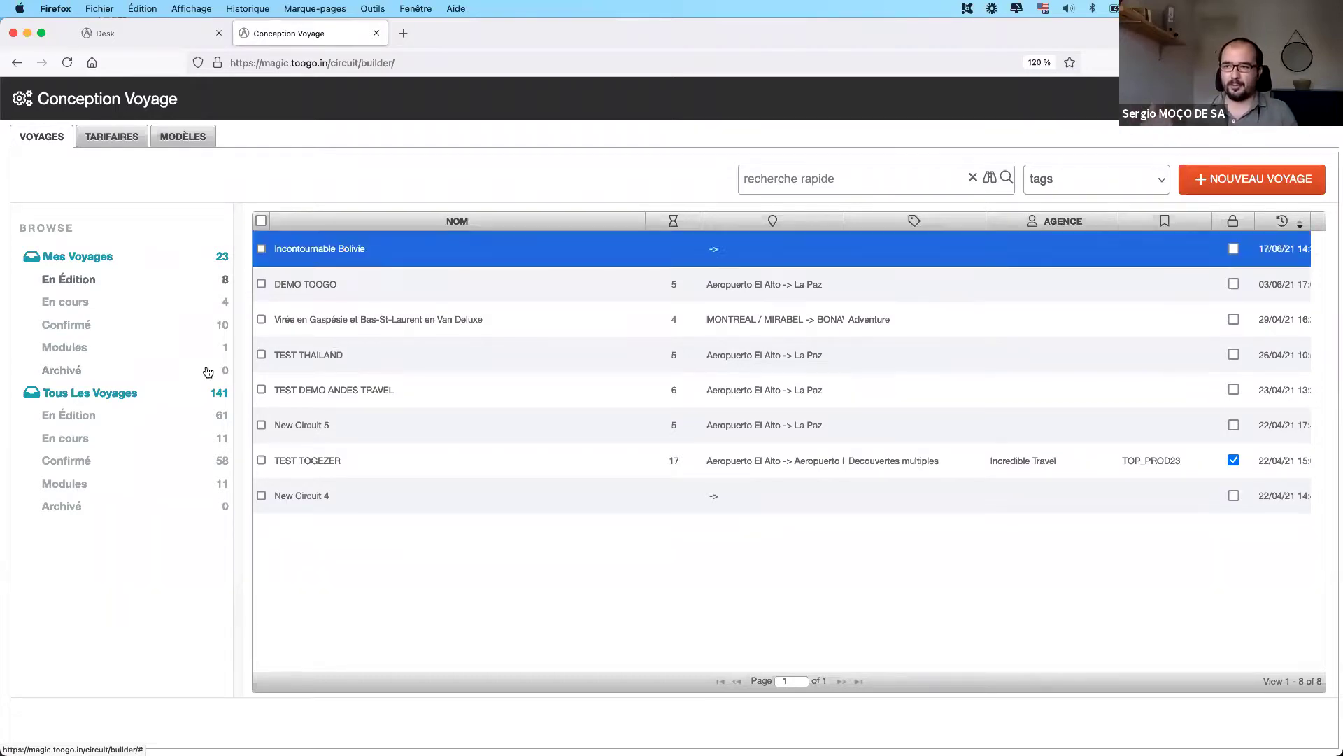
# - List all trips (Tous Les Voyages) and run a quick search for "incontournables"
pyautogui.click(110, 395)
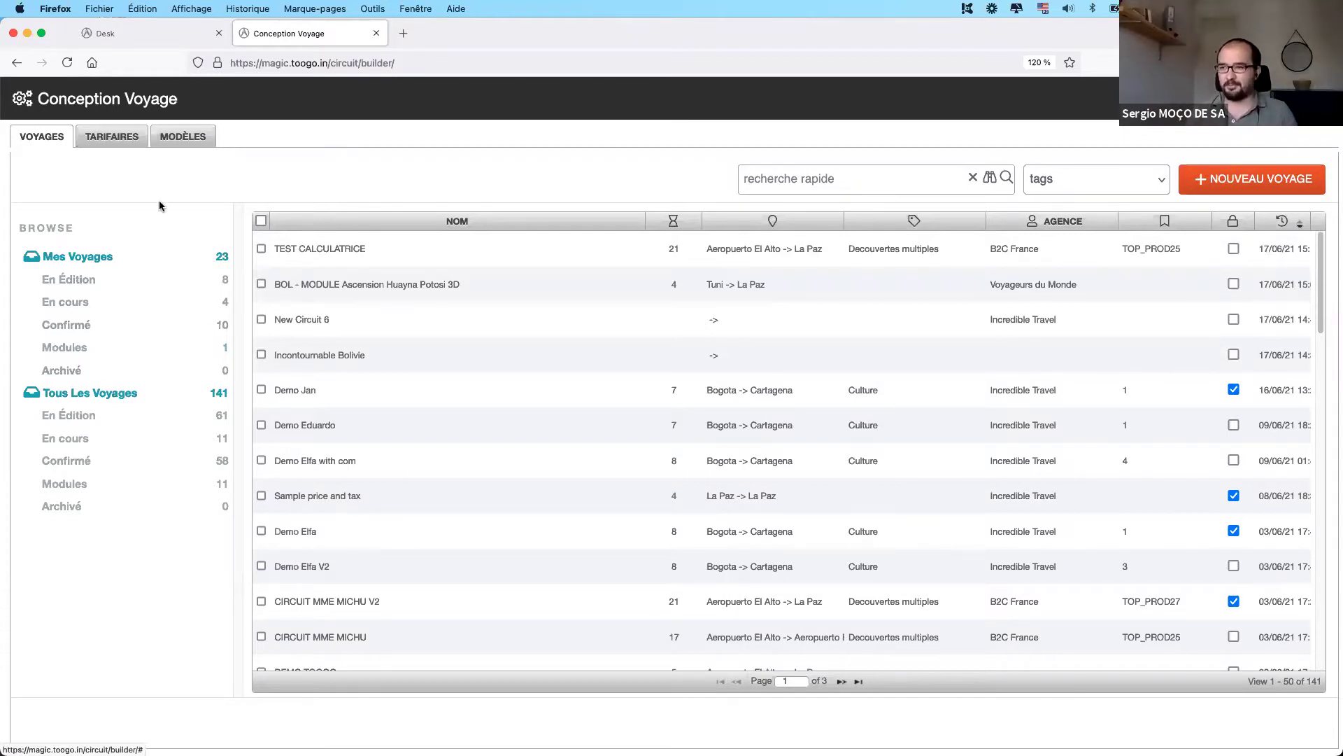
pyautogui.click(389, 262)
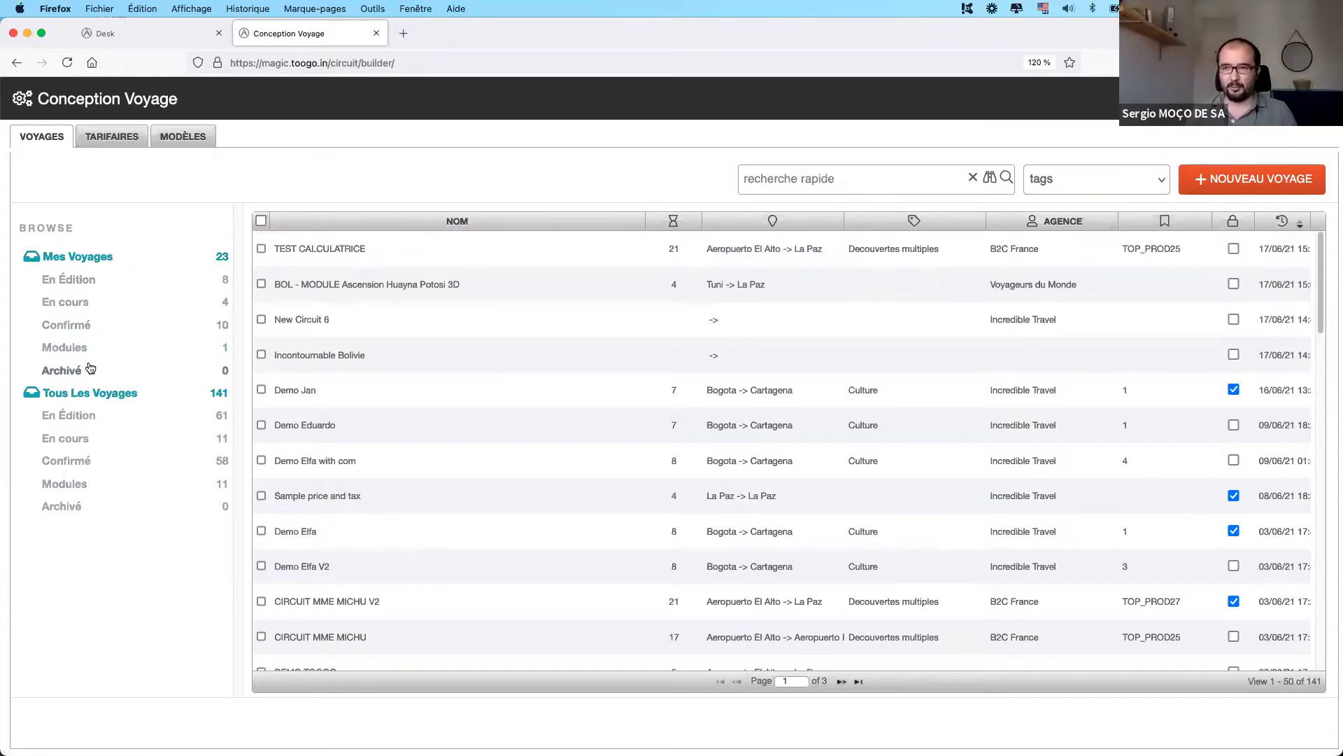
pyautogui.click(917, 179)
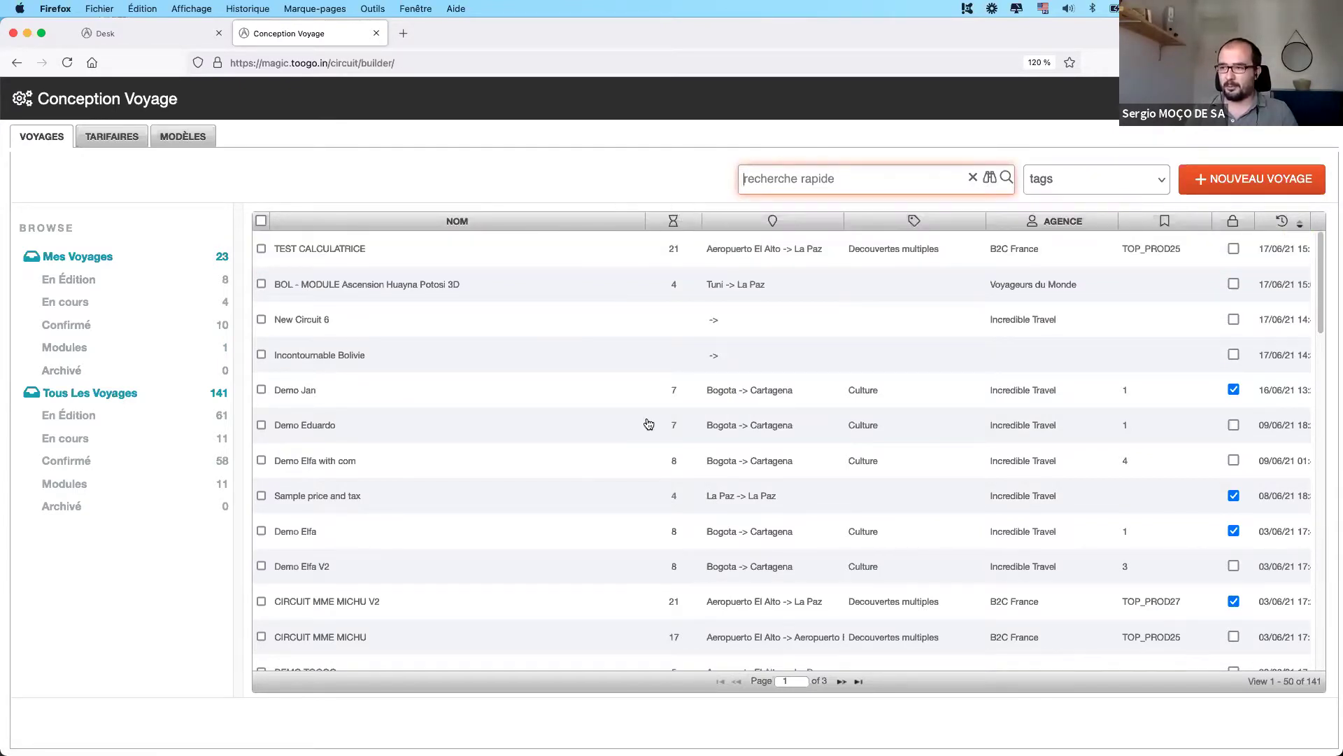
pyautogui.scroll(-6, 622, 409)
pyautogui.scroll(6, 765, 336)
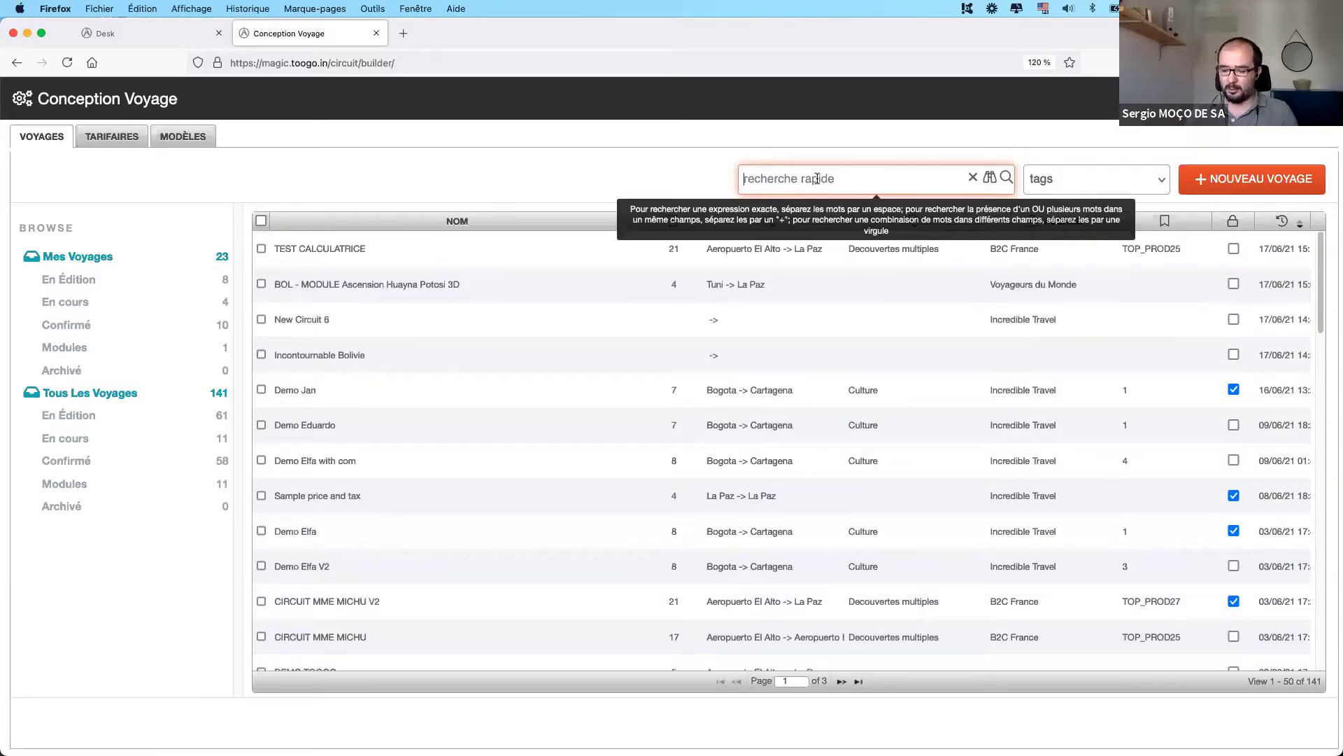
pyautogui.write('incontournables')
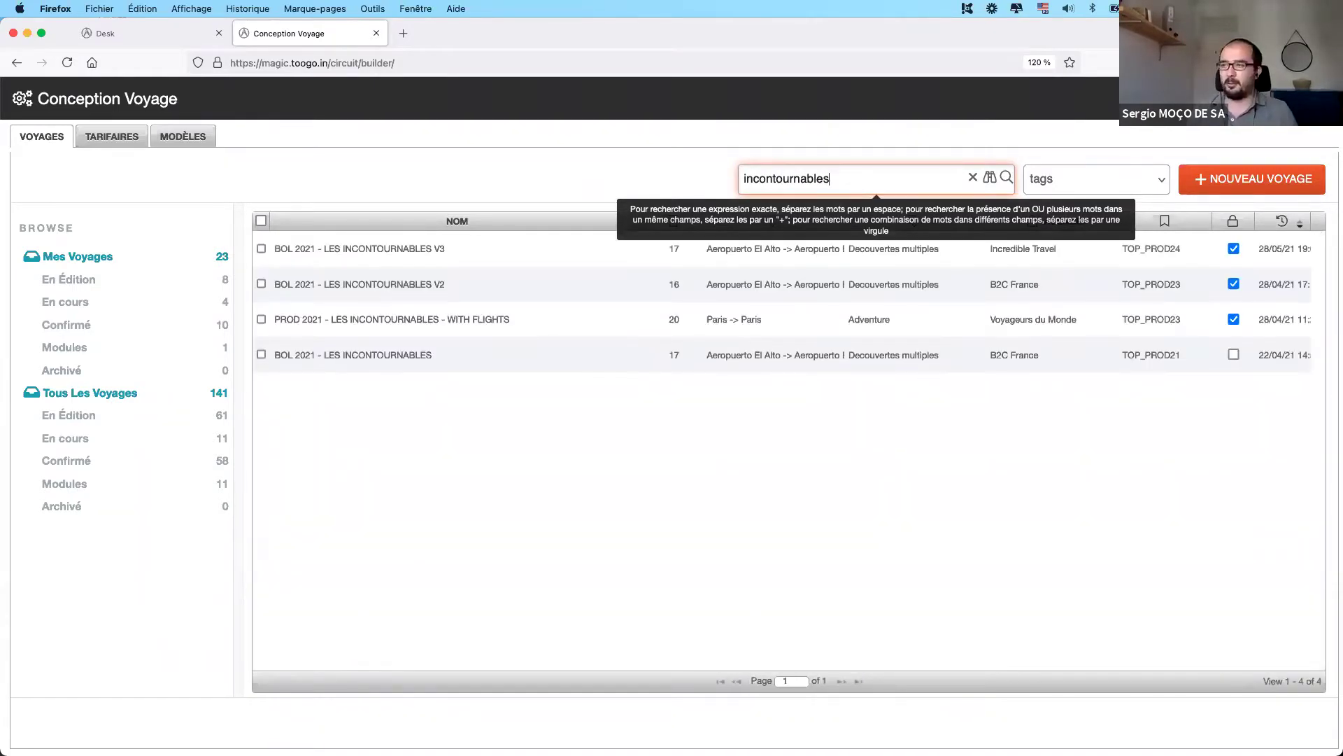
# - Clear the quick search text, view the multi-criteria search form and close it without searching
pyautogui.doubleClick(830, 180)
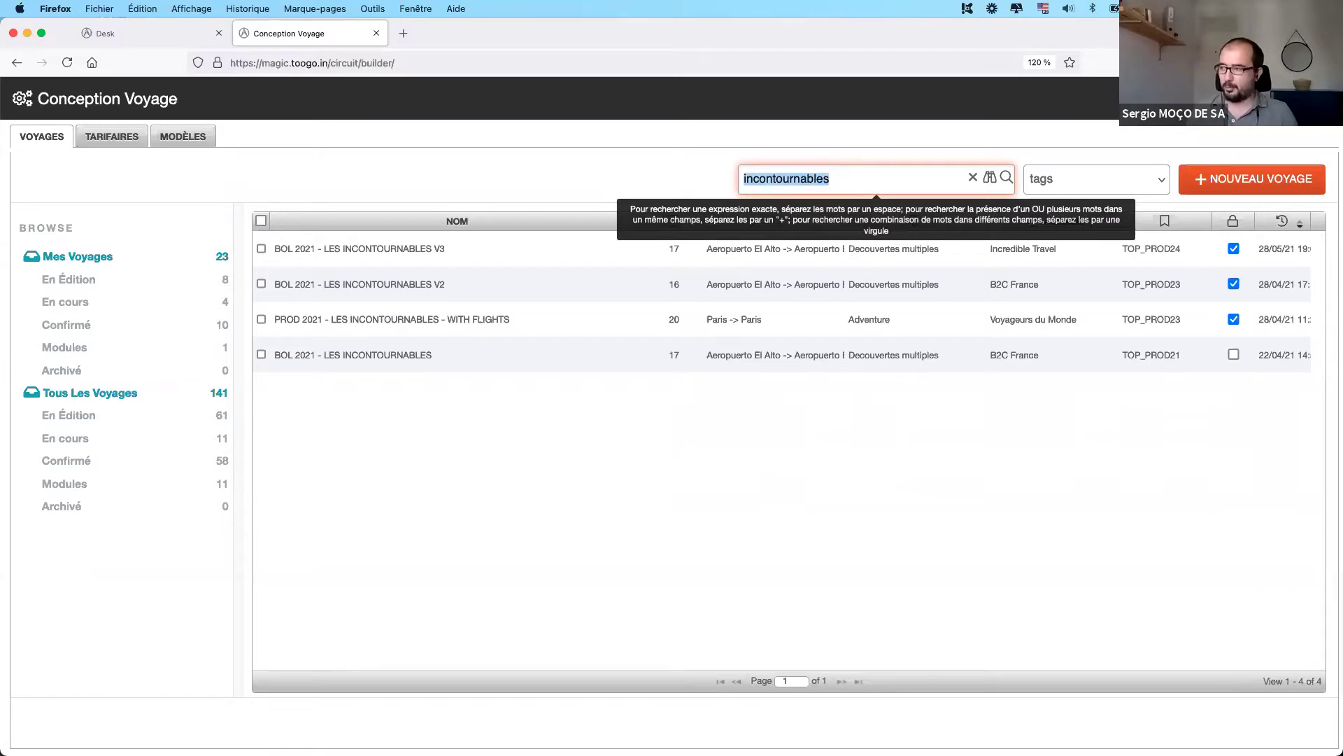
pyautogui.press('BackSpace')
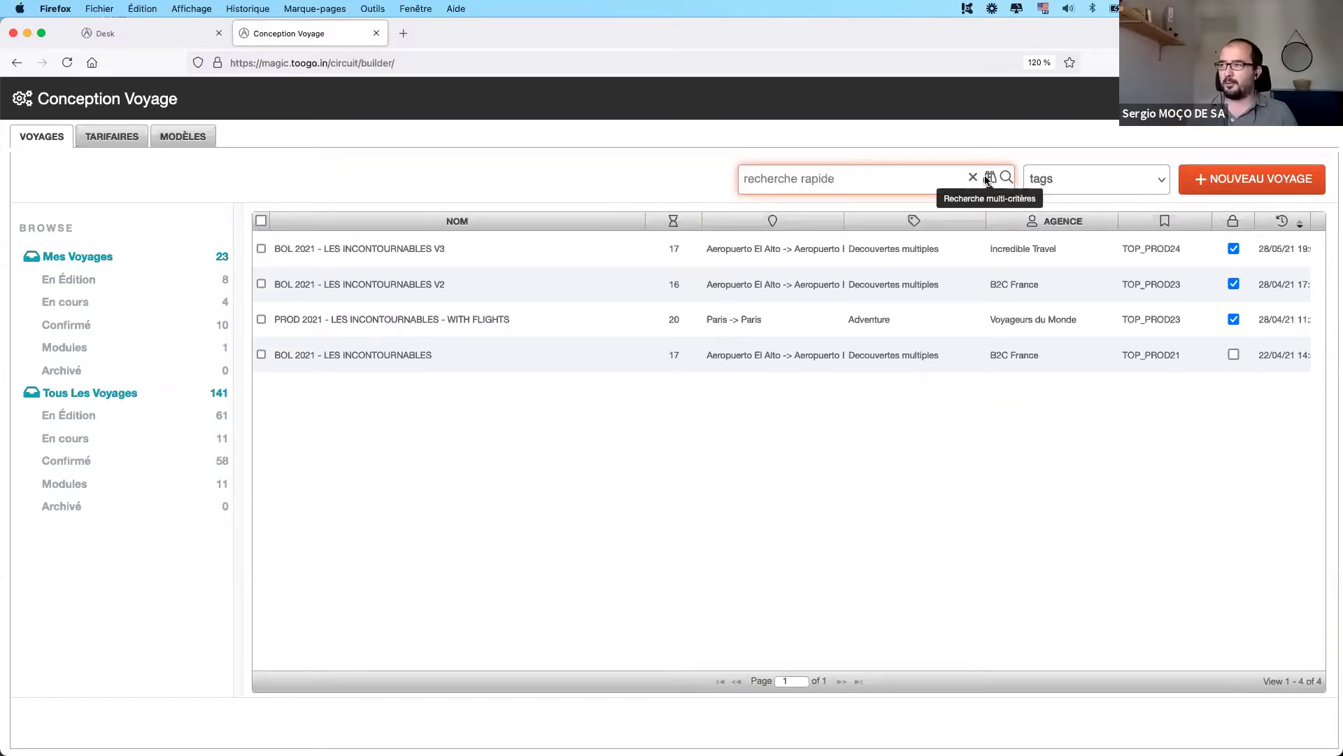
pyautogui.click(988, 180)
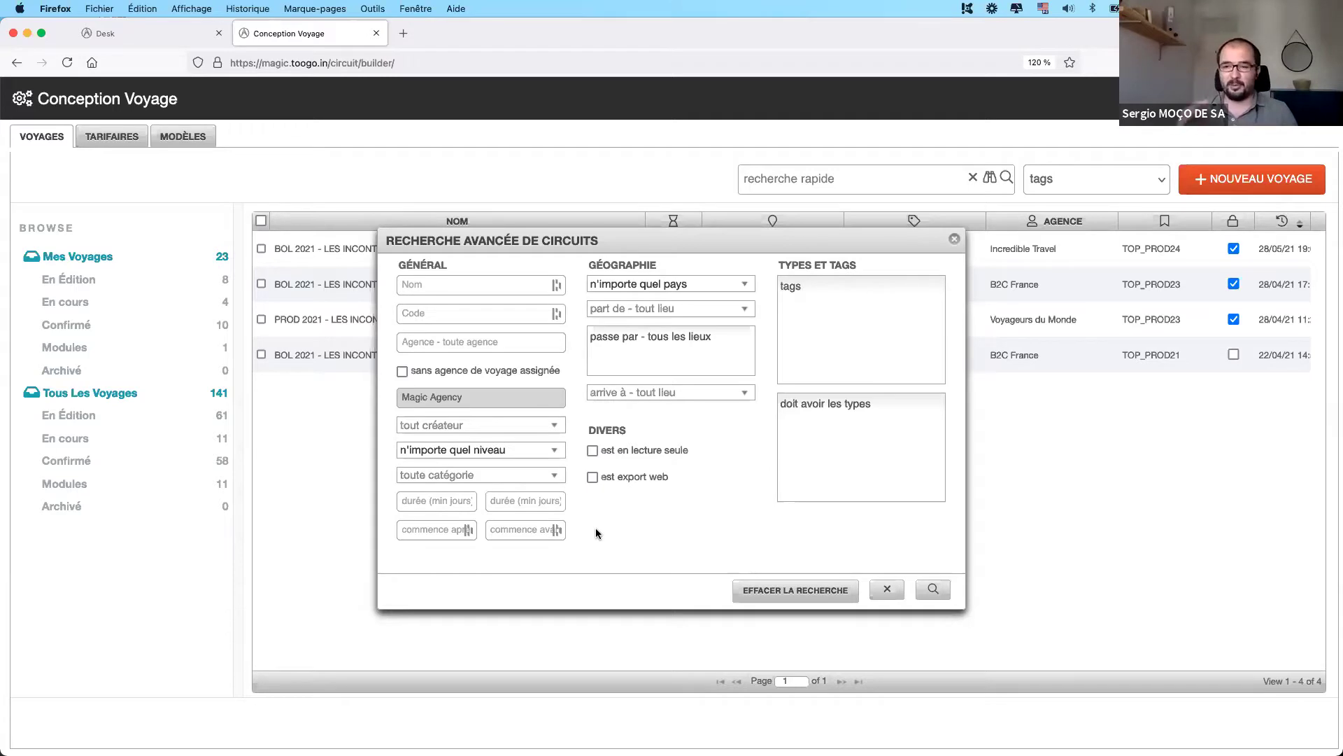
pyautogui.click(887, 588)
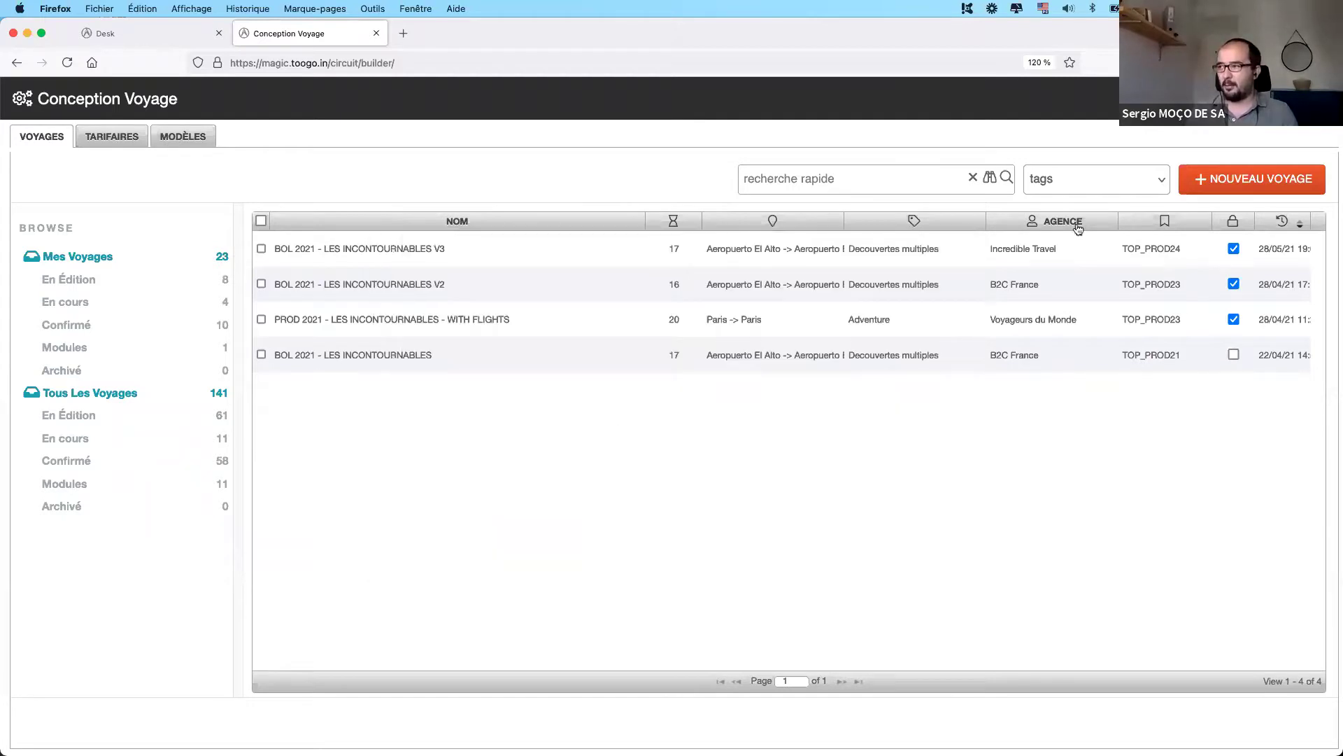
# - Look through the available trip tags and filter the trip list by the Family tag
pyautogui.scroll(-2, 1094, 361)
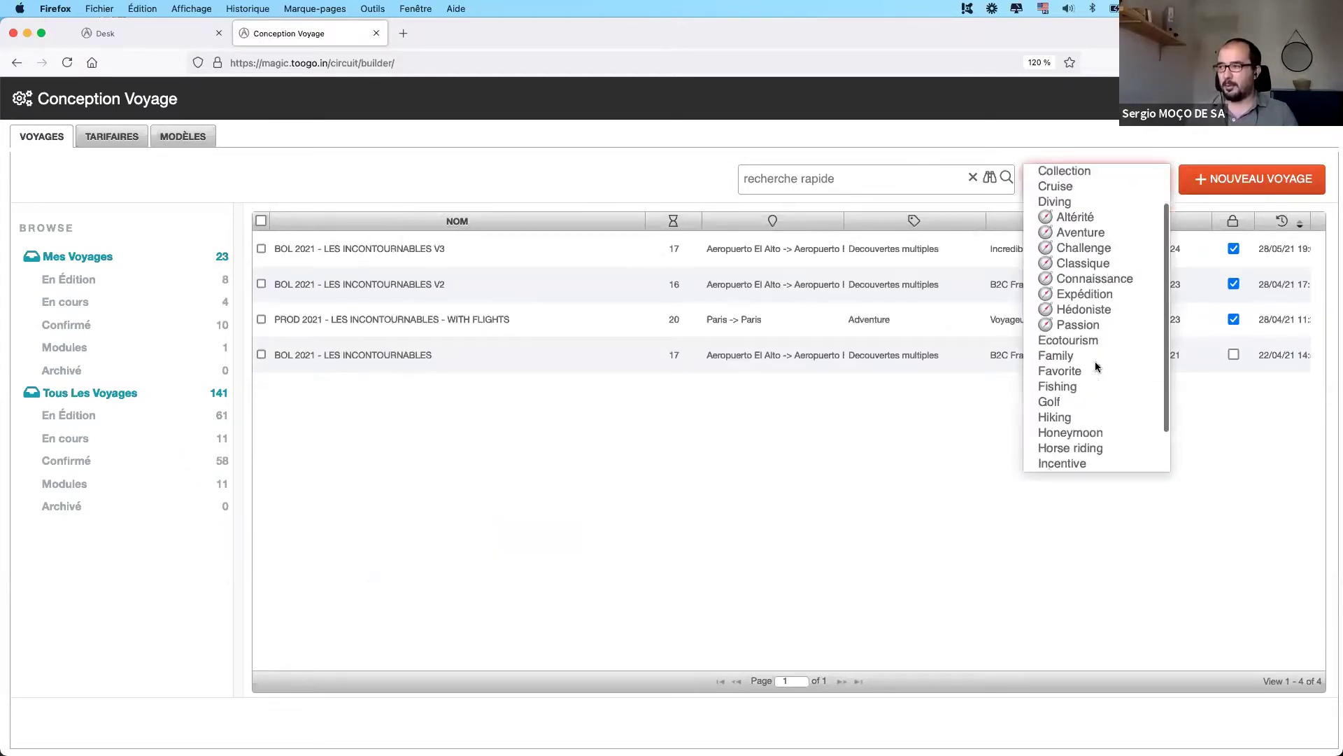
pyautogui.scroll(2, 1091, 353)
pyautogui.scroll(-1, 1111, 212)
pyautogui.scroll(-2, 1113, 218)
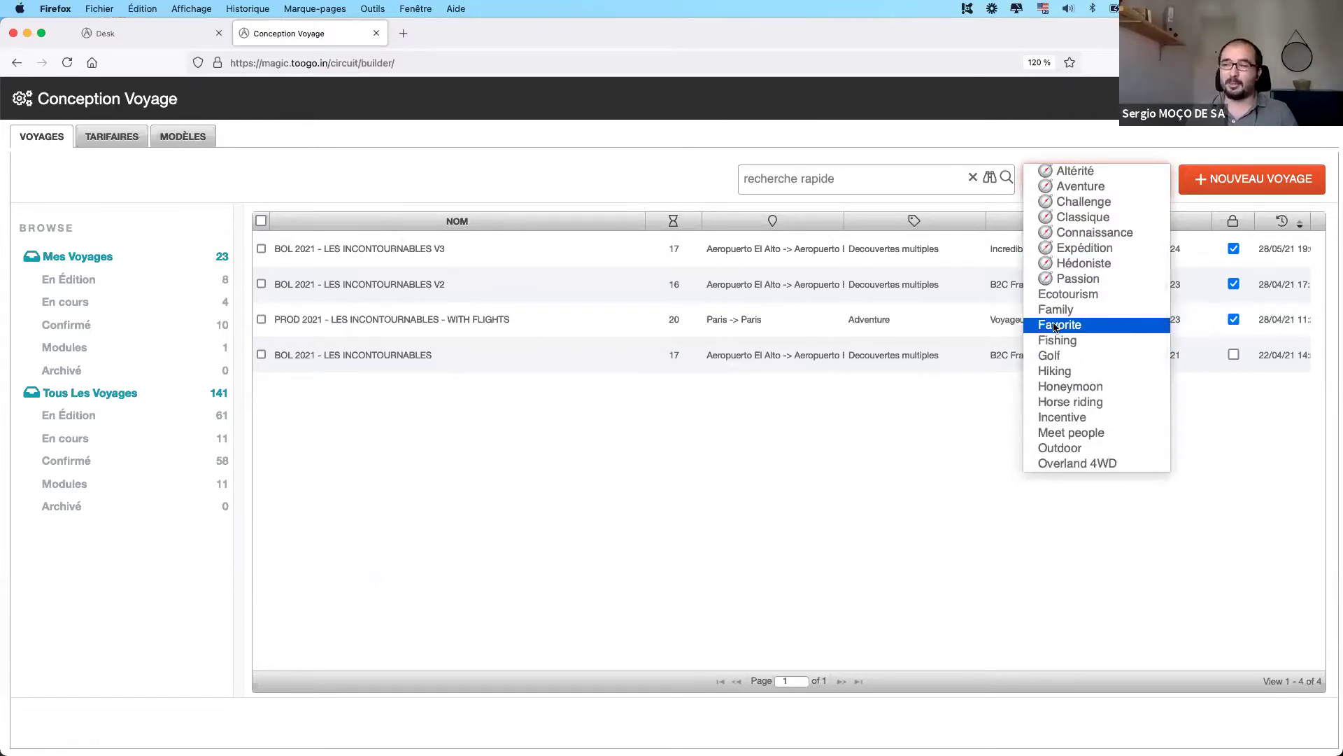
pyautogui.scroll(3, 1110, 420)
pyautogui.scroll(-1, 1116, 411)
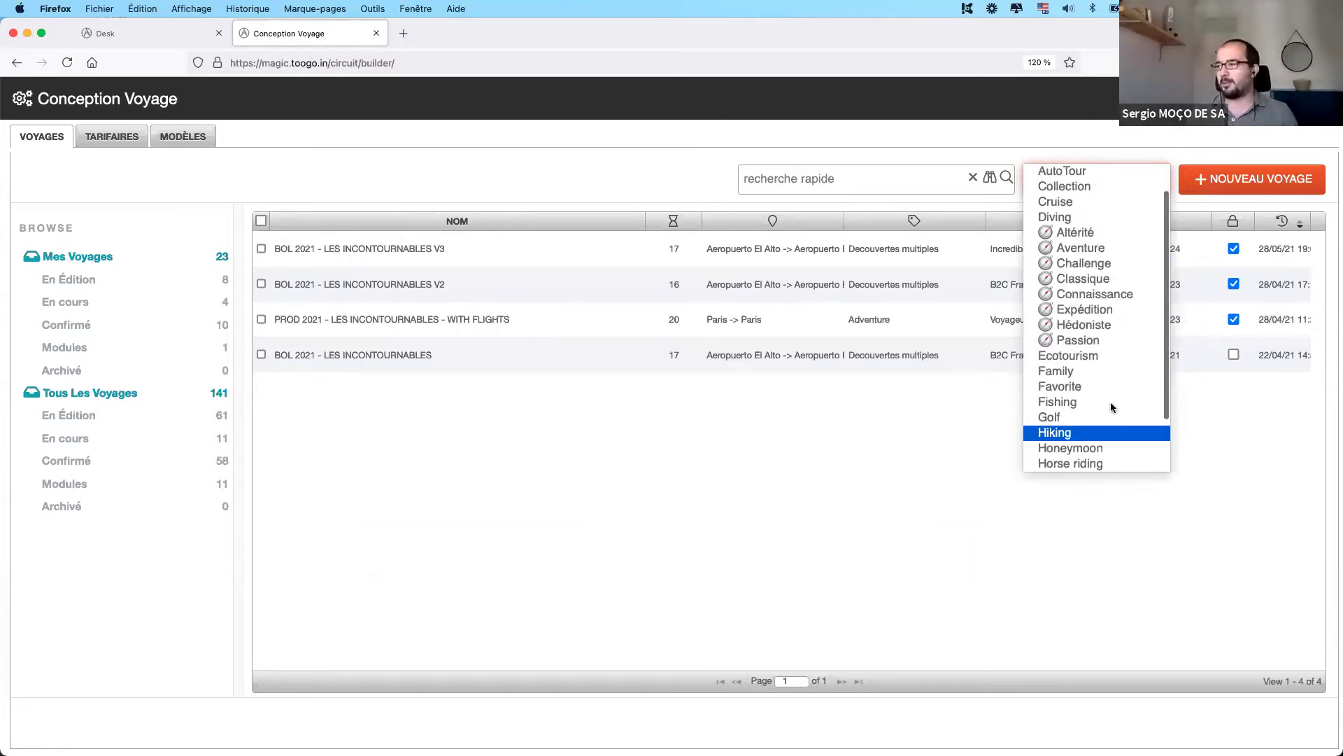
pyautogui.click(1104, 372)
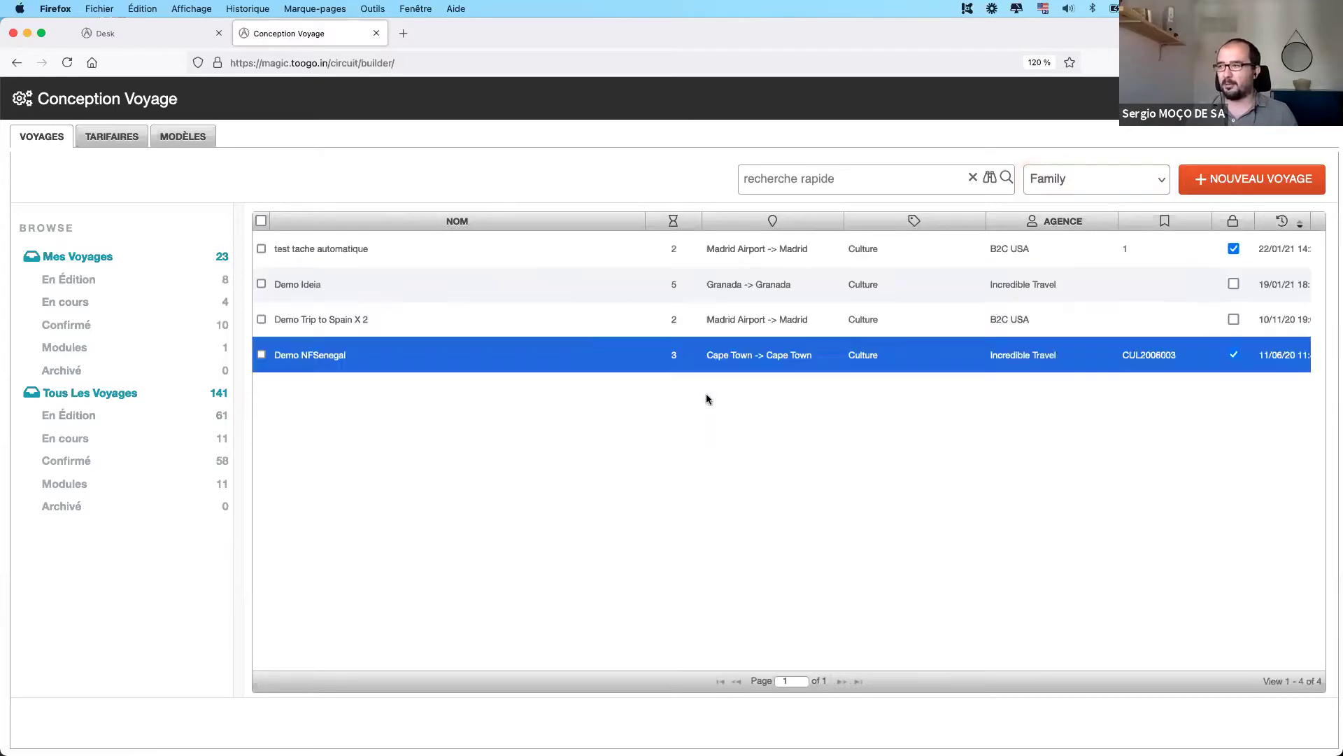
# - Filter the trip list by the Collection tag, and reset the tag filter to show all trips
pyautogui.click(1056, 179)
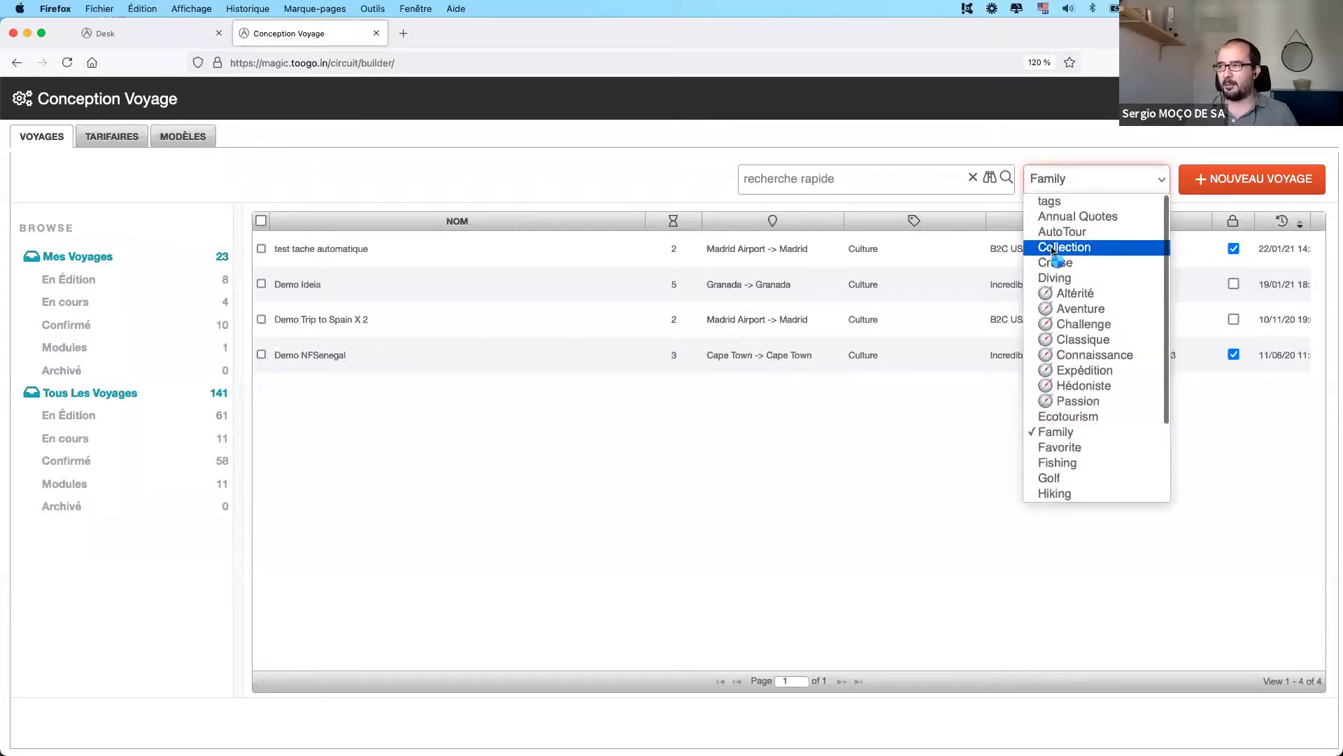
pyautogui.click(1054, 247)
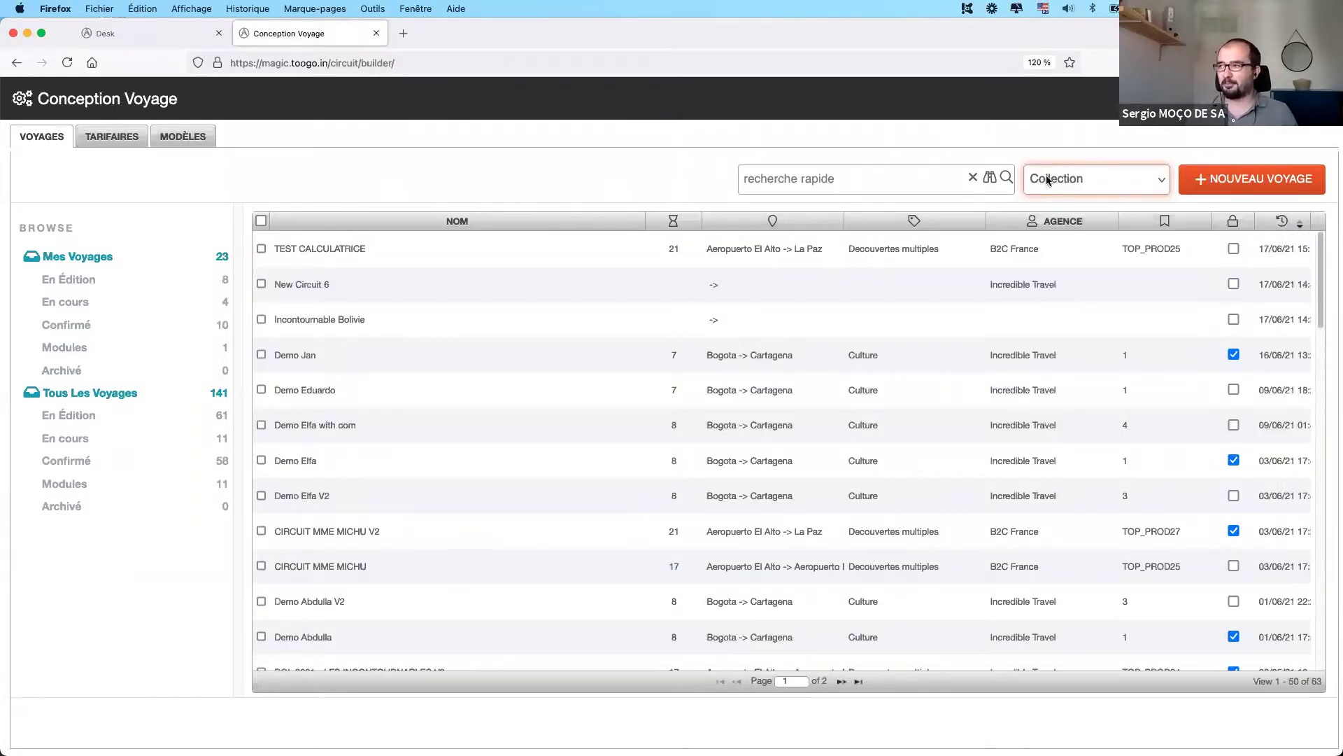
pyautogui.click(1047, 176)
pyautogui.click(1050, 124)
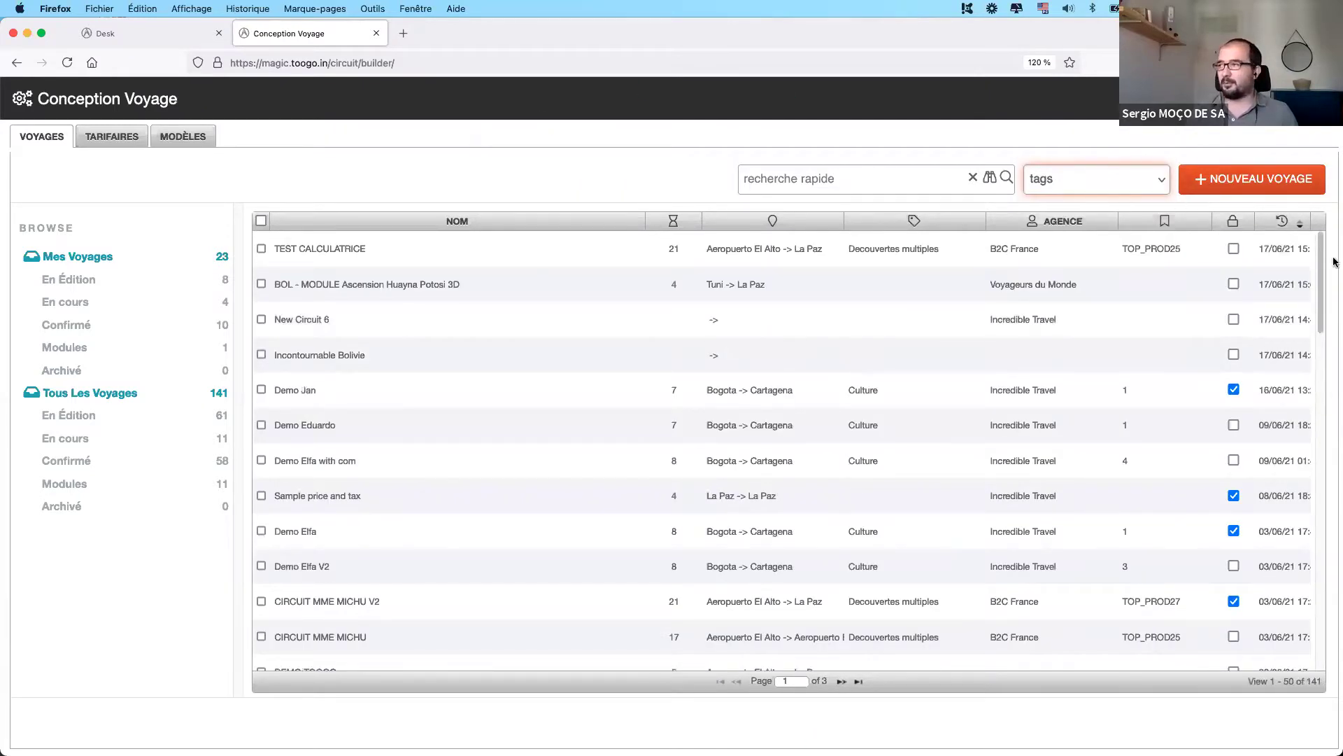
# - Create a new trip and try to assign the travel agency B2C France to it
pyautogui.click(1229, 183)
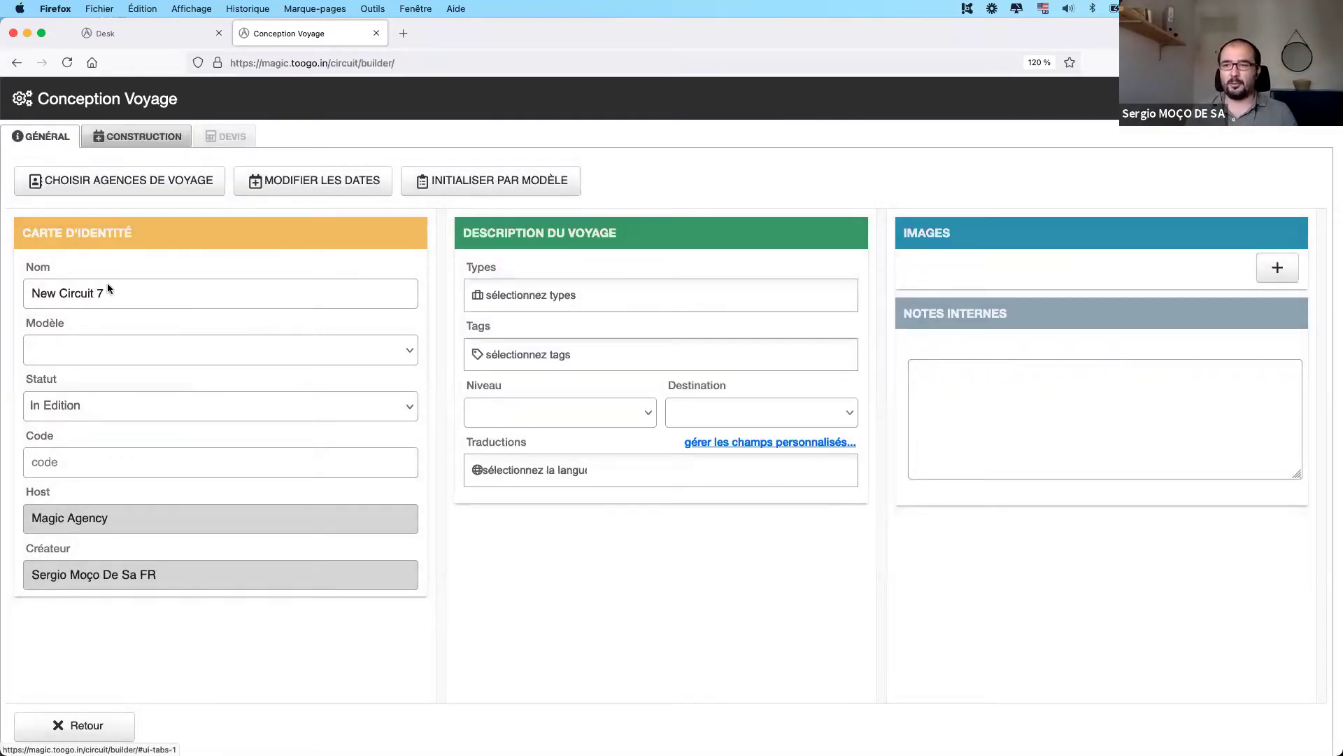
pyautogui.click(105, 181)
pyautogui.click(477, 281)
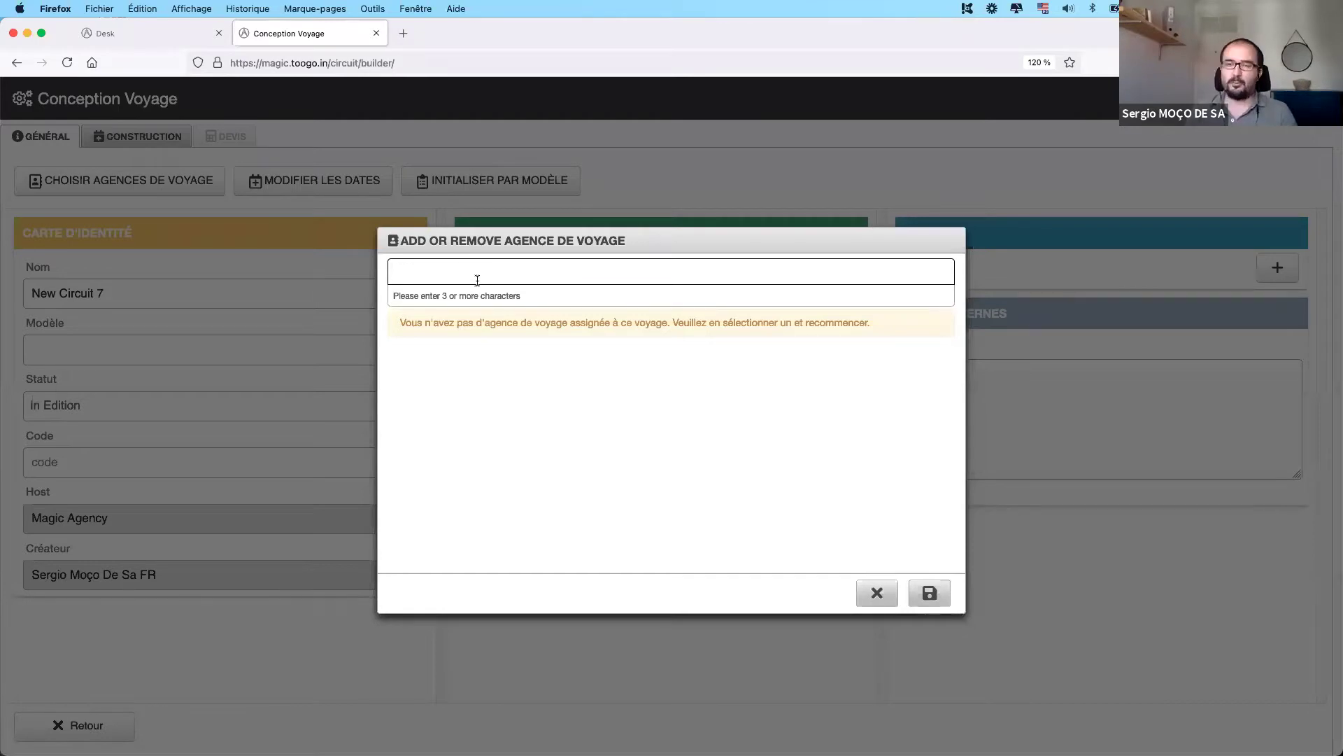
pyautogui.write('b2c fra')
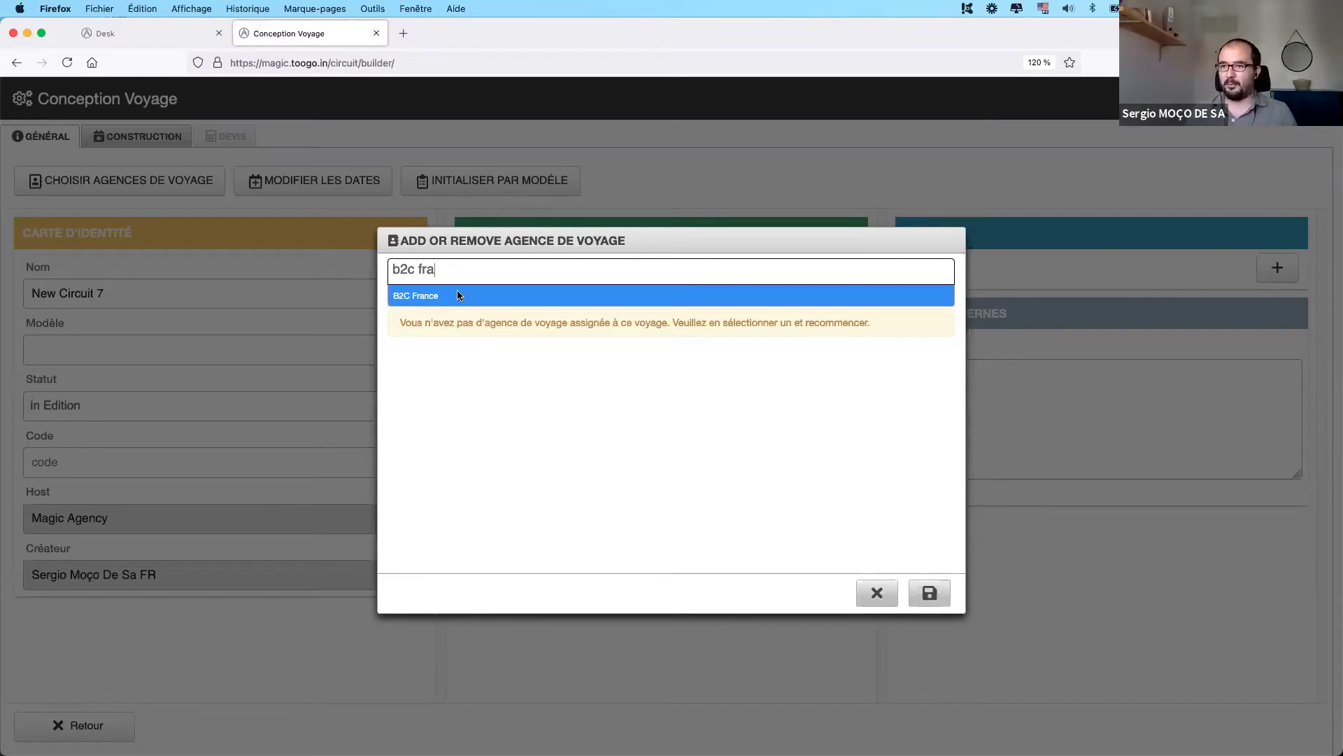
pyautogui.click(459, 295)
pyautogui.click(933, 600)
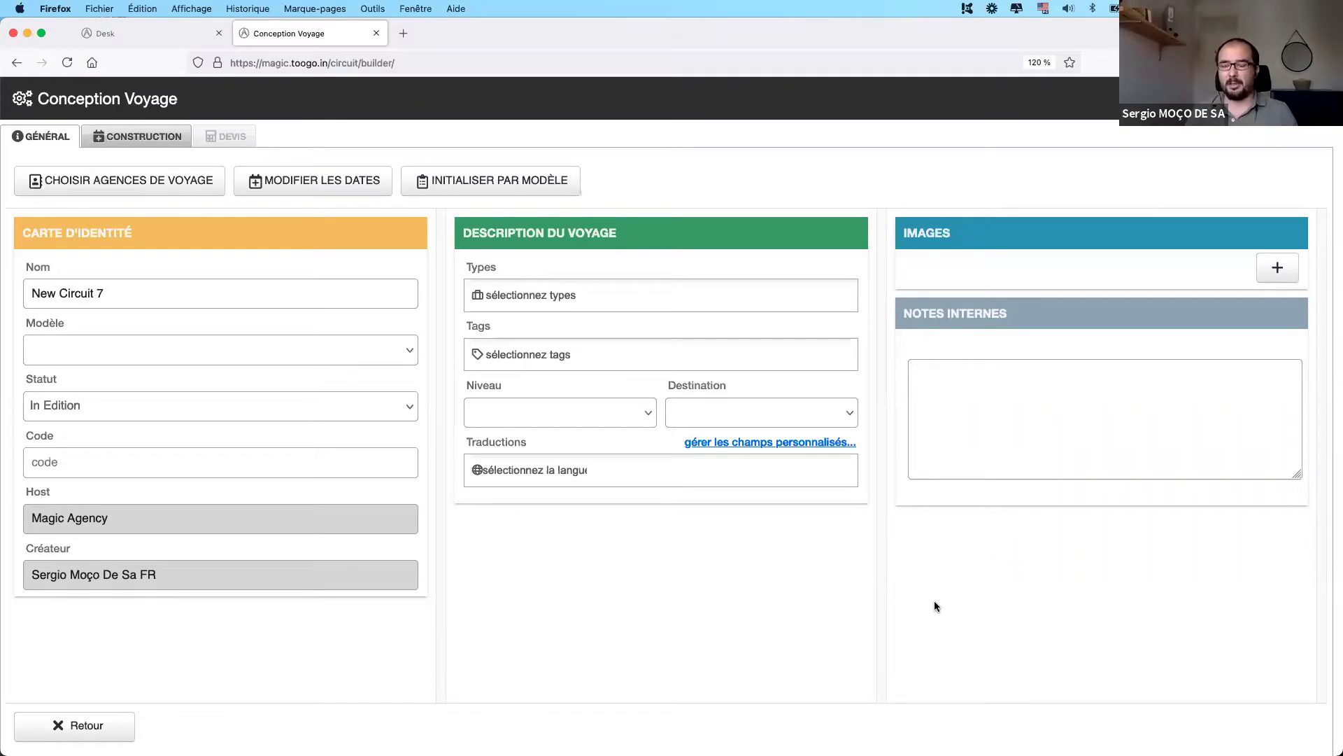
# - Assign the travel agencies B2C France and Incredible Travel to the new trip and save the selection
pyautogui.click(80, 191)
pyautogui.click(440, 278)
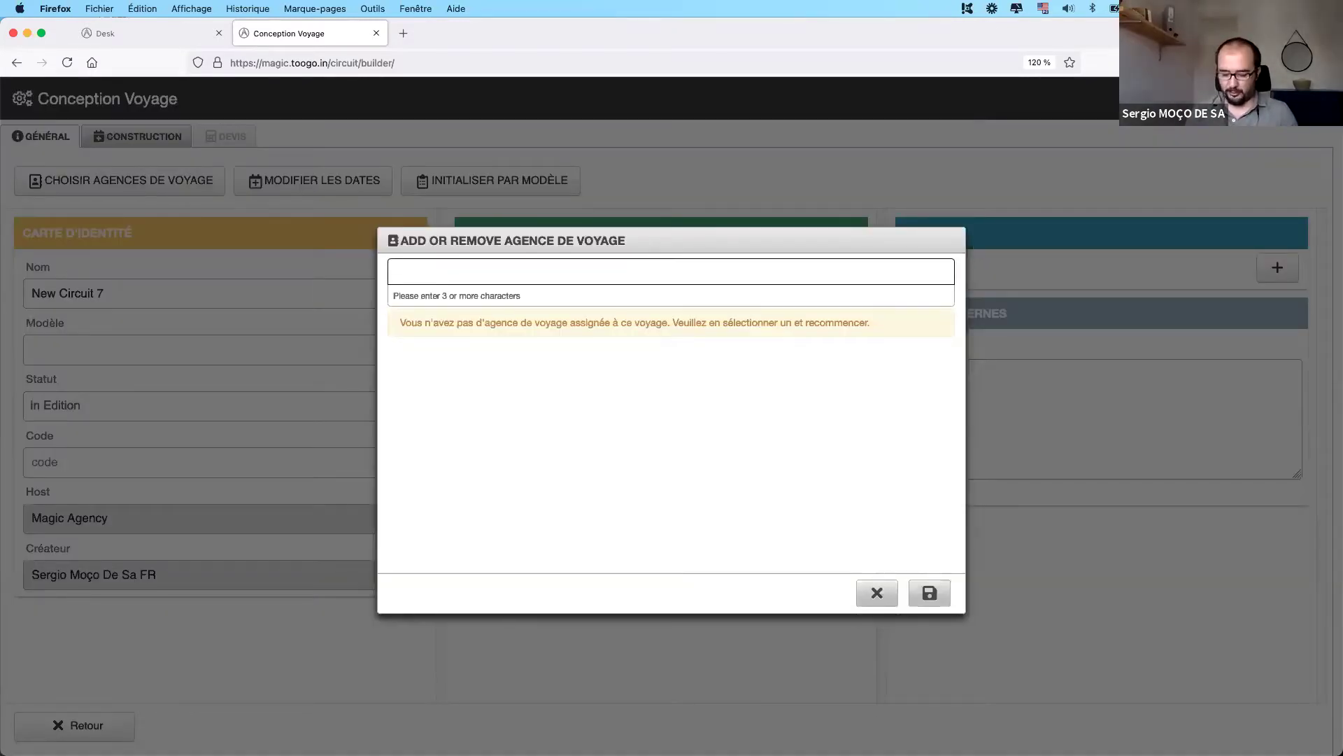
pyautogui.write('b2c france')
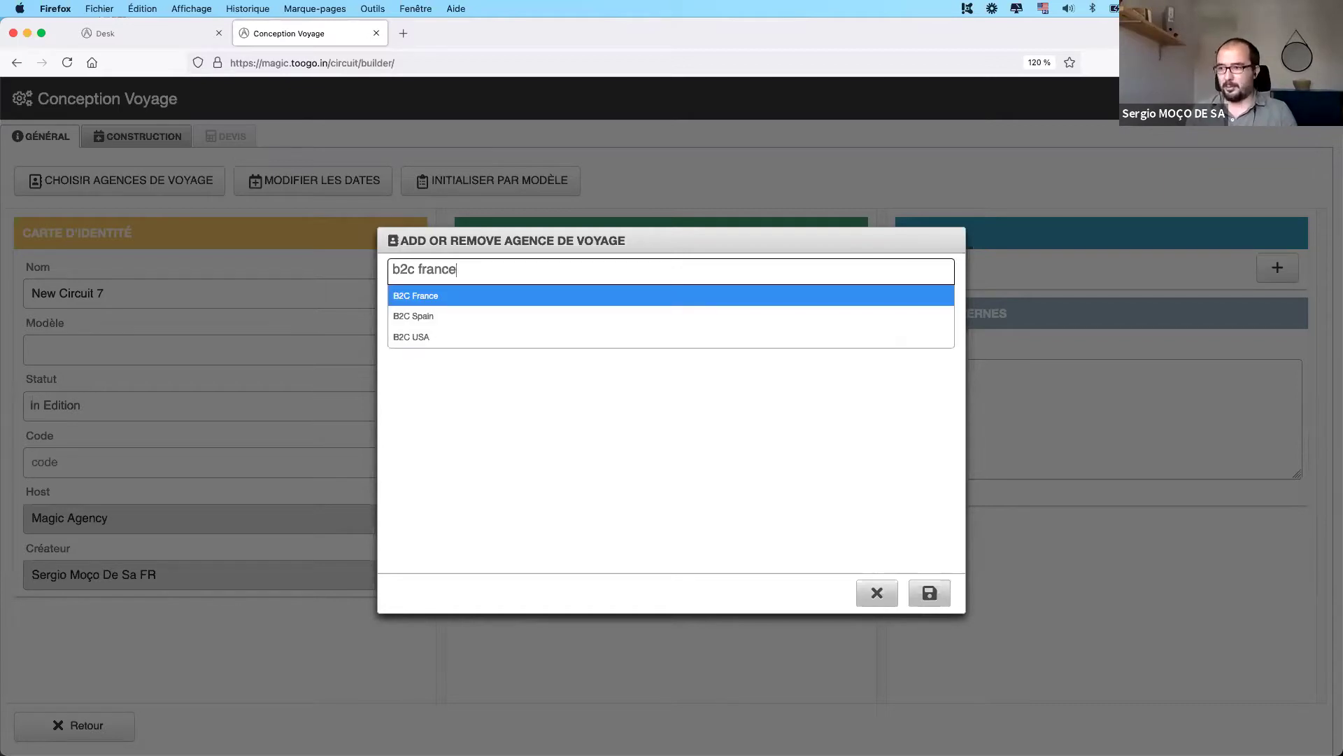
pyautogui.press('Return')
pyautogui.write('inc')
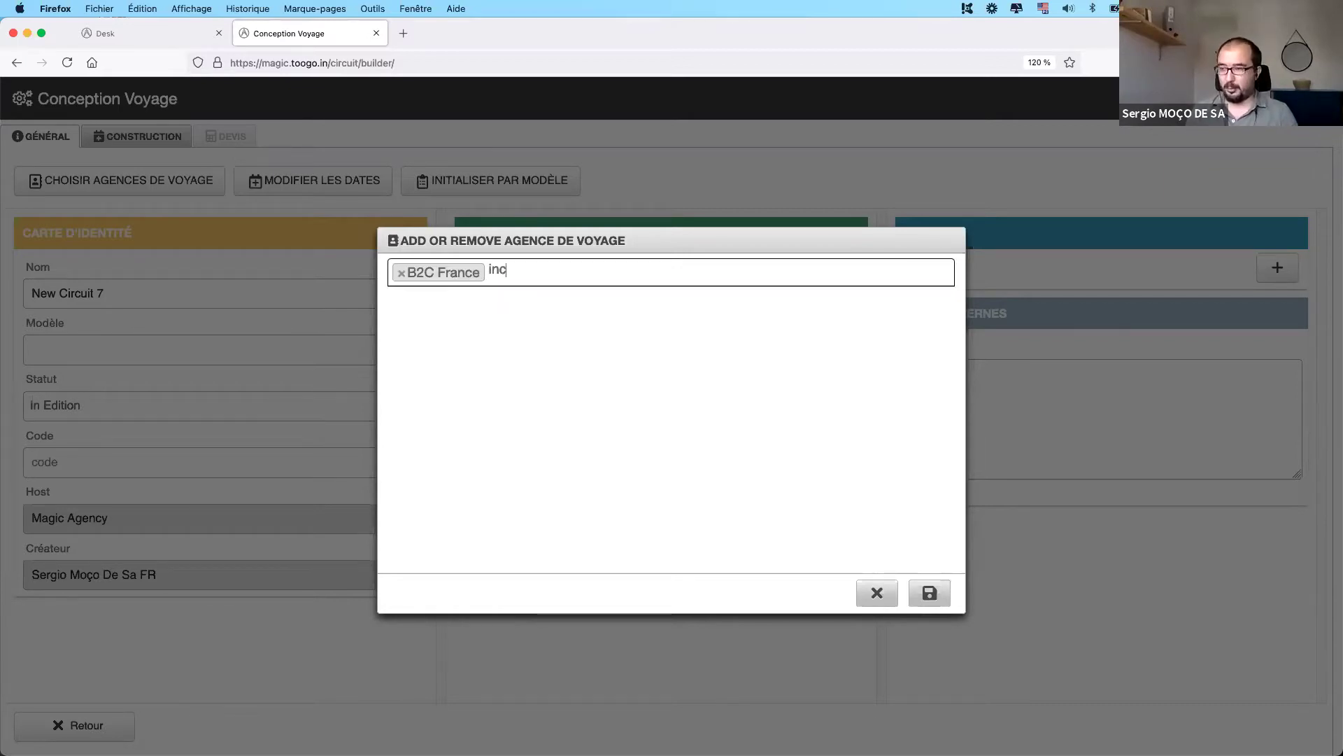
pyautogui.write('redible')
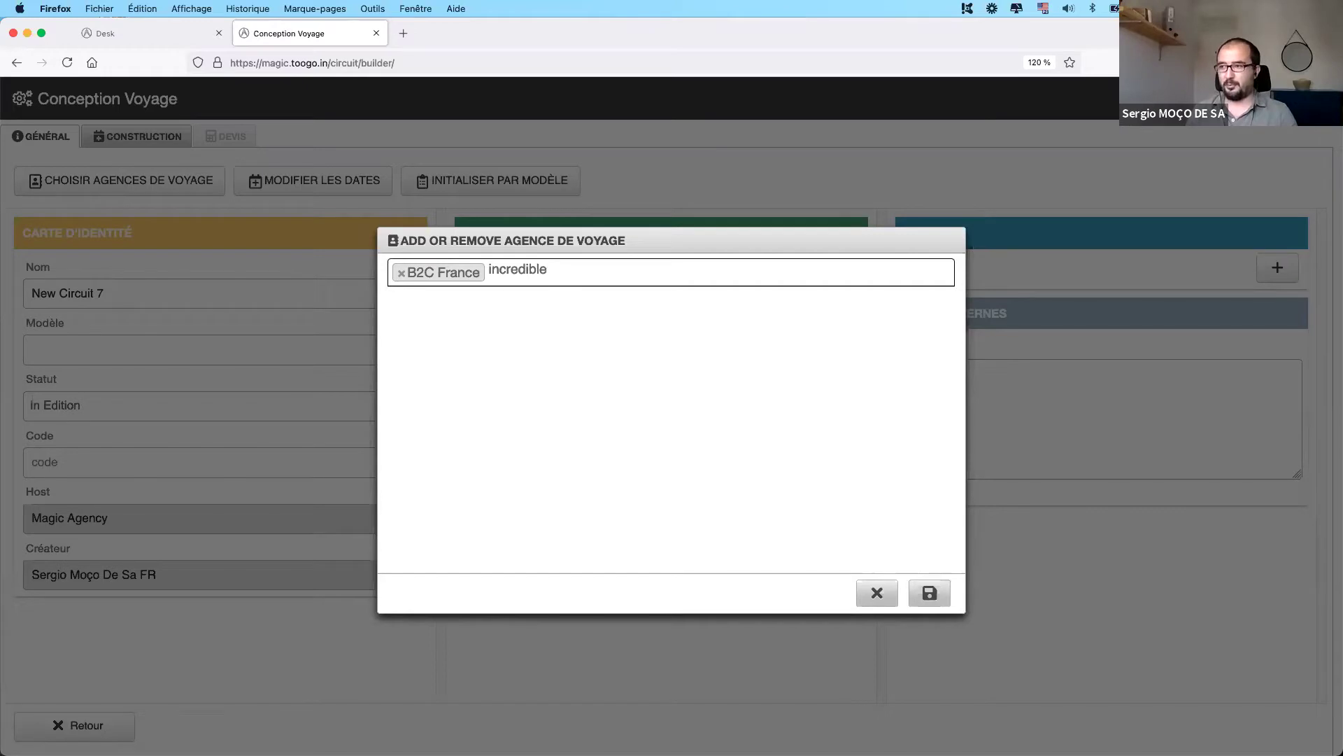
pyautogui.press('Return')
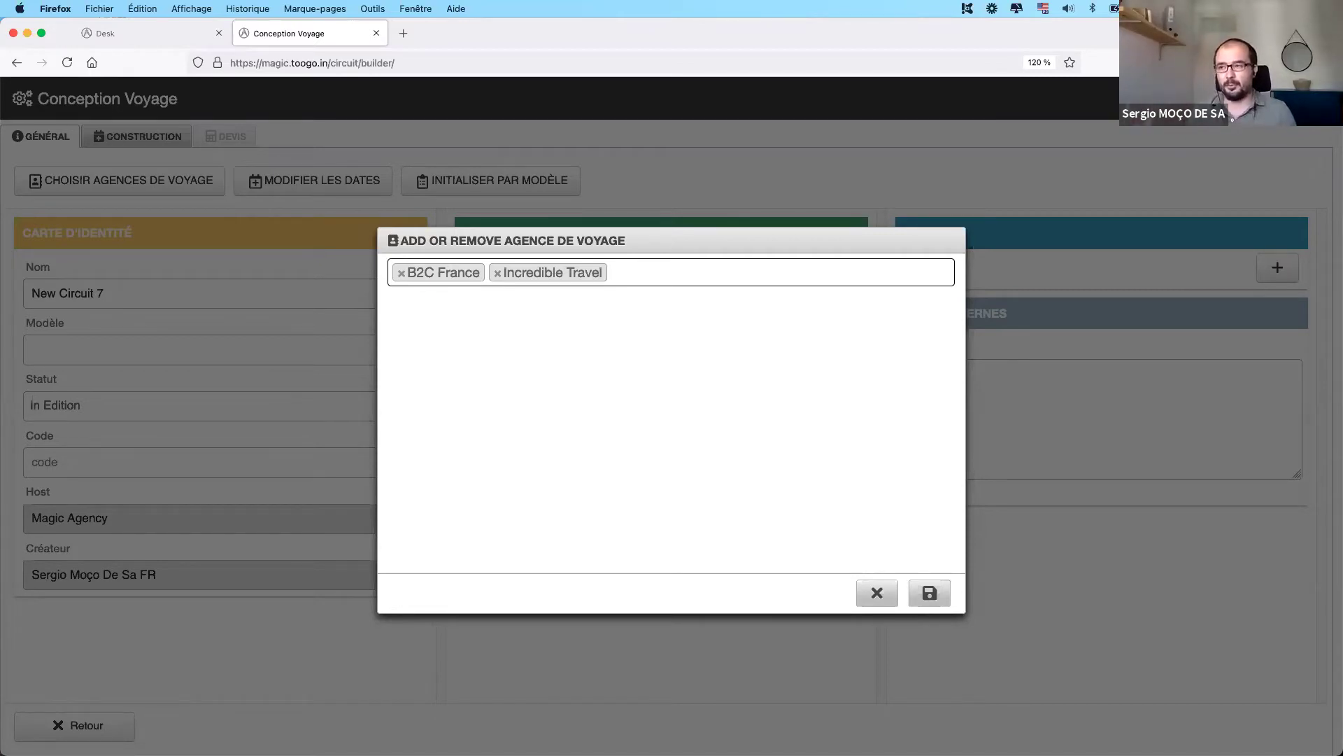
pyautogui.click(937, 598)
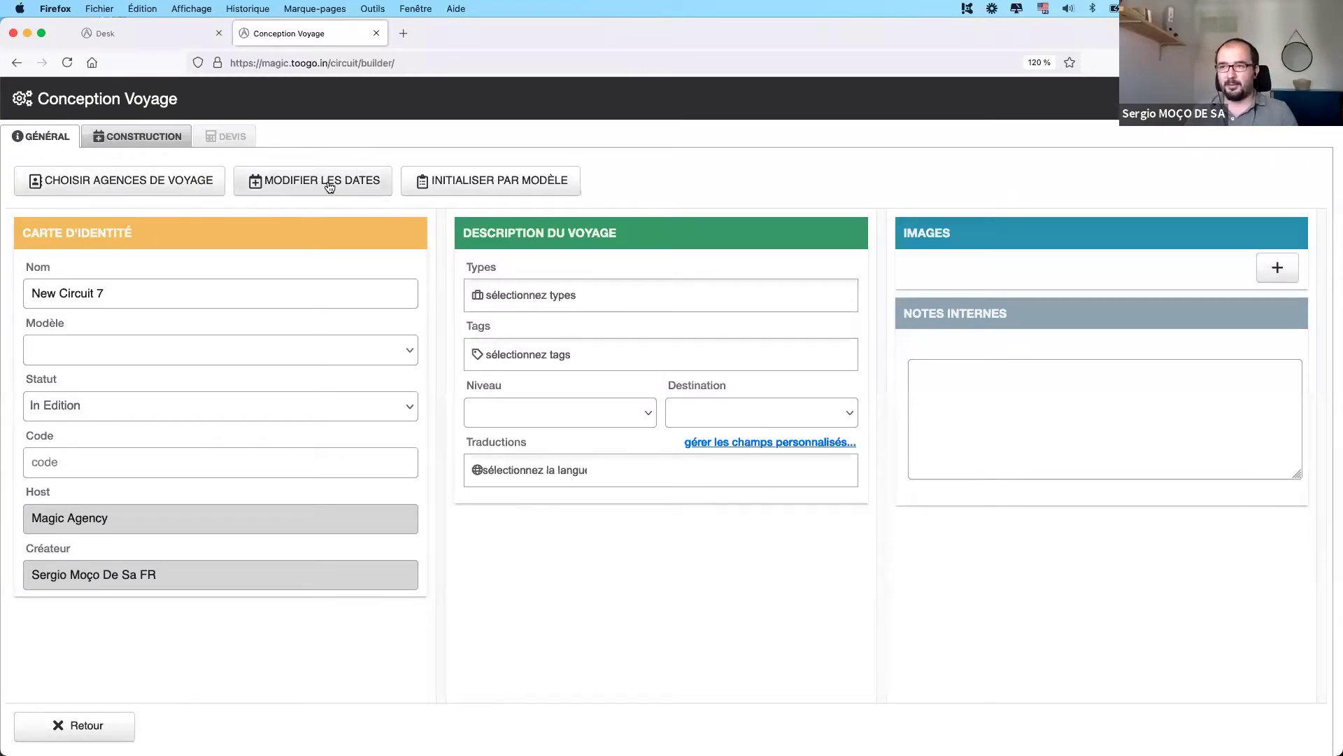
# - Set the trip's calculation date #1 to 01/09/21 and save it
pyautogui.click(282, 184)
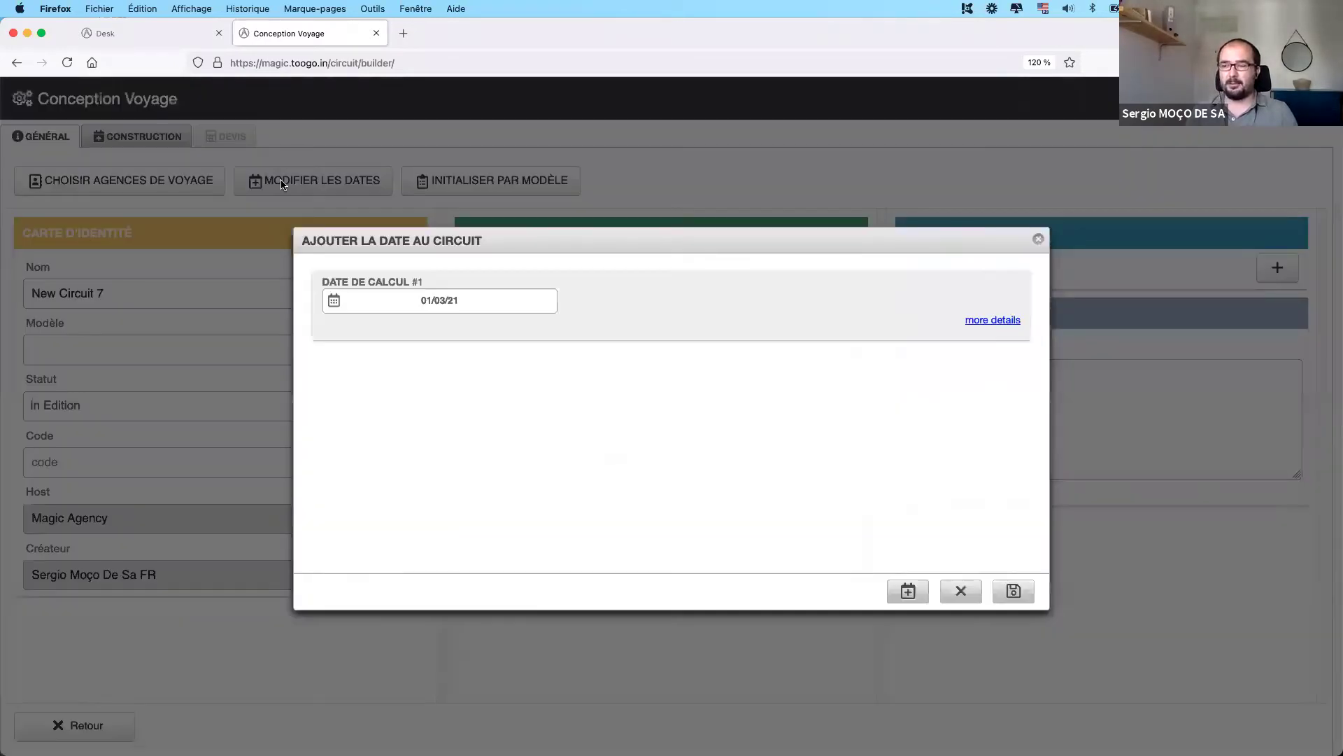
pyautogui.click(402, 297)
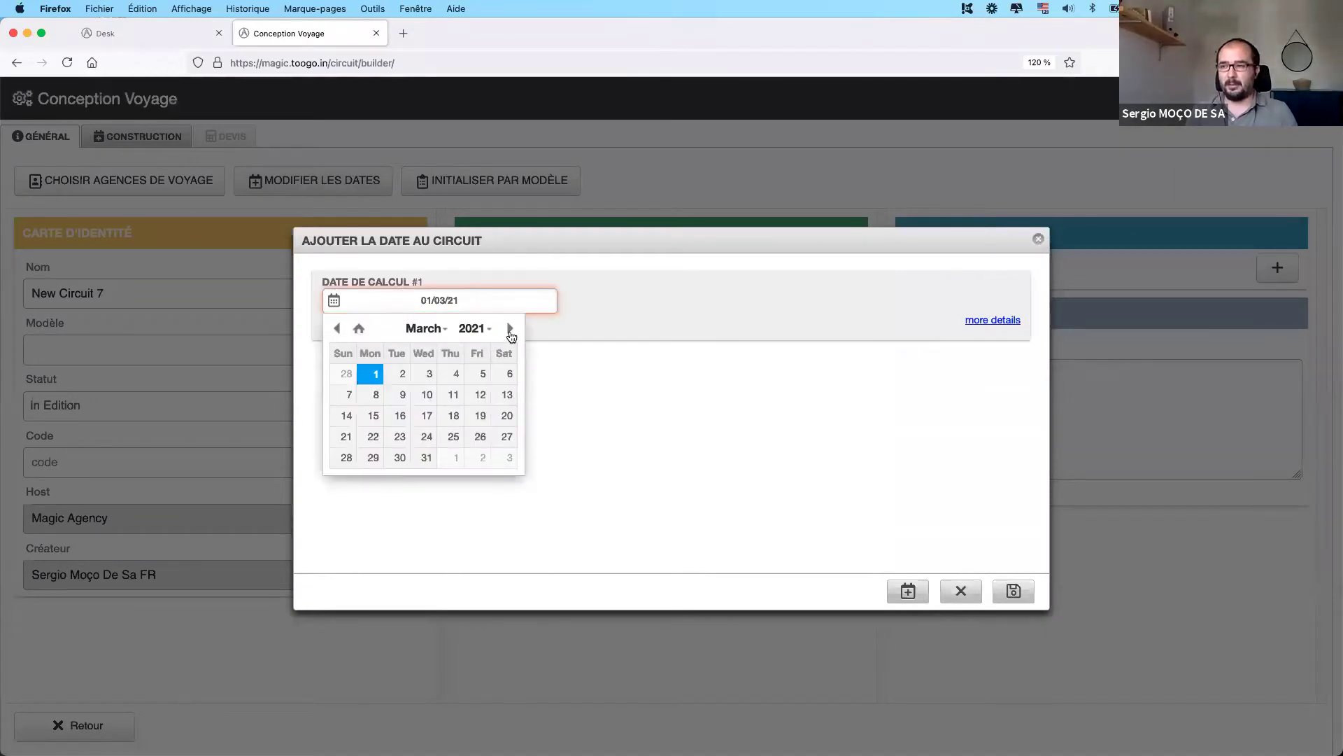
pyautogui.click(510, 329)
pyautogui.click(510, 329)
pyautogui.click(510, 329)
pyautogui.click(510, 328)
pyautogui.click(510, 329)
pyautogui.click(510, 329)
pyautogui.click(426, 373)
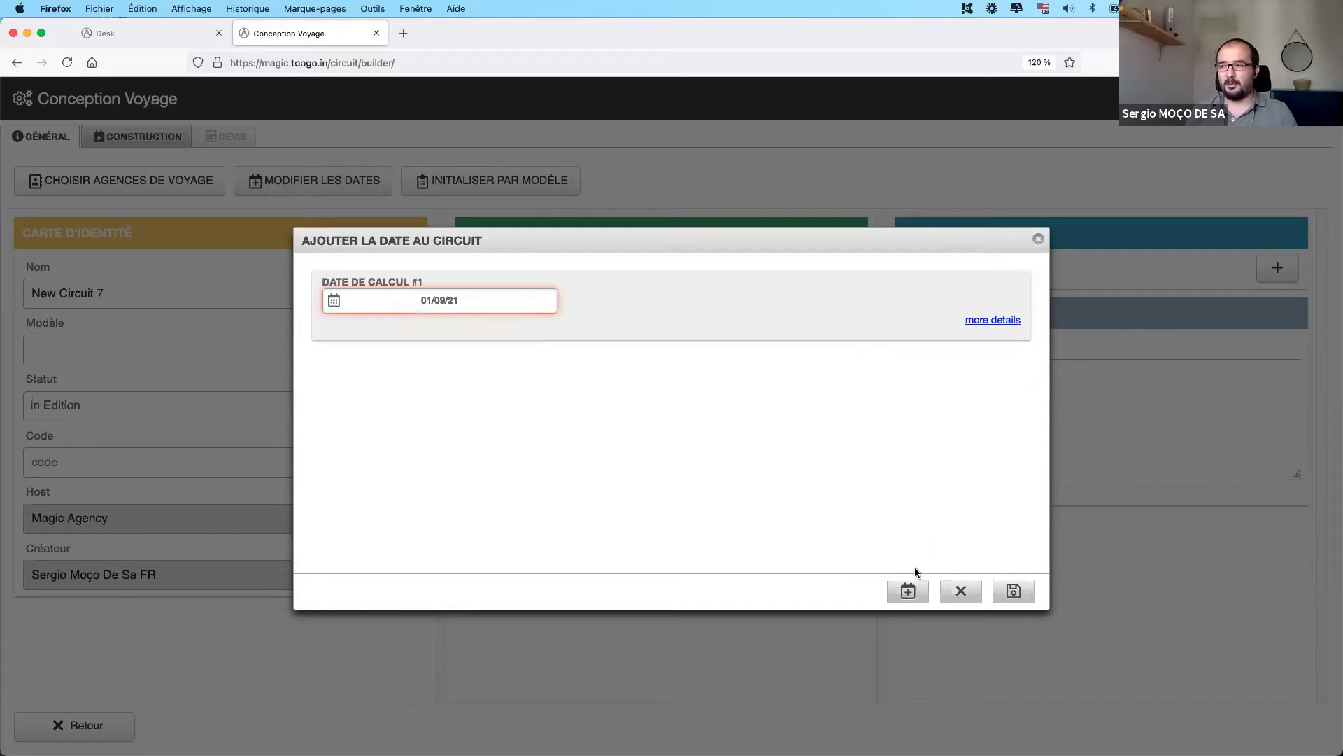
pyautogui.click(1014, 592)
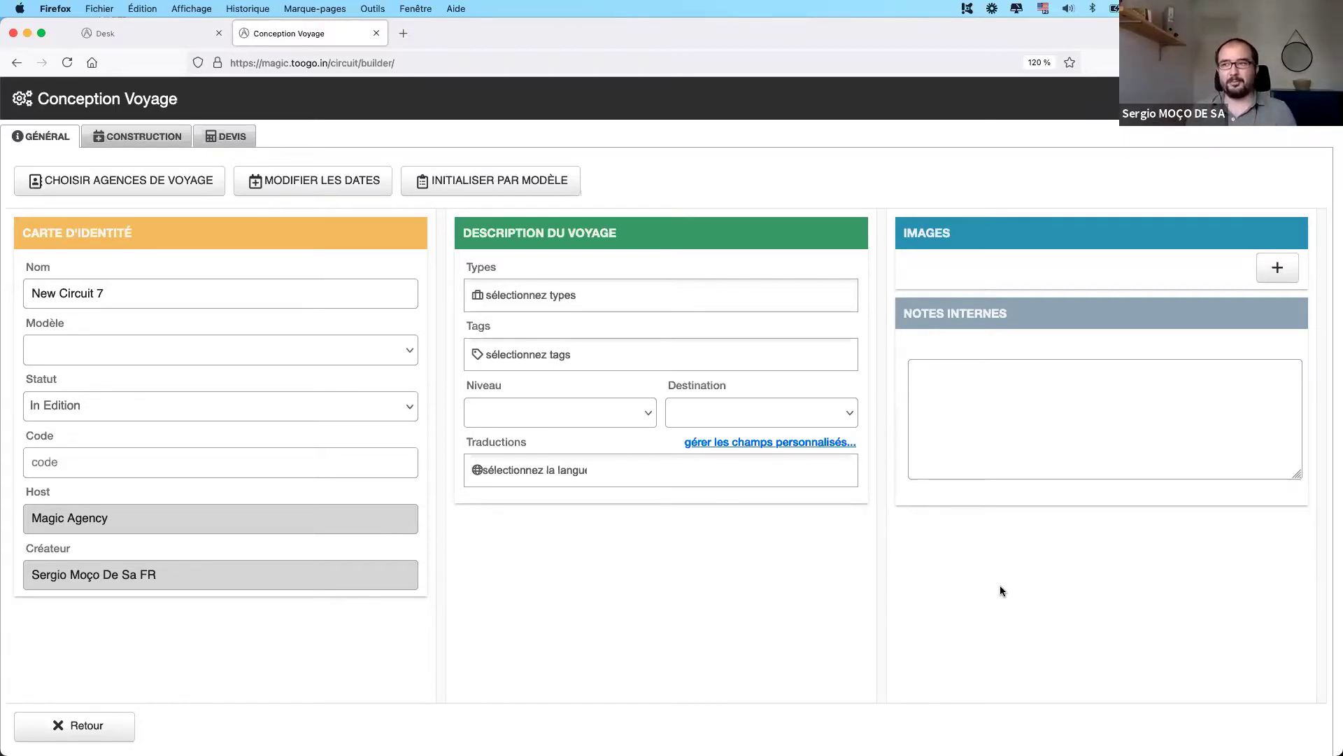
# - Add a second calculation date to the trip and change calculation date #1 to 01/06/21
pyautogui.click(291, 189)
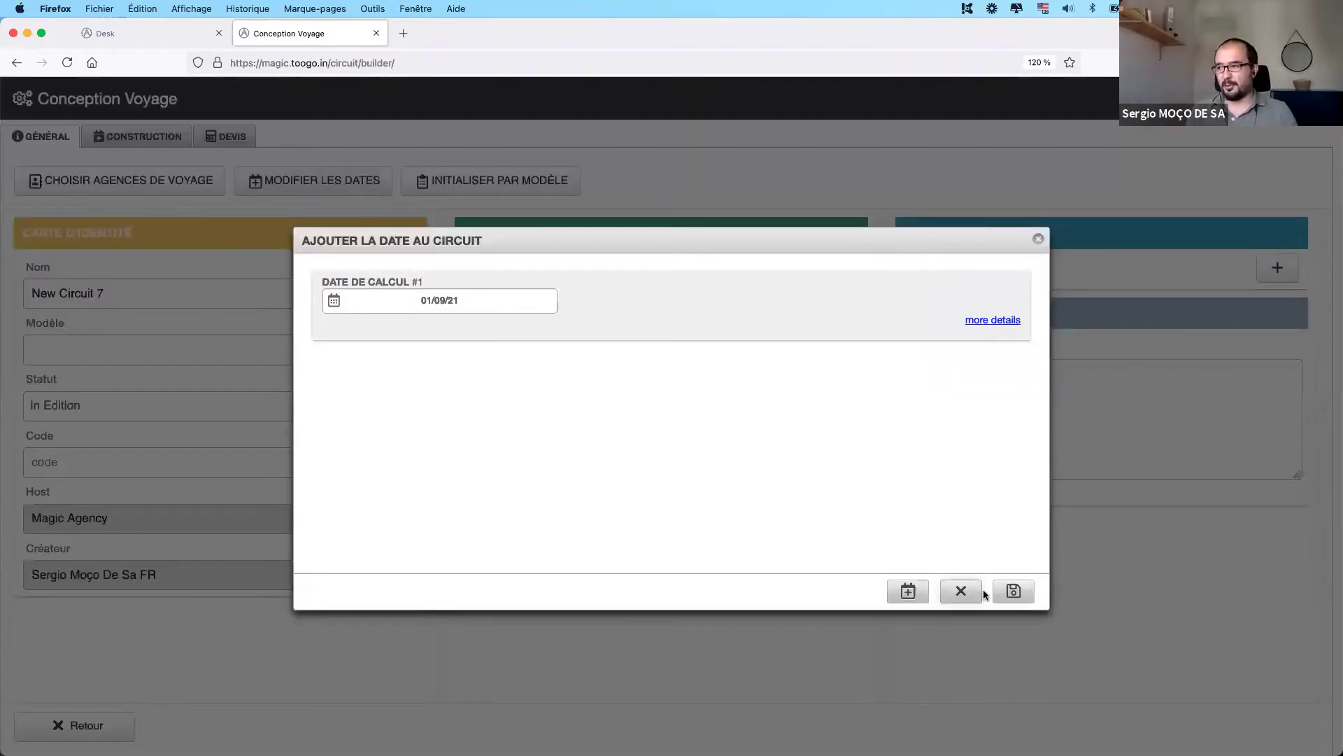
pyautogui.click(920, 594)
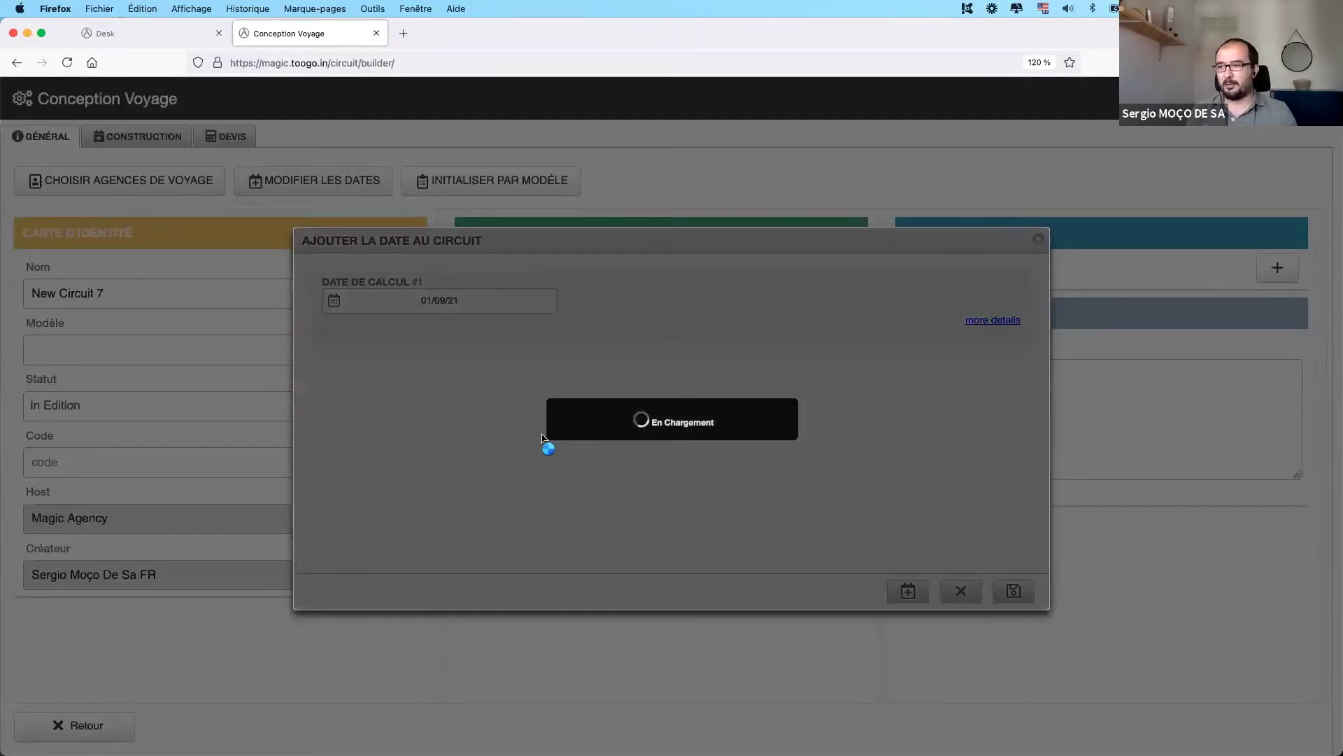
pyautogui.click(470, 308)
pyautogui.scroll(6, 354, 329)
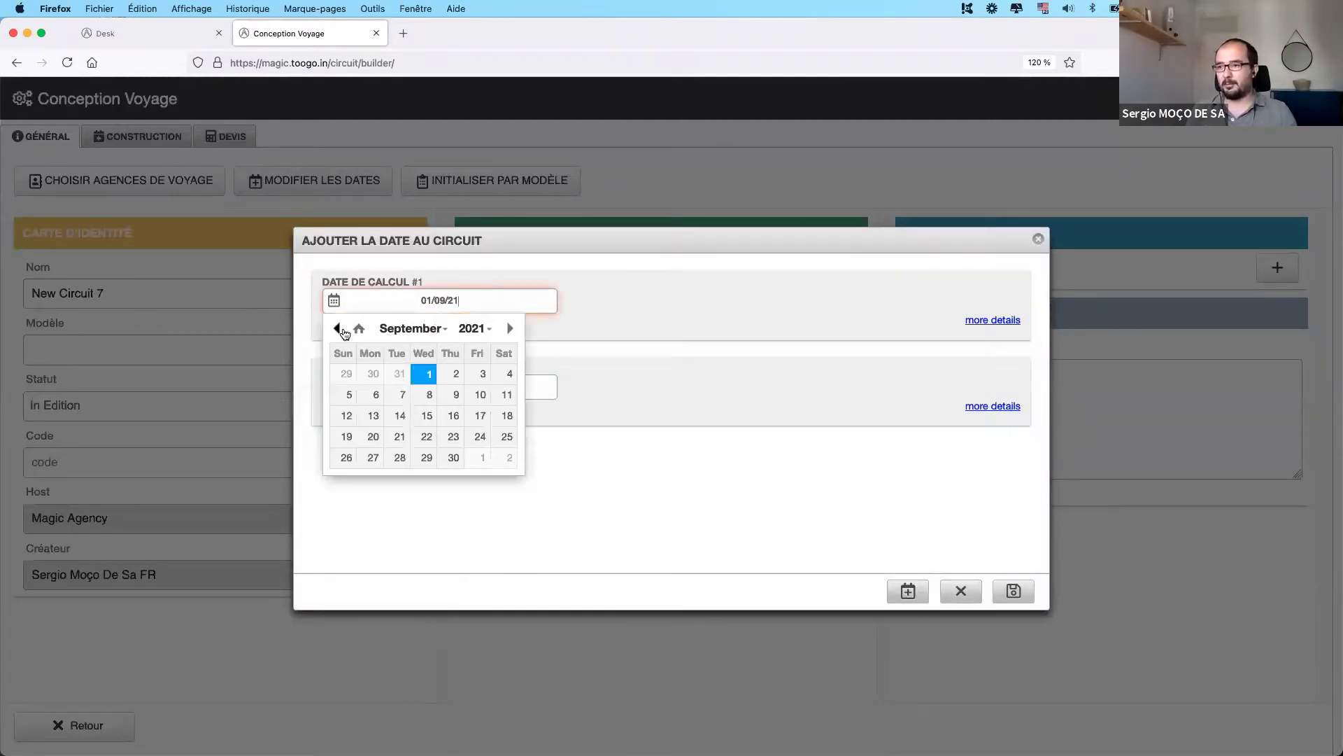
pyautogui.click(401, 375)
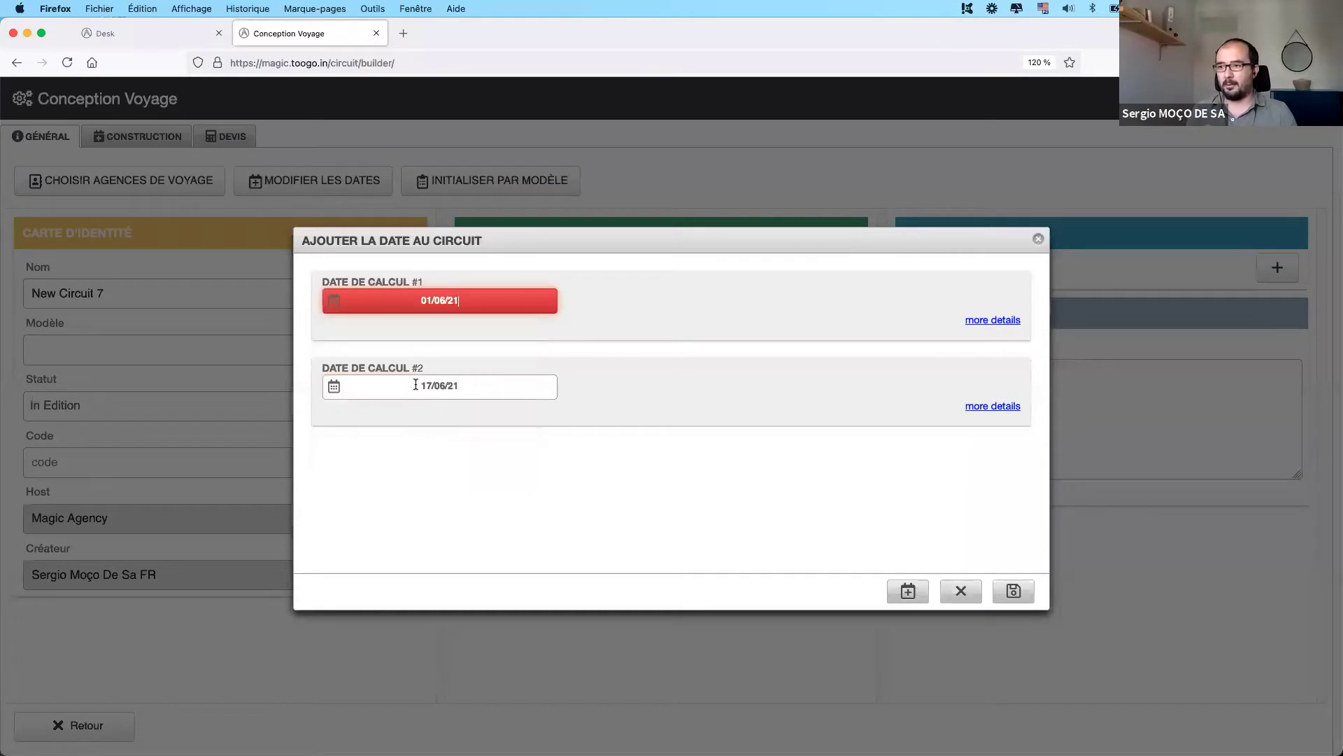
# - Change the trip's calculation date #1 to 01/07/21
pyautogui.click(441, 302)
pyautogui.click(510, 328)
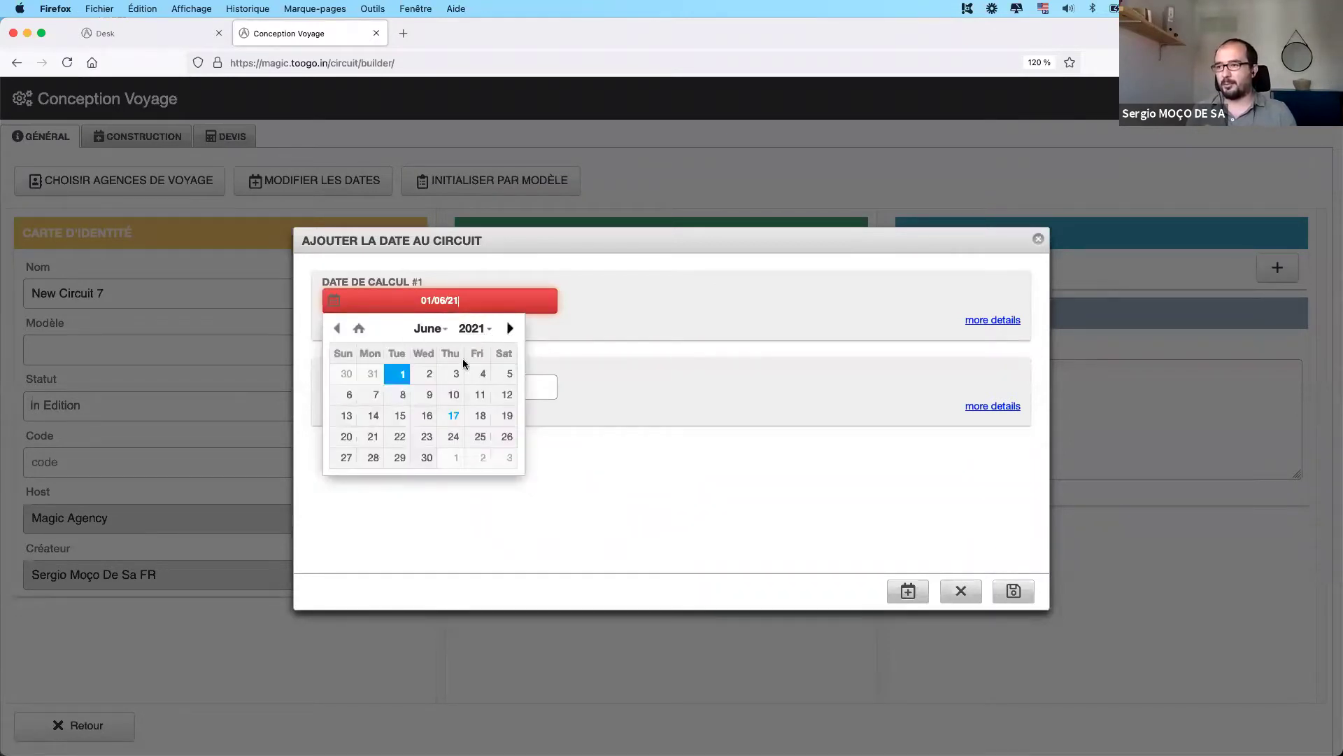
pyautogui.click(447, 377)
# - Set the trip's calculation date #2 to 01/09/21
pyautogui.click(448, 384)
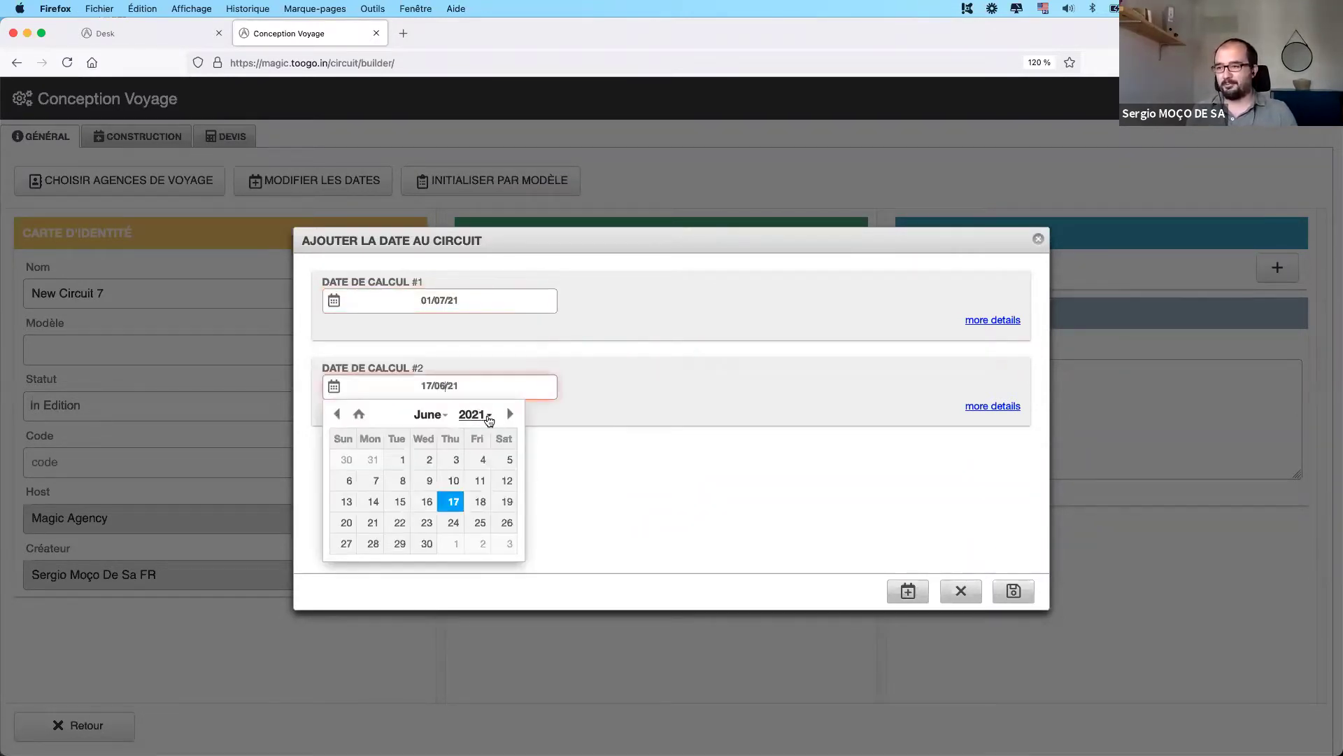
pyautogui.click(510, 413)
pyautogui.click(510, 413)
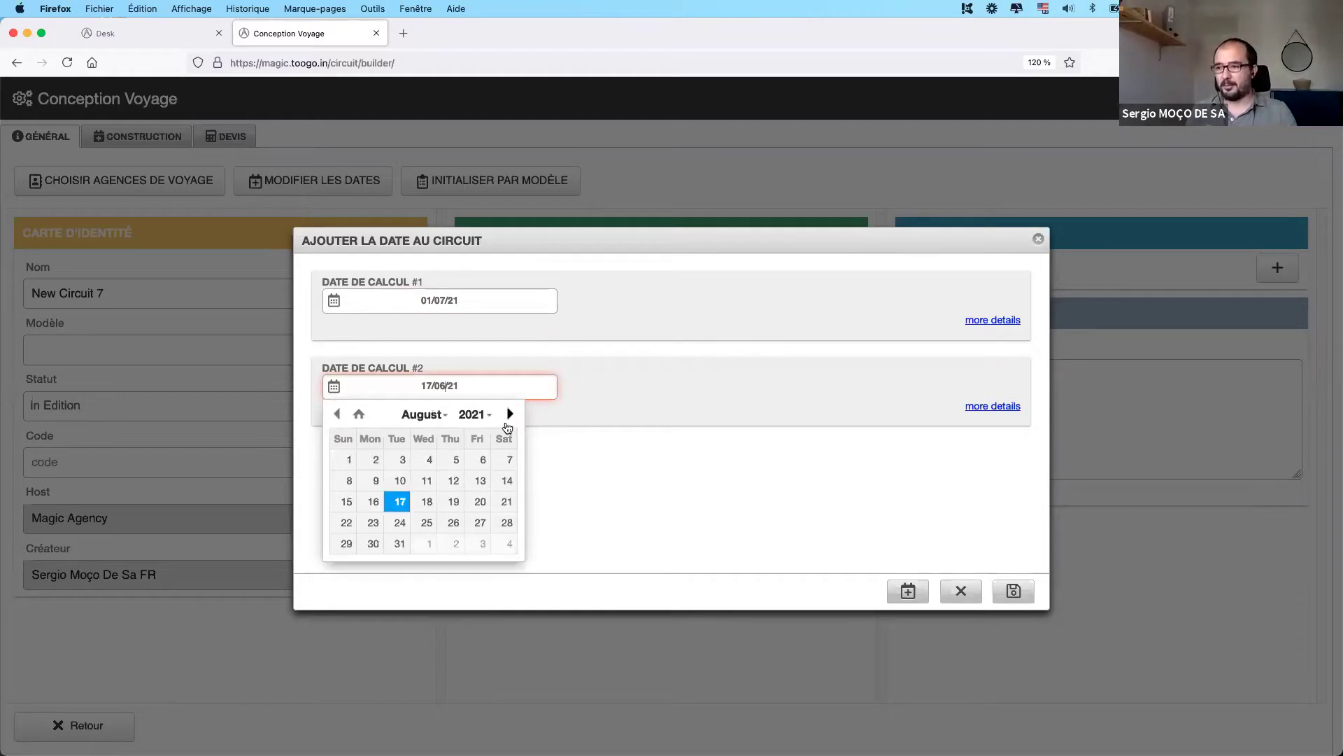
pyautogui.click(510, 413)
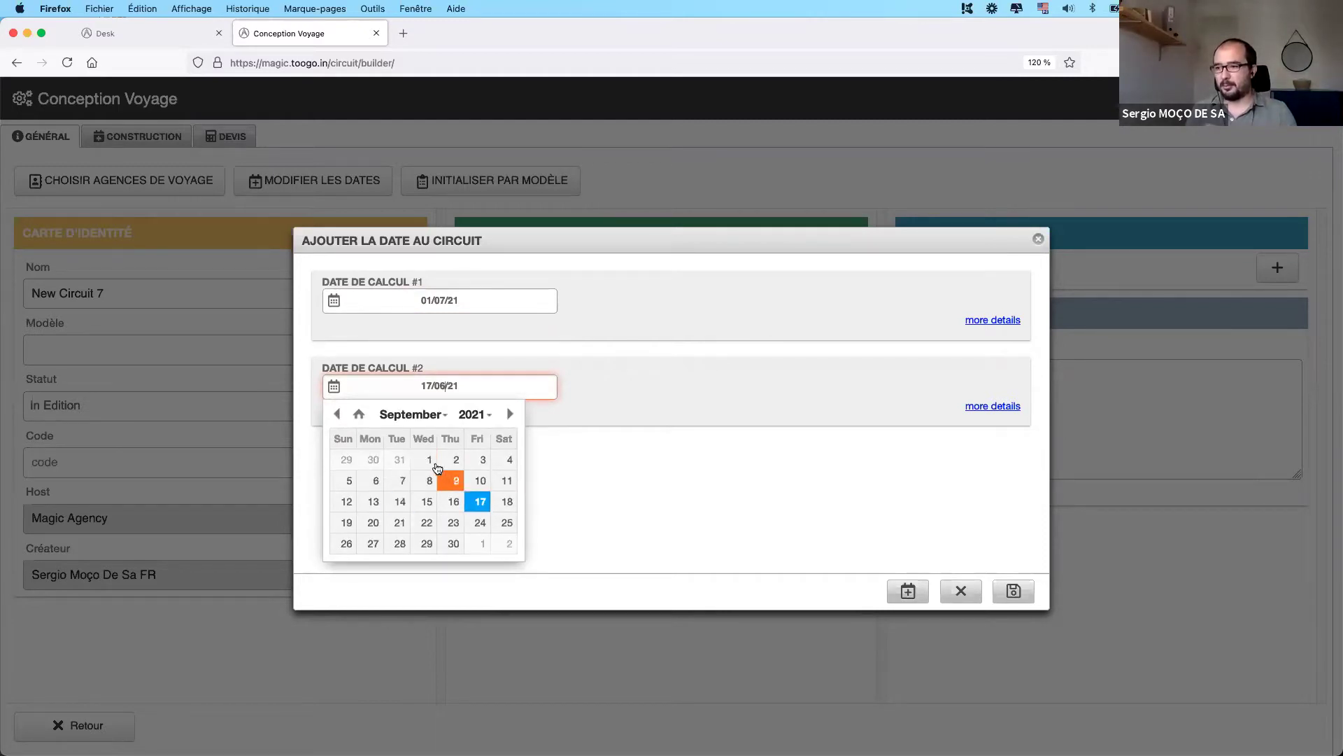
pyautogui.click(429, 459)
# - Add a third calculation date, set it to 01/11/21 and save the trip's dates
pyautogui.click(908, 591)
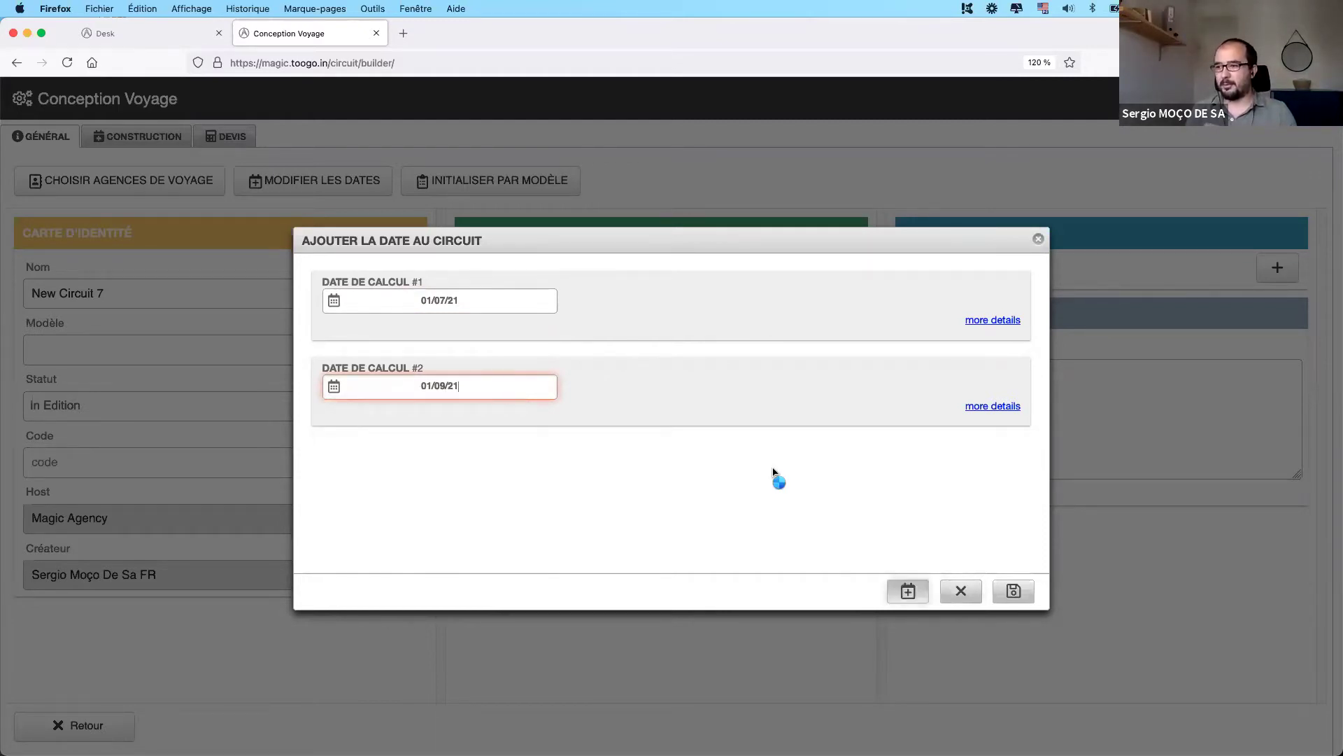
pyautogui.click(501, 474)
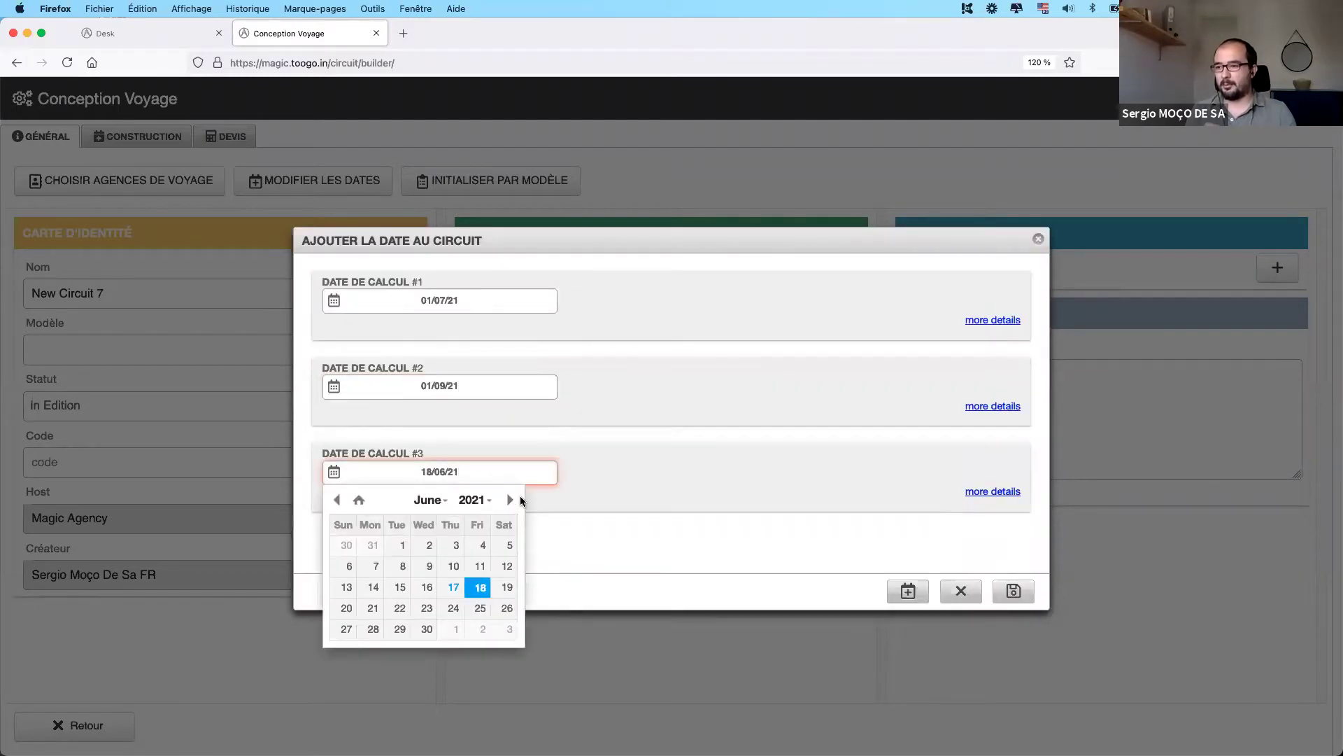
pyautogui.click(509, 501)
pyautogui.click(509, 501)
pyautogui.click(508, 501)
pyautogui.click(509, 499)
pyautogui.click(509, 500)
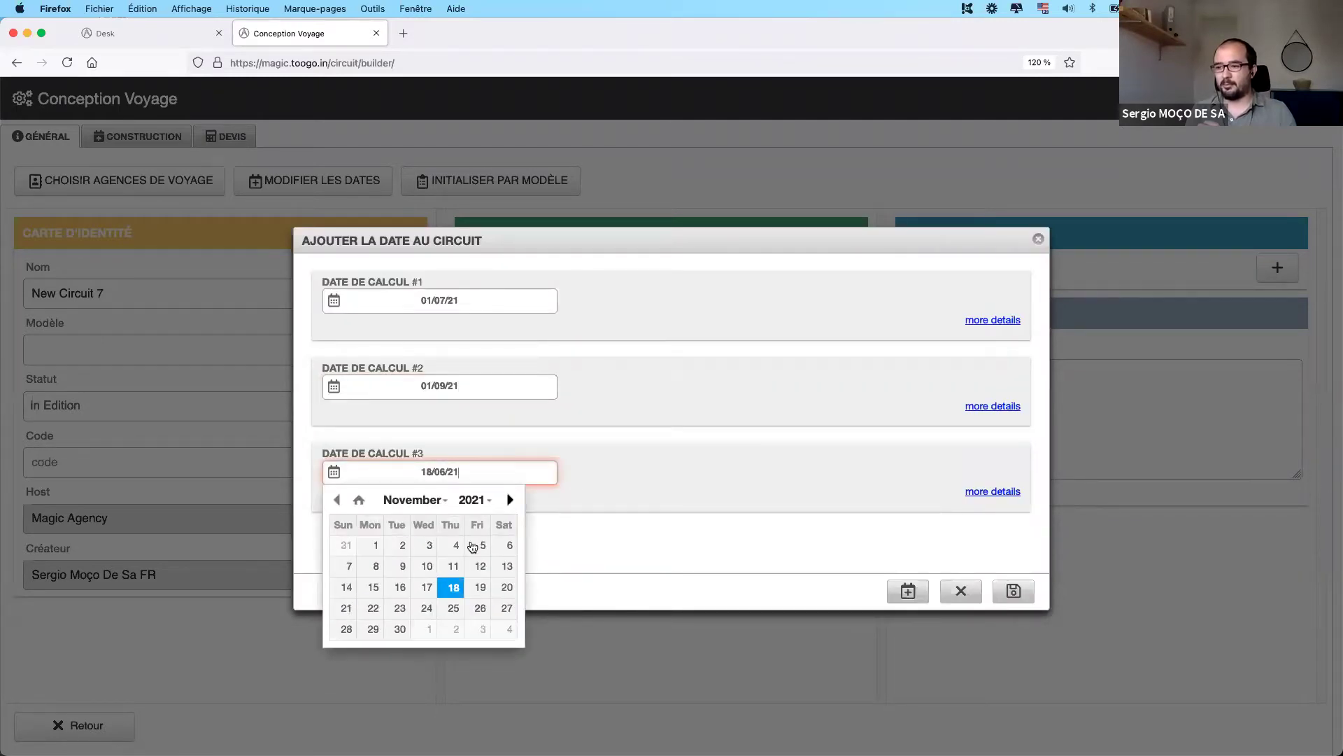
pyautogui.click(403, 549)
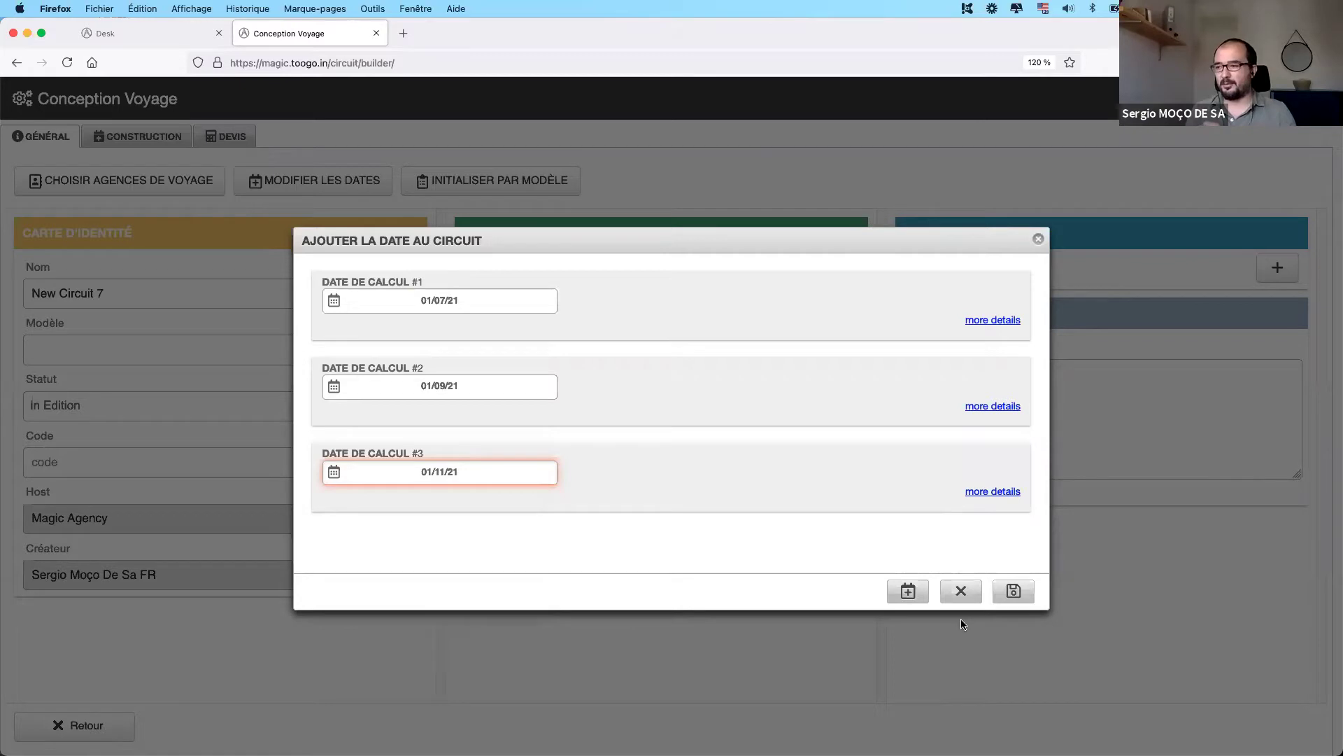
pyautogui.click(1009, 594)
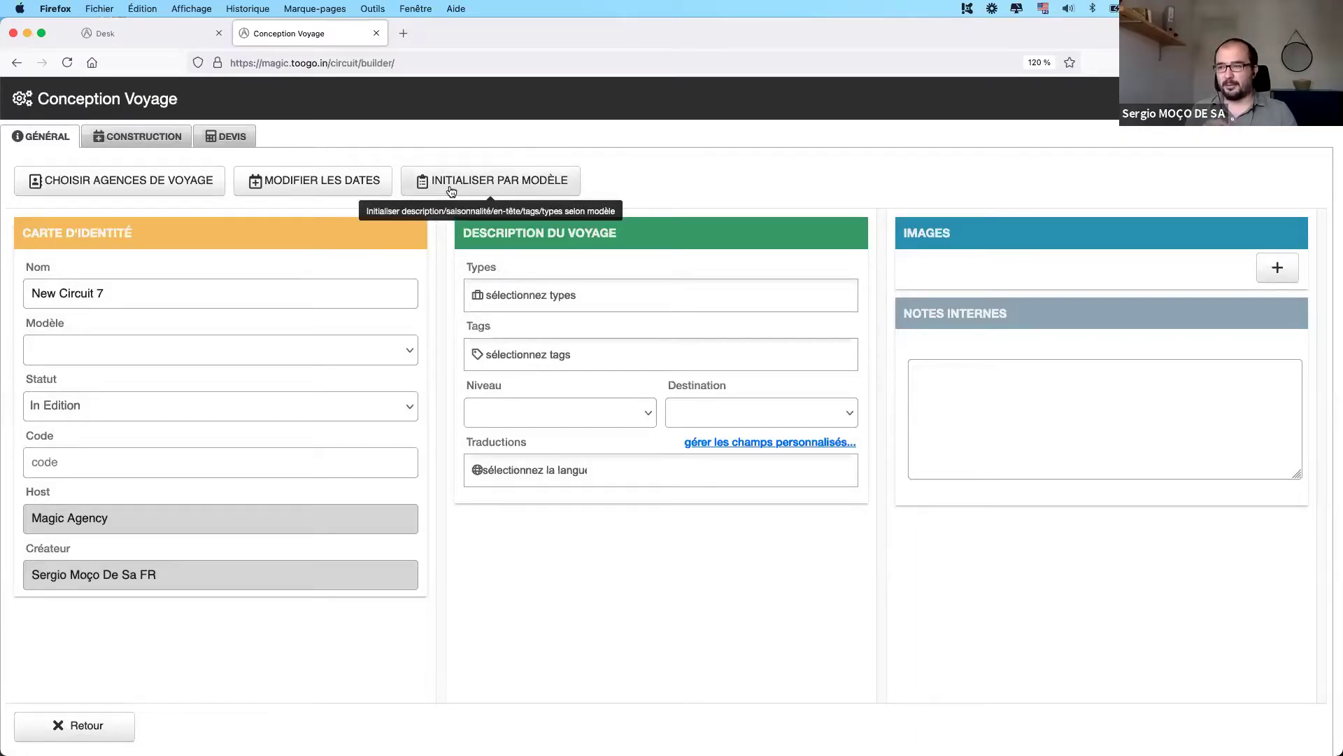
# - Open the trip model Incontournable Bolivie from the list of models and show its general information
pyautogui.click(149, 37)
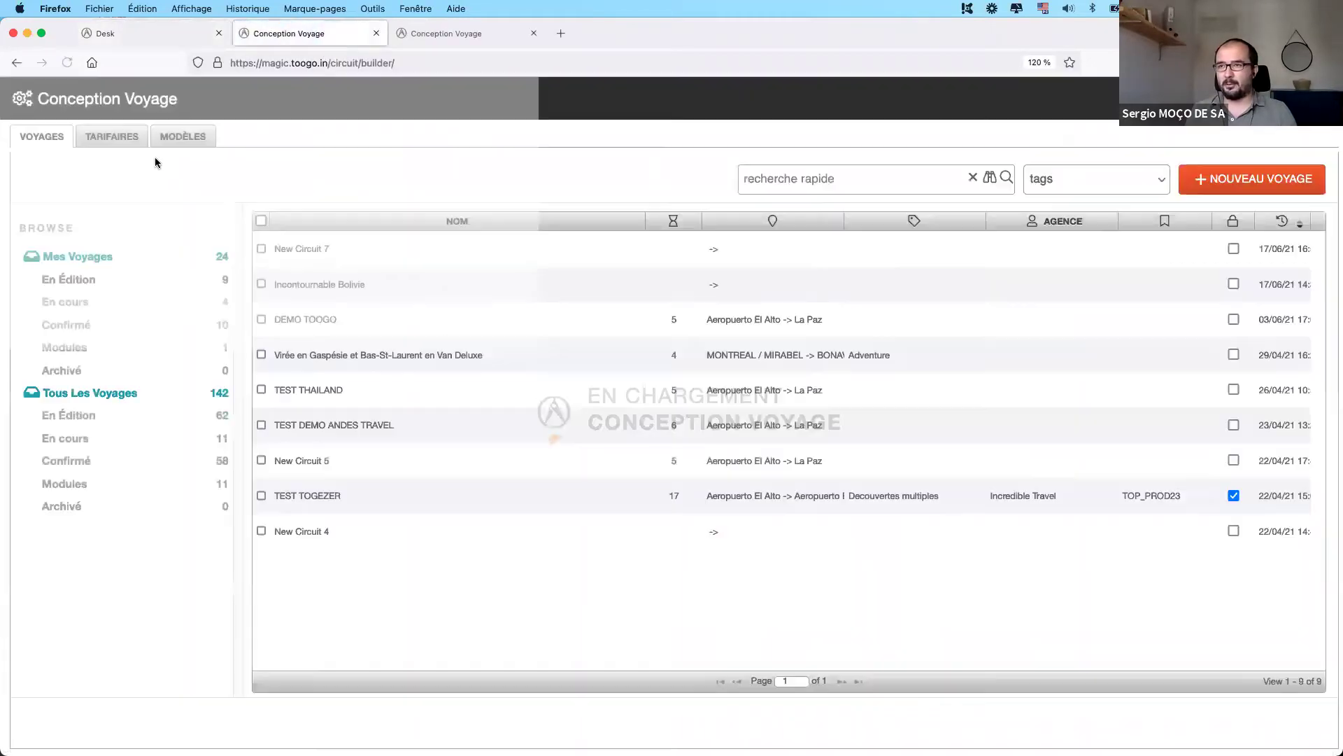
pyautogui.click(182, 138)
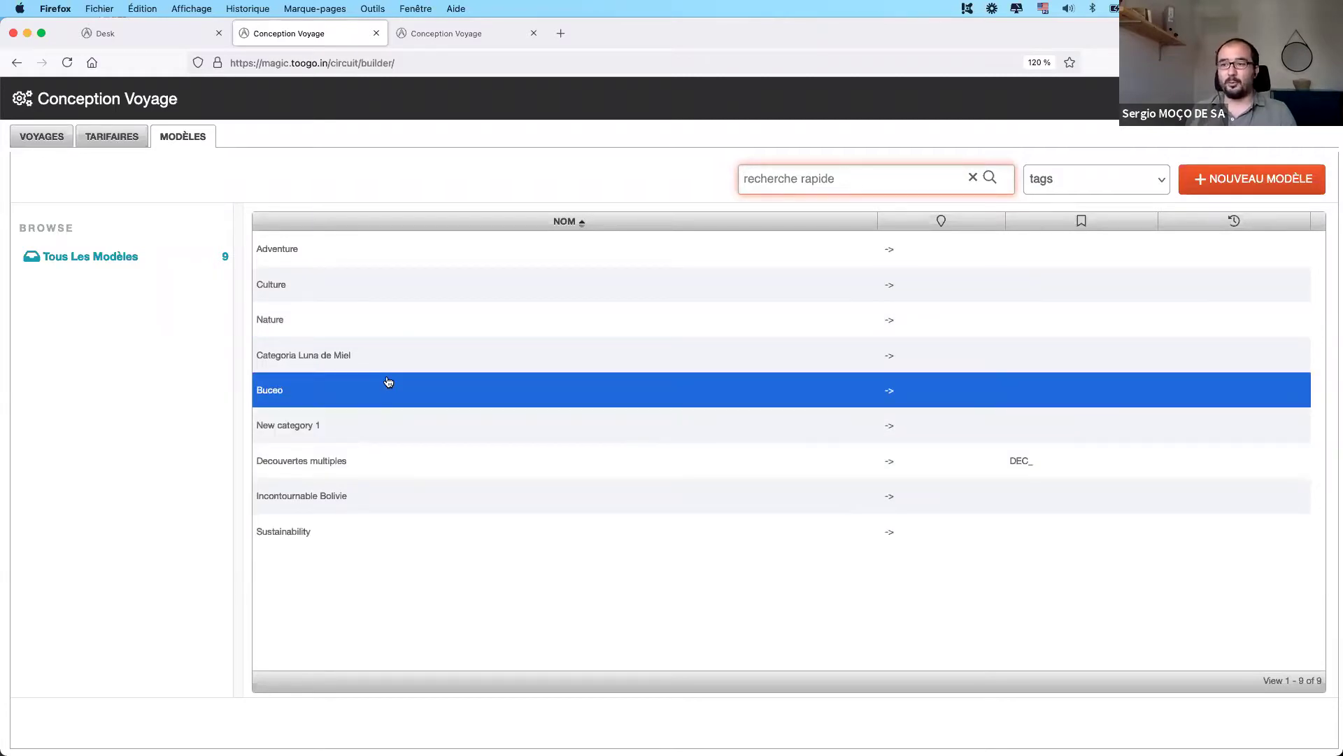
pyautogui.rightClick(296, 498)
pyautogui.click(336, 414)
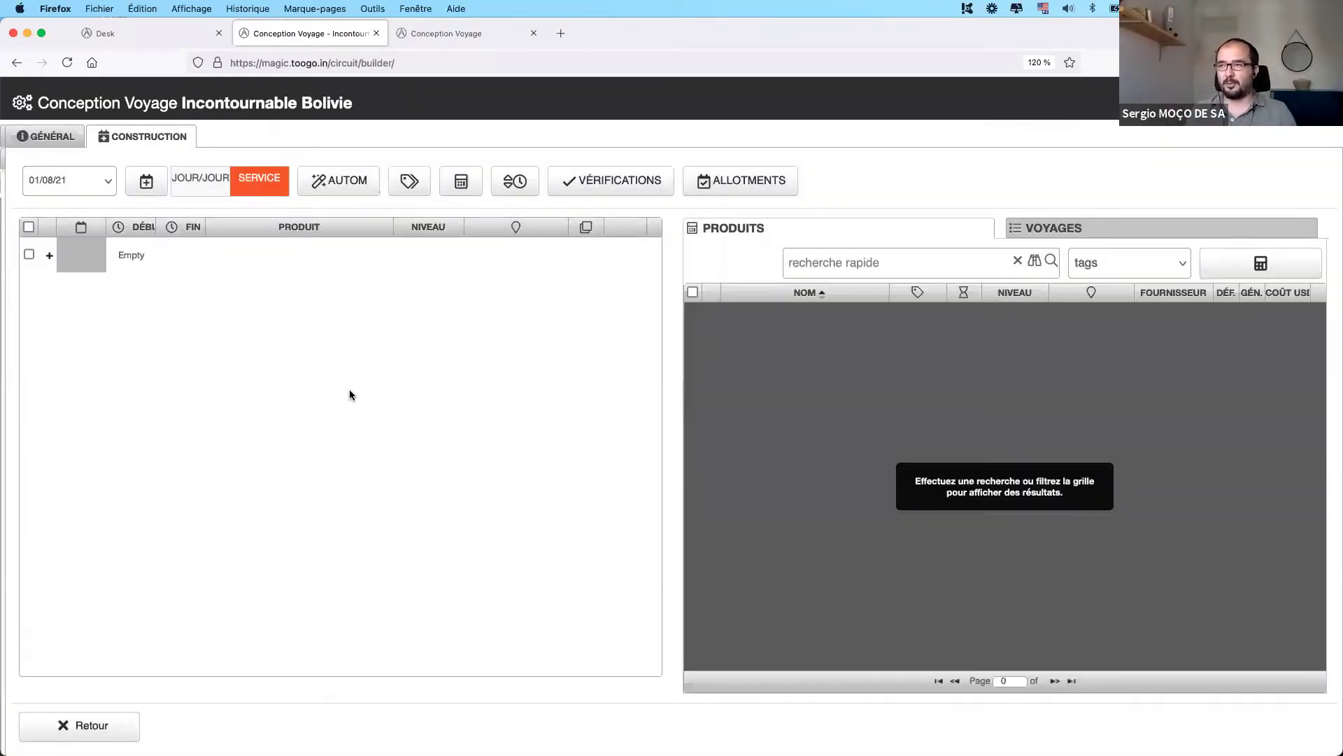
pyautogui.click(47, 136)
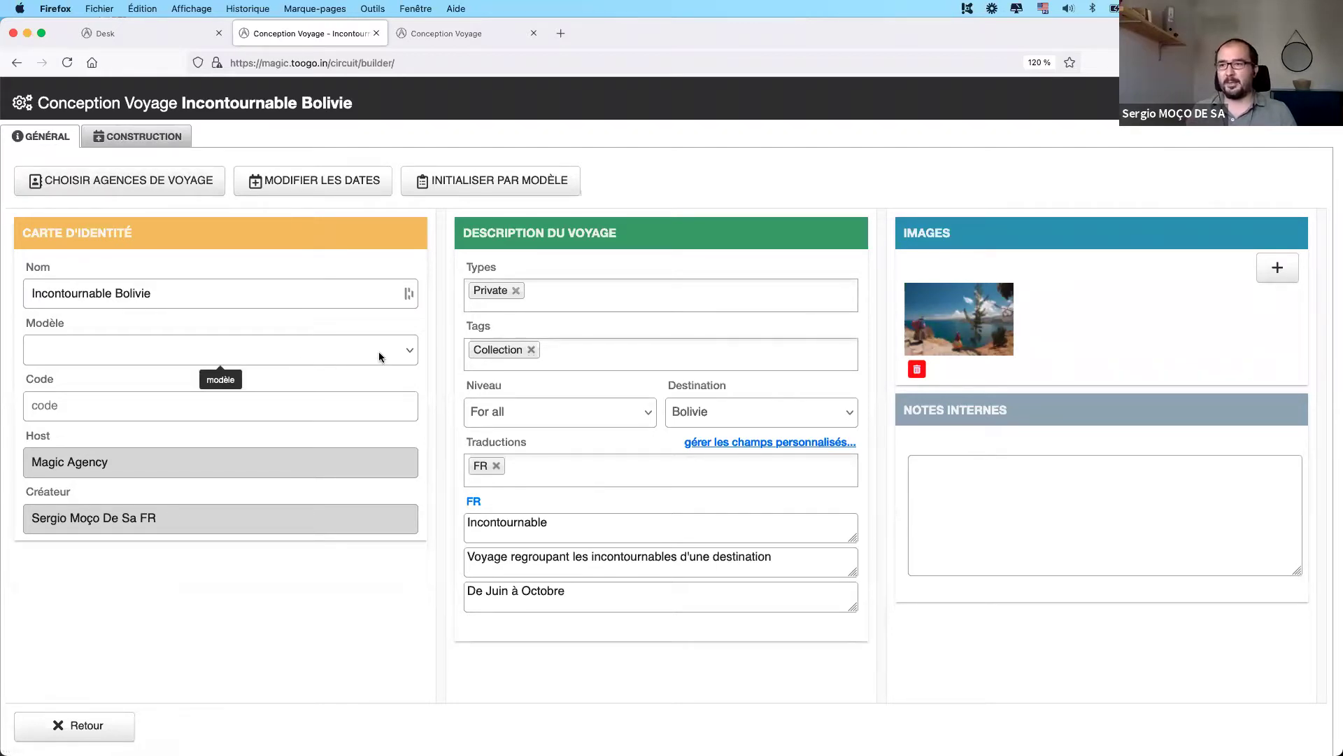
# - Examine the model's types, tags, level and French translations of title, description and seasonality
pyautogui.click(543, 293)
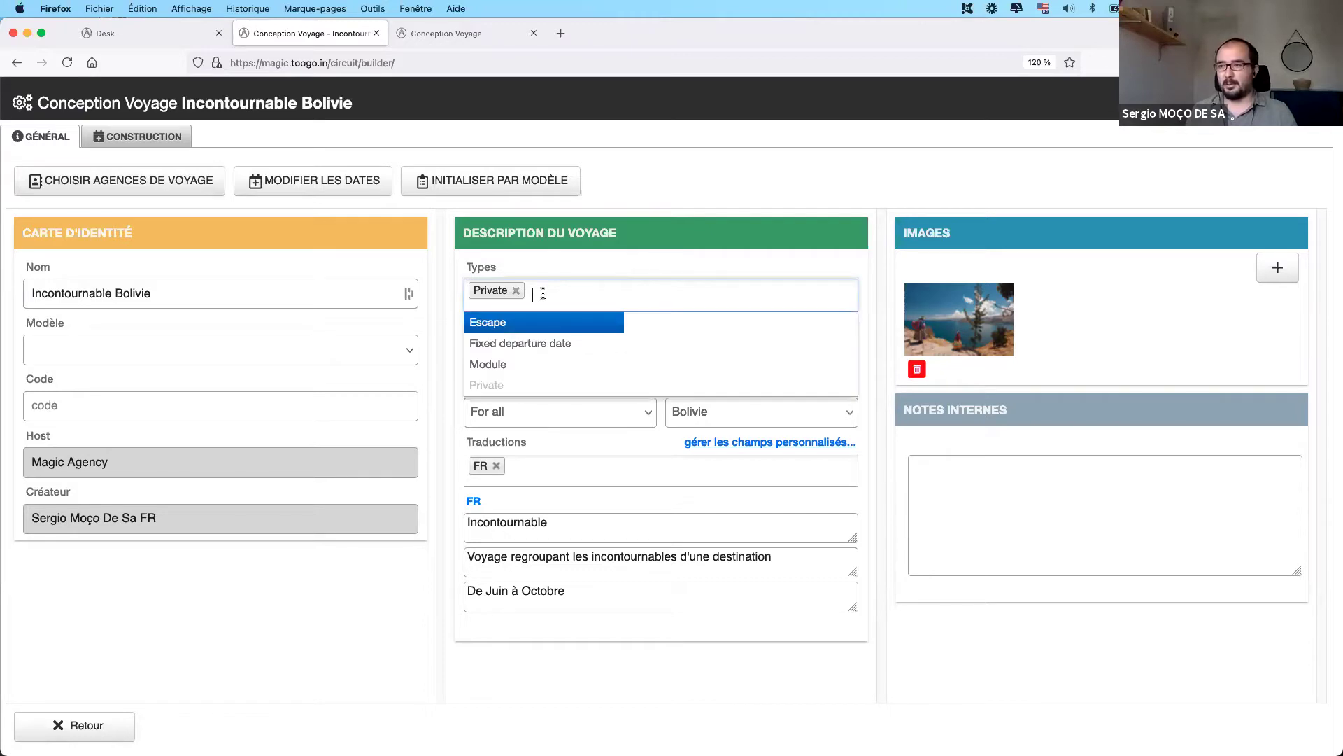
pyautogui.click(644, 185)
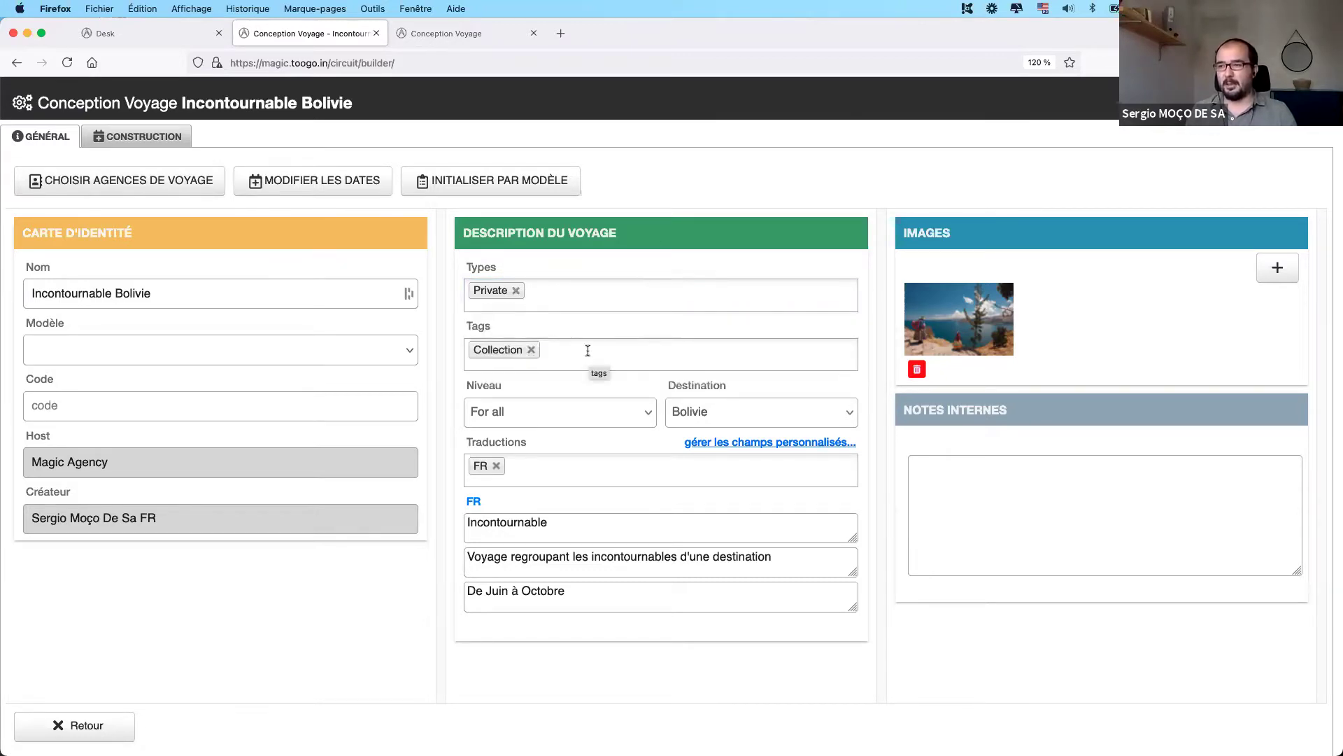
pyautogui.click(613, 411)
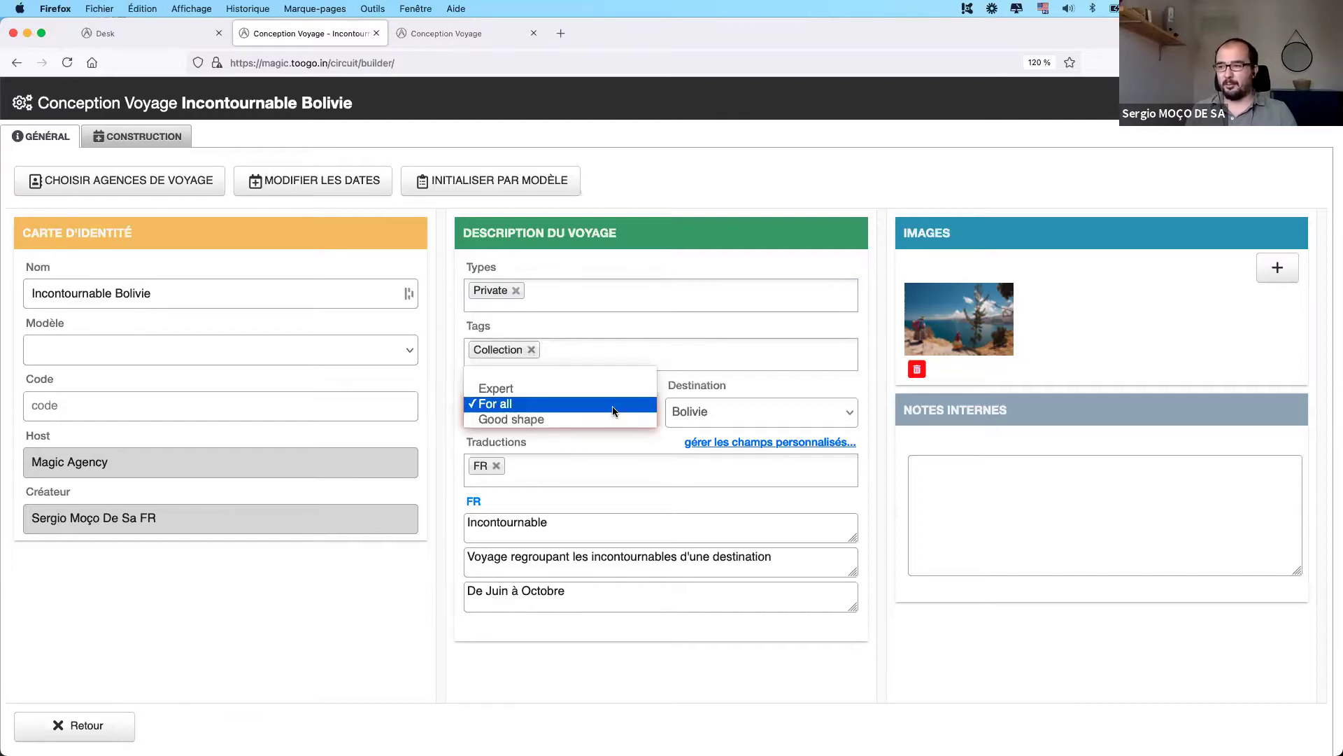
pyautogui.click(613, 411)
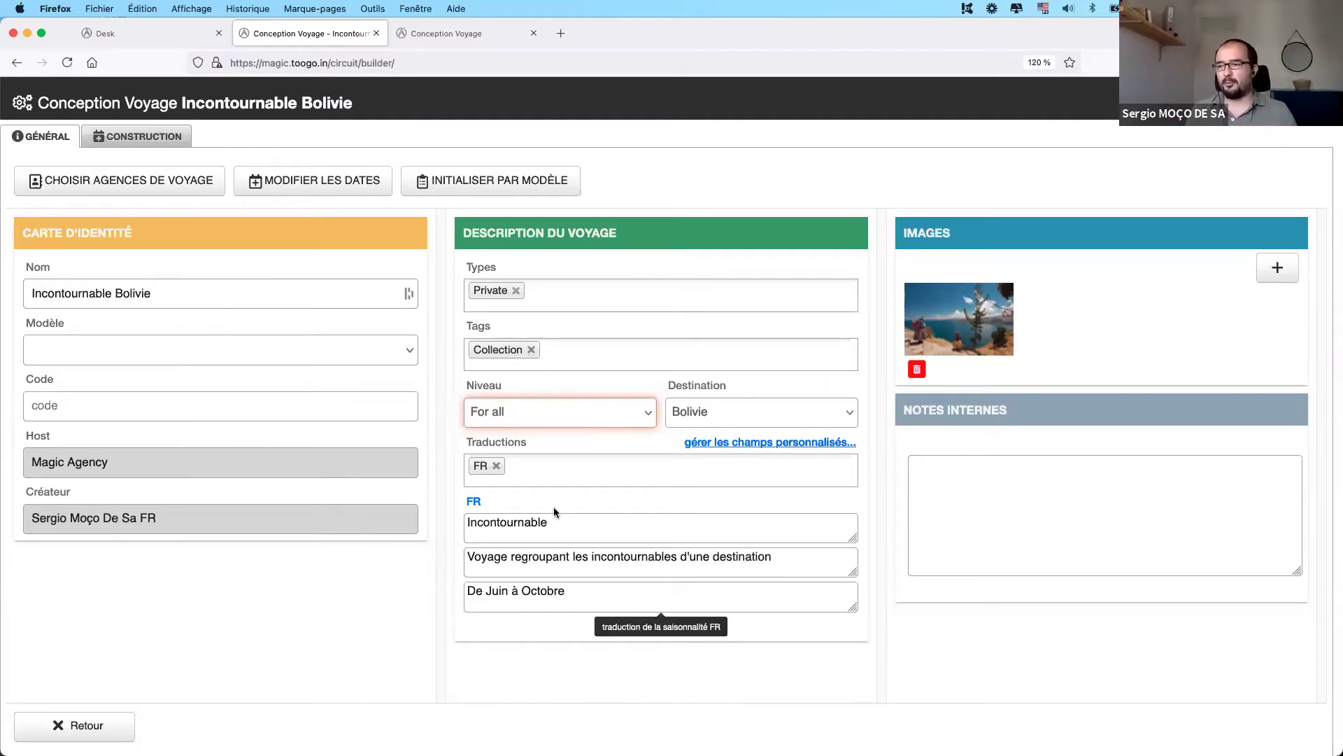
pyautogui.press('Tab')
pyautogui.press('Tab')
pyautogui.press('Tab')
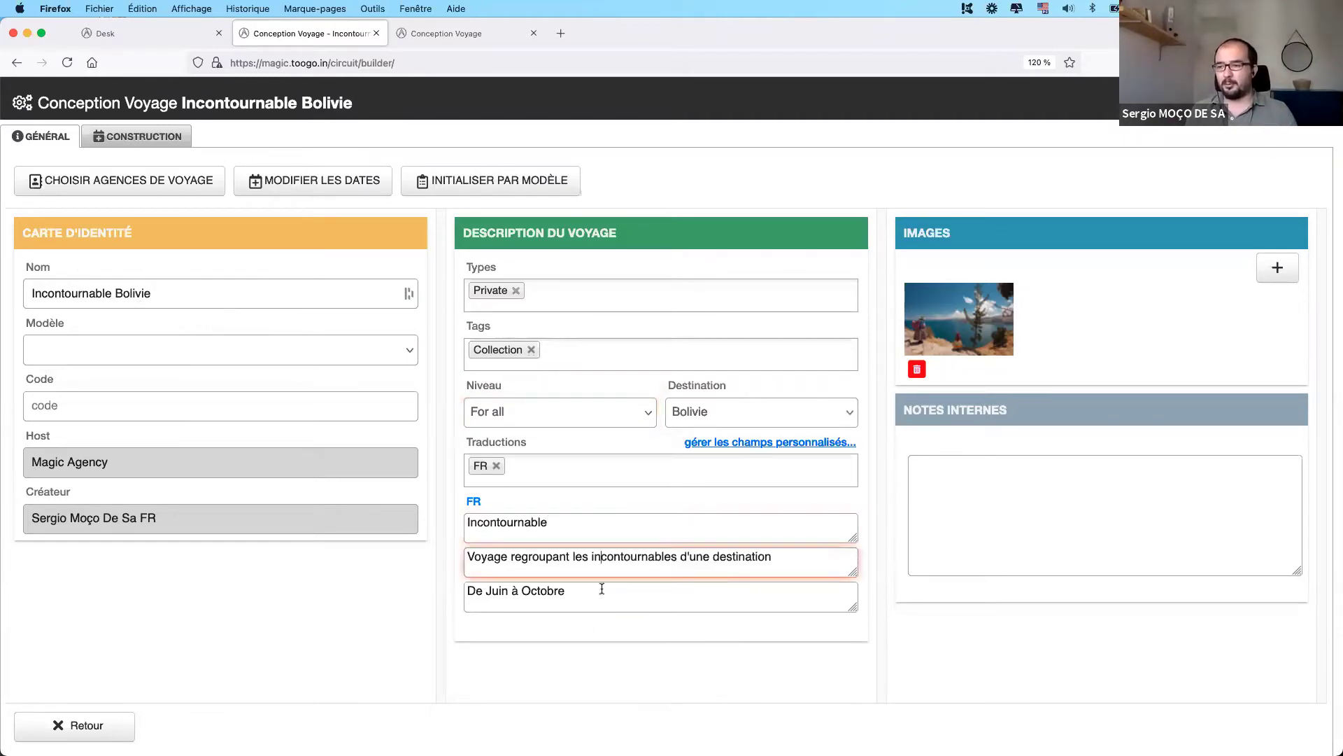
pyautogui.click(592, 531)
pyautogui.click(594, 560)
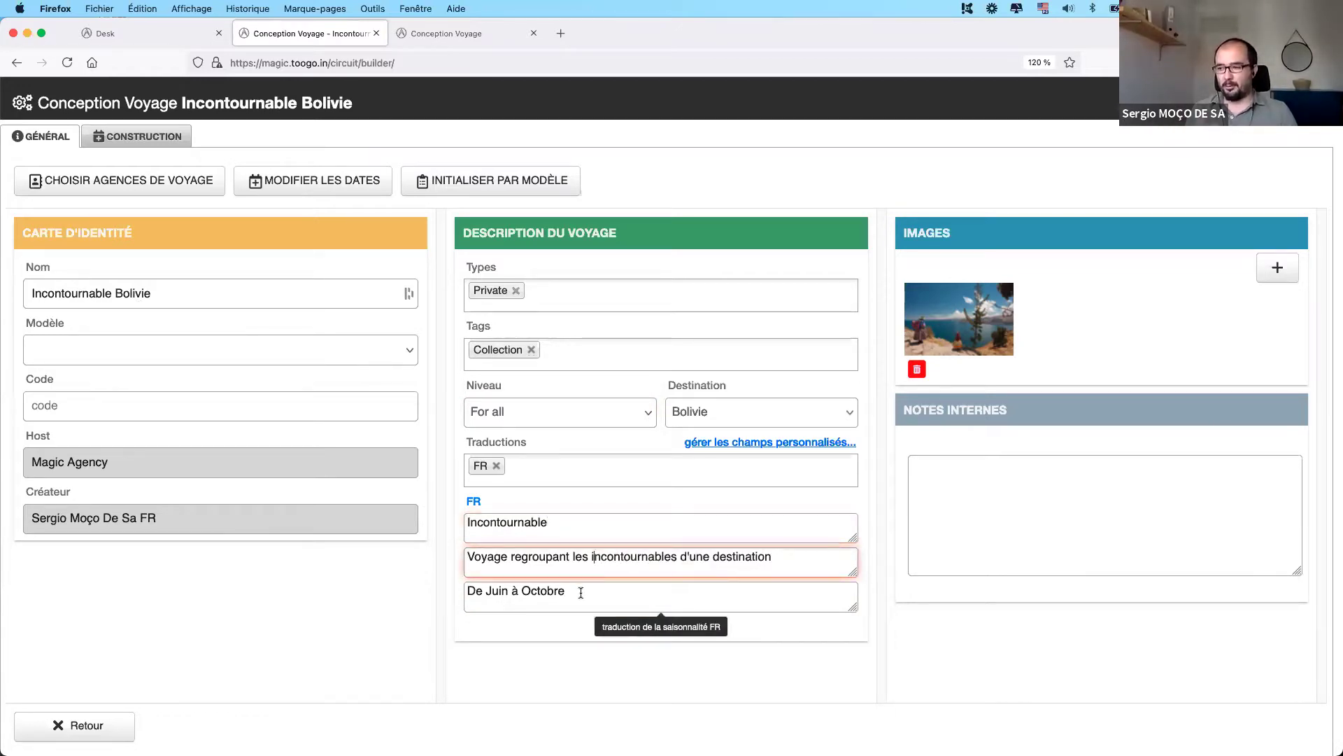
pyautogui.click(581, 593)
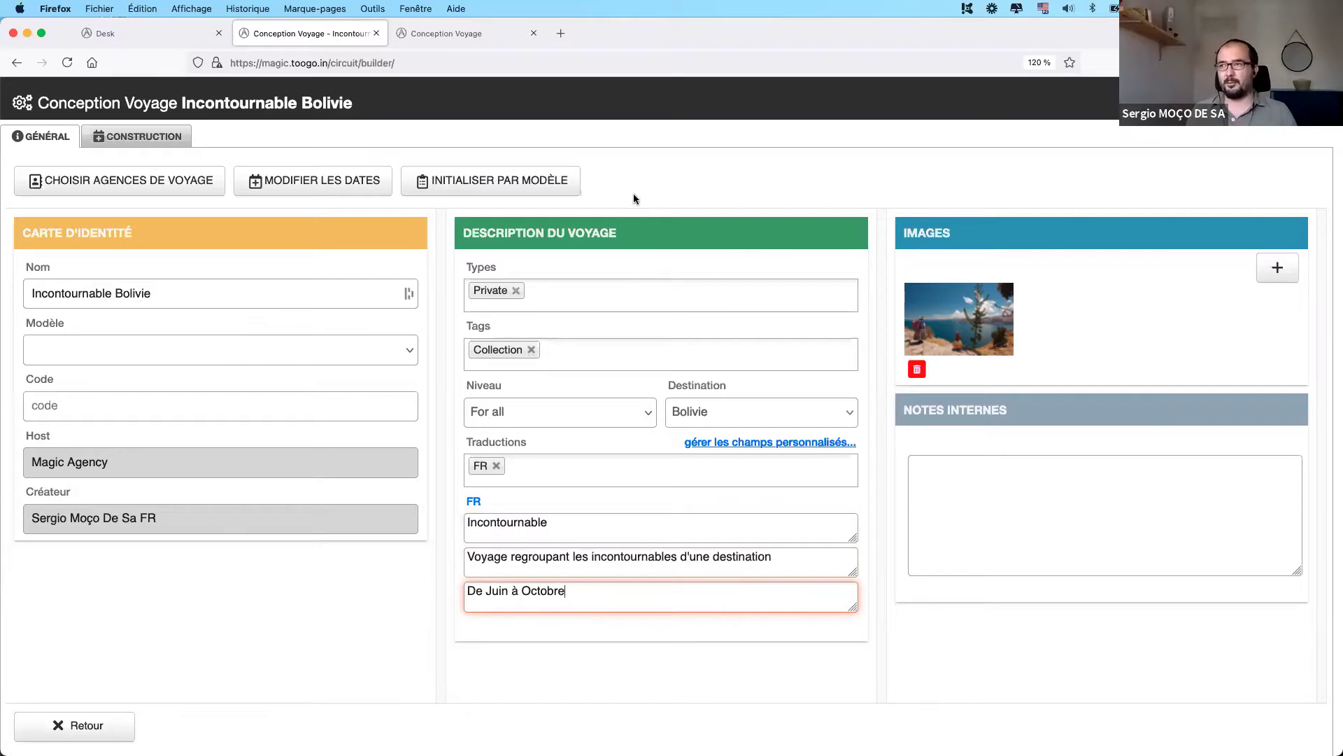
# - Return to New Circuit 7, assign it the model Incontournable Bolivie and initialise its description from that model
pyautogui.click(423, 40)
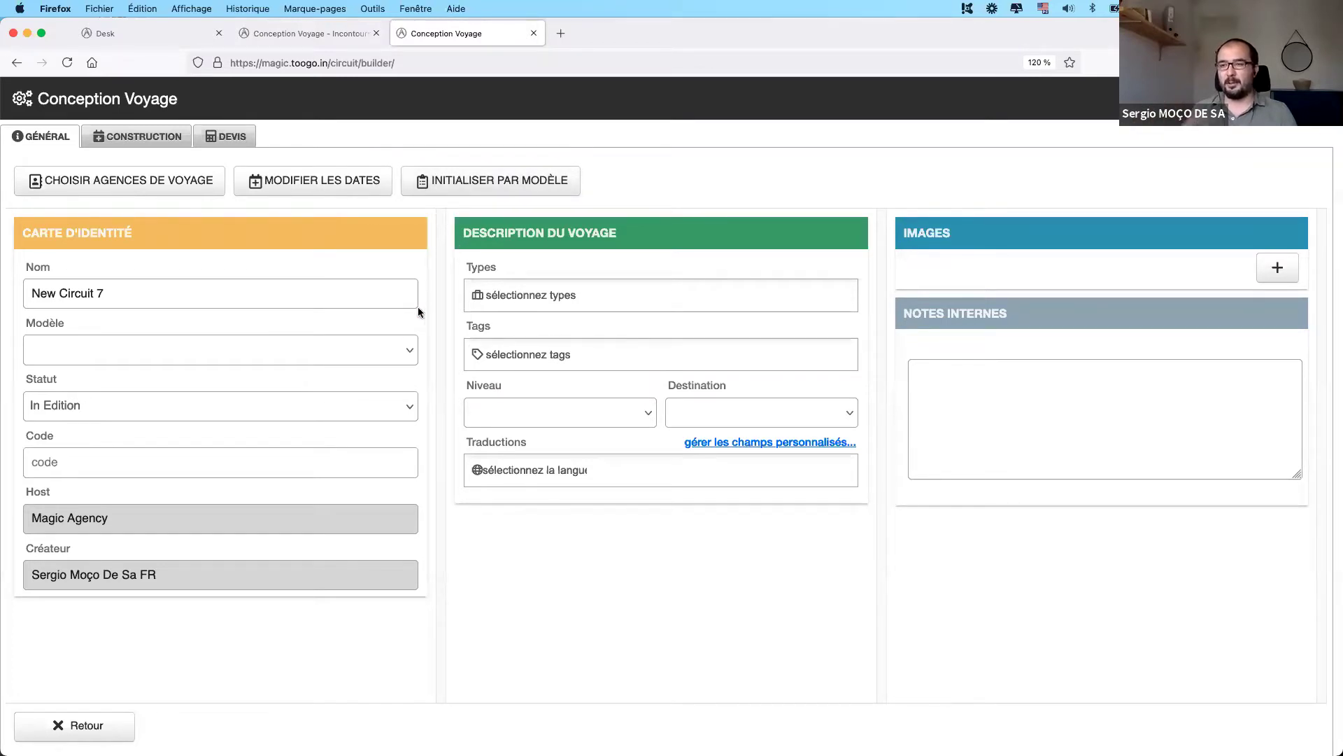
pyautogui.click(364, 357)
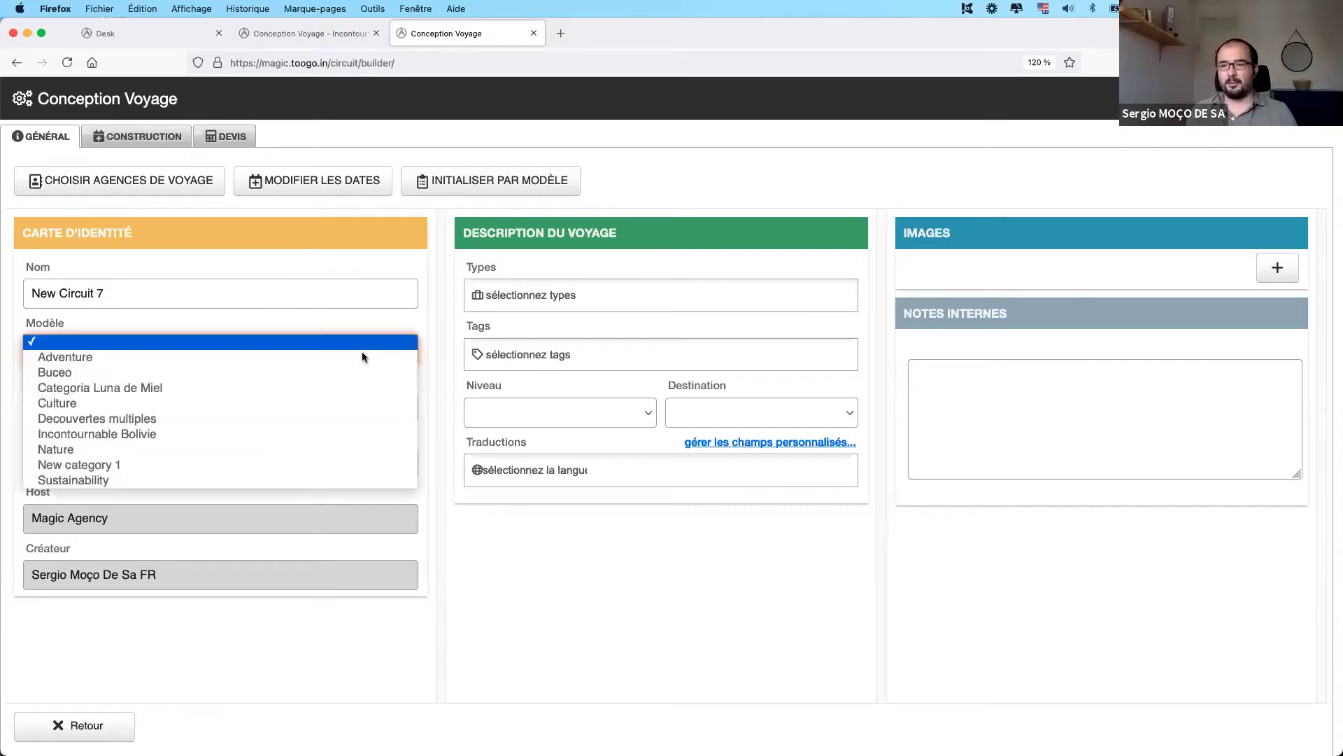
pyautogui.click(273, 435)
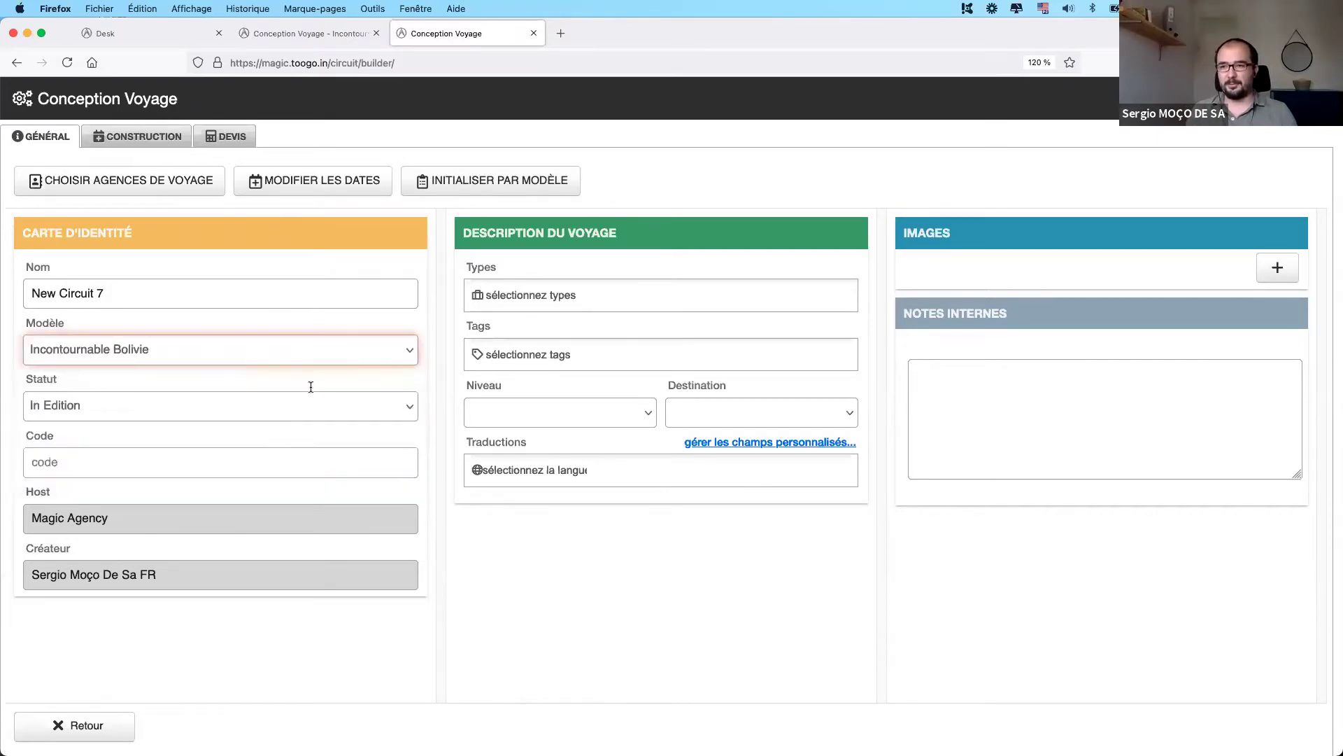
pyautogui.click(467, 193)
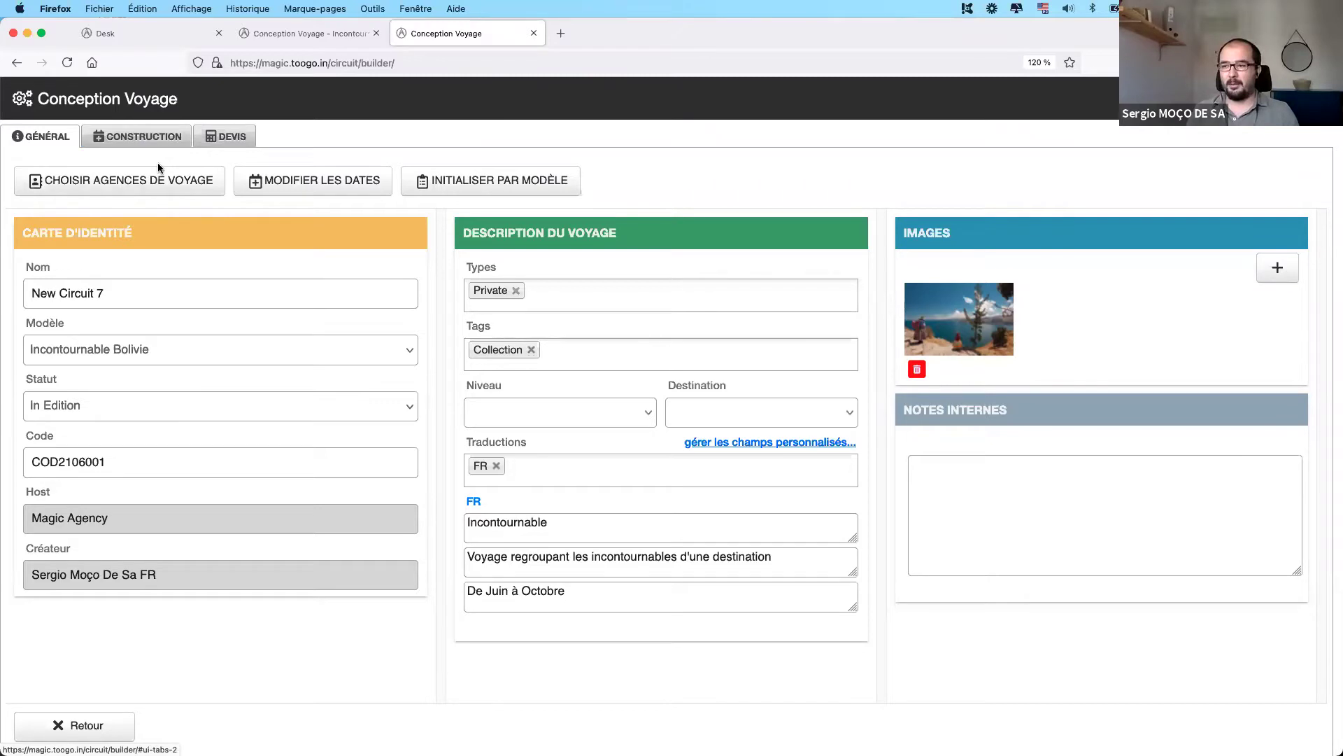
pyautogui.click(1194, 538)
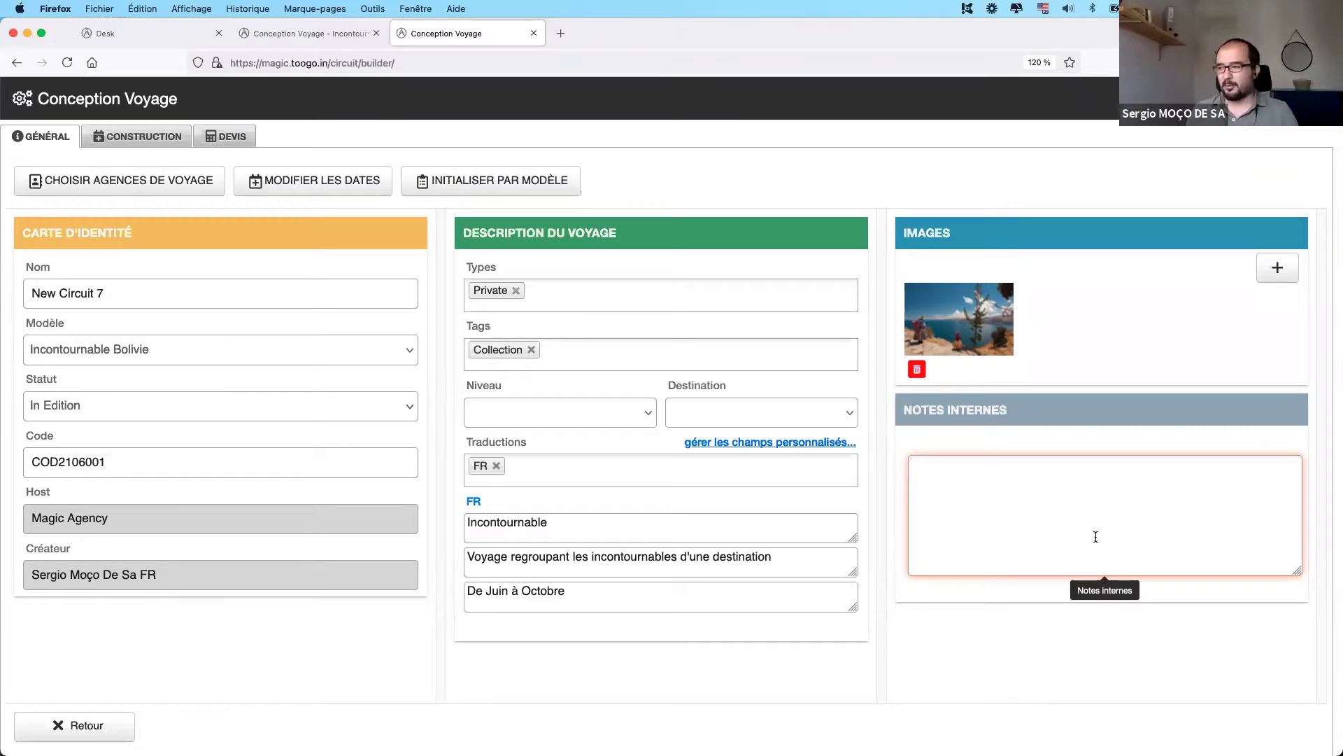
# - Open the construction view of New Circuit 7 and browse the available products and the module trips
pyautogui.click(128, 148)
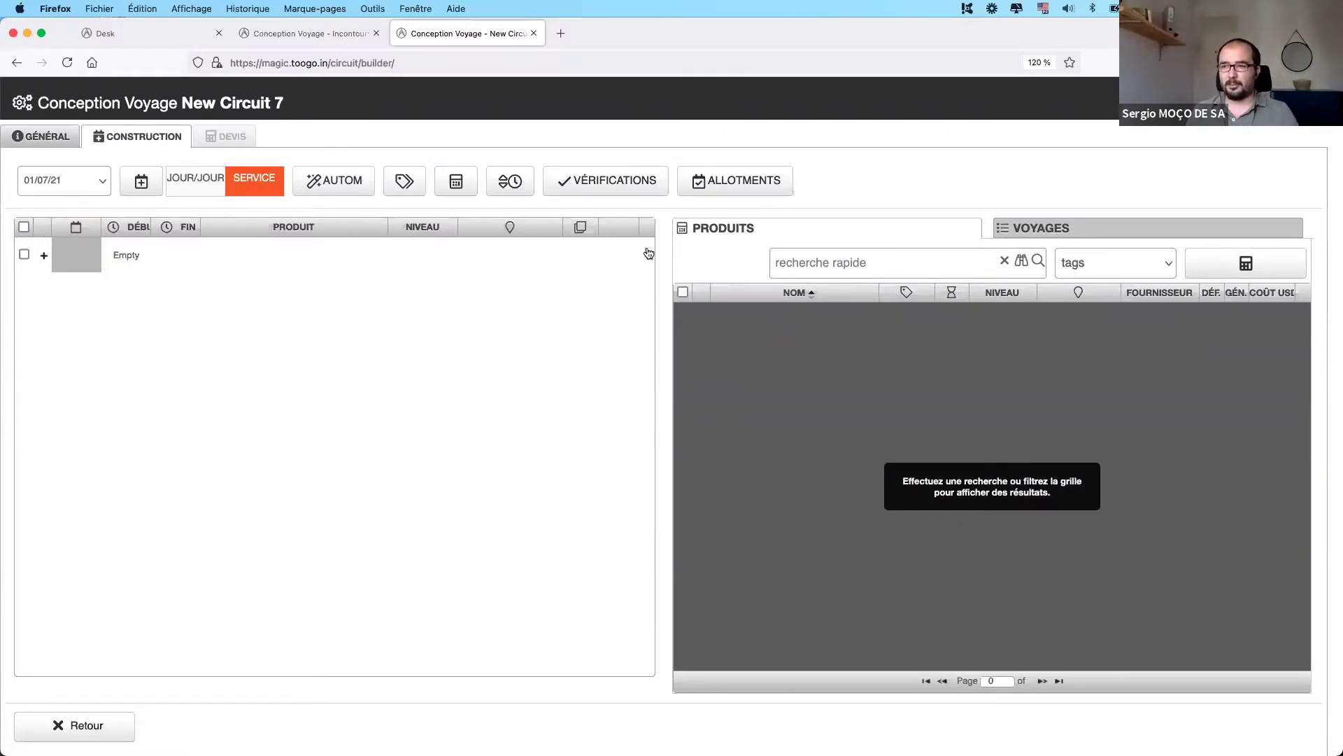
pyautogui.click(833, 269)
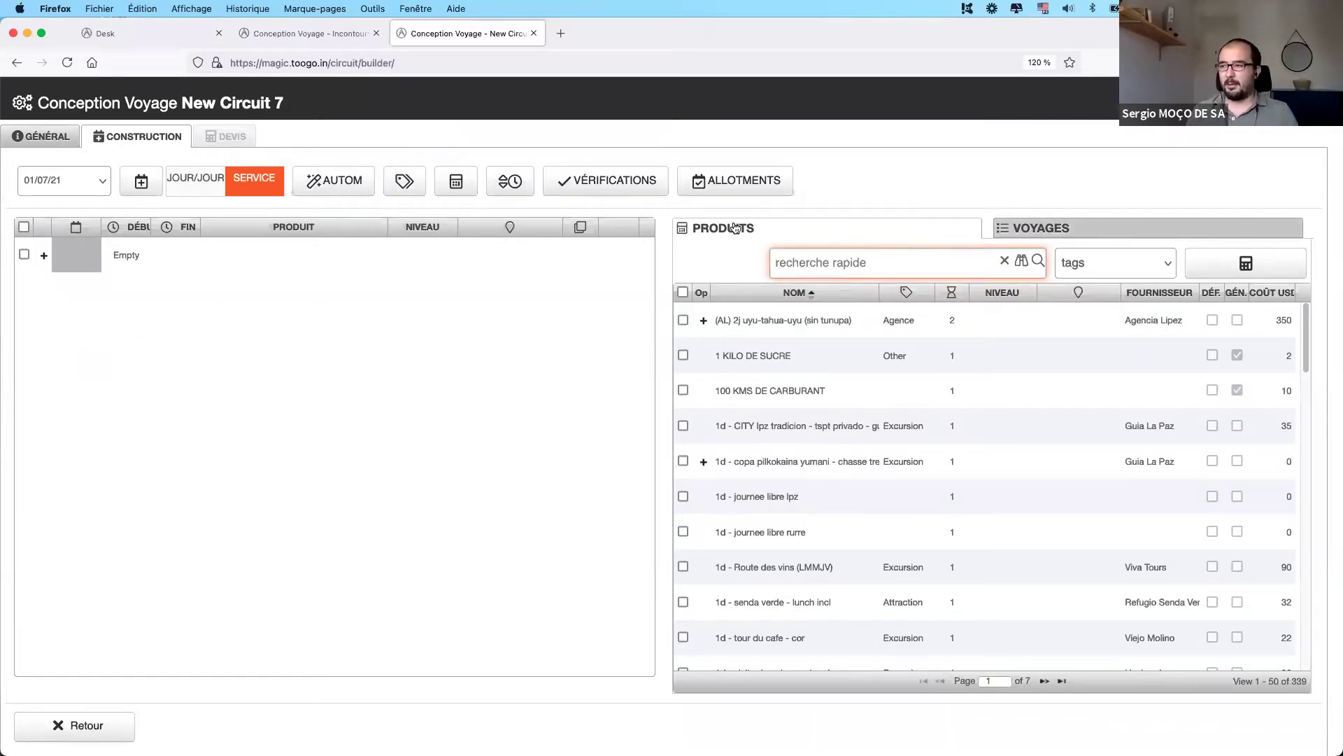
pyautogui.click(1014, 229)
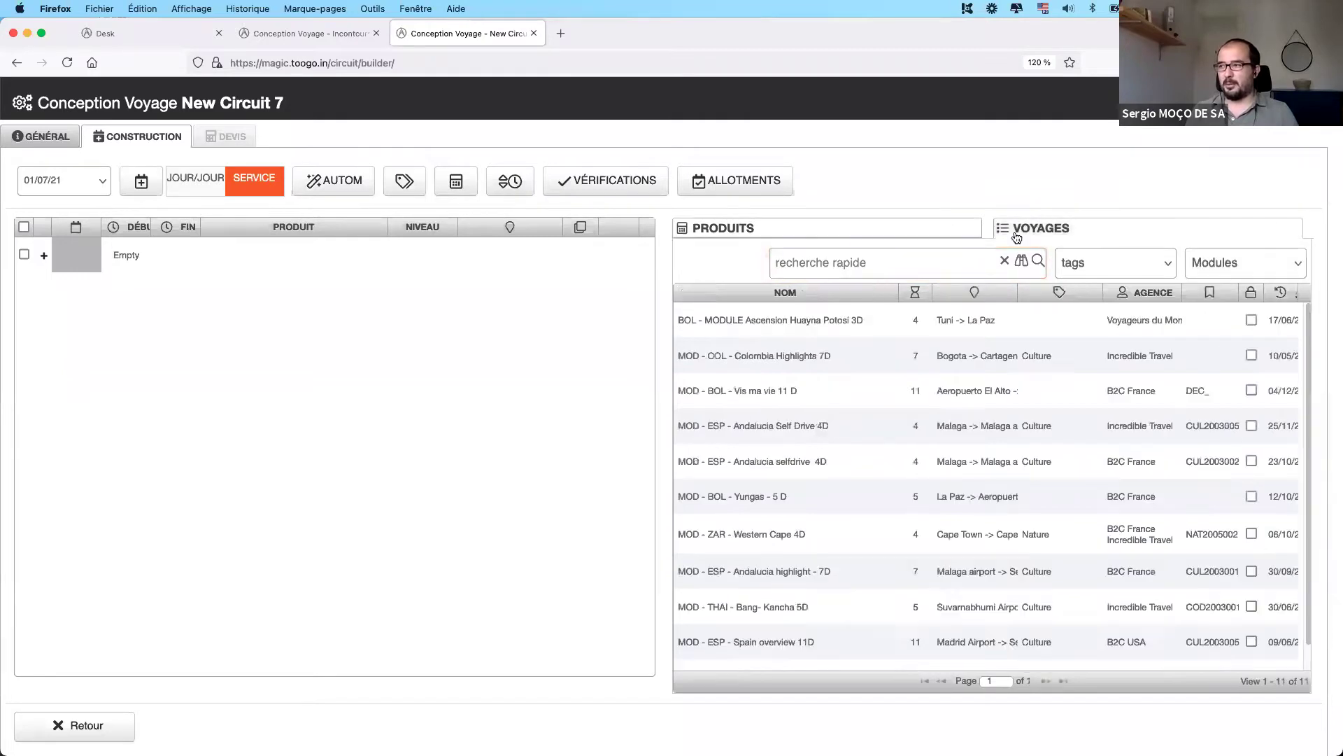
pyautogui.click(852, 236)
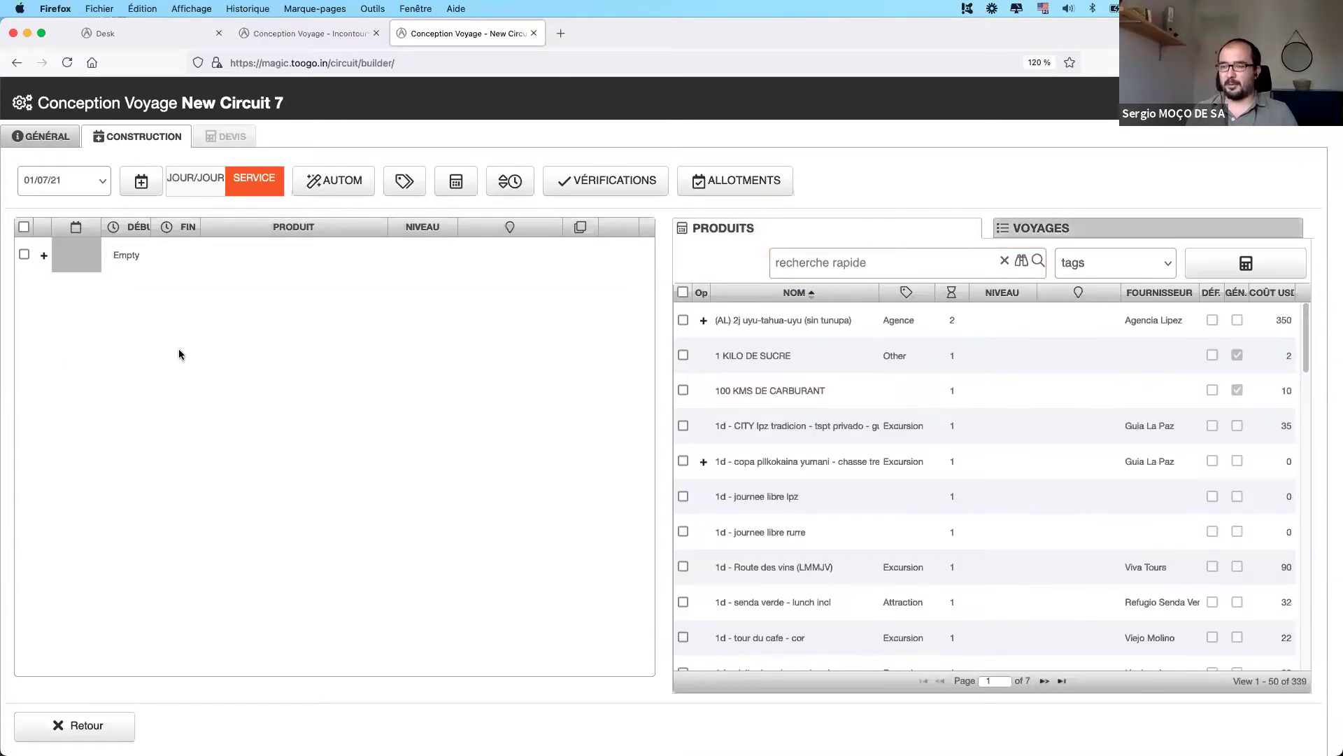
# - Delete calculation dates #3 and #2 of the trip by removing their seasons
pyautogui.click(139, 243)
pyautogui.click(140, 184)
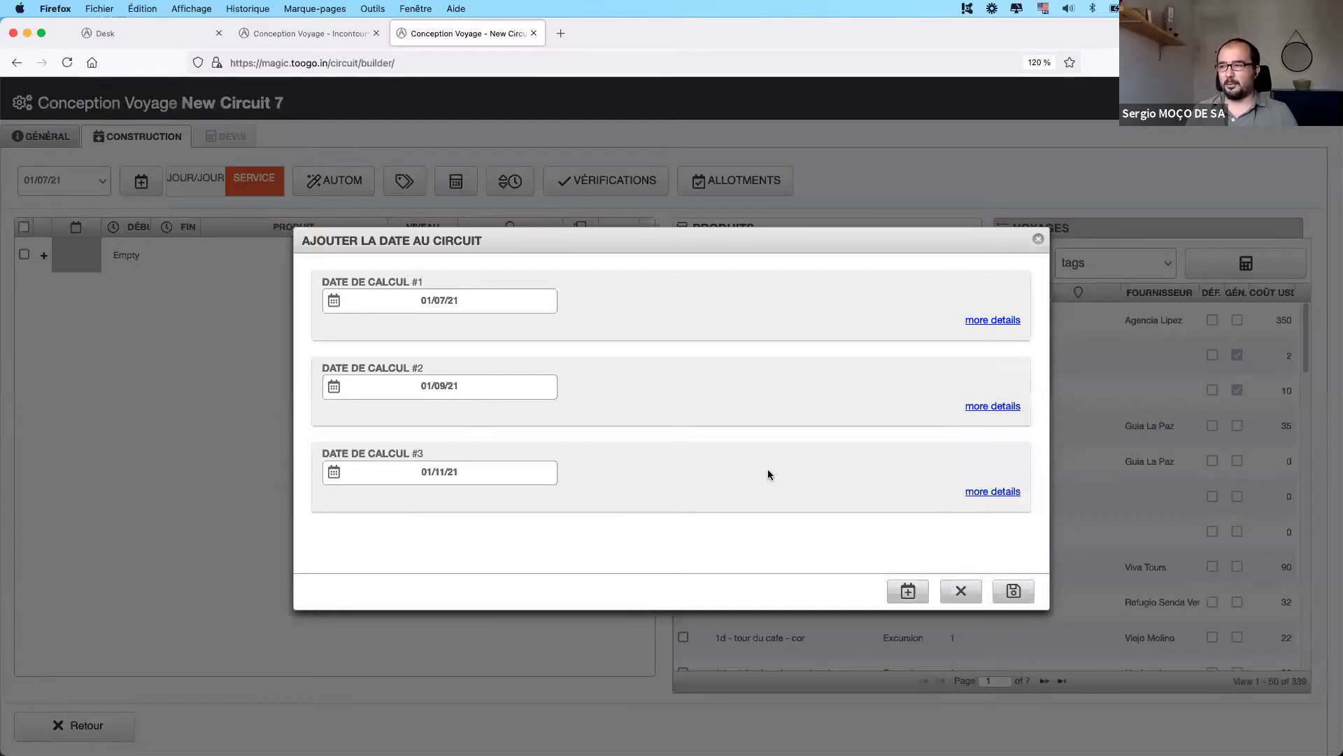
pyautogui.click(971, 492)
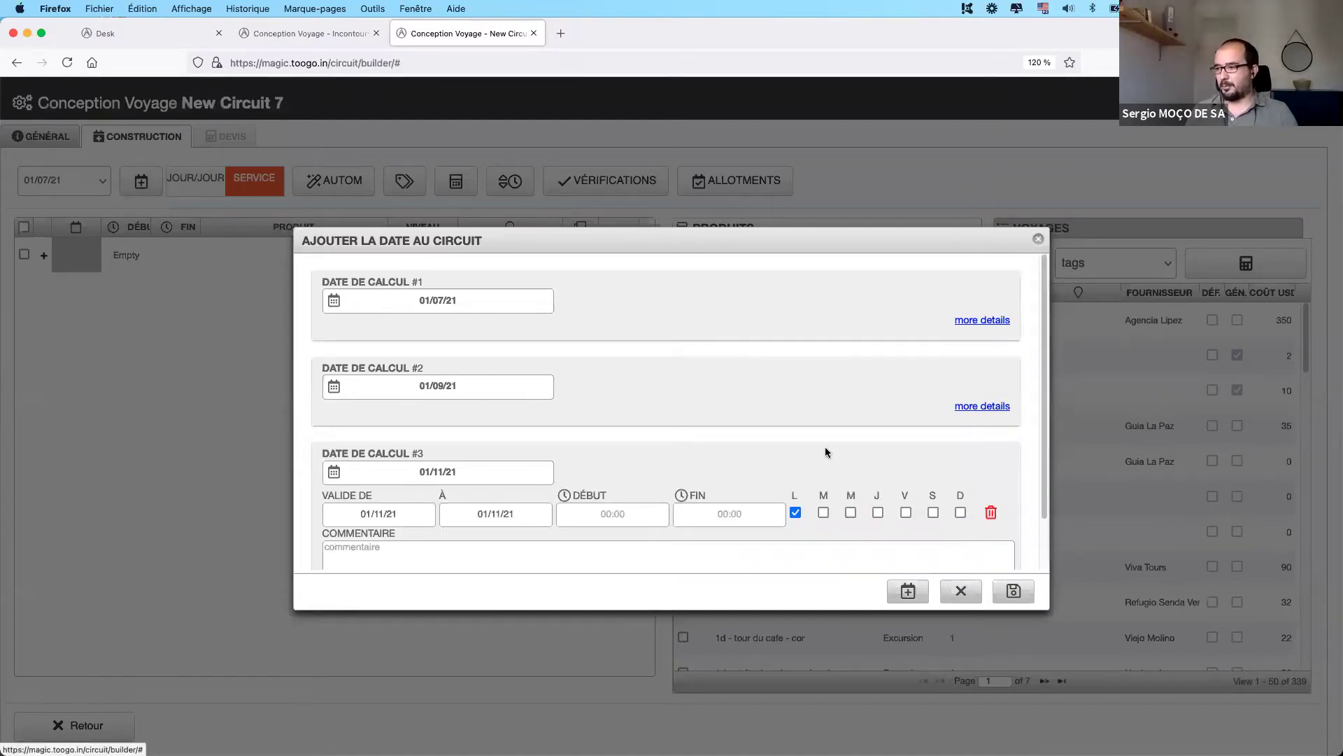
pyautogui.click(991, 512)
pyautogui.click(774, 445)
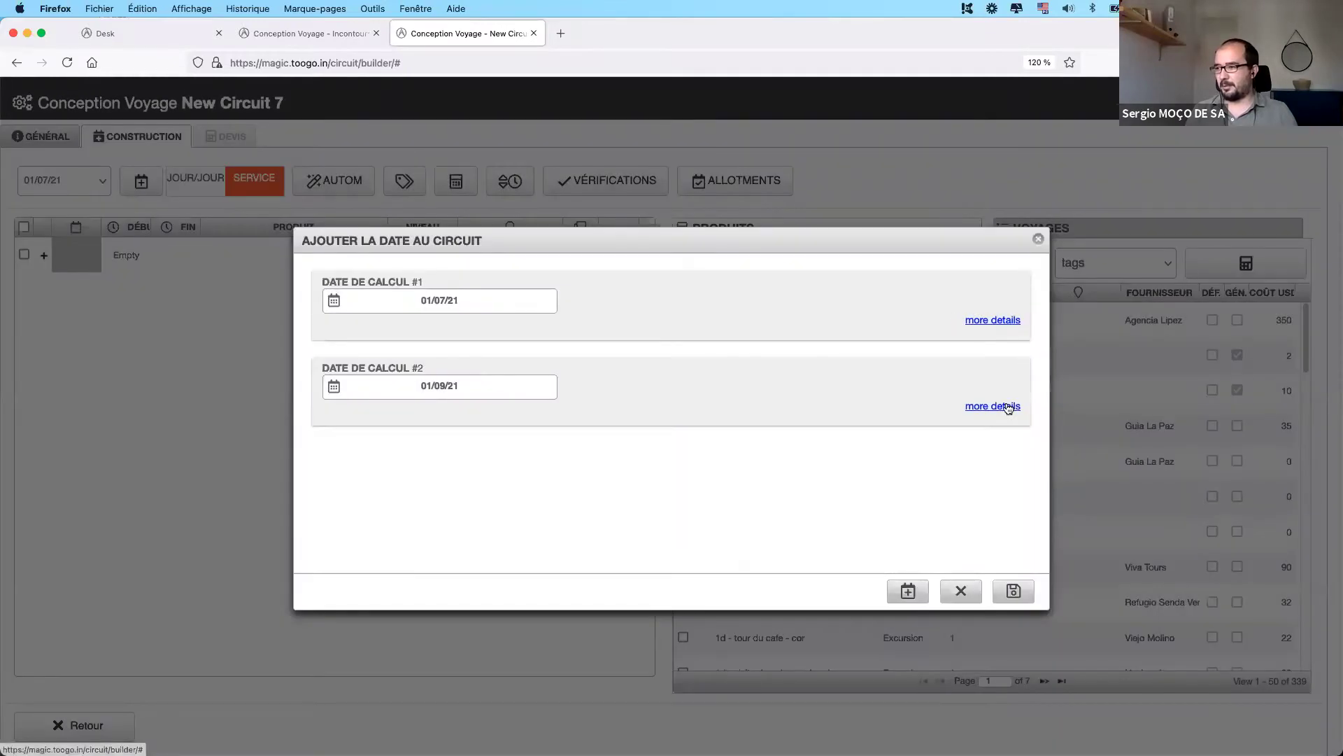
pyautogui.click(1008, 408)
pyautogui.click(1001, 426)
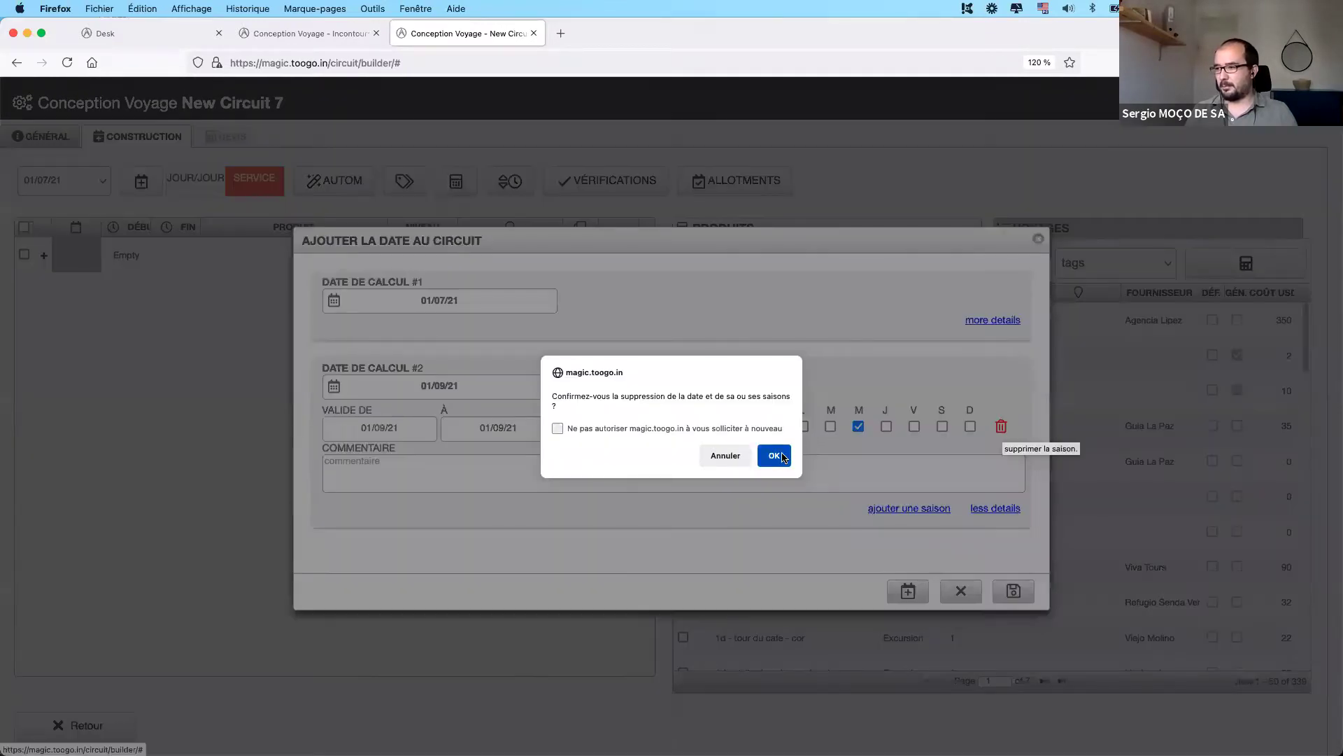
pyautogui.click(776, 455)
# - Set calculation date #1 of the trip to 01/09/21 and save the dates
pyautogui.click(442, 302)
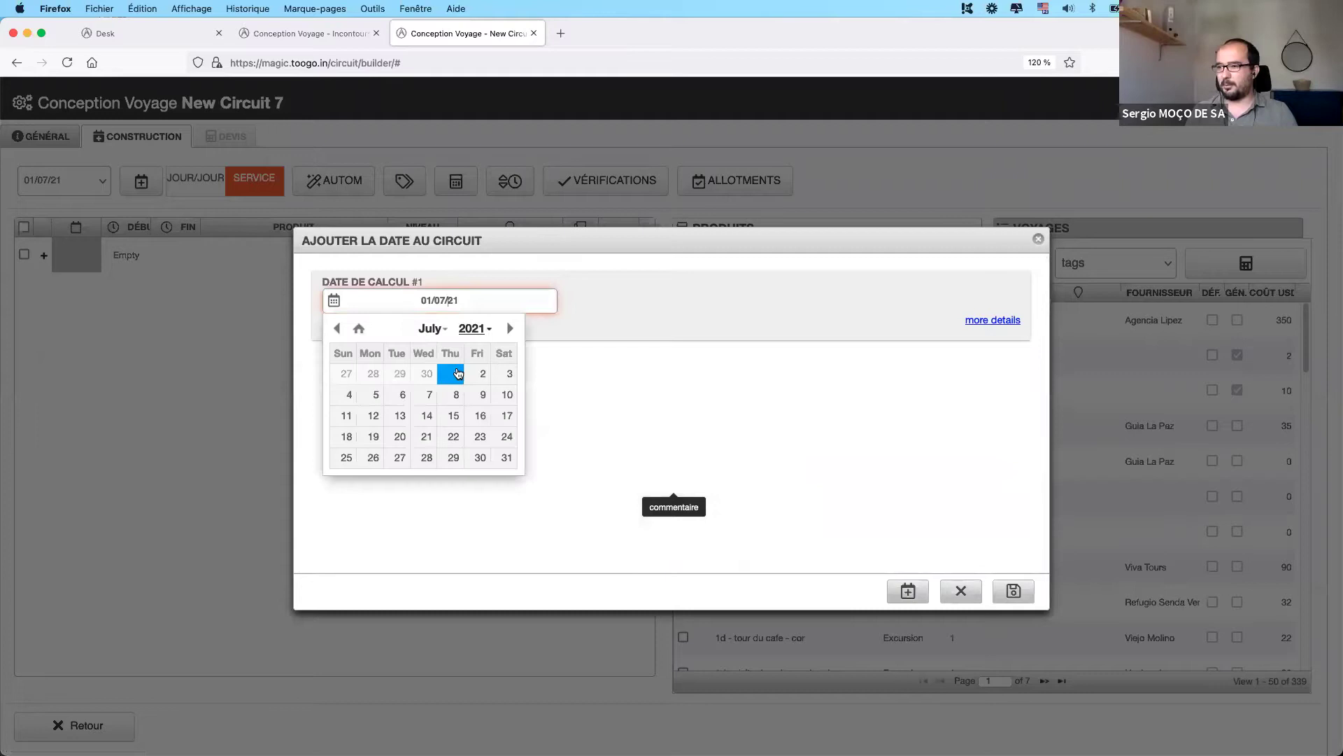
pyautogui.click(510, 329)
pyautogui.click(510, 328)
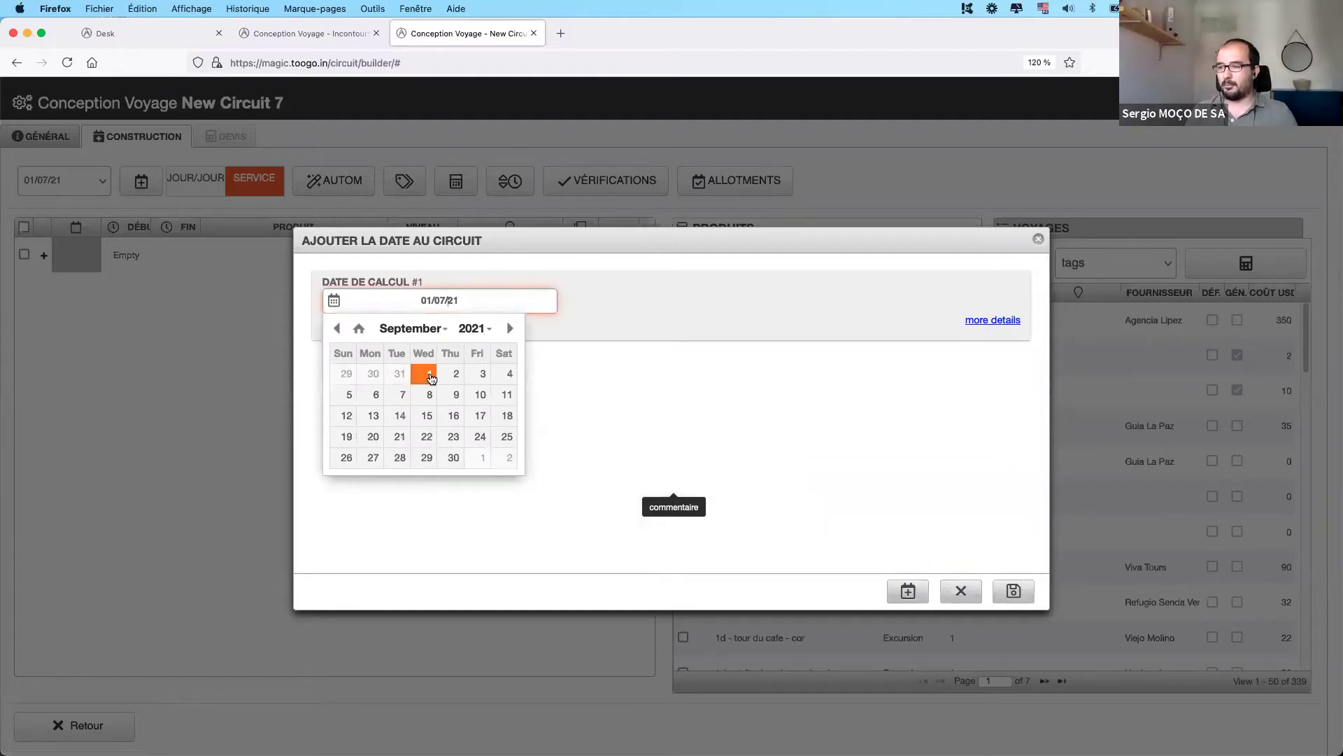
pyautogui.click(430, 376)
pyautogui.click(1014, 591)
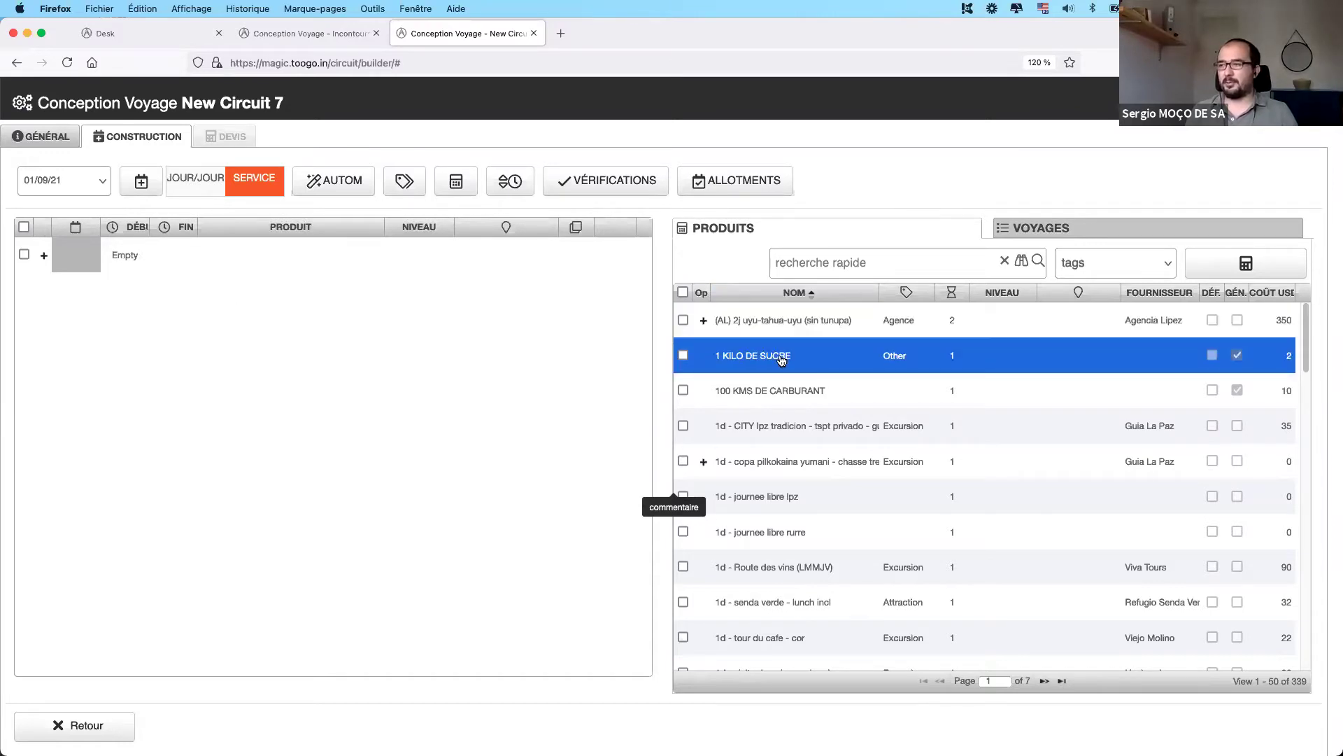
# - Search the products for "bol - tsf" and look over the advanced product search criteria
pyautogui.click(818, 267)
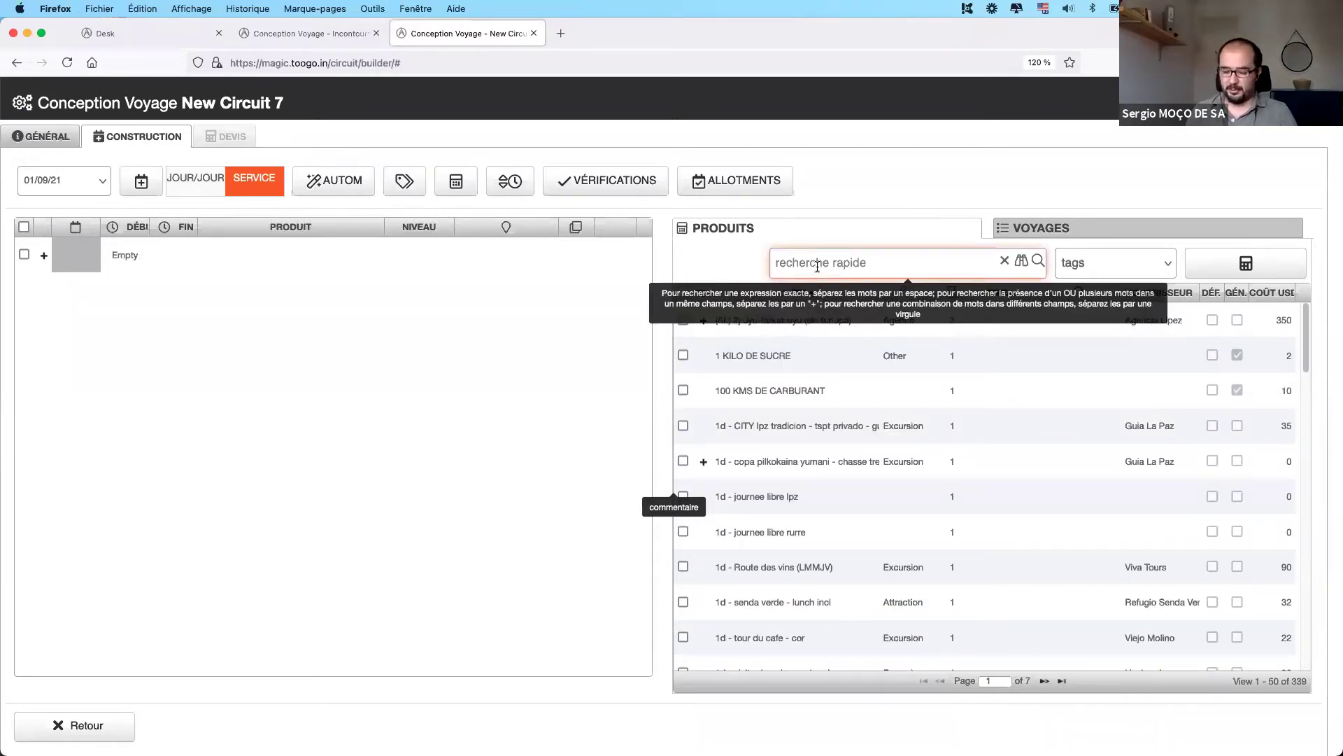
pyautogui.write('bol - tsf')
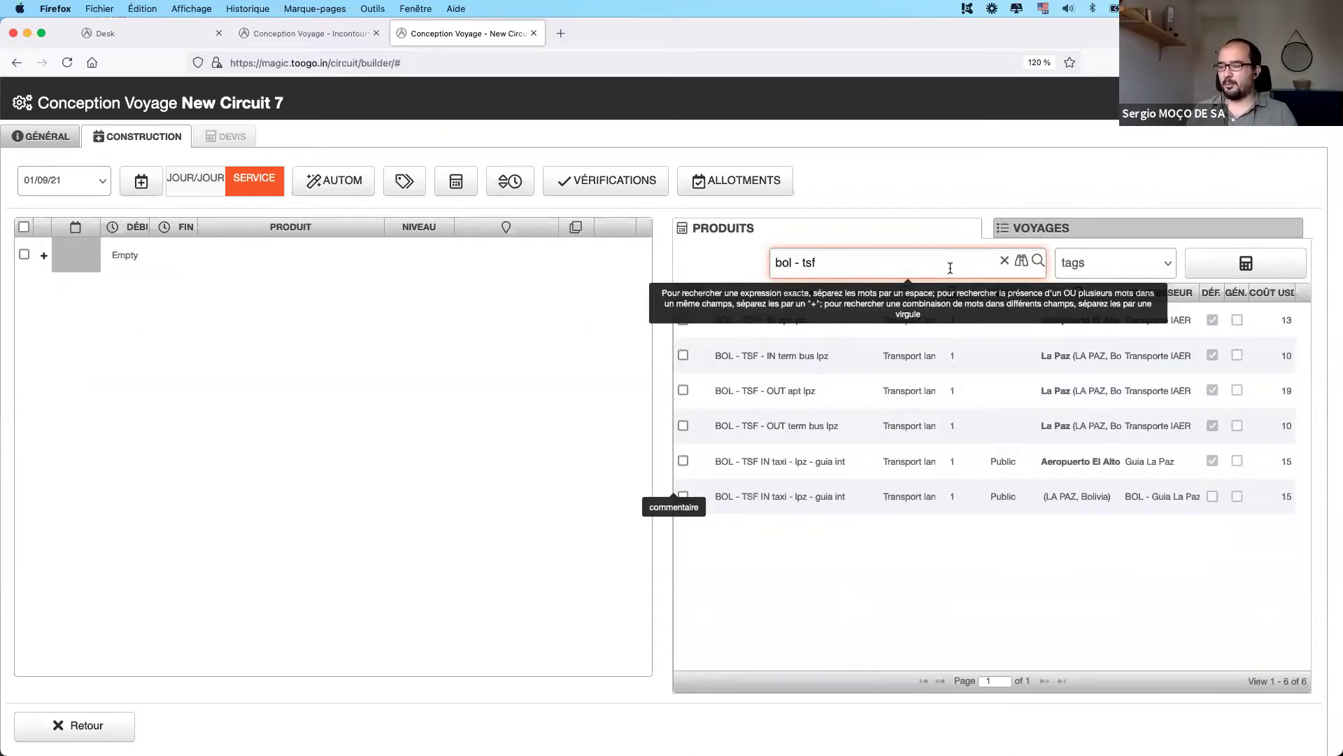
pyautogui.tripleClick(756, 262)
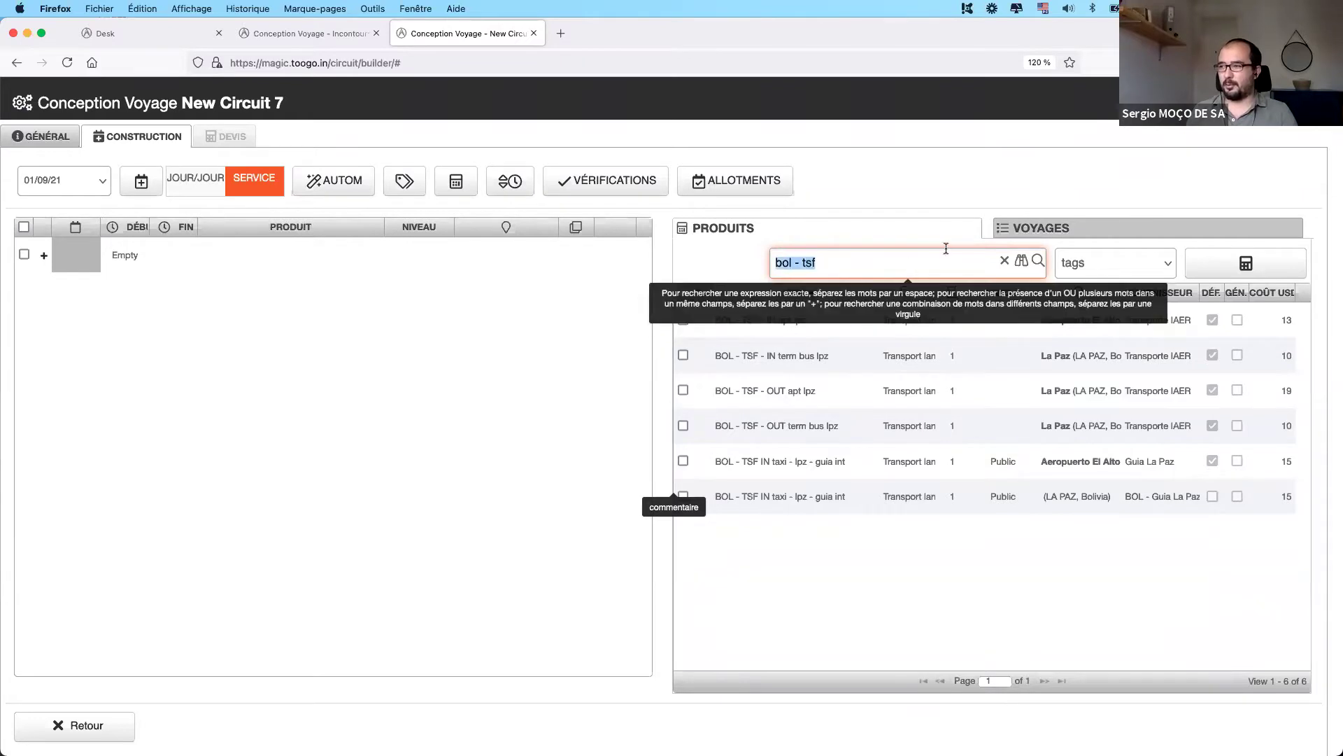
pyautogui.click(1022, 261)
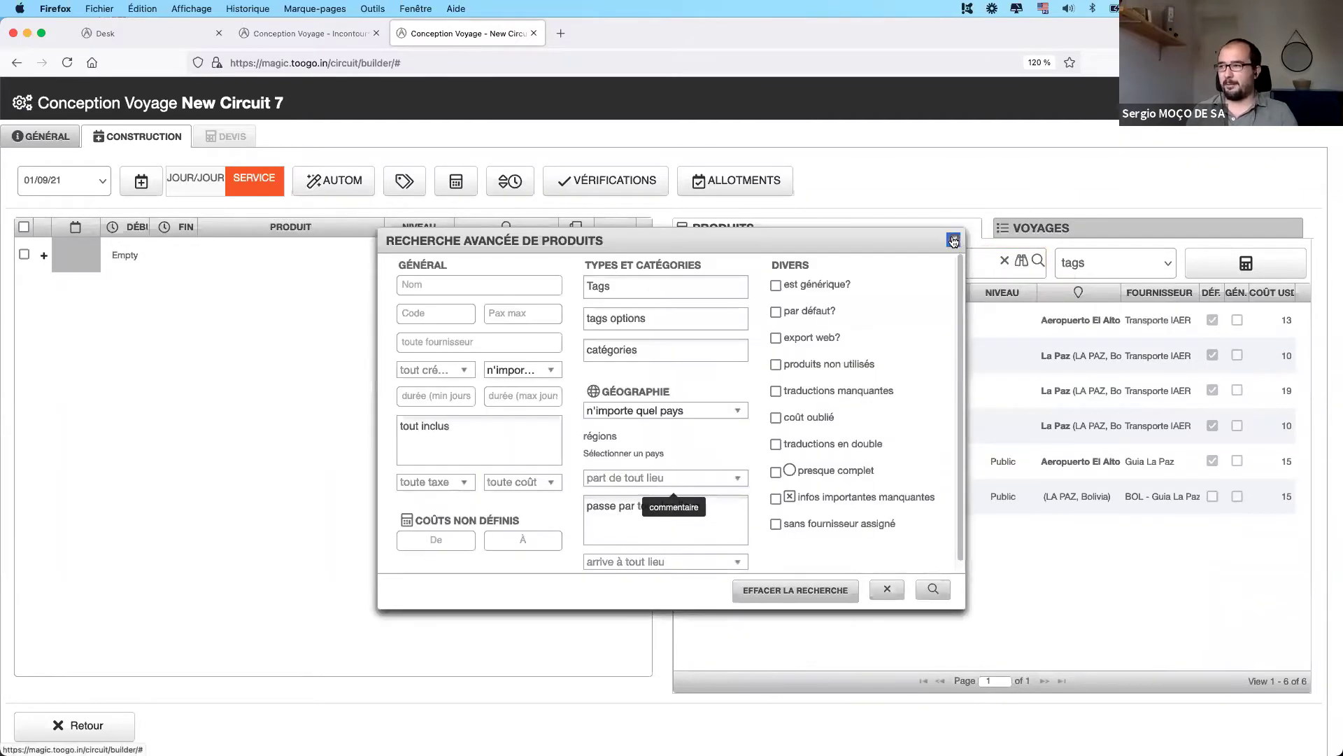
pyautogui.click(953, 241)
# - Add the airport arrival transfer BOL - TSF - IN apt lpz to day 1 of the empty trip
pyautogui.click(826, 329)
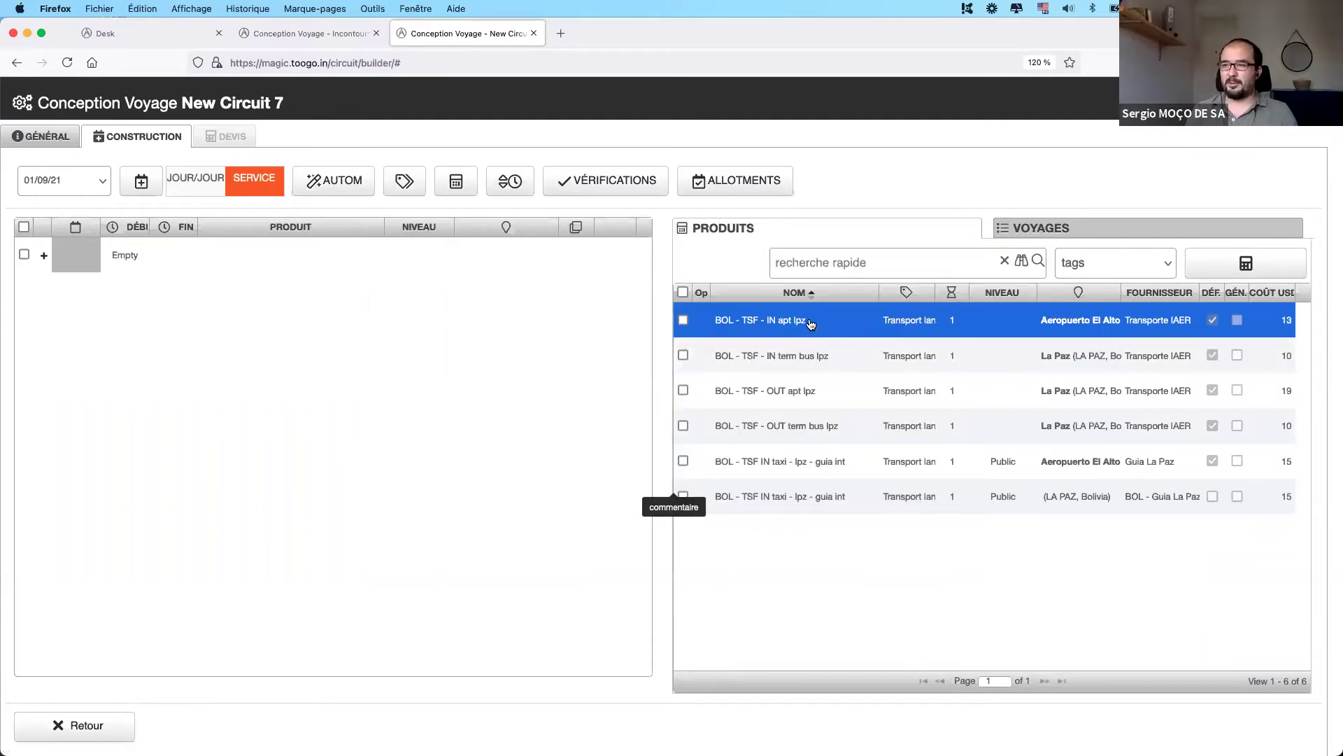
pyautogui.click(797, 355)
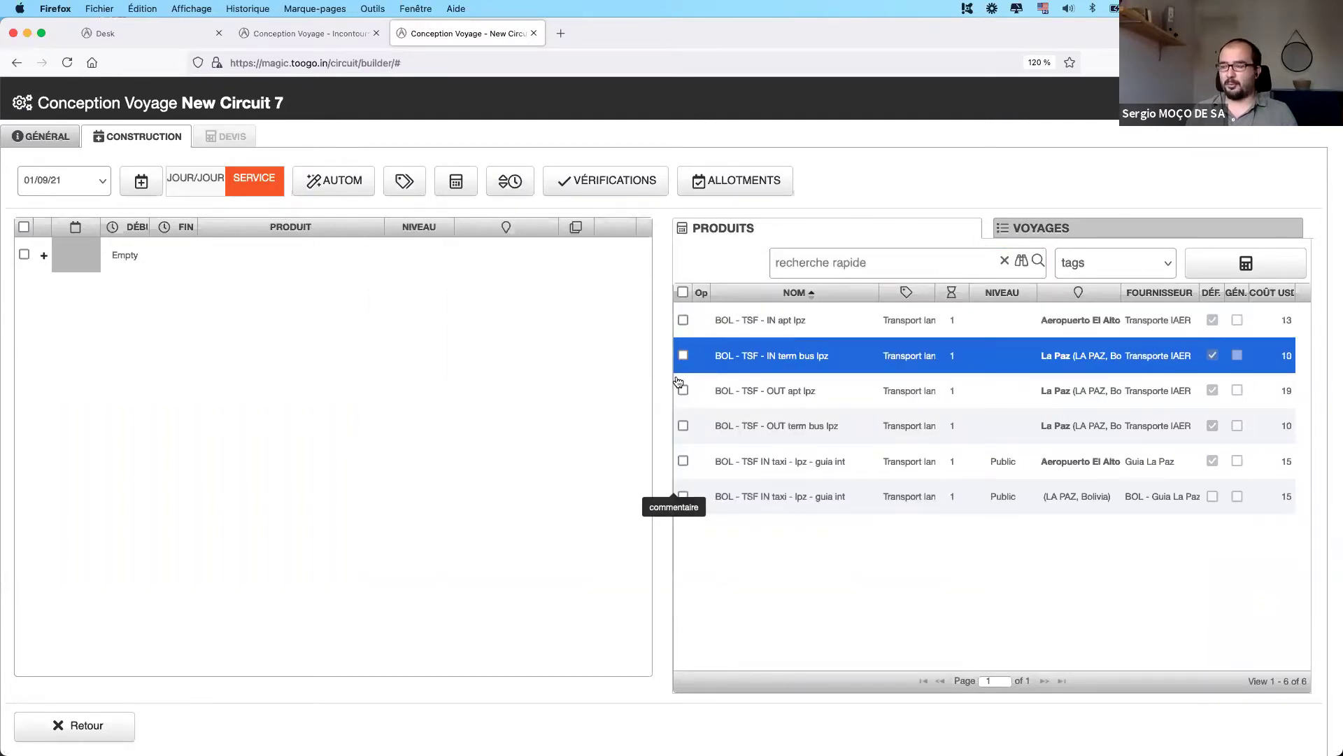
pyautogui.click(810, 398)
pyautogui.click(784, 440)
pyautogui.click(766, 394)
pyautogui.click(767, 322)
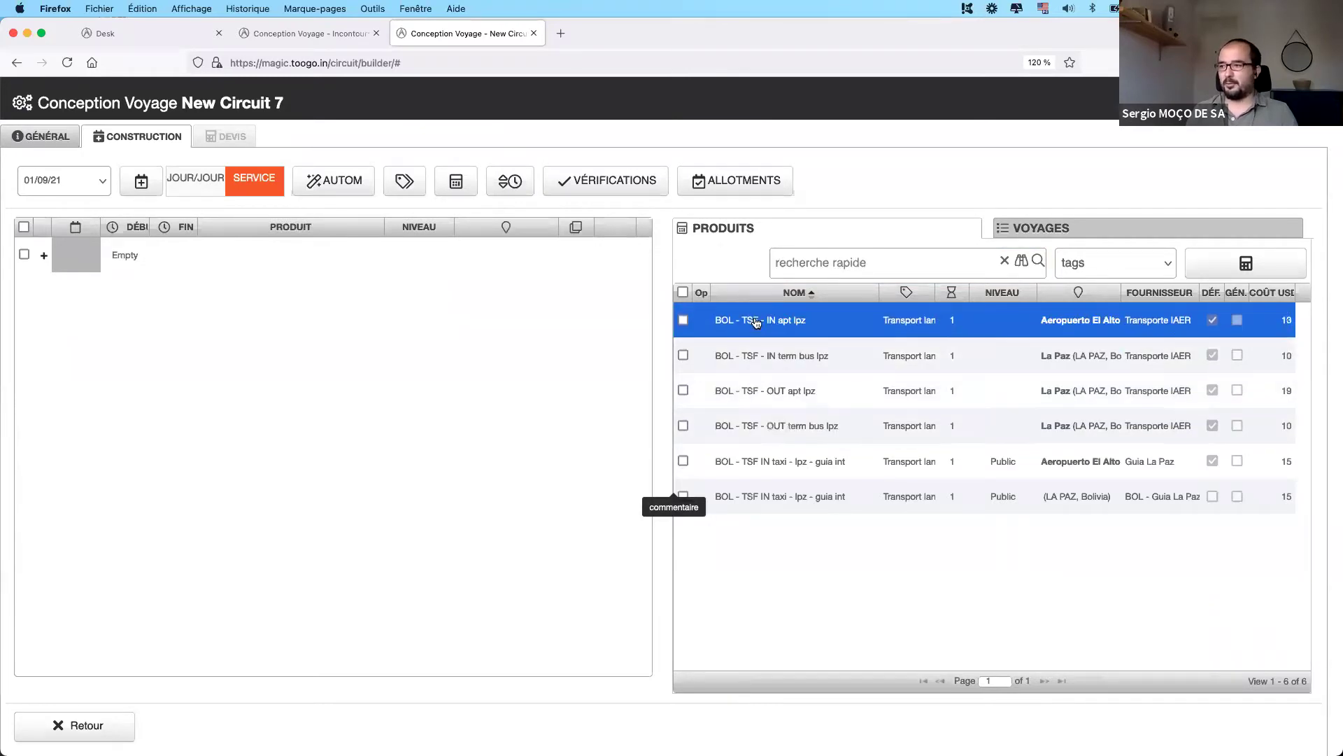
pyautogui.moveTo(768, 322); pyautogui.dragTo(109, 253)
pyautogui.click(703, 321)
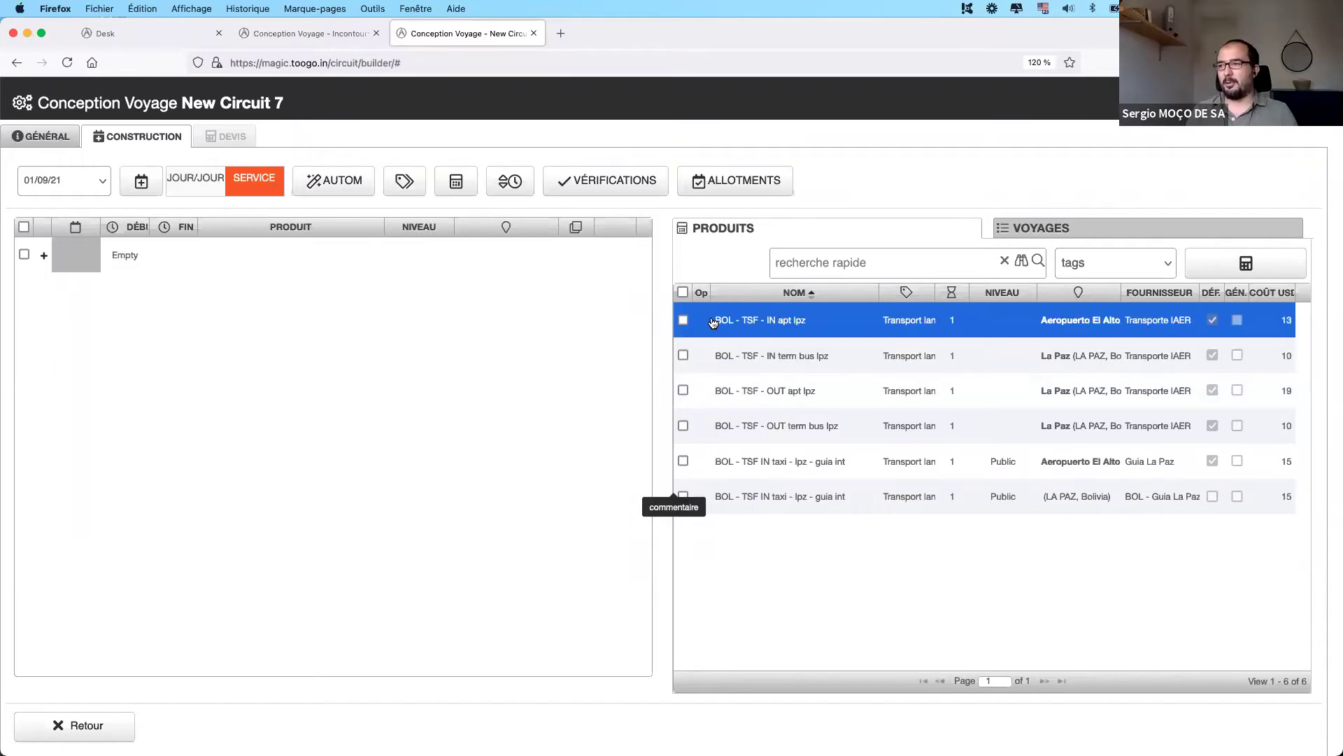
pyautogui.moveTo(721, 321); pyautogui.dragTo(375, 258)
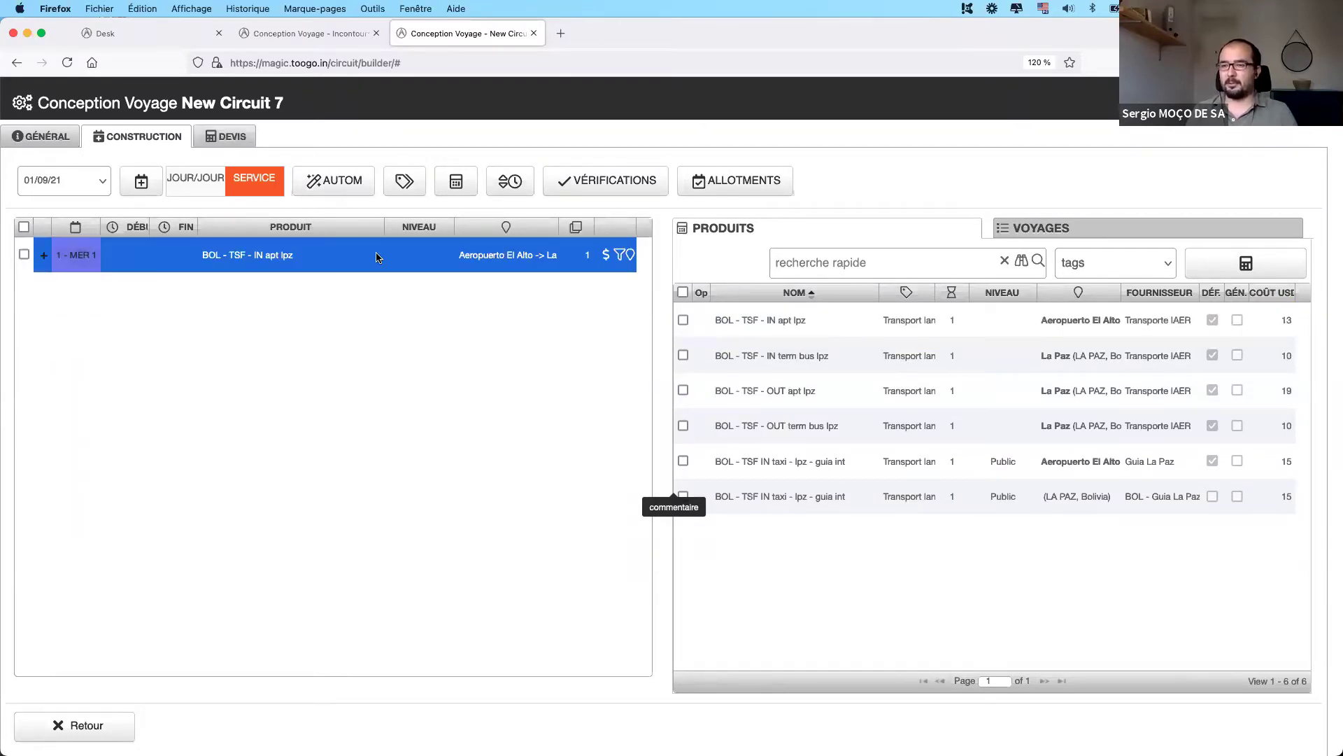
# - Open the option to insert BOL - TSF - IN apt lpz at a specific day and cancel it
pyautogui.click(725, 323)
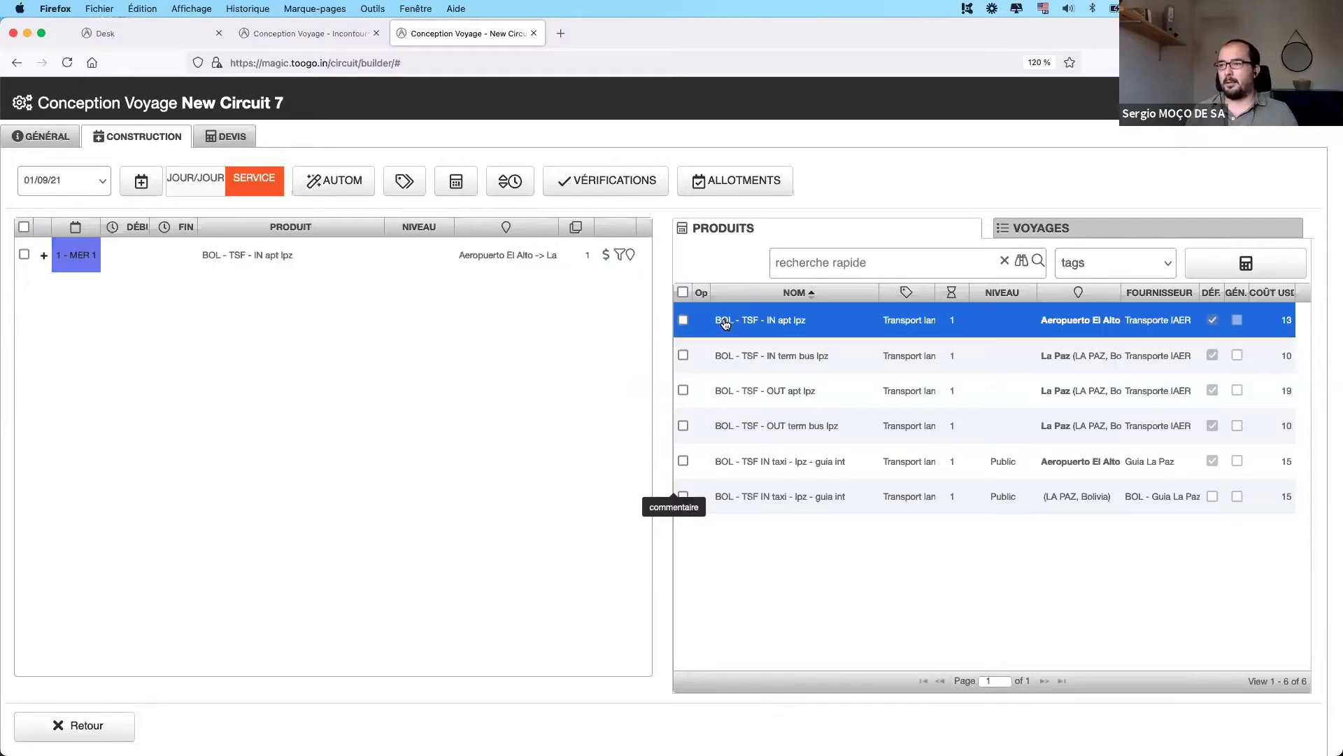
pyautogui.rightClick(724, 322)
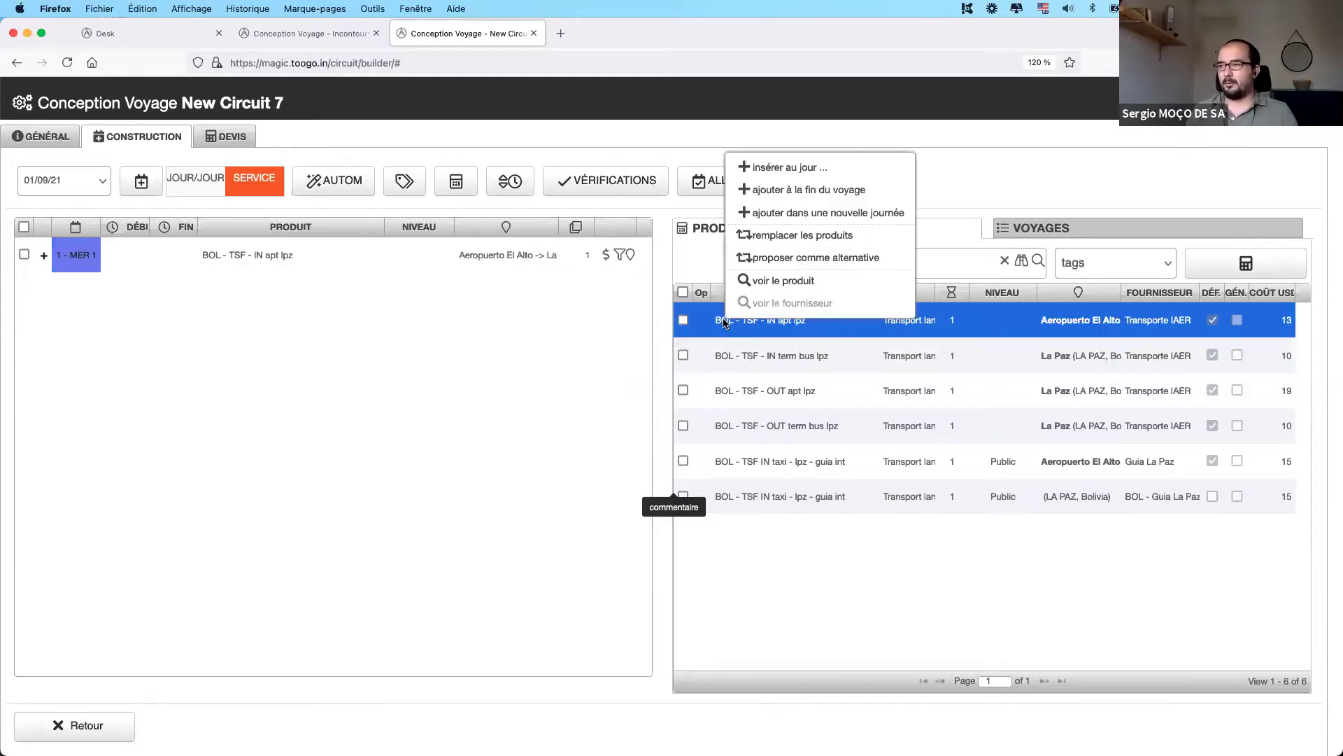
pyautogui.click(774, 168)
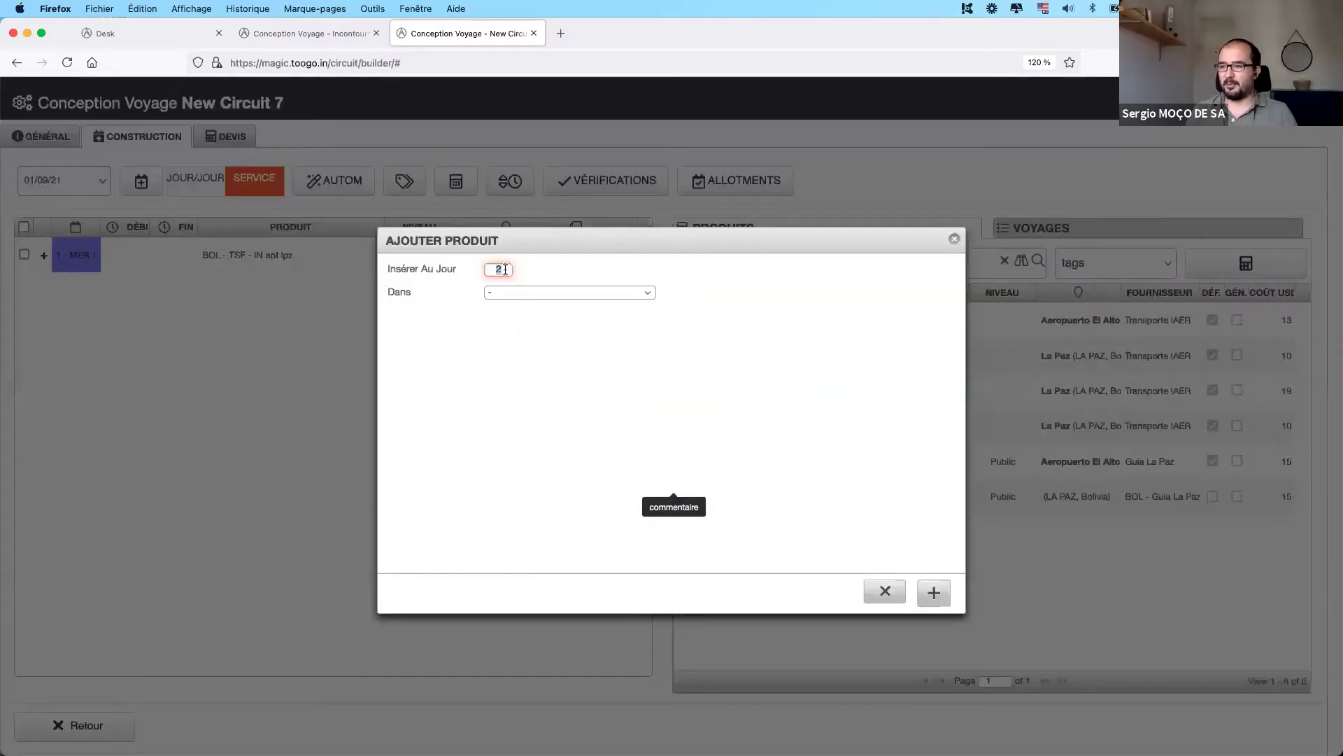
pyautogui.click(886, 592)
# - Add BOL - TSF - IN apt lpz at the end of the trip and delete that duplicate on day 1
pyautogui.rightClick(805, 321)
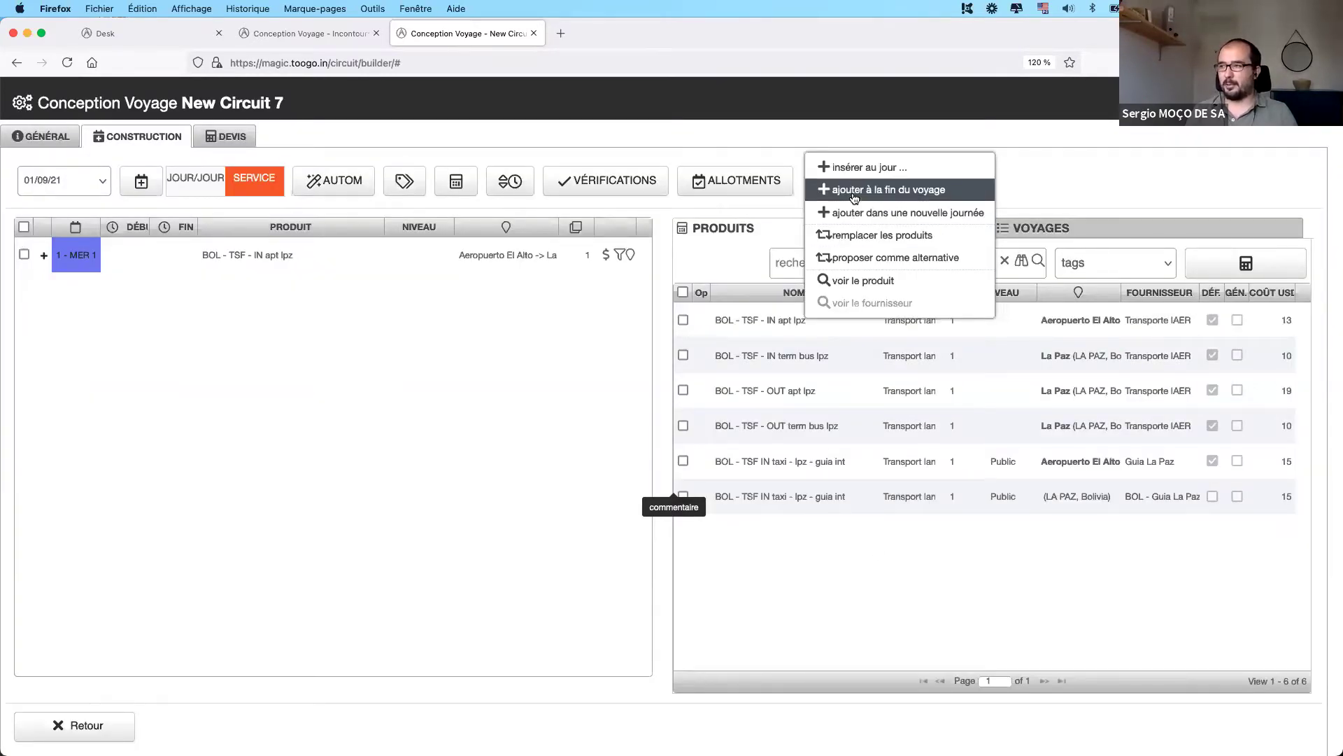
pyautogui.click(855, 198)
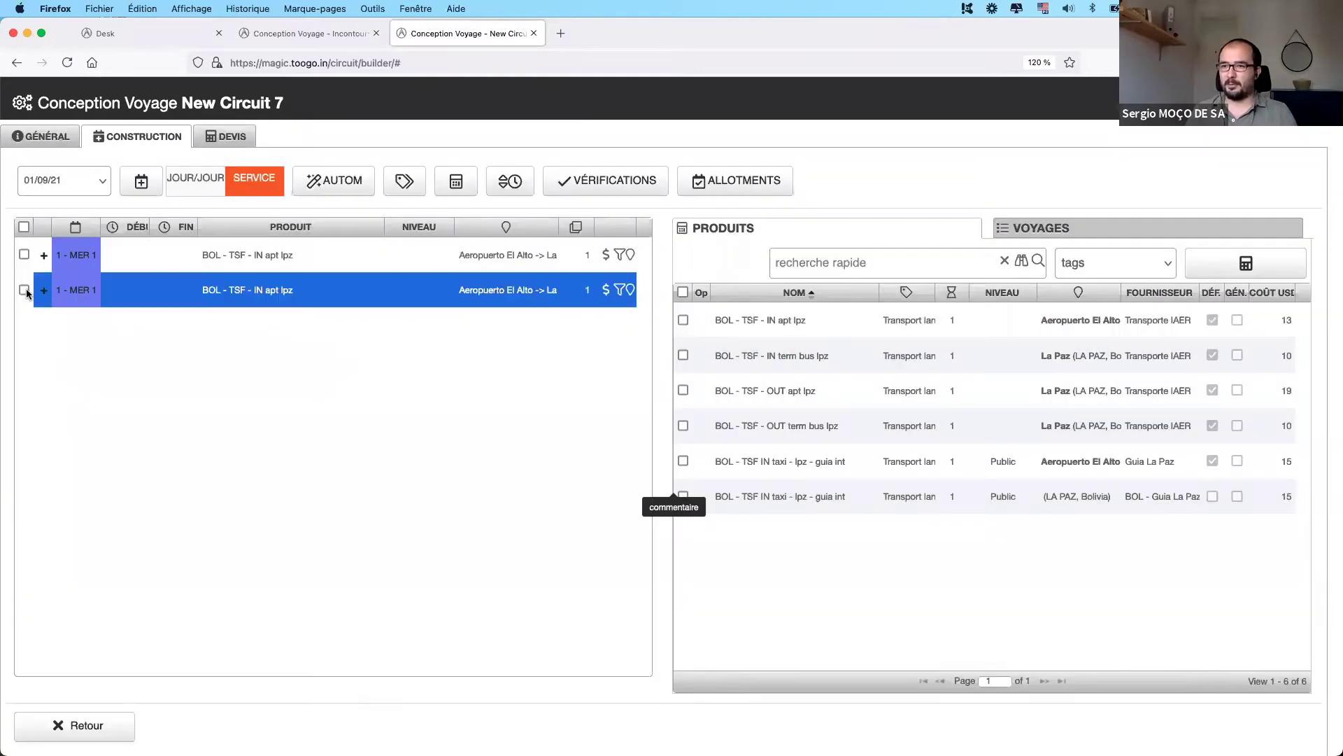
pyautogui.click(26, 291)
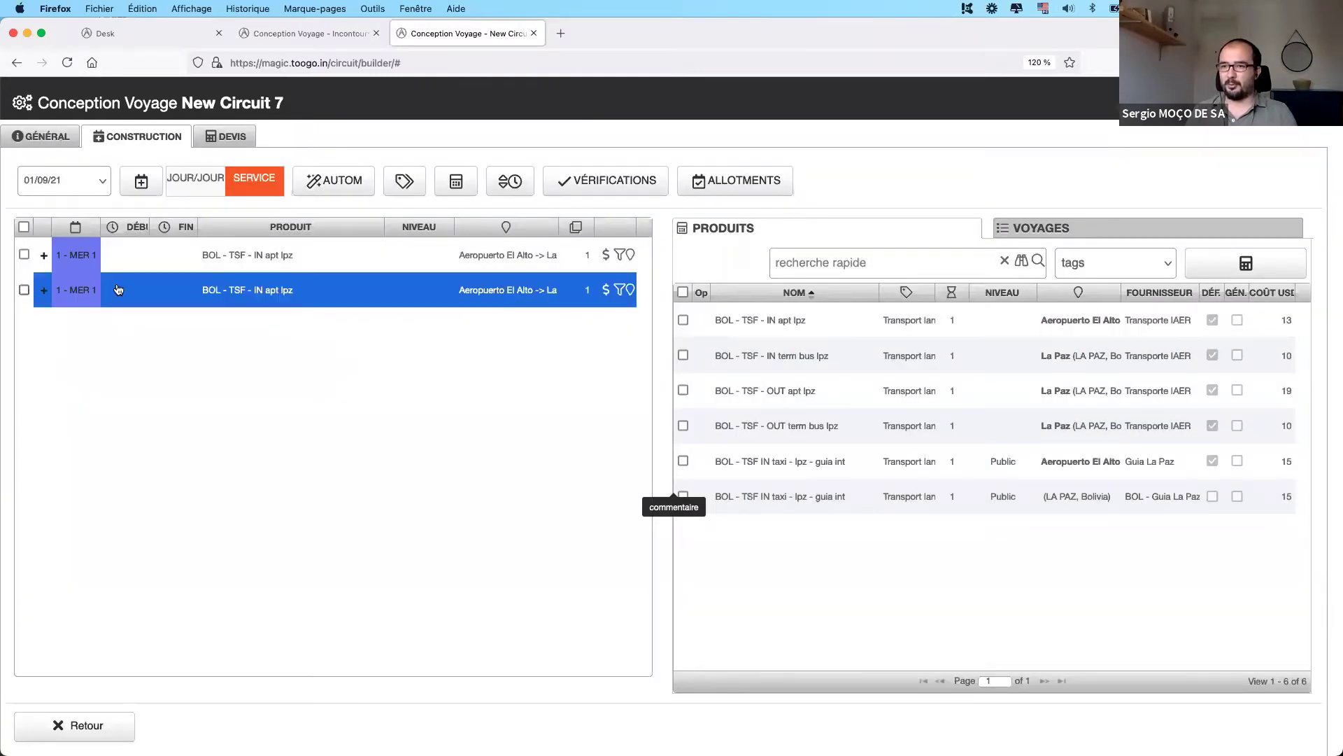
pyautogui.rightClick(163, 346)
pyautogui.click(179, 414)
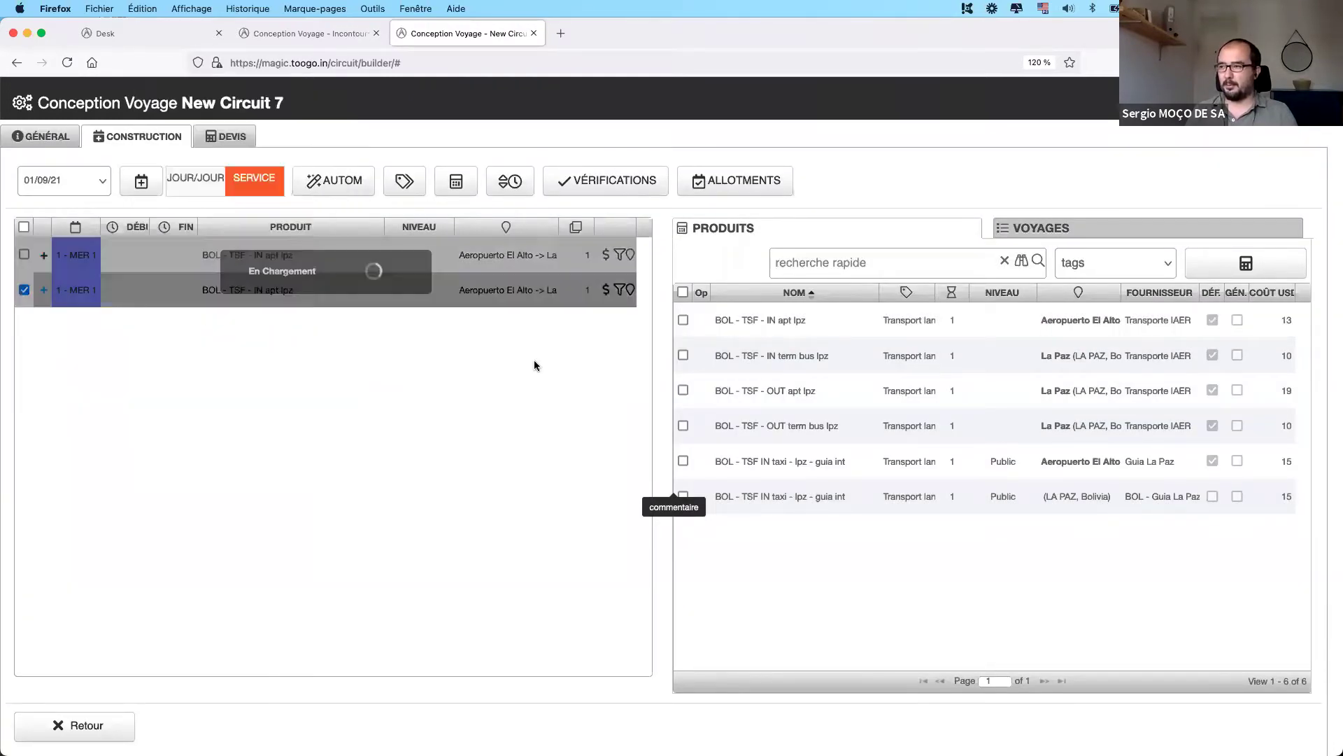
# - Add BOL - TSF - IN apt lpz in a new day of the trip and delete that day 2 entry
pyautogui.rightClick(781, 322)
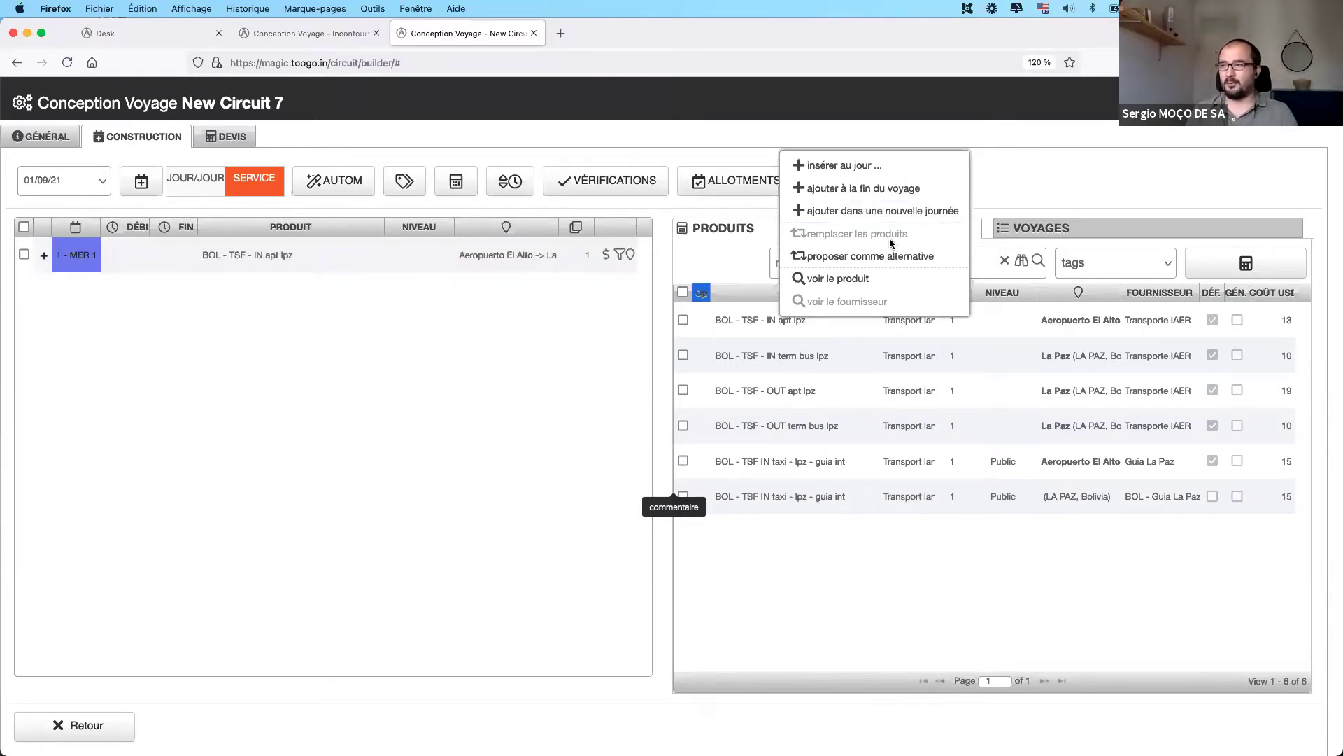
pyautogui.click(818, 210)
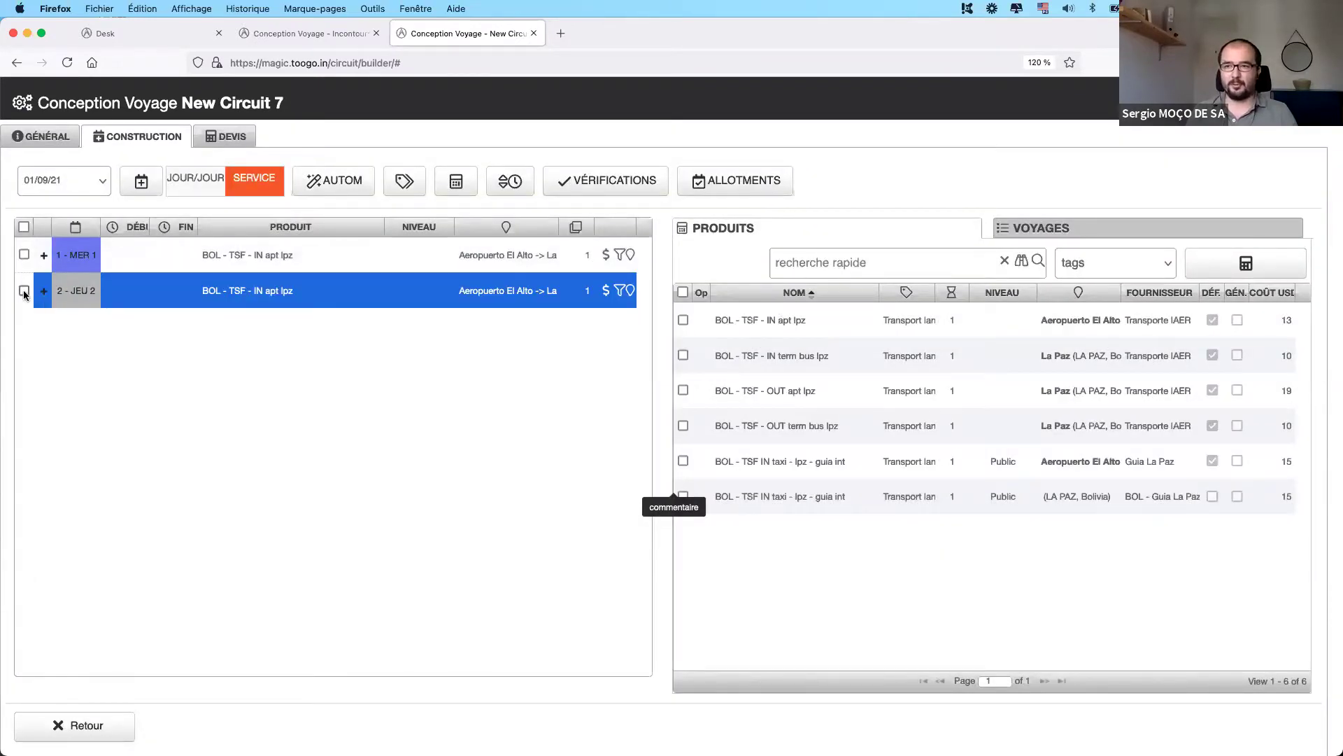
pyautogui.click(24, 292)
pyautogui.rightClick(186, 304)
pyautogui.click(241, 411)
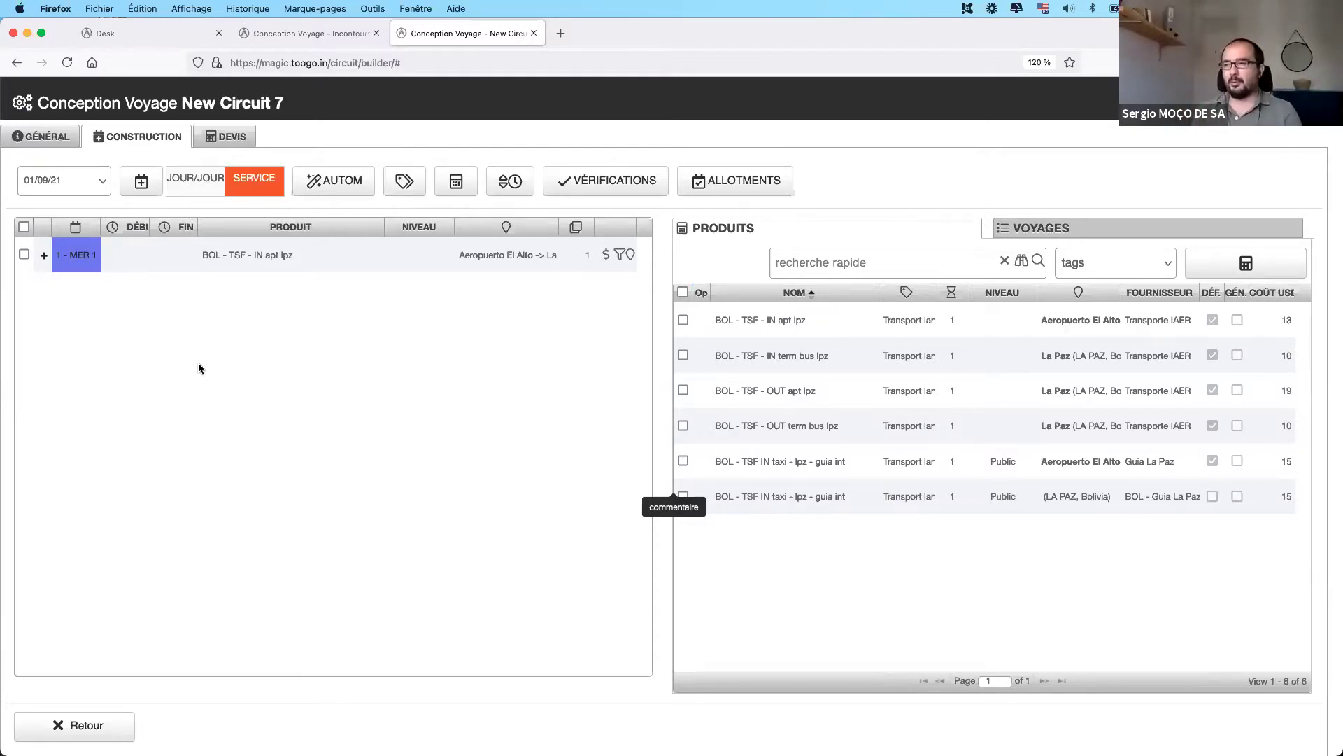
# - Delete the remaining BOL - TSF - IN apt lpz product from day 1 of the trip
pyautogui.click(24, 254)
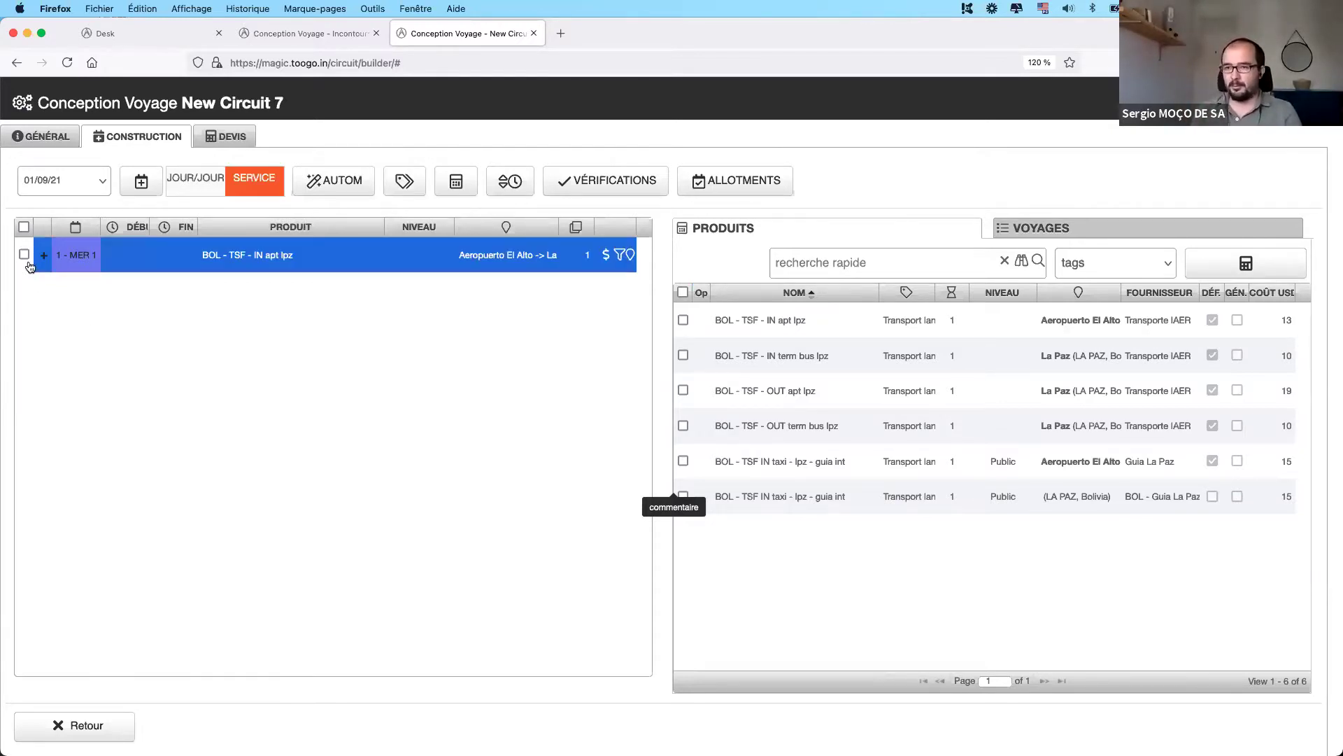
pyautogui.rightClick(104, 268)
pyautogui.click(172, 414)
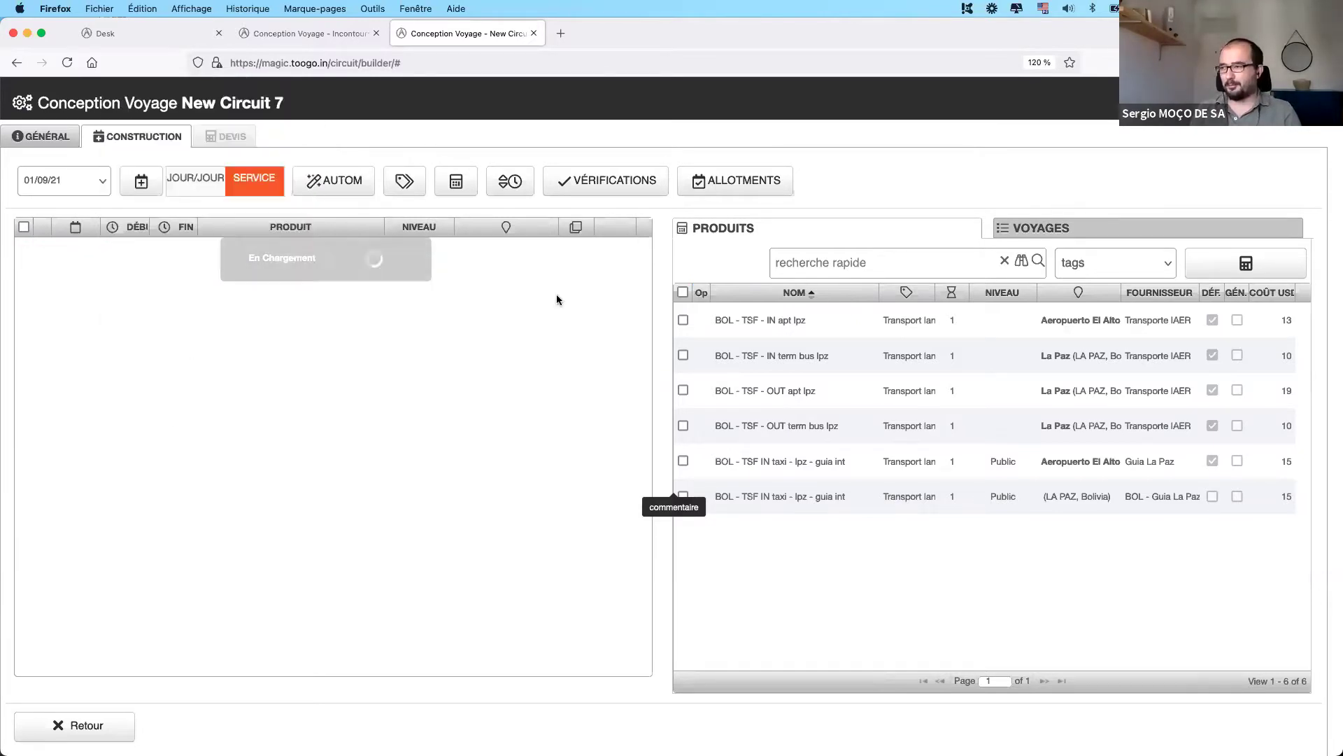
# - Examine the module trips offered for construction and the Modules category under all trips, and return to New Circuit 7
pyautogui.click(1054, 227)
pyautogui.click(860, 315)
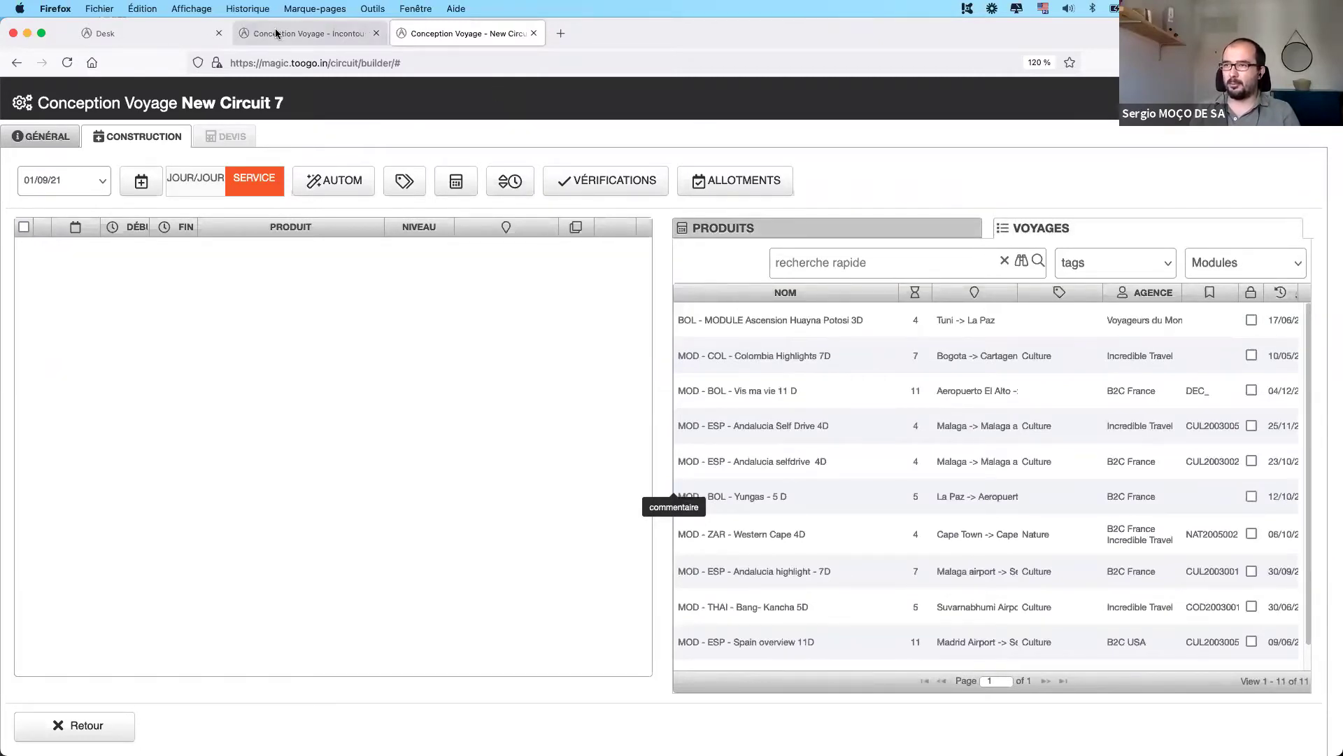
pyautogui.click(315, 33)
pyautogui.click(112, 33)
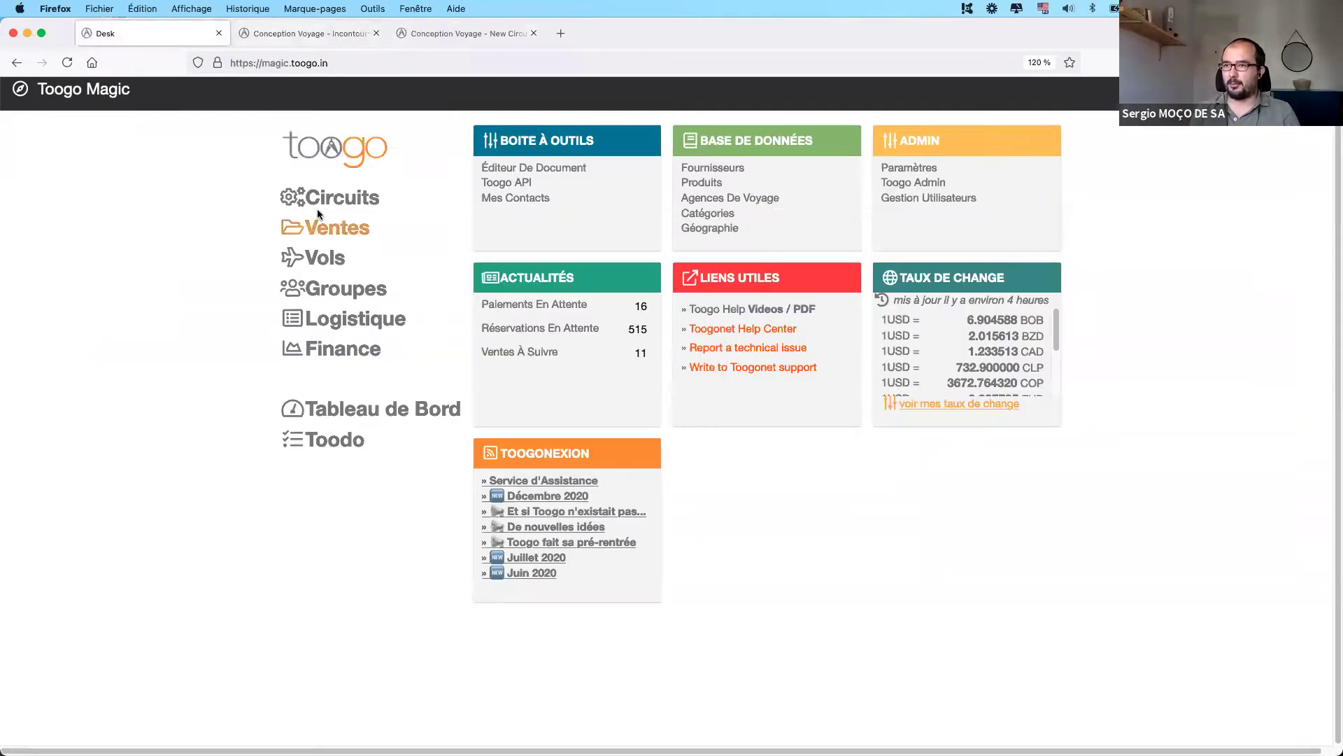
pyautogui.click(330, 196)
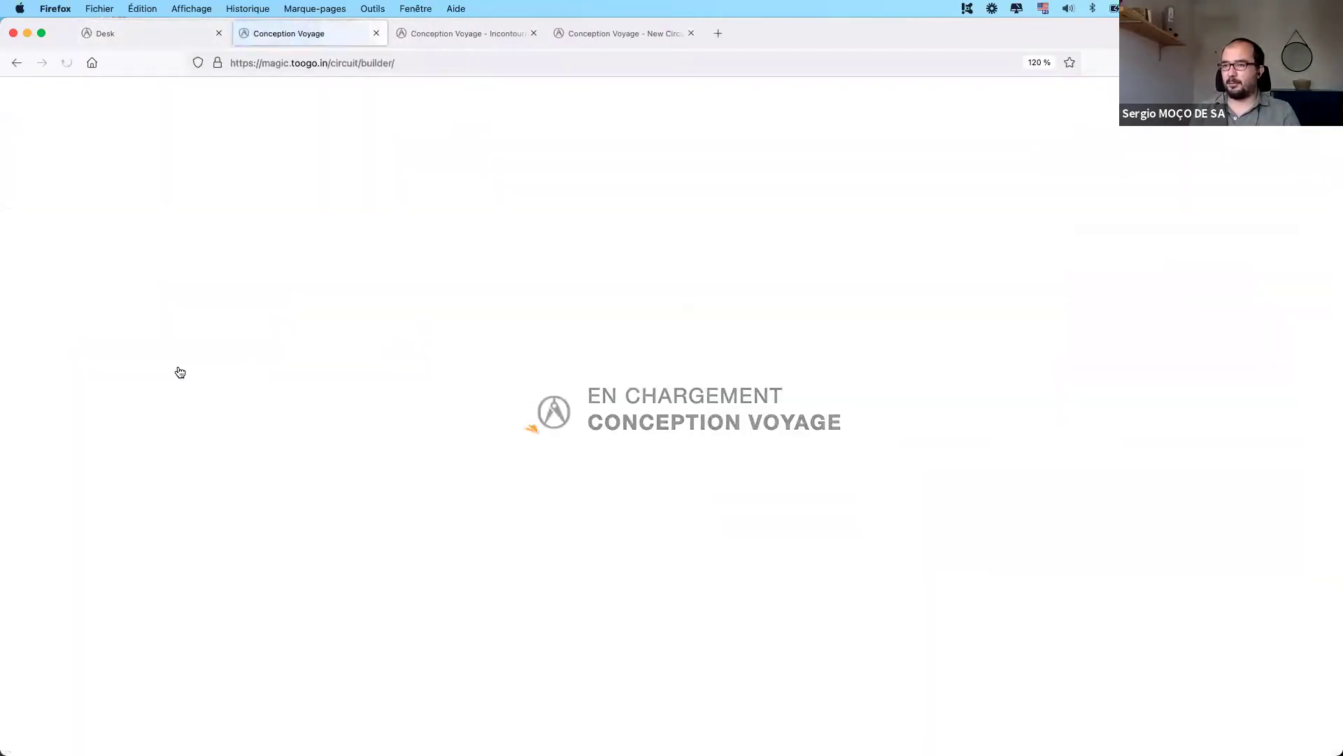
pyautogui.click(74, 347)
pyautogui.click(70, 483)
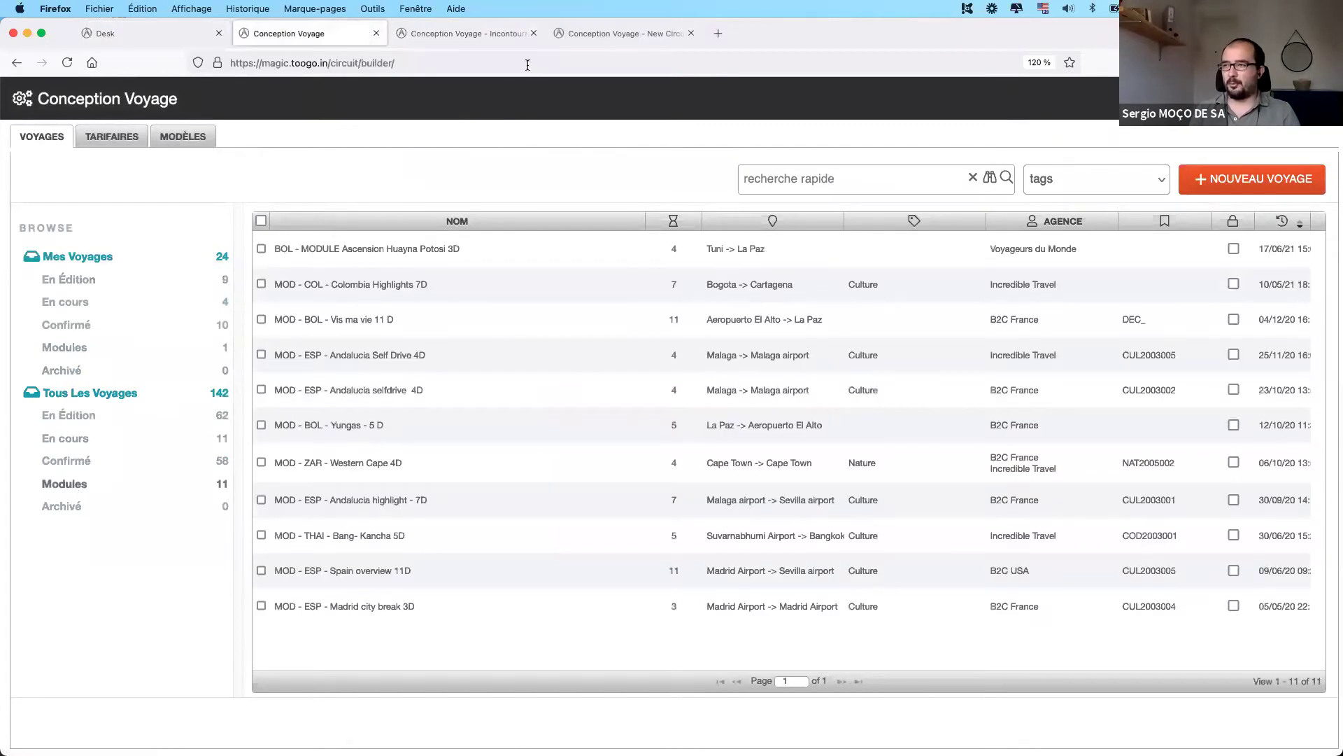
pyautogui.click(585, 34)
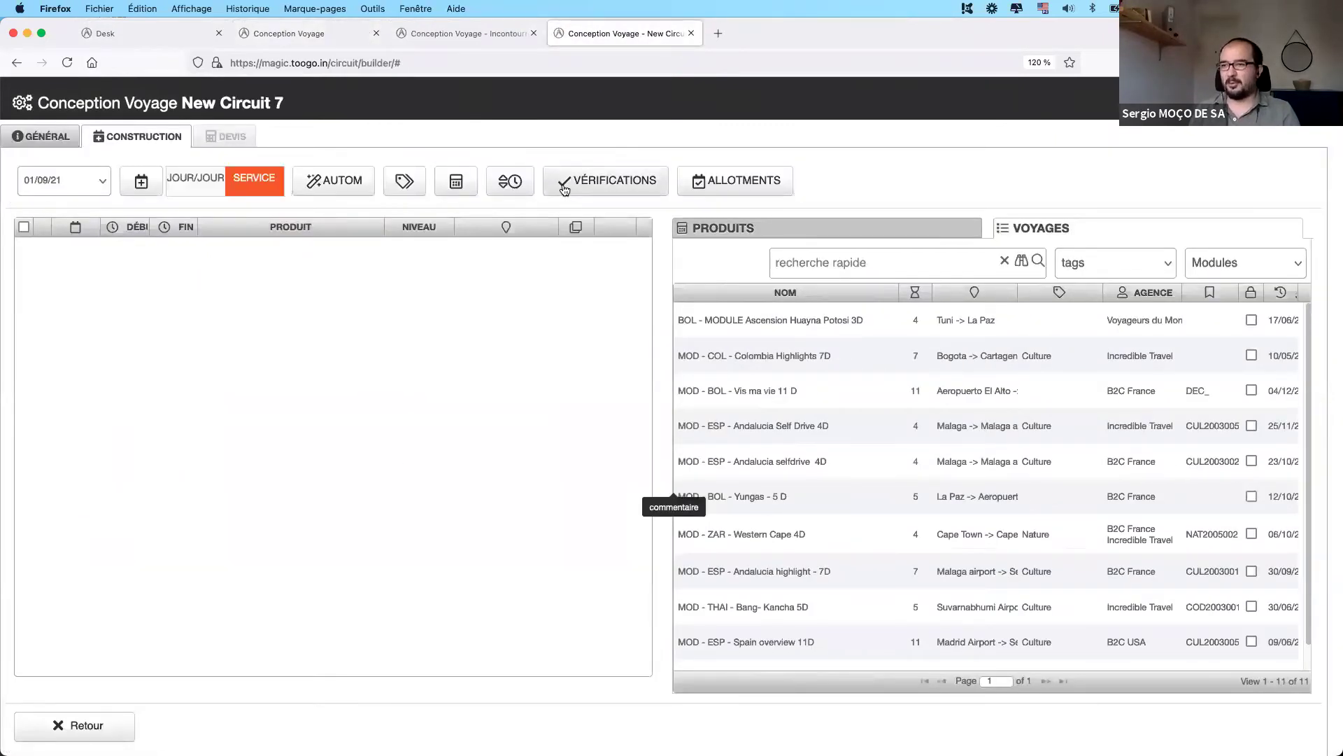
# - Insert the module BOL - MODULE Ascension Huayna Potosi 3D at day 1 as a new programme, without moving existing products
pyautogui.click(707, 332)
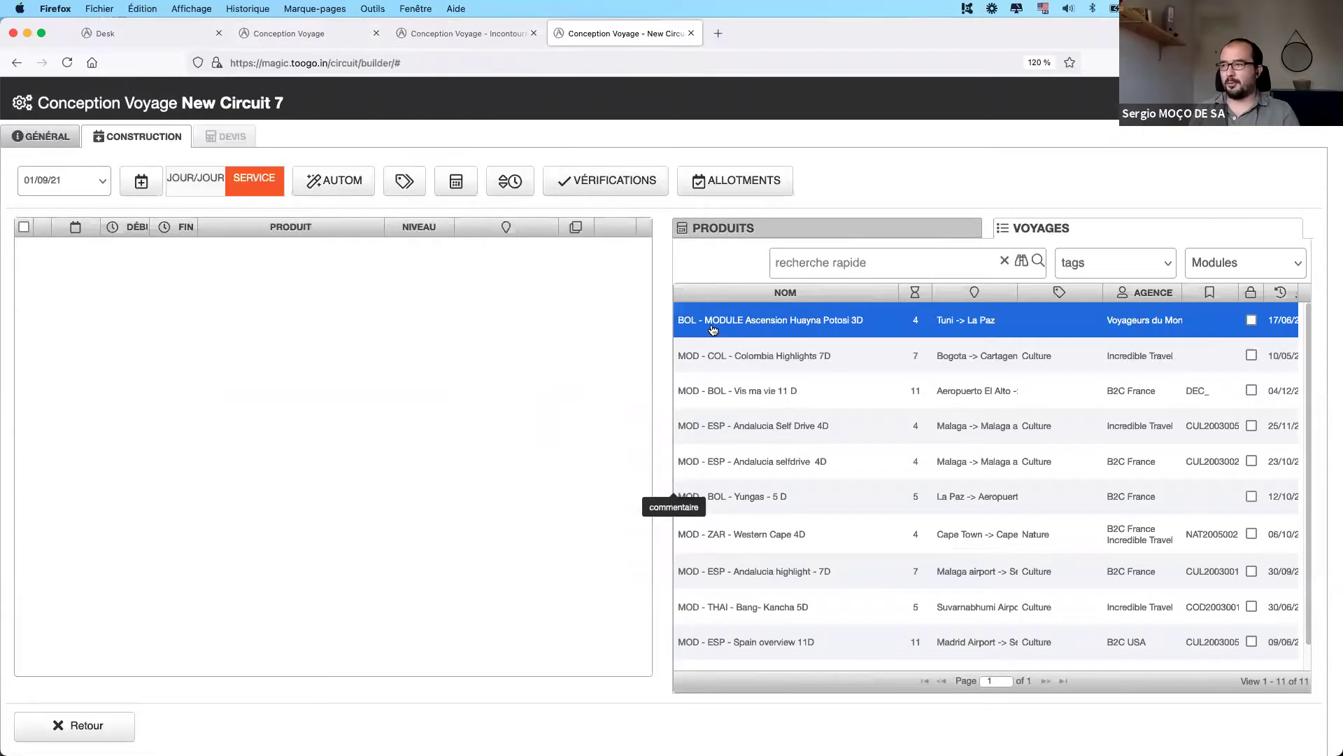
pyautogui.moveTo(707, 334); pyautogui.dragTo(232, 279)
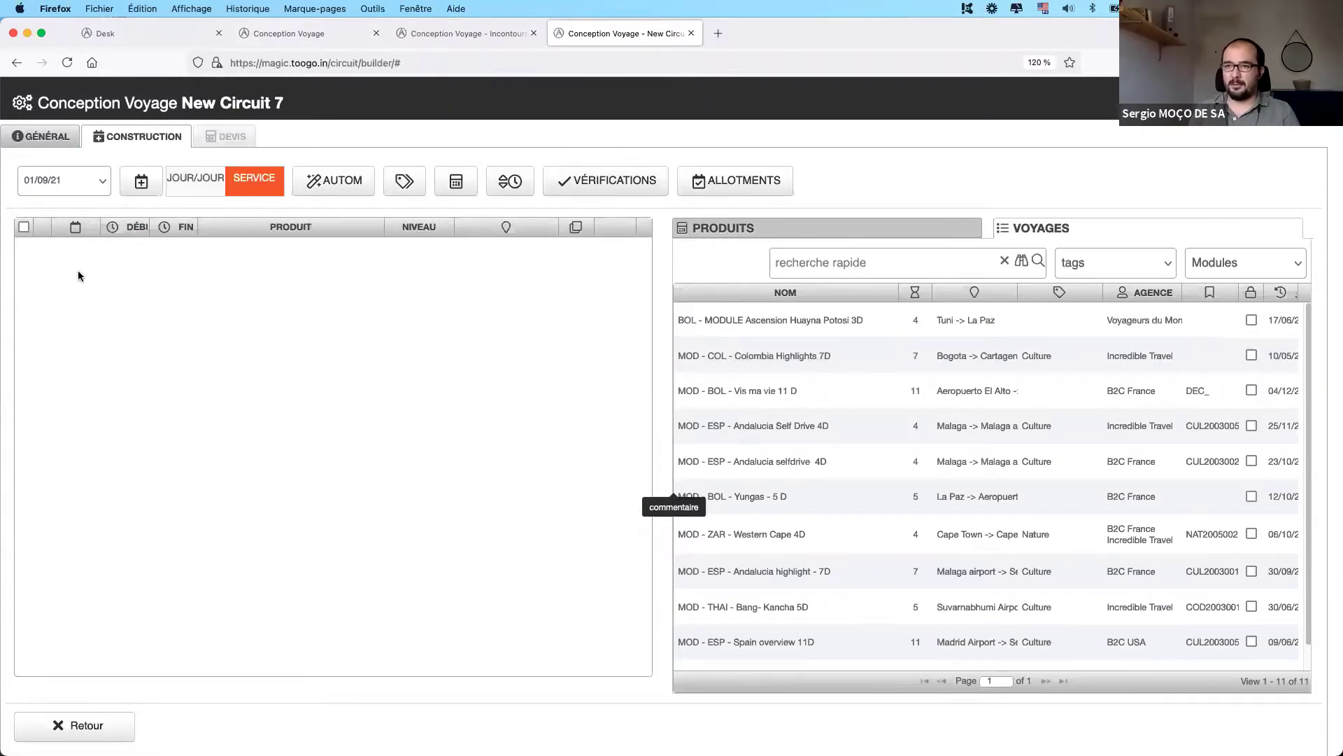
pyautogui.click(693, 335)
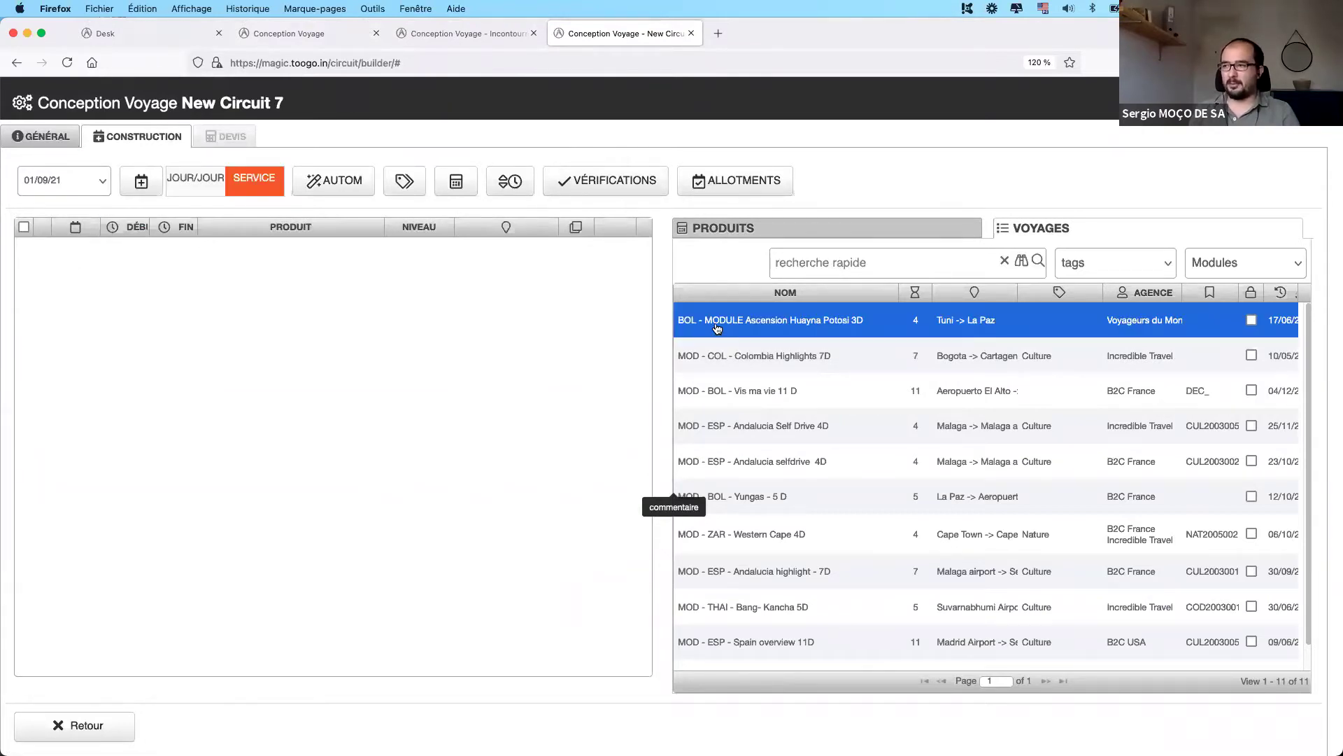
pyautogui.rightClick(794, 325)
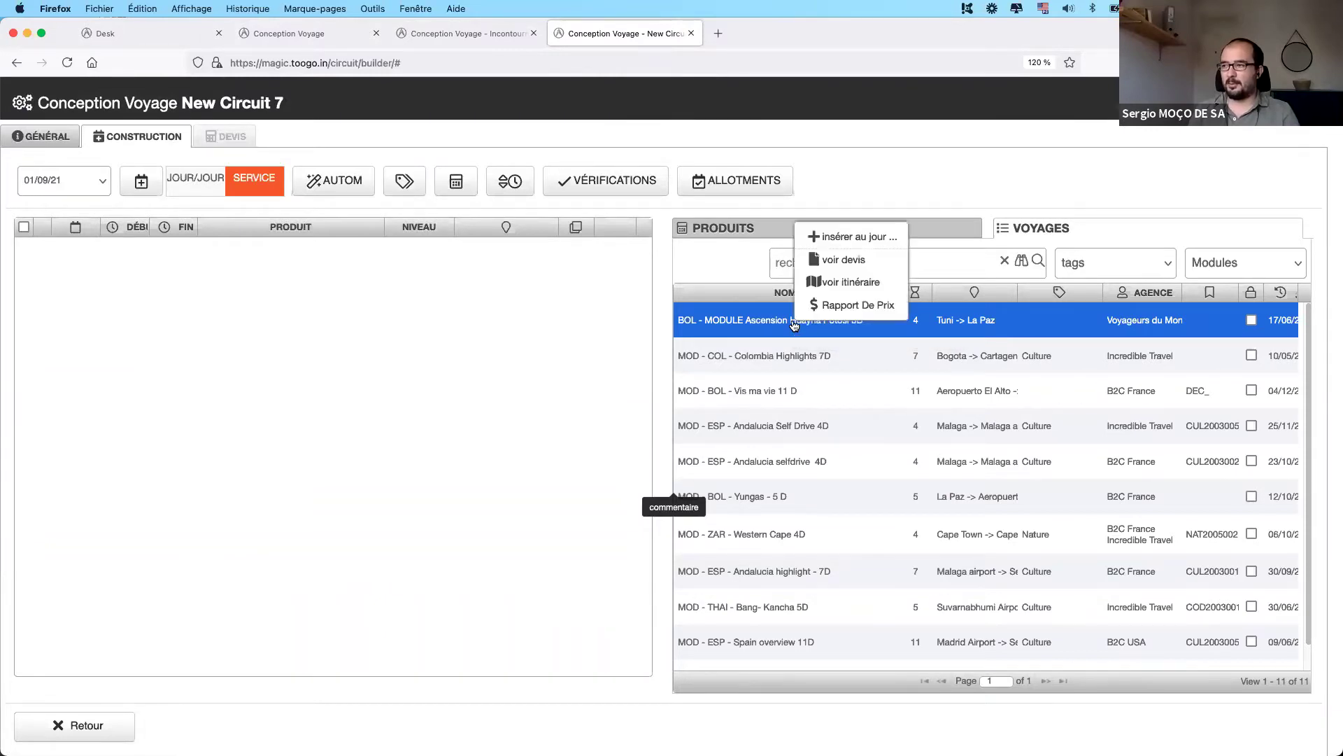
pyautogui.click(859, 244)
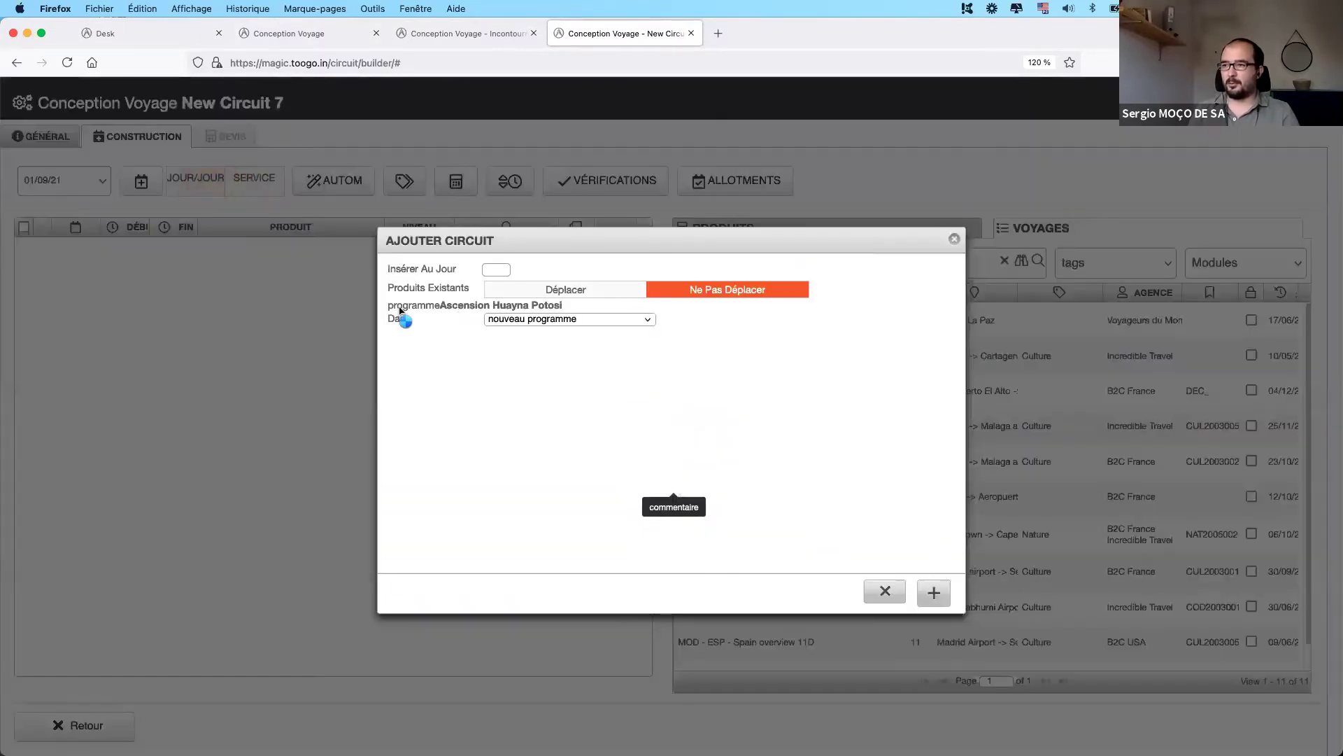
pyautogui.click(501, 270)
pyautogui.write('1')
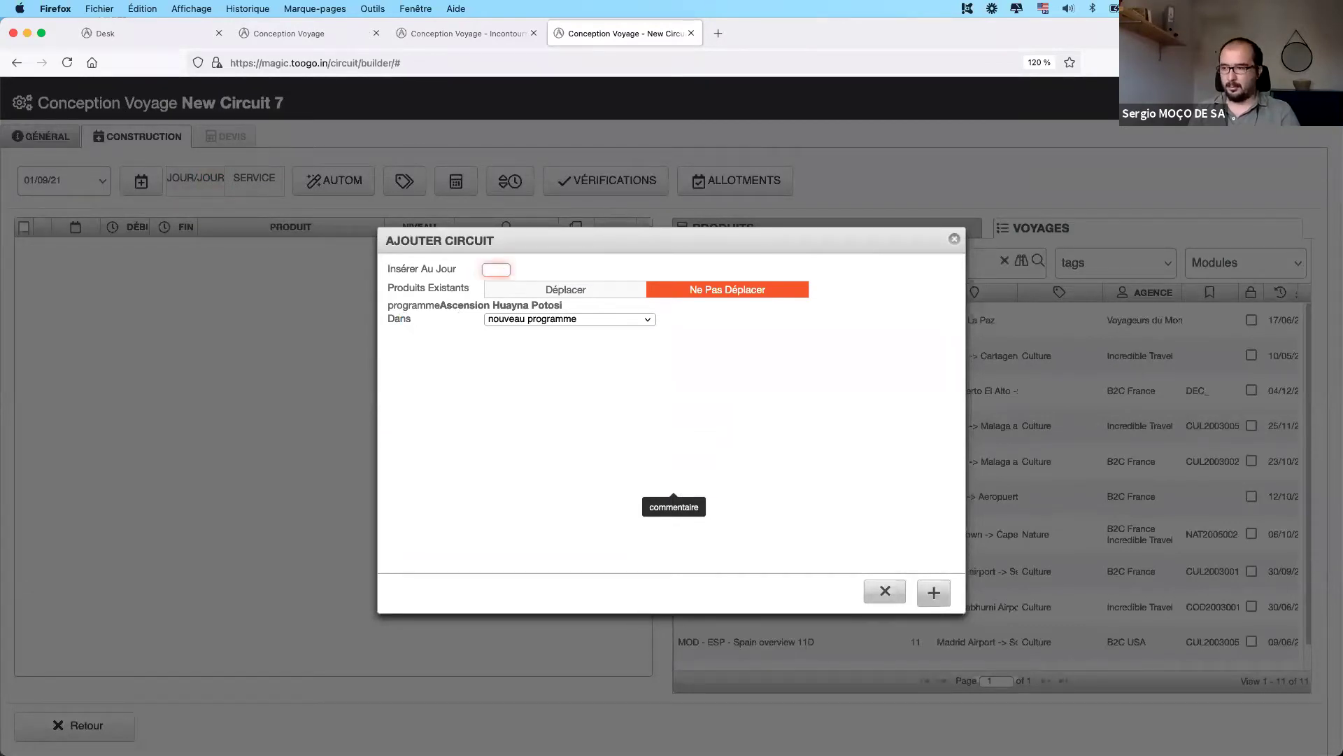
pyautogui.click(934, 592)
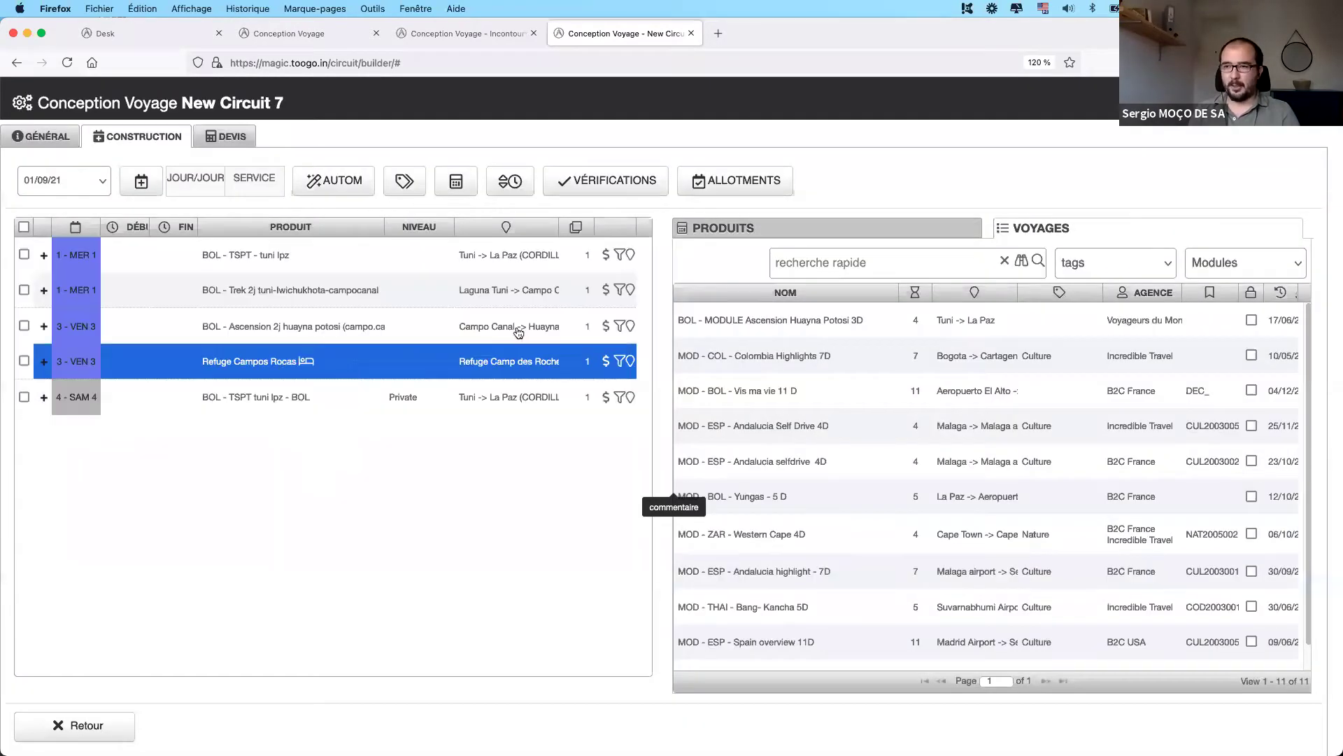
# - Select all products of the inserted module in New Circuit 7 and delete them
pyautogui.click(182, 290)
pyautogui.click(187, 257)
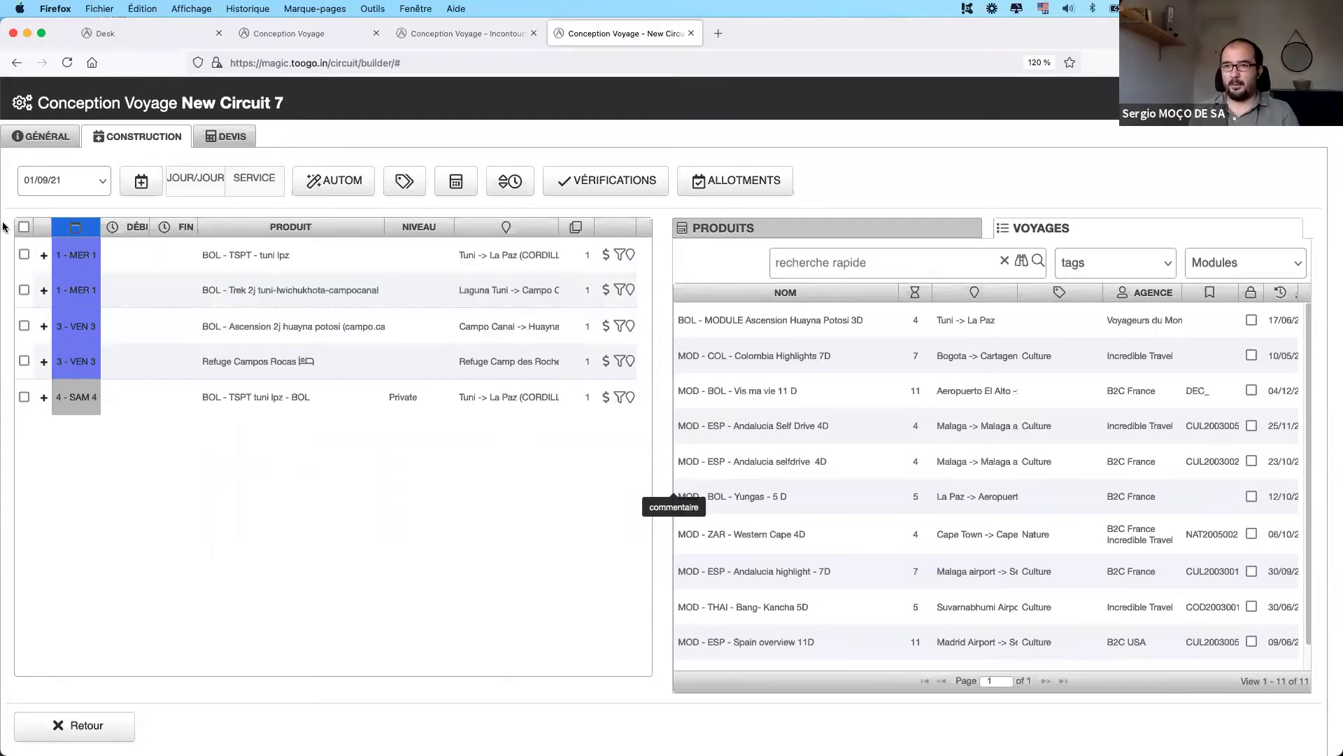
pyautogui.click(24, 227)
pyautogui.rightClick(280, 255)
pyautogui.click(307, 413)
# - Filter the trips available for construction to Confirmed and search them for "incontournables"
pyautogui.click(1219, 259)
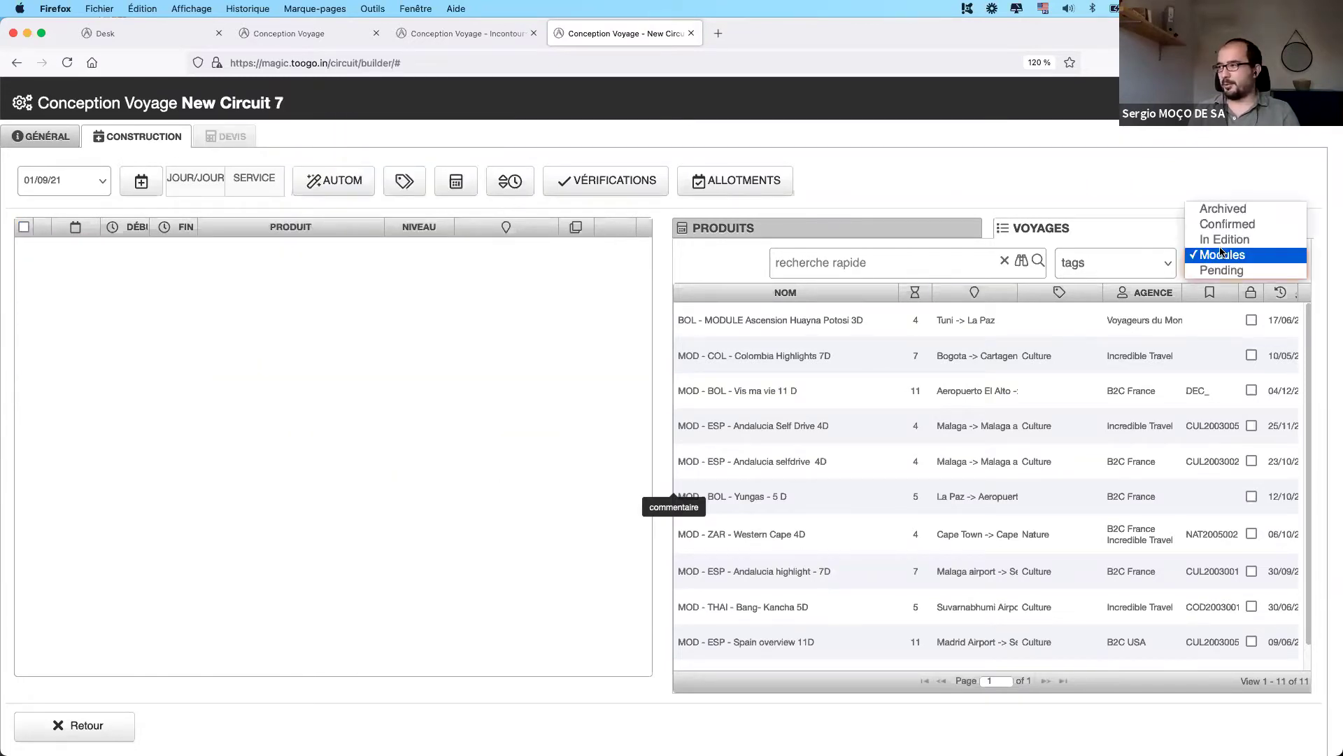
pyautogui.click(1214, 223)
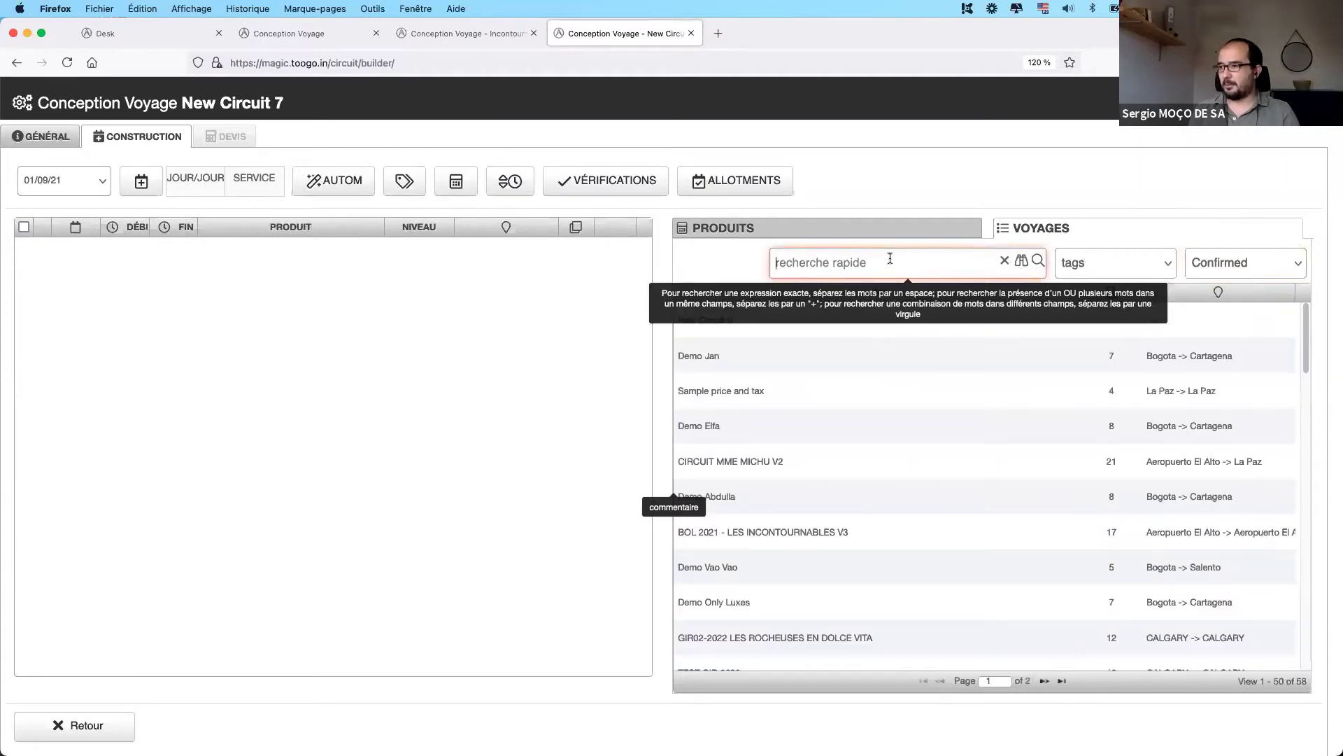
pyautogui.write('incpontournables')
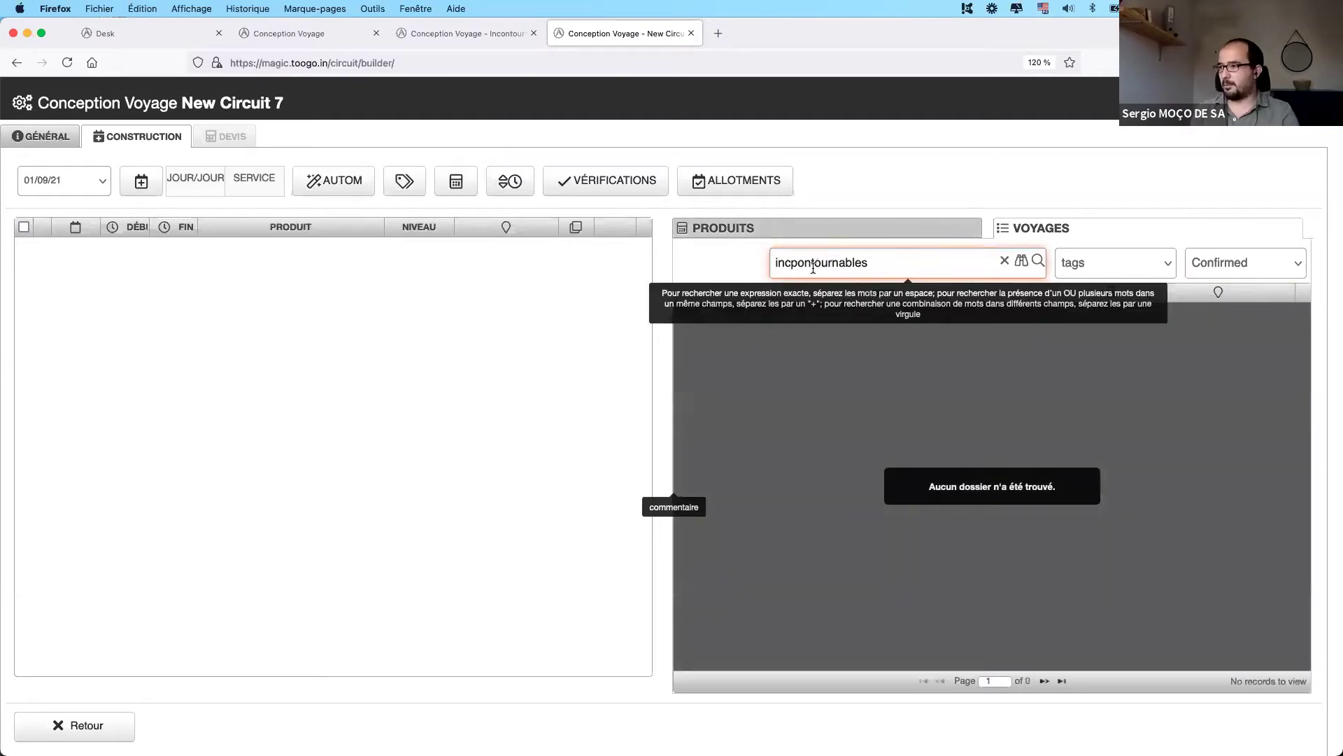
pyautogui.click(806, 264)
pyautogui.press('Delete')
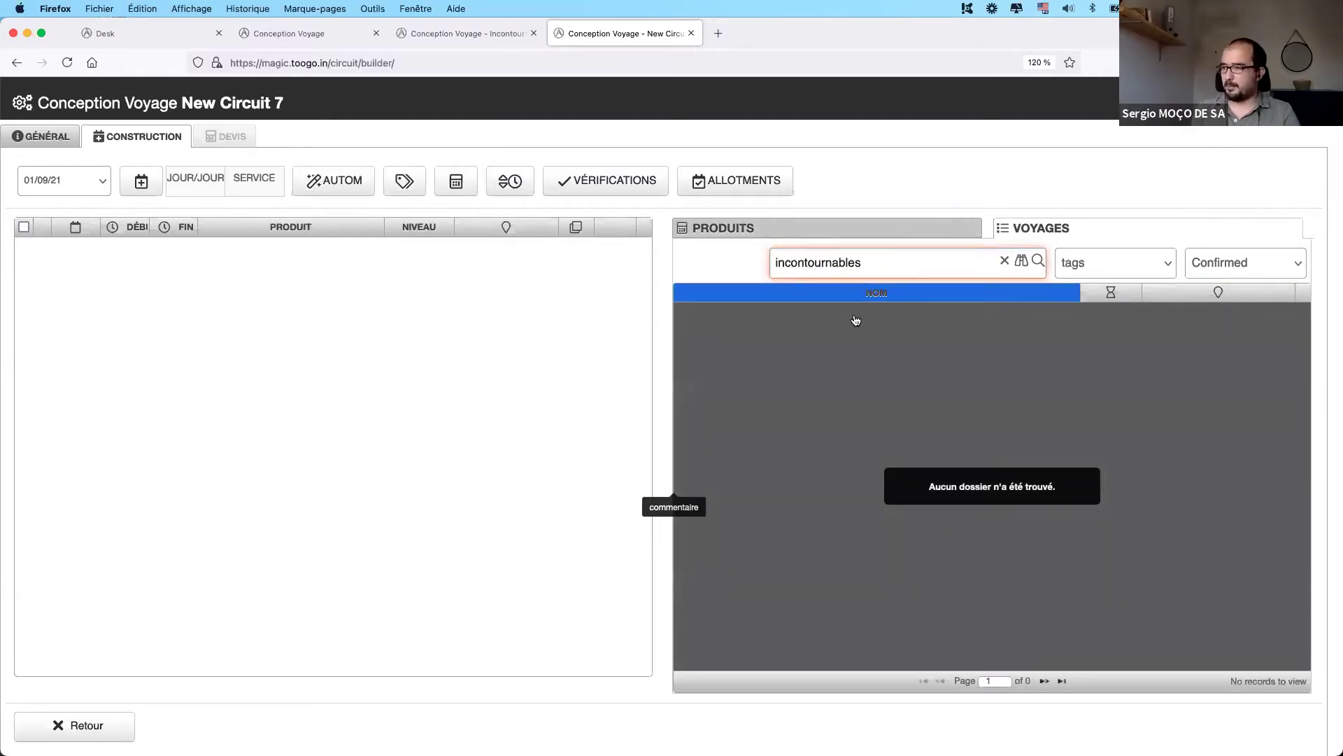
# - Insert BOL 2021 - LES INCONTOURNABLES V3 at day 1 as a new programme and look through the inserted days
pyautogui.rightClick(791, 331)
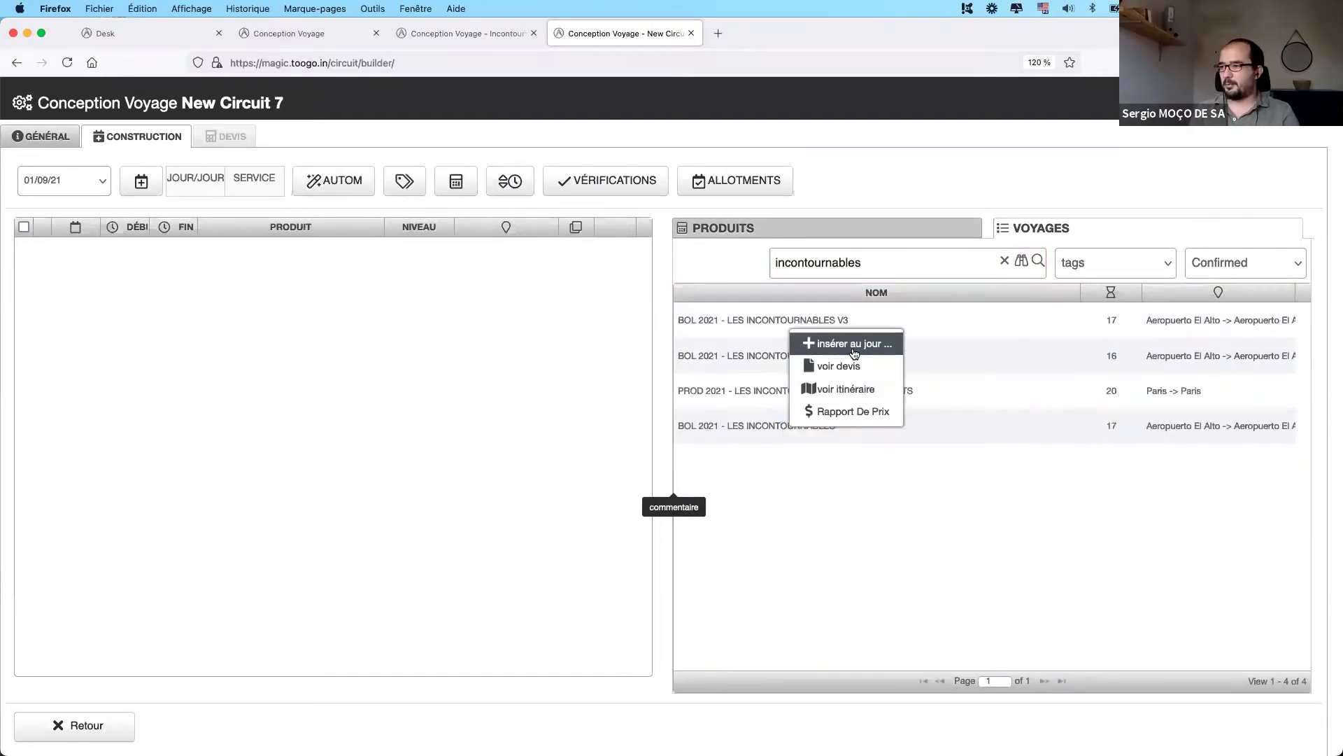
pyautogui.click(852, 344)
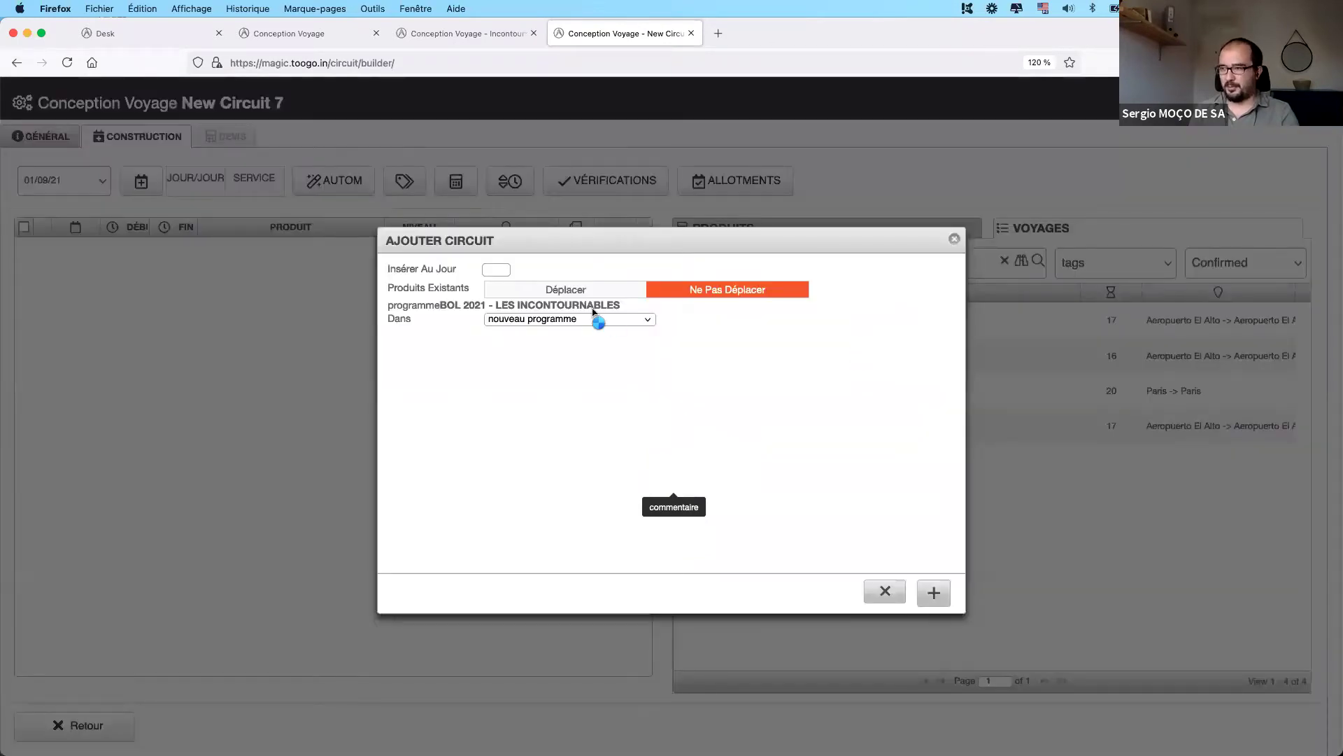
pyautogui.click(494, 270)
pyautogui.write('1')
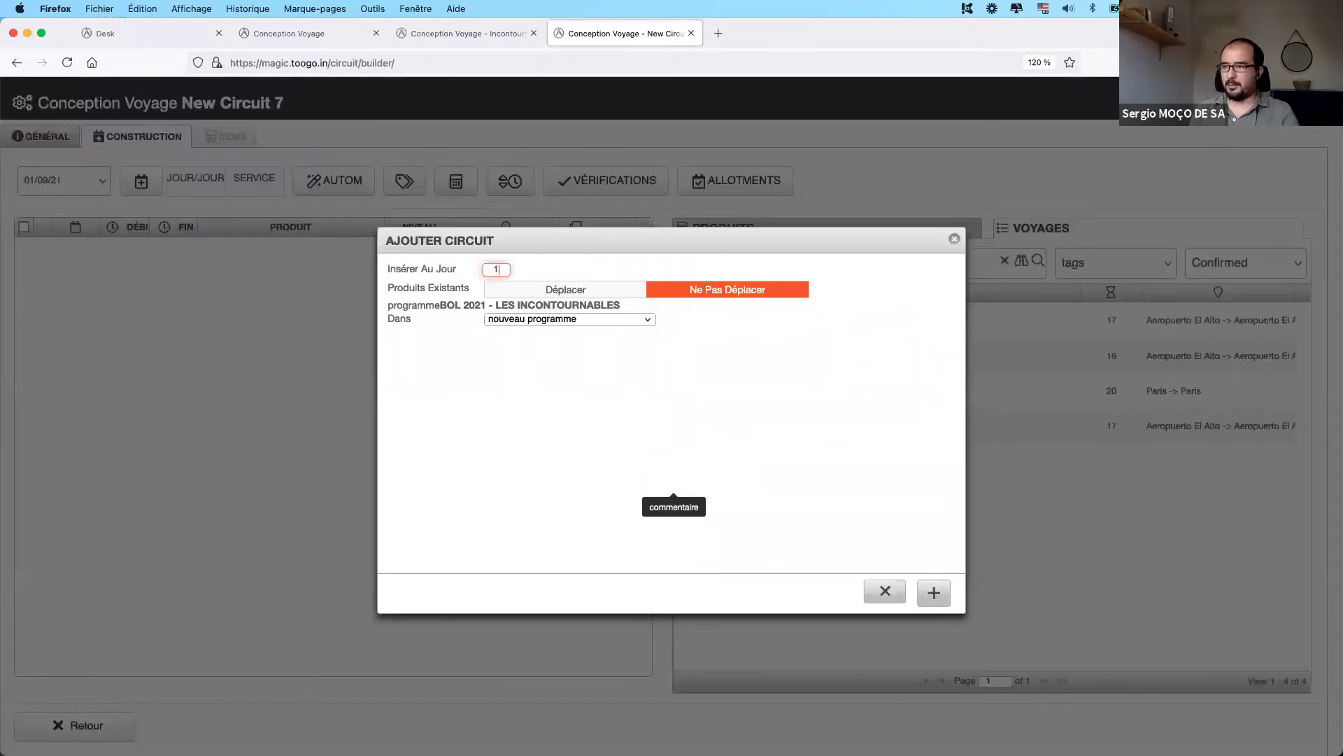
pyautogui.click(934, 592)
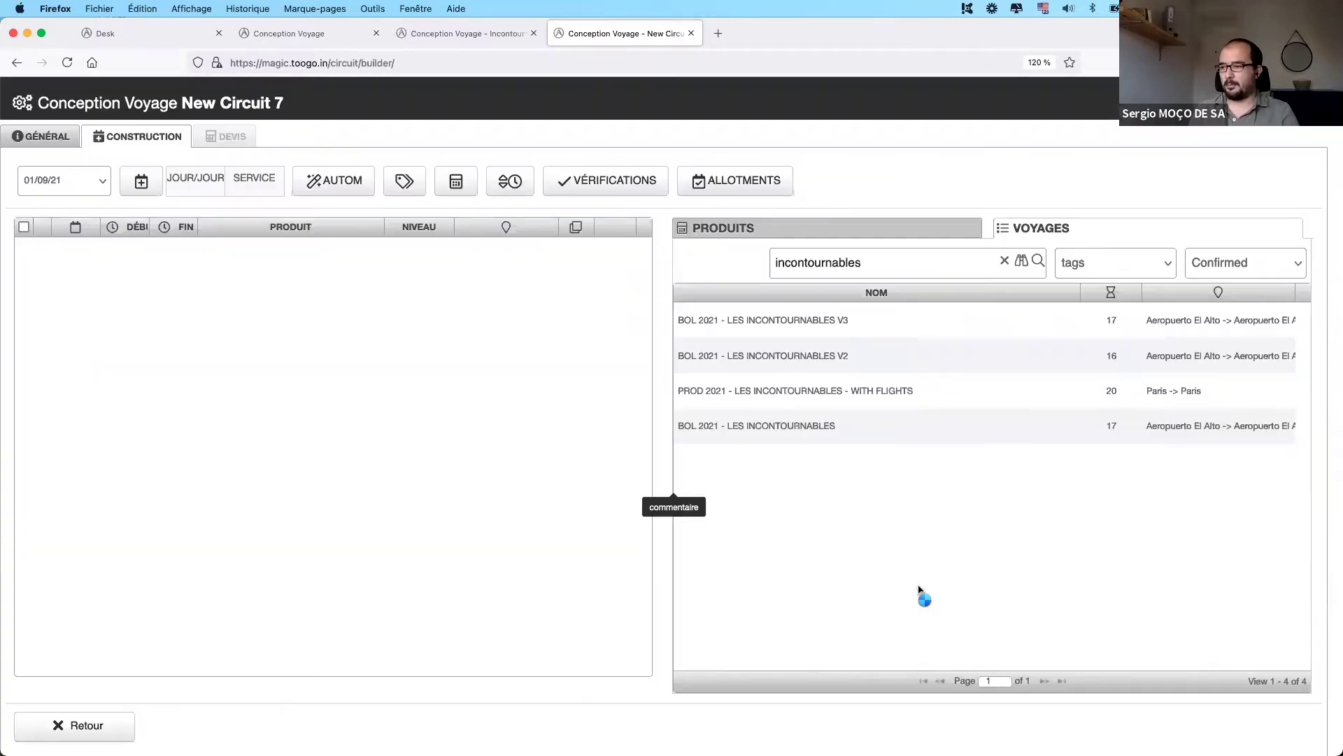
pyautogui.scroll(-5, 454, 483)
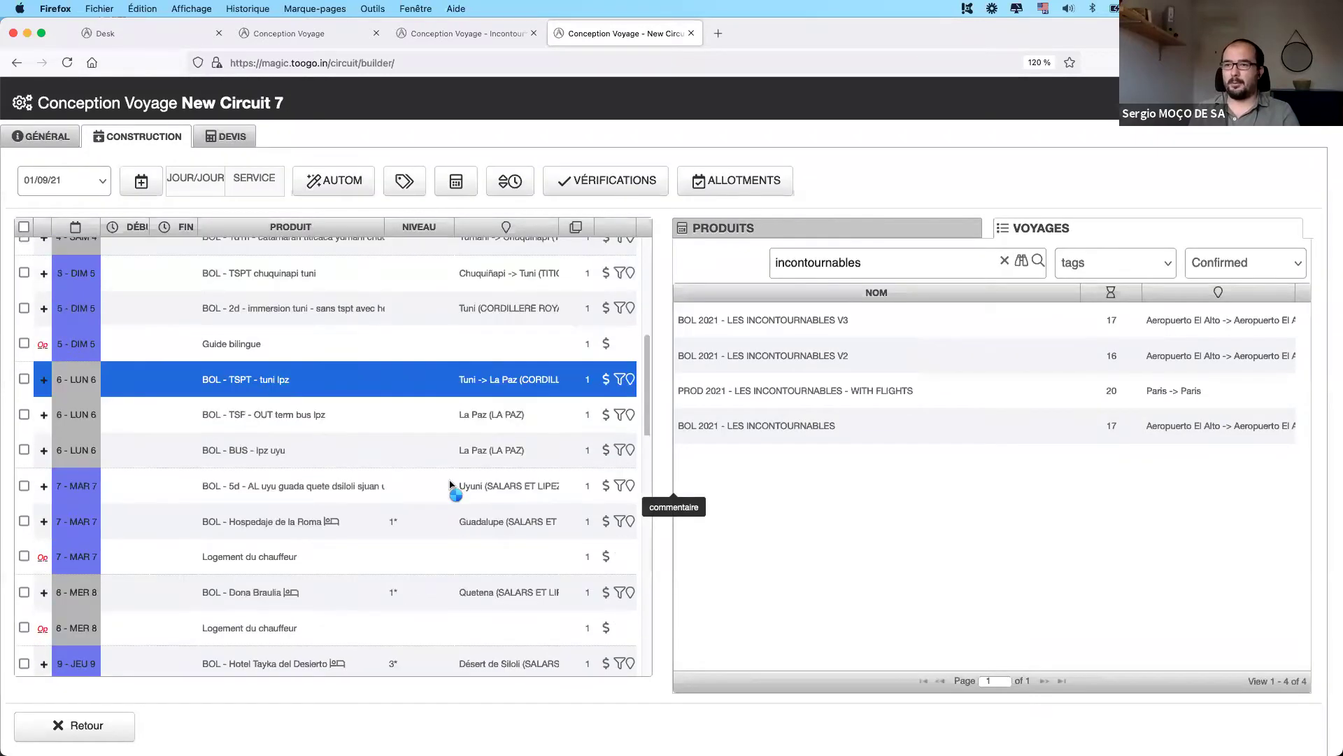
pyautogui.scroll(-10, 452, 475)
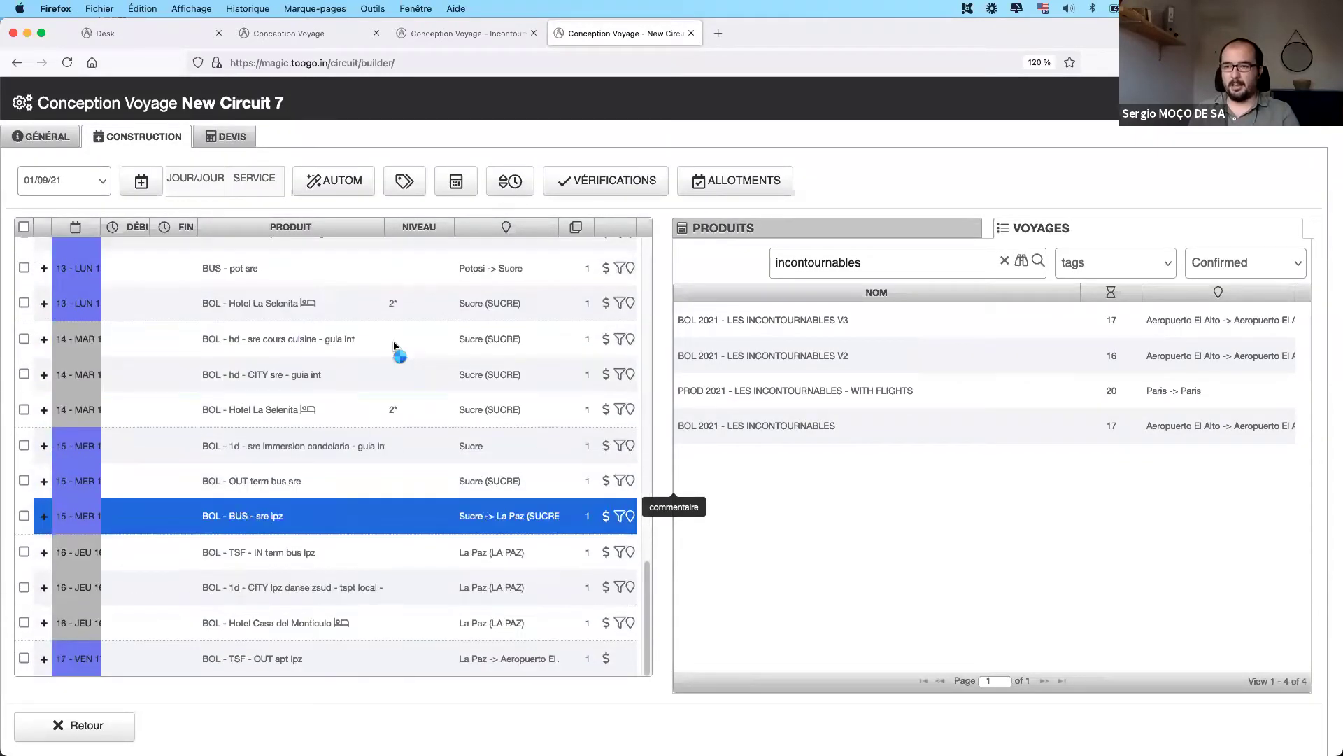
pyautogui.scroll(15, 392, 350)
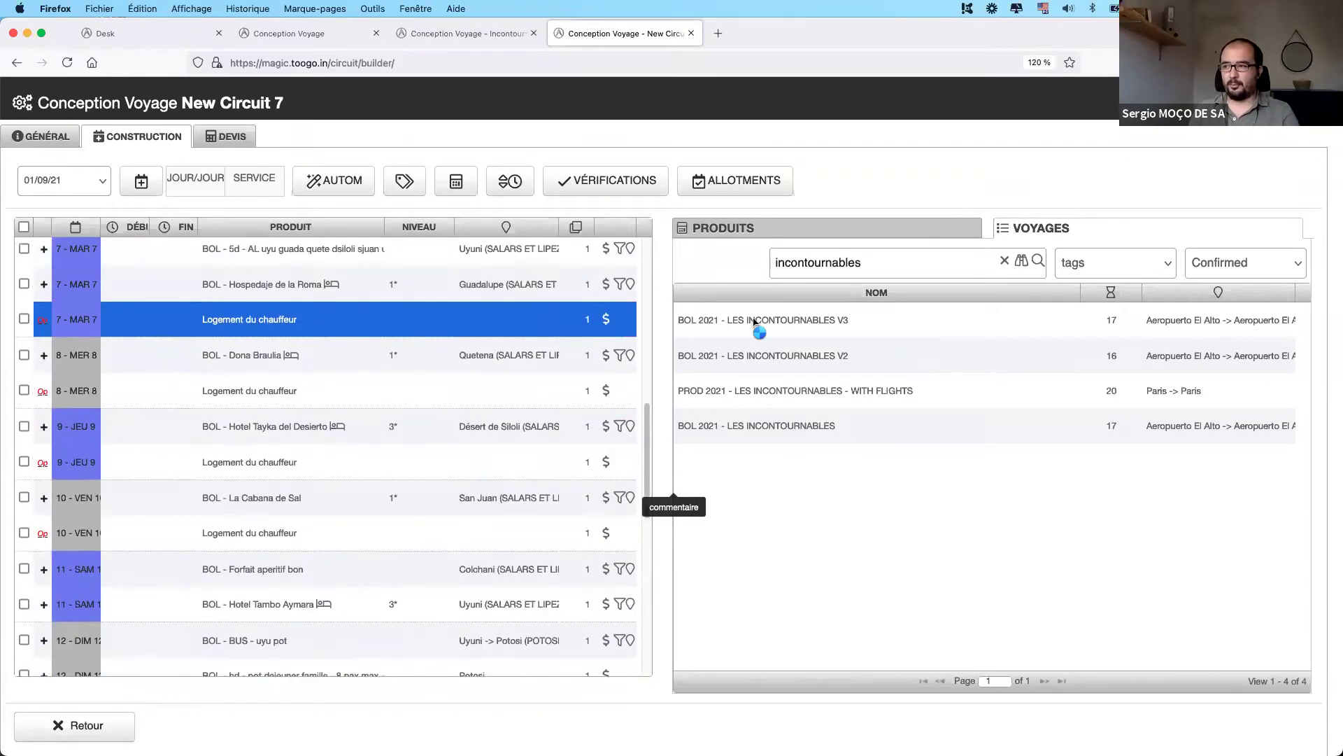
pyautogui.scroll(5, 336, 294)
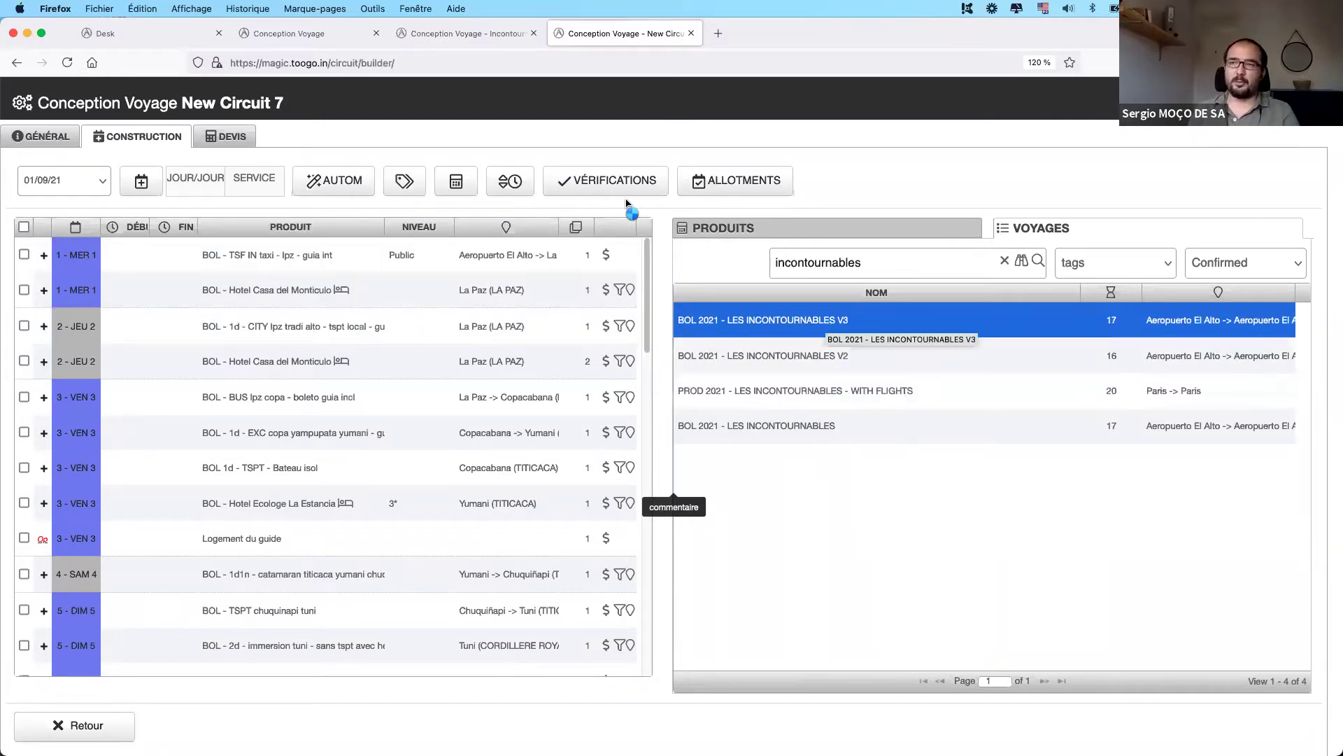
# - Search all trips in the trip list for "incontournables" and copy BOL 2021 - LES INCONTOURNABLES
pyautogui.click(306, 35)
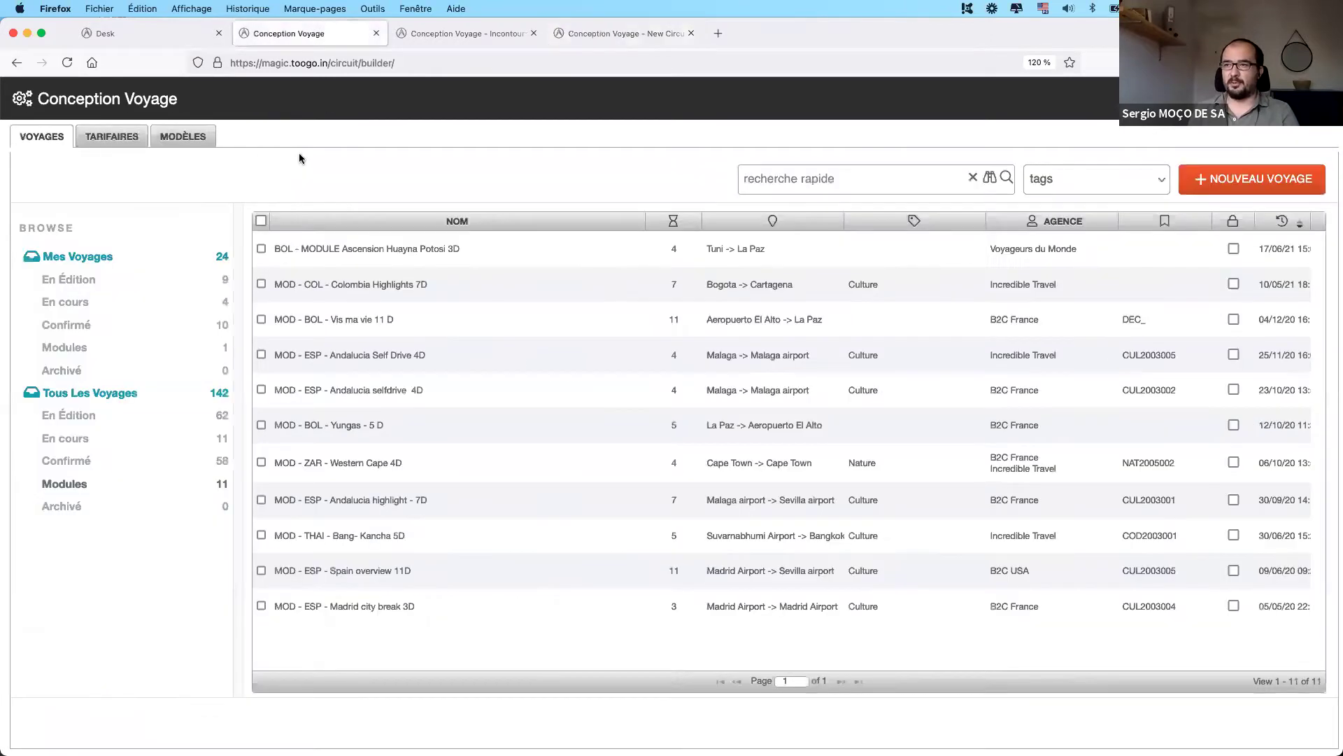
pyautogui.click(89, 396)
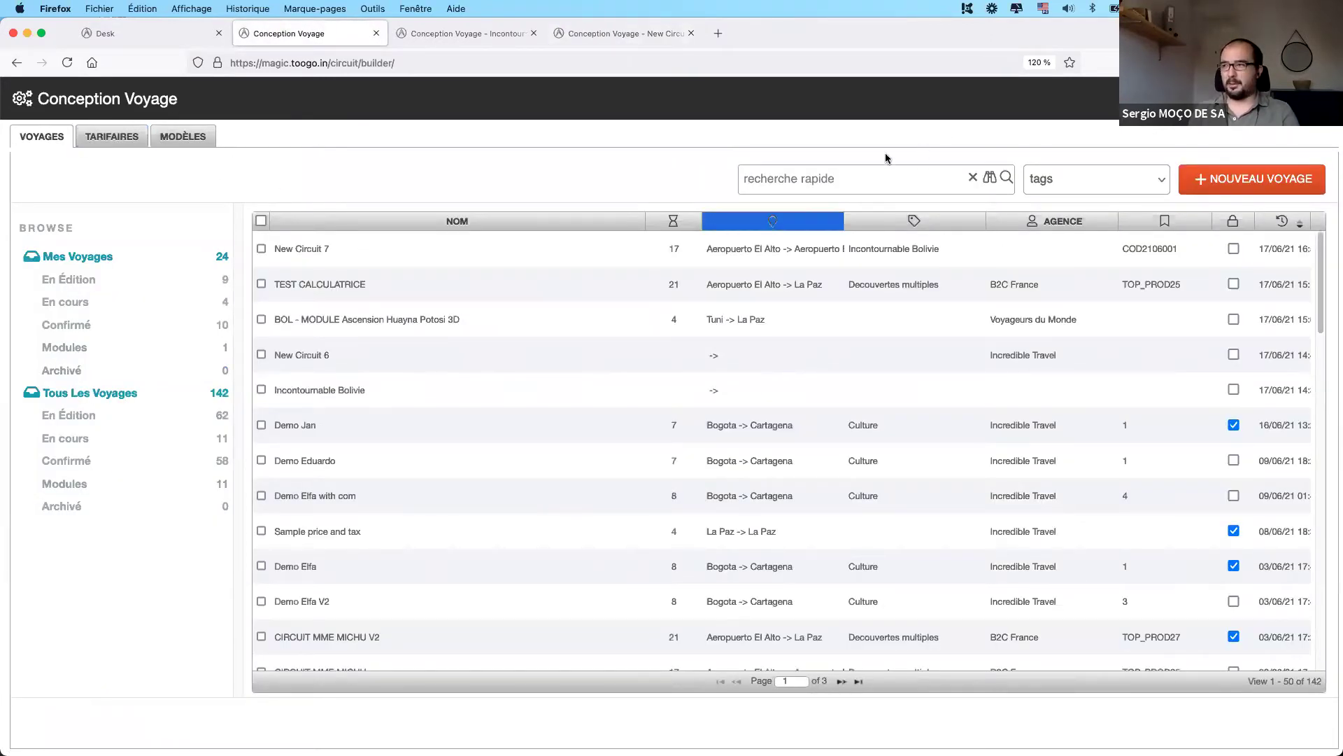
pyautogui.click(859, 172)
pyautogui.write('inco')
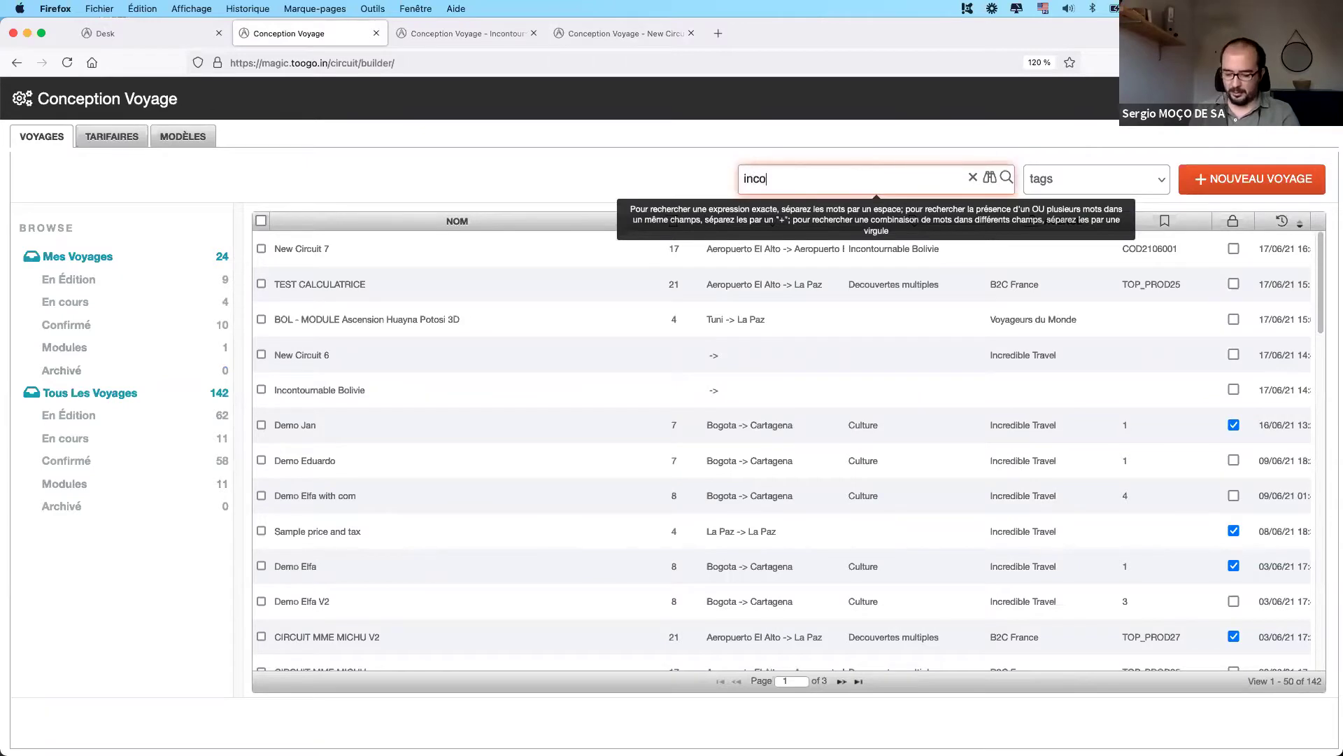
pyautogui.write('ntournables')
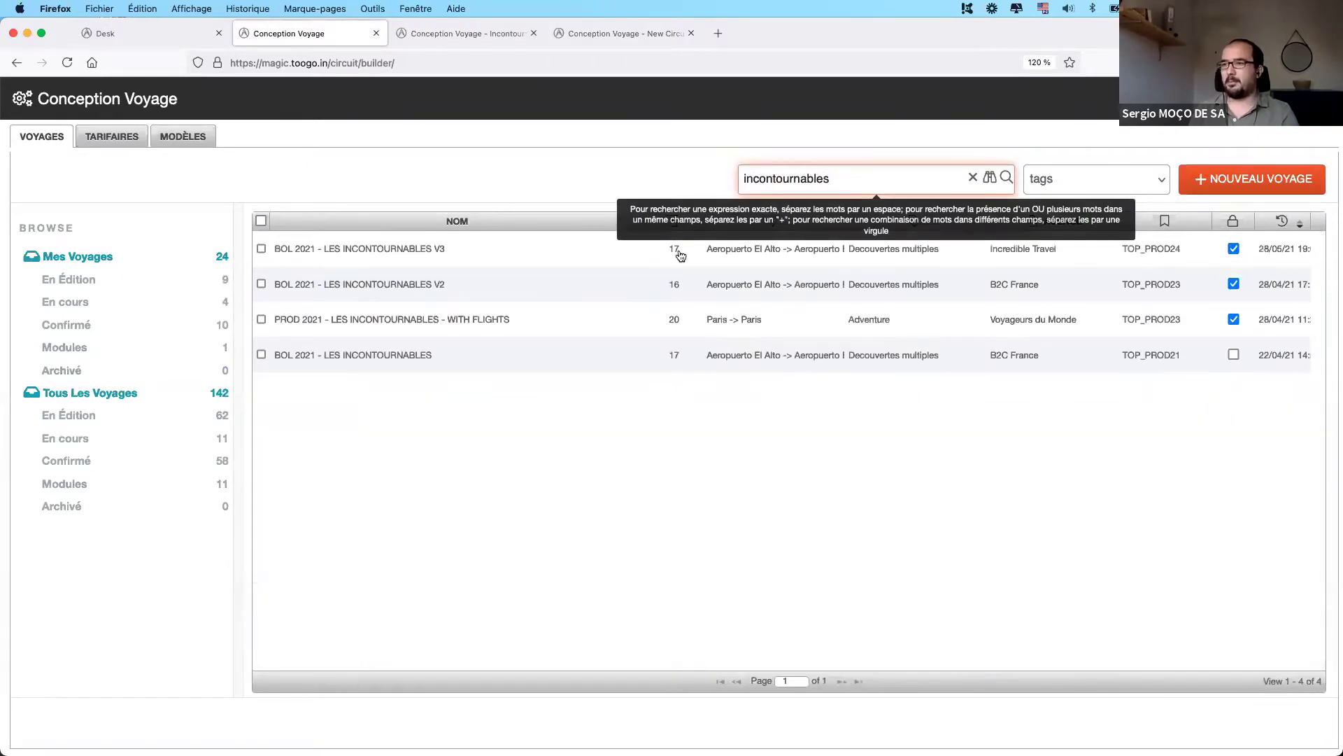
pyautogui.rightClick(415, 359)
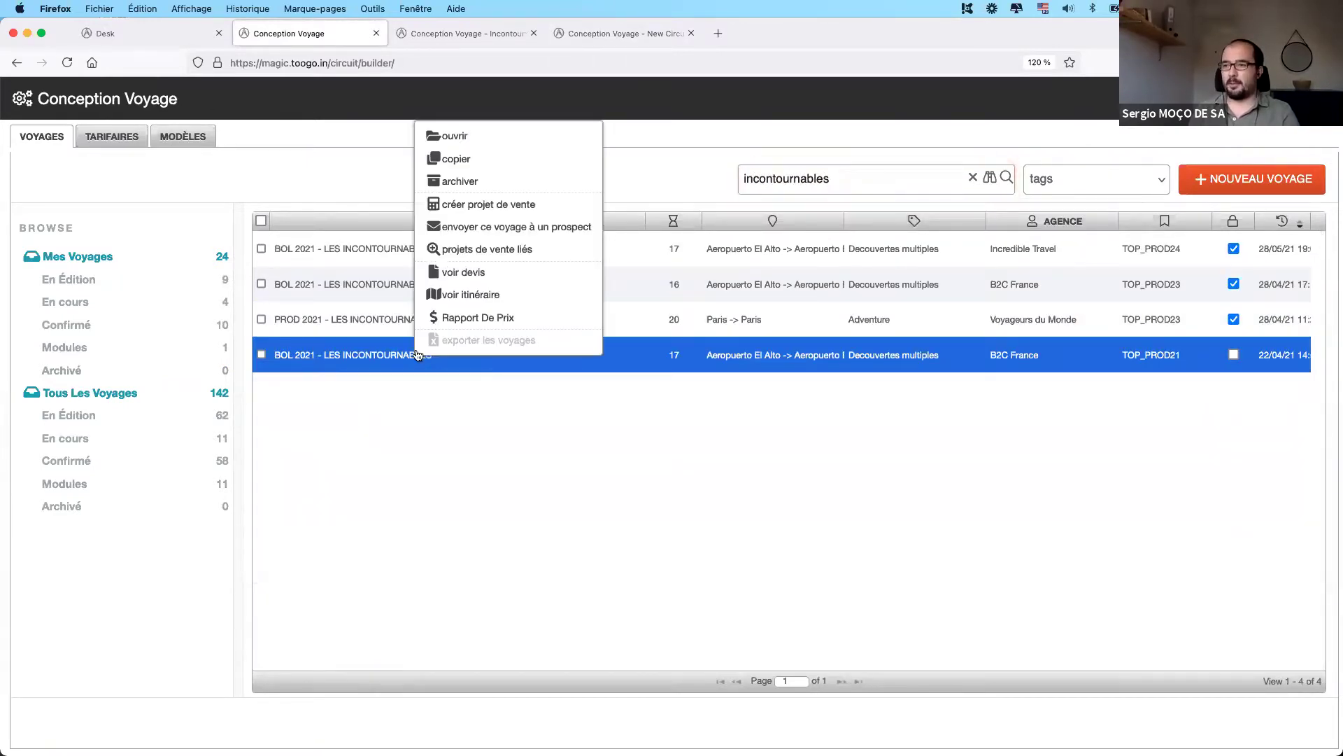
pyautogui.click(464, 161)
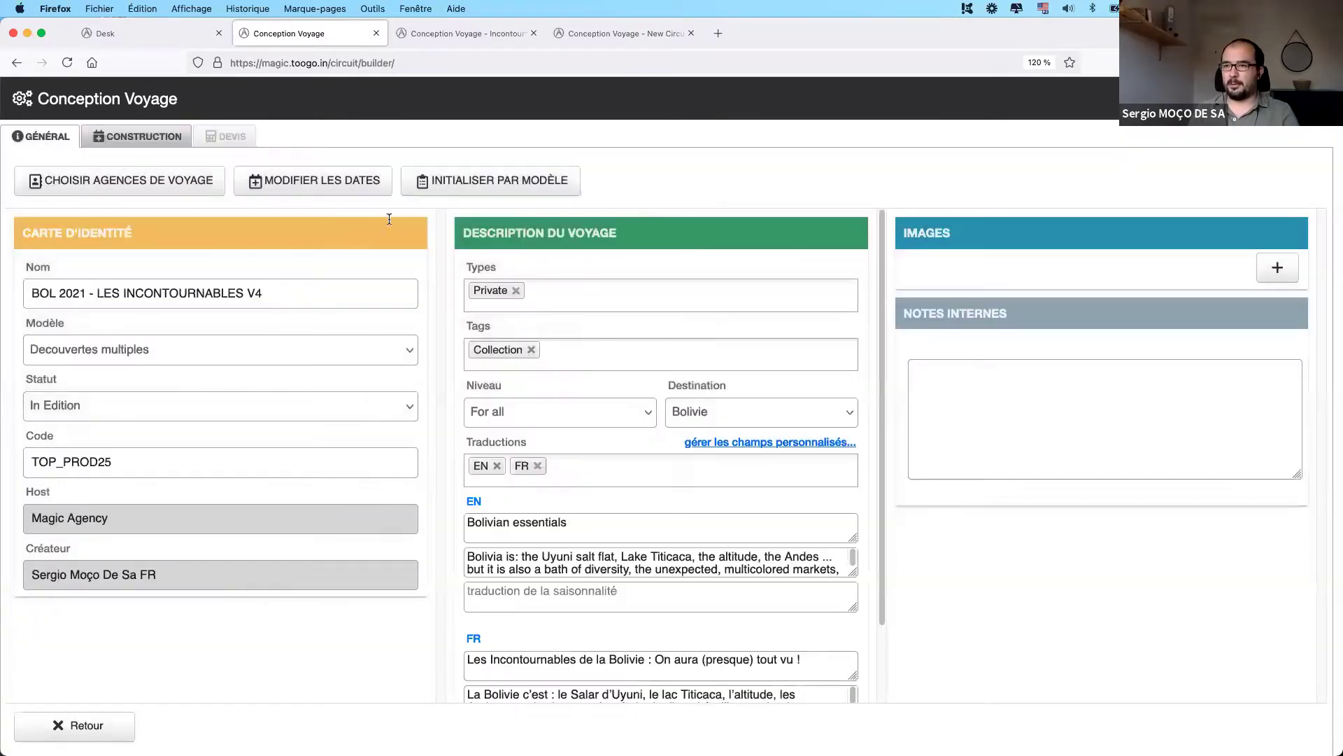
# - Name the copied trip TEST DEMO TRIP BUILDER and look over its description texts
pyautogui.click(289, 295)
pyautogui.press('super+a')
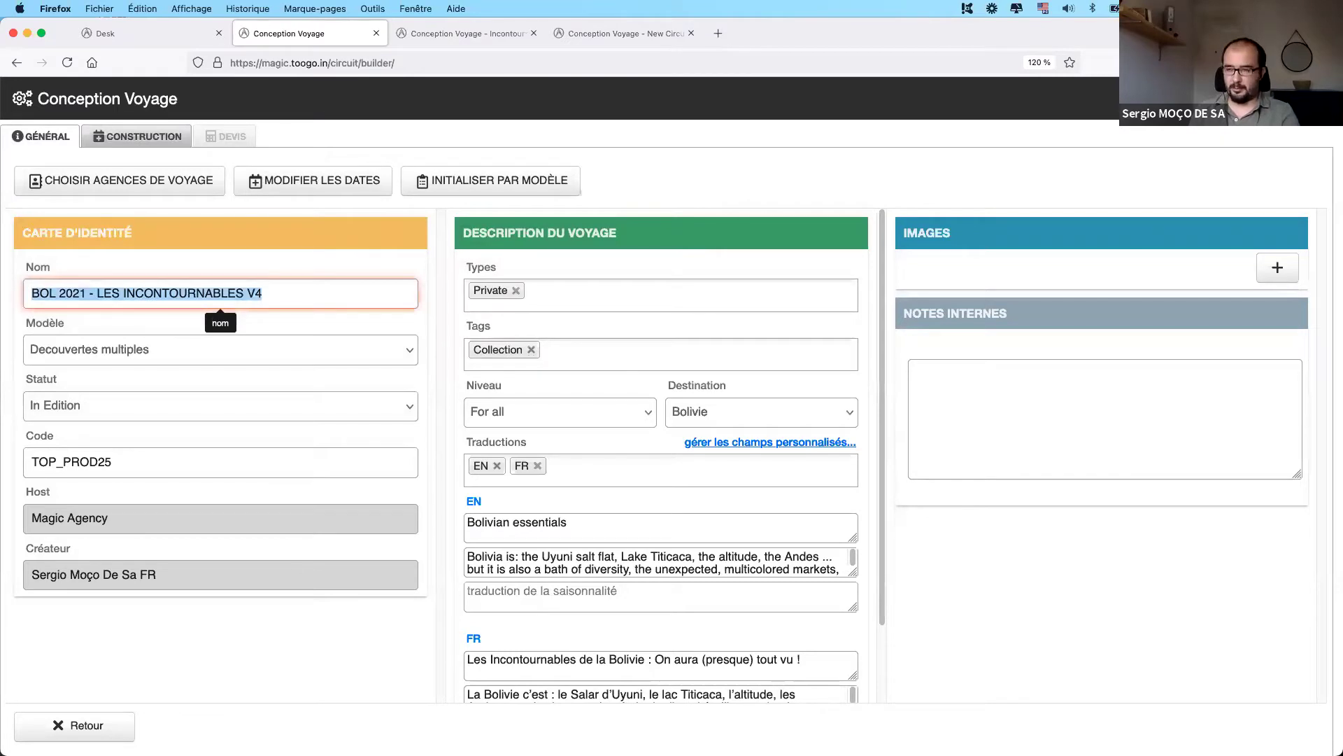
pyautogui.write('TEST DEMO TRIP BUILDER')
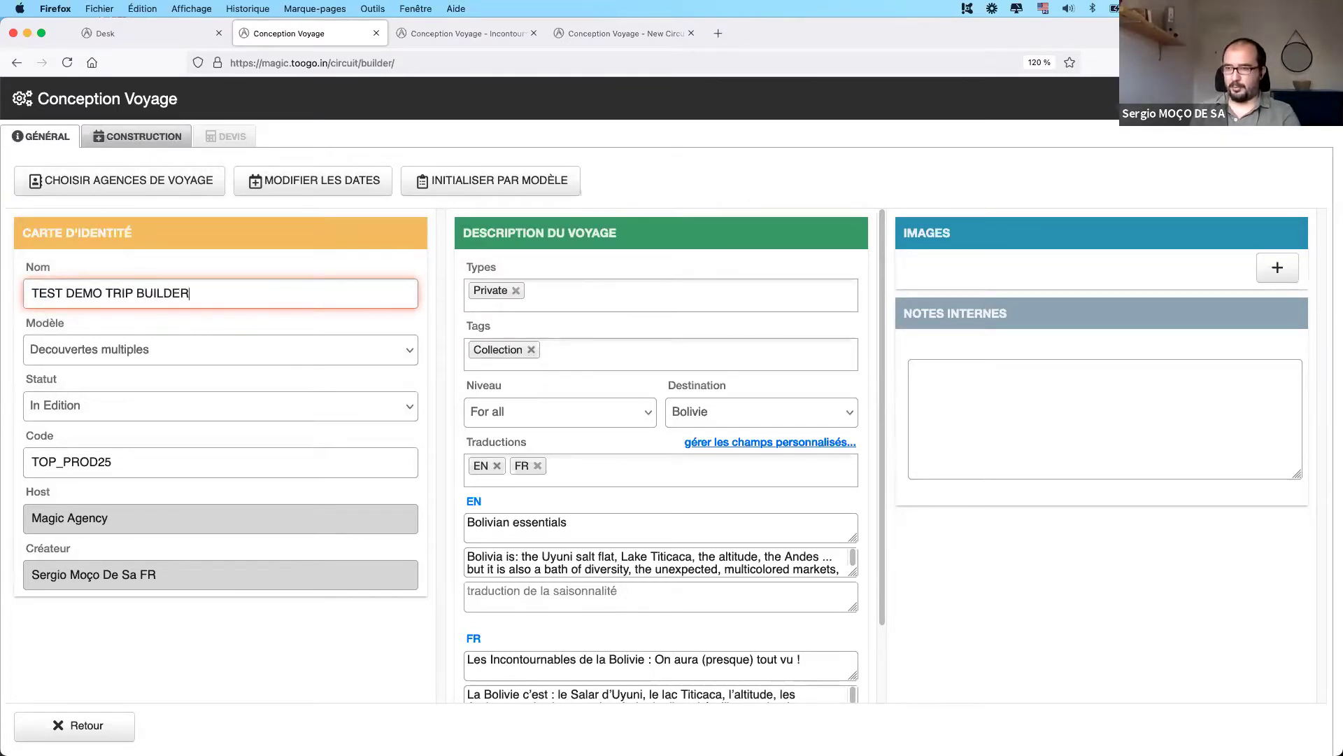
pyautogui.press('Tab')
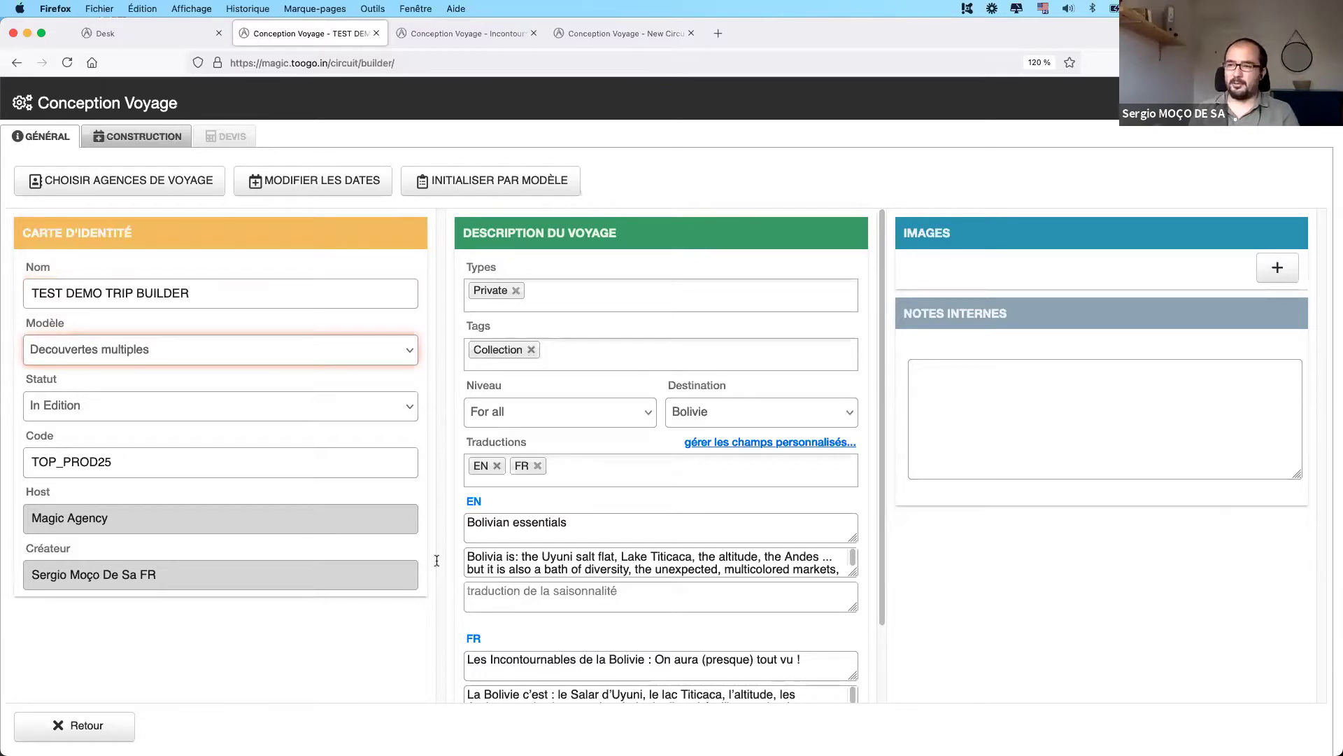
pyautogui.scroll(-5, 497, 549)
pyautogui.scroll(2, 493, 527)
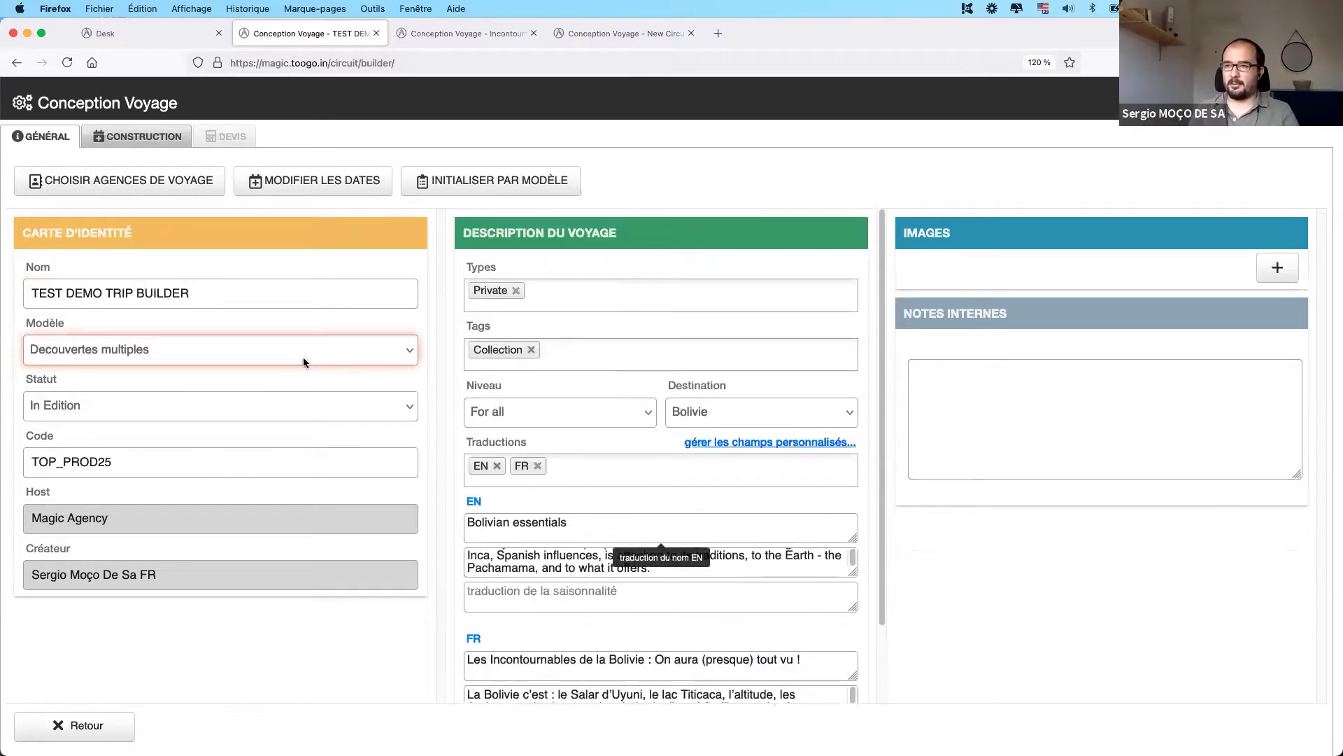
# - Review the day-by-day construction of TEST DEMO TRIP BUILDER and compare it with the products in New Circuit 7
pyautogui.click(165, 137)
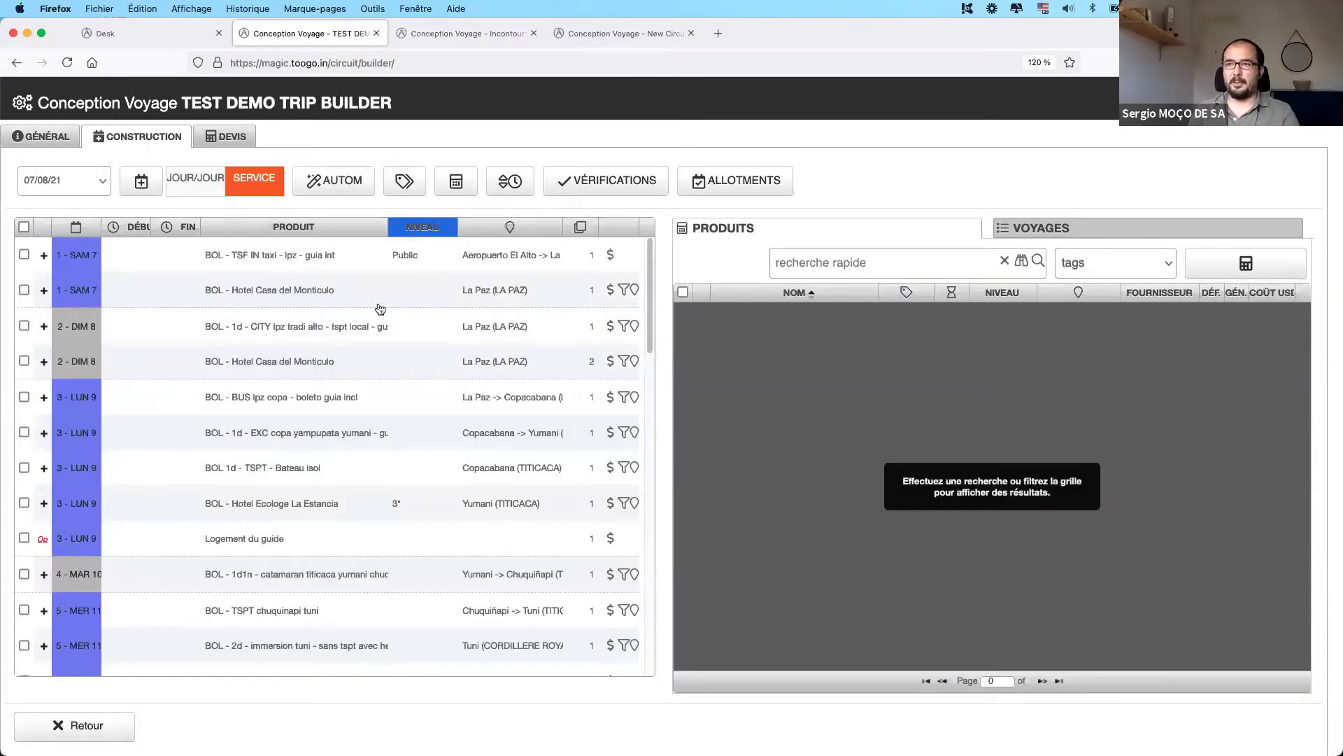
pyautogui.scroll(-15, 380, 317)
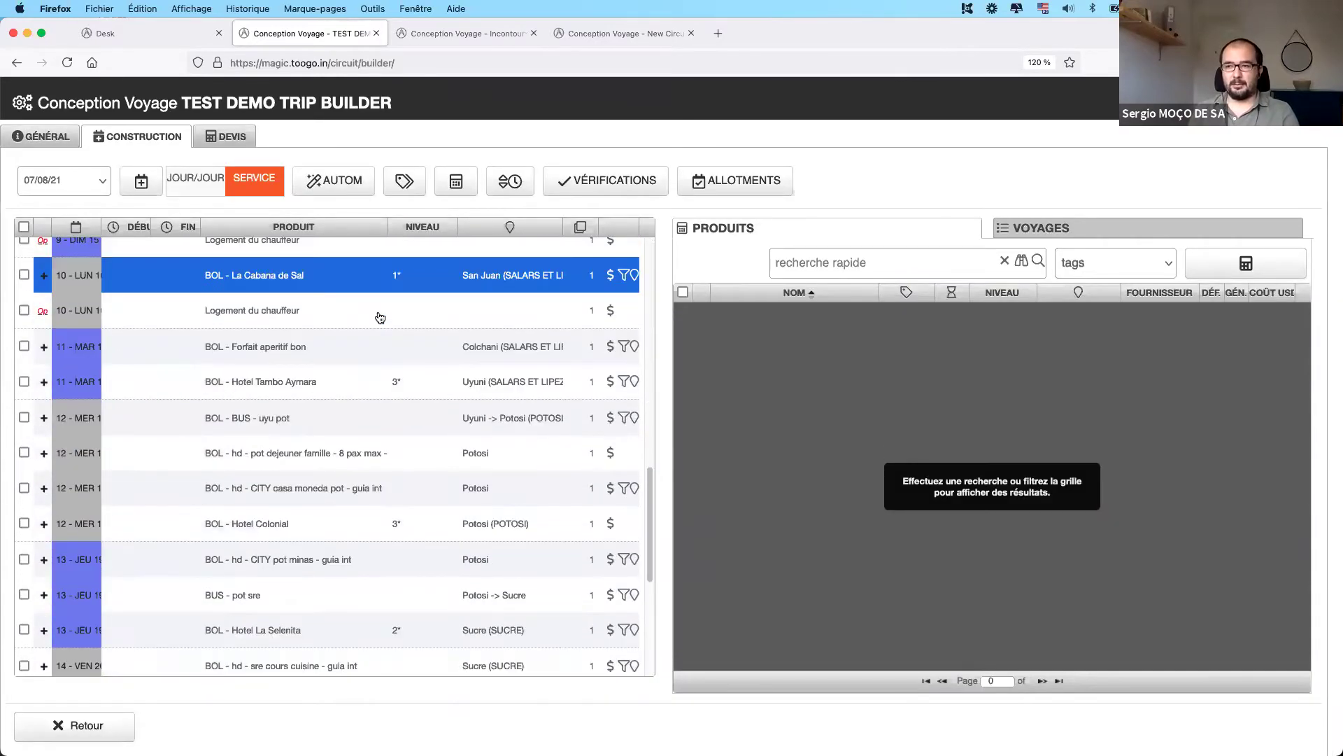
pyautogui.scroll(15, 380, 317)
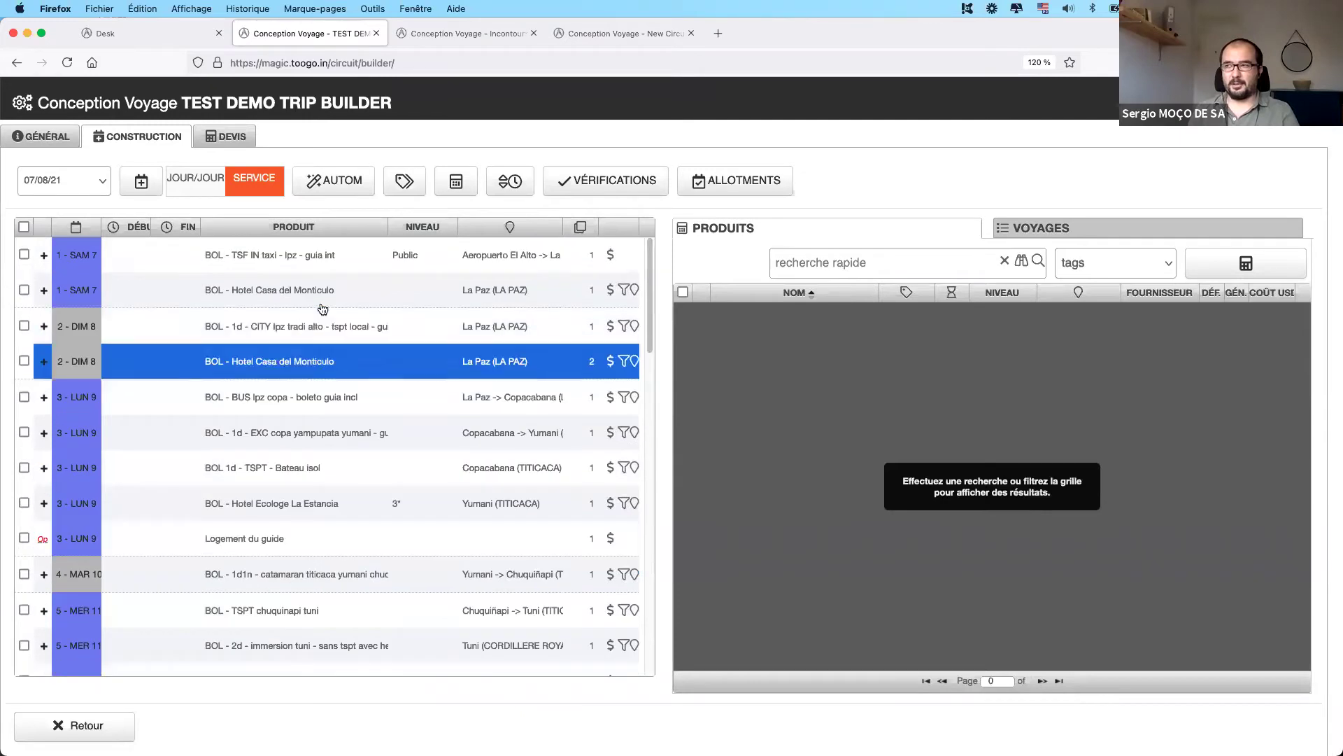
pyautogui.click(624, 35)
pyautogui.click(36, 365)
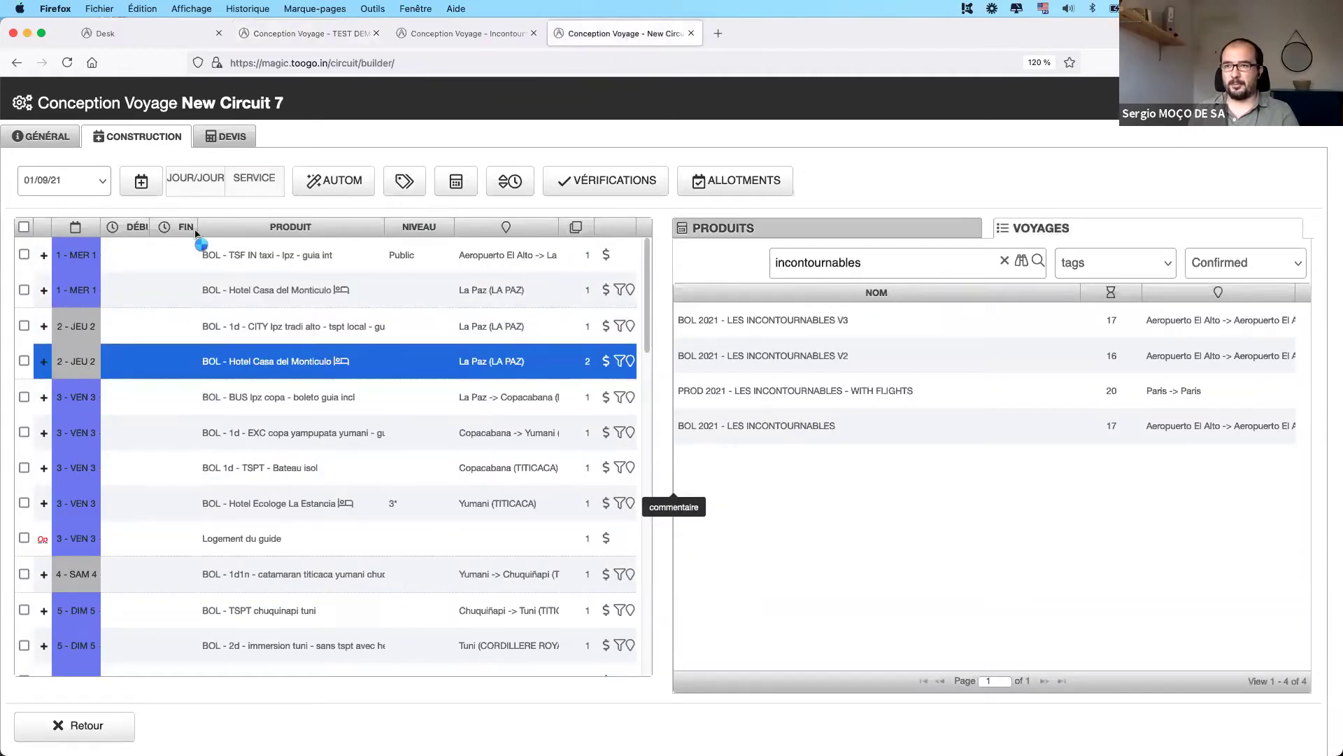
pyautogui.click(284, 389)
pyautogui.scroll(-10, 284, 389)
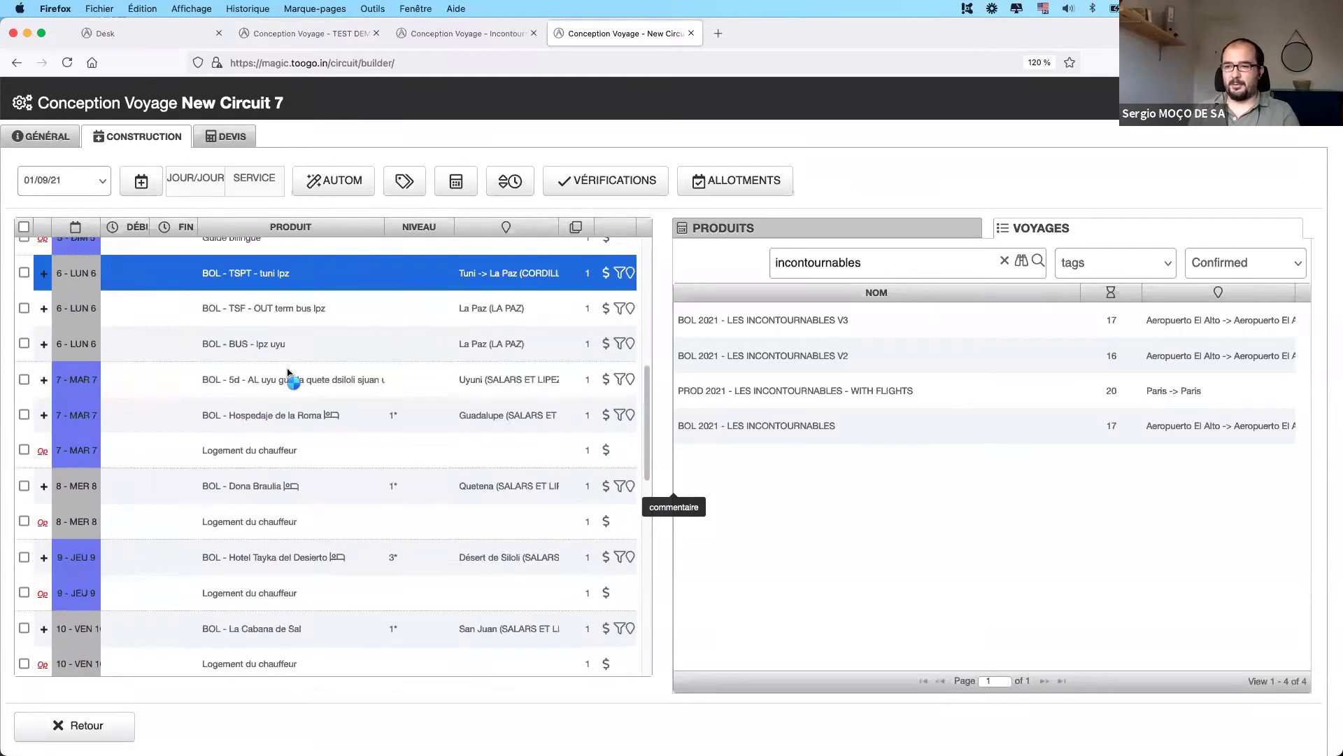
# - Compare the day-by-day view of New Circuit 7's construction with its service view
pyautogui.scroll(10, 292, 367)
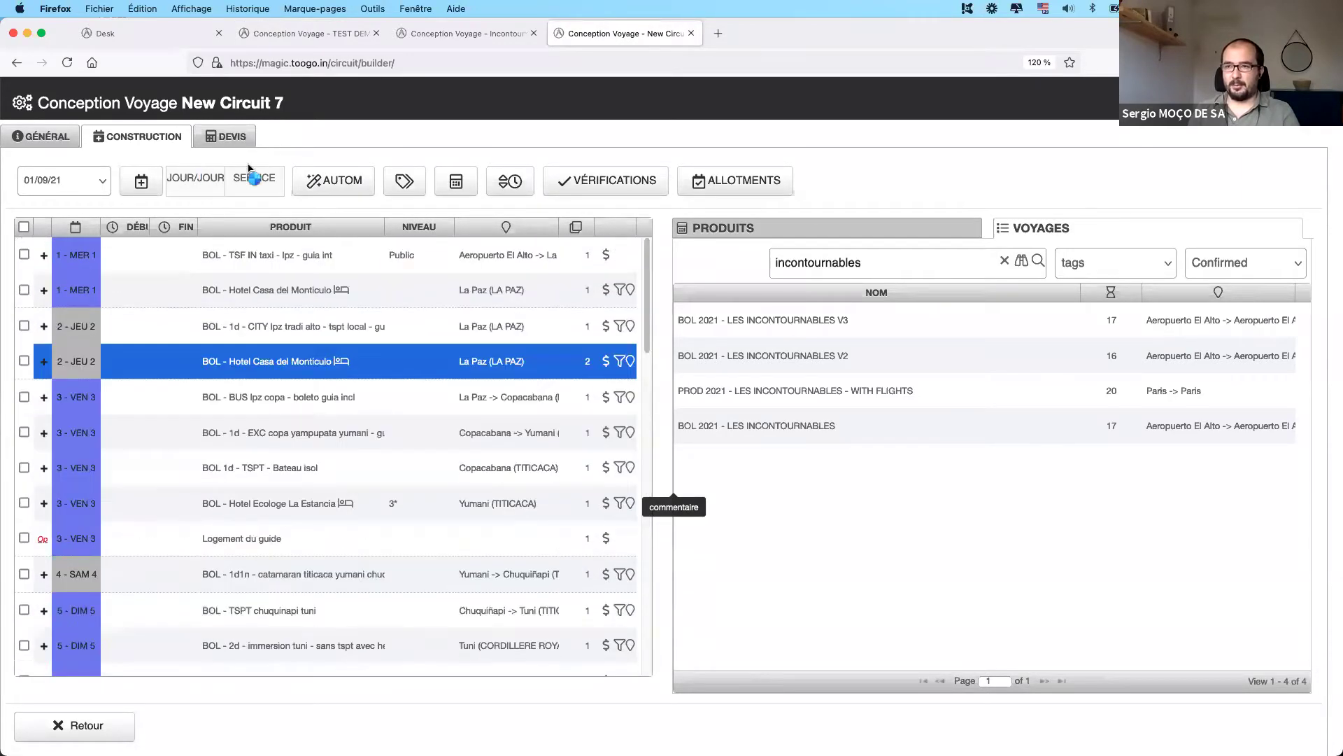
pyautogui.click(49, 137)
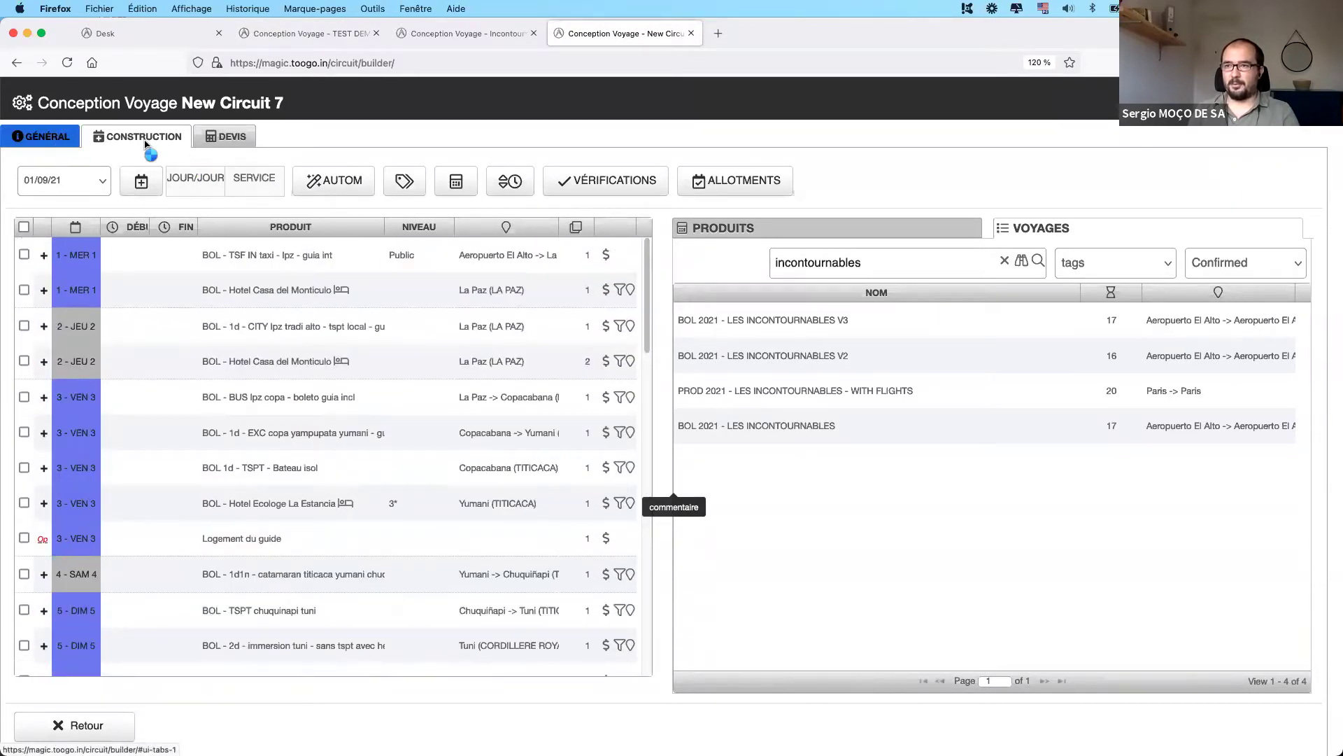
pyautogui.click(144, 140)
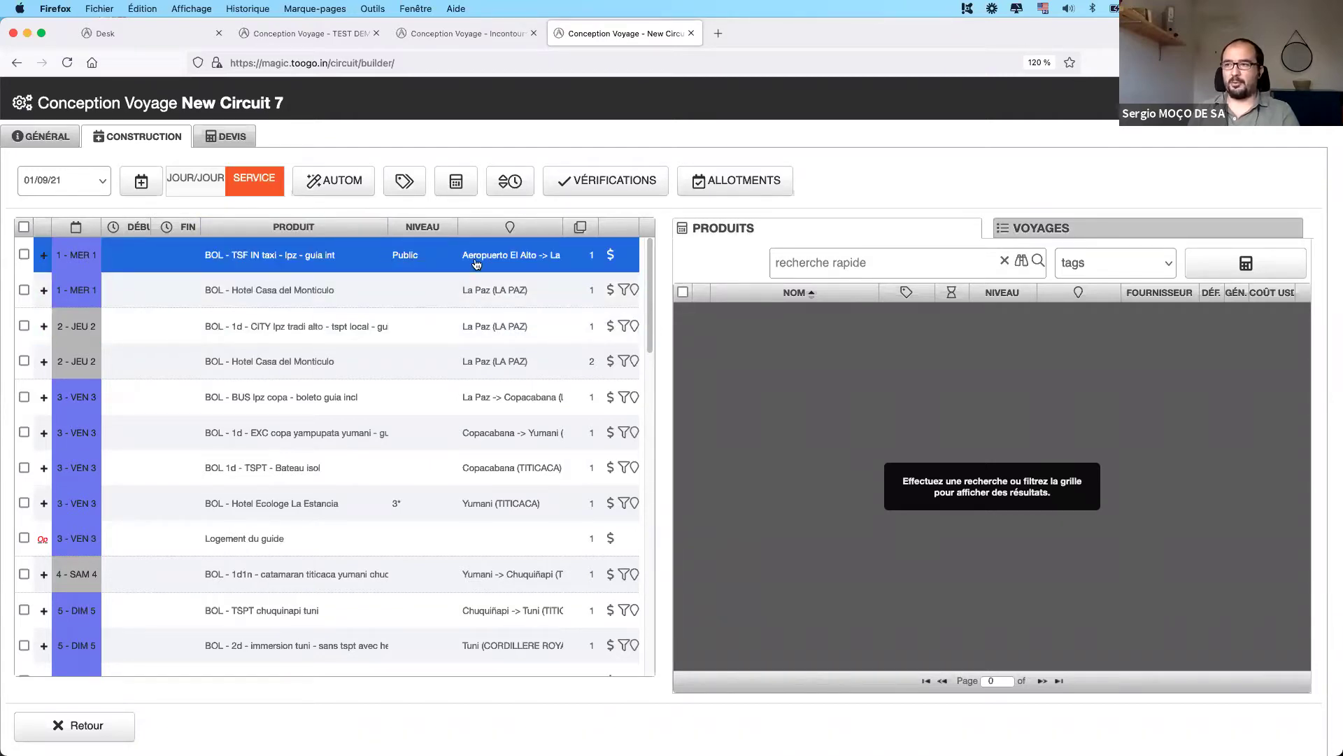
pyautogui.click(190, 184)
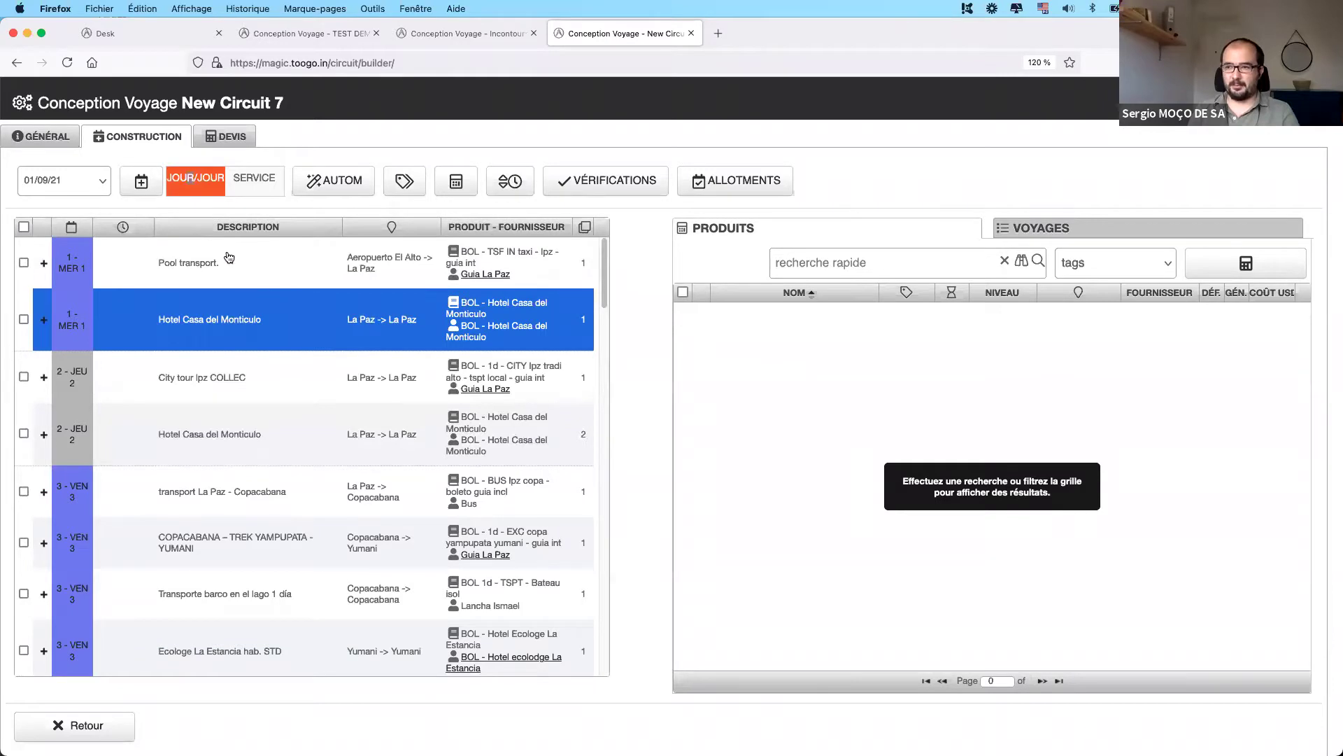
pyautogui.click(254, 181)
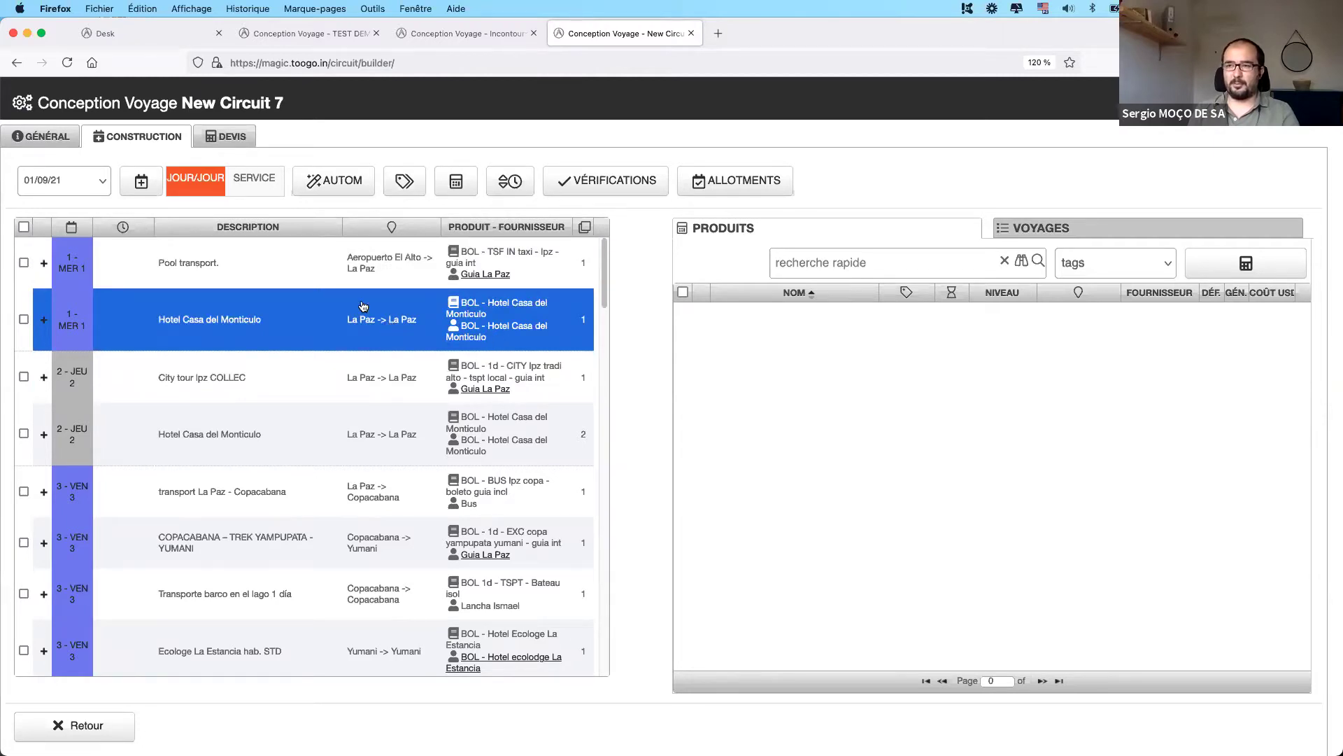
pyautogui.click(256, 183)
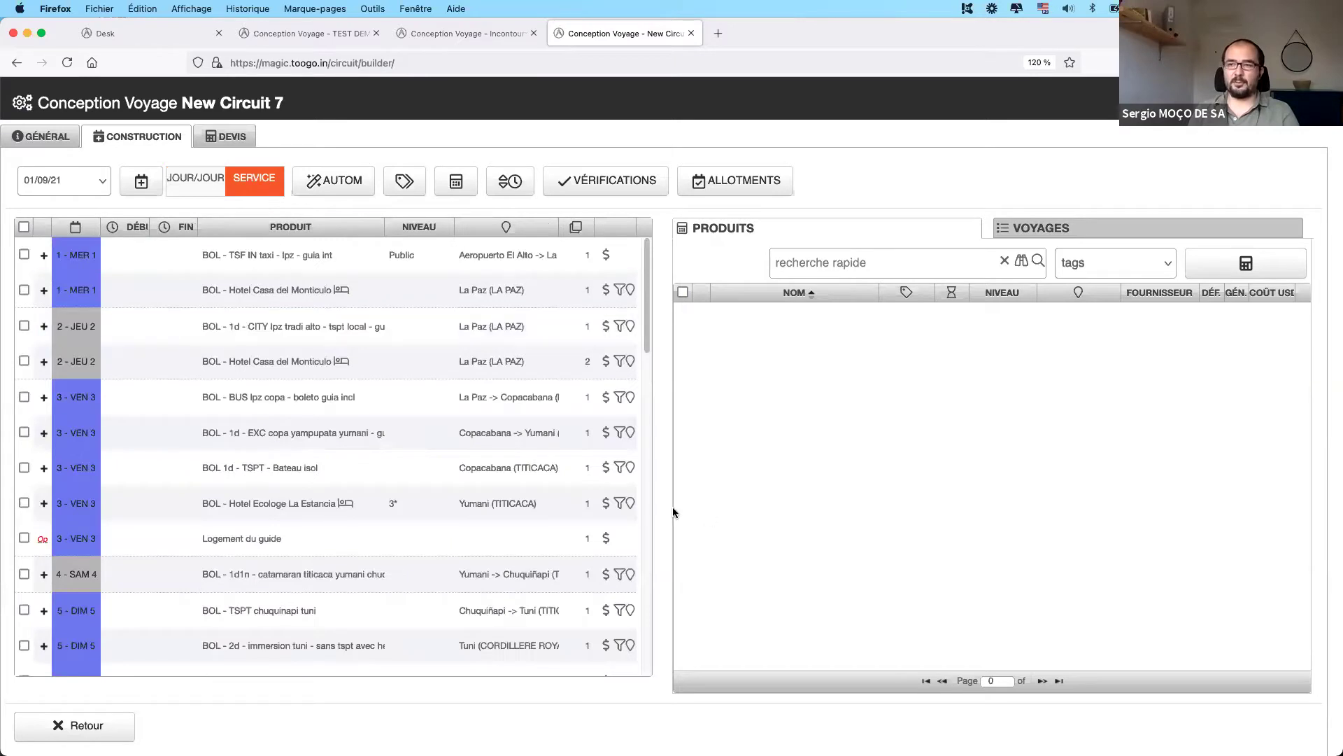
pyautogui.click(195, 184)
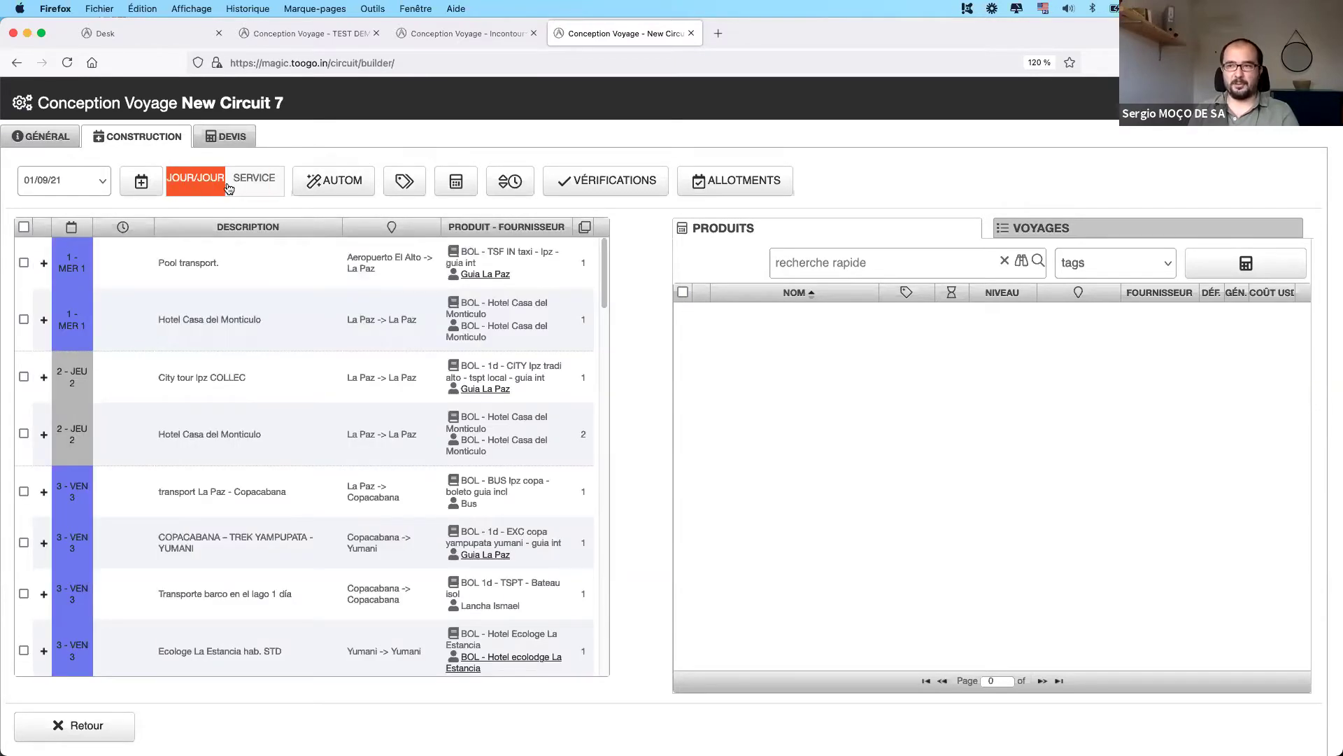
pyautogui.click(244, 184)
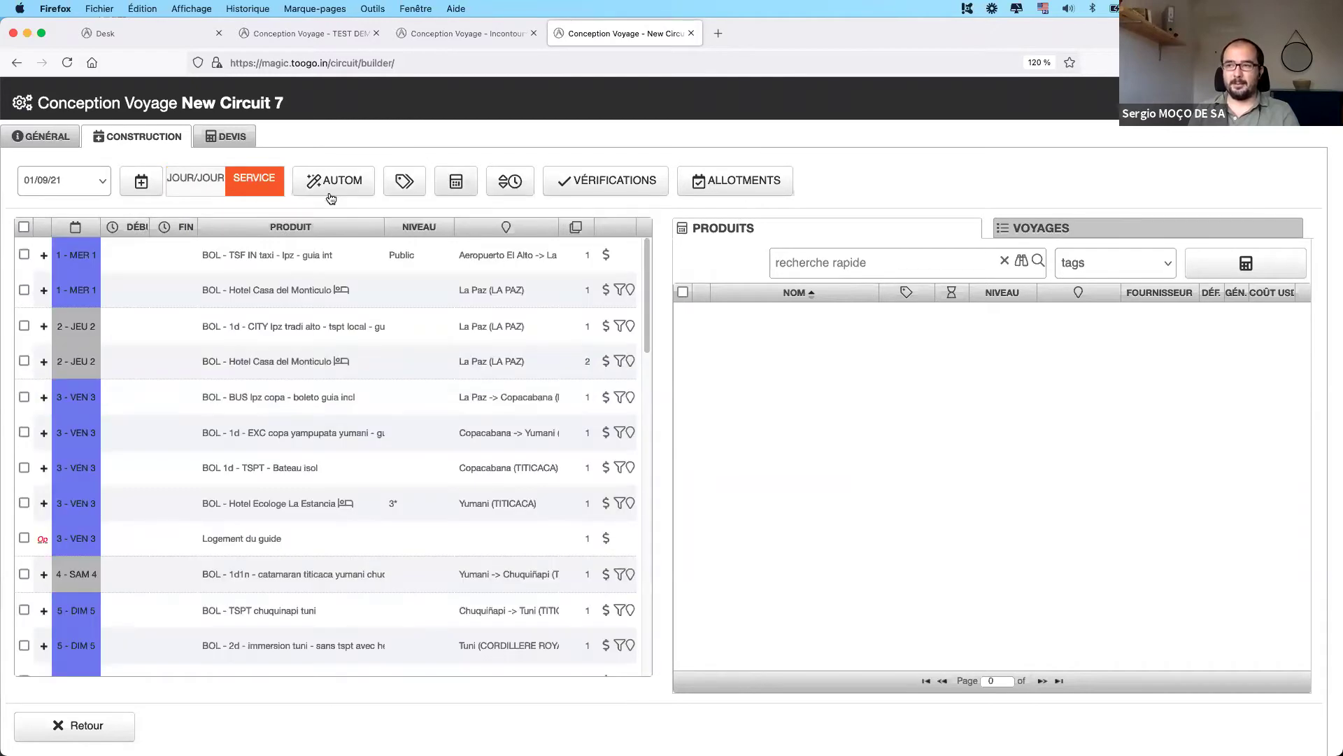
# - Open the Autom tool and look through its hotel, option, restaurant and guide settings
pyautogui.scroll(-1, 353, 308)
pyautogui.scroll(1, 354, 308)
pyautogui.click(330, 183)
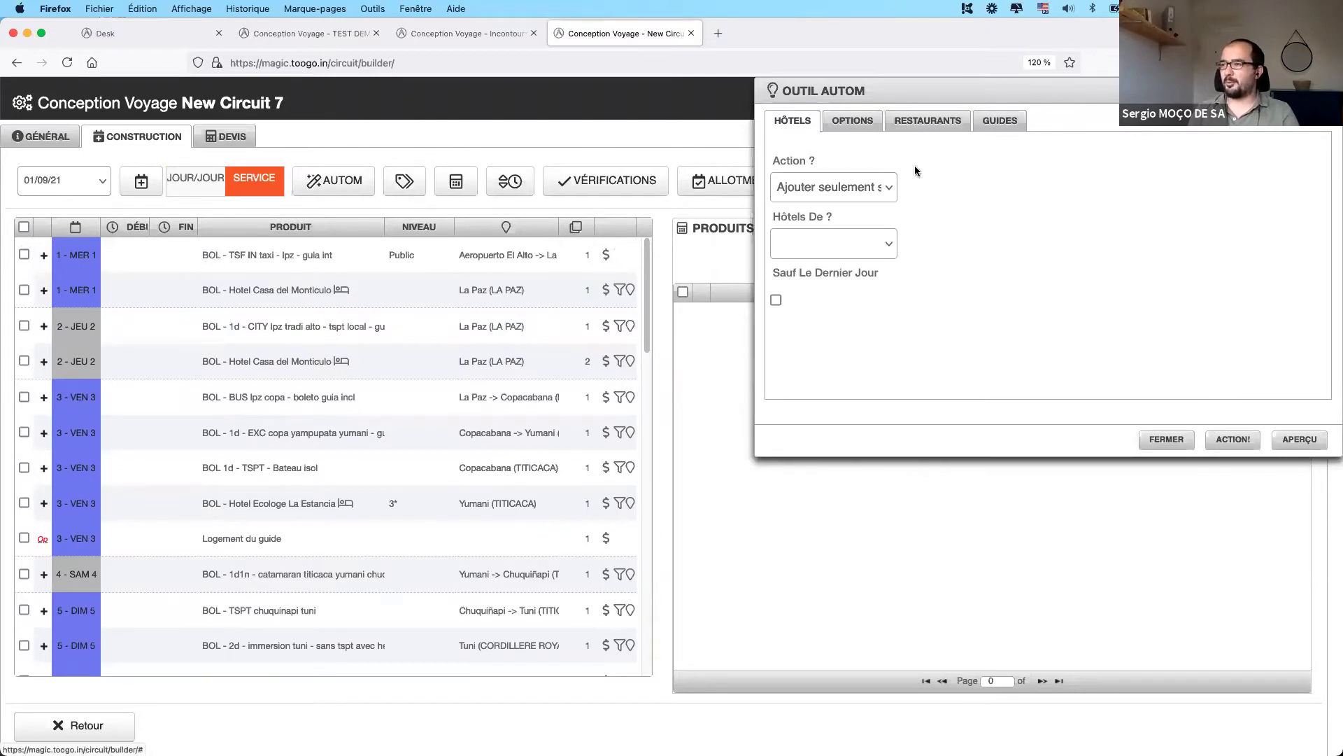
pyautogui.moveTo(1023, 97); pyautogui.dragTo(895, 134)
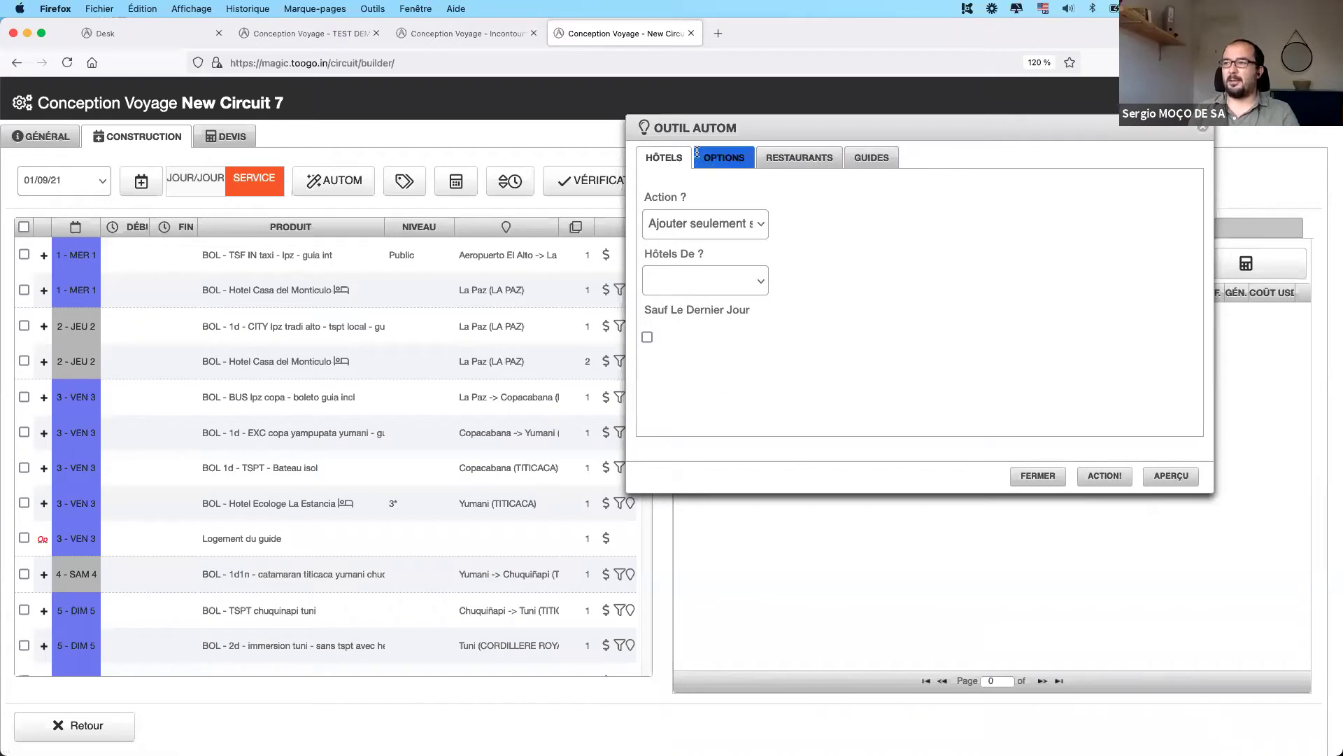
pyautogui.click(730, 160)
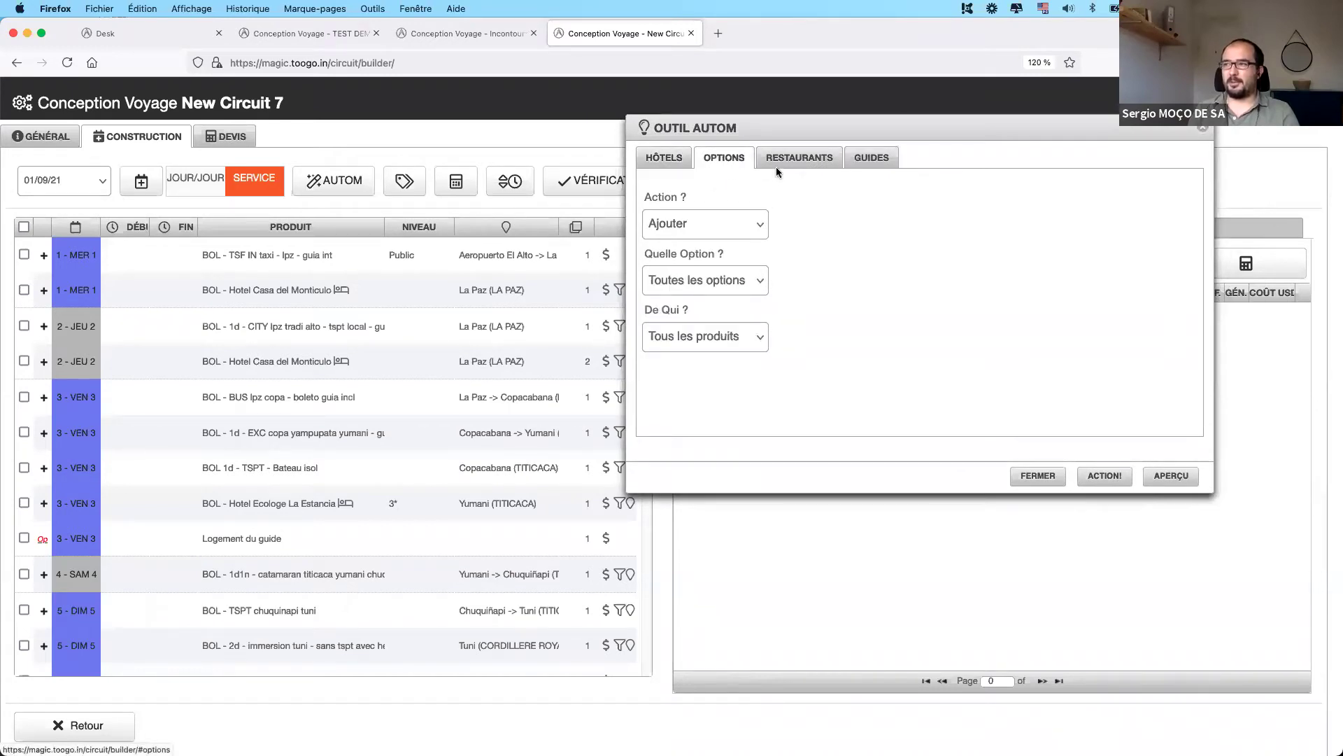
pyautogui.click(846, 168)
pyautogui.click(662, 158)
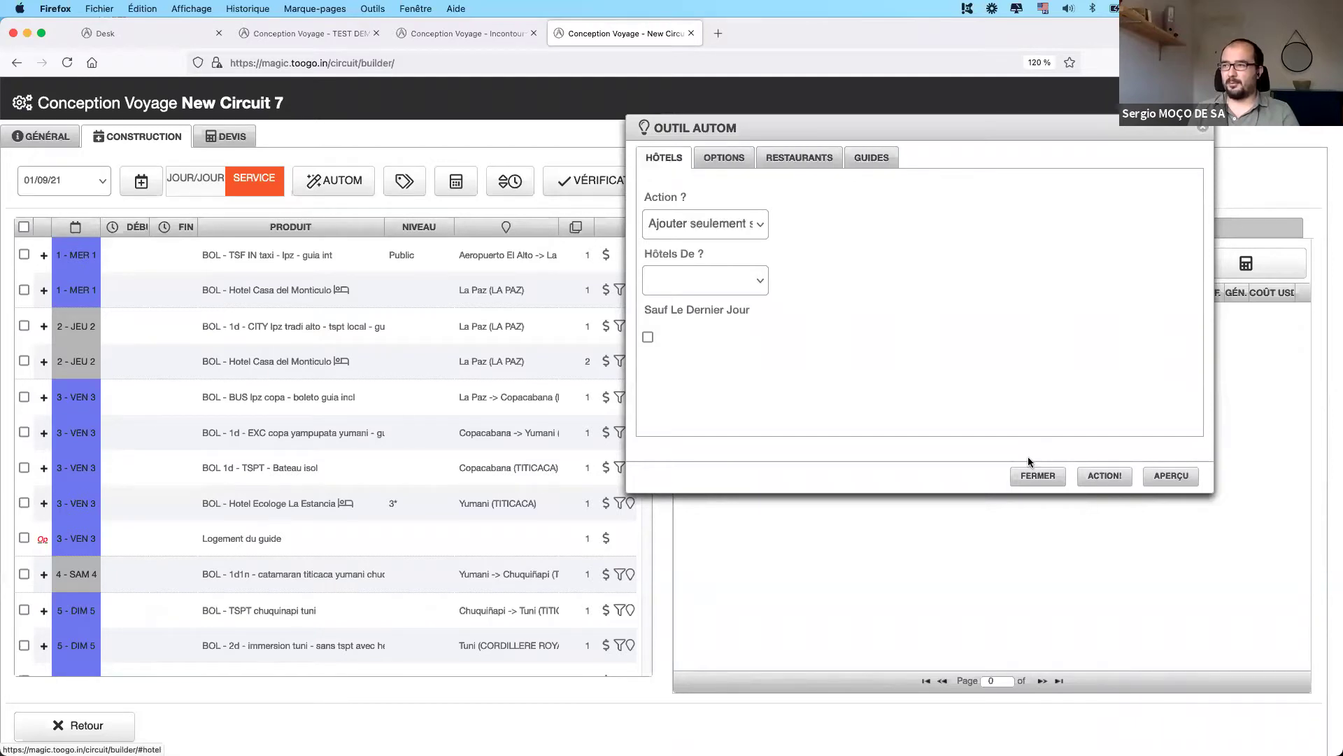
pyautogui.click(1036, 478)
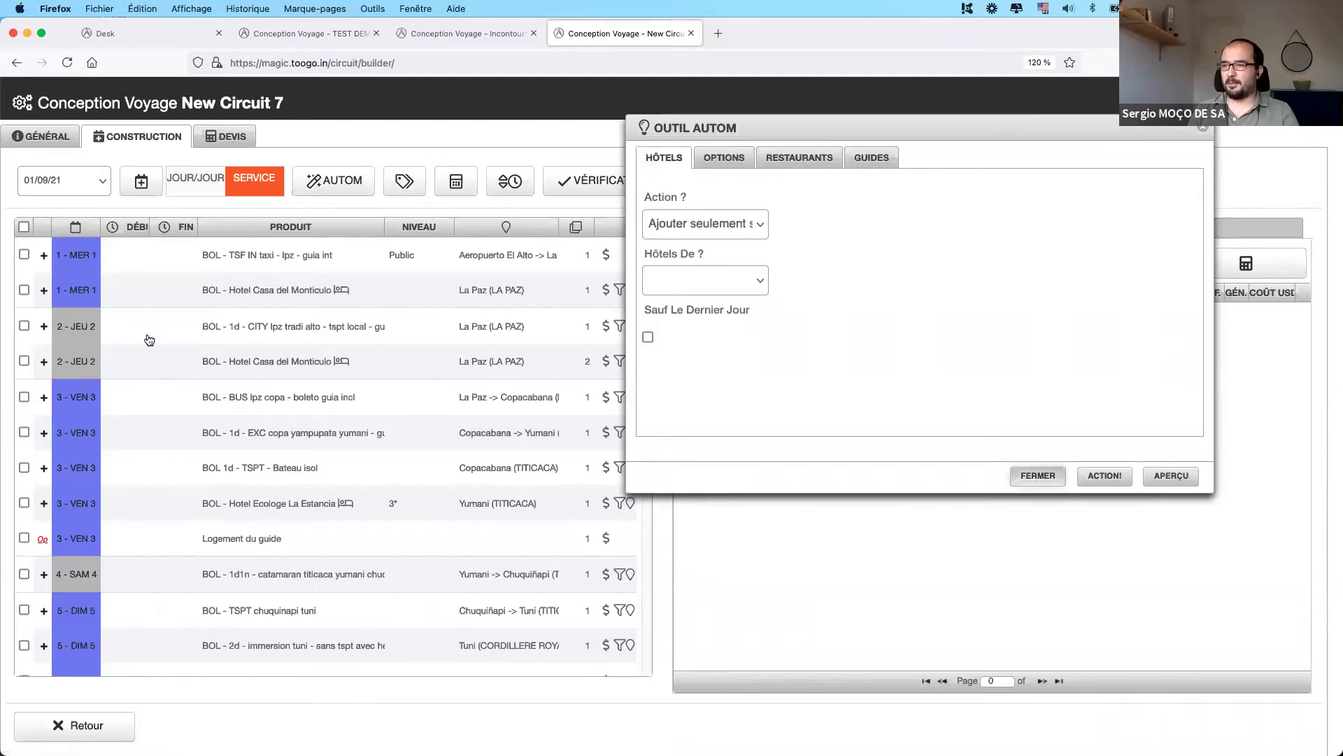
# - Select the hotels on days 1, 2, 3, 9, 11 and 12 of New Circuit 7 and delete them from the programme
pyautogui.click(24, 360)
pyautogui.scroll(-3, 35, 378)
pyautogui.click(23, 391)
pyautogui.scroll(-3, 65, 440)
pyautogui.scroll(-10, 64, 439)
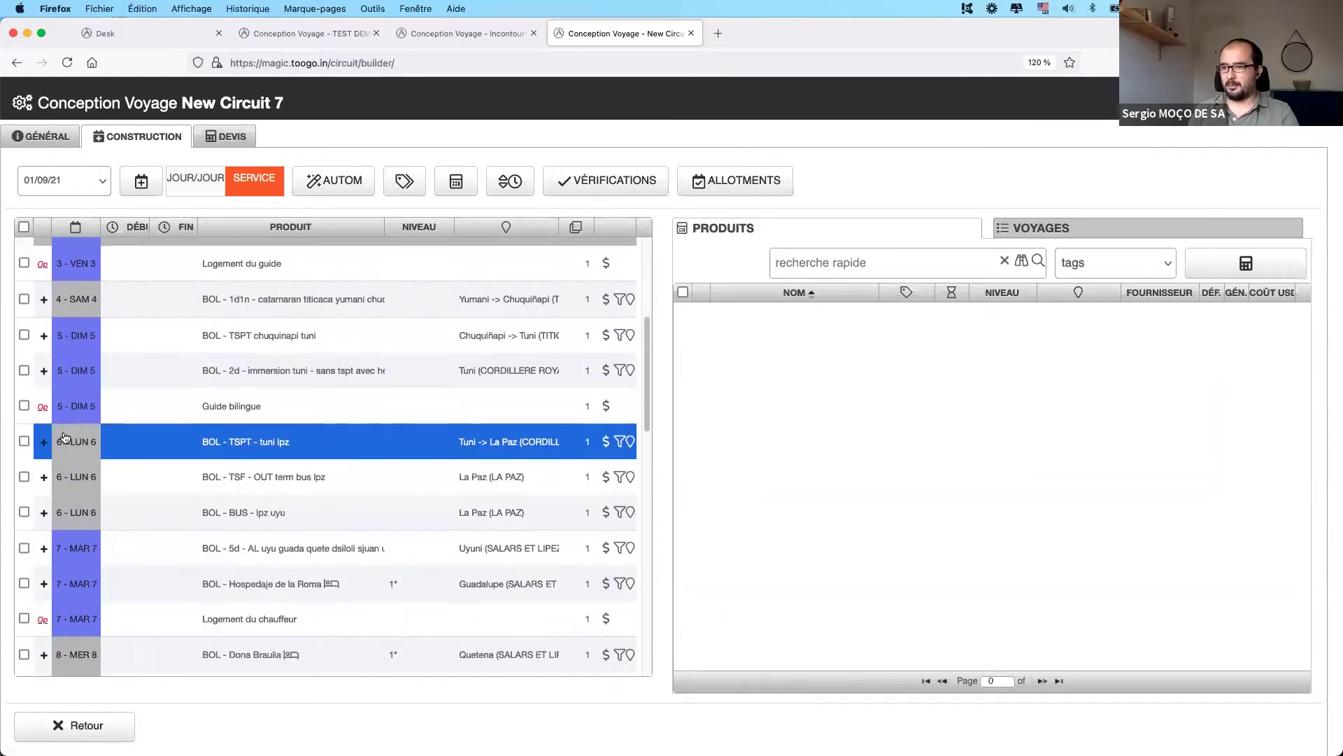
pyautogui.scroll(-4, 64, 438)
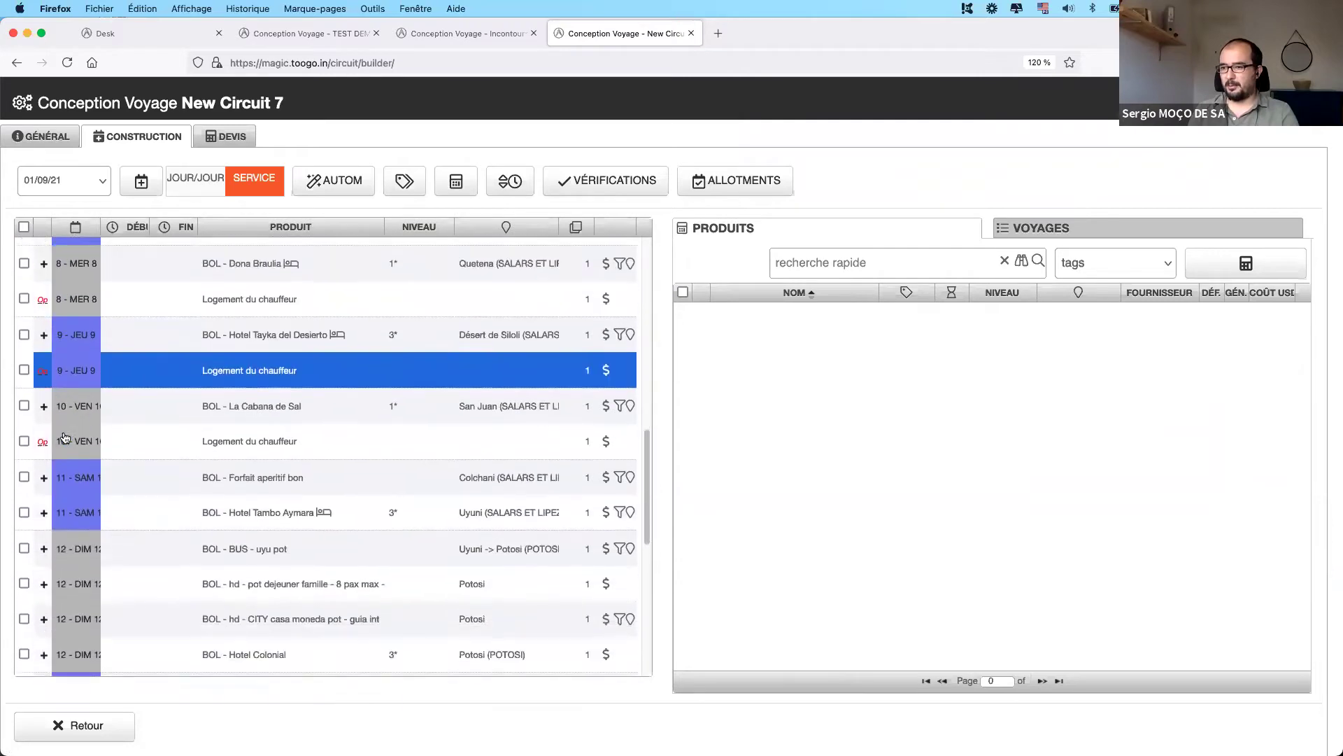
pyautogui.click(24, 320)
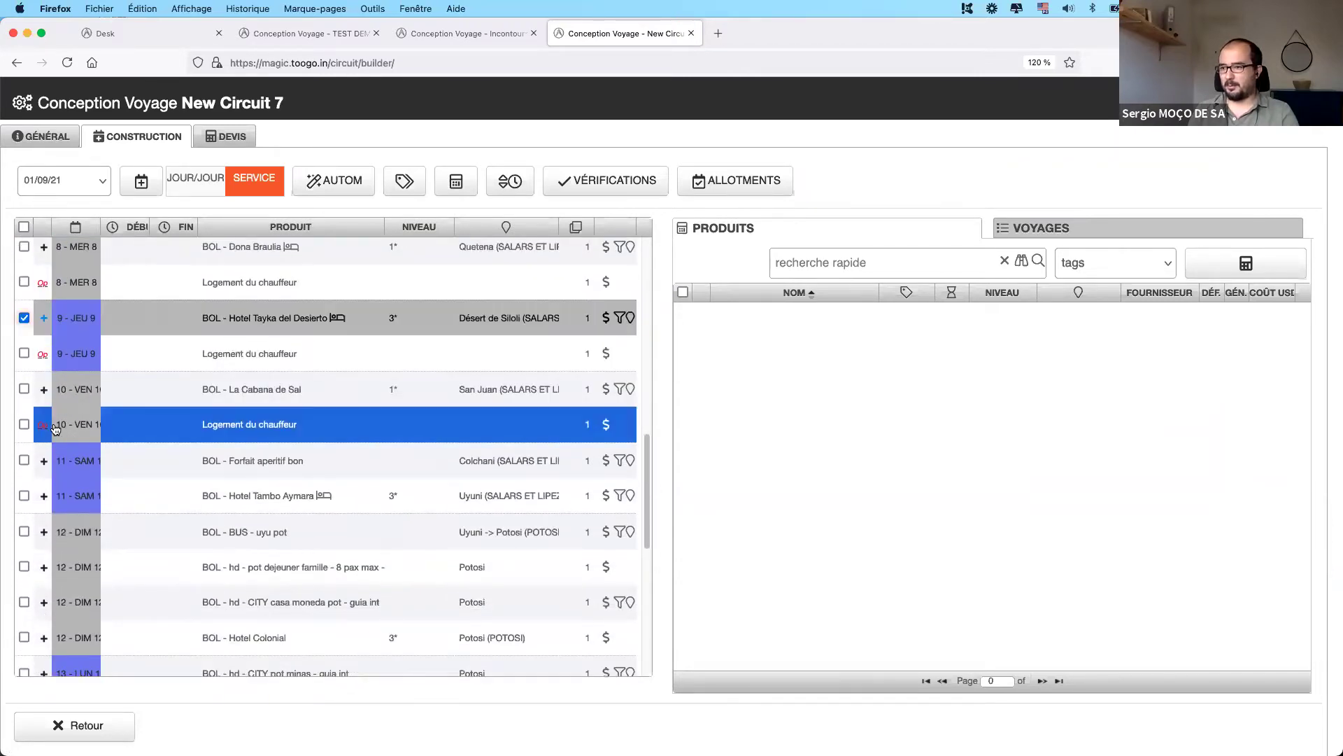
pyautogui.scroll(-2, 28, 392)
pyautogui.click(24, 440)
pyautogui.scroll(-5, 32, 448)
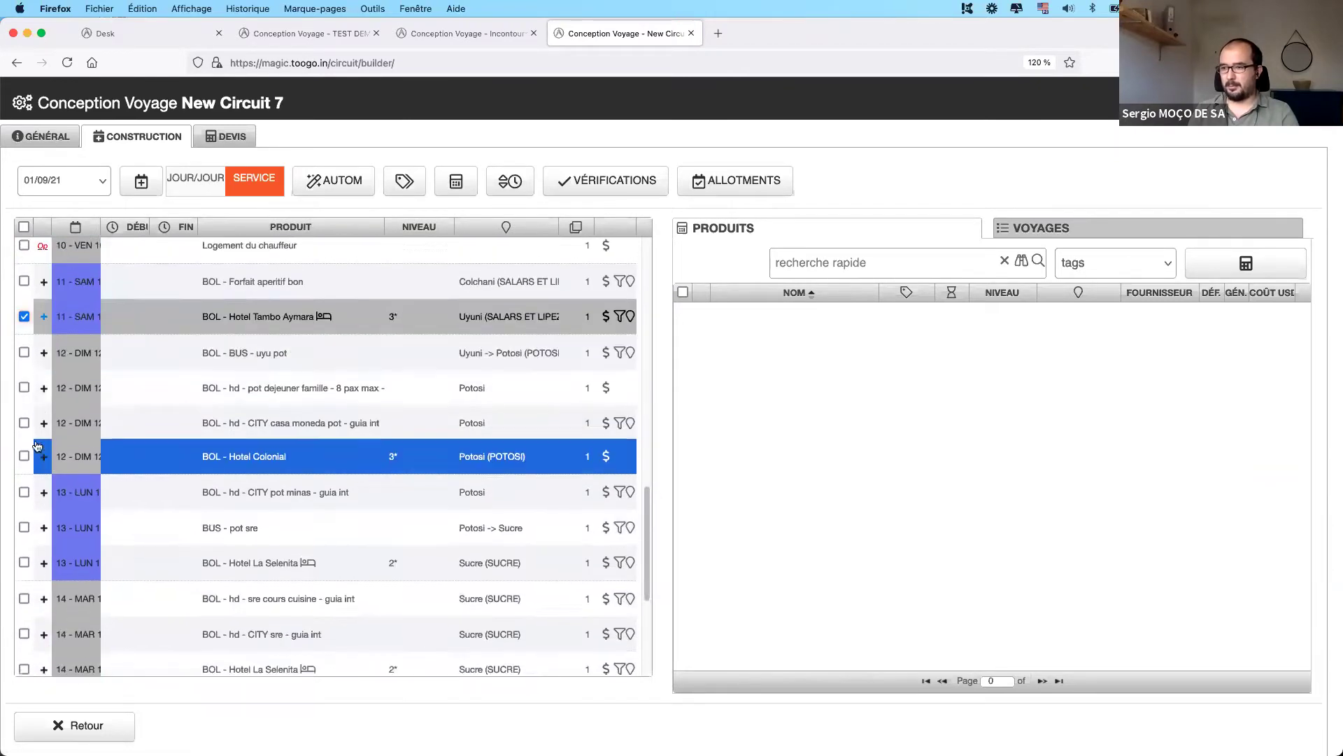
pyautogui.click(24, 391)
pyautogui.scroll(-6, 133, 405)
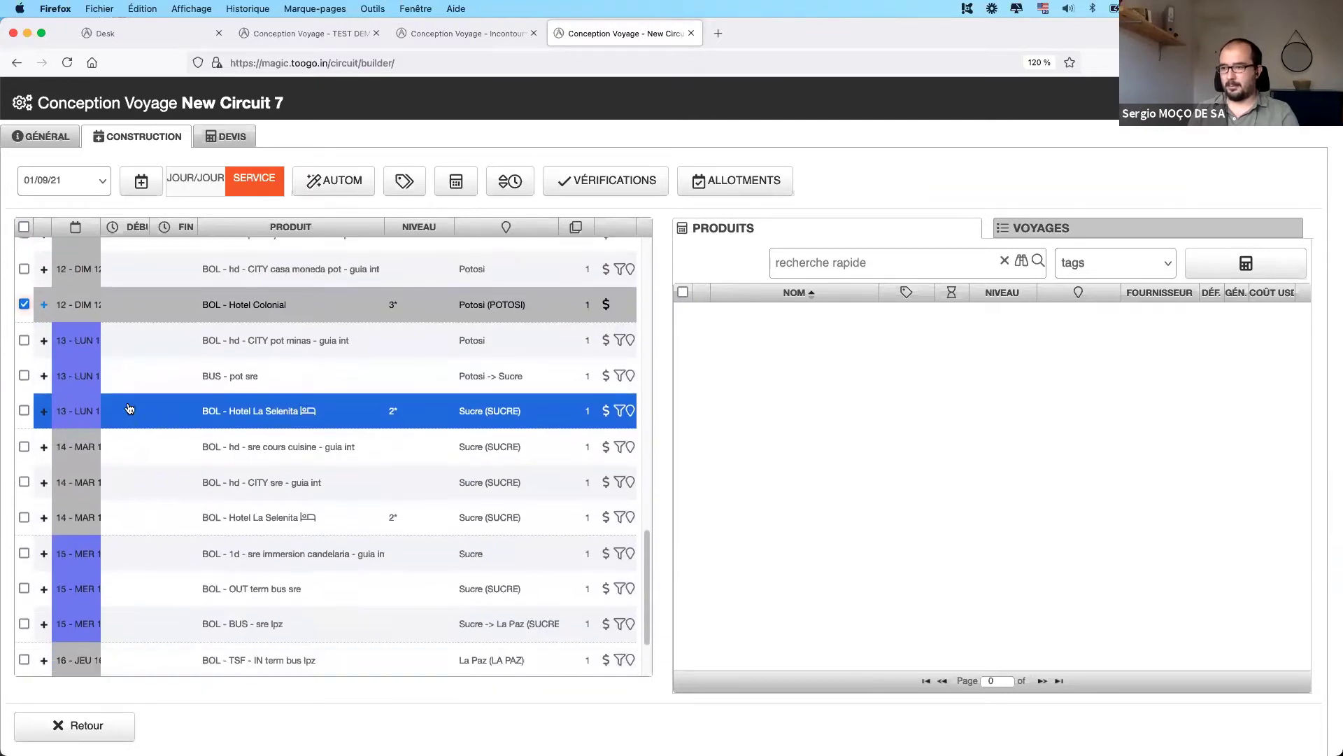
pyautogui.scroll(5, 178, 389)
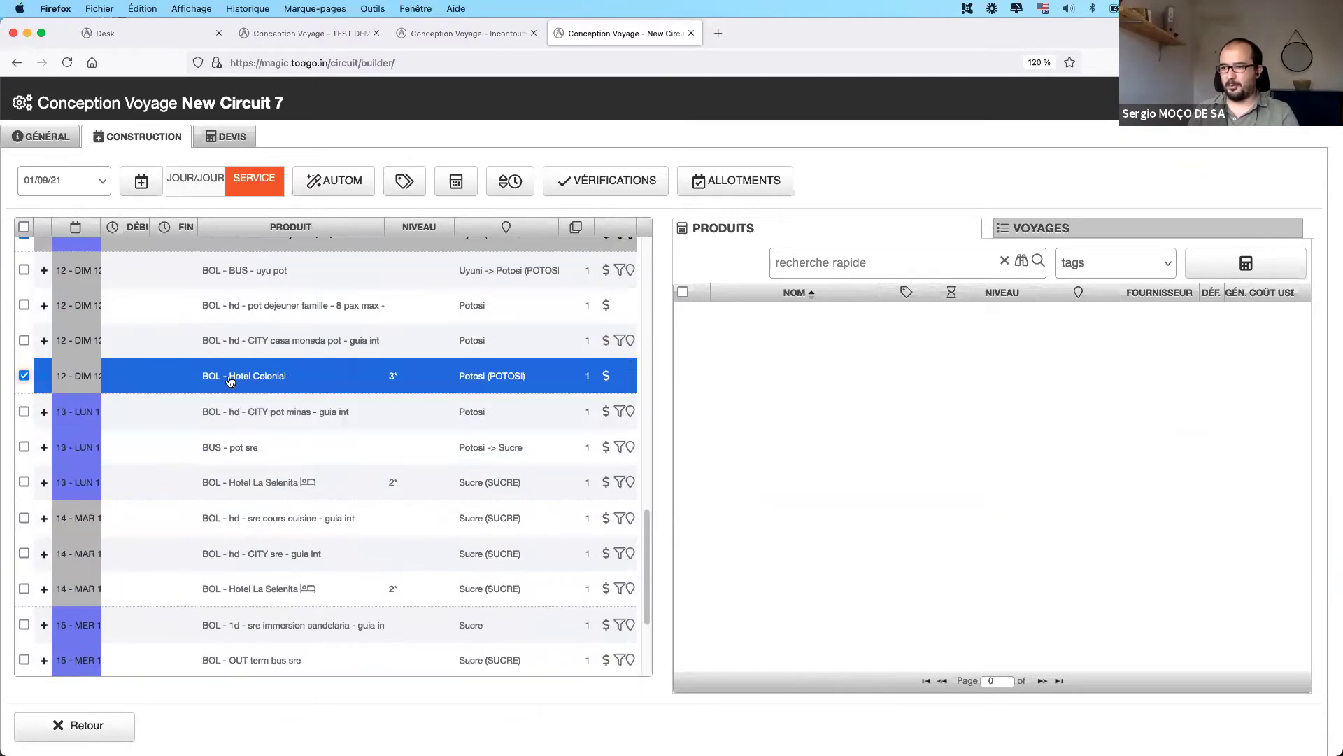
pyautogui.rightClick(228, 381)
pyautogui.click(287, 420)
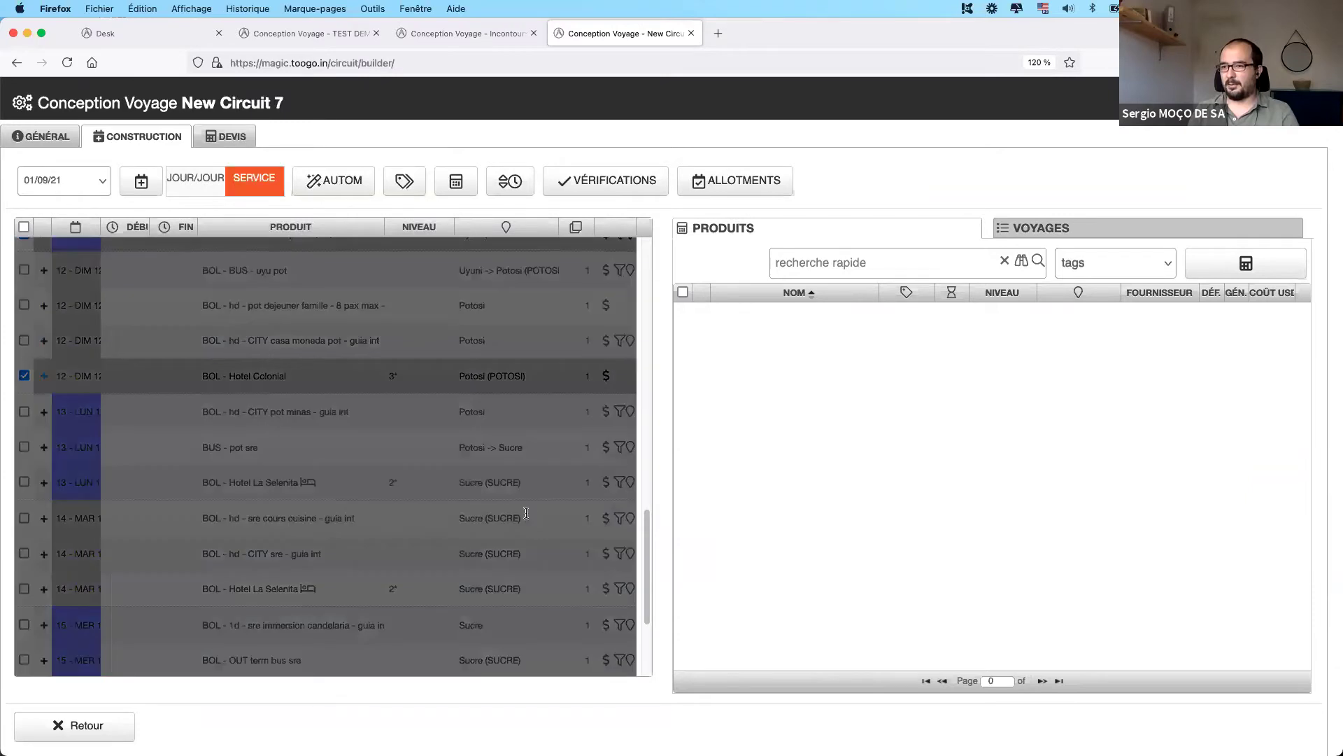
# - Set the Autom tool to add 3* hotels only where none exists, excluding the last day, and preview the proposed hotels
pyautogui.scroll(8, 434, 451)
pyautogui.scroll(10, 440, 445)
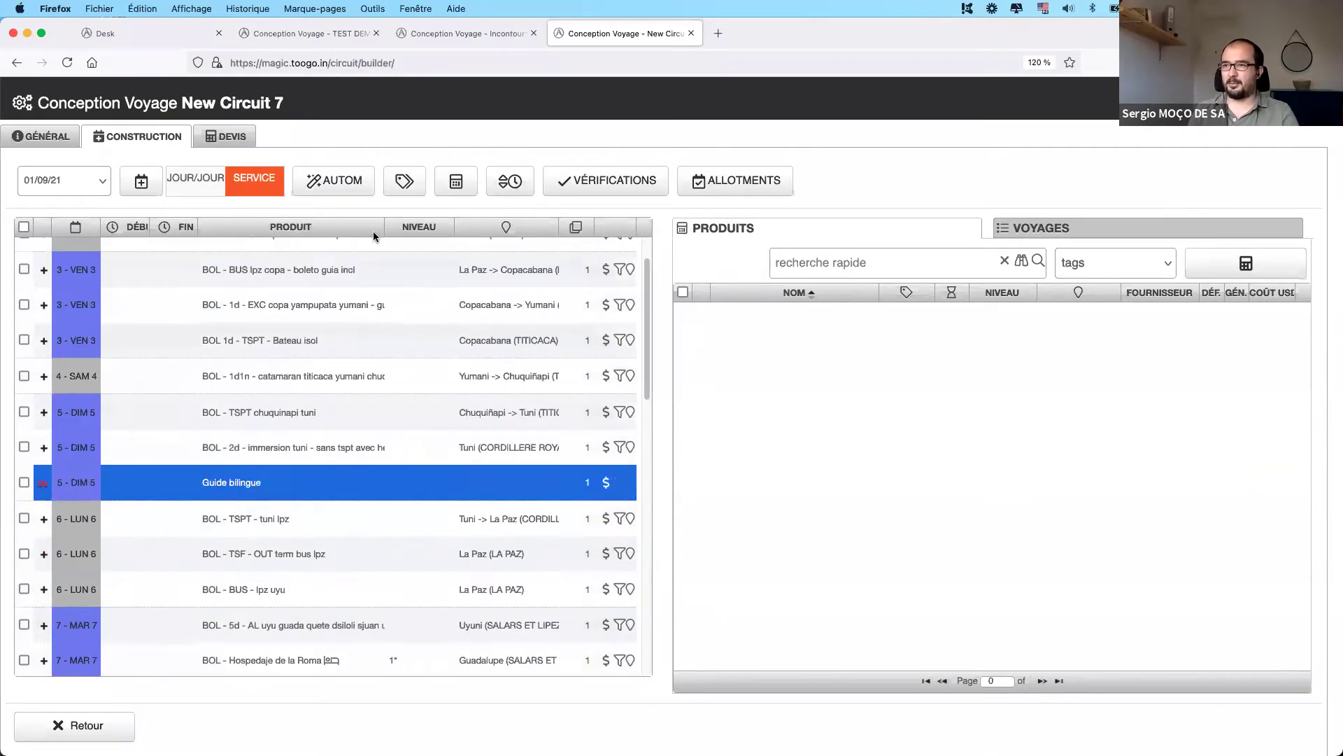
pyautogui.click(321, 182)
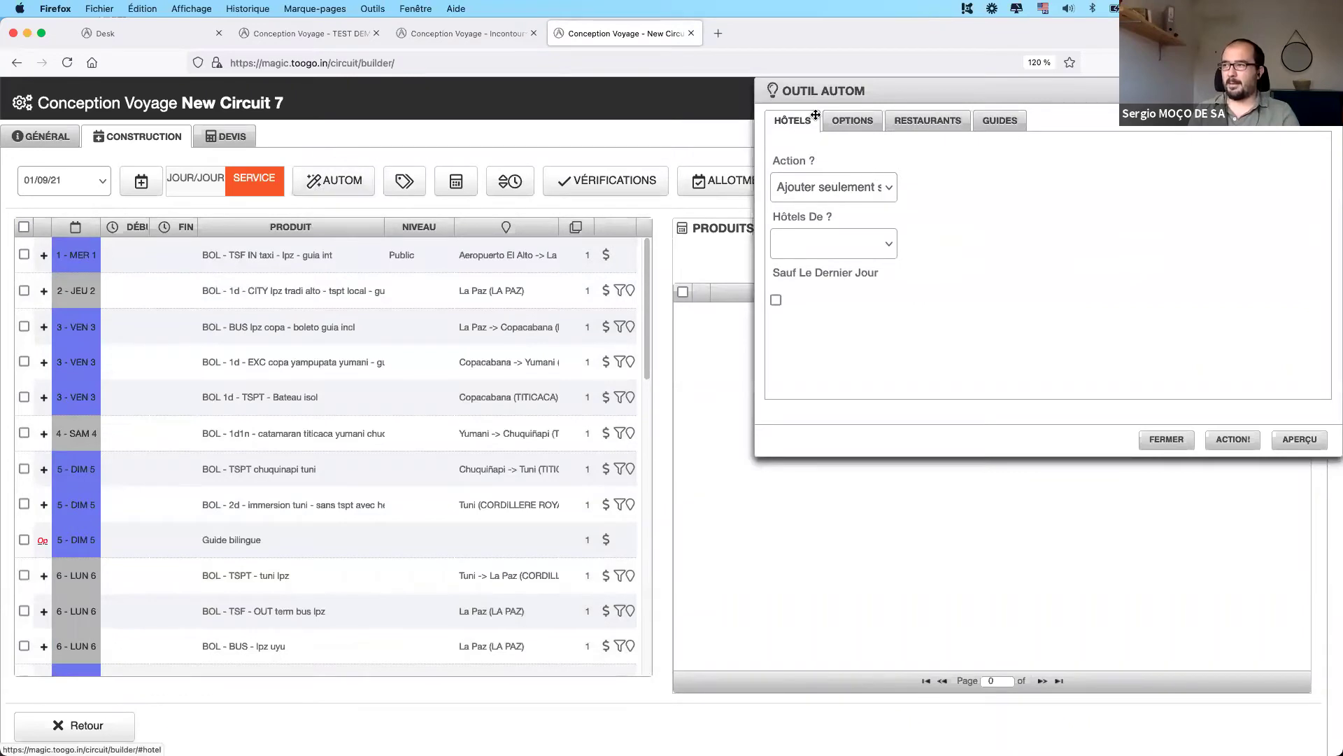
pyautogui.moveTo(848, 91); pyautogui.dragTo(370, 161)
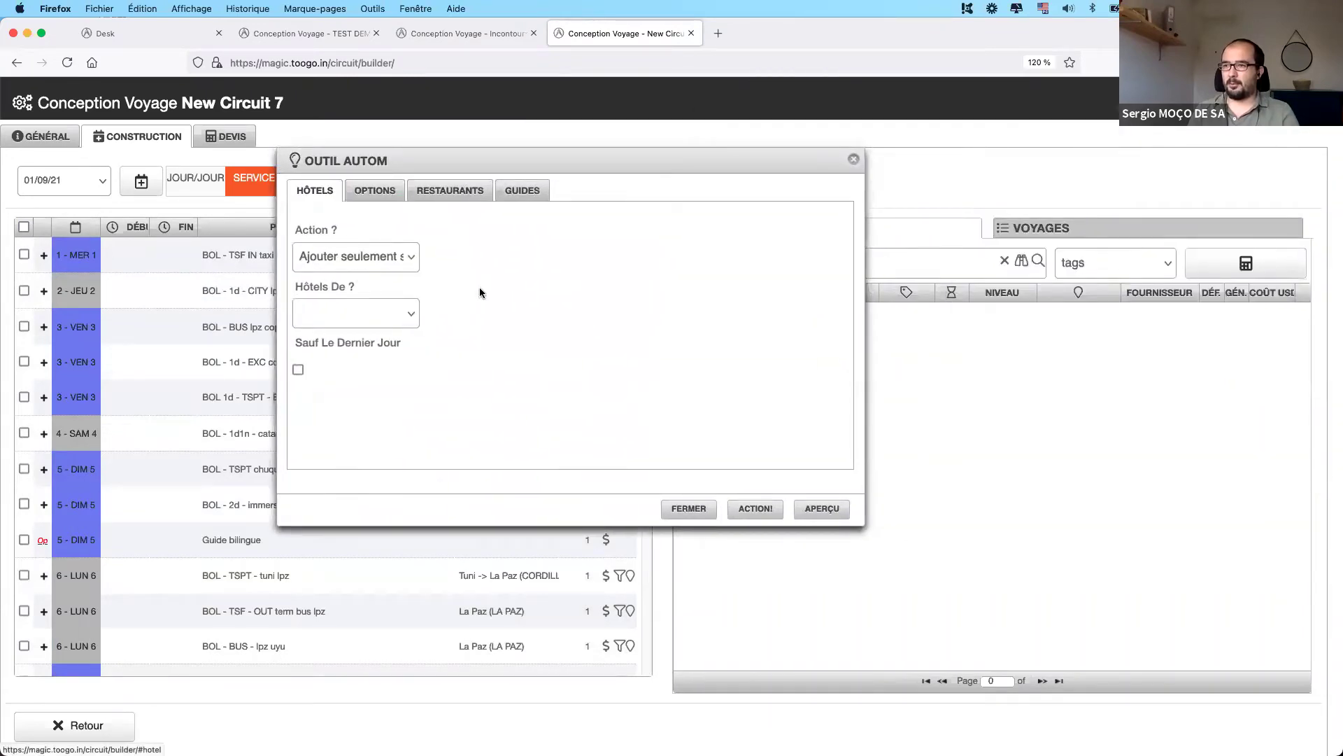
pyautogui.click(384, 259)
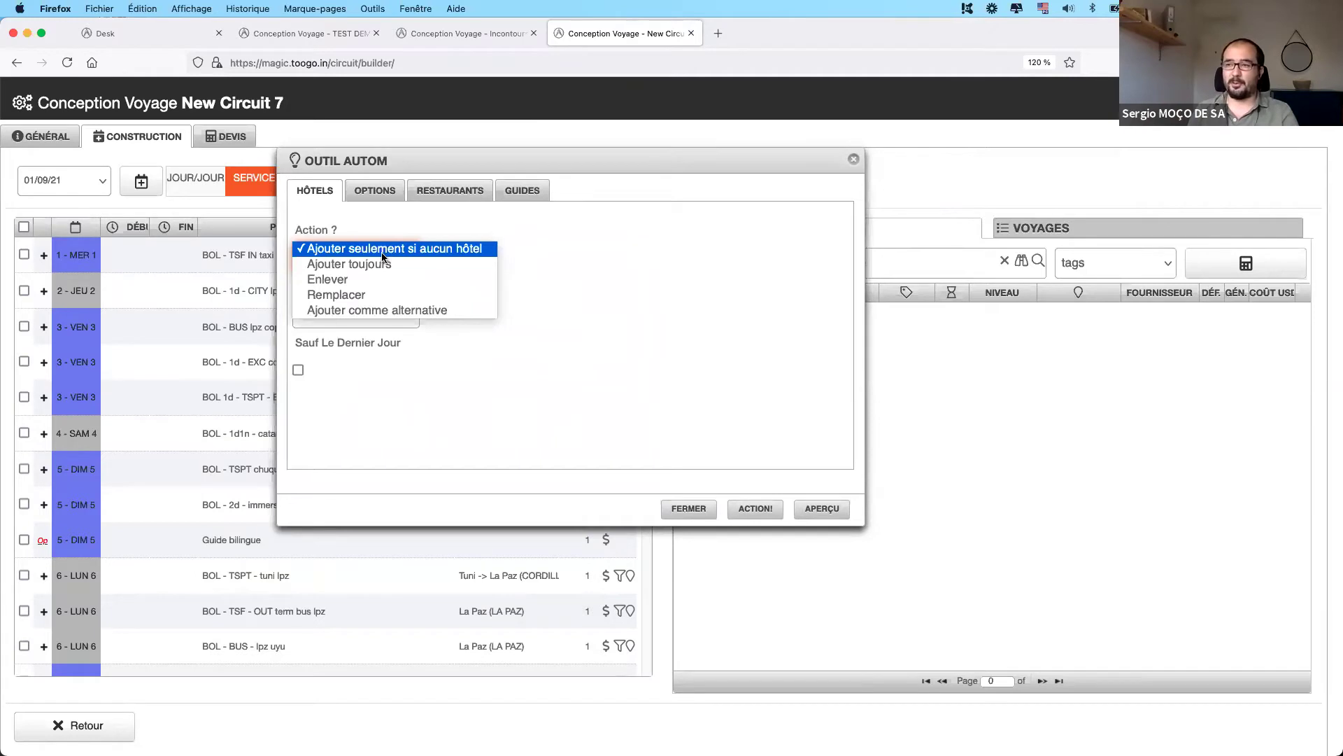
pyautogui.click(436, 320)
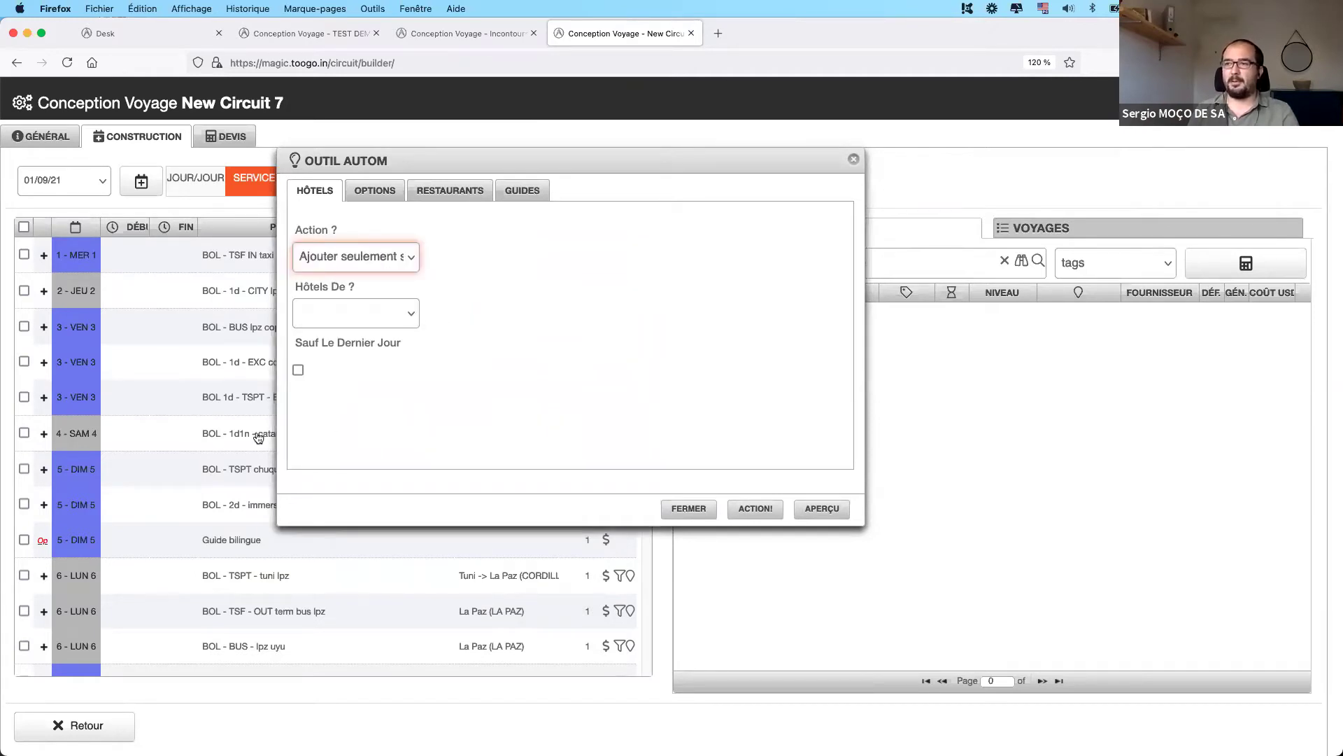
pyautogui.click(297, 370)
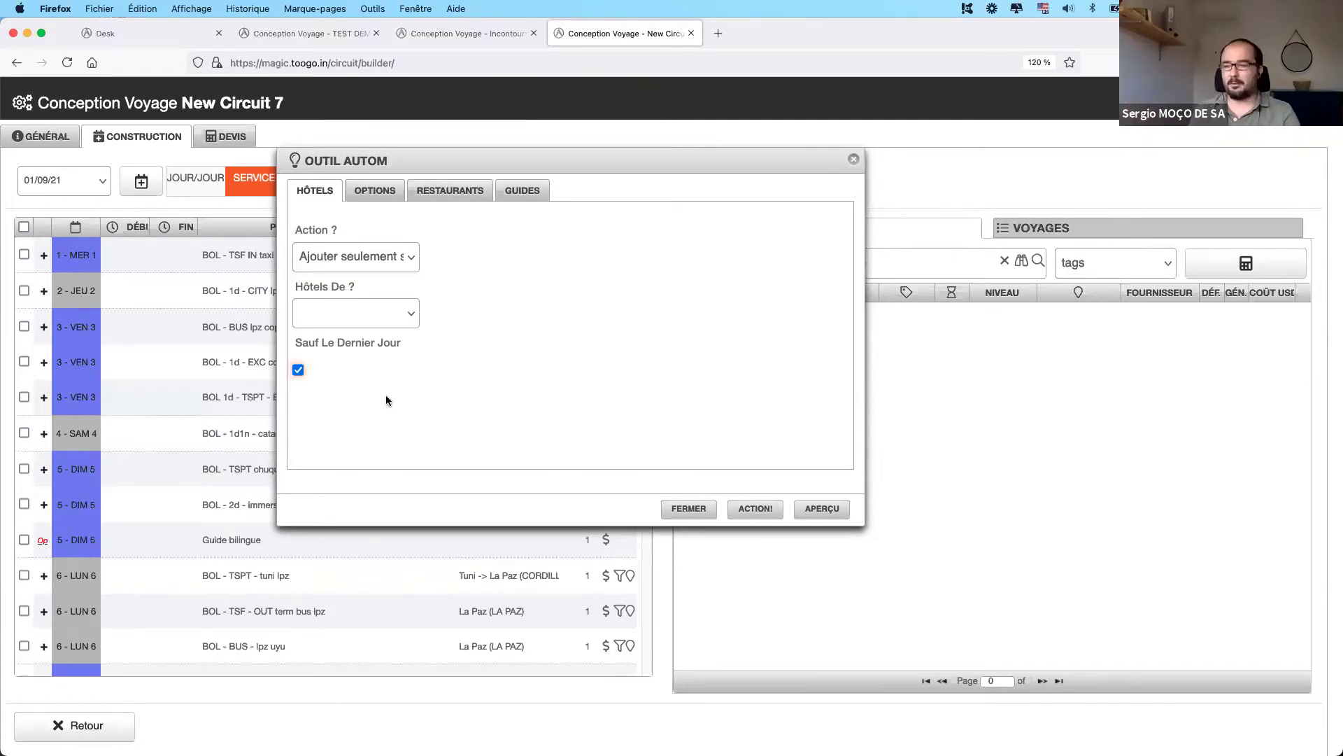
pyautogui.click(828, 515)
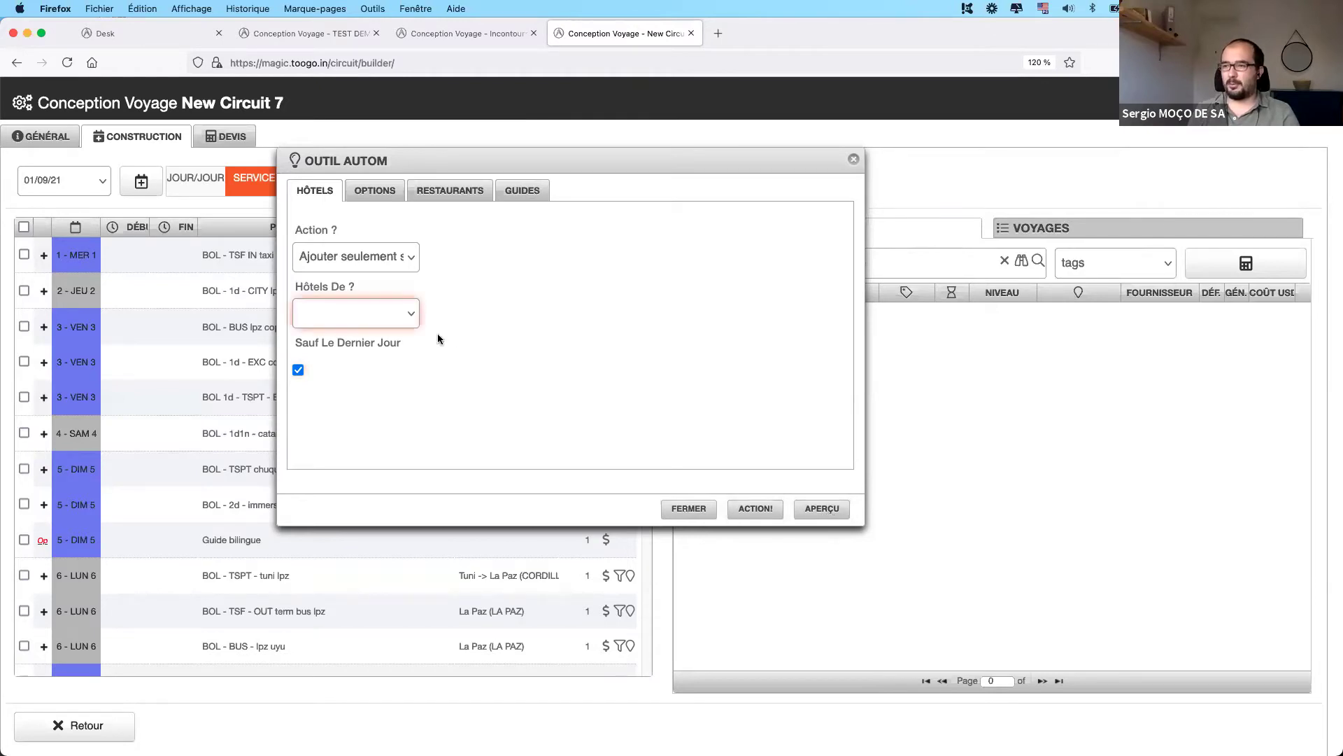
pyautogui.click(387, 313)
pyautogui.click(389, 382)
pyautogui.click(818, 516)
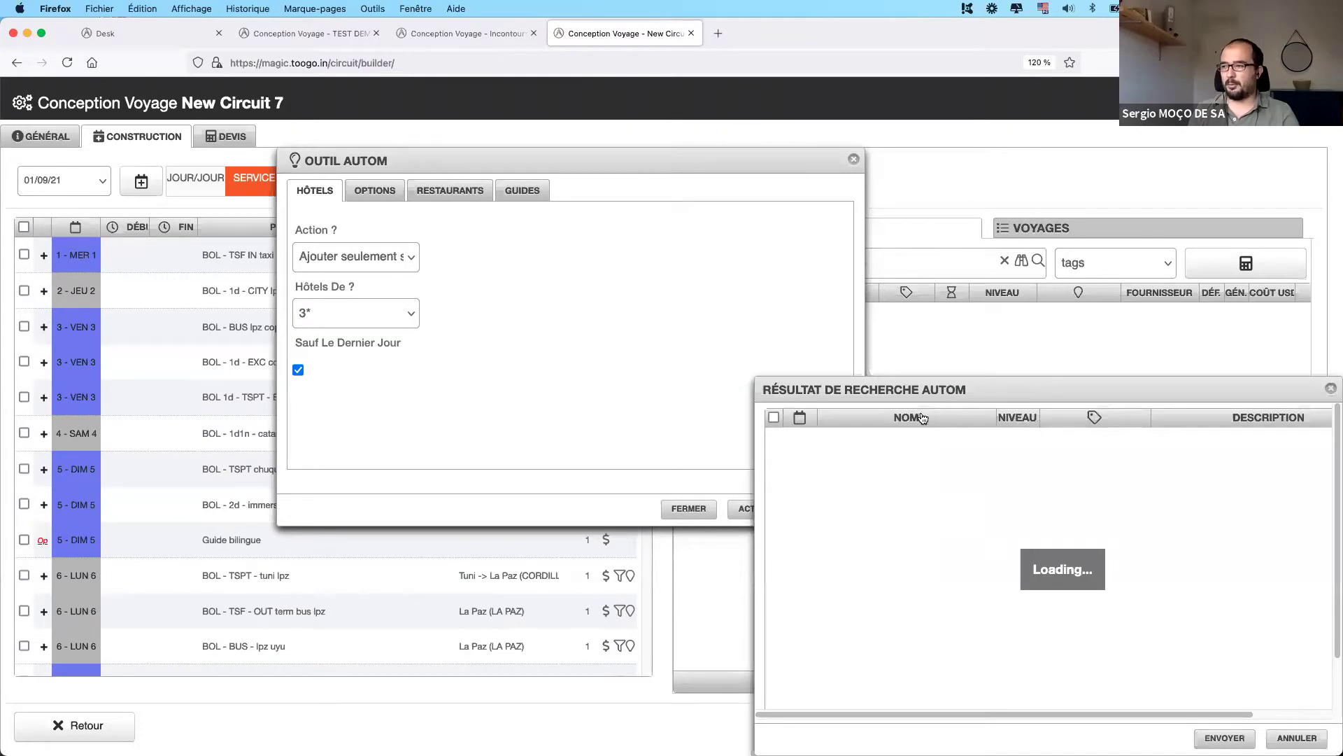
# - Review the hotels proposed by the Autom search, select all of them and insert them into the programme
pyautogui.click(509, 348)
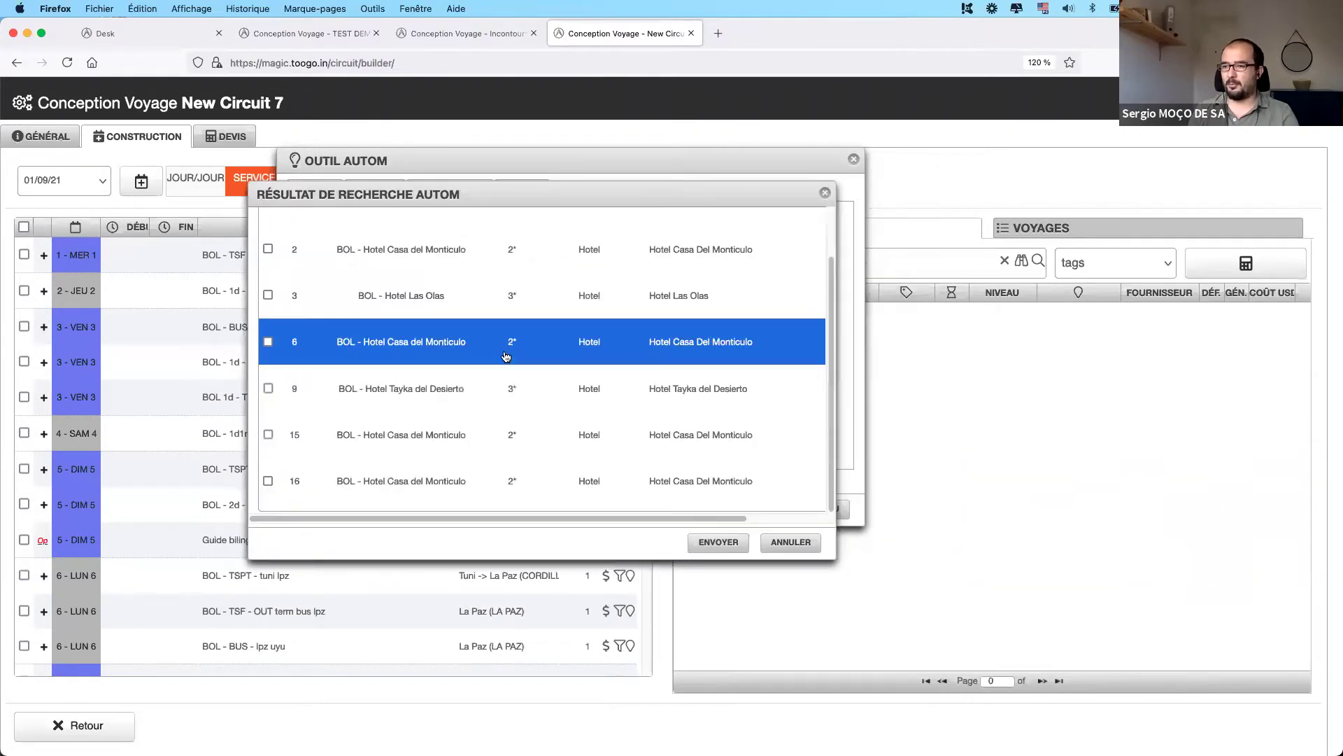
pyautogui.scroll(-1, 564, 363)
pyautogui.scroll(1, 560, 349)
pyautogui.scroll(-1, 557, 348)
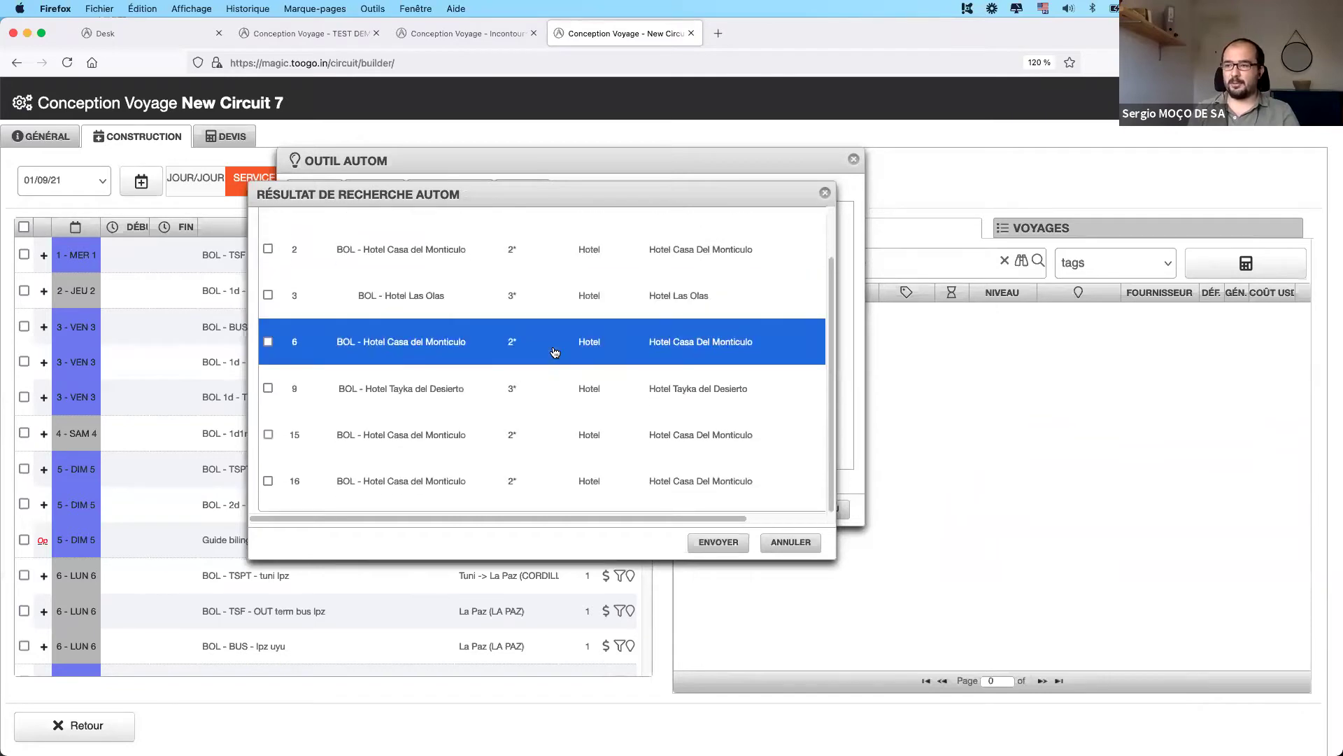
pyautogui.scroll(1, 448, 332)
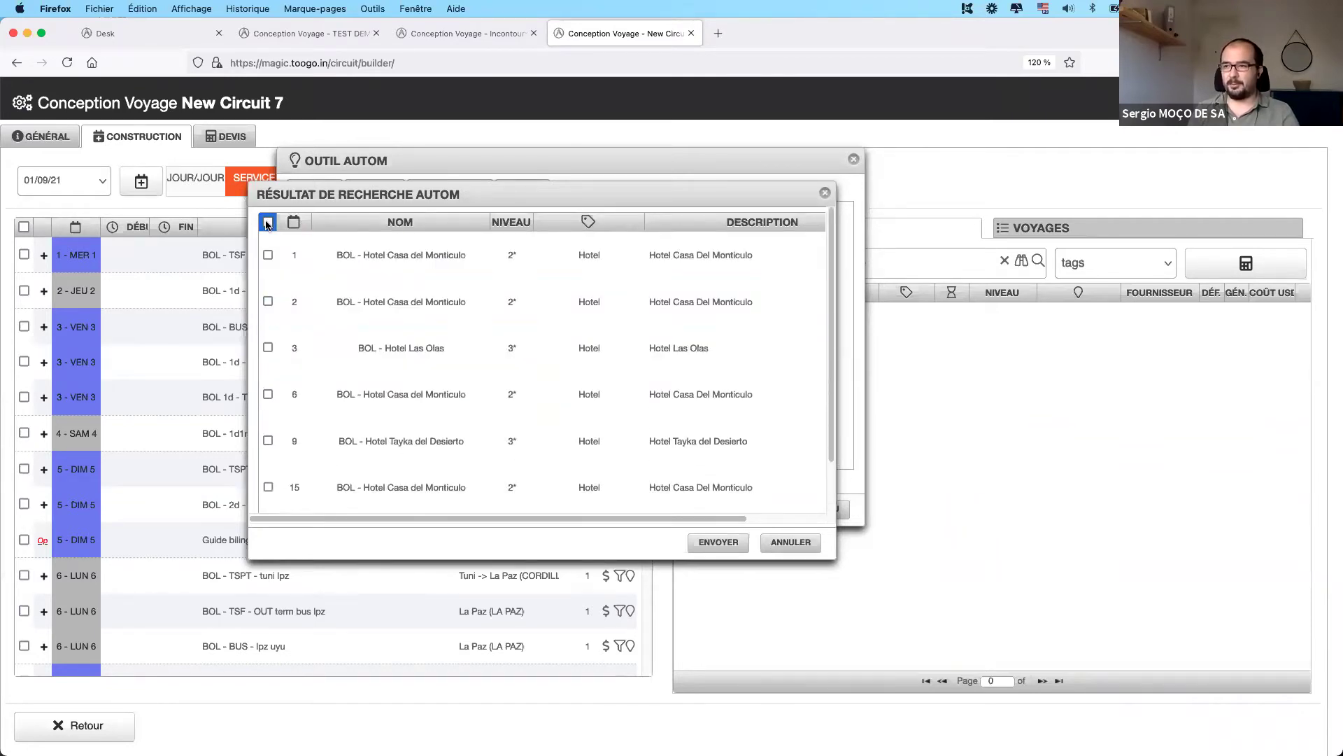
pyautogui.scroll(-1, 360, 291)
pyautogui.scroll(1, 279, 256)
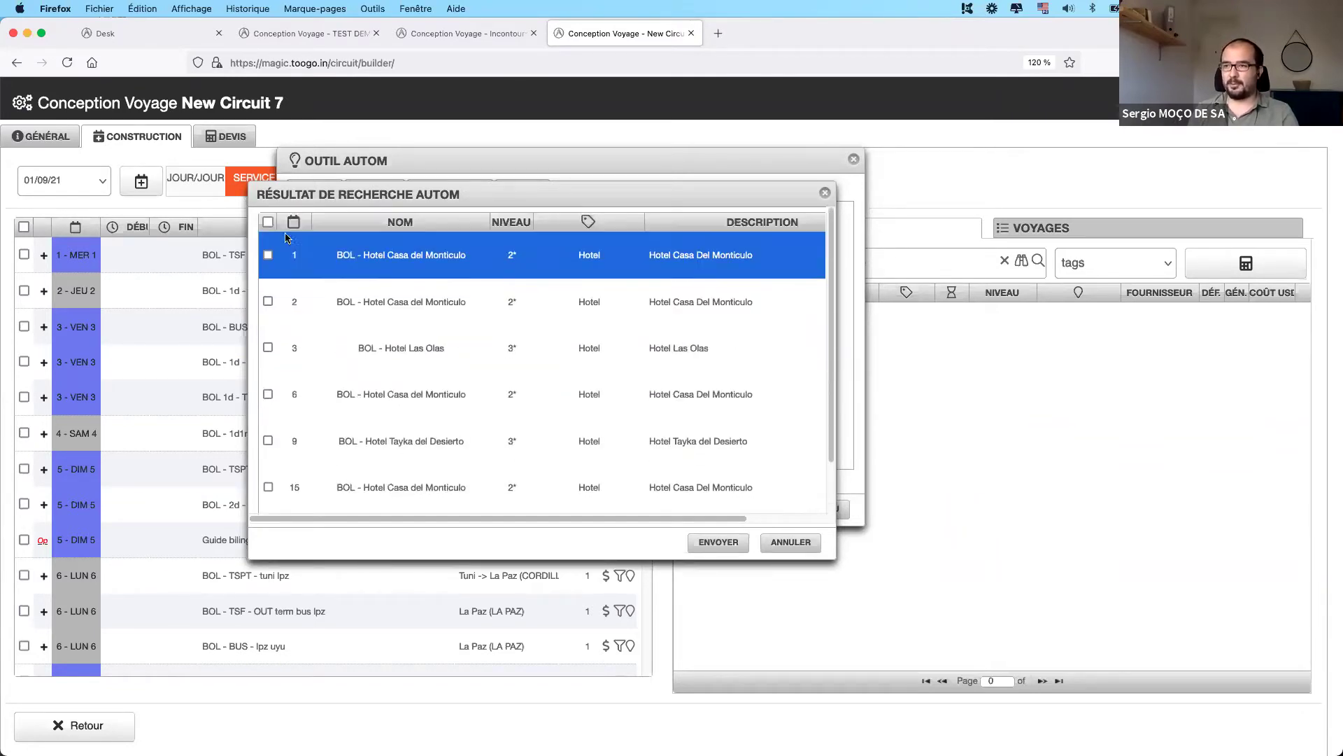
pyautogui.click(269, 223)
pyautogui.scroll(-2, 531, 378)
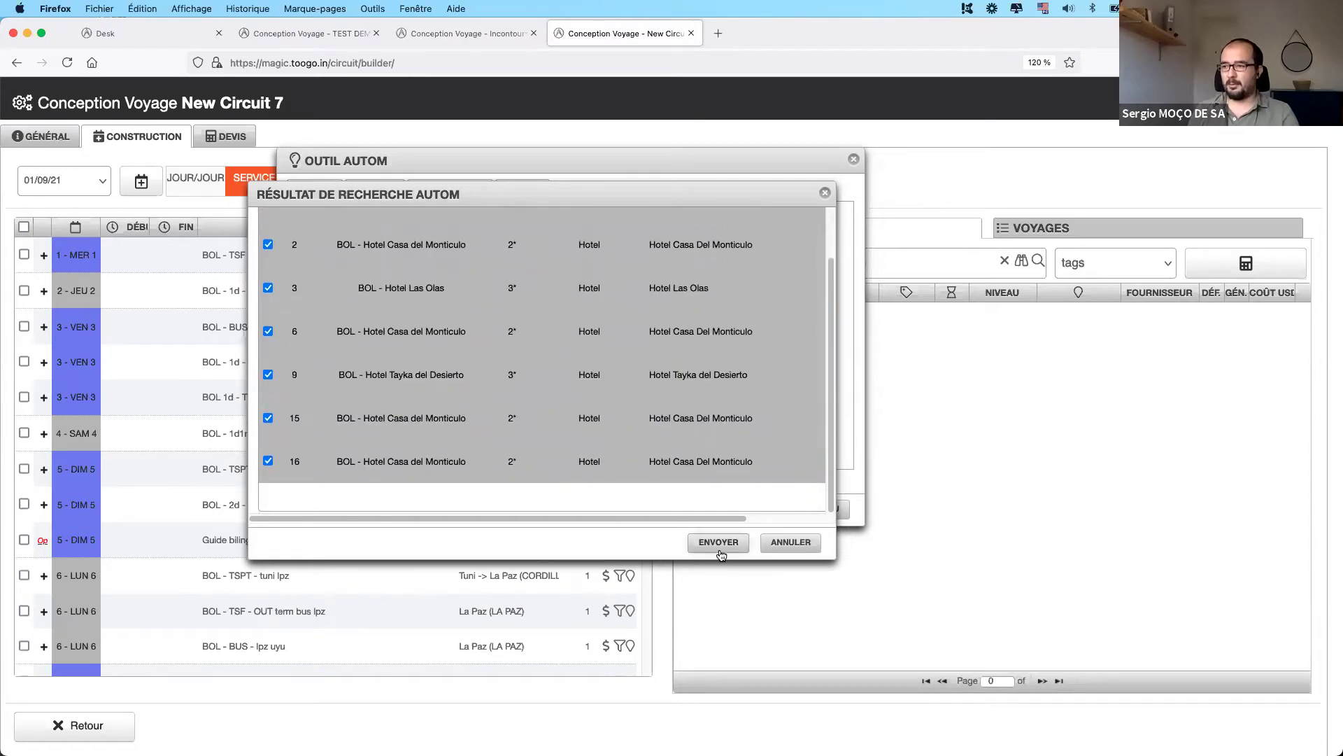
pyautogui.click(720, 543)
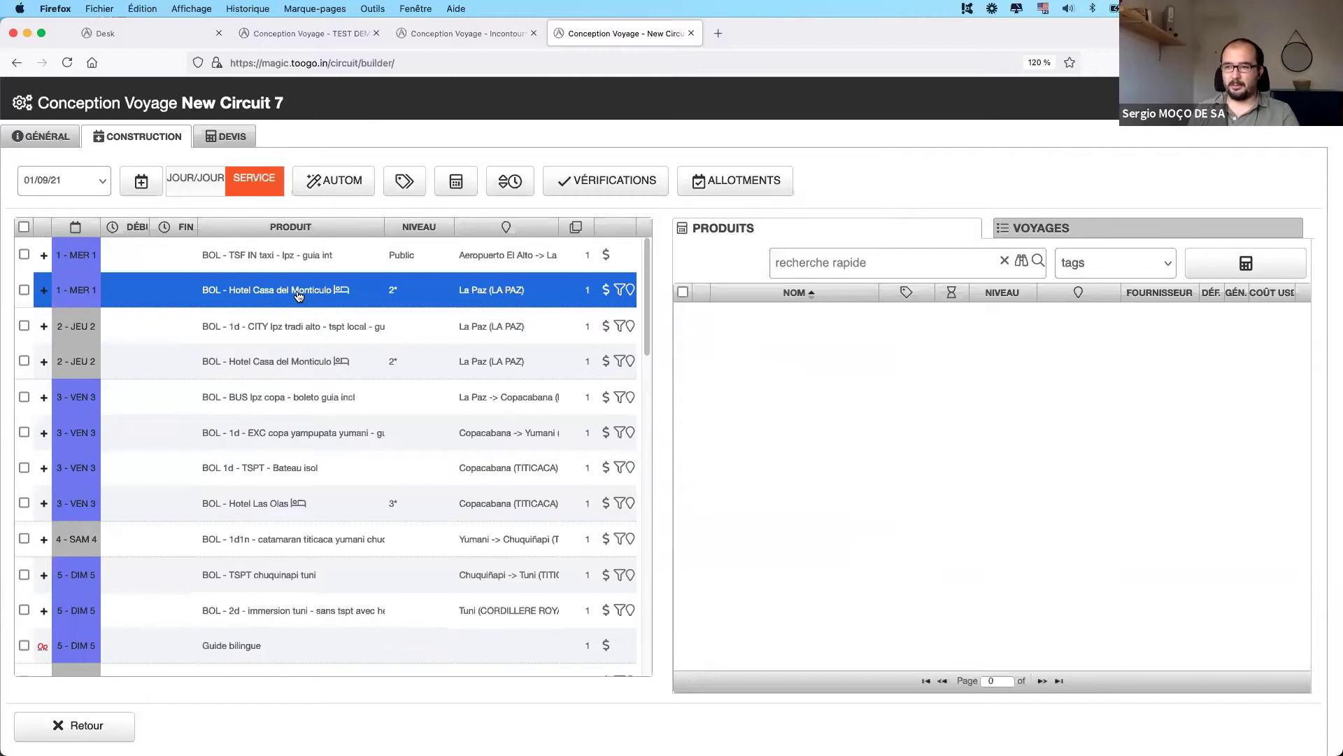
pyautogui.scroll(-5, 322, 371)
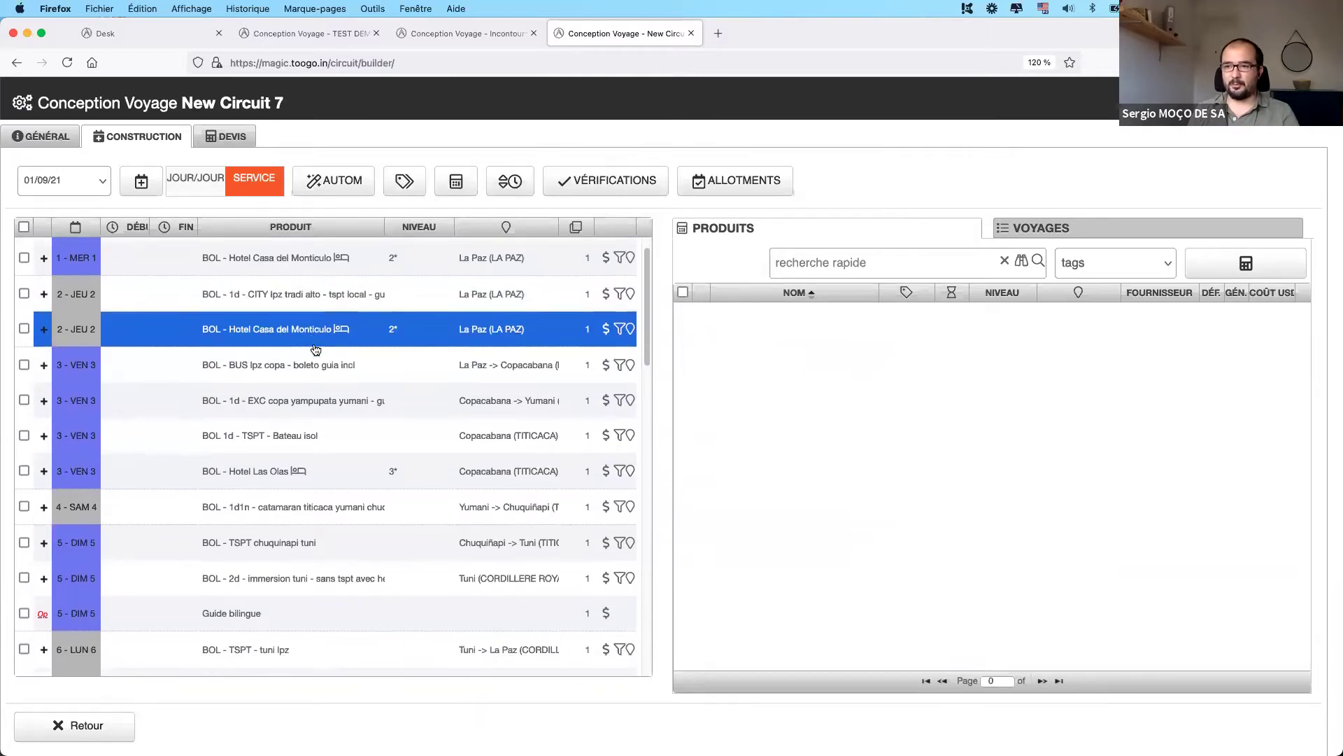
# - Look over the hotels inserted in the programme and the Autom tool's option, restaurant and guide settings, and close the tool
pyautogui.scroll(-10, 316, 349)
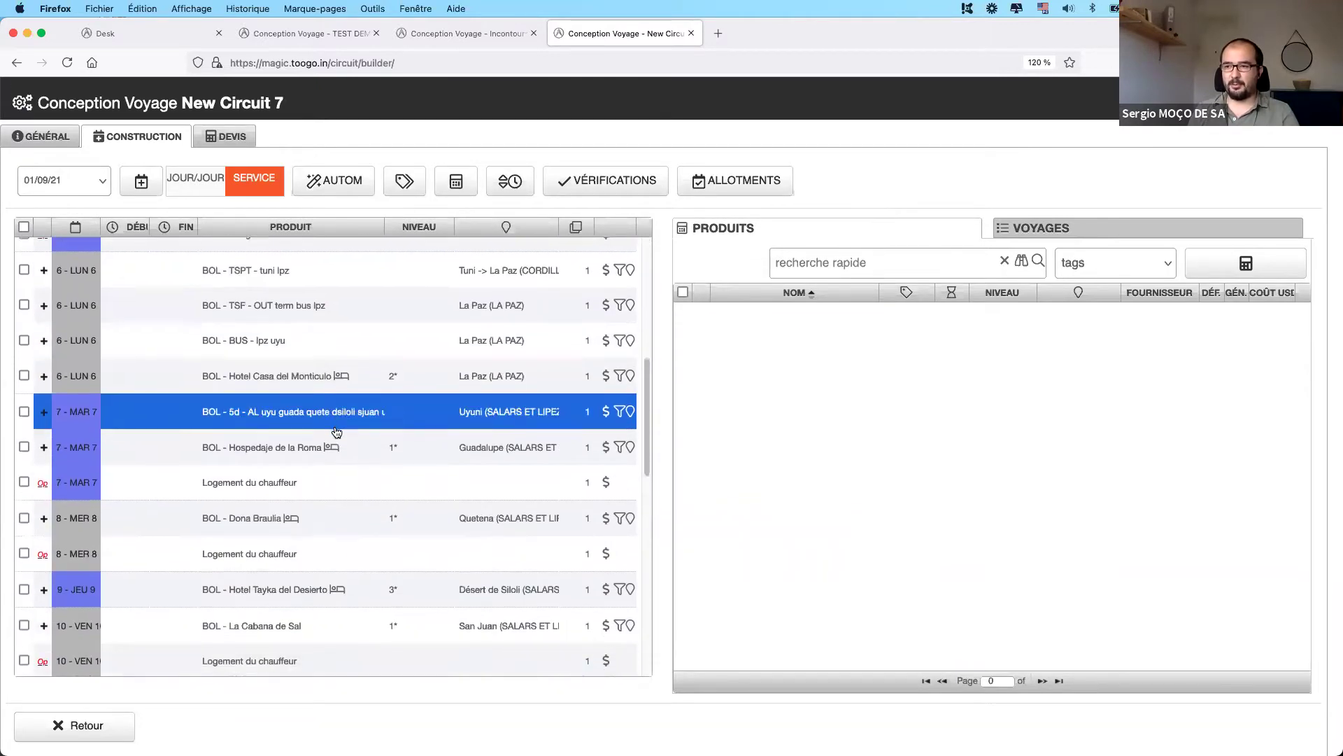
pyautogui.scroll(15, 332, 350)
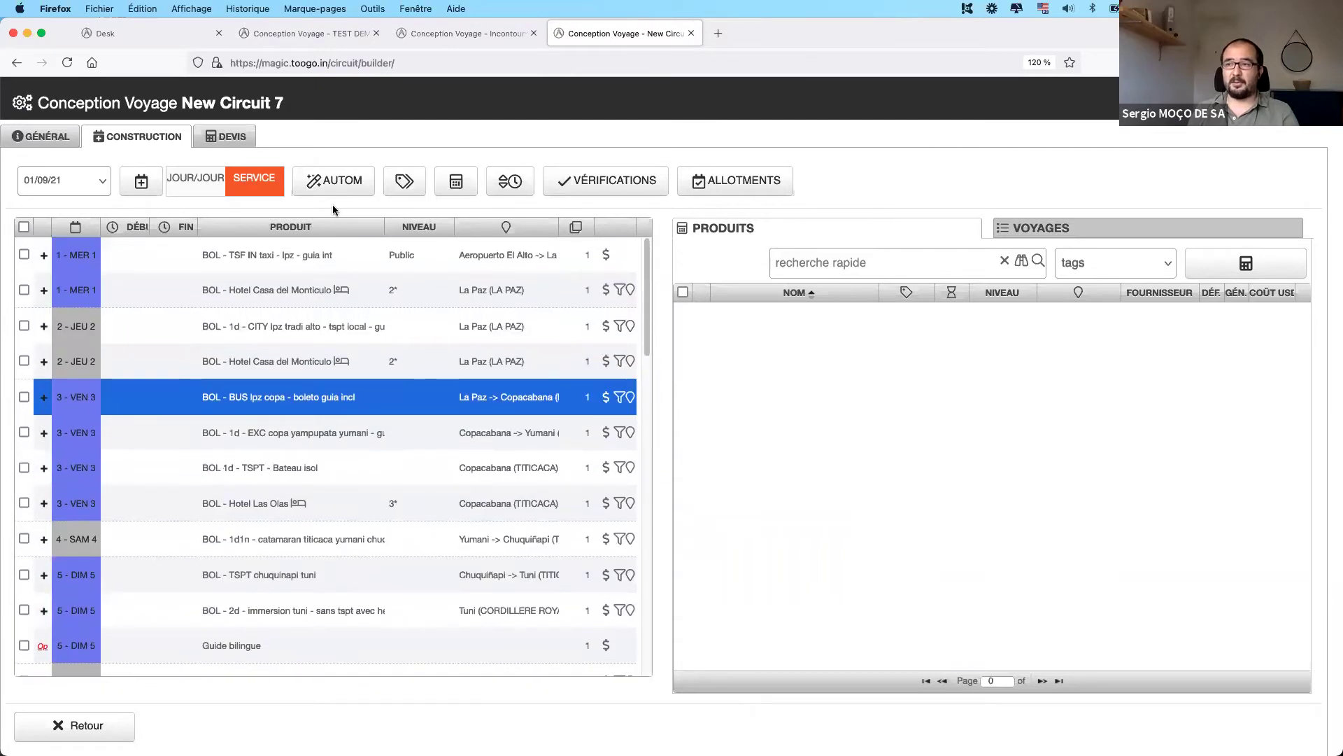
pyautogui.click(330, 183)
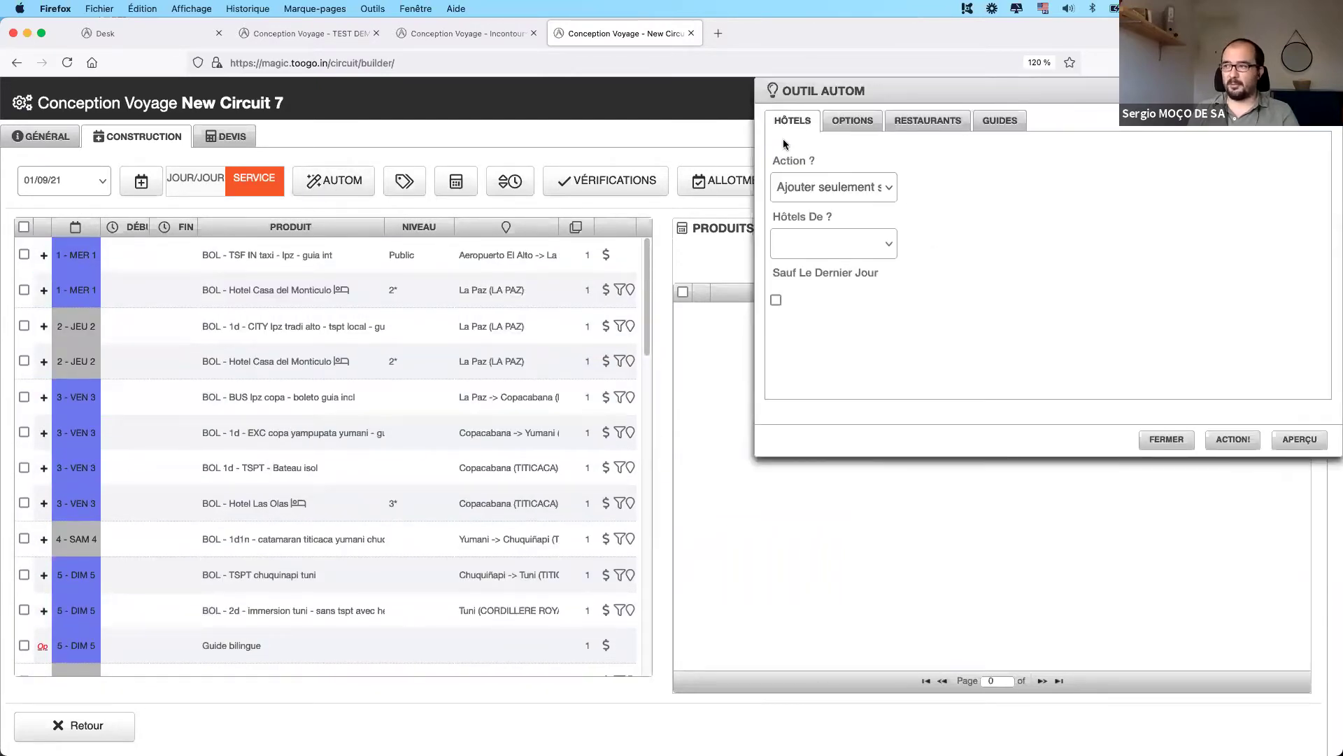
pyautogui.click(833, 124)
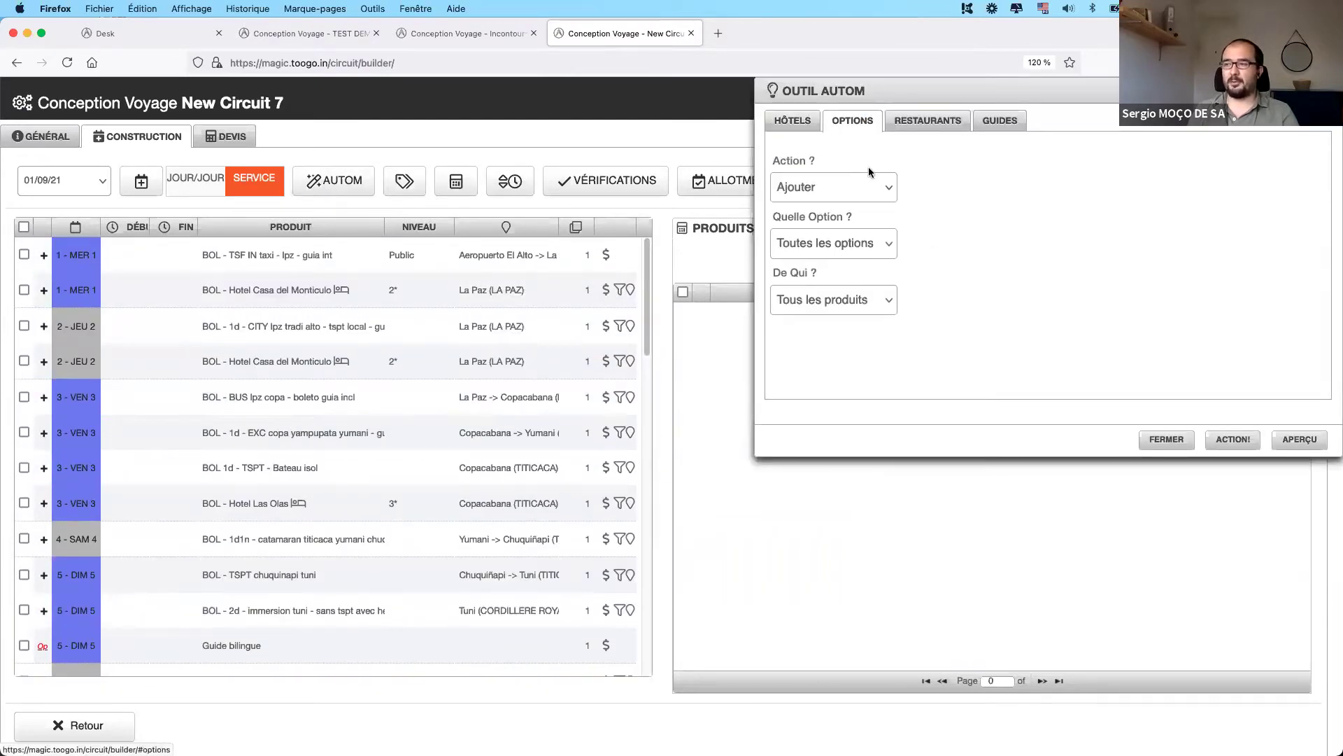
pyautogui.click(931, 131)
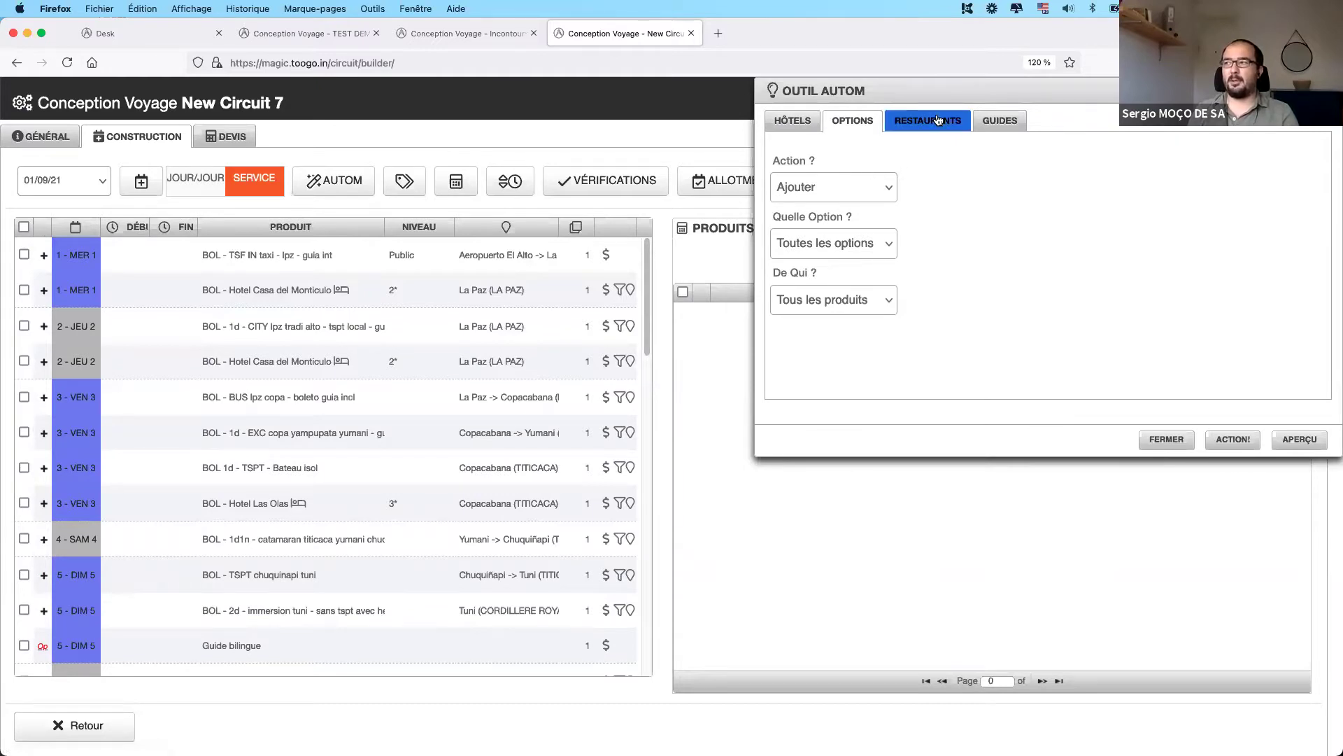
pyautogui.click(987, 126)
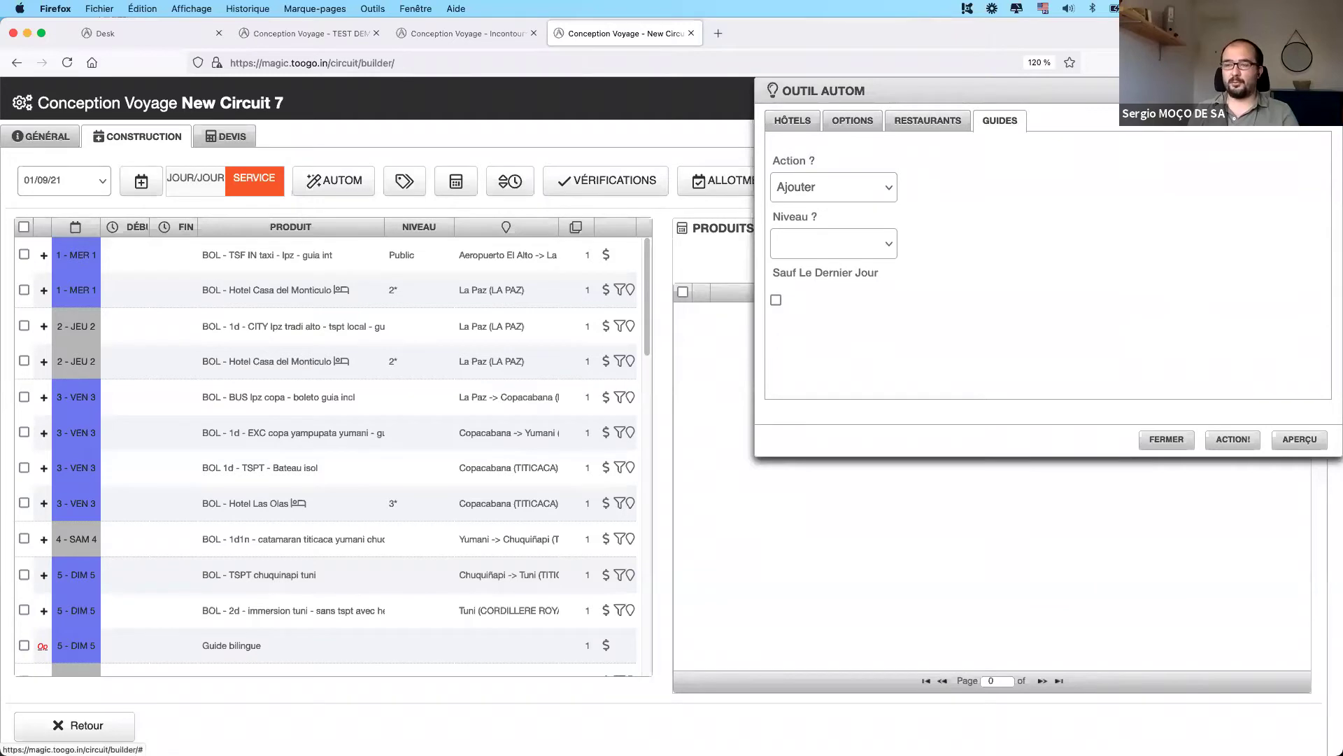
pyautogui.press('Escape')
pyautogui.click(470, 364)
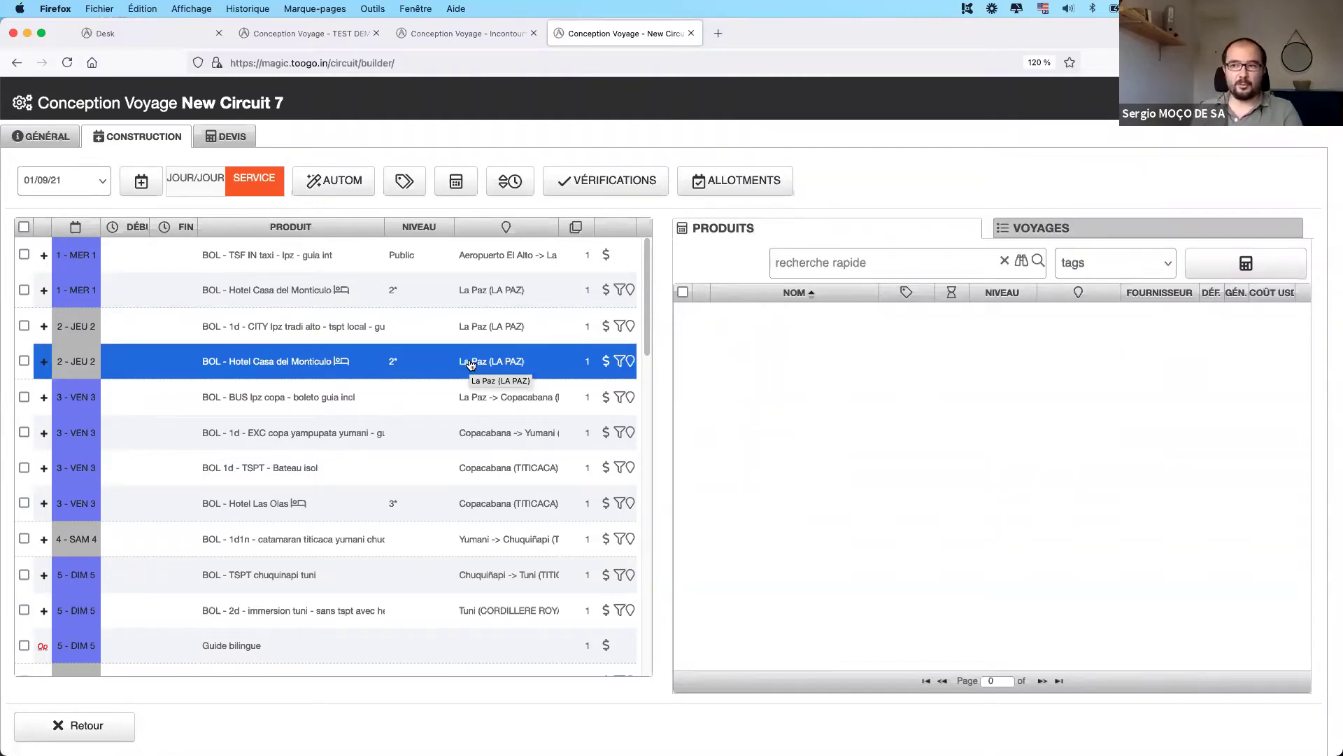
pyautogui.click(355, 391)
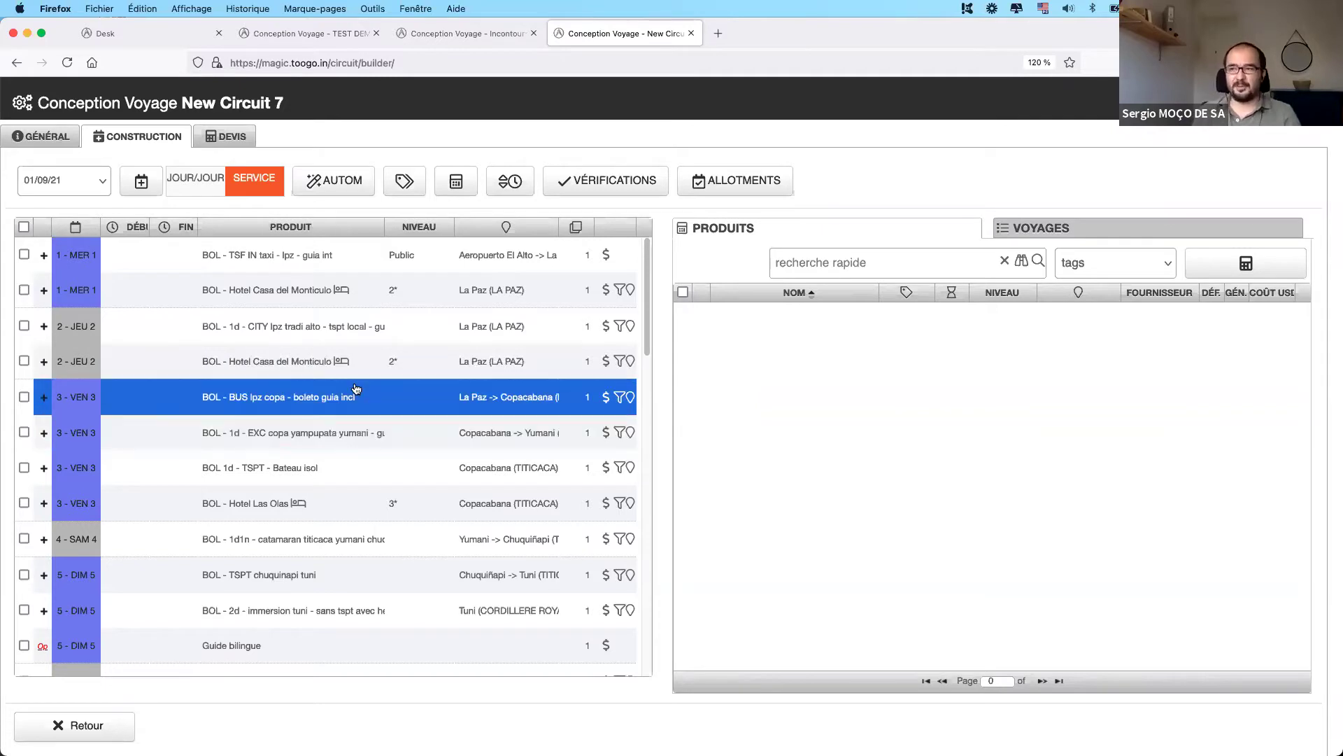
pyautogui.click(372, 330)
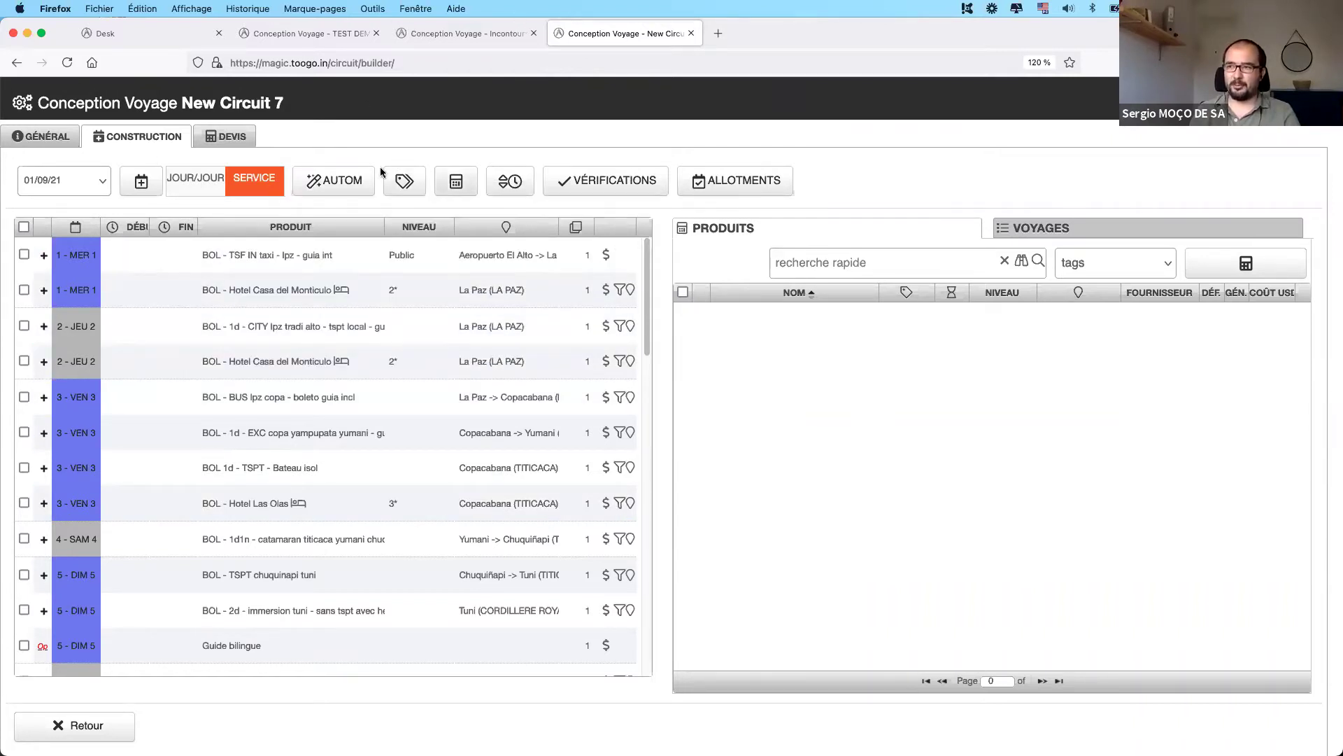
# - Open the programme editor to view the existing sub-programmes, close it and look through the trip's product list
pyautogui.click(409, 188)
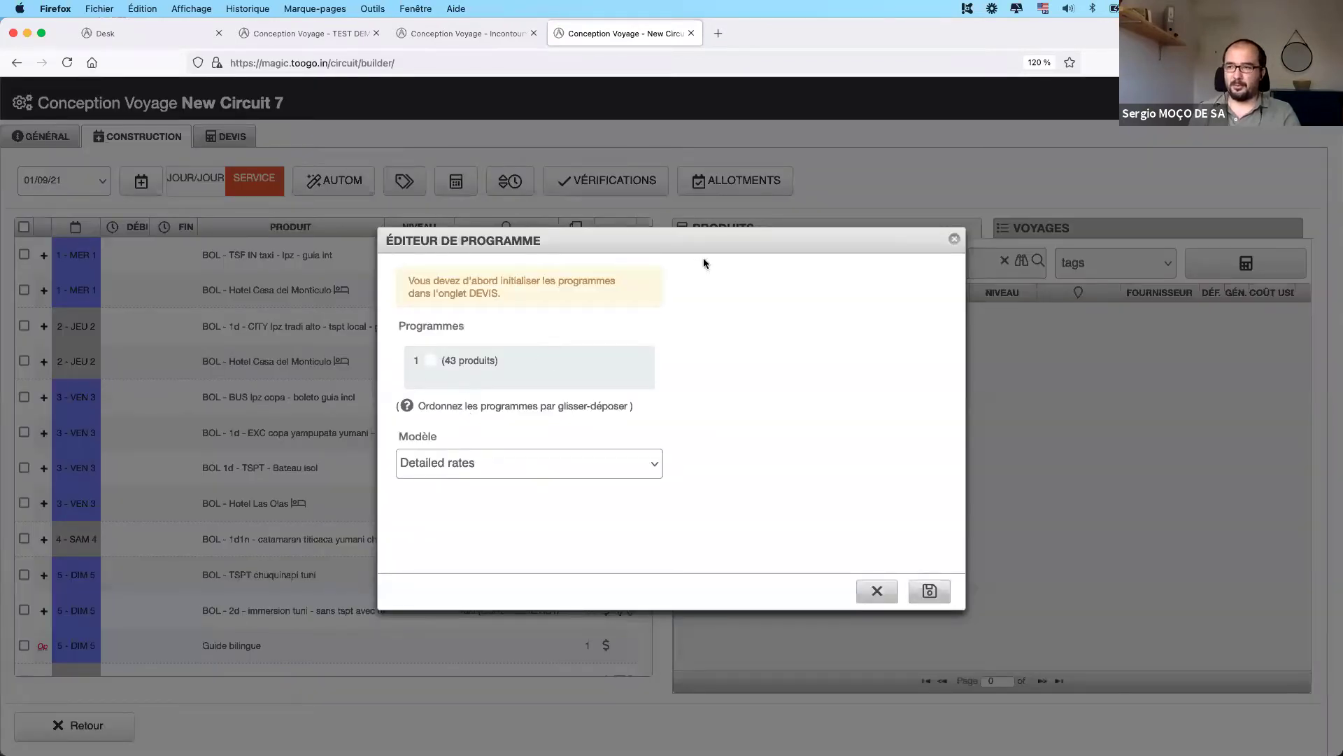
pyautogui.click(954, 239)
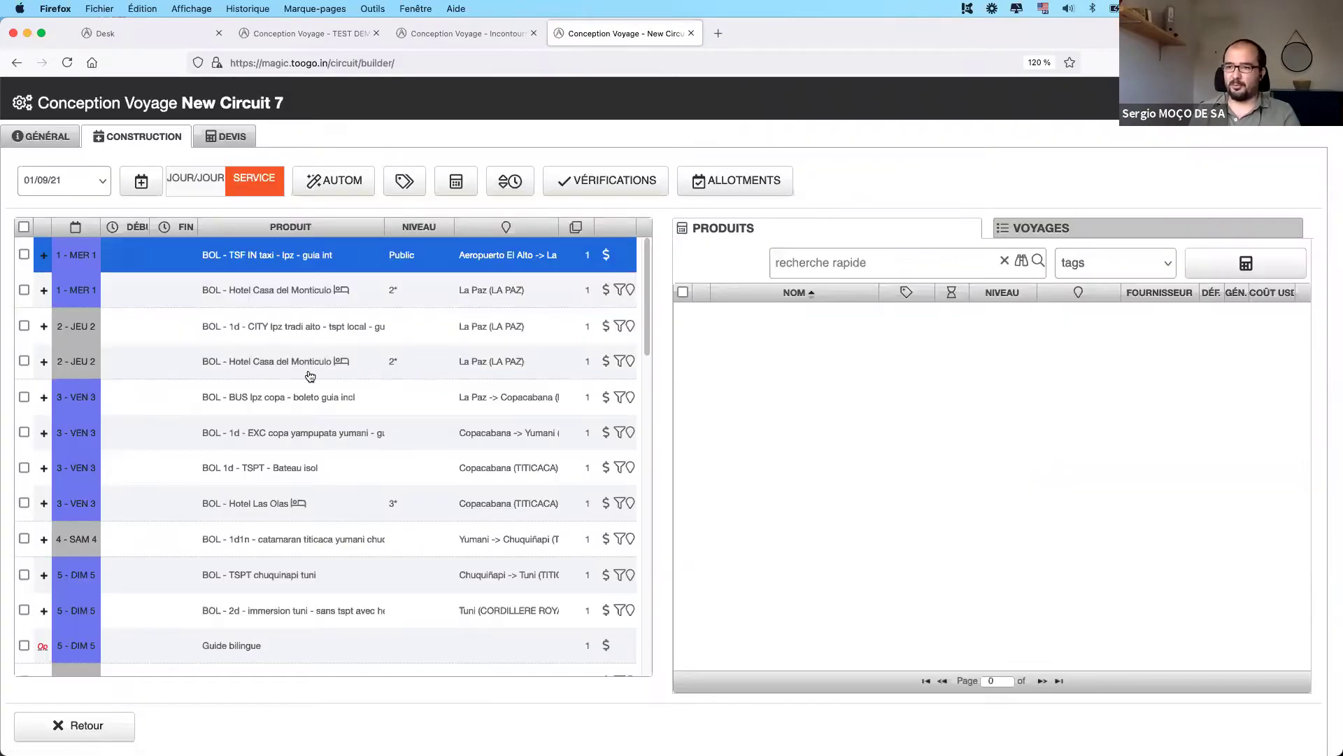
pyautogui.scroll(-15, 310, 377)
pyautogui.scroll(10, 289, 340)
# - Select all products of days 16 and 17 at the end of the programme, and clear the selection
pyautogui.scroll(-10, 72, 436)
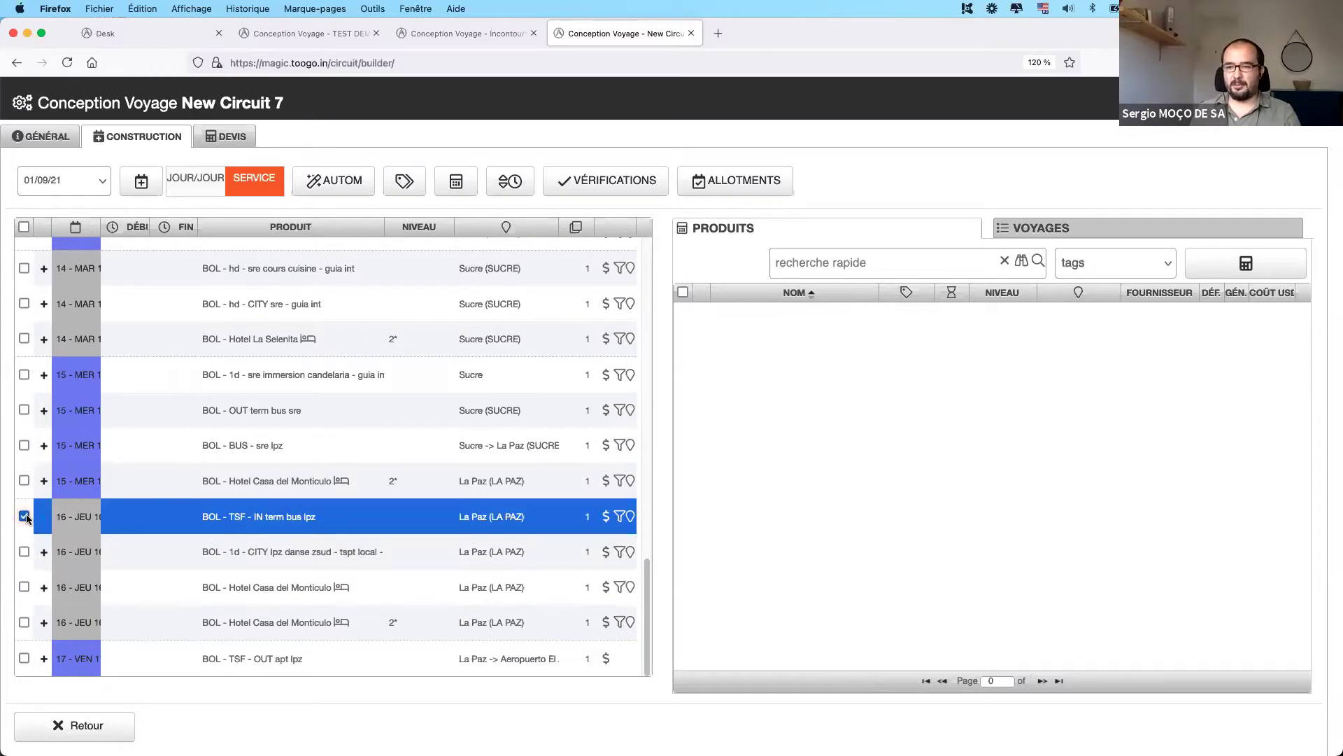
pyautogui.click(24, 517)
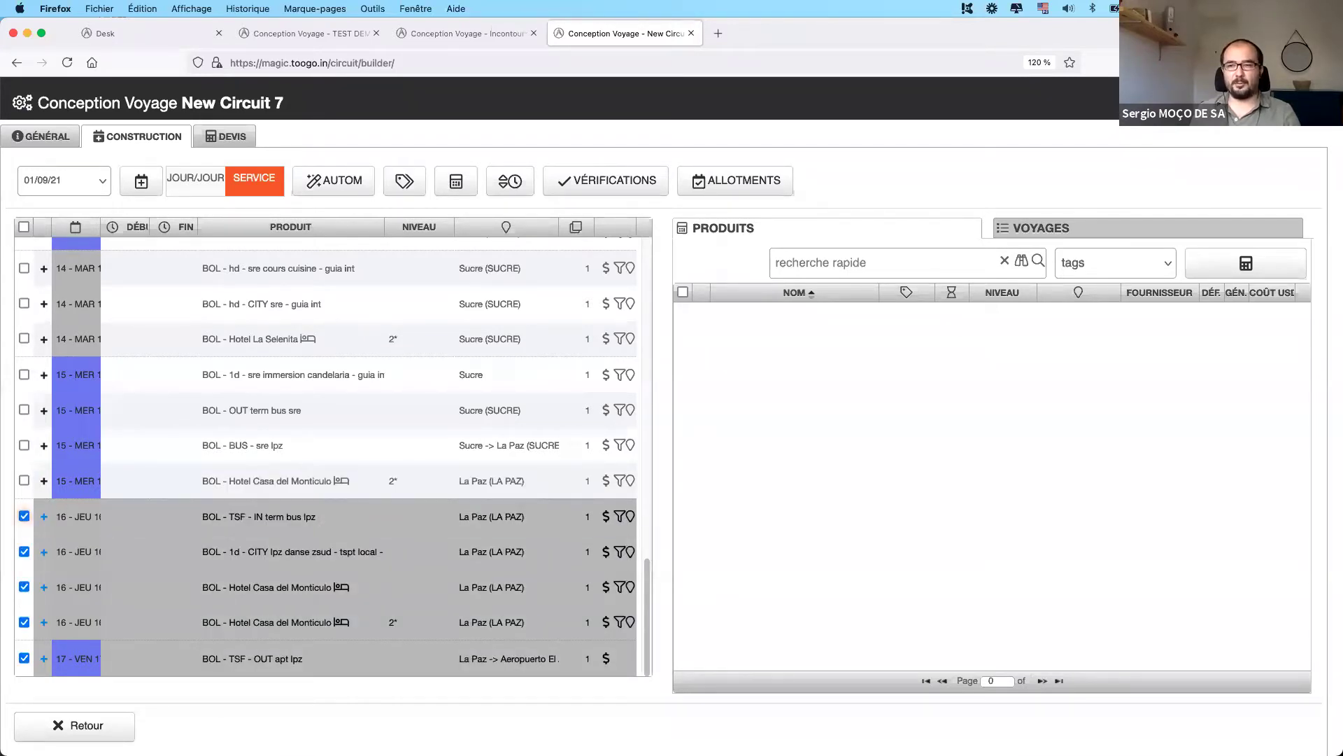
pyautogui.click(25, 228)
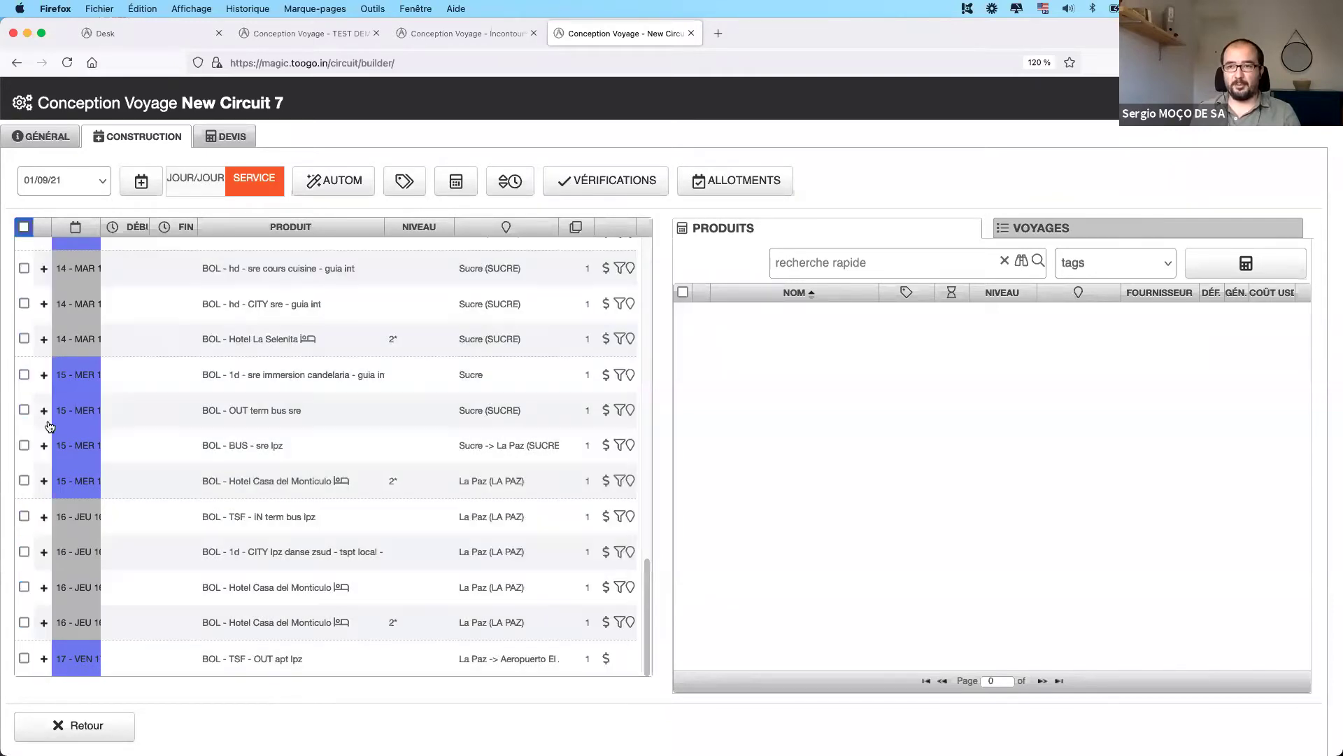
# - Select all products from day 3 to day 5, from the La Paz bus to the bilingual guide, and clear the selection
pyautogui.scroll(10, 54, 423)
pyautogui.scroll(5, 54, 424)
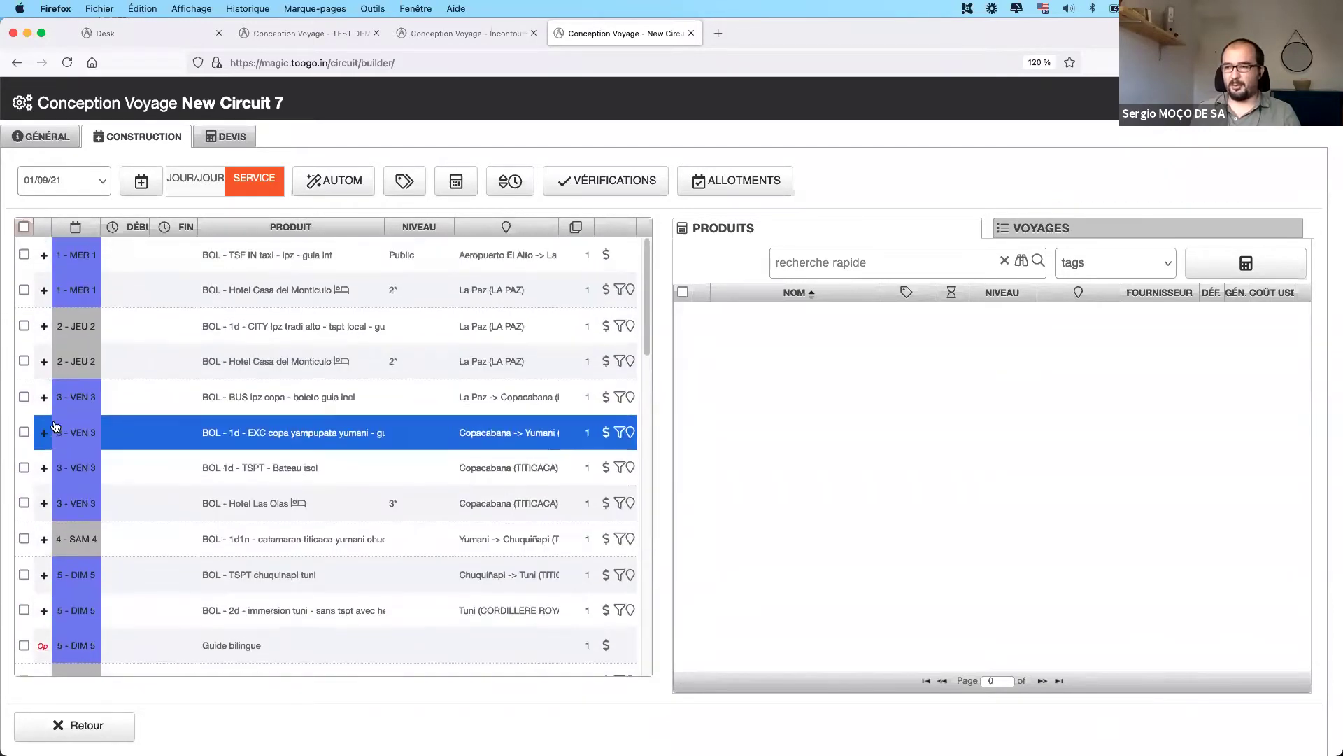
pyautogui.scroll(-3, 271, 407)
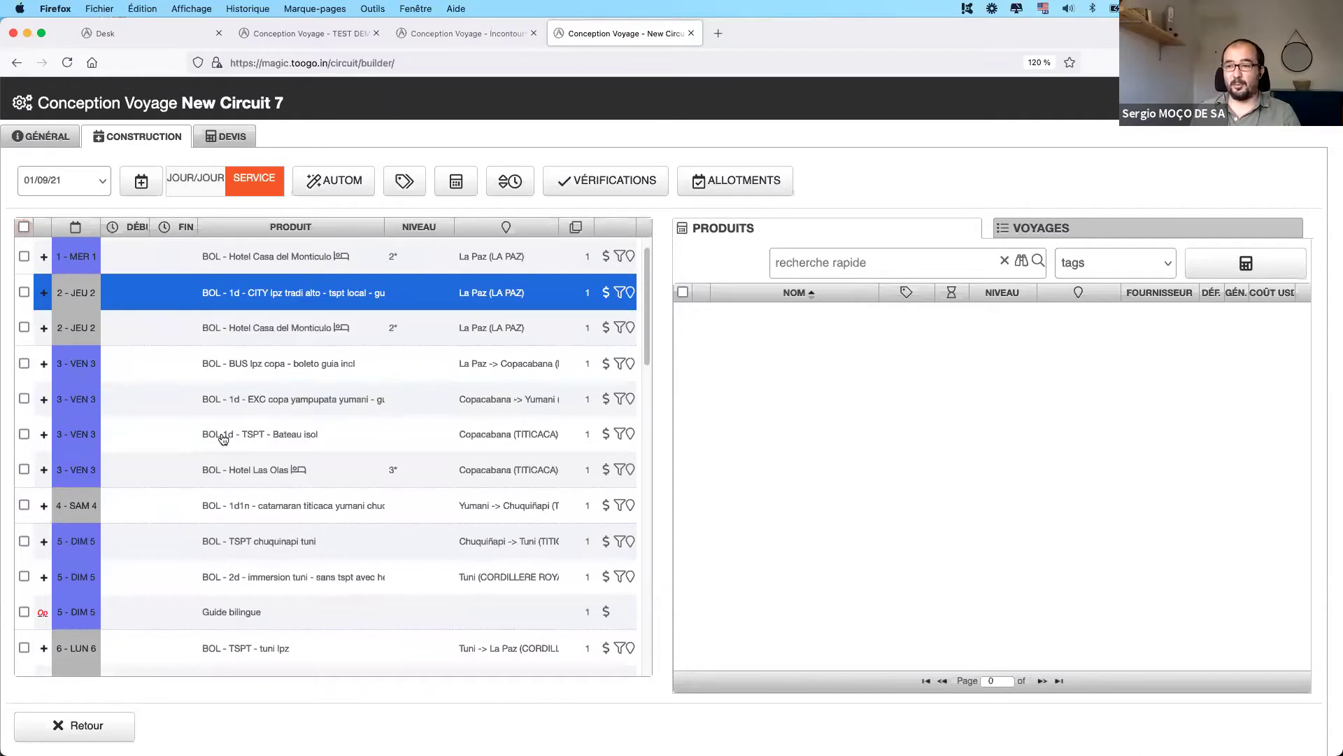
pyautogui.scroll(-1, 137, 357)
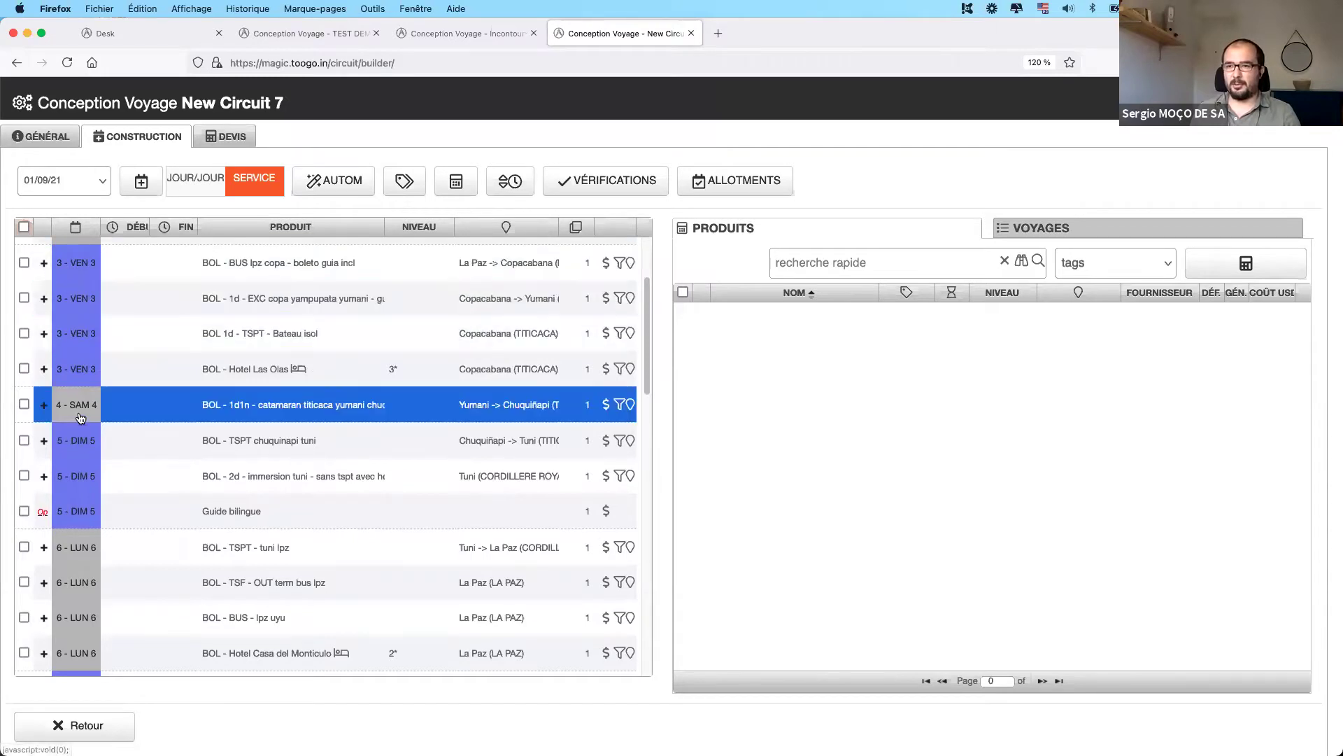
pyautogui.click(25, 264)
pyautogui.click(25, 298)
pyautogui.click(25, 298)
pyautogui.click(24, 263)
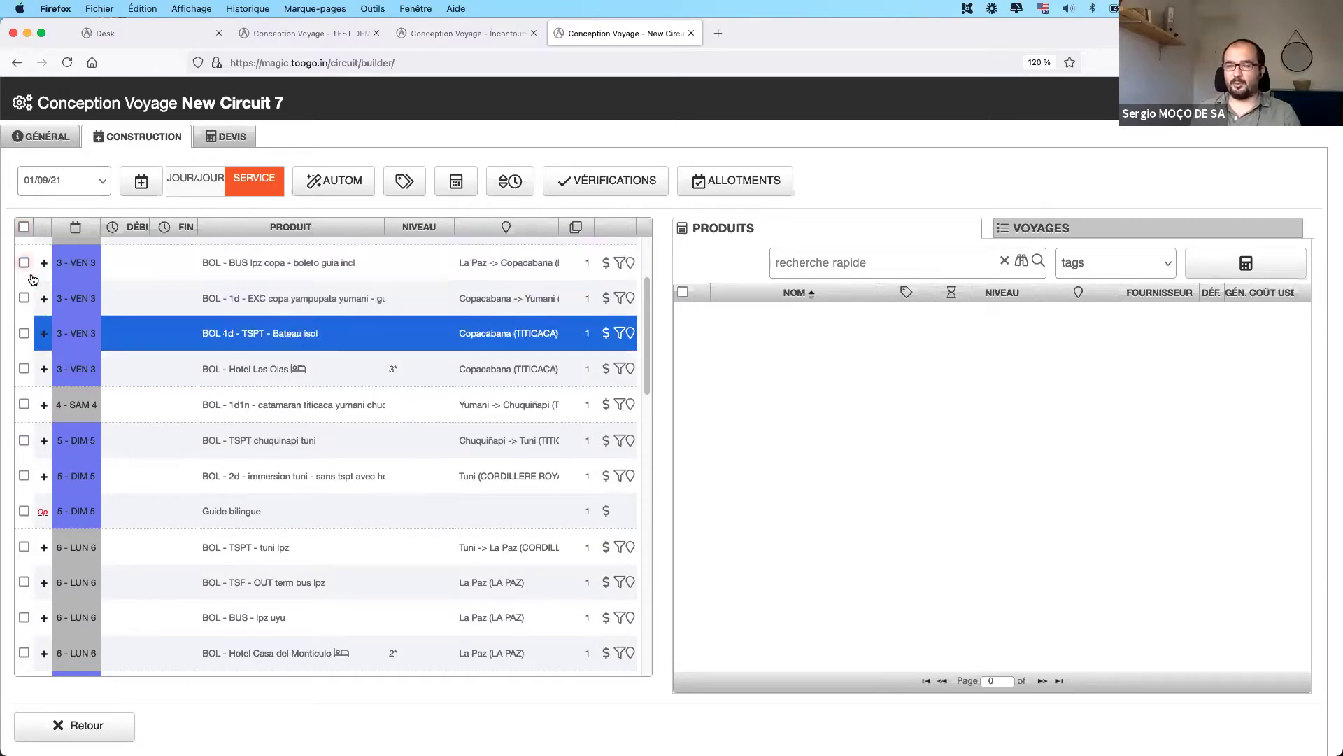
pyautogui.click(24, 264)
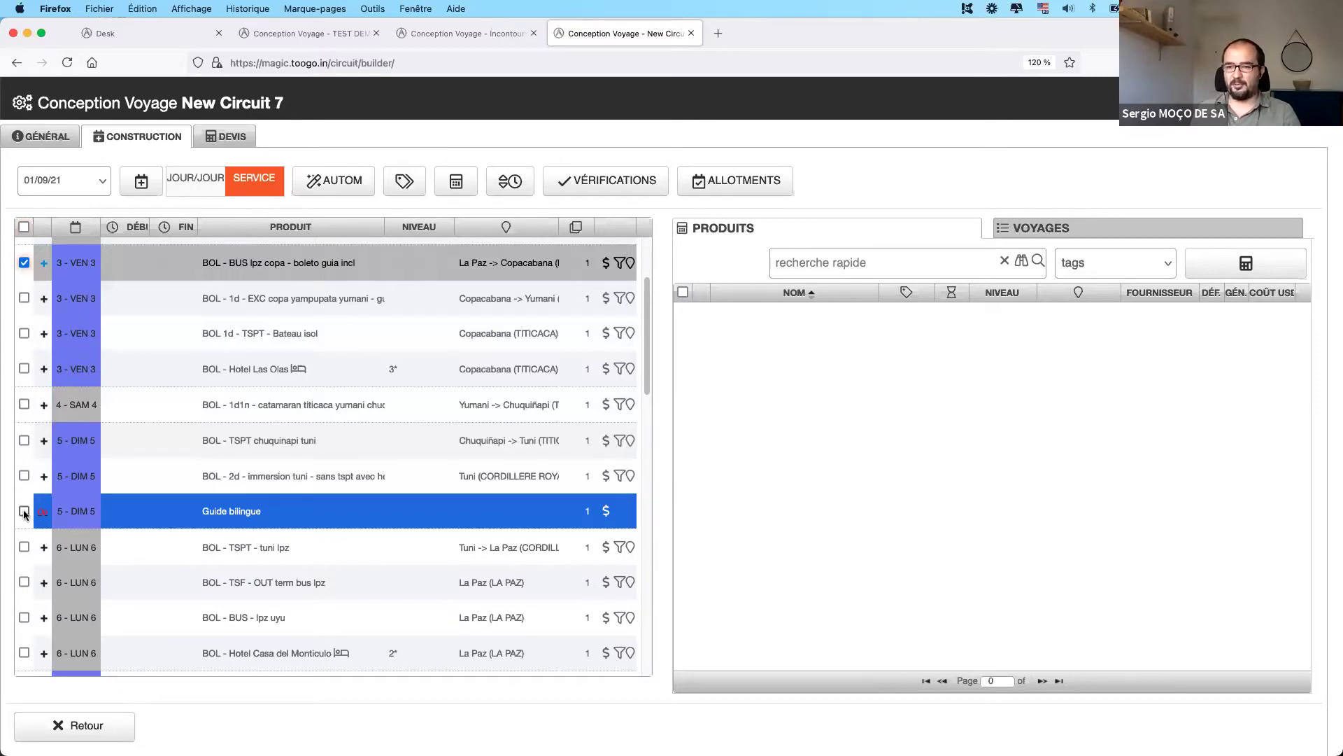
pyautogui.keyDown('shift'); pyautogui.click(24, 512); pyautogui.keyUp('shift')
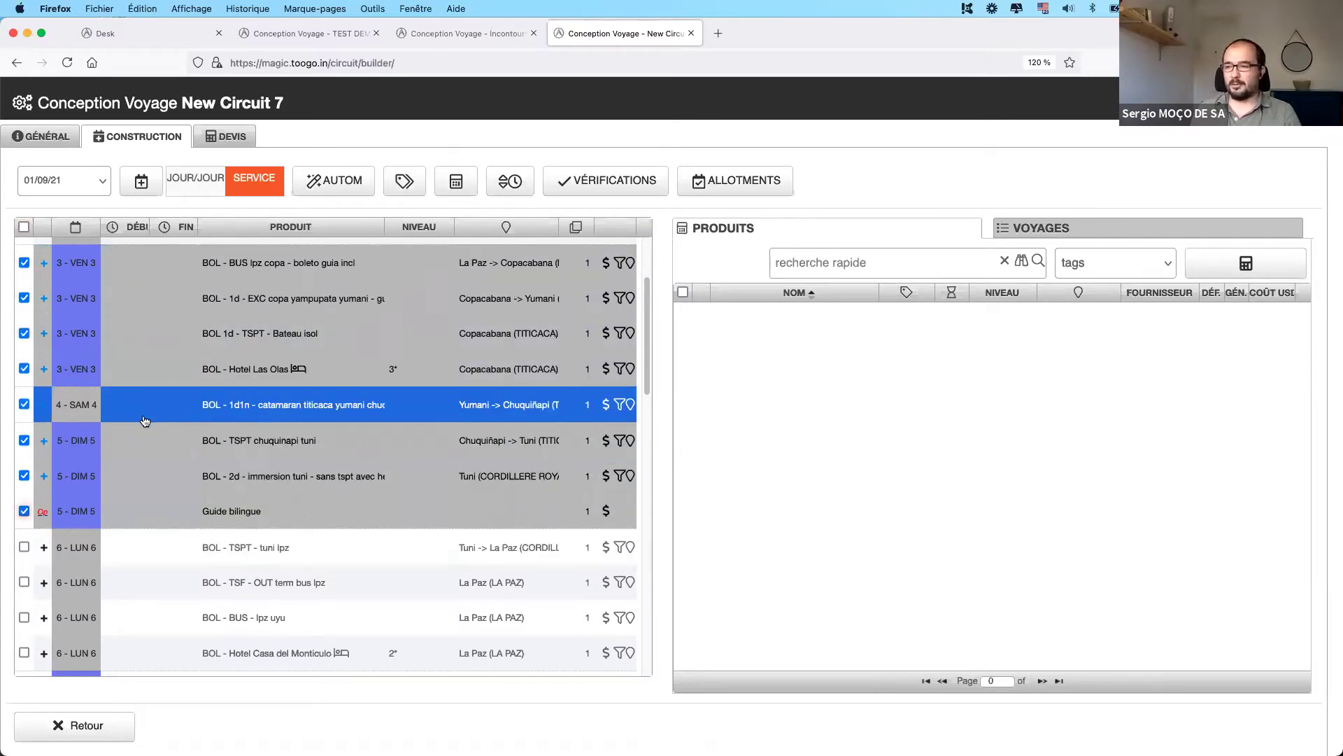
pyautogui.scroll(-3, 143, 417)
pyautogui.scroll(5, 146, 417)
pyautogui.scroll(-2, 84, 329)
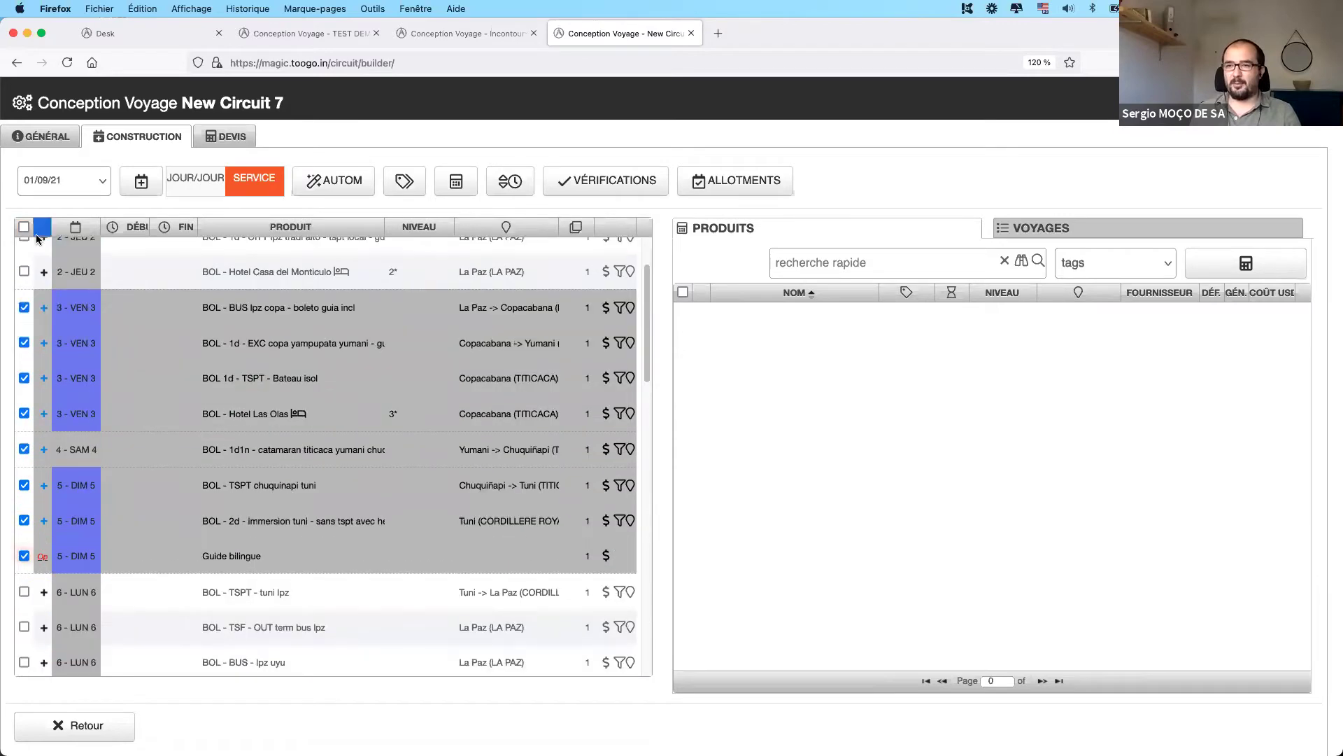
pyautogui.click(23, 227)
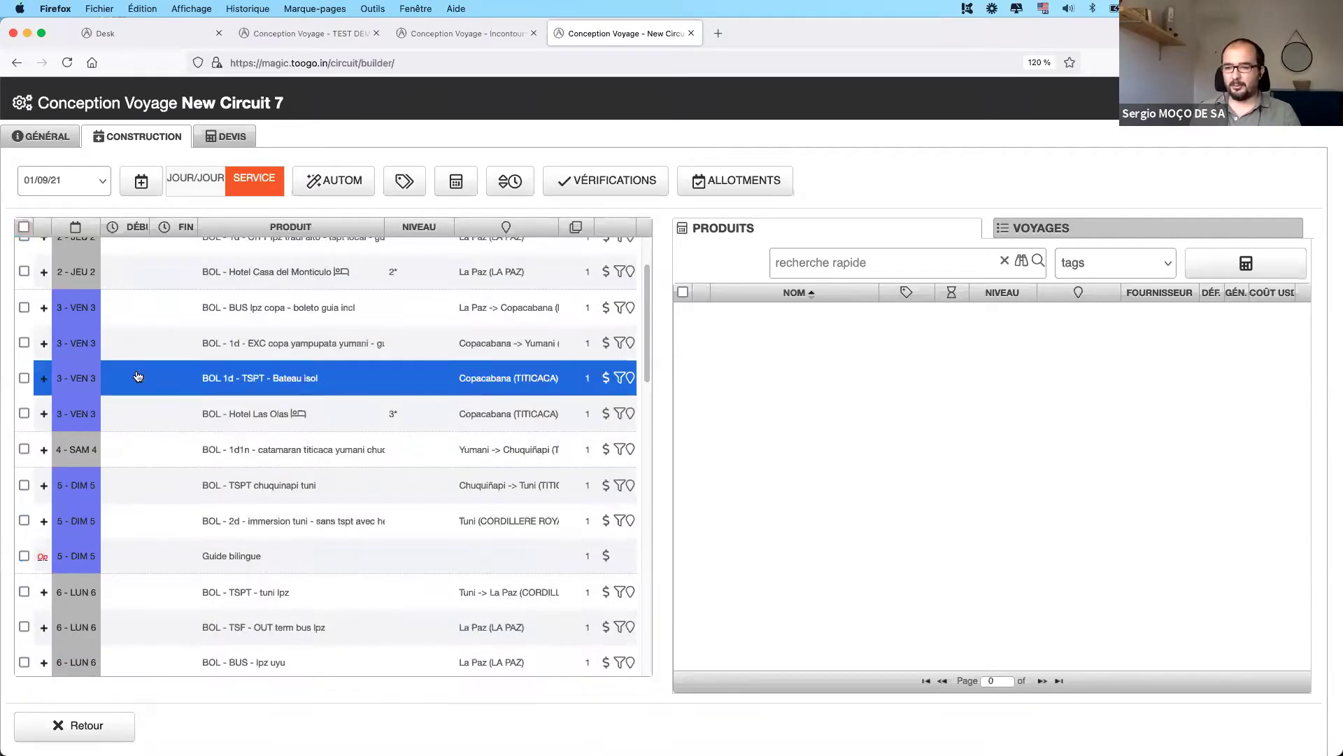
# - Select the products of days 16 and 17, from the bus terminal transfer to the airport transfer, and make them a new sub-programme
pyautogui.scroll(-15, 135, 363)
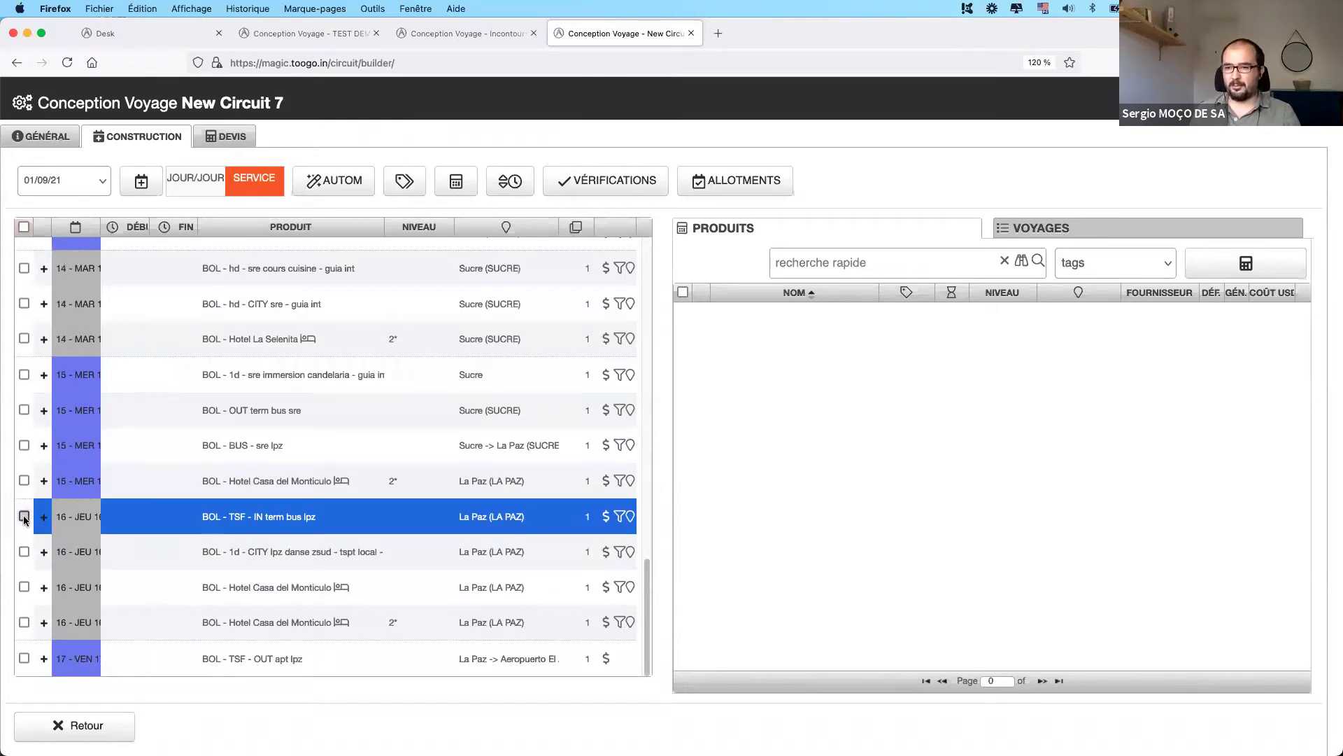
pyautogui.click(25, 519)
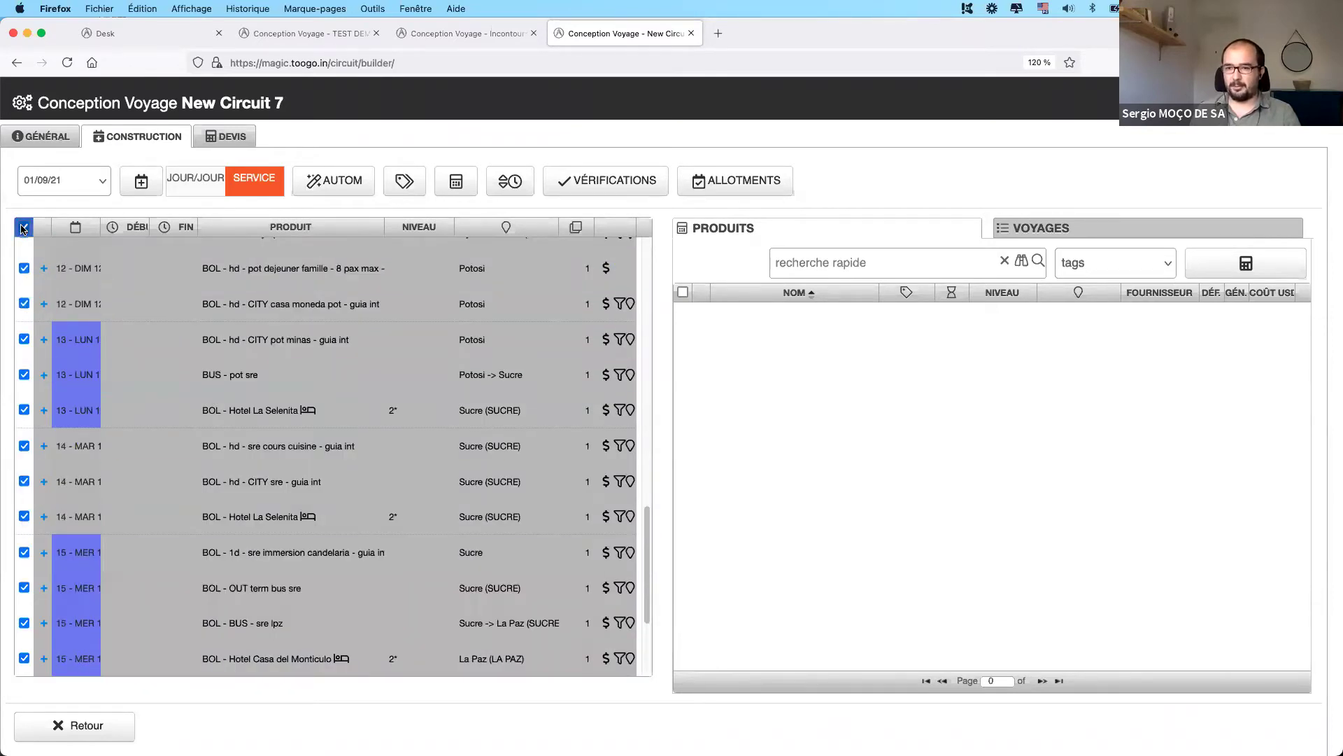
pyautogui.click(23, 227)
pyautogui.scroll(-3, 40, 490)
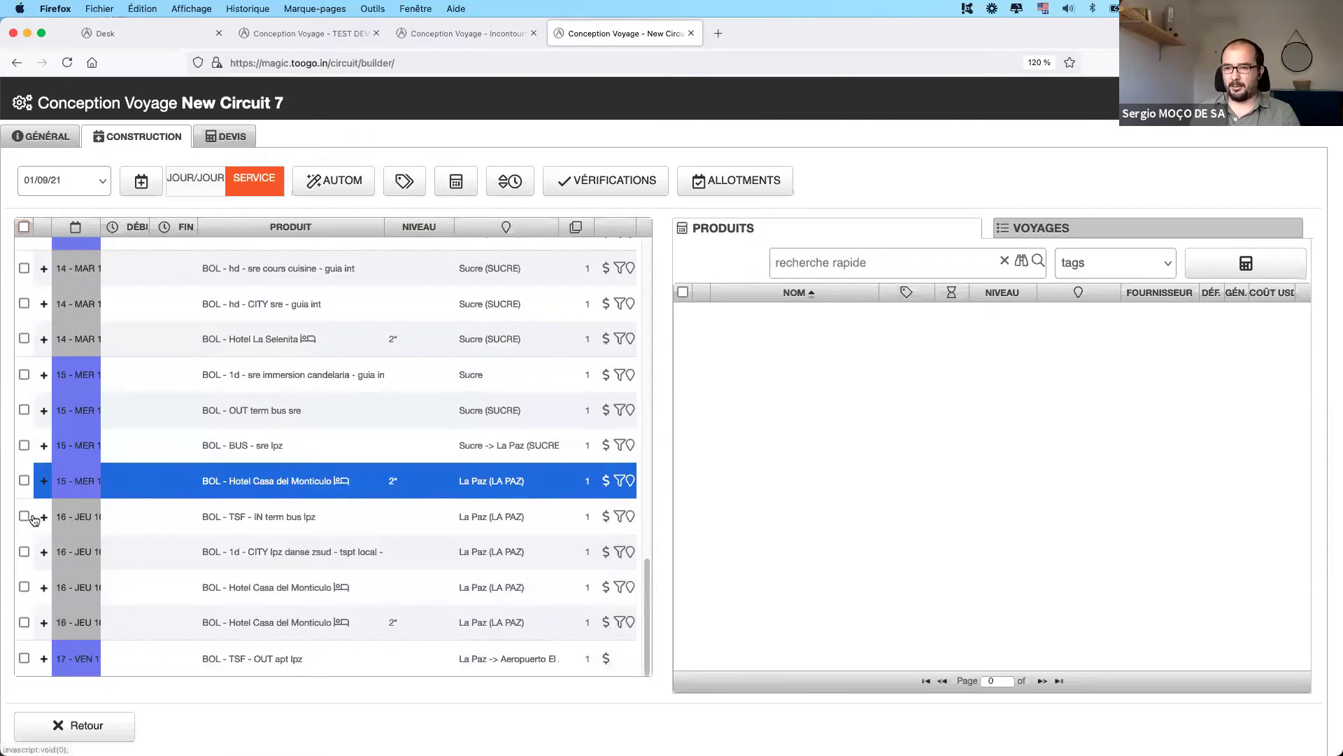
pyautogui.click(24, 517)
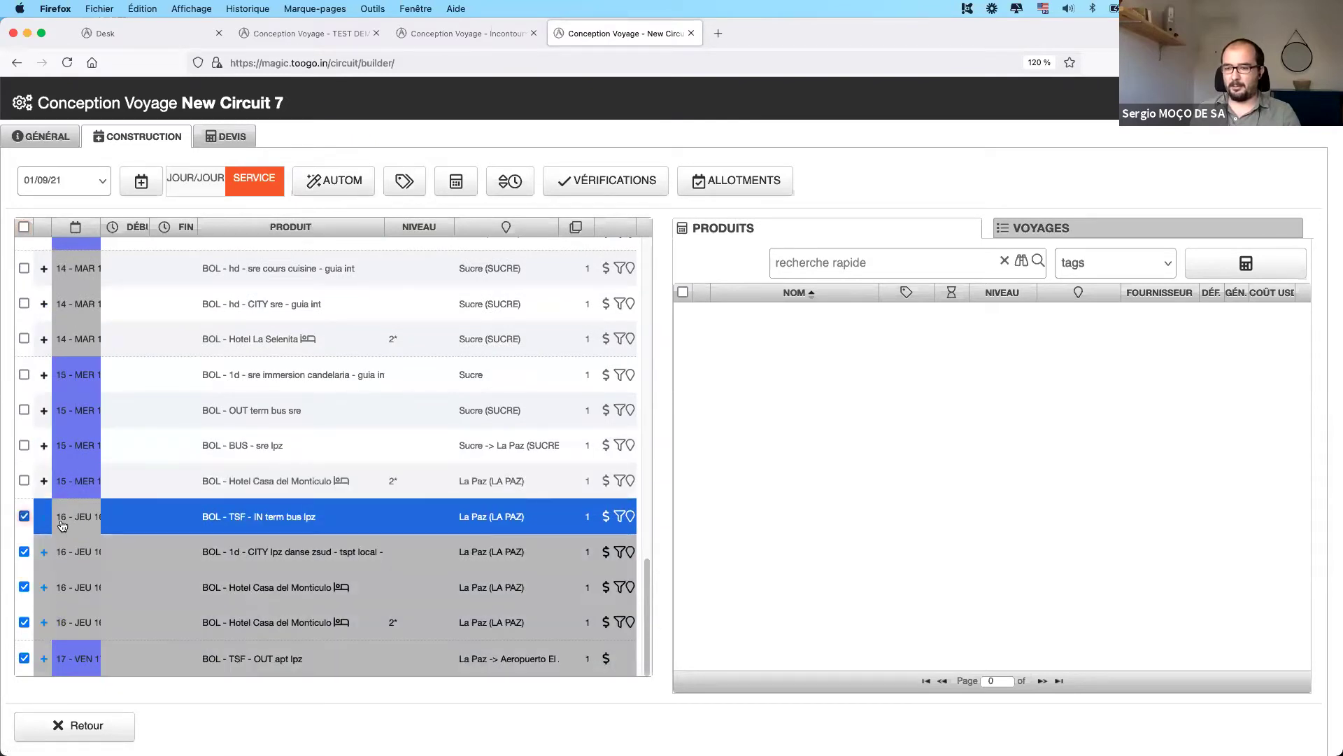
pyautogui.rightClick(233, 551)
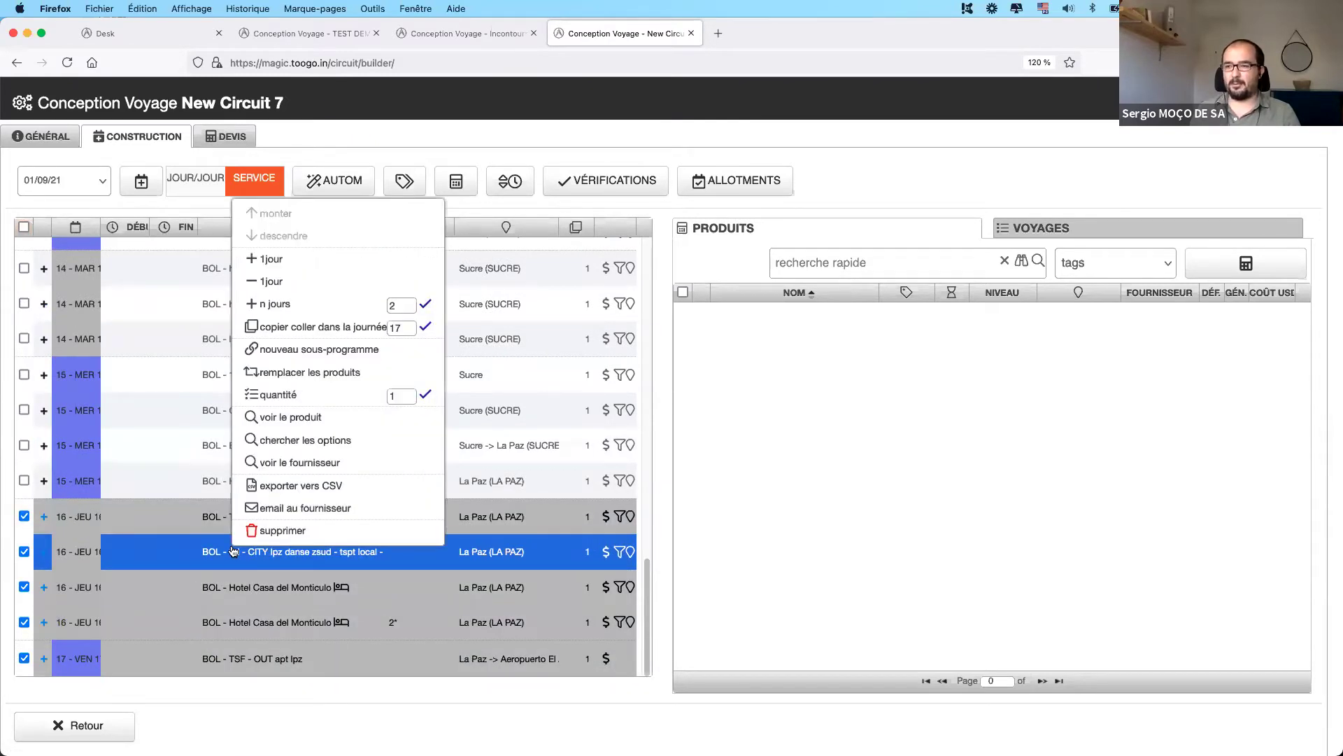
pyautogui.click(313, 359)
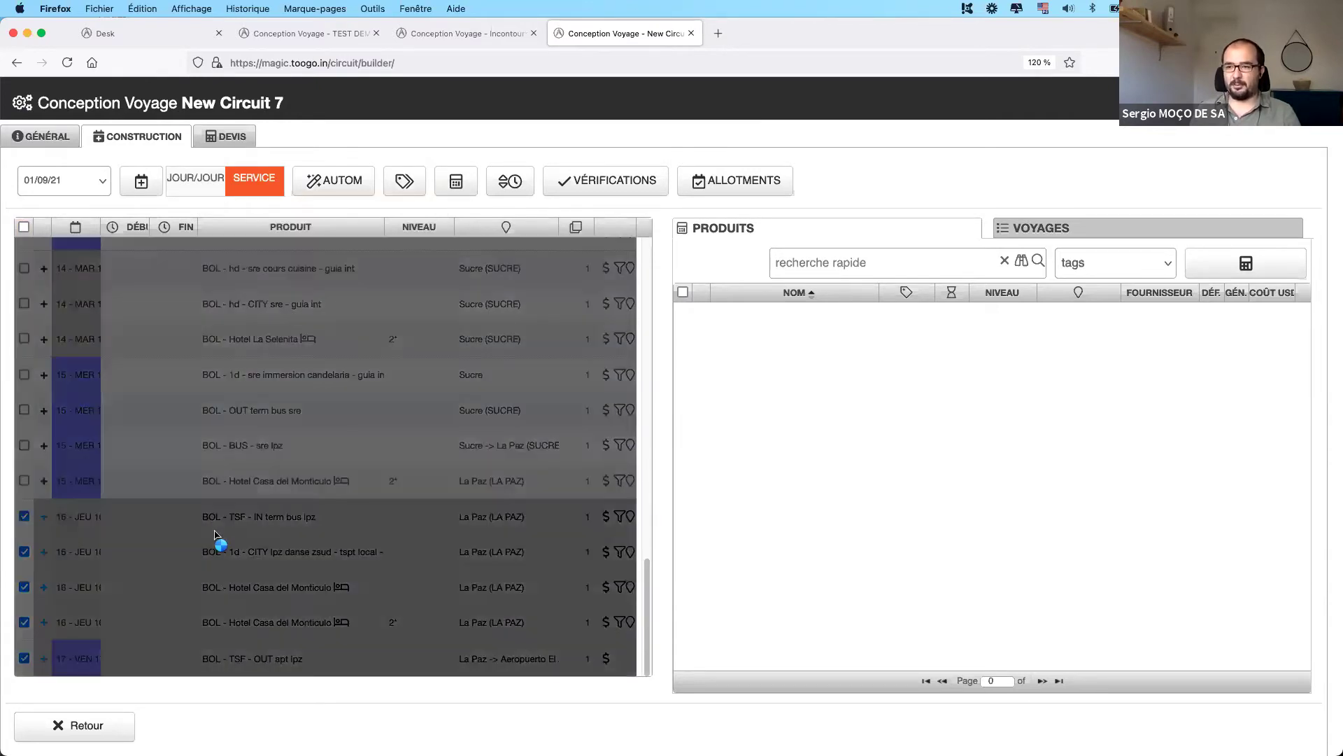
pyautogui.moveTo(216, 537); pyautogui.dragTo(356, 200)
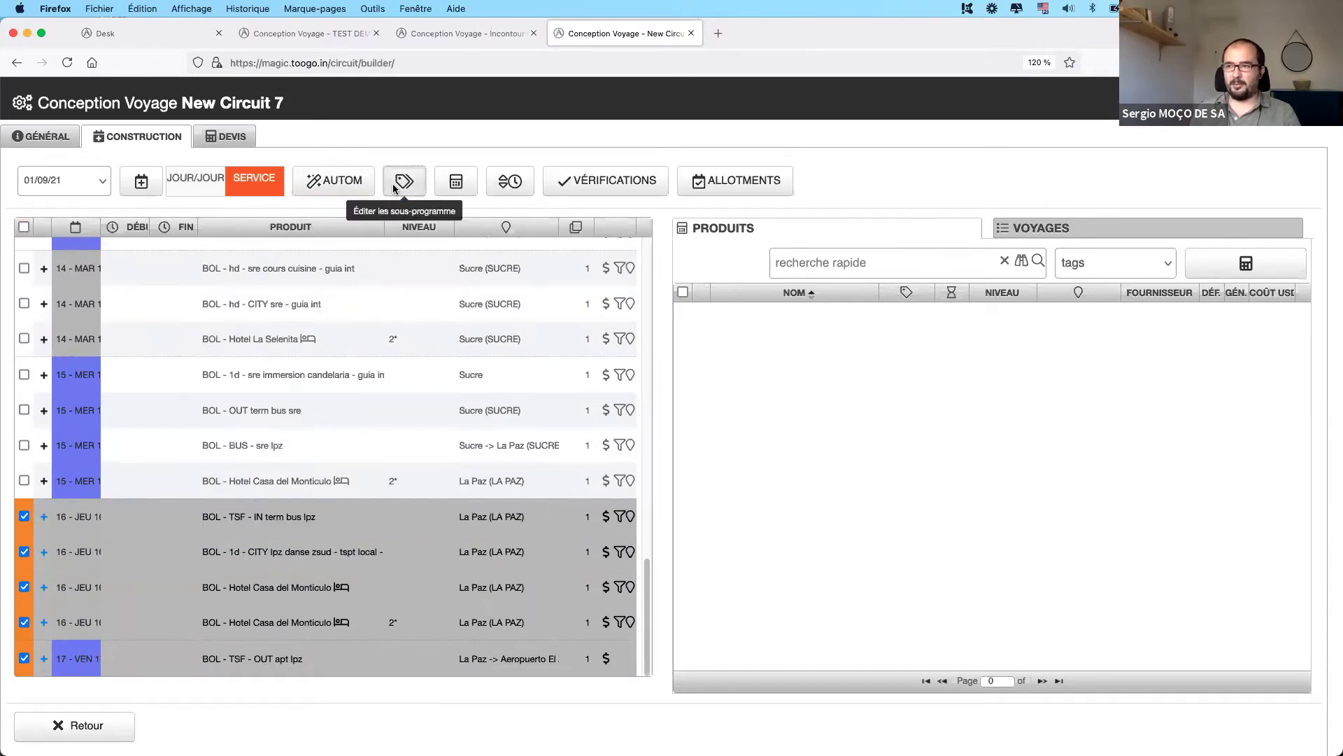
# - Review the trip's sub-programmes in the programme editor, close it without saving and look through the product list
pyautogui.click(394, 184)
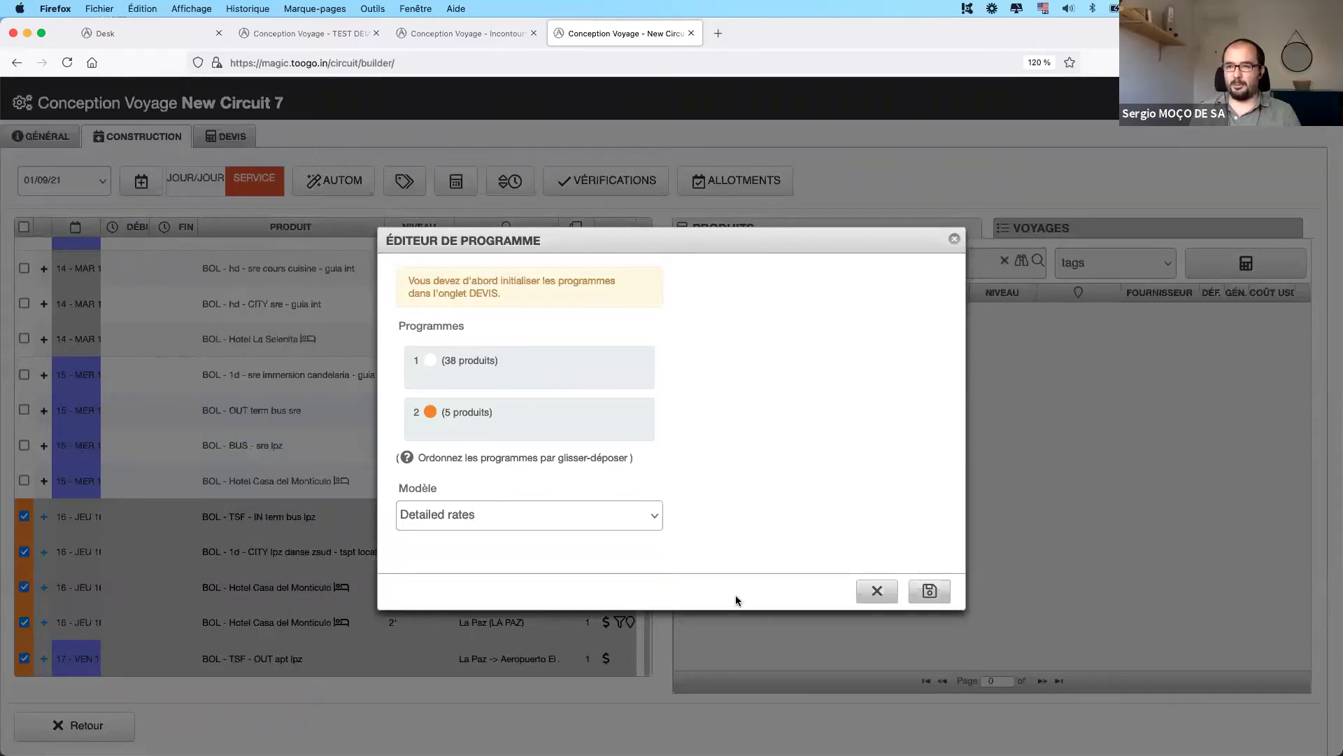
pyautogui.click(877, 590)
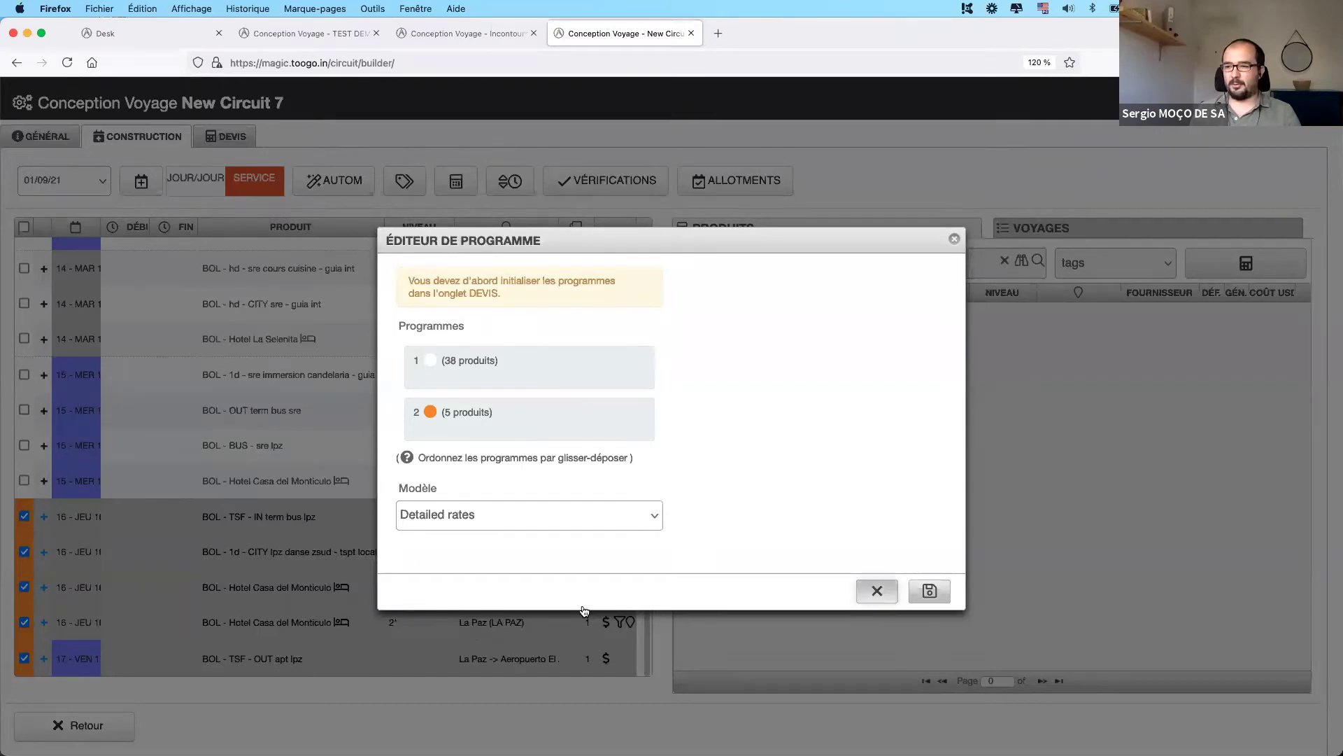
pyautogui.scroll(15, 169, 539)
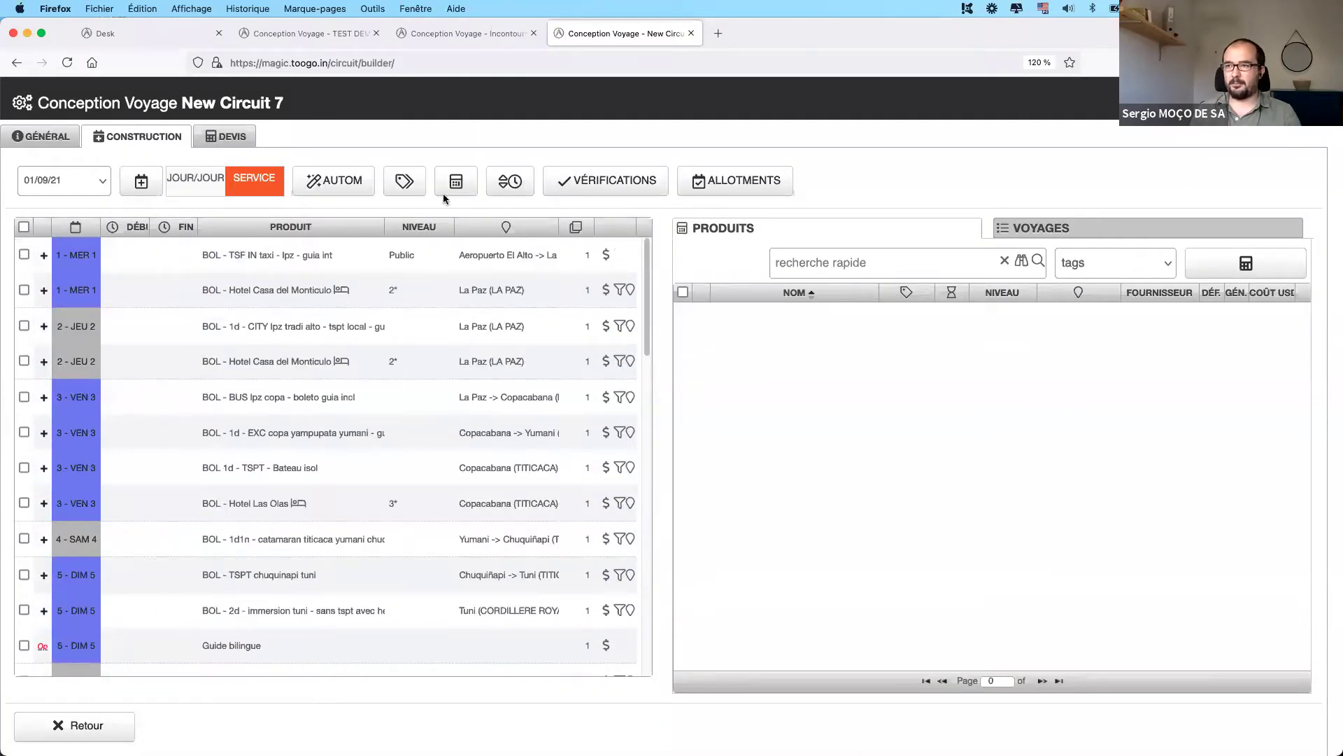
pyautogui.click(413, 188)
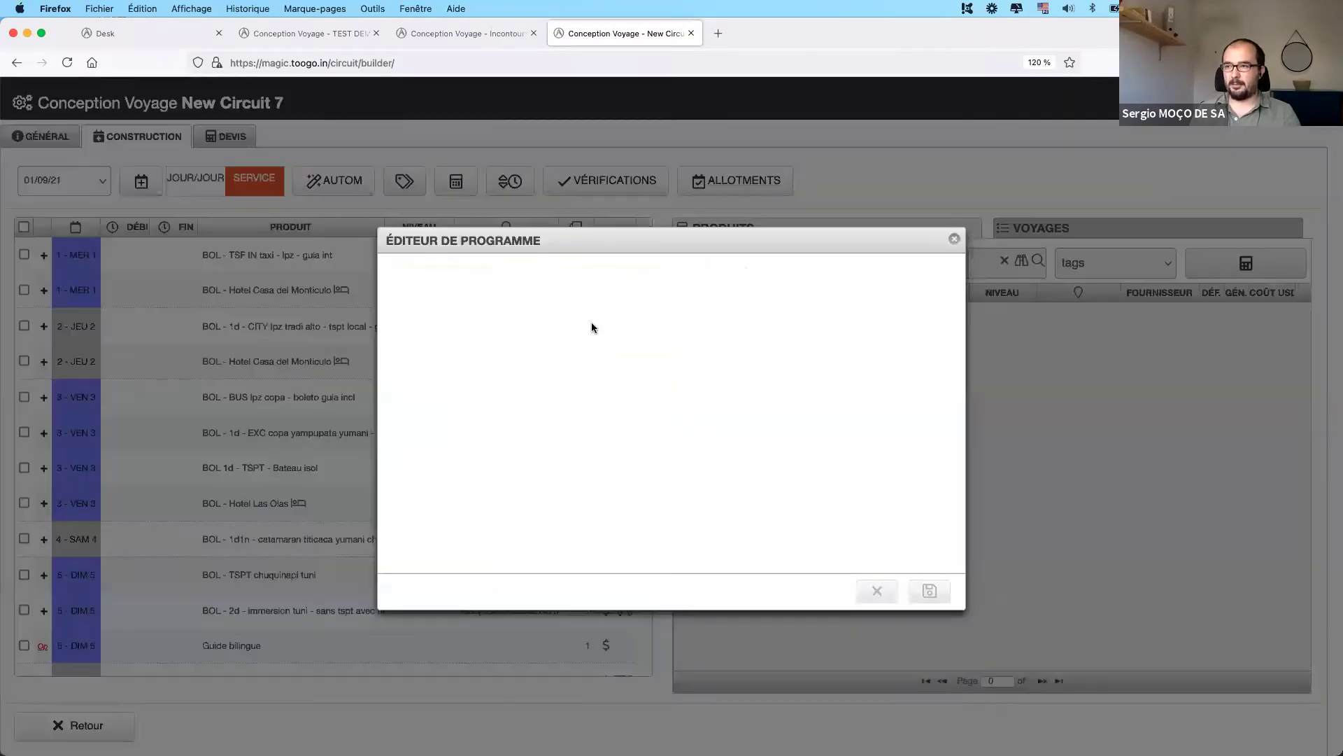
pyautogui.click(957, 238)
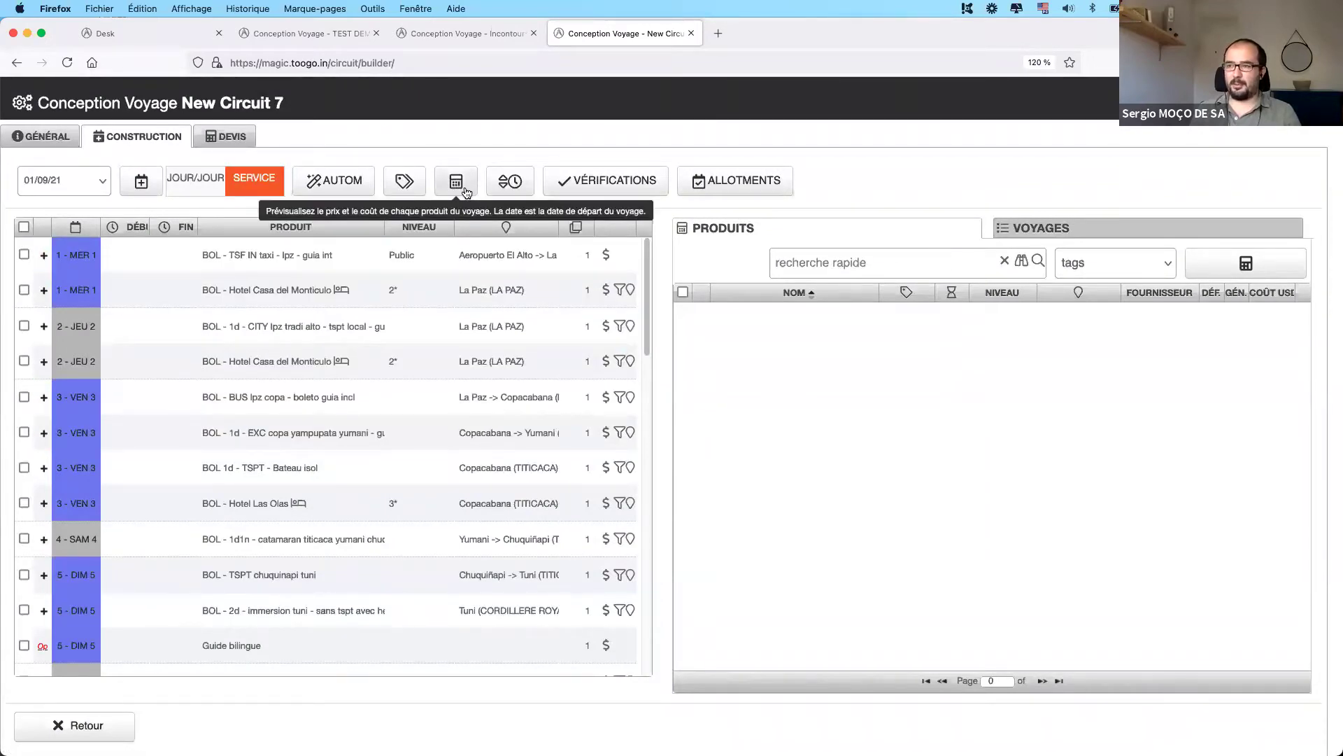
pyautogui.scroll(-10, 403, 363)
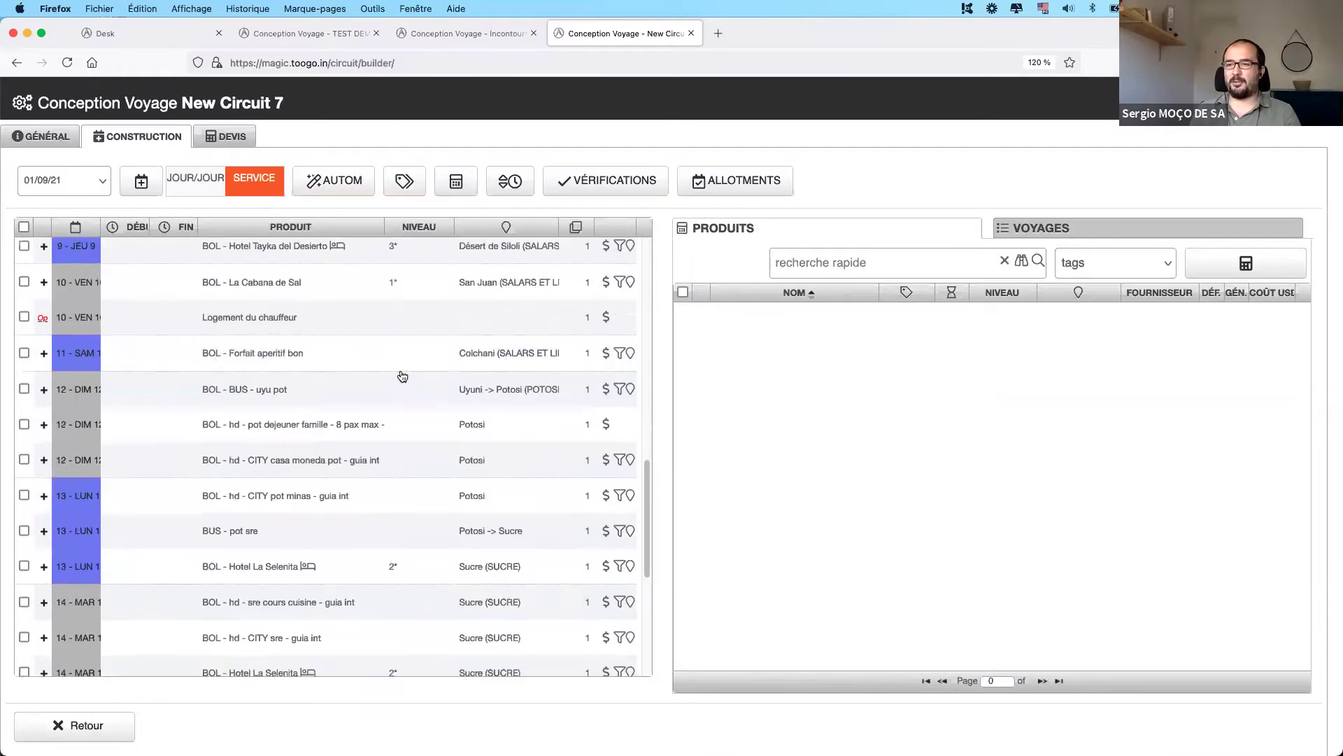
# - Try to price the circuit for 4 passengers with the request date 01/09/21
pyautogui.scroll(-5, 403, 375)
pyautogui.scroll(15, 403, 375)
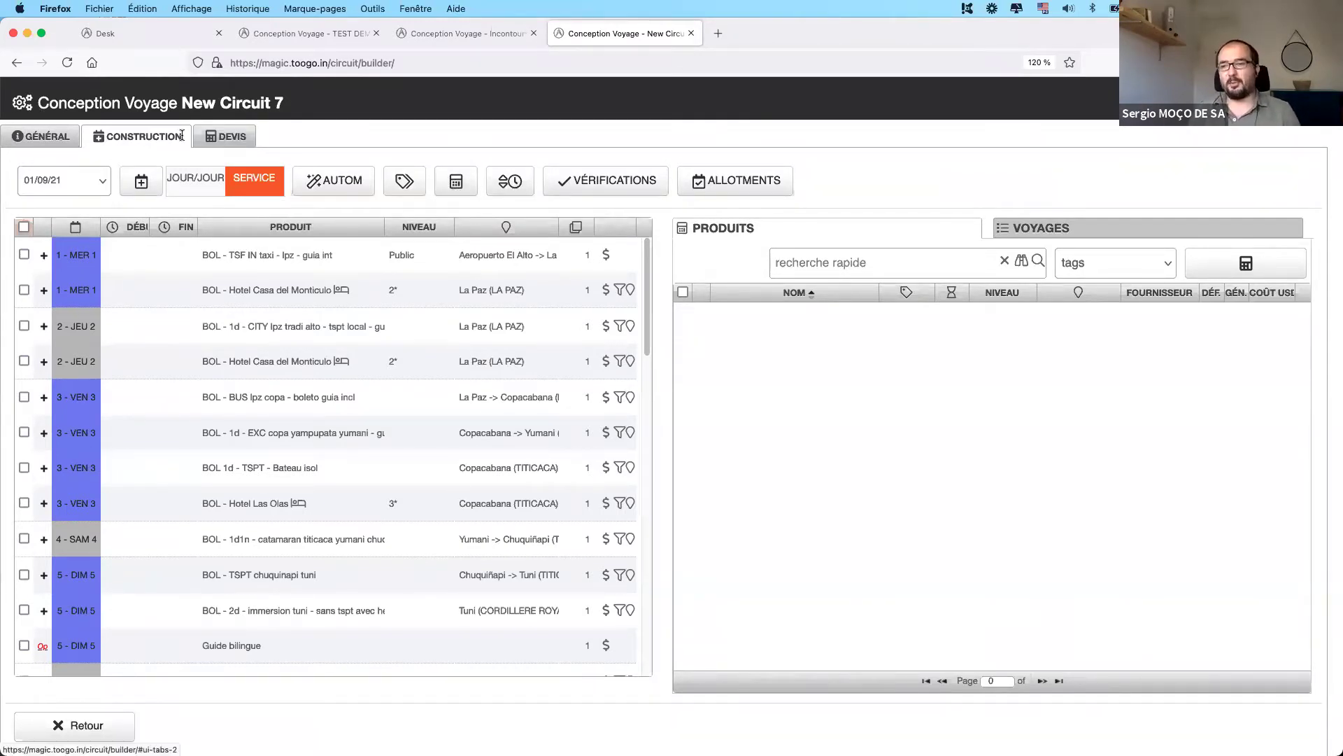
pyautogui.click(458, 183)
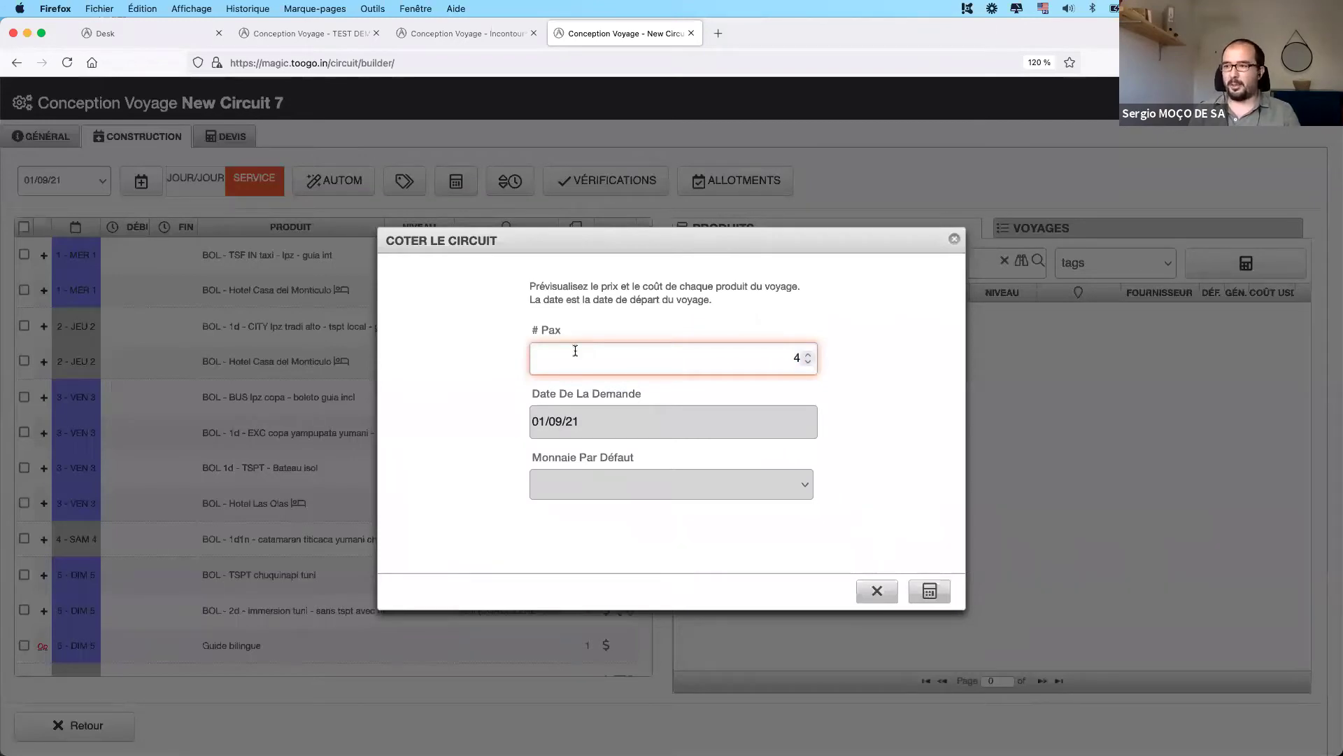
pyautogui.click(929, 591)
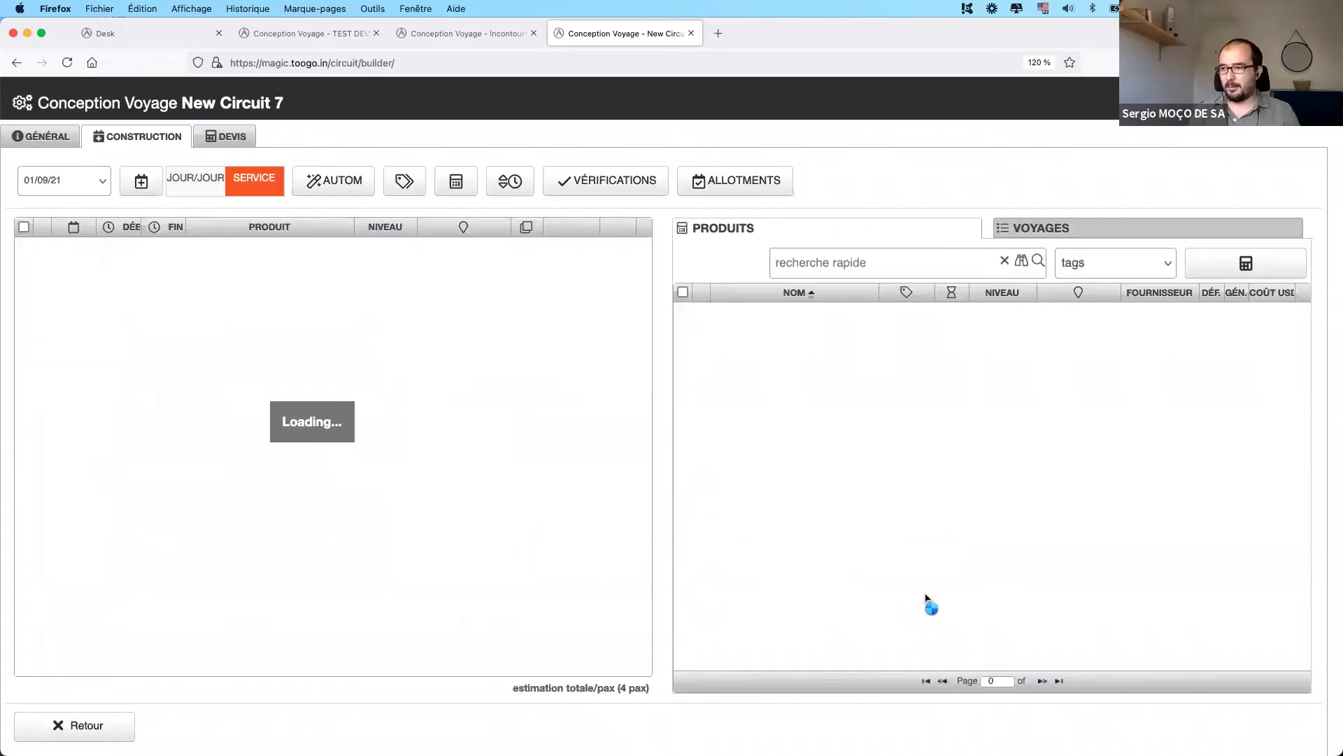
# - Assign the travel agency B2C France to the trip from the quote section and save it
pyautogui.click(227, 136)
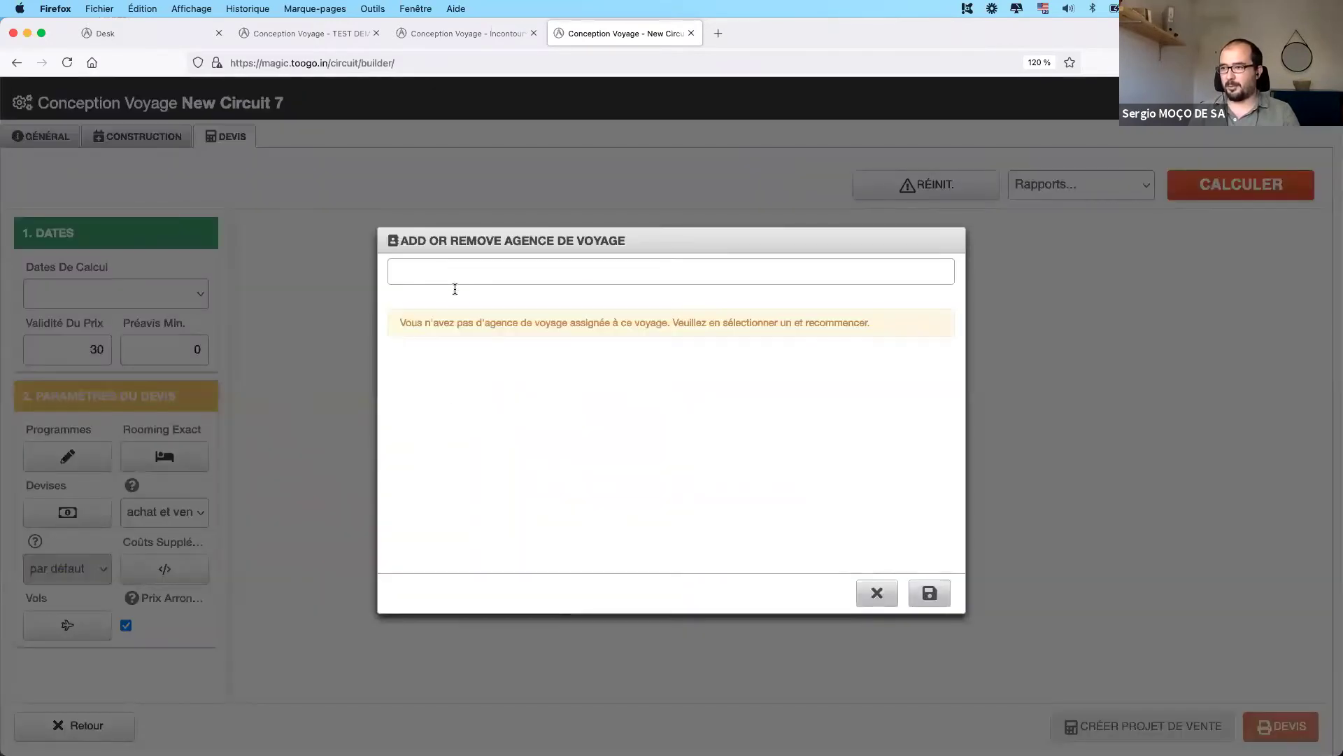
pyautogui.click(452, 274)
pyautogui.write('b2c france')
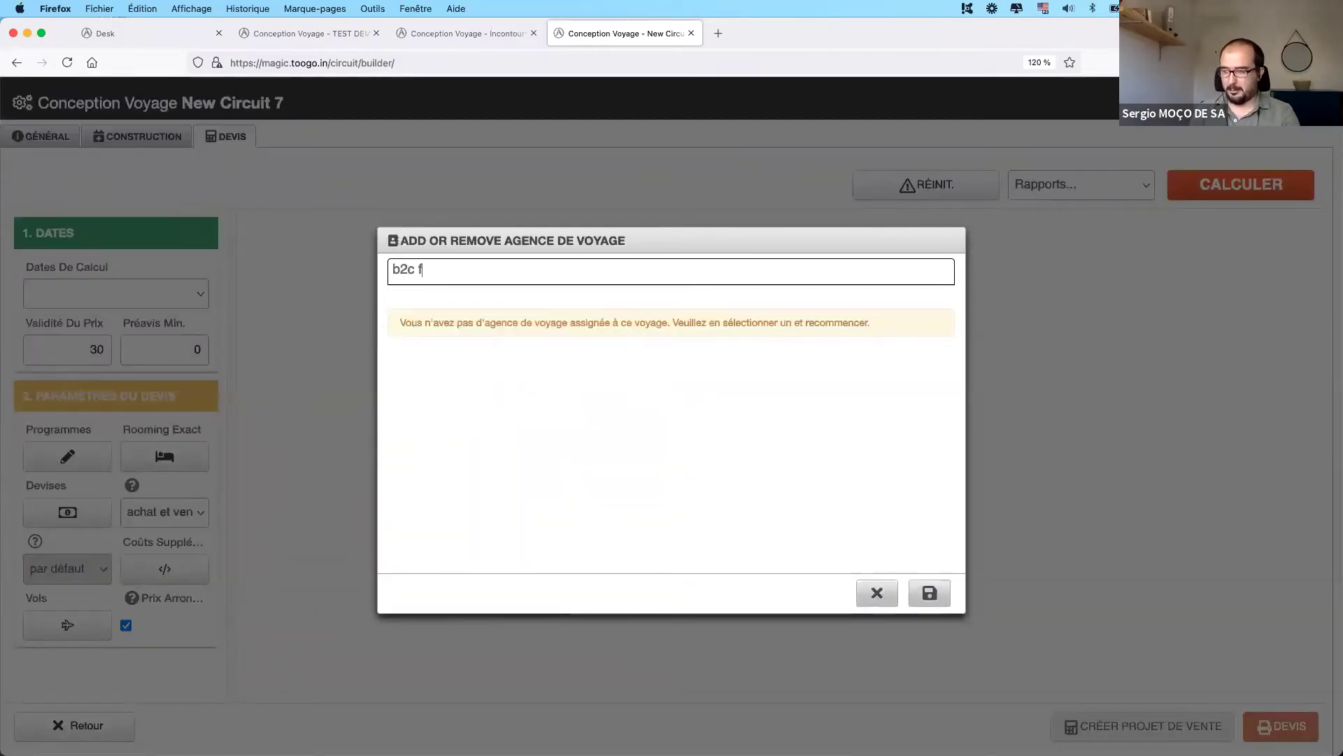
pyautogui.click(455, 299)
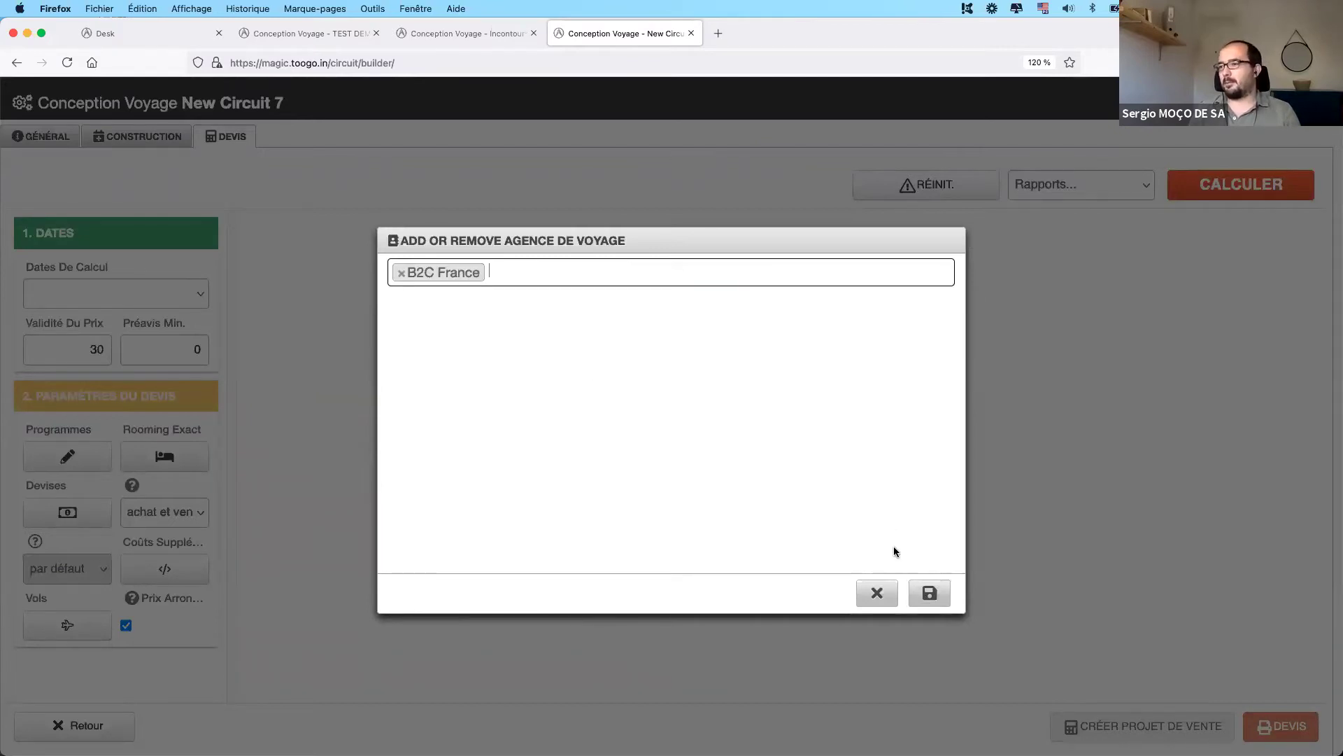
pyautogui.click(929, 593)
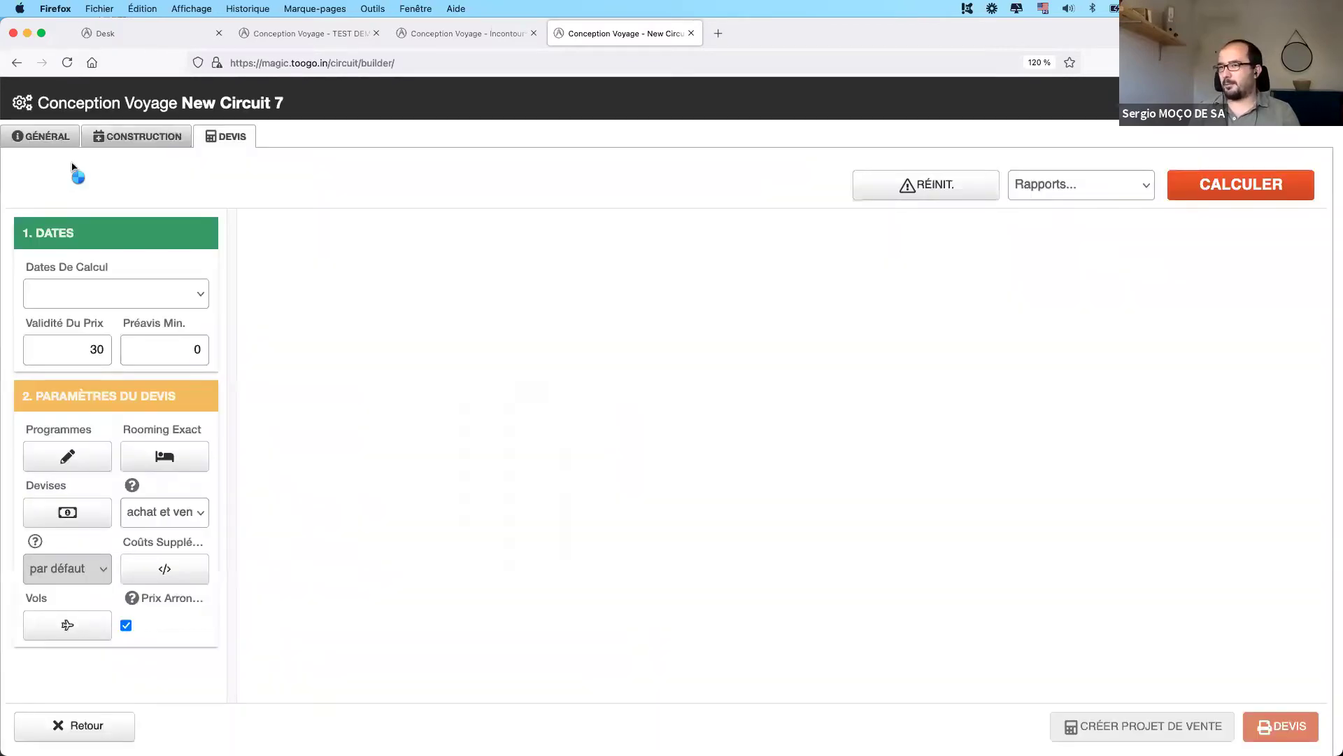
# - Price every product of the circuit for 4 passengers in EUR, with the request date 01/09/21
pyautogui.click(108, 136)
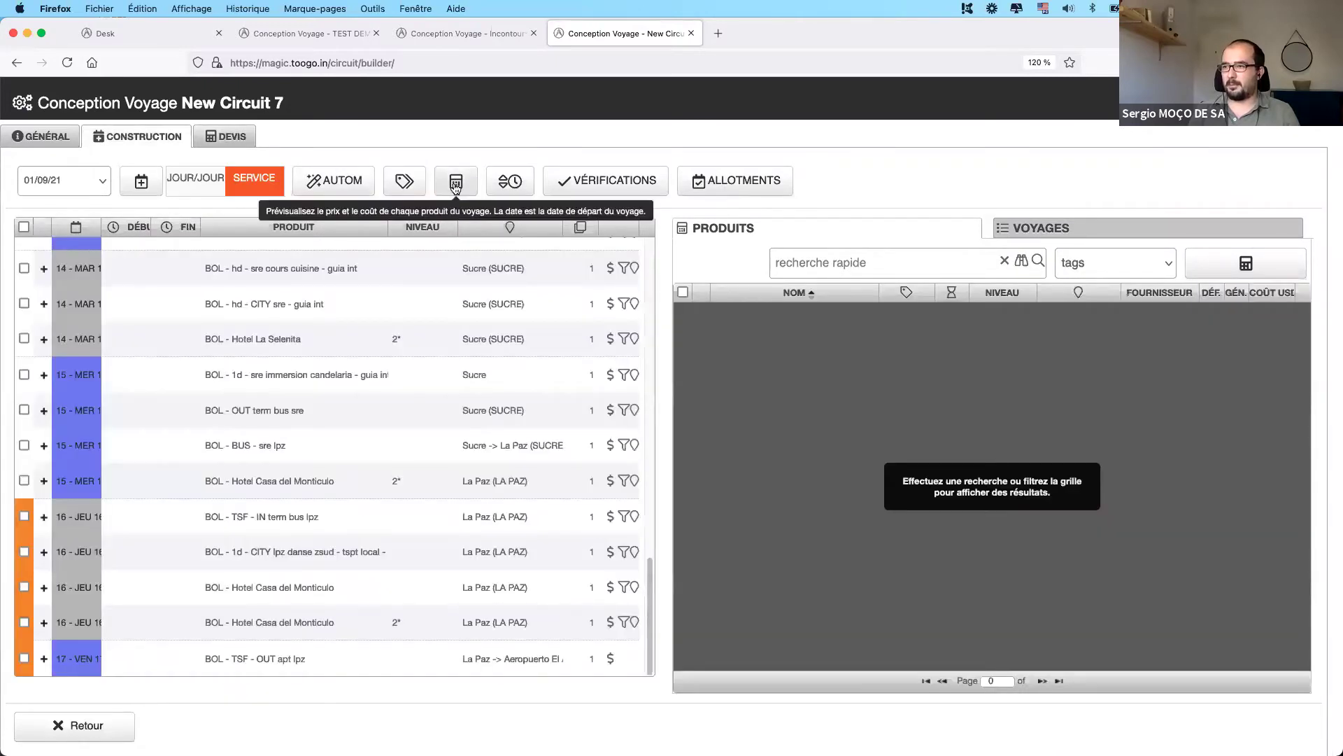
pyautogui.click(456, 185)
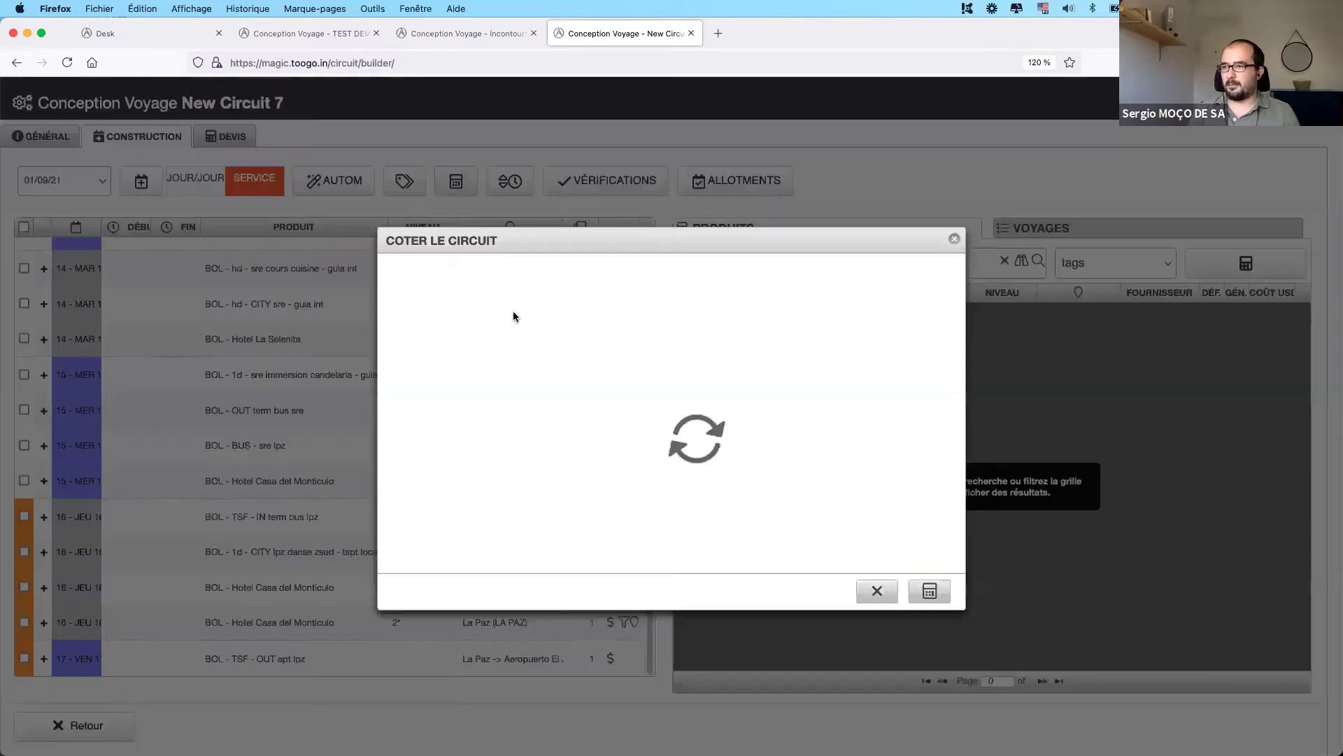
pyautogui.write('4')
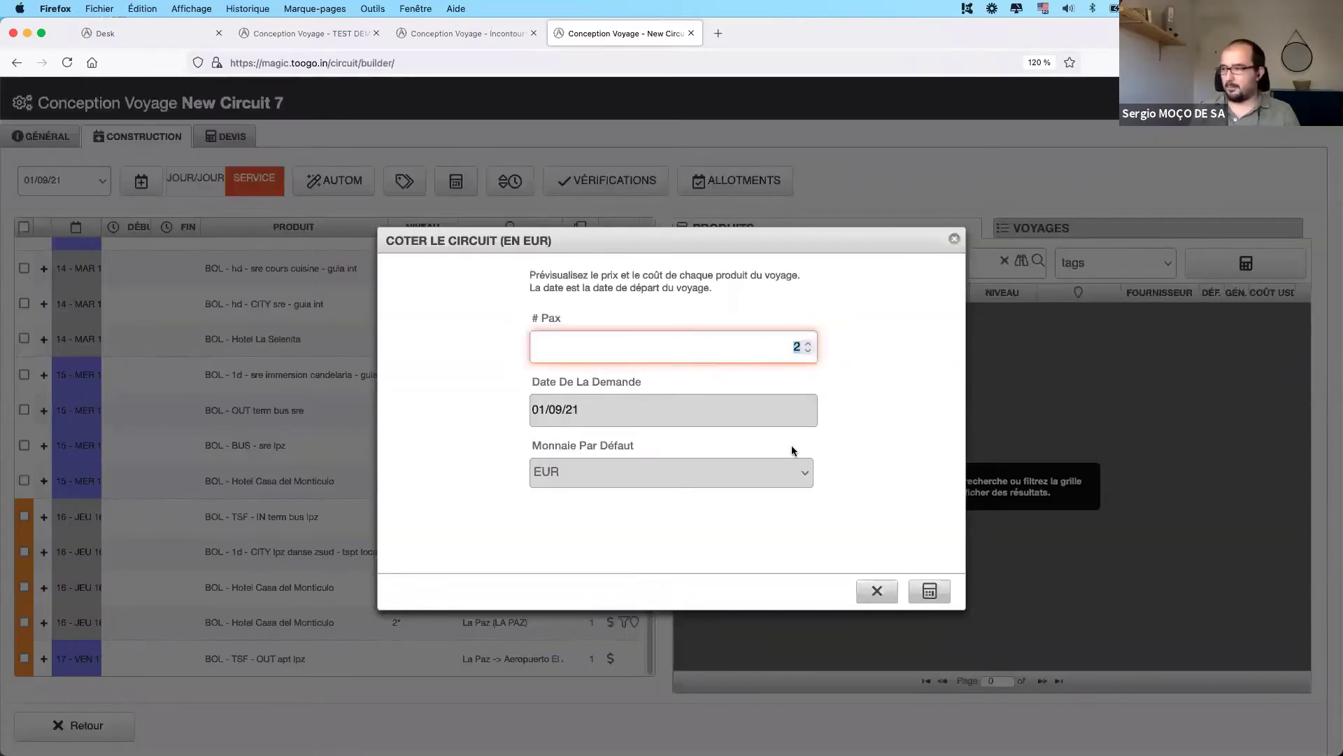
pyautogui.click(935, 592)
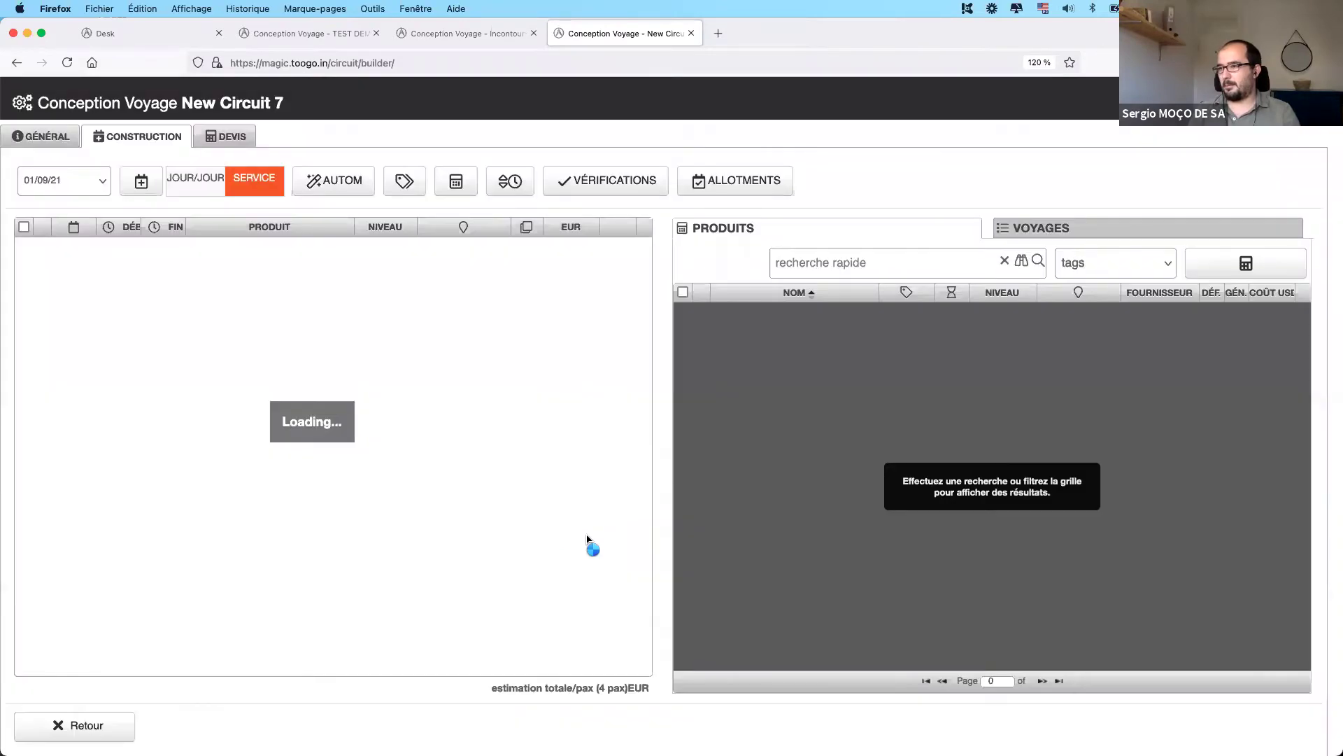
# - Examine the price and cost of each product and the total estimate per passenger for the whole circuit
pyautogui.scroll(15, 420, 526)
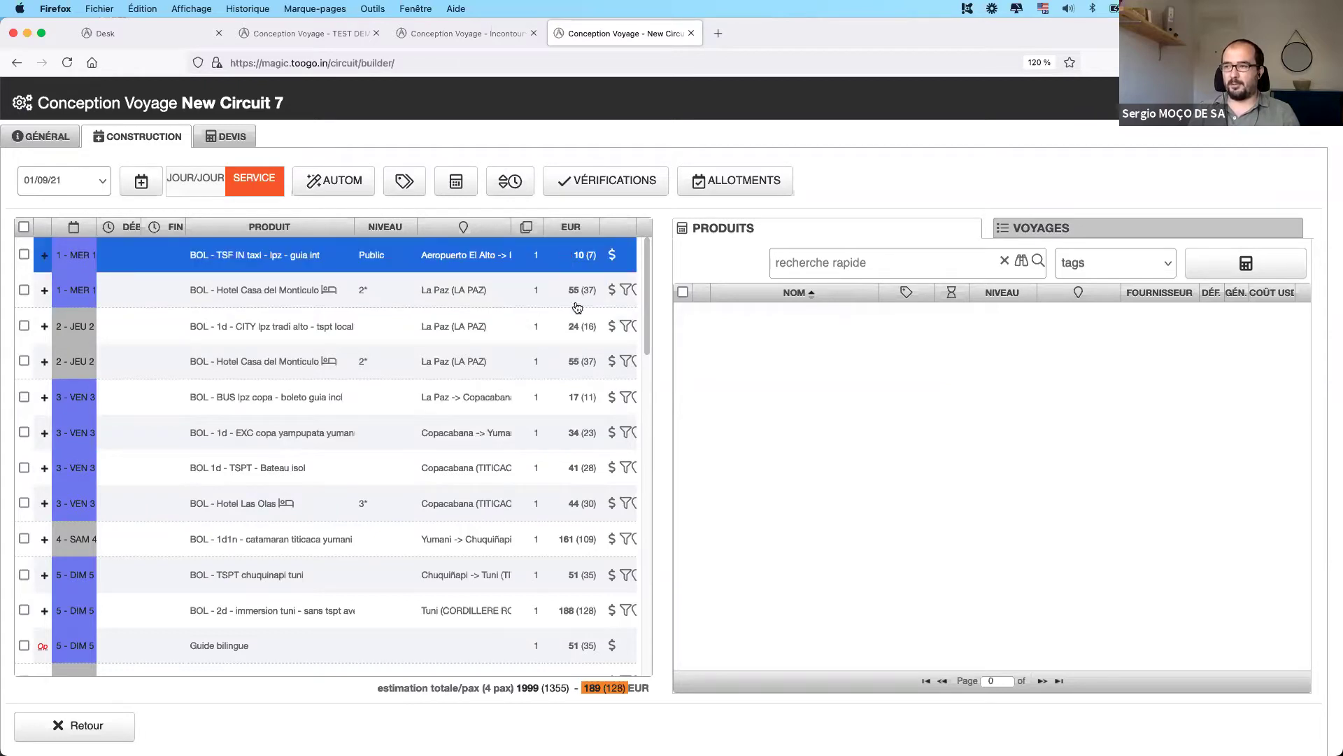
pyautogui.scroll(-5, 570, 301)
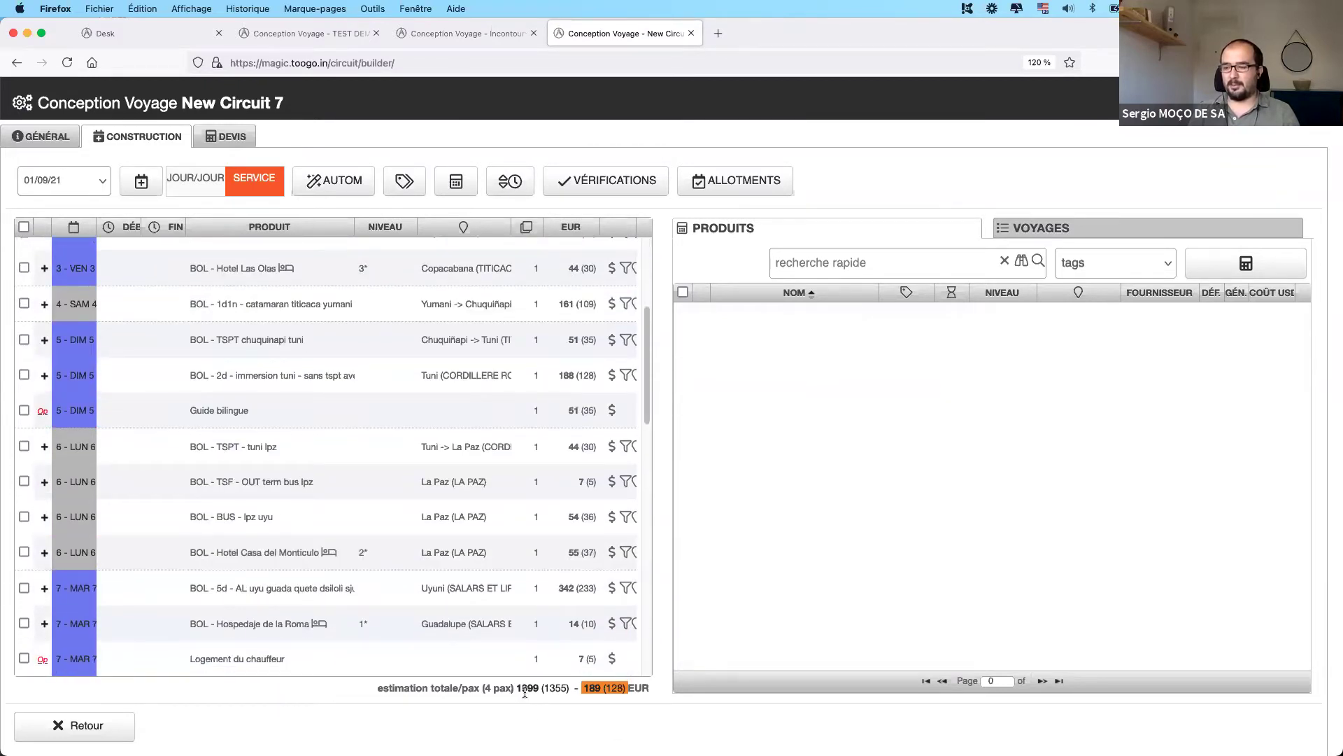
pyautogui.moveTo(395, 688); pyautogui.dragTo(422, 688)
pyautogui.moveTo(545, 688); pyautogui.dragTo(567, 692)
pyautogui.click(518, 689)
pyautogui.doubleClick(527, 687)
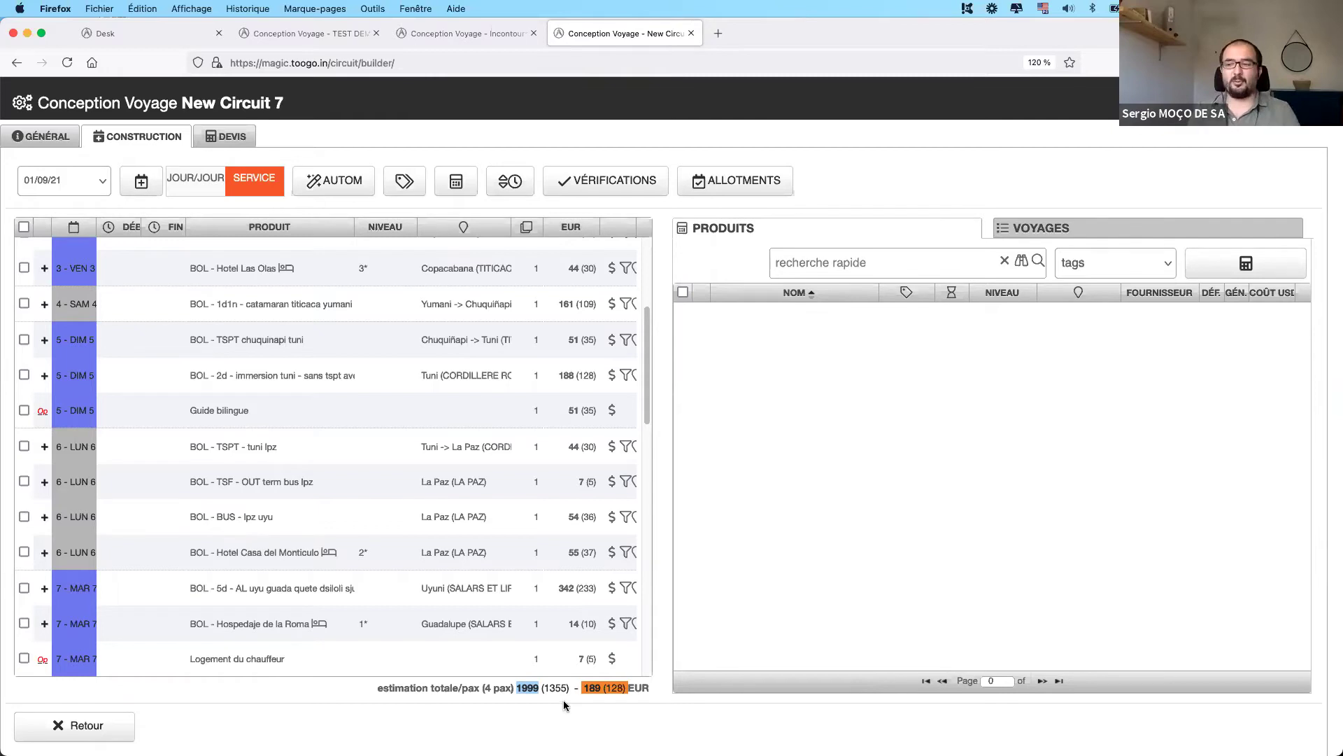
pyautogui.scroll(-1, 385, 532)
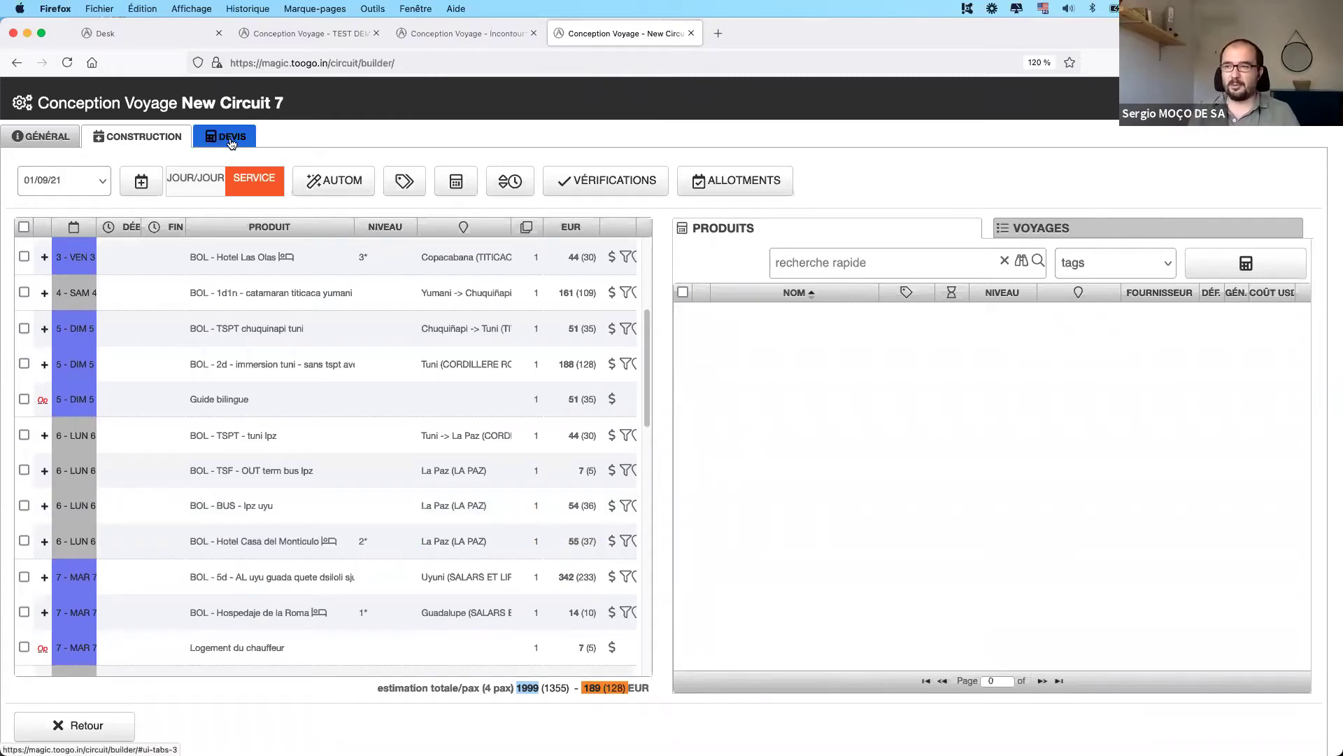
pyautogui.scroll(-7, 320, 340)
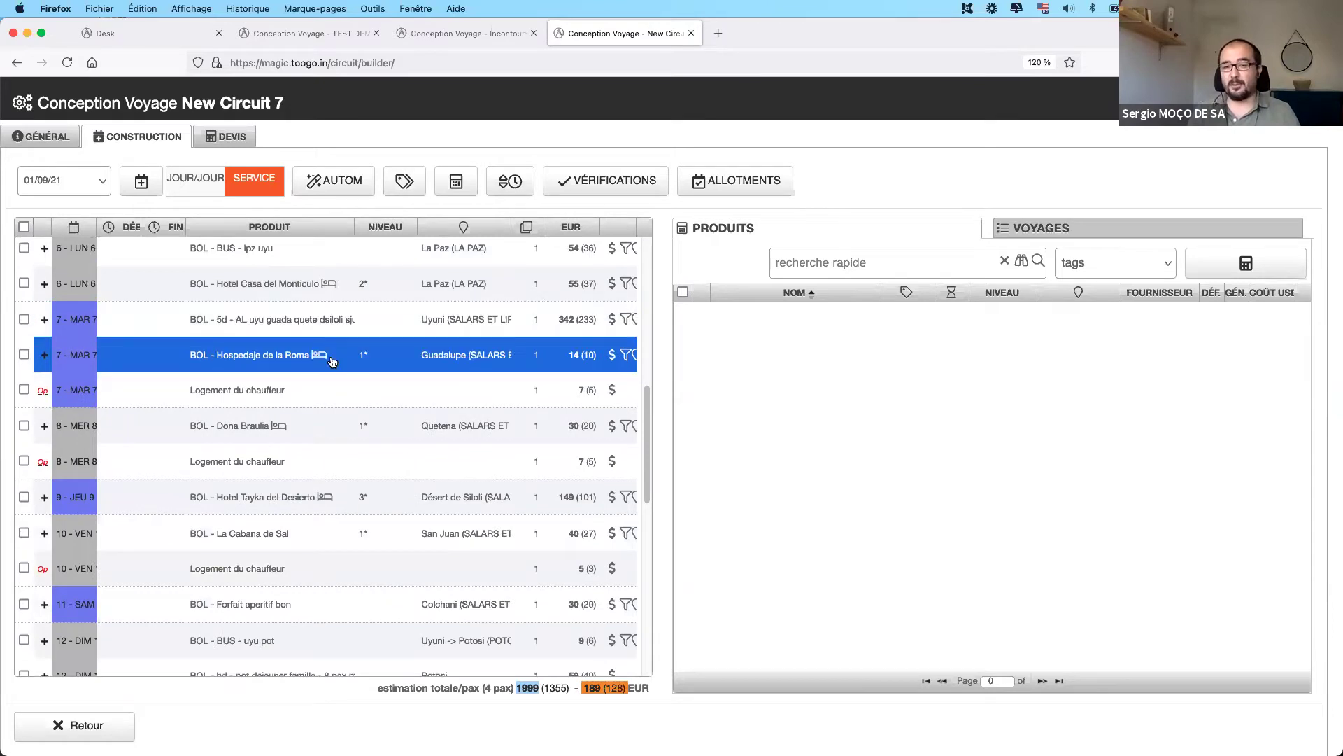
pyautogui.scroll(10, 332, 359)
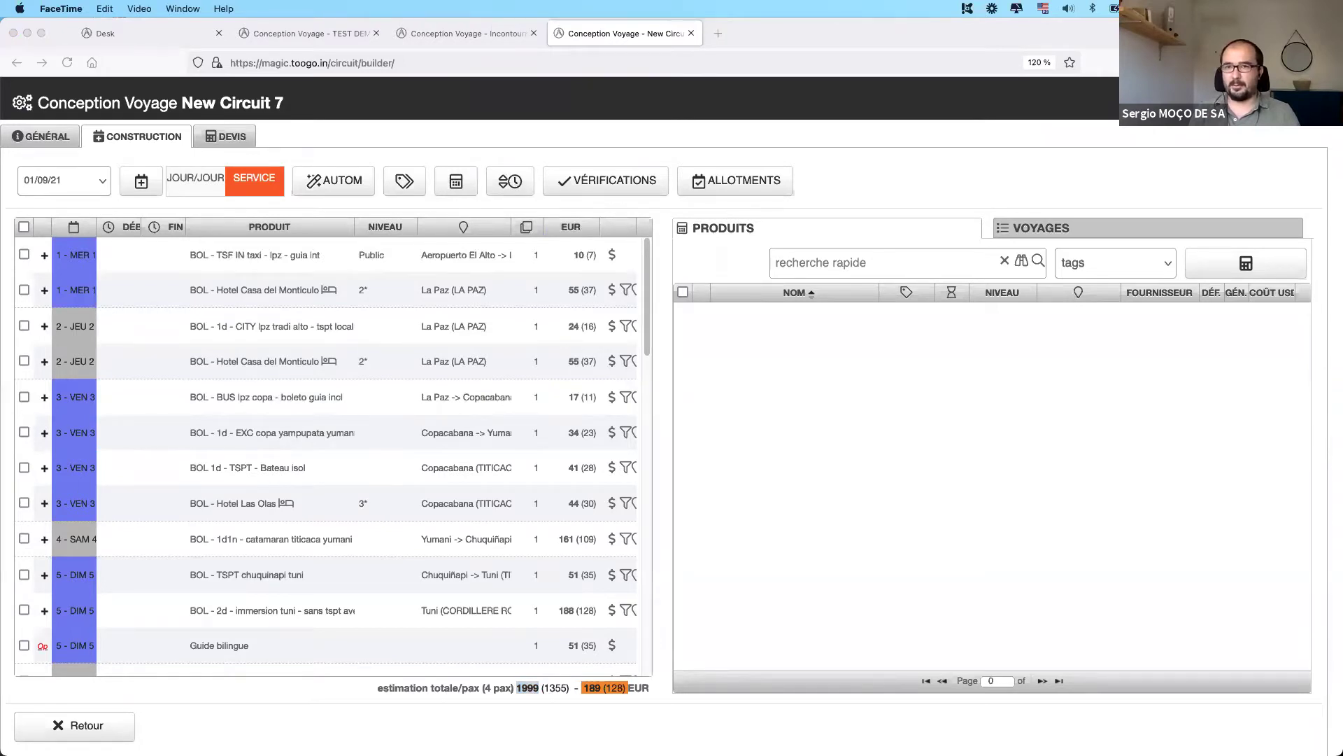
# - Open the start time of the day 1 BOL - TSF IN taxi transfer for editing
pyautogui.click(148, 221)
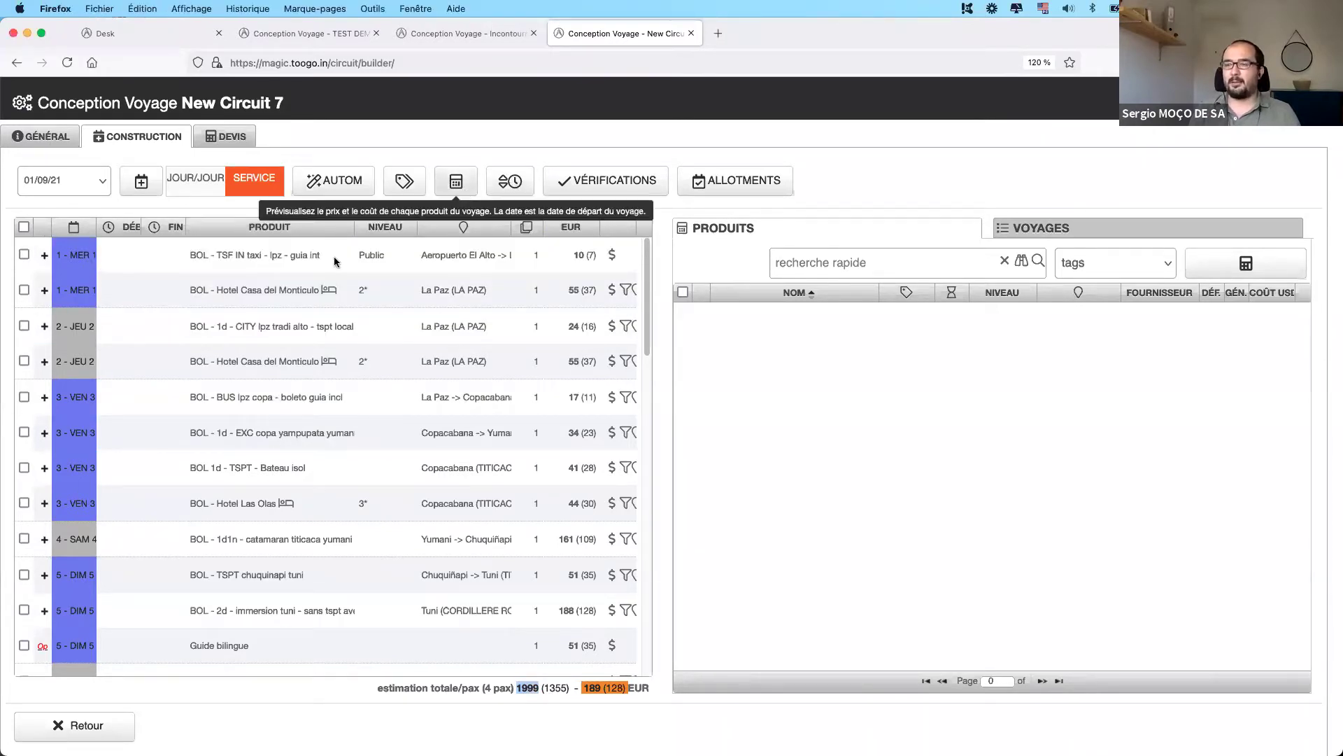
pyautogui.click(221, 253)
pyautogui.click(102, 249)
pyautogui.click(124, 289)
pyautogui.click(125, 255)
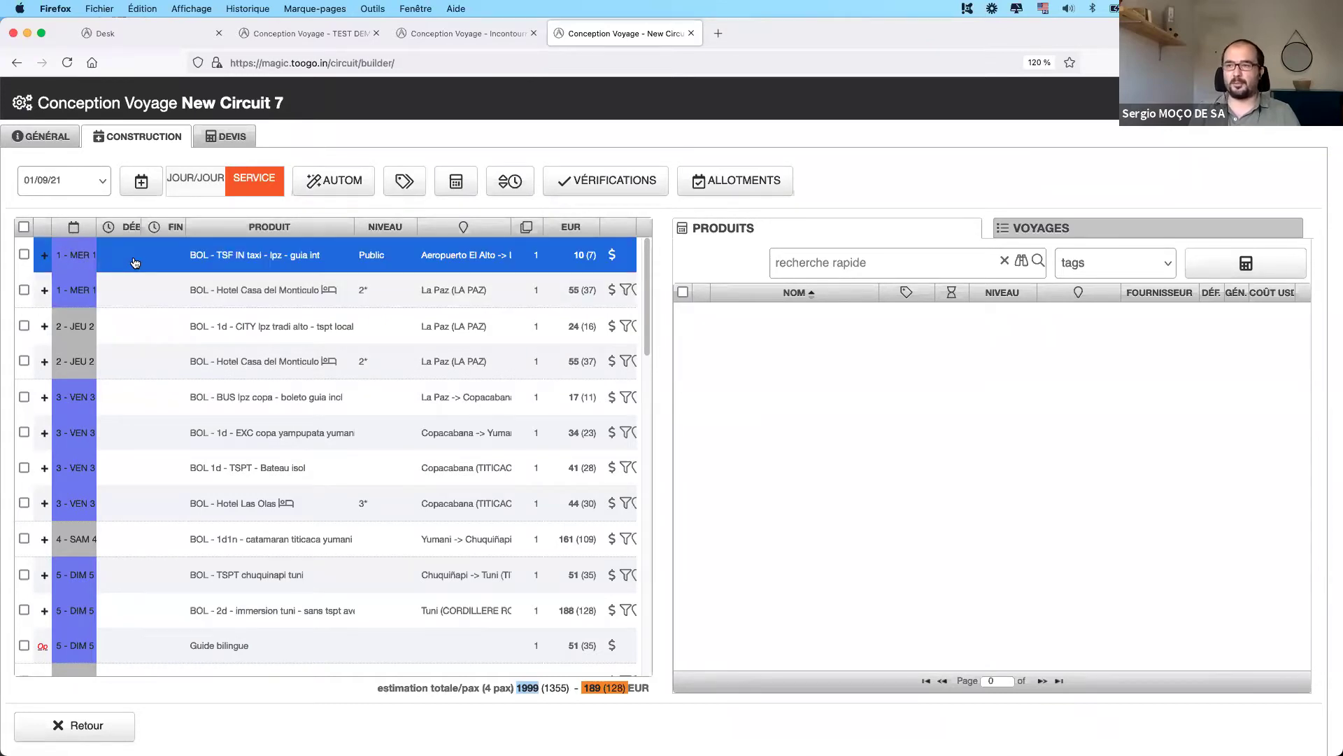
pyautogui.click(124, 255)
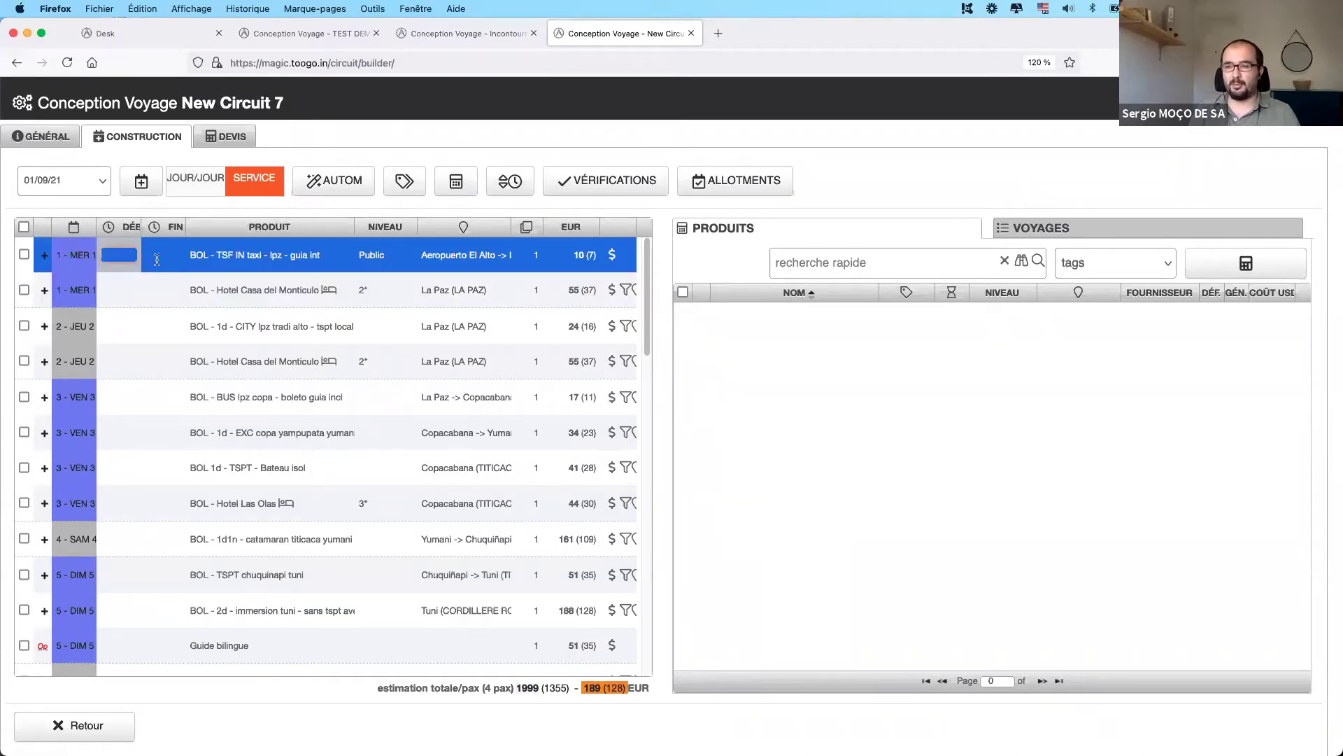
pyautogui.press('Tab')
pyautogui.click(119, 258)
# - Open the product sheet of the BOL - TSF IN taxi transfer to examine its day details, and close it
pyautogui.rightClick(216, 260)
pyautogui.click(260, 294)
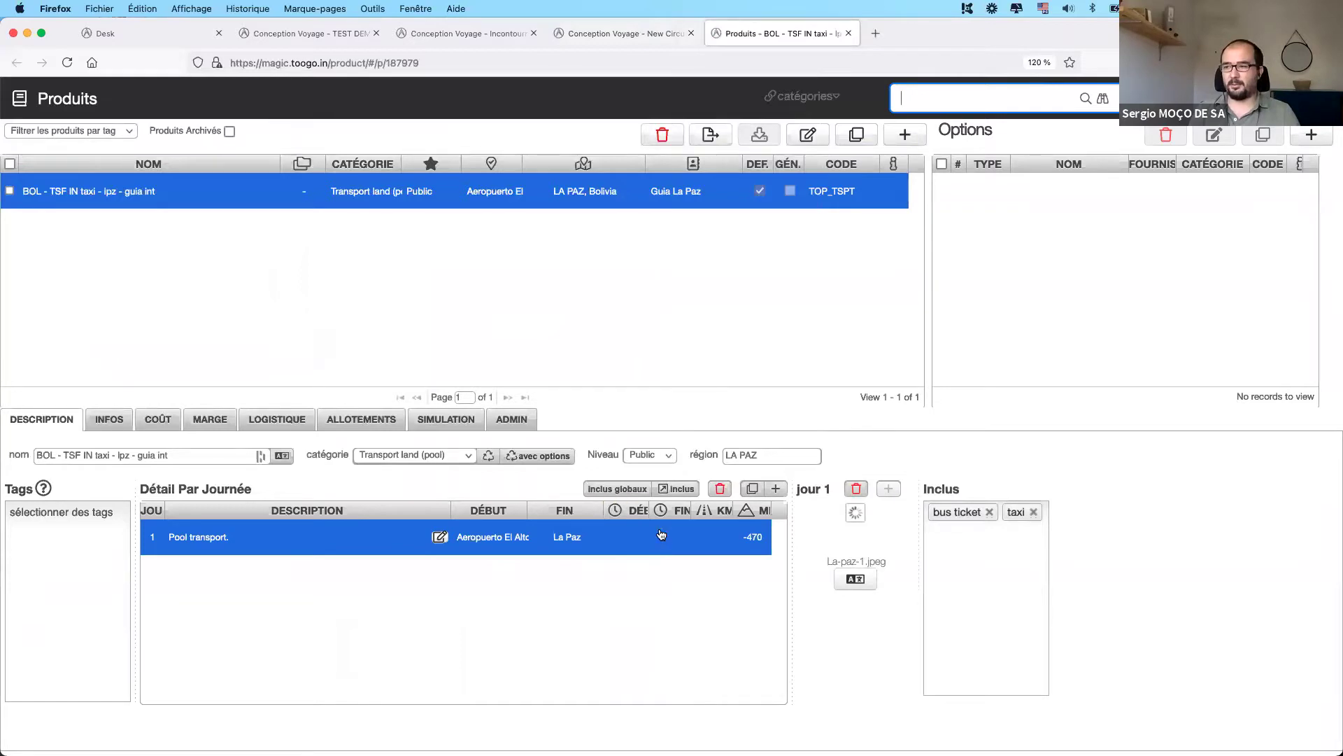
pyautogui.click(849, 34)
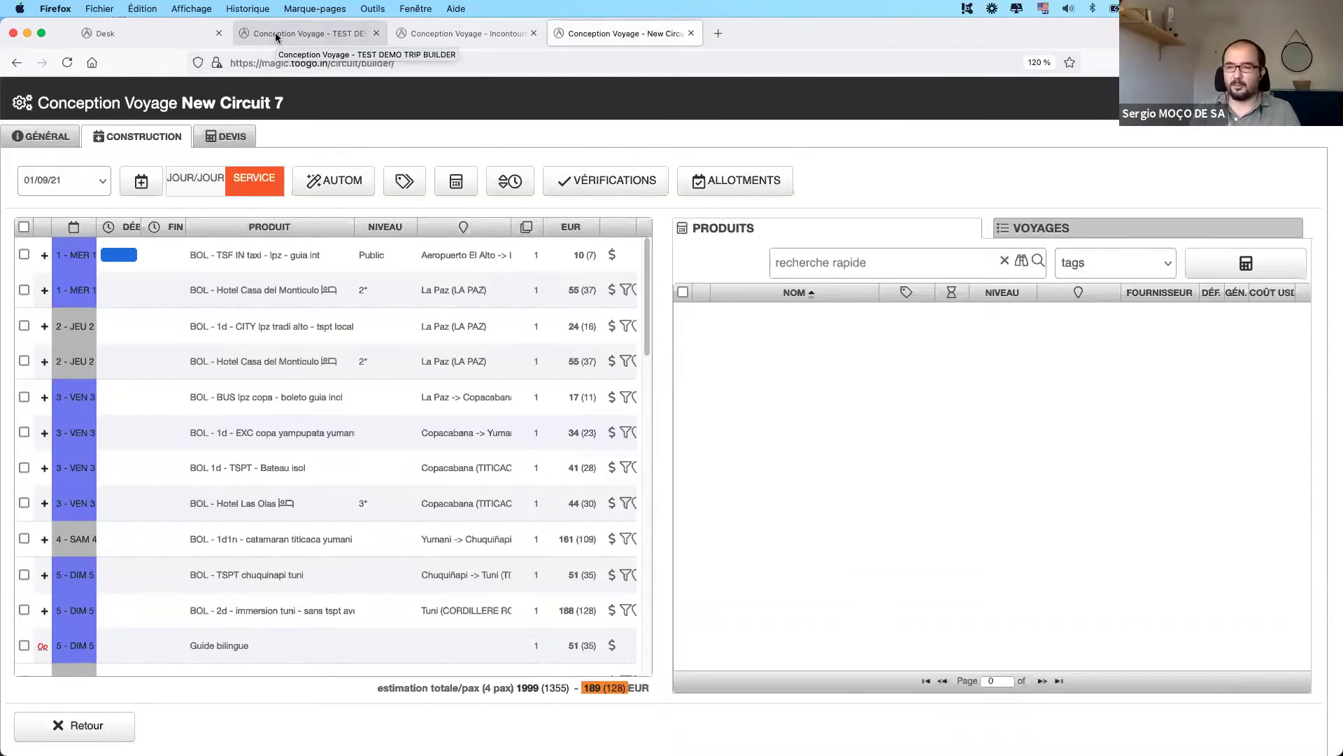
# - Set the day 1 BOL - TSF IN taxi transfer to start at 11:00 and end at 12:00
pyautogui.click(130, 259)
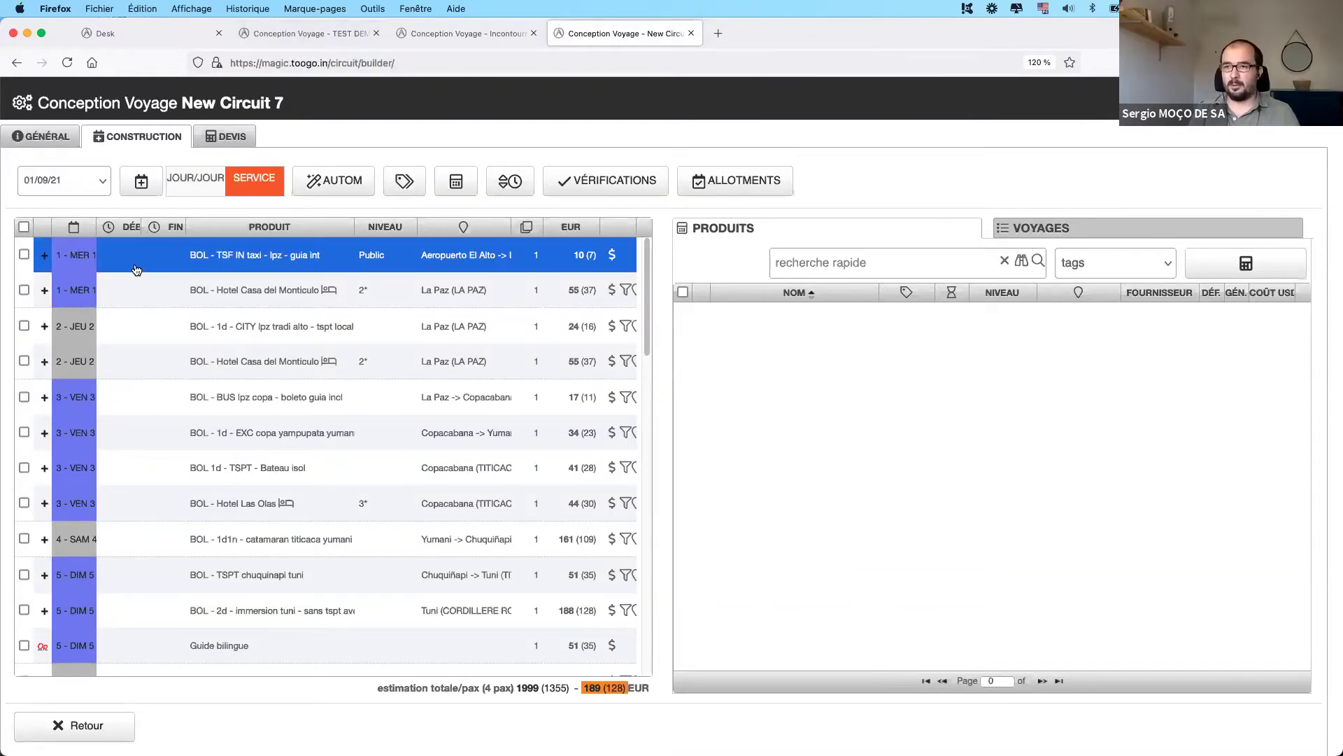
pyautogui.click(159, 307)
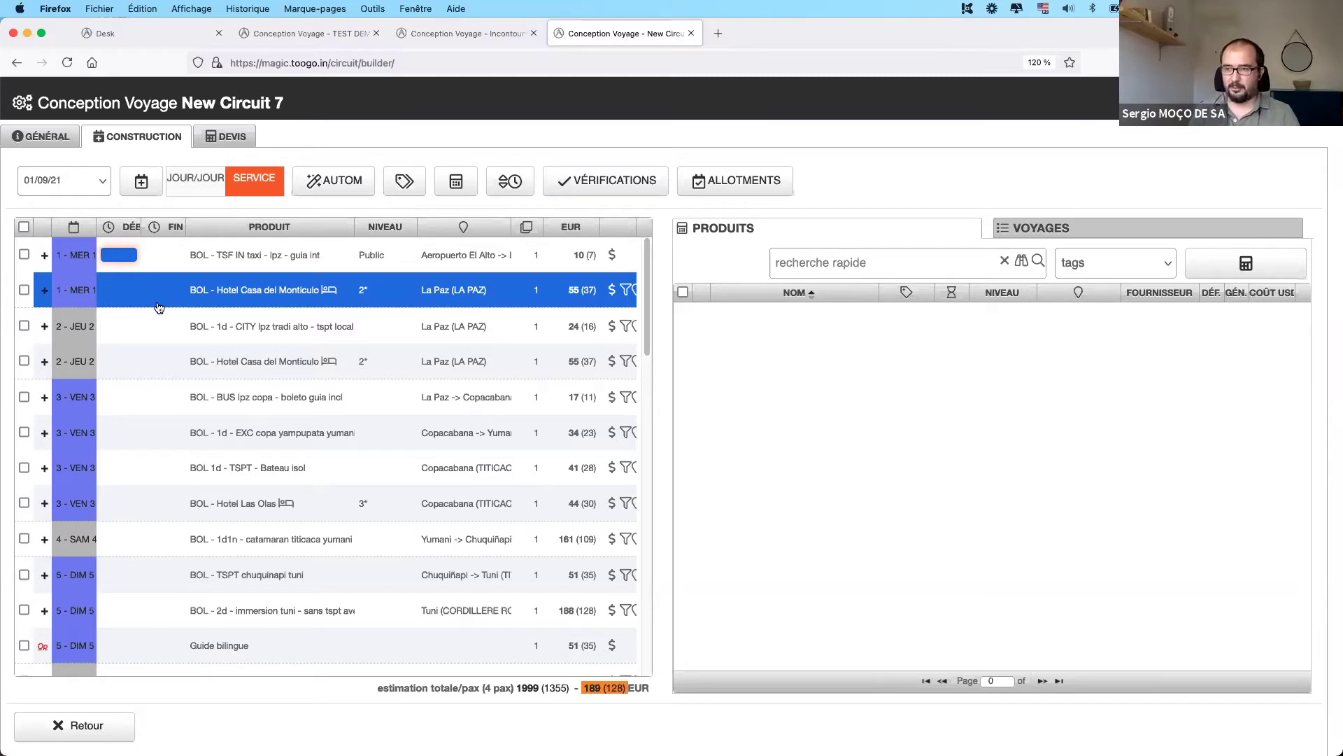
pyautogui.click(259, 256)
pyautogui.click(261, 332)
pyautogui.click(262, 256)
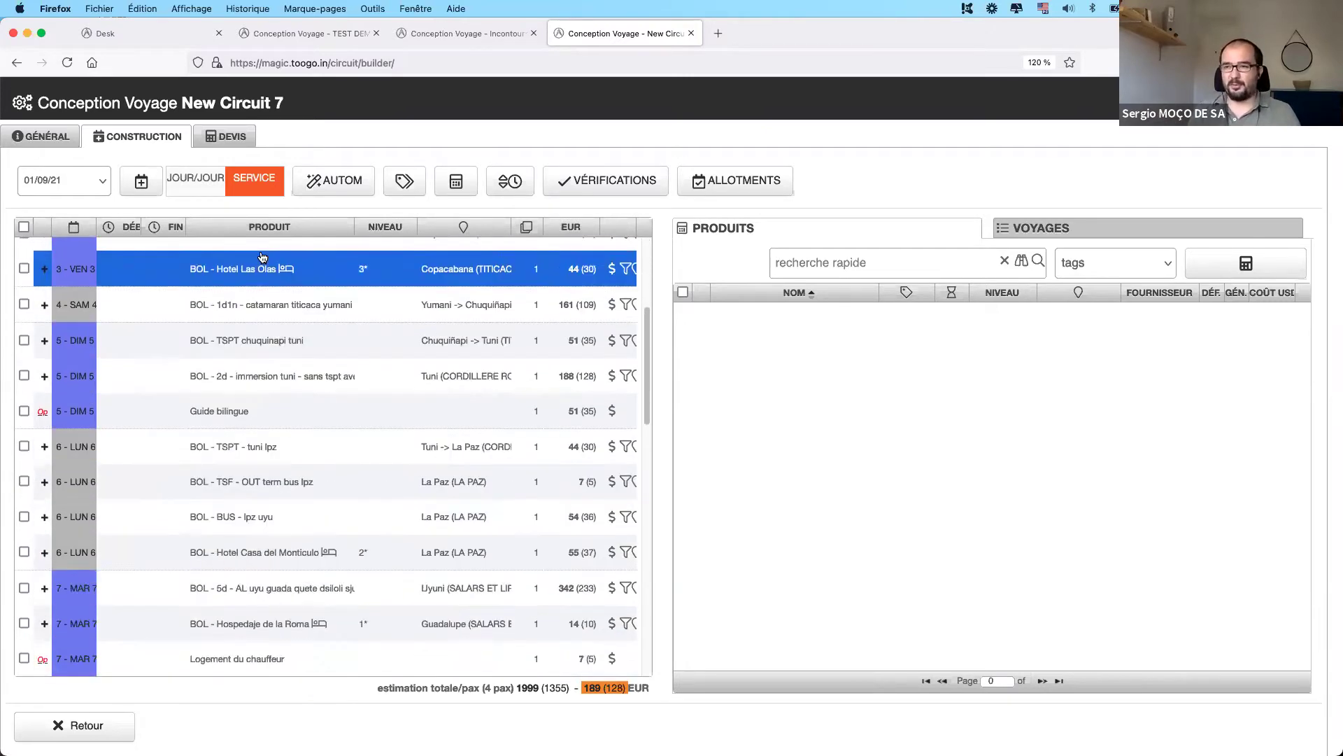
pyautogui.click(197, 287)
pyautogui.click(139, 268)
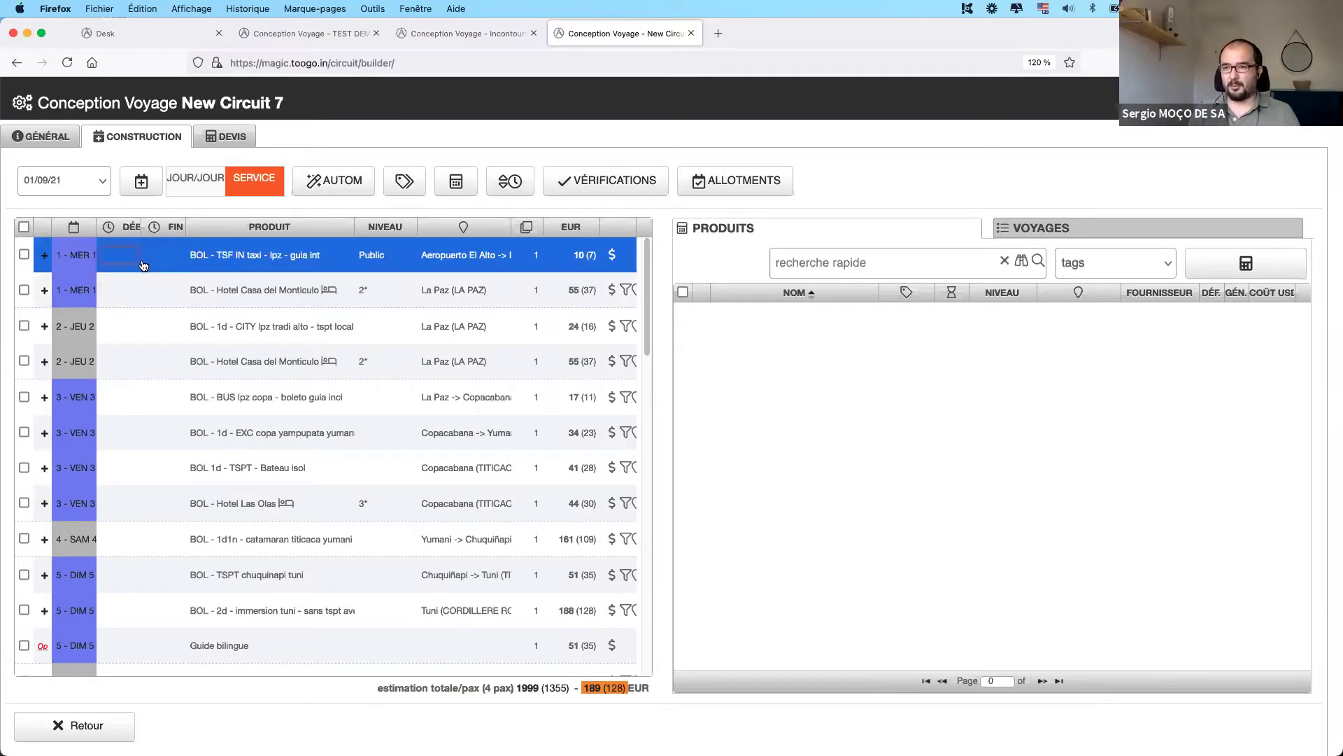
pyautogui.click(107, 280)
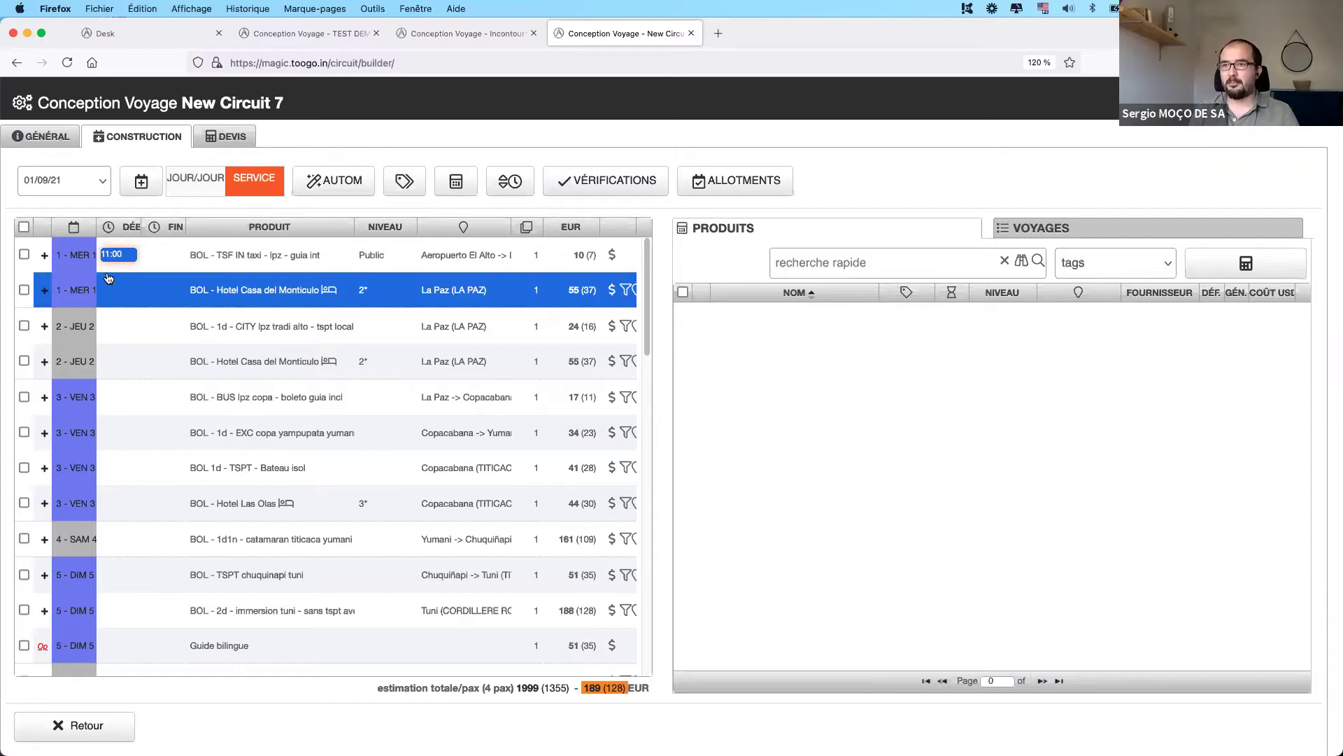
pyautogui.click(127, 262)
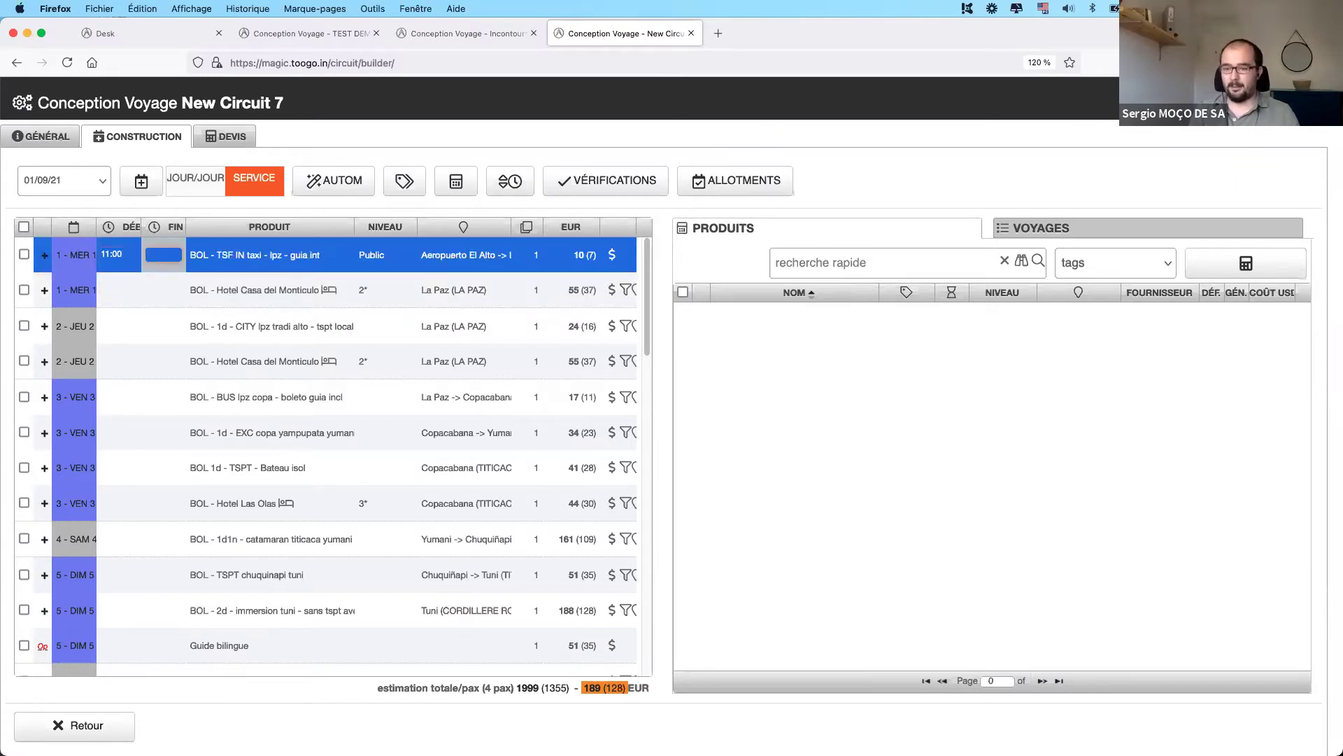
pyautogui.press('Tab')
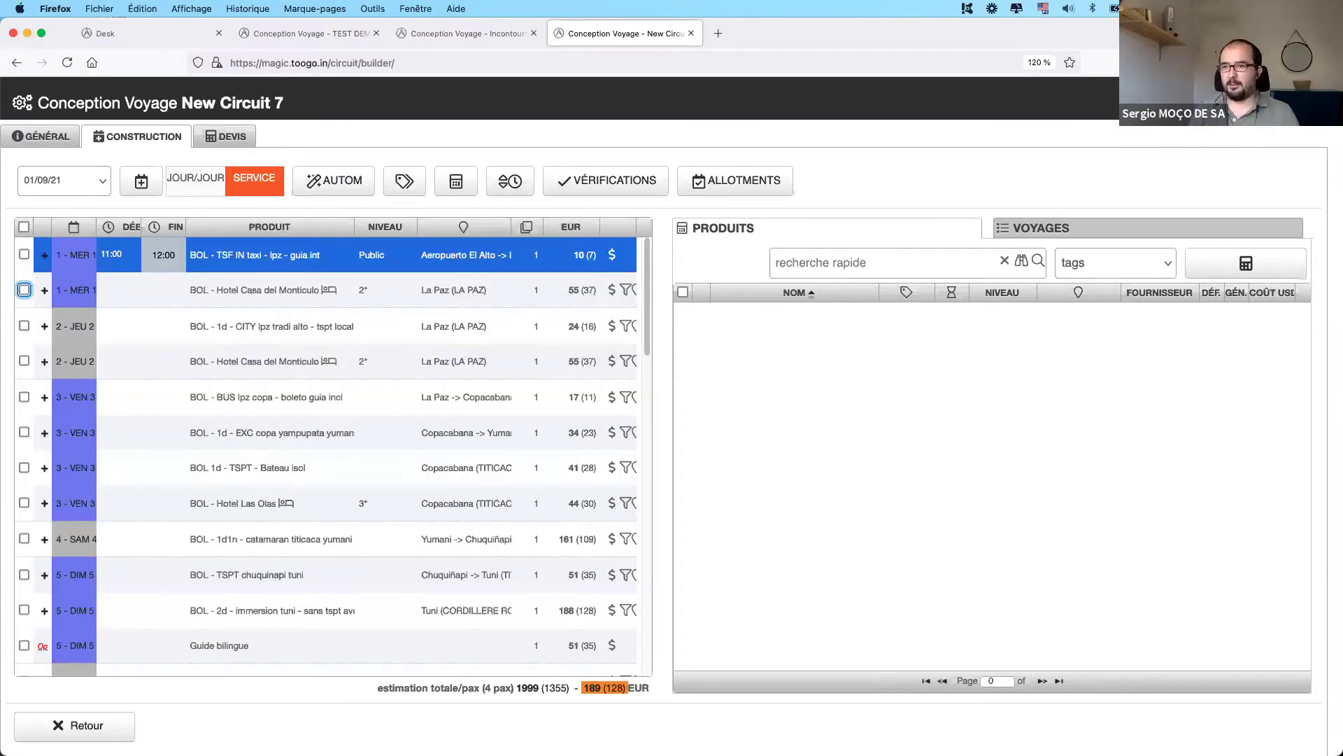
# - Set the day 1 BOL - Hotel Casa del Monticulo to start at 08:00 and end at 09:00
pyautogui.click(122, 291)
pyautogui.keyDown('shift'); pyautogui.click(140, 320); pyautogui.keyUp('shift')
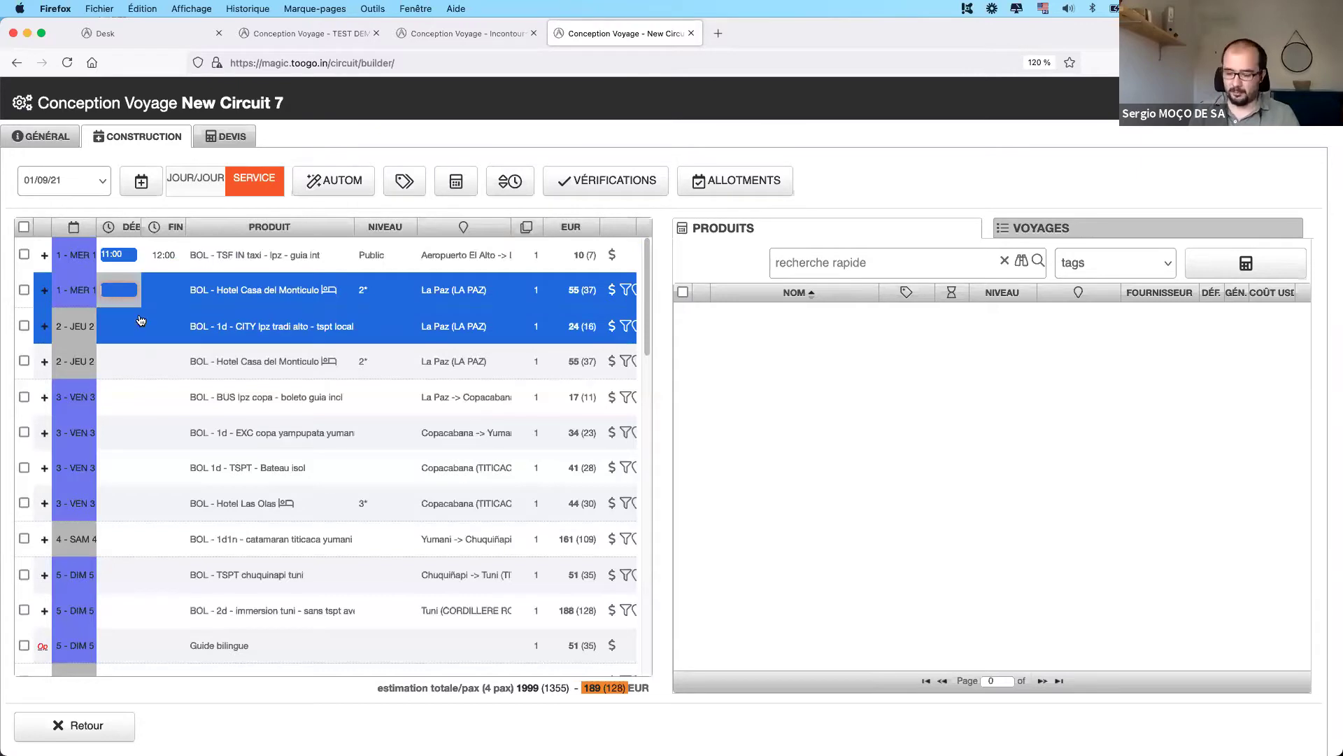
pyautogui.write('08:00')
pyautogui.press('Tab')
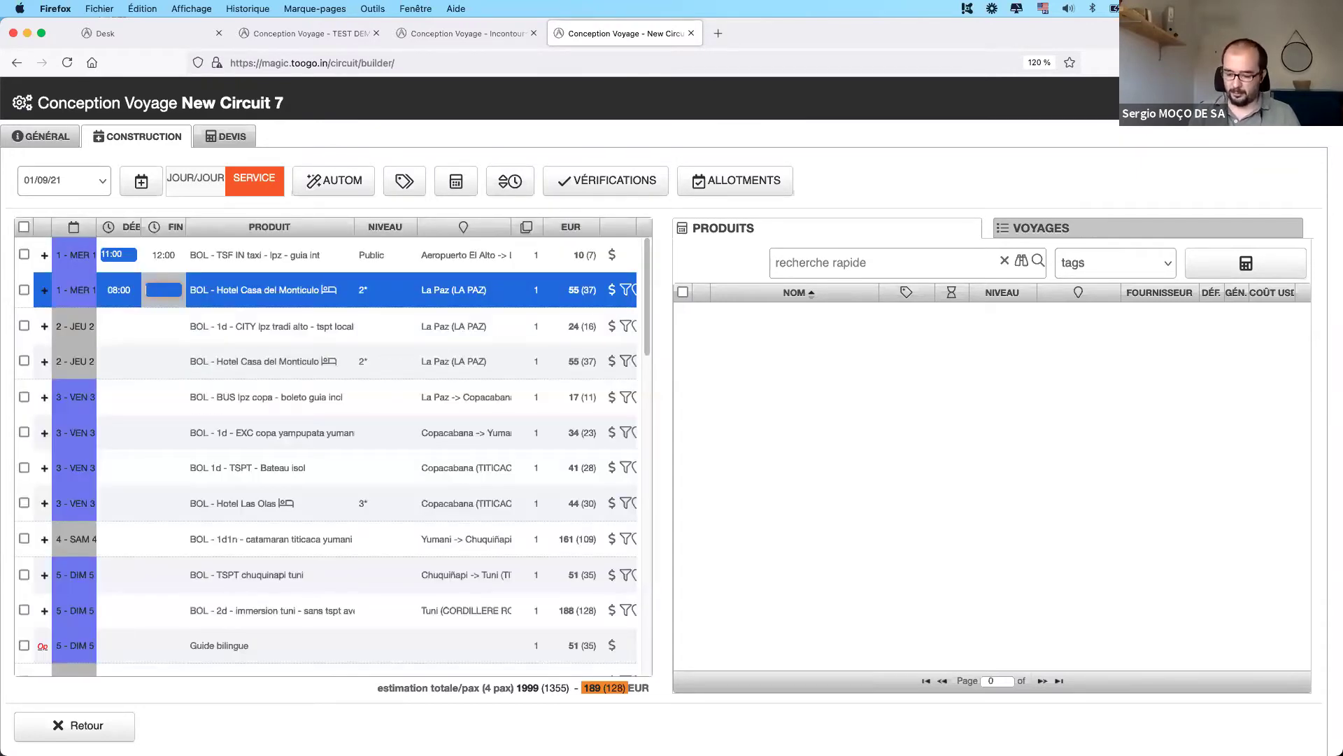
pyautogui.press('Tab')
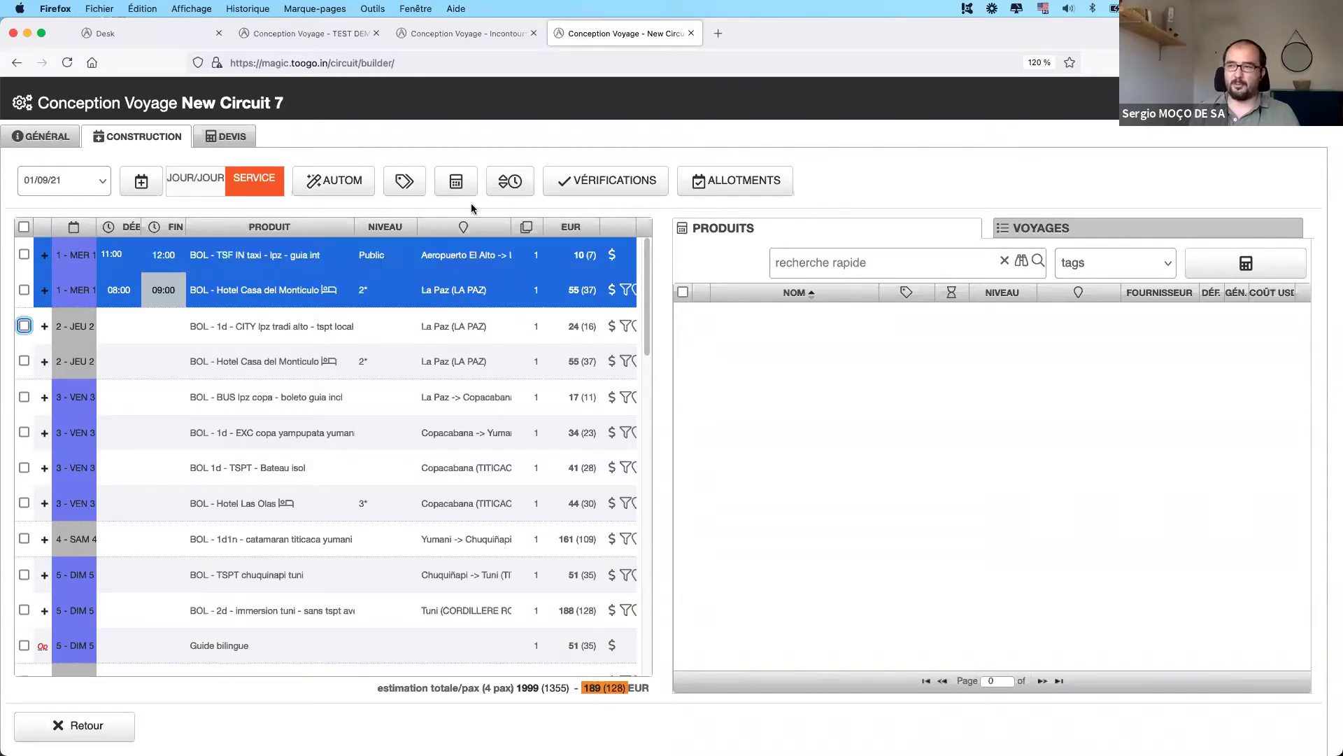
# - Reorder the products by their times and check the order of the hotel and the airport transfer on day 1
pyautogui.click(511, 183)
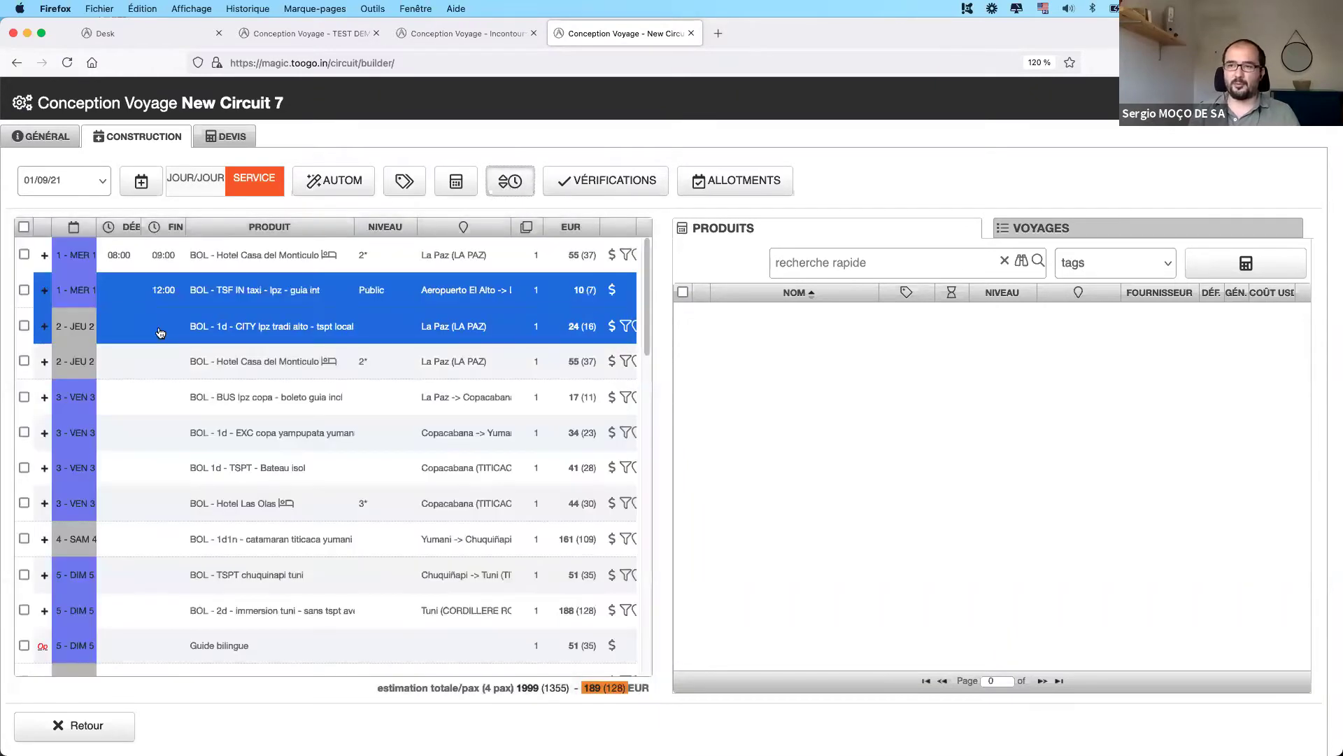
pyautogui.click(126, 252)
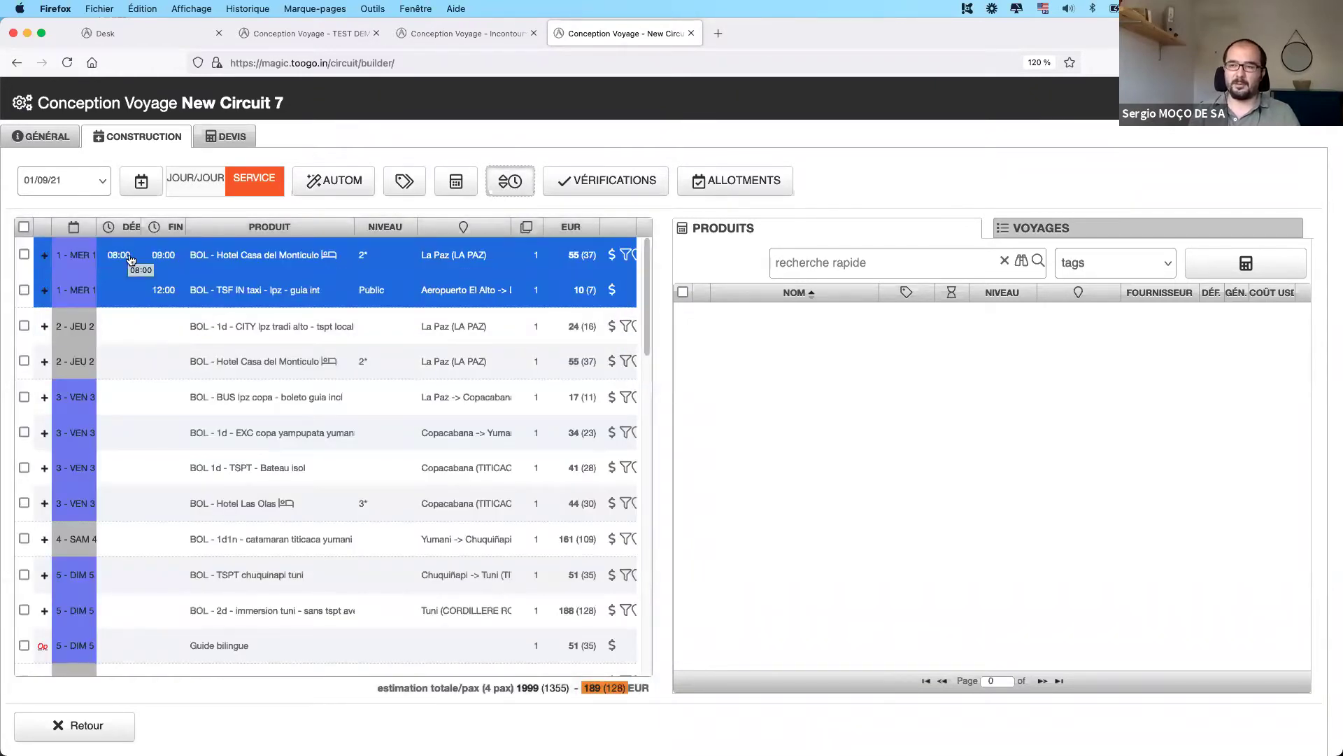
pyautogui.click(280, 298)
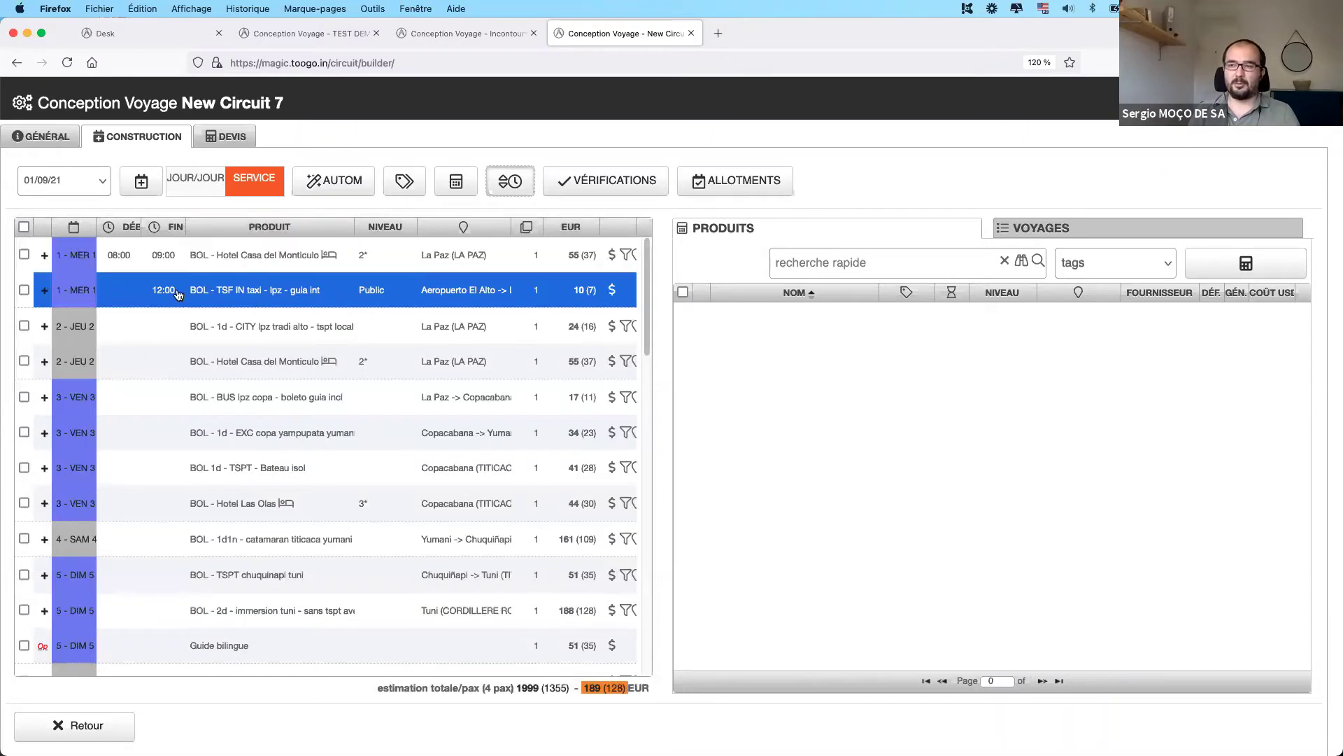
# - Clear the start time of the day 1 BOL - TSF IN taxi transfer and move it above the hotel
pyautogui.keyDown('shift'); pyautogui.click(124, 264); pyautogui.keyUp('shift')
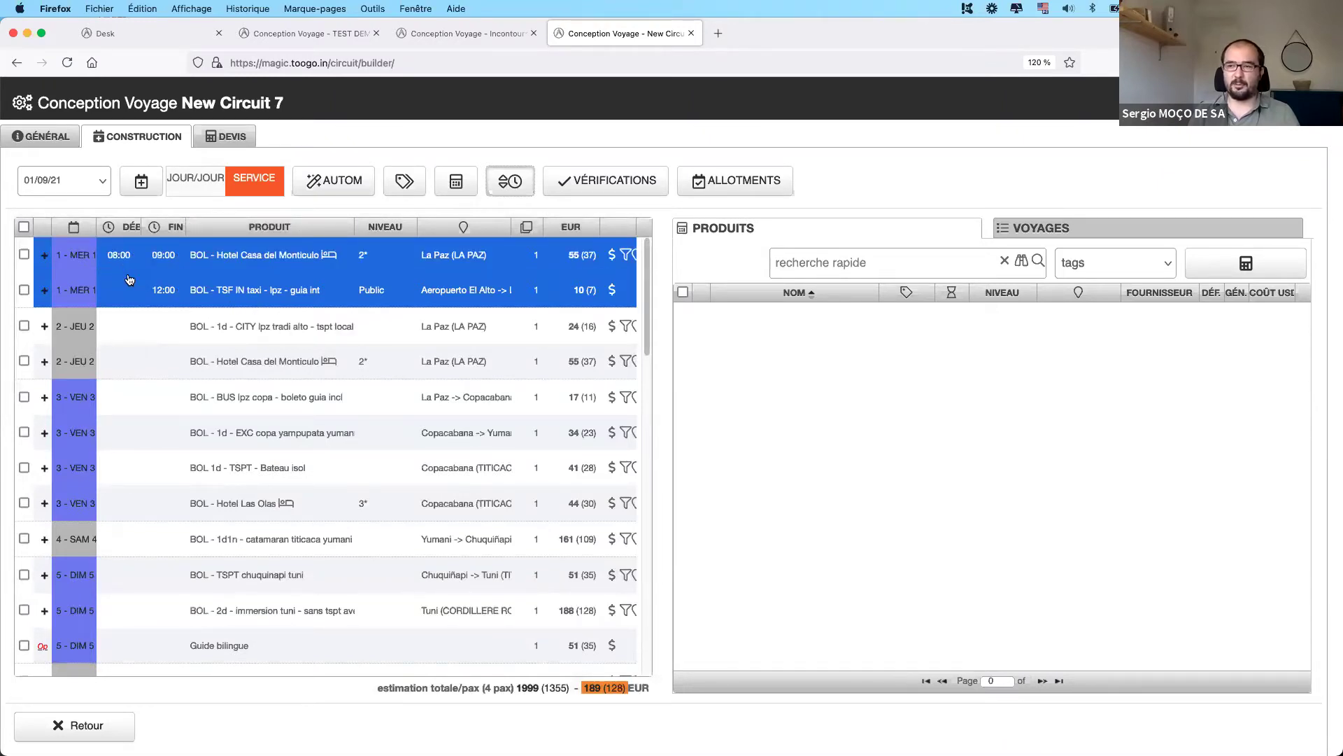
pyautogui.click(129, 291)
pyautogui.click(126, 289)
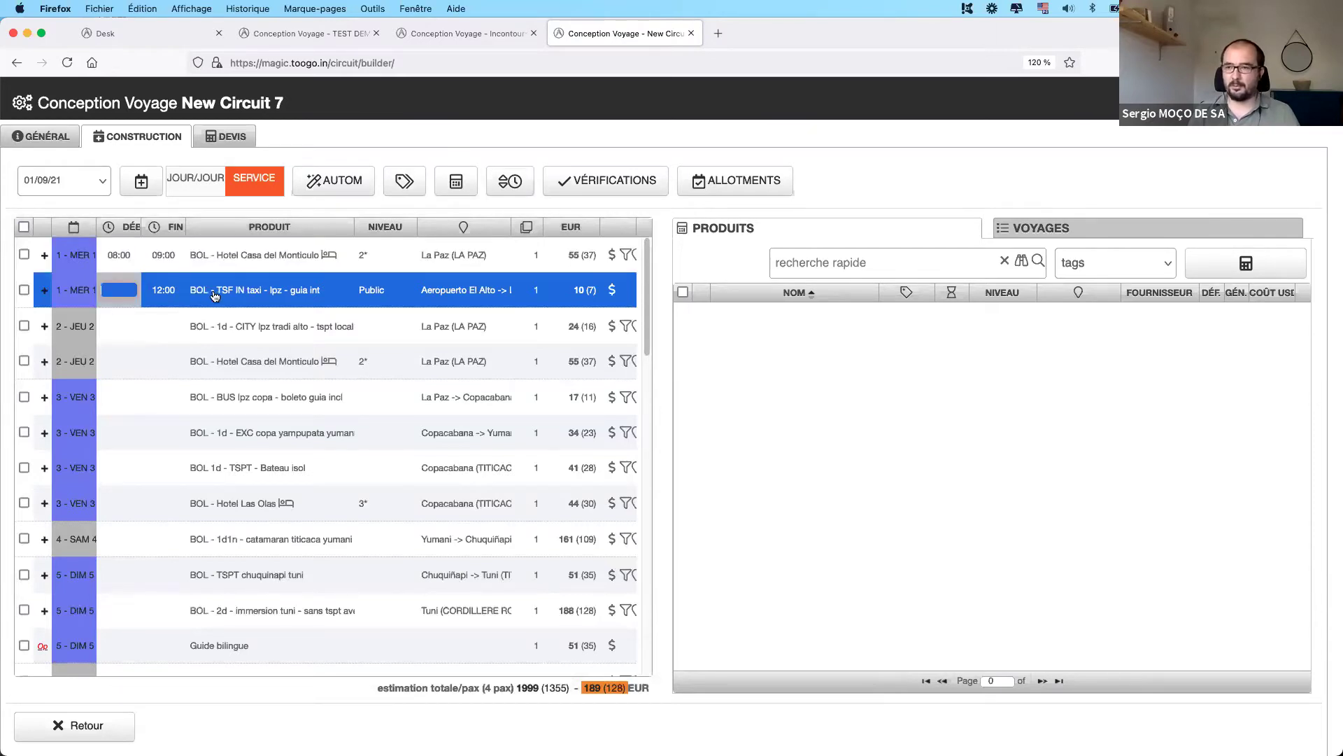
pyautogui.rightClick(259, 290)
pyautogui.click(308, 93)
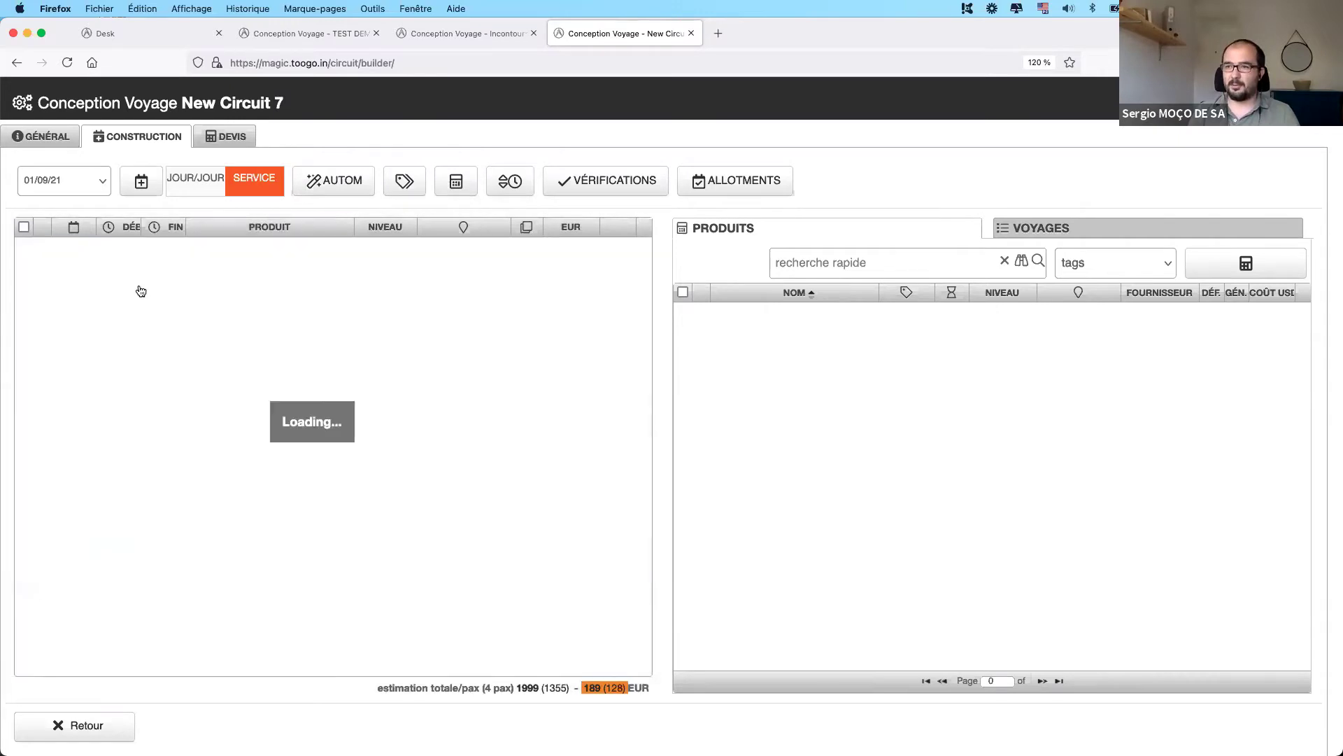
# - Clear the remaining start and end times of the day 1 taxi transfer and BOL - Hotel Casa del Monticulo
pyautogui.click(160, 253)
pyautogui.click(182, 297)
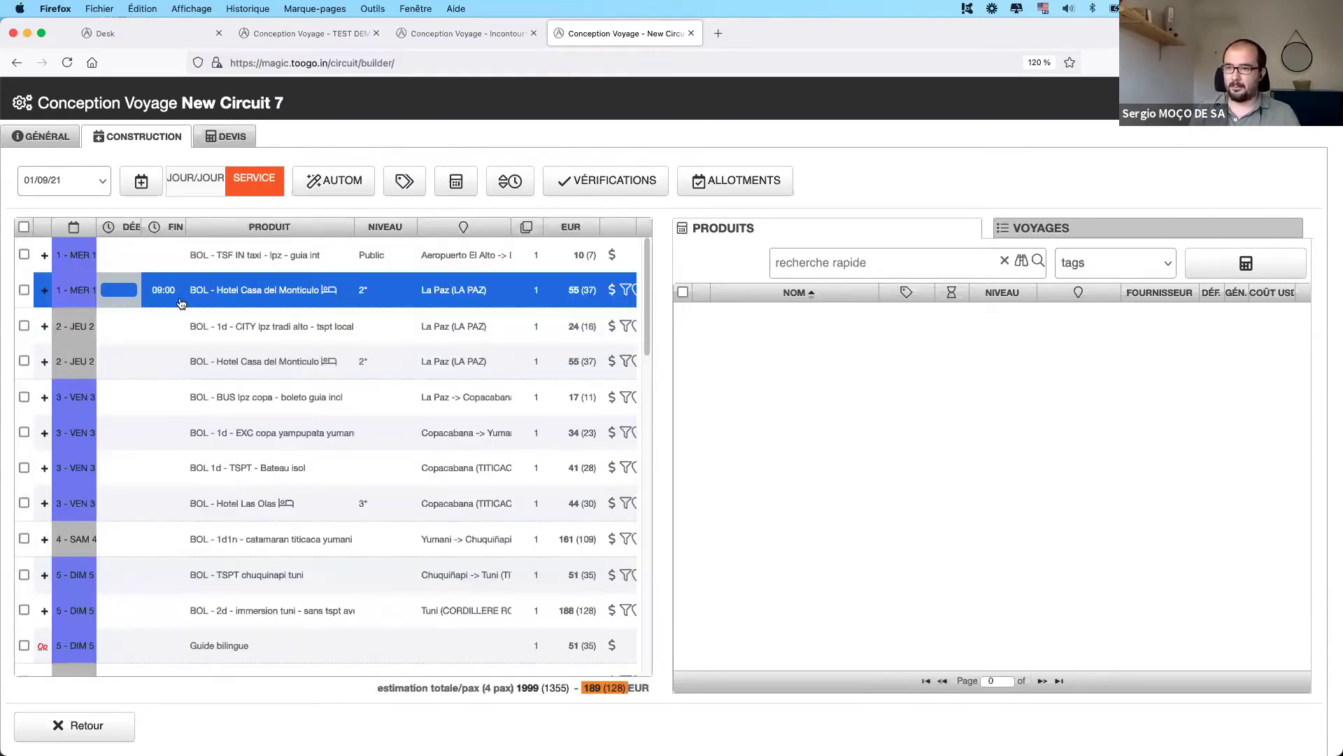
pyautogui.click(174, 290)
pyautogui.press('Escape')
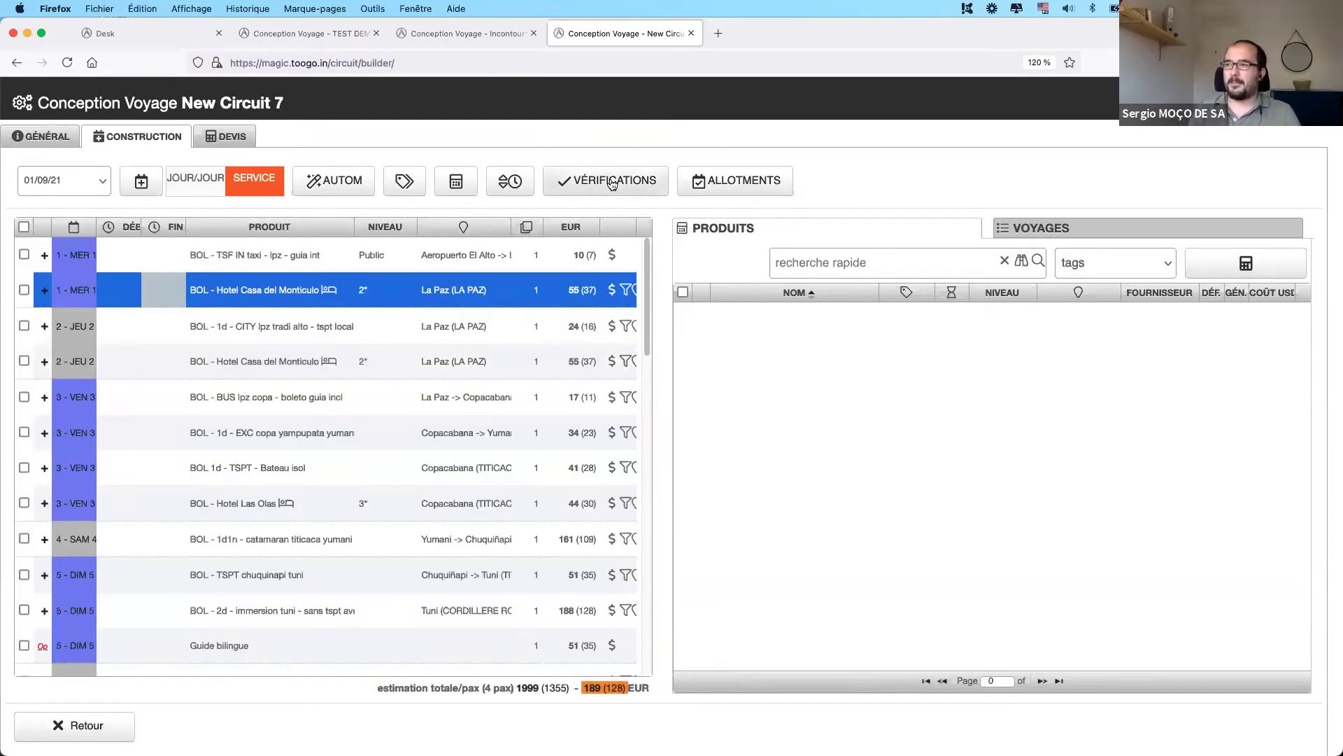
# - Run the trip verification and read the general product requirements and the estimated cost notice for 03/09/21
pyautogui.click(633, 182)
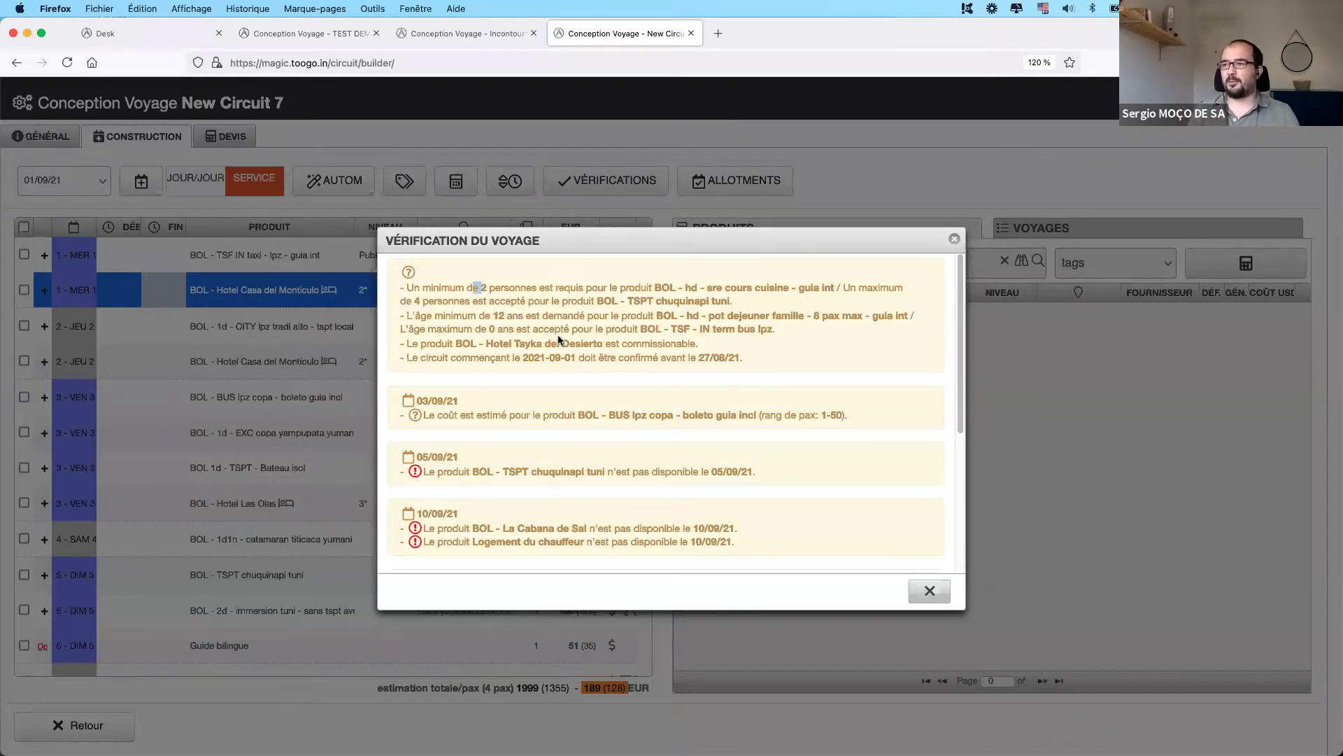
pyautogui.scroll(-2, 558, 338)
pyautogui.scroll(-1, 558, 338)
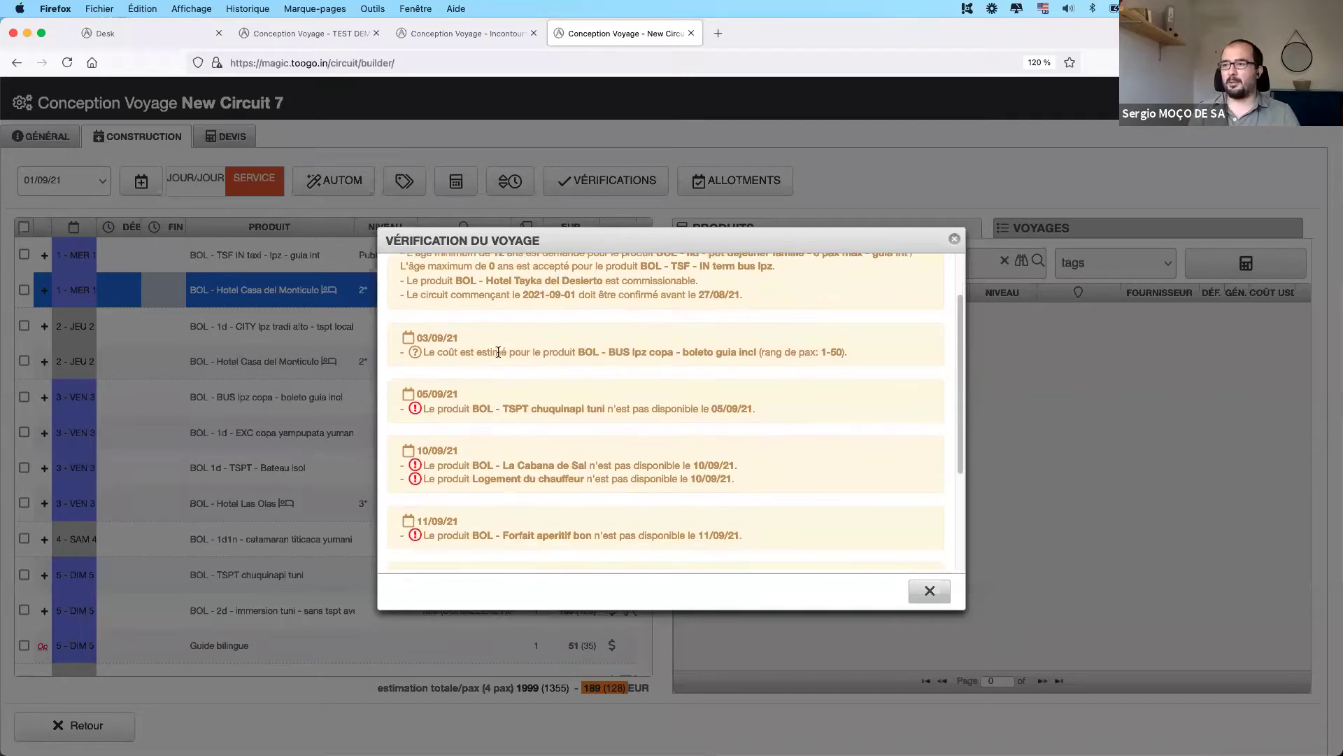
pyautogui.moveTo(500, 352); pyautogui.dragTo(532, 359)
pyautogui.scroll(-3, 532, 359)
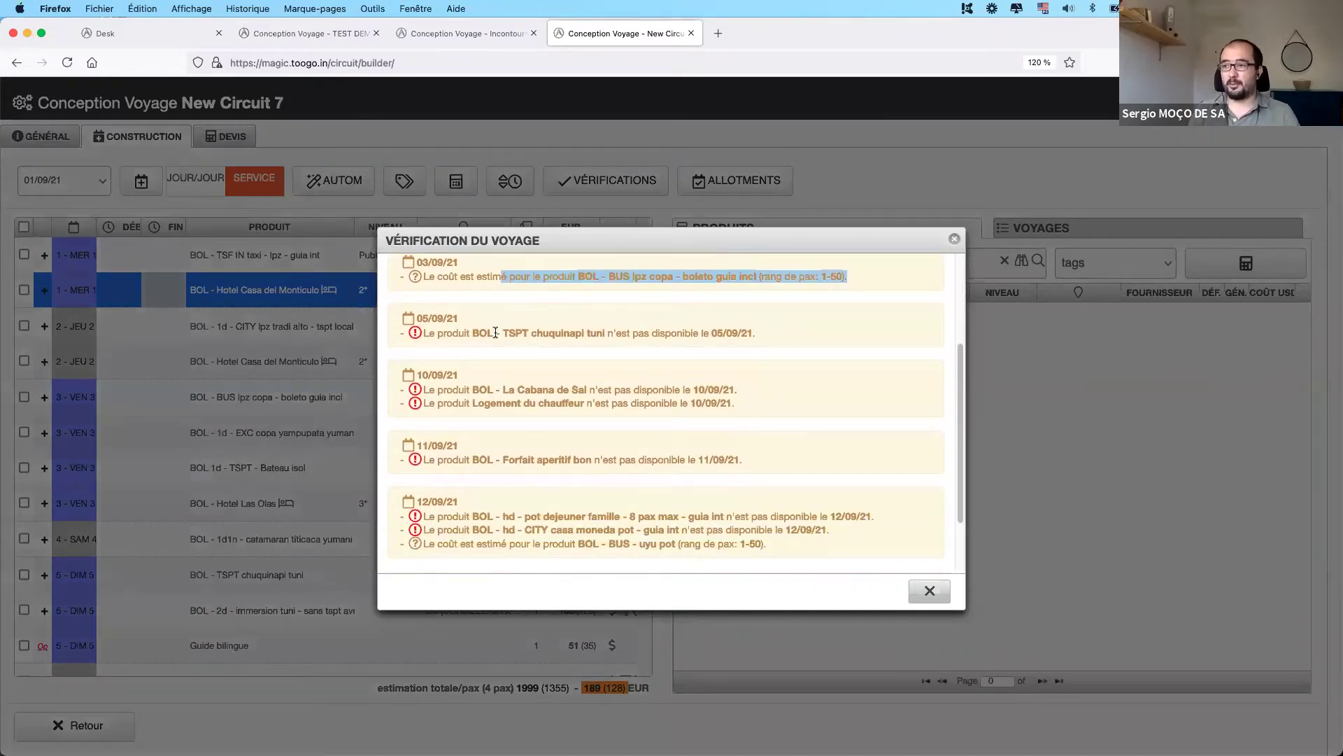
# - Examine the product availability warnings from 05/09/21 to 13/09/21, and close the verification report
pyautogui.moveTo(495, 332); pyautogui.dragTo(627, 340)
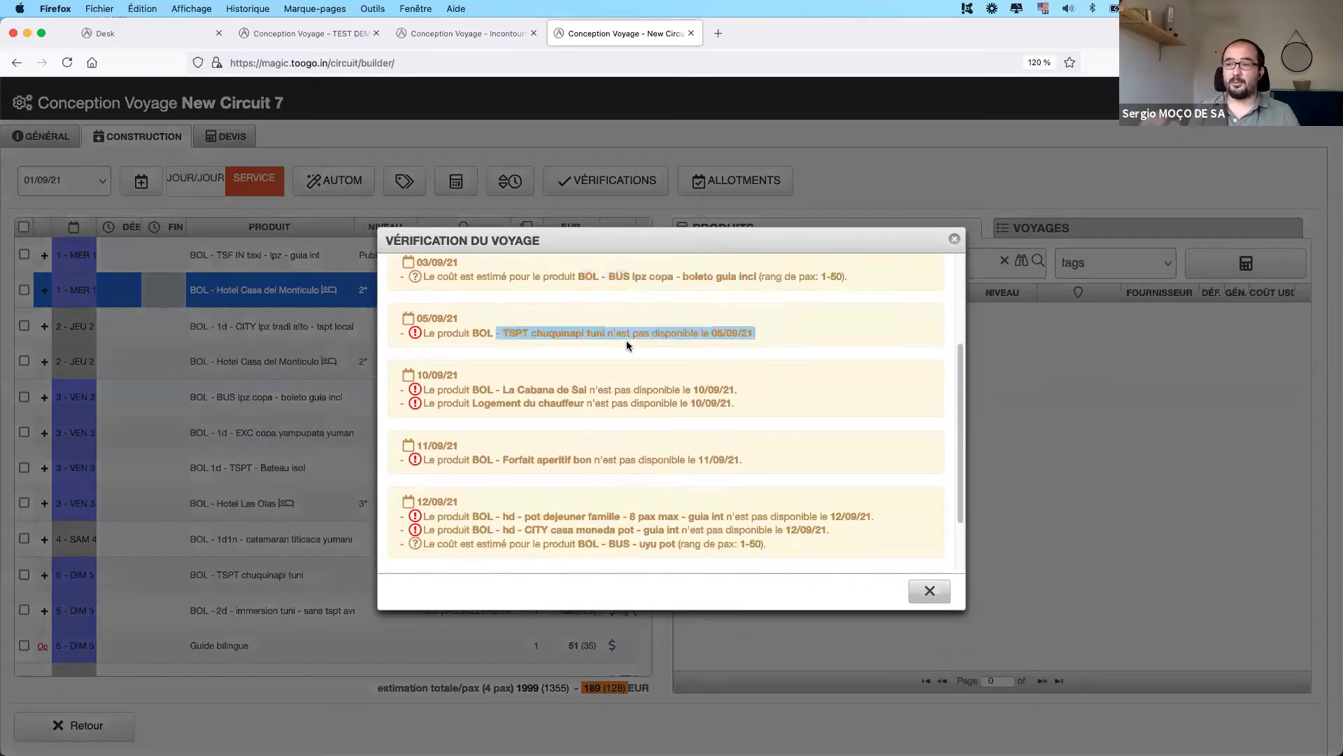
pyautogui.click(632, 340)
pyautogui.moveTo(659, 333); pyautogui.dragTo(736, 352)
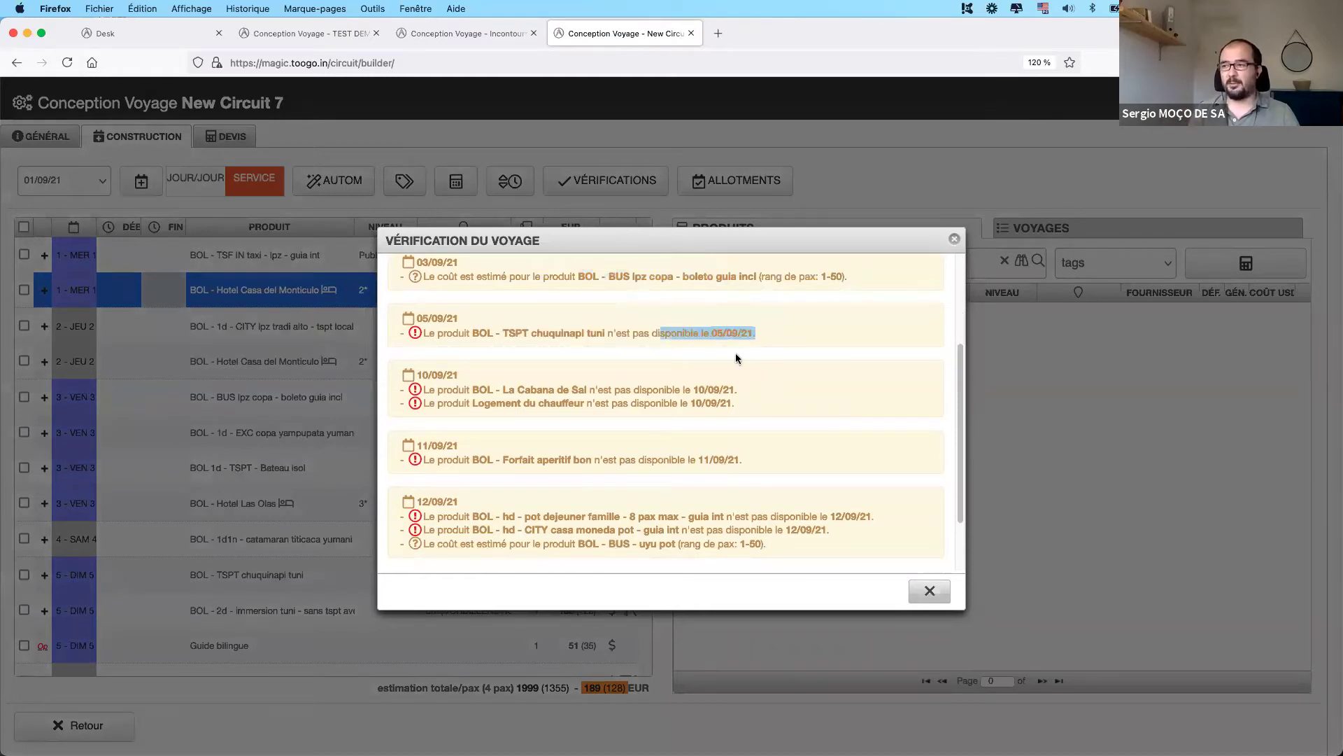
pyautogui.click(737, 399)
pyautogui.scroll(-2, 737, 403)
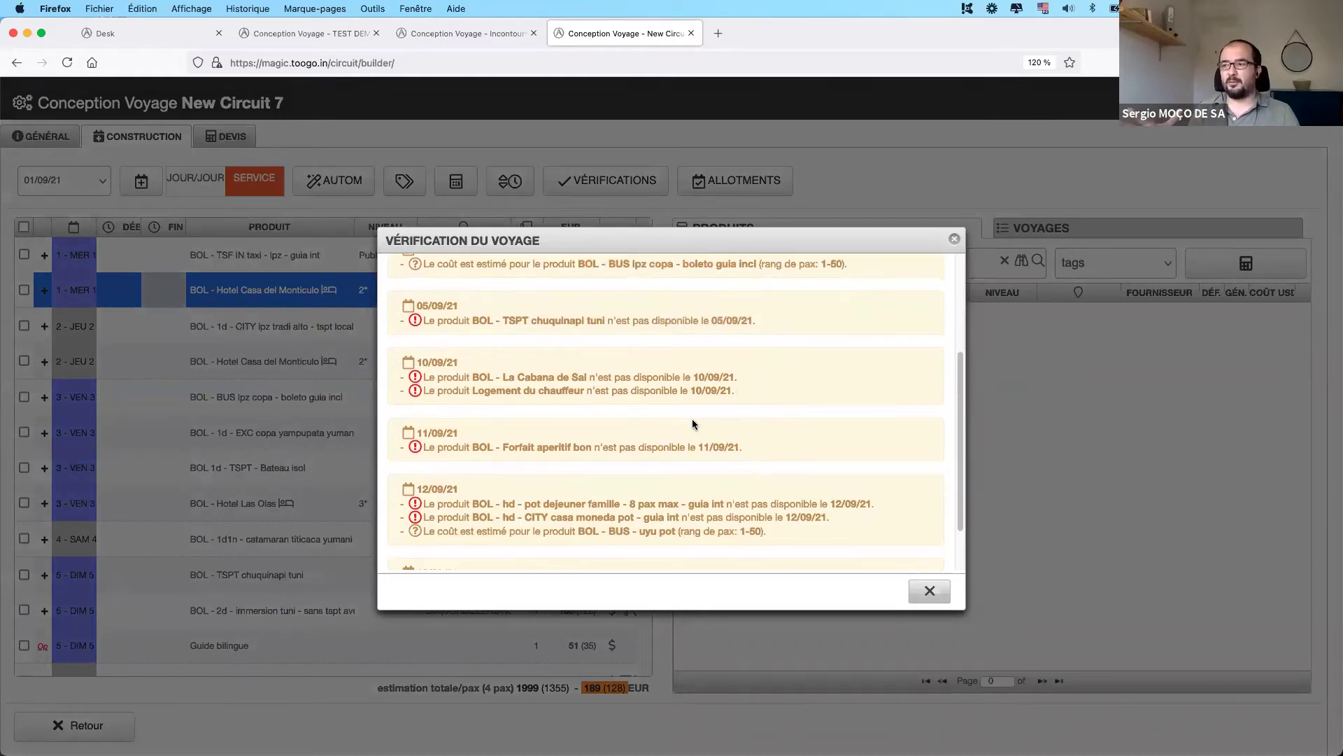
pyautogui.scroll(-2, 697, 415)
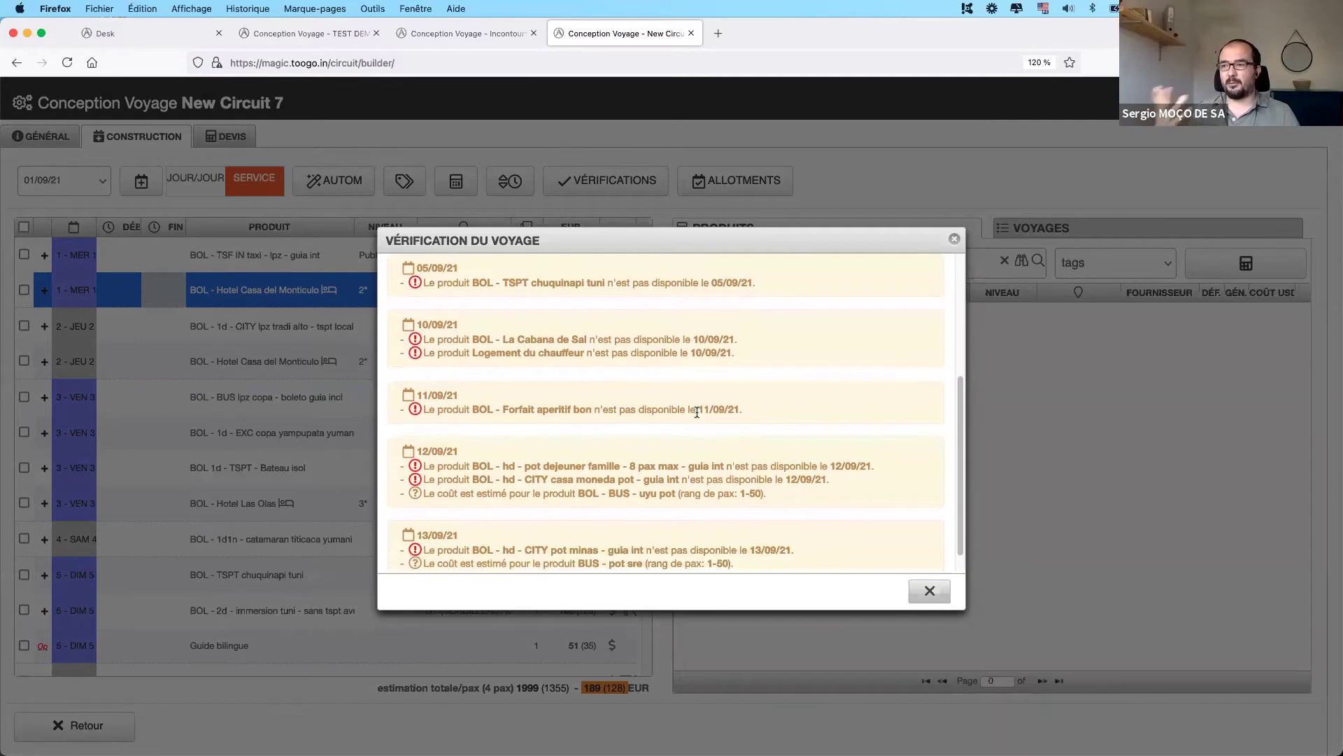
pyautogui.scroll(-2, 697, 405)
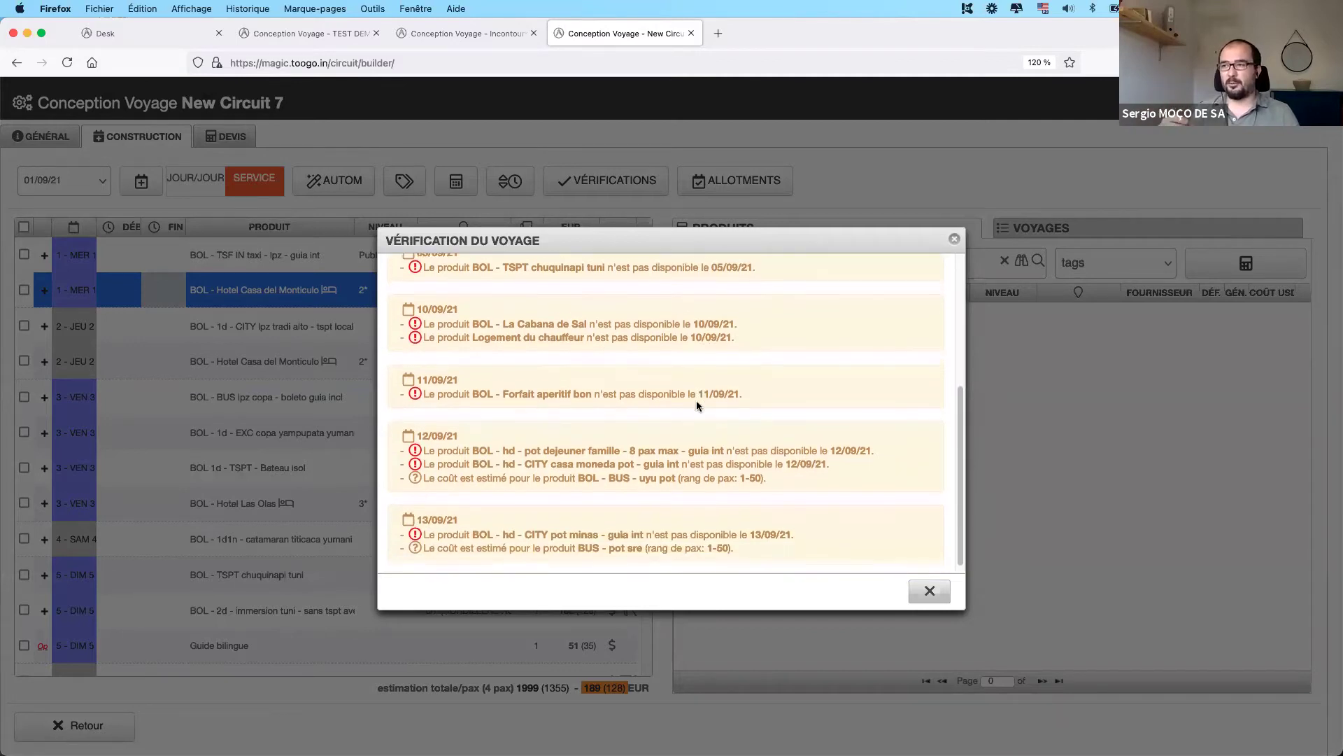
pyautogui.click(928, 589)
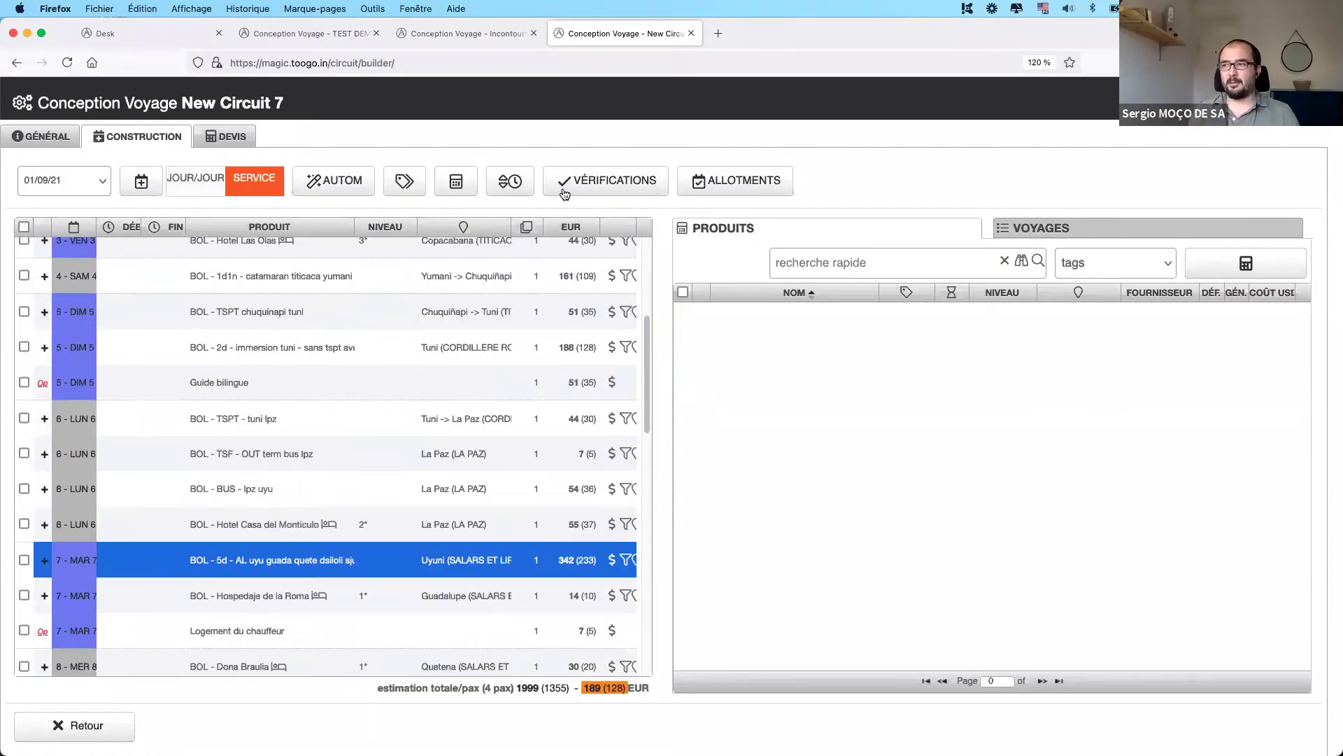
# - Run the trip verification again, review all its dated warnings and close the report
pyautogui.click(565, 191)
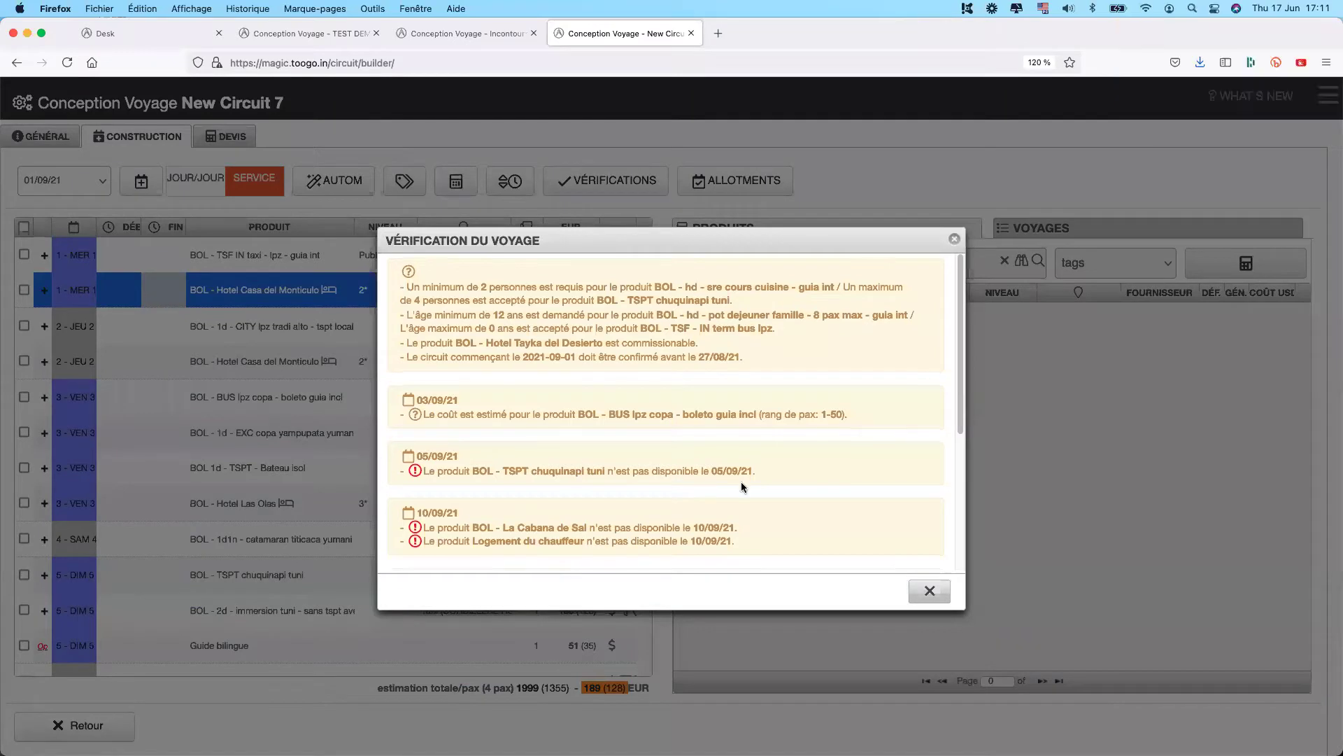
pyautogui.scroll(-5, 742, 481)
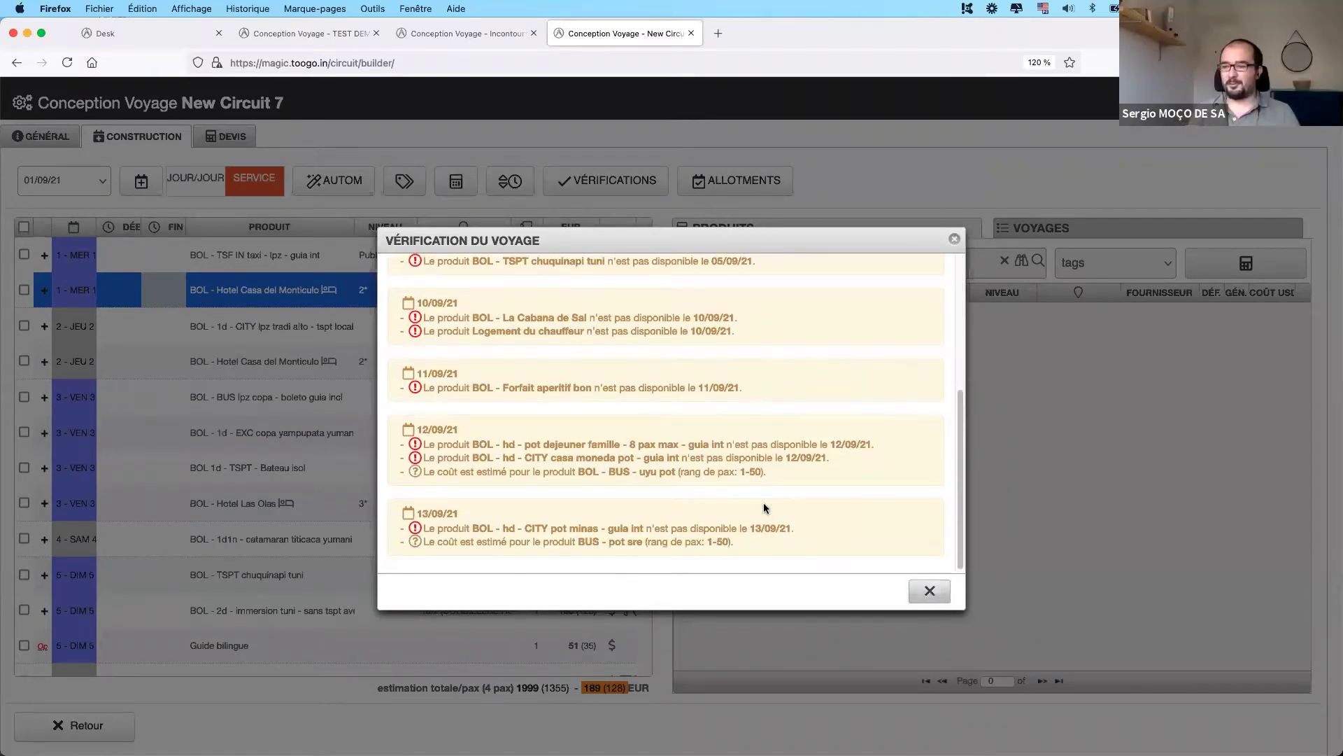
pyautogui.click(922, 597)
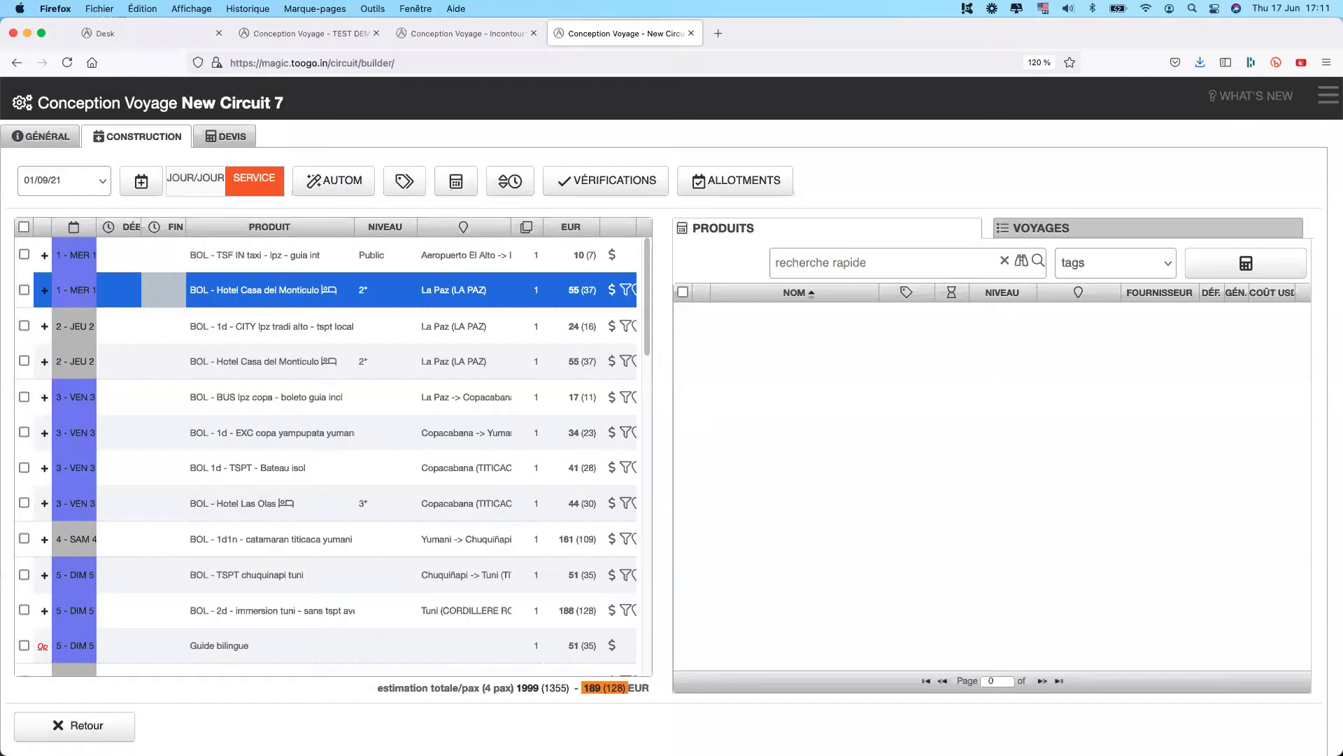
# - Check the trip's allotments around 01/09/21 and open the allotment settings of the day 1 BOL - Hotel Casa del Monticulo product
pyautogui.click(737, 189)
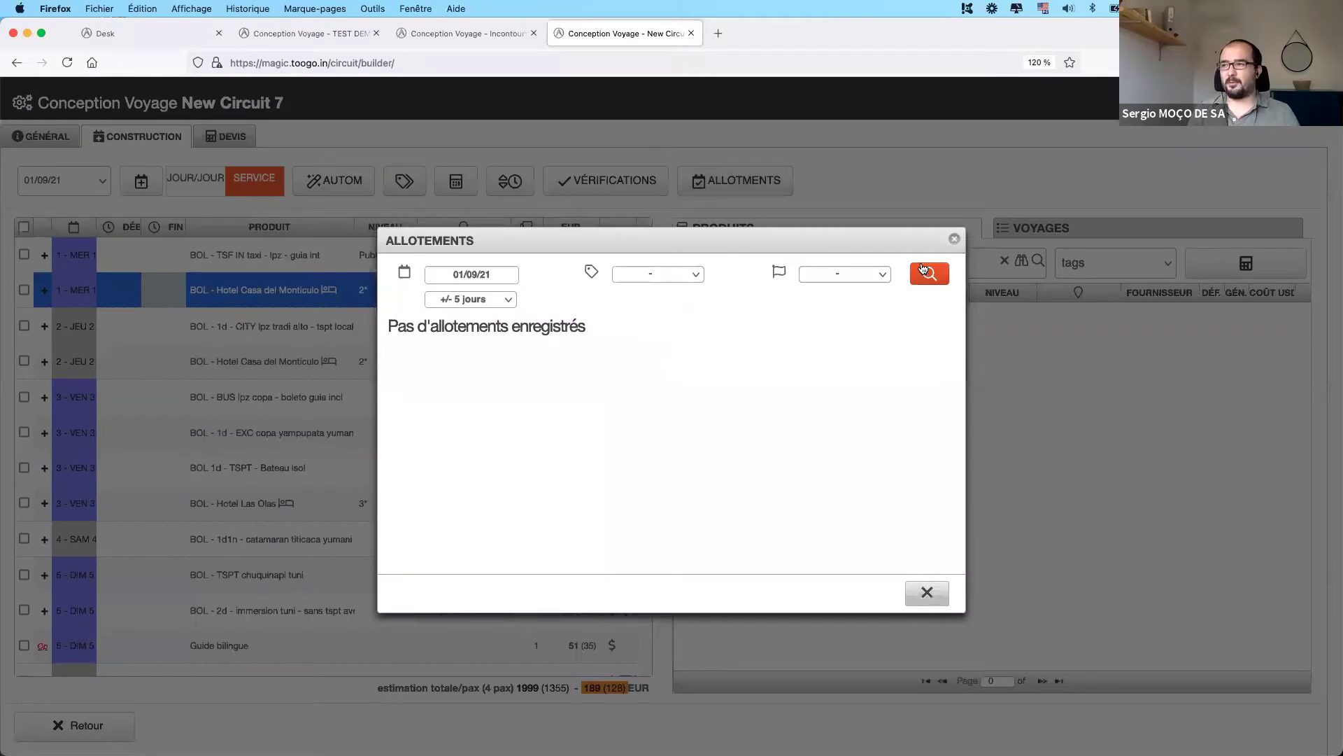
pyautogui.click(954, 239)
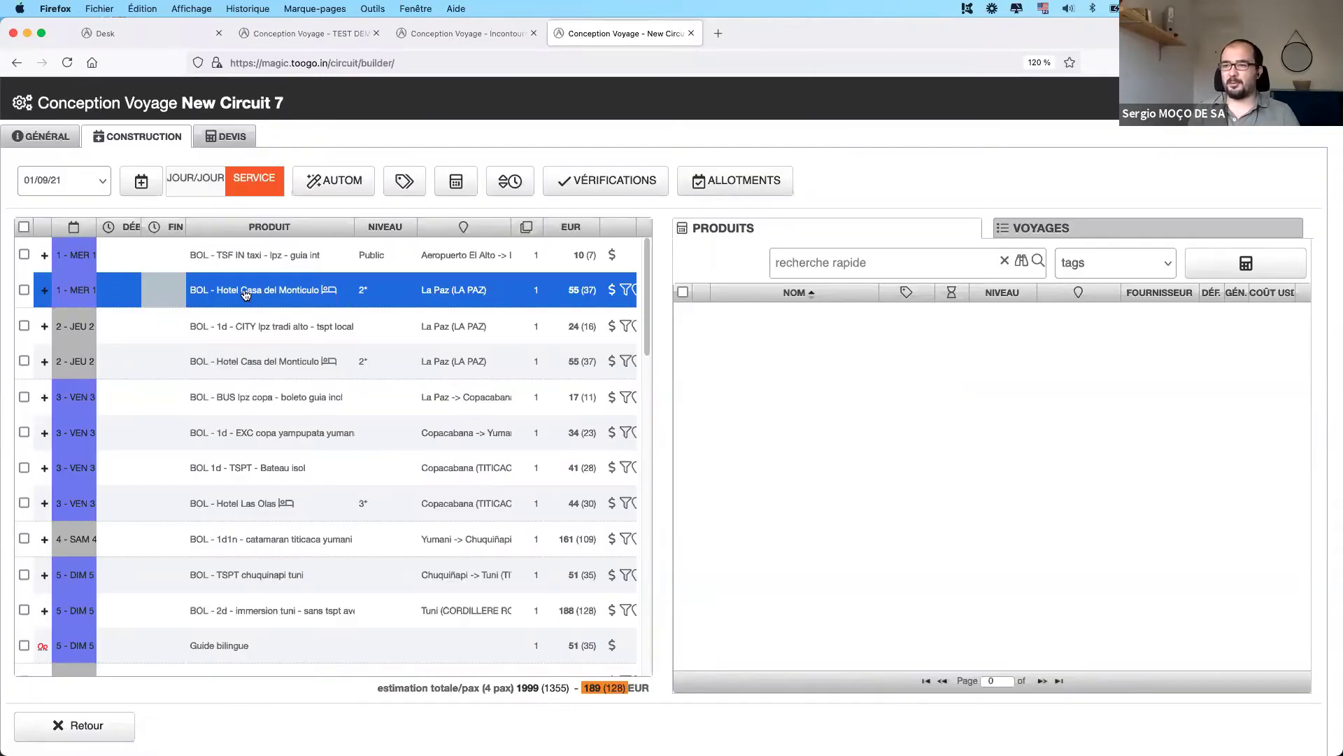
pyautogui.rightClick(282, 281)
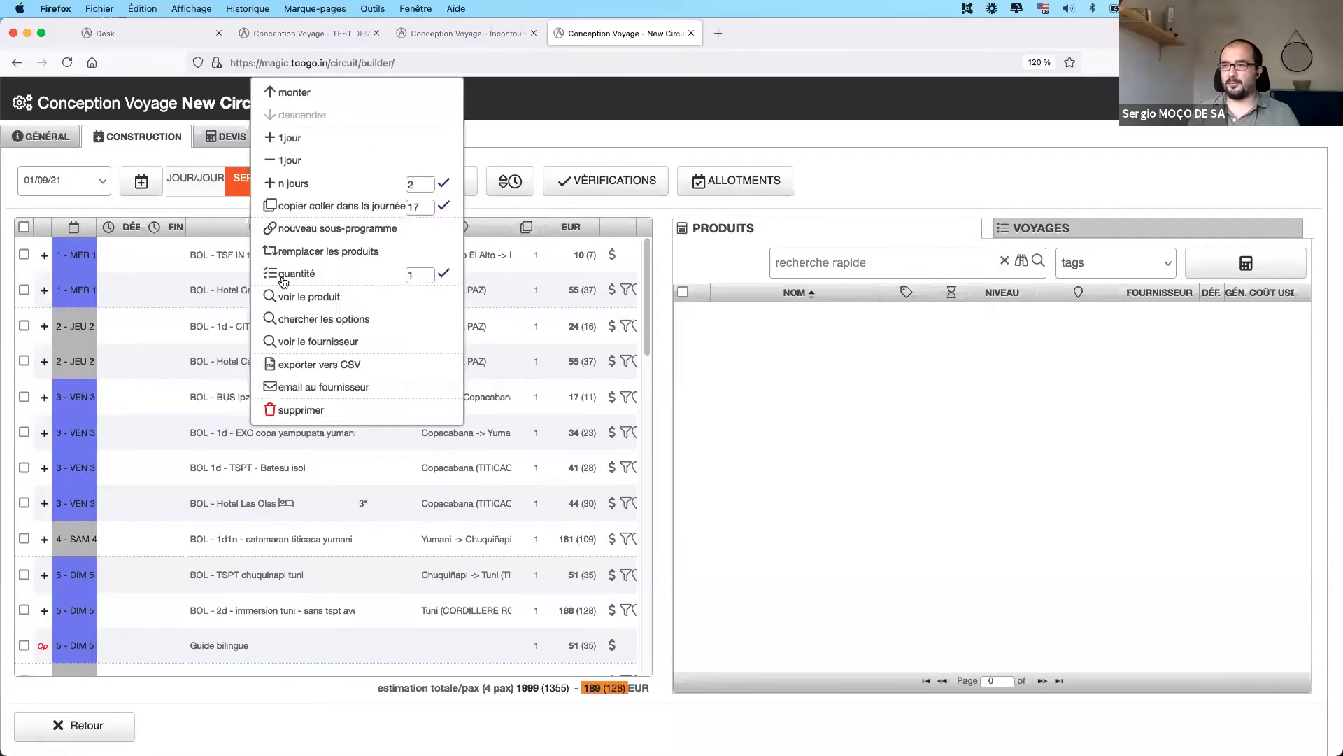
pyautogui.click(287, 297)
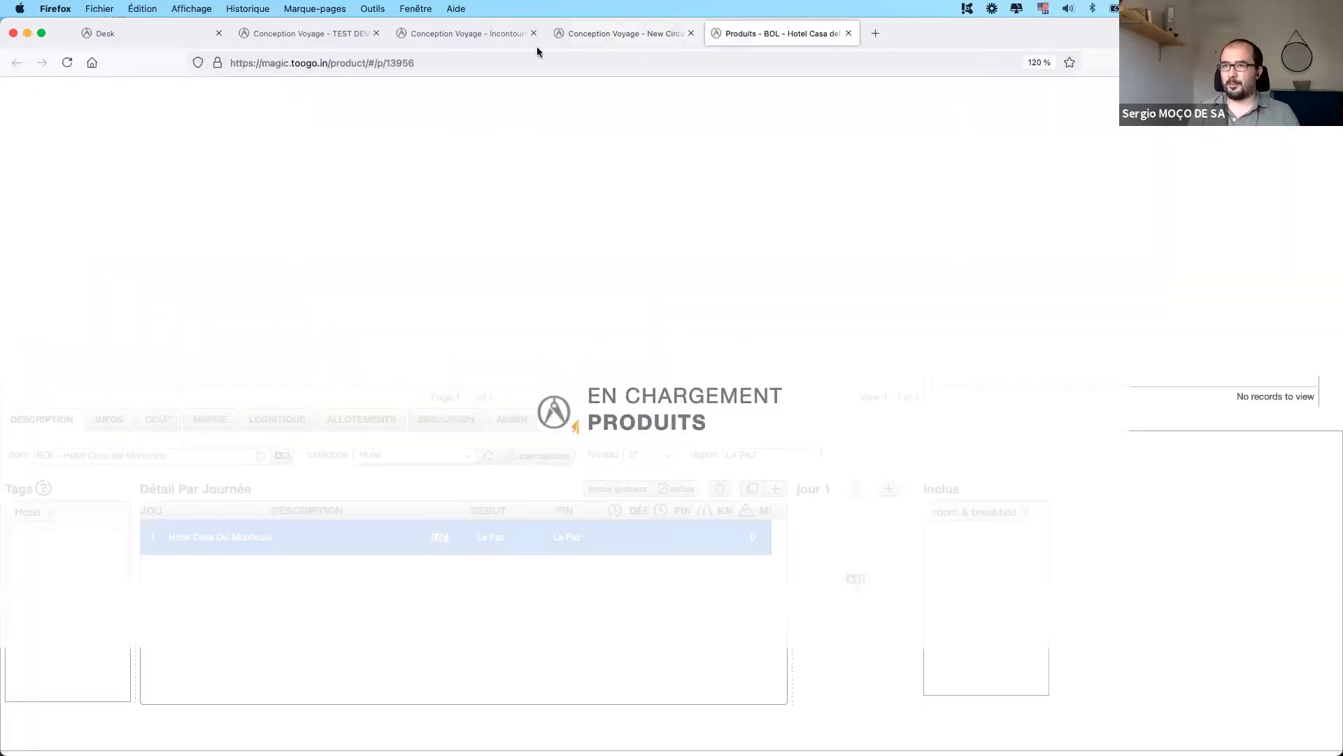
pyautogui.click(553, 35)
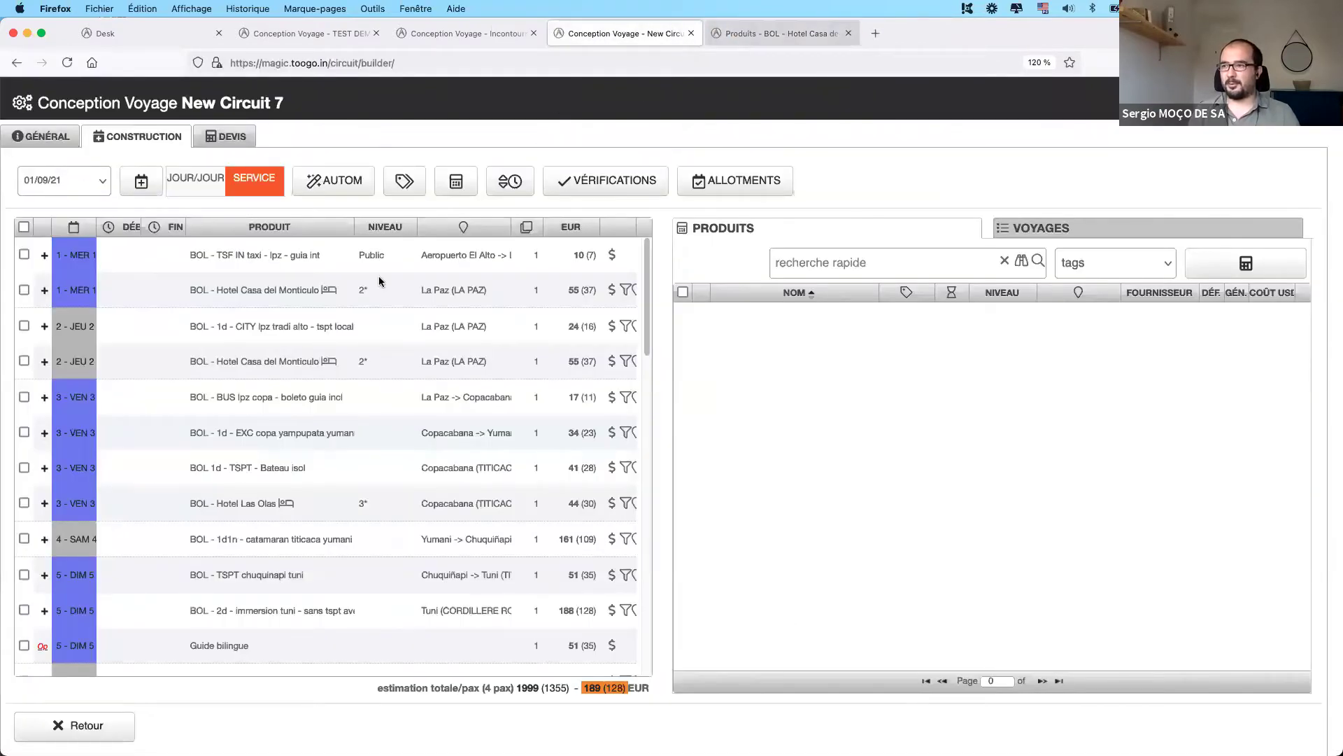
pyautogui.hotkey('ctrl', 'Tab')
pyautogui.click(361, 420)
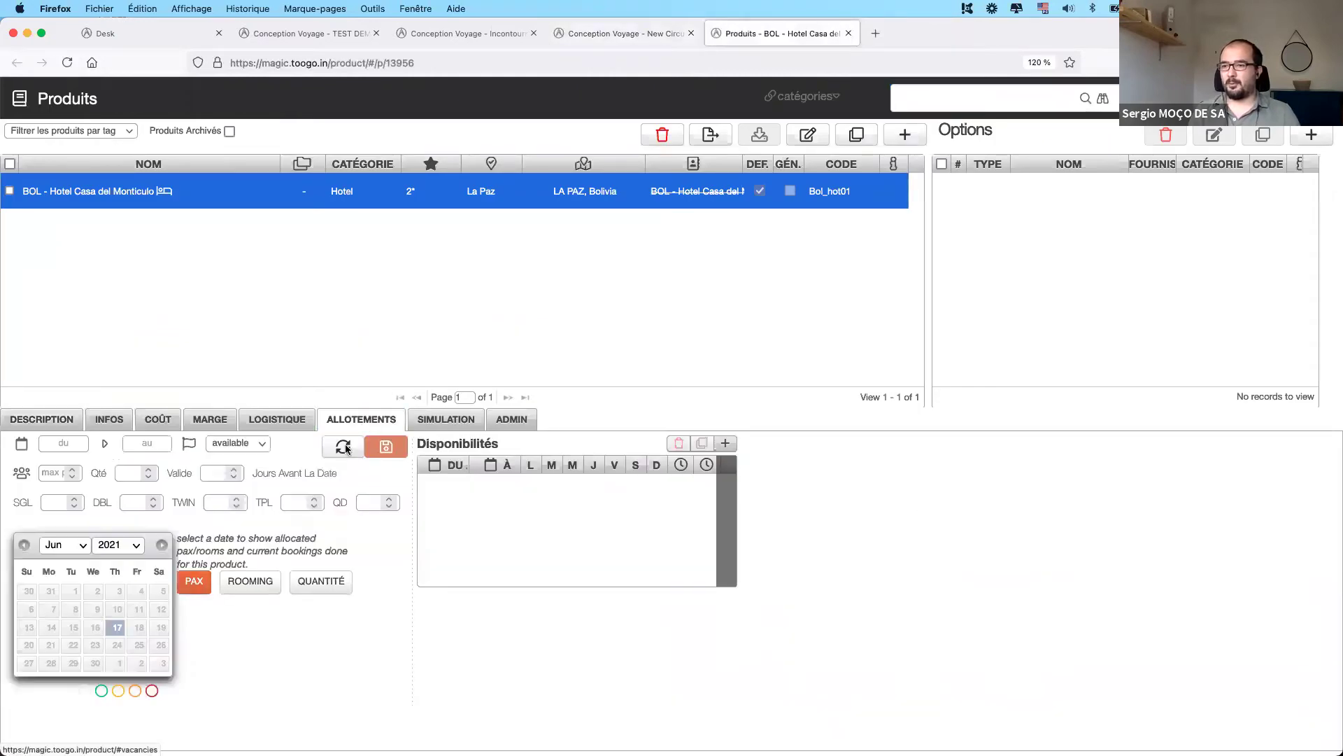
# - Set the hotel's allotment period from 01/09/21 to 03/09/21
pyautogui.click(63, 443)
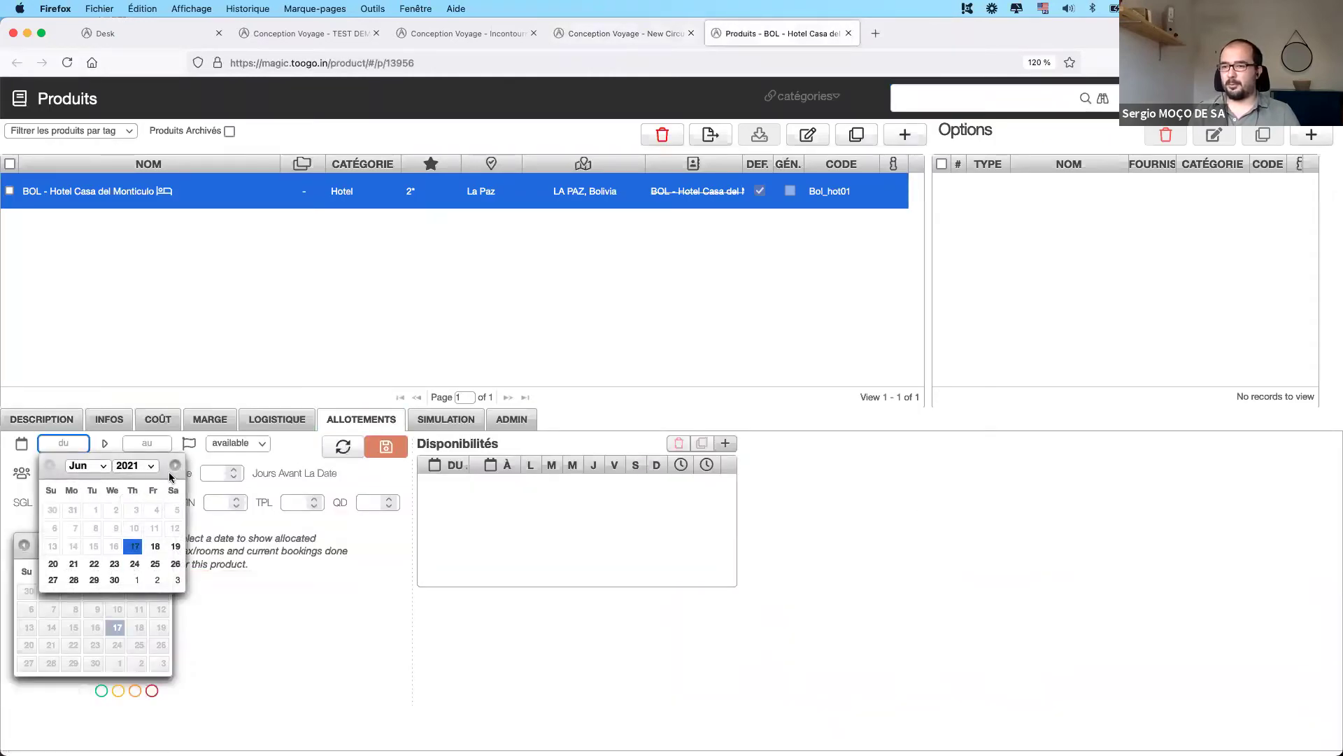
pyautogui.click(175, 466)
pyautogui.click(175, 466)
pyautogui.click(175, 465)
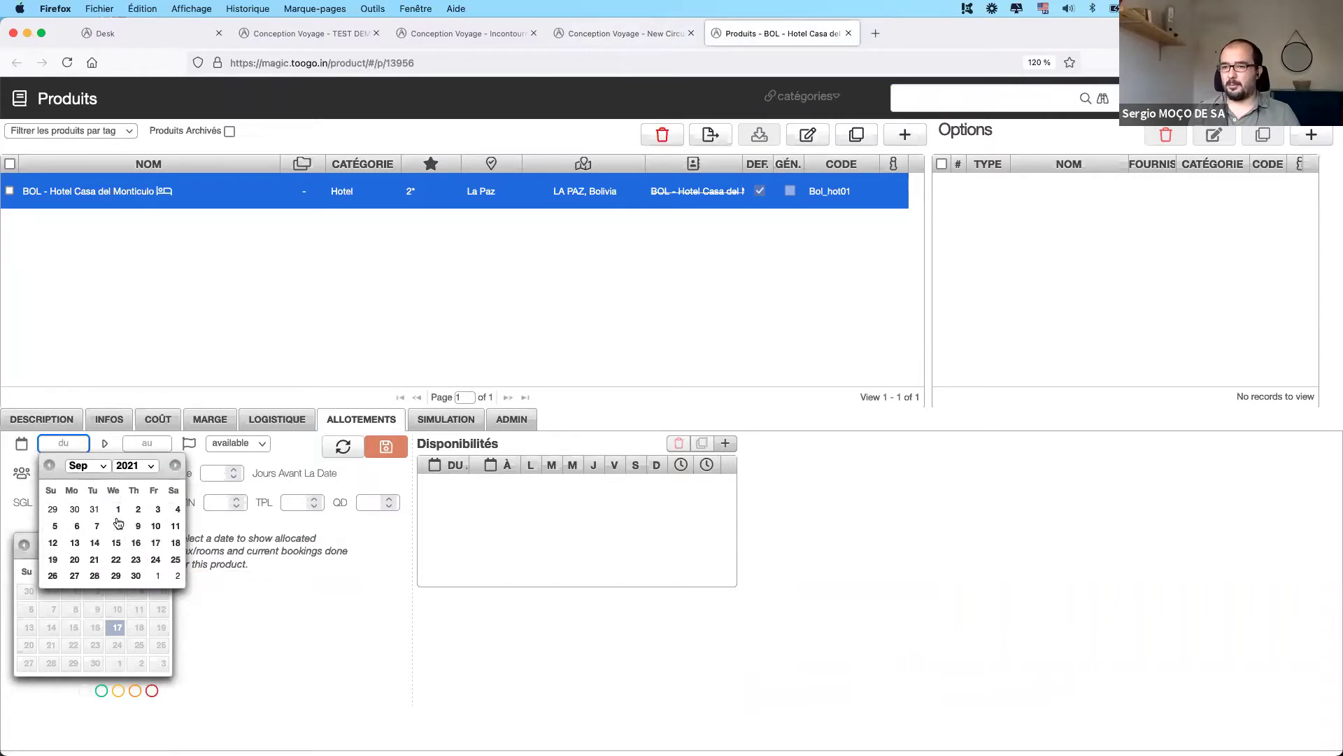
pyautogui.click(118, 509)
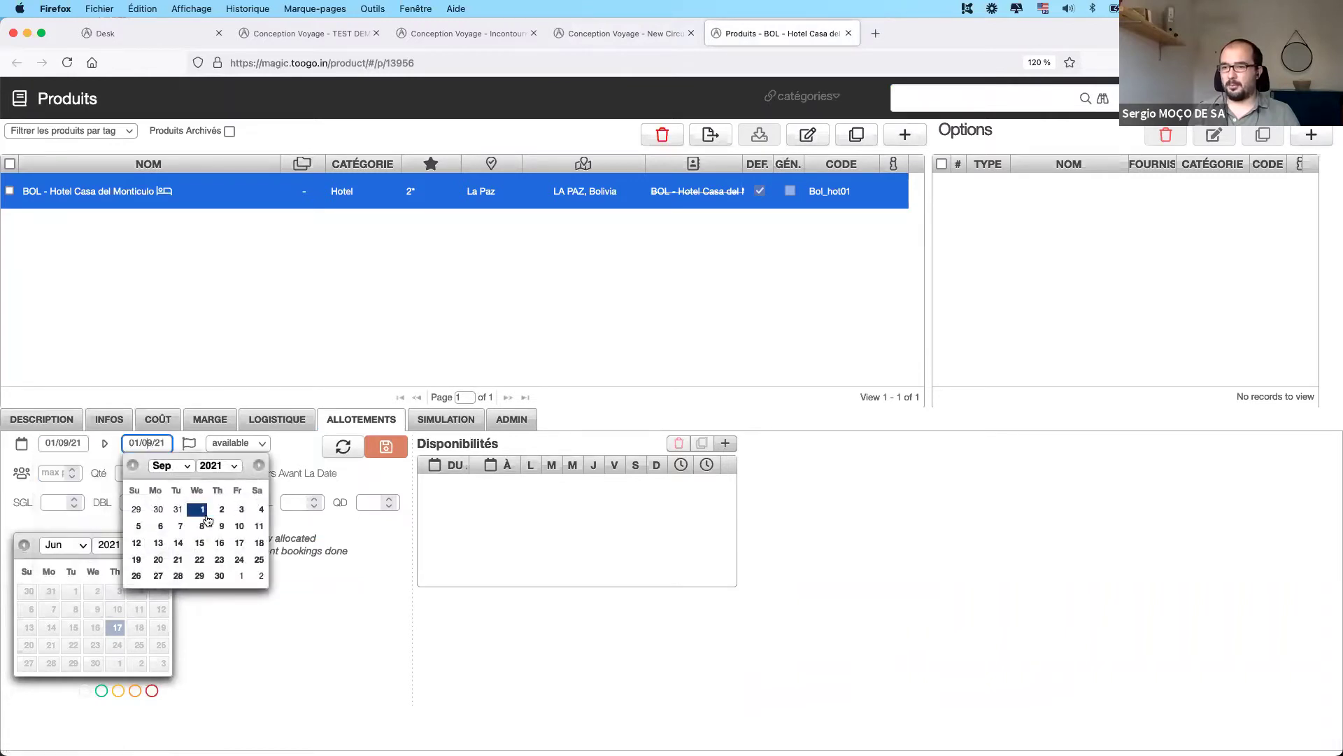
pyautogui.click(241, 508)
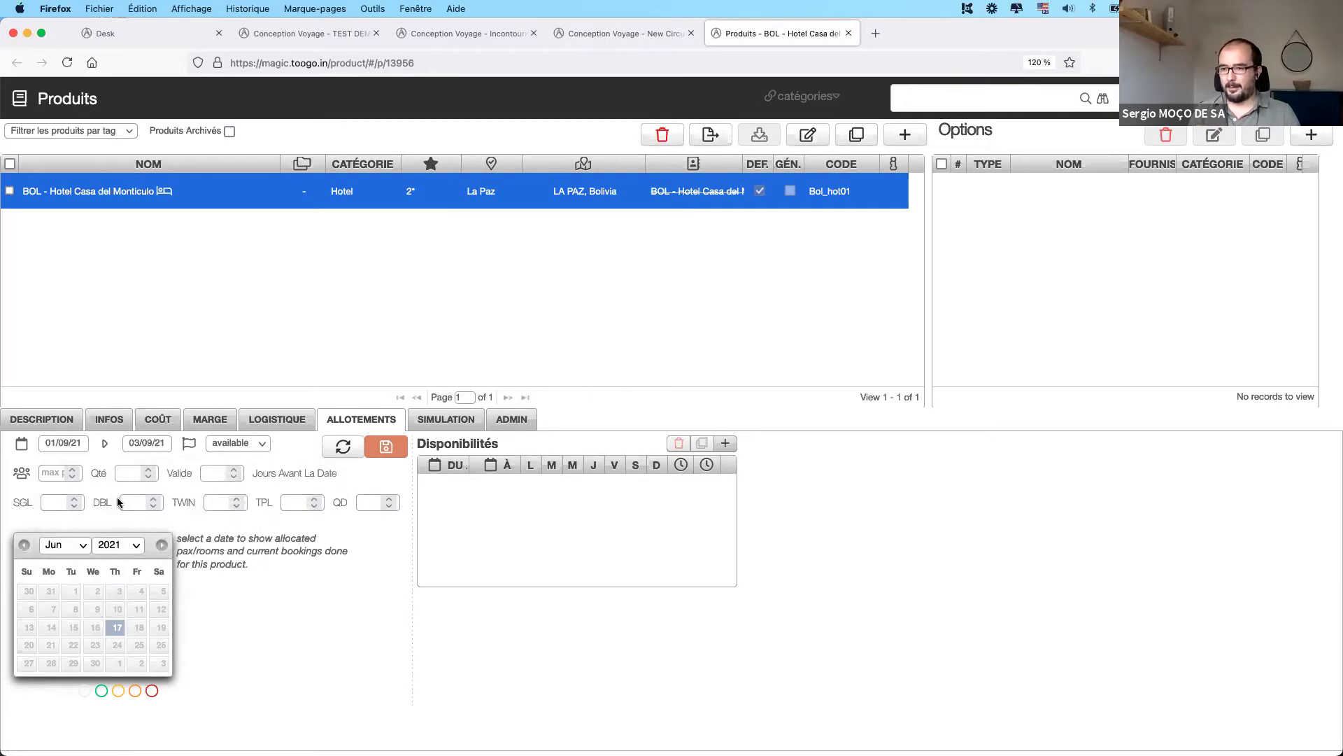
# - Set the allotment to 5 double rooms, valid until 7 days before the date, and save it
pyautogui.click(123, 502)
pyautogui.write('5')
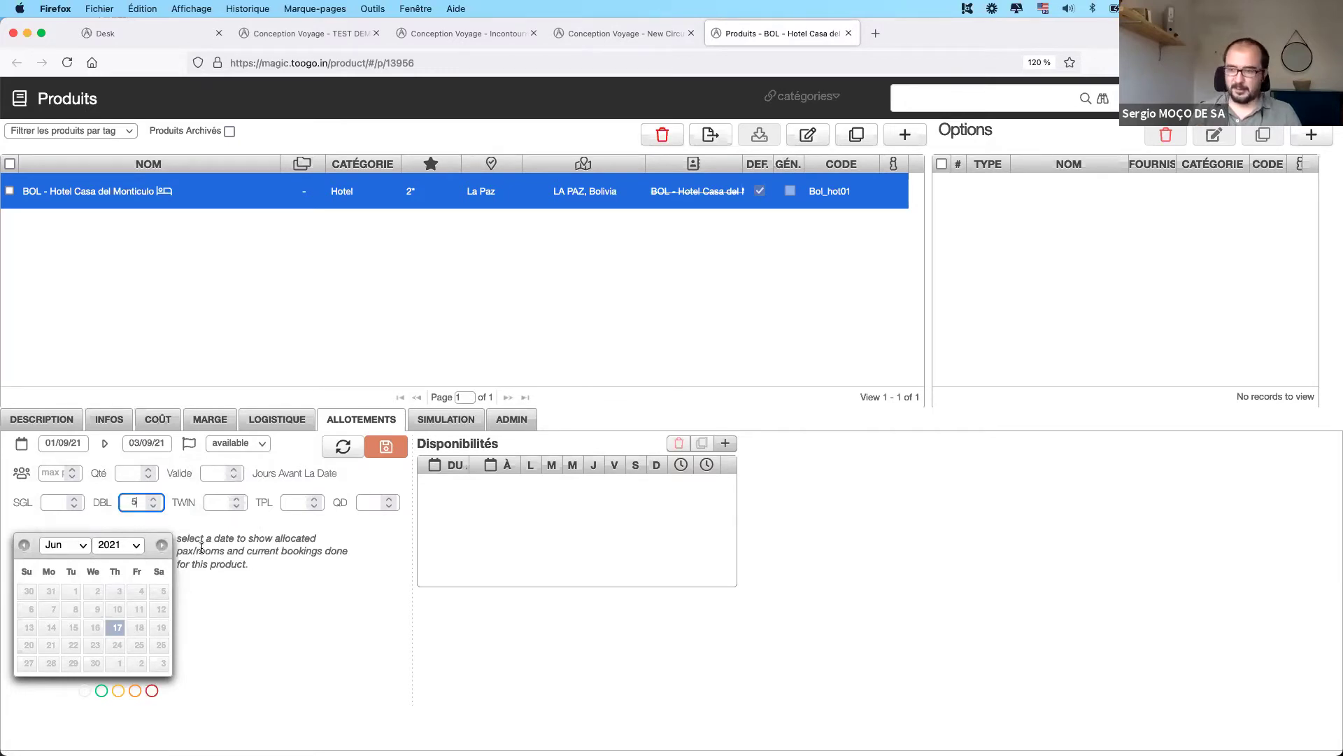
pyautogui.click(215, 473)
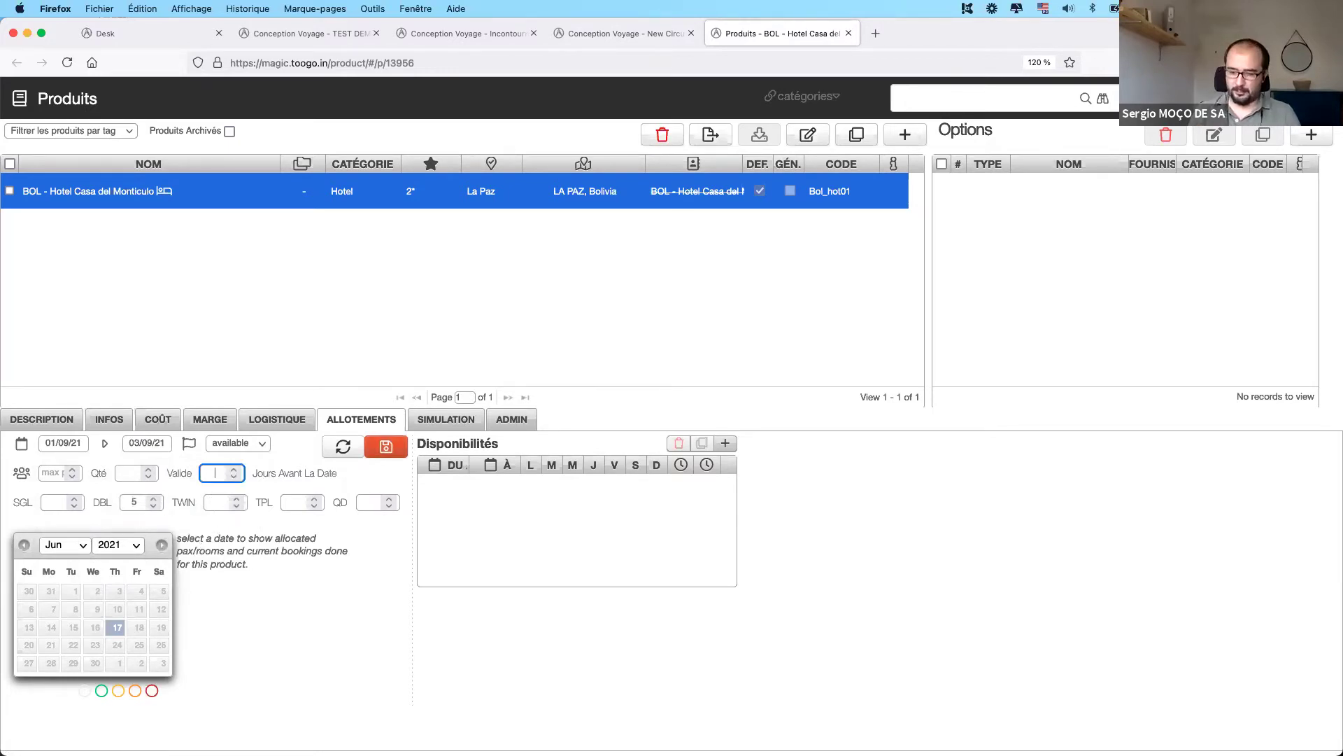
pyautogui.write('7')
pyautogui.click(387, 449)
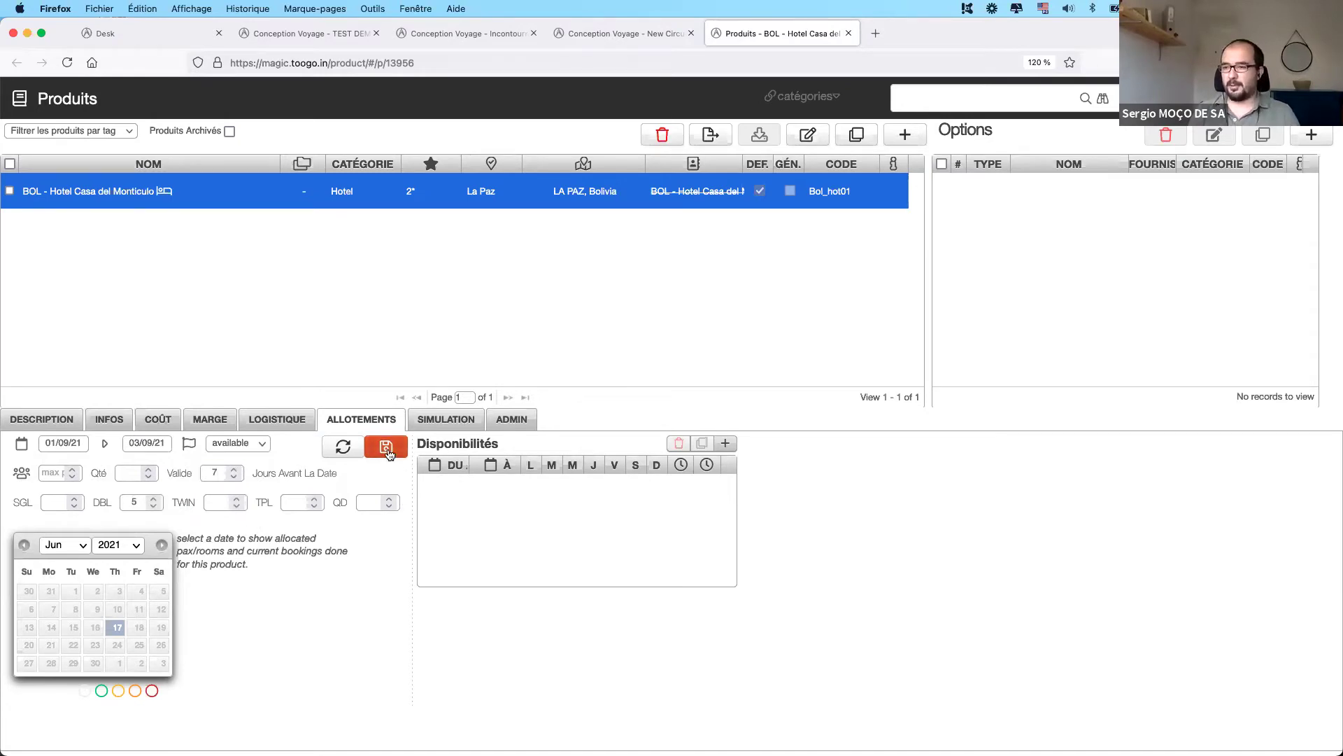
pyautogui.click(389, 453)
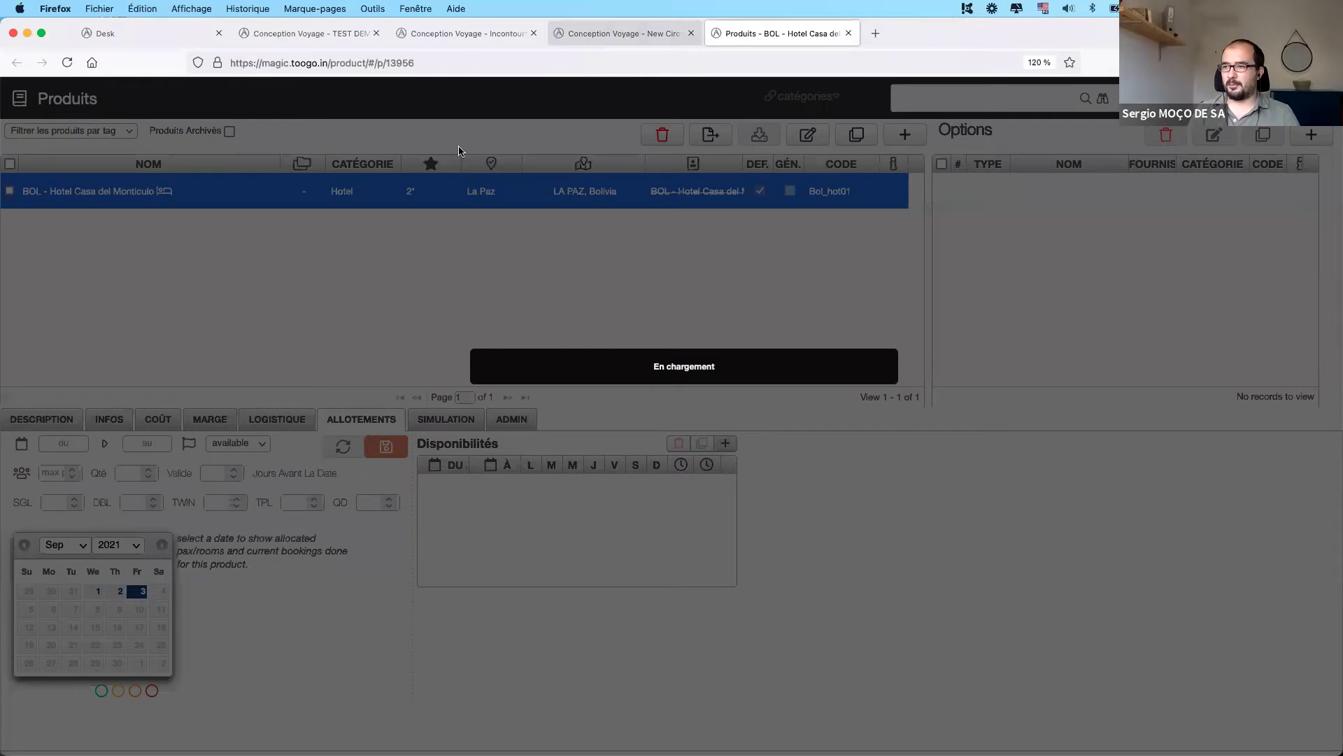
# - Return to the New Circuit 7 trip, review the allotments recorded for its hotels and close the list
pyautogui.hotkey('ctrl', 'shift', 'Tab')
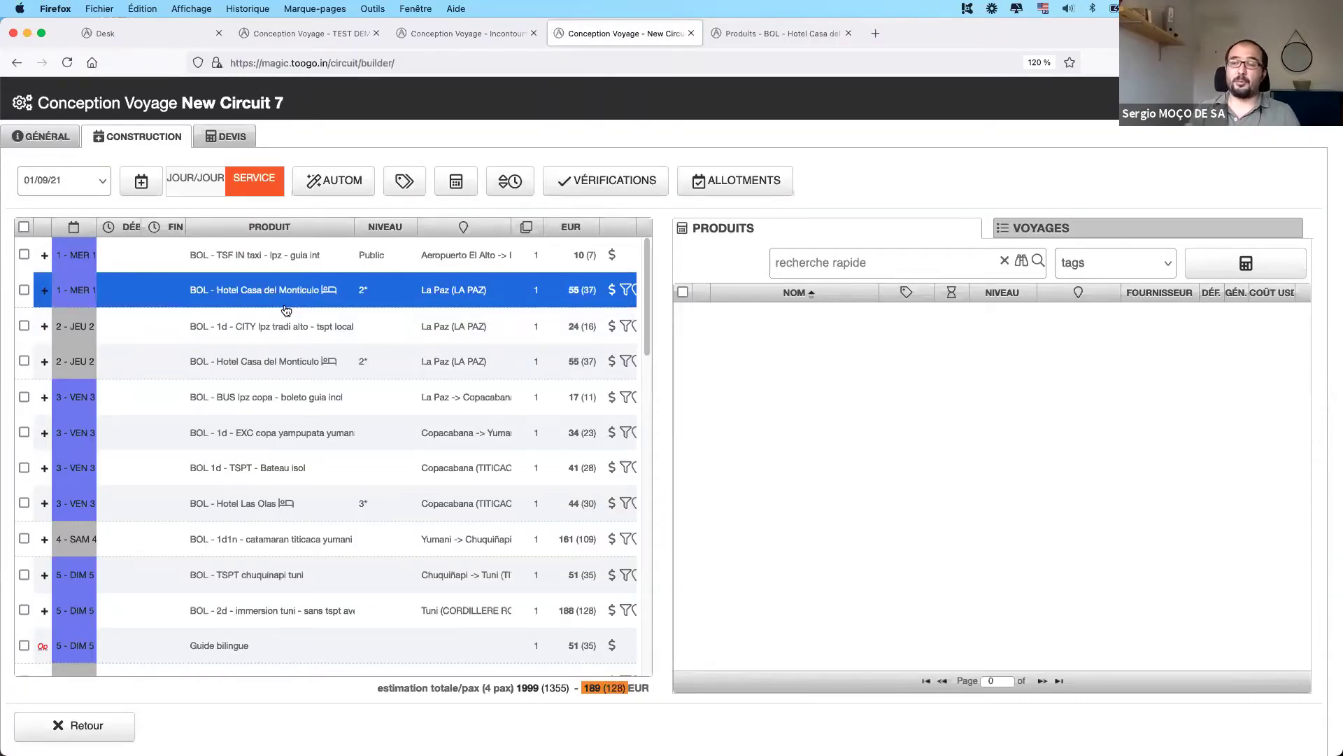
pyautogui.click(698, 183)
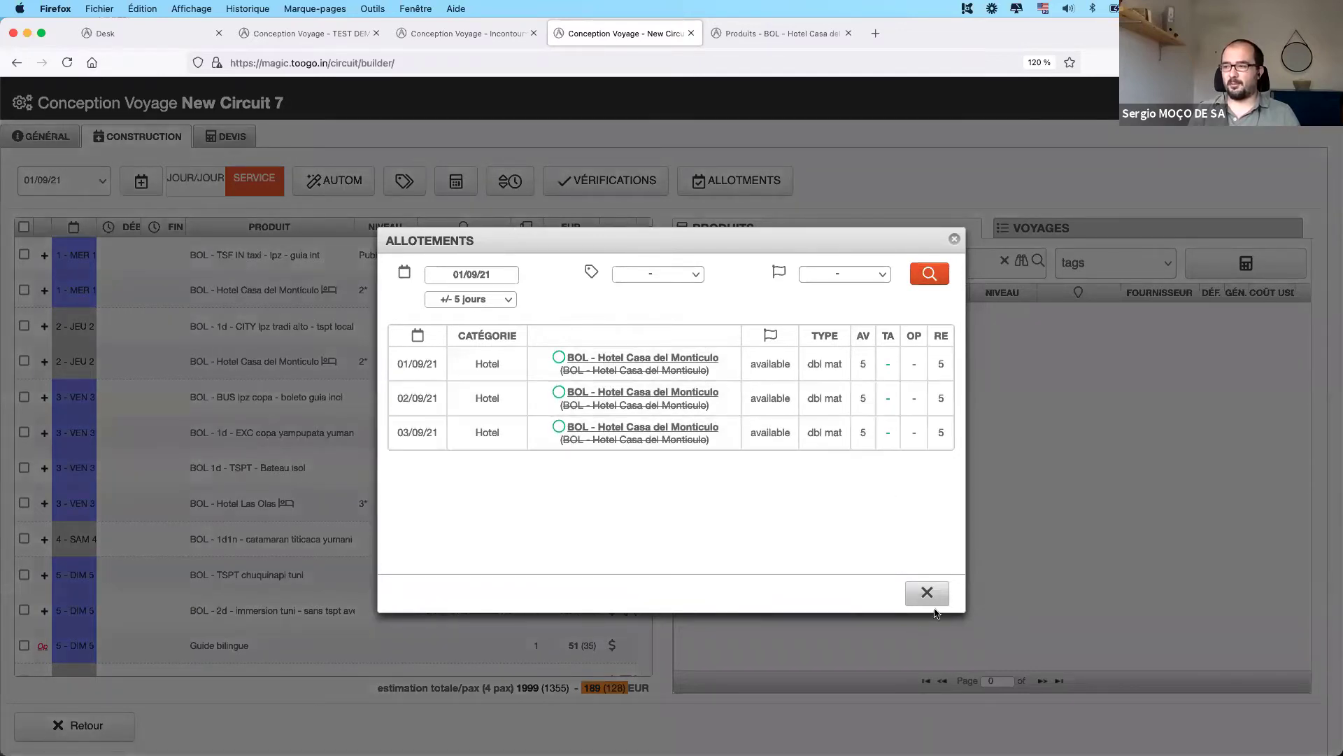
pyautogui.click(927, 592)
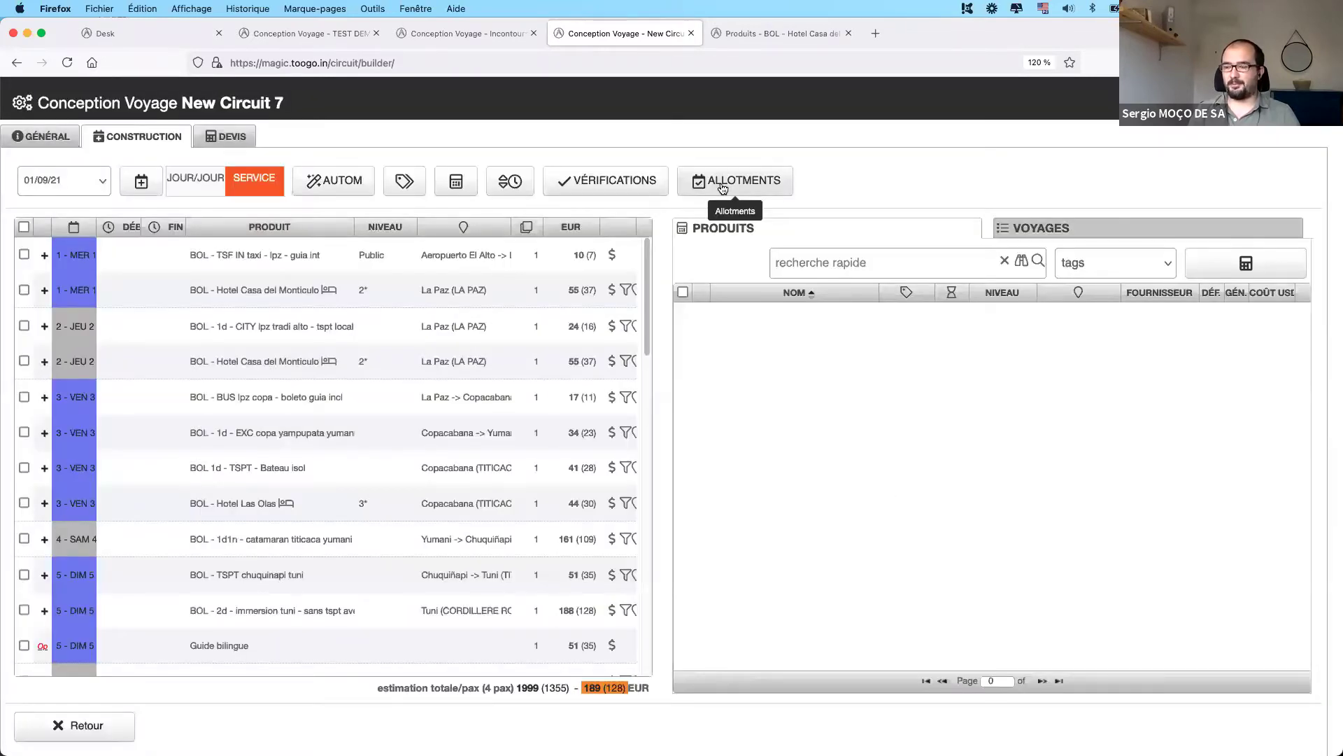
pyautogui.click(848, 266)
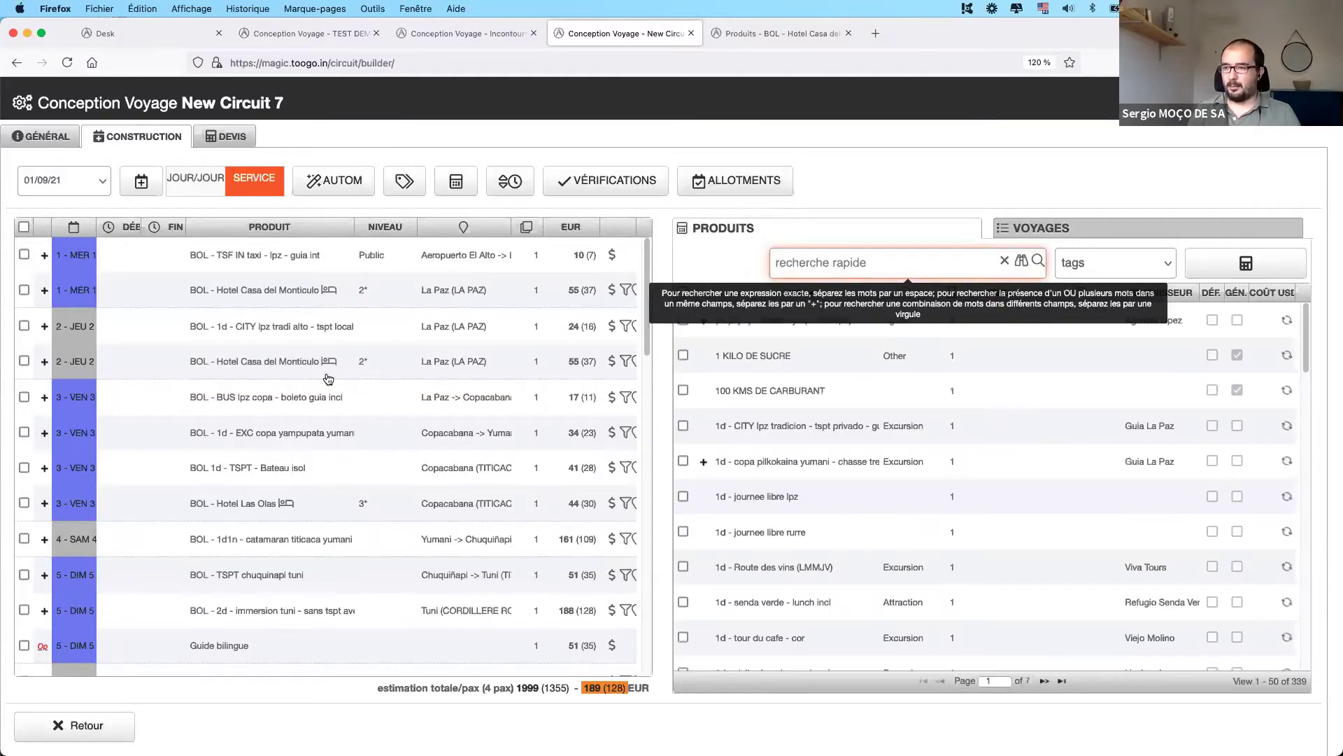
pyautogui.click(328, 392)
pyautogui.click(329, 428)
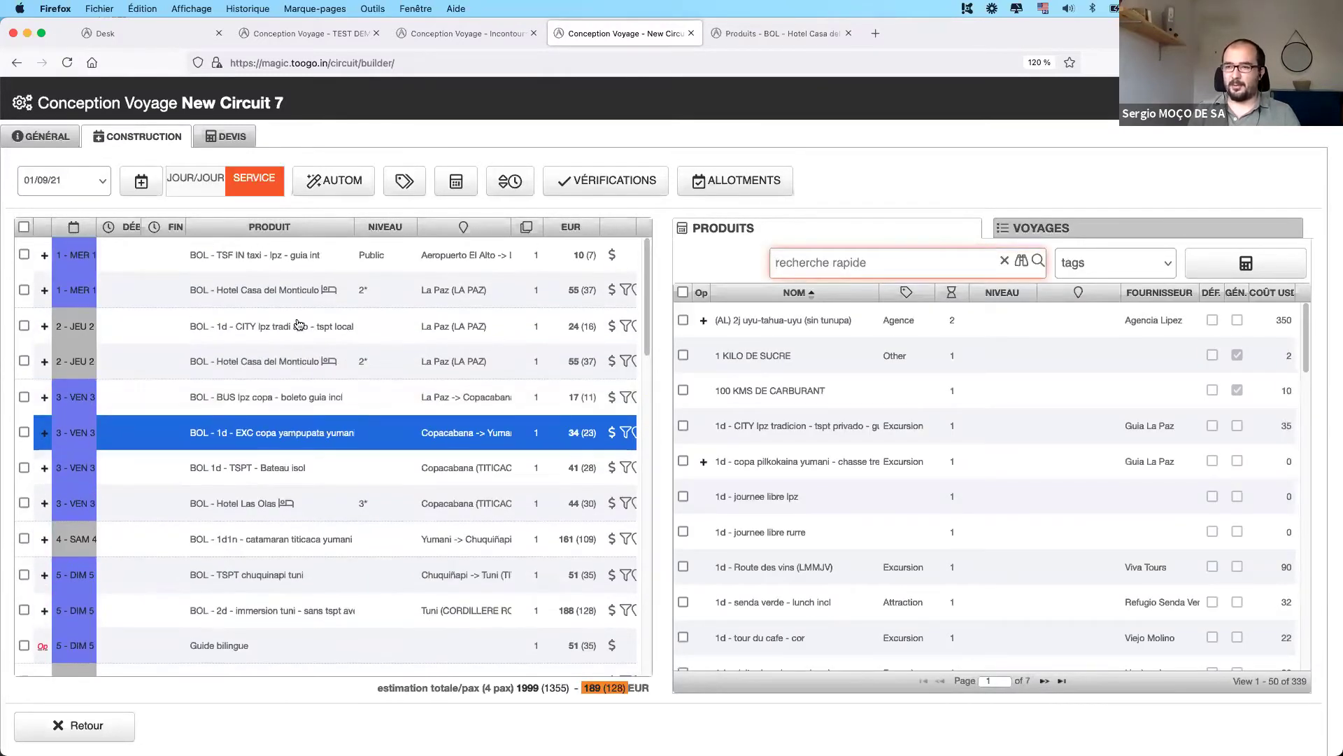
pyautogui.click(299, 326)
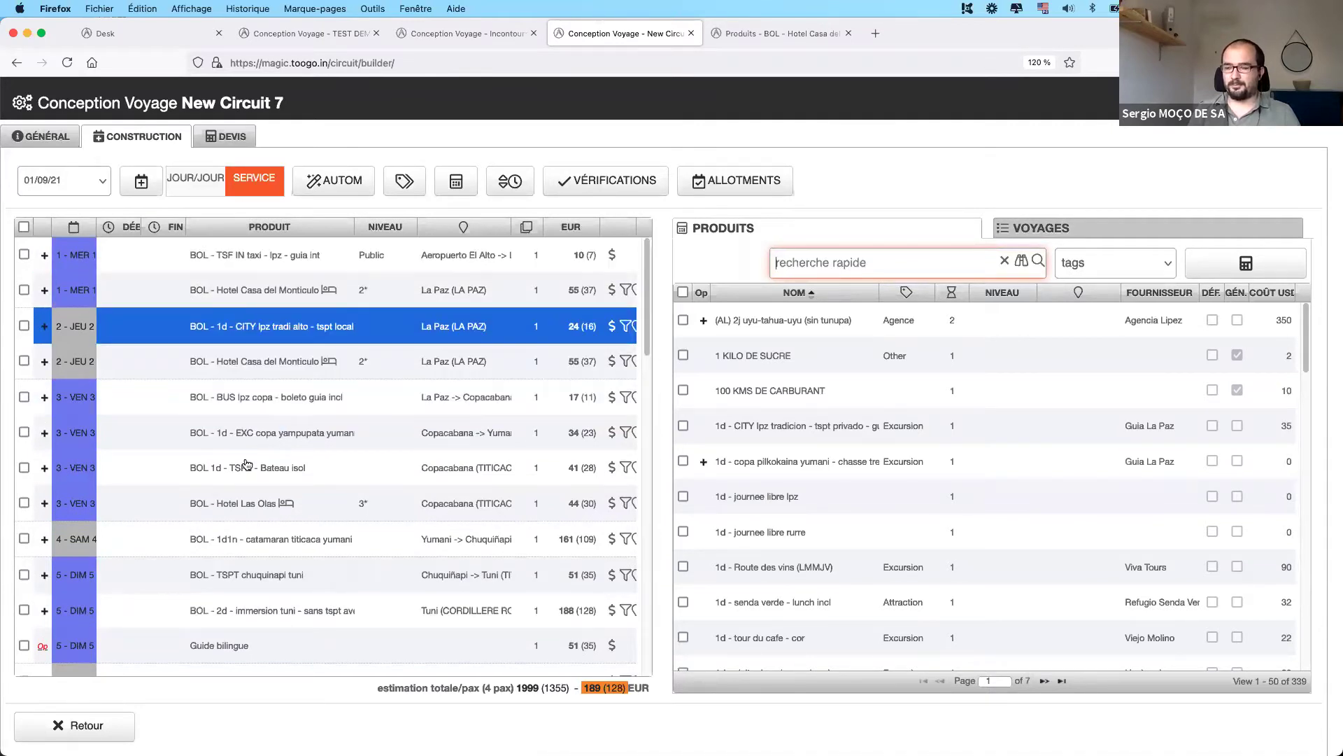
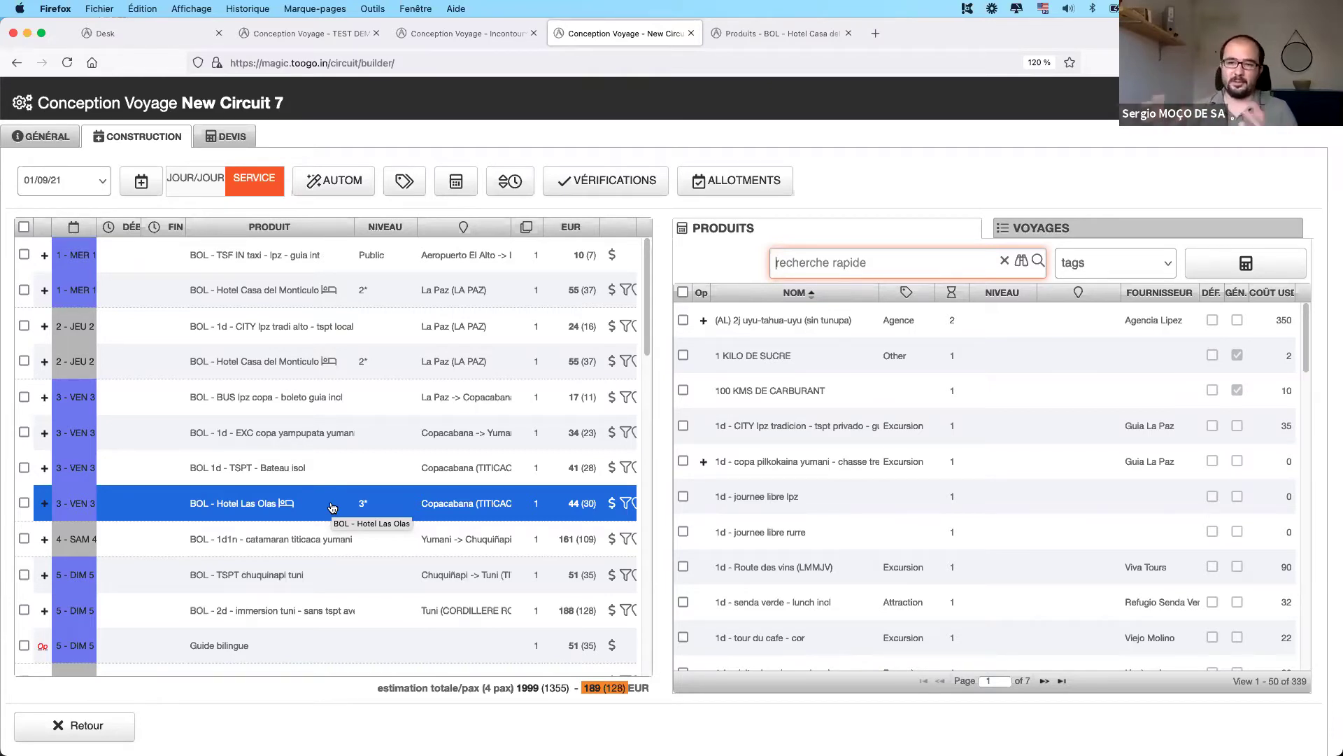
pyautogui.click(245, 257)
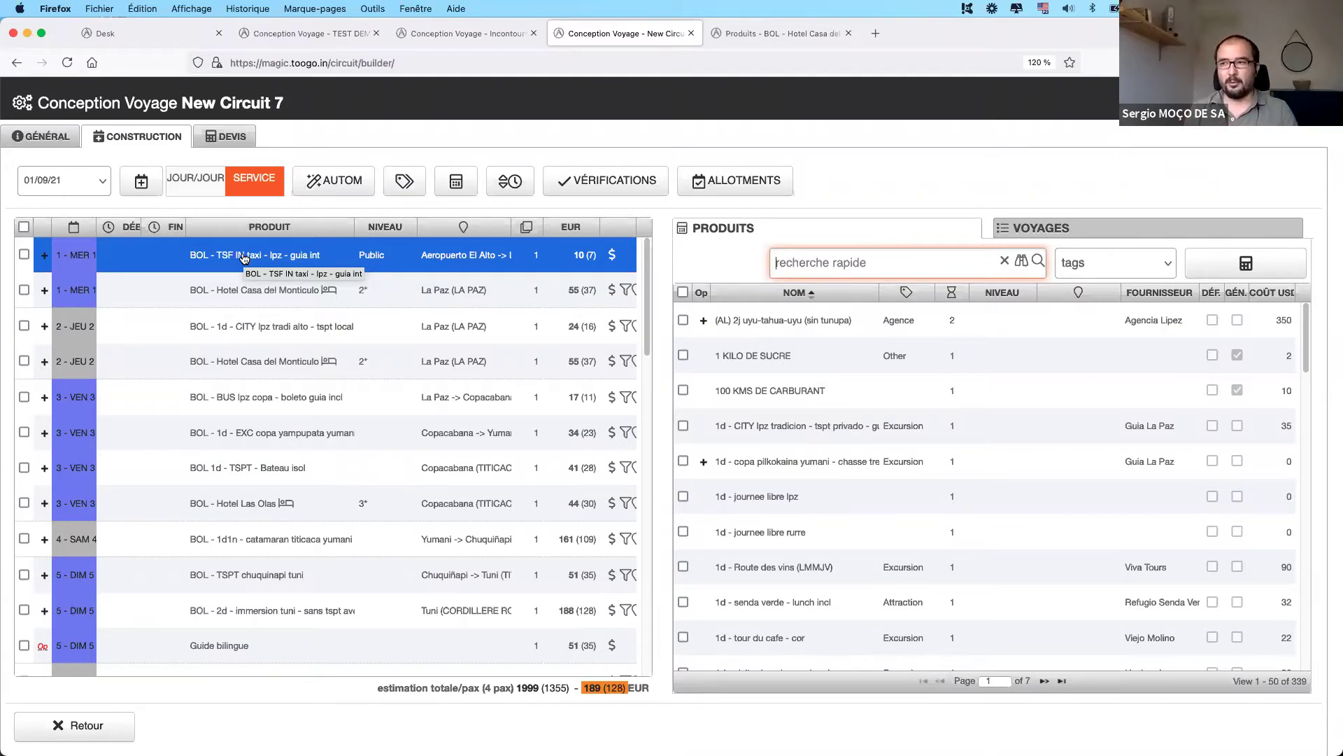
pyautogui.rightClick(244, 258)
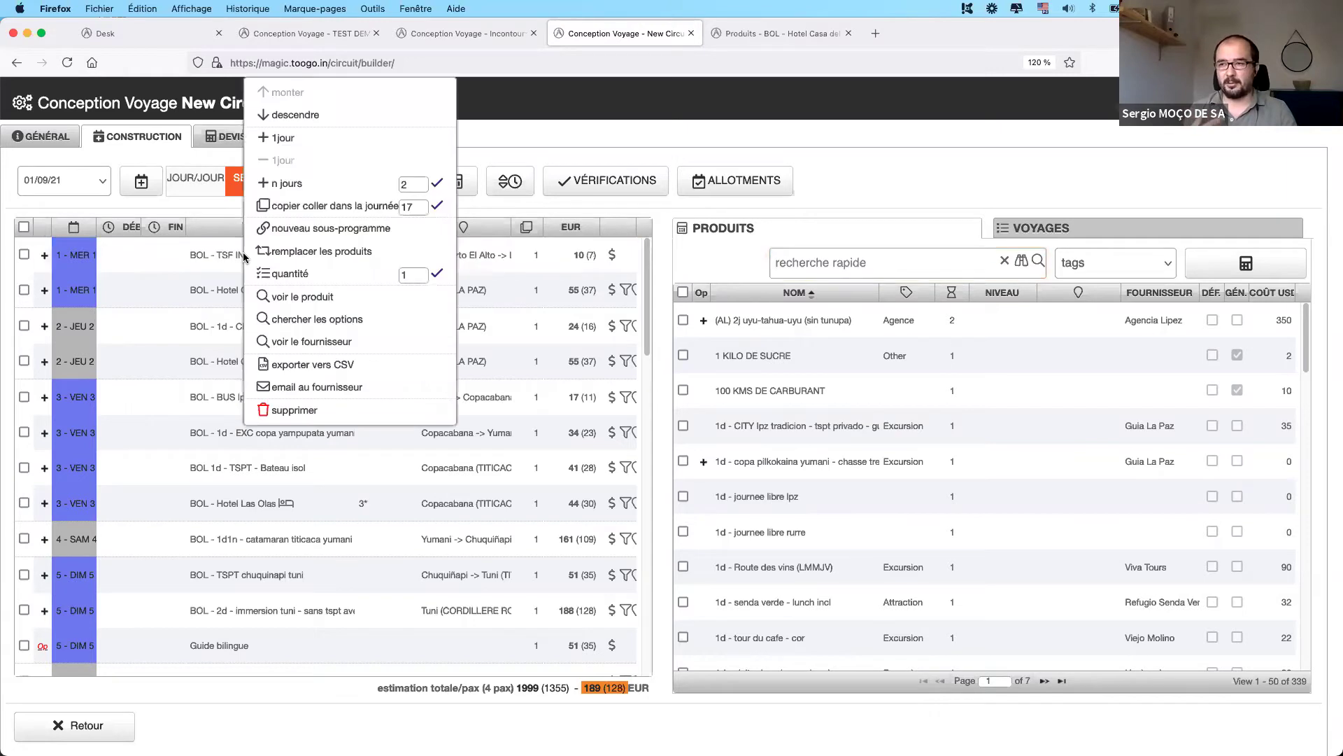
pyautogui.doubleClick(415, 274)
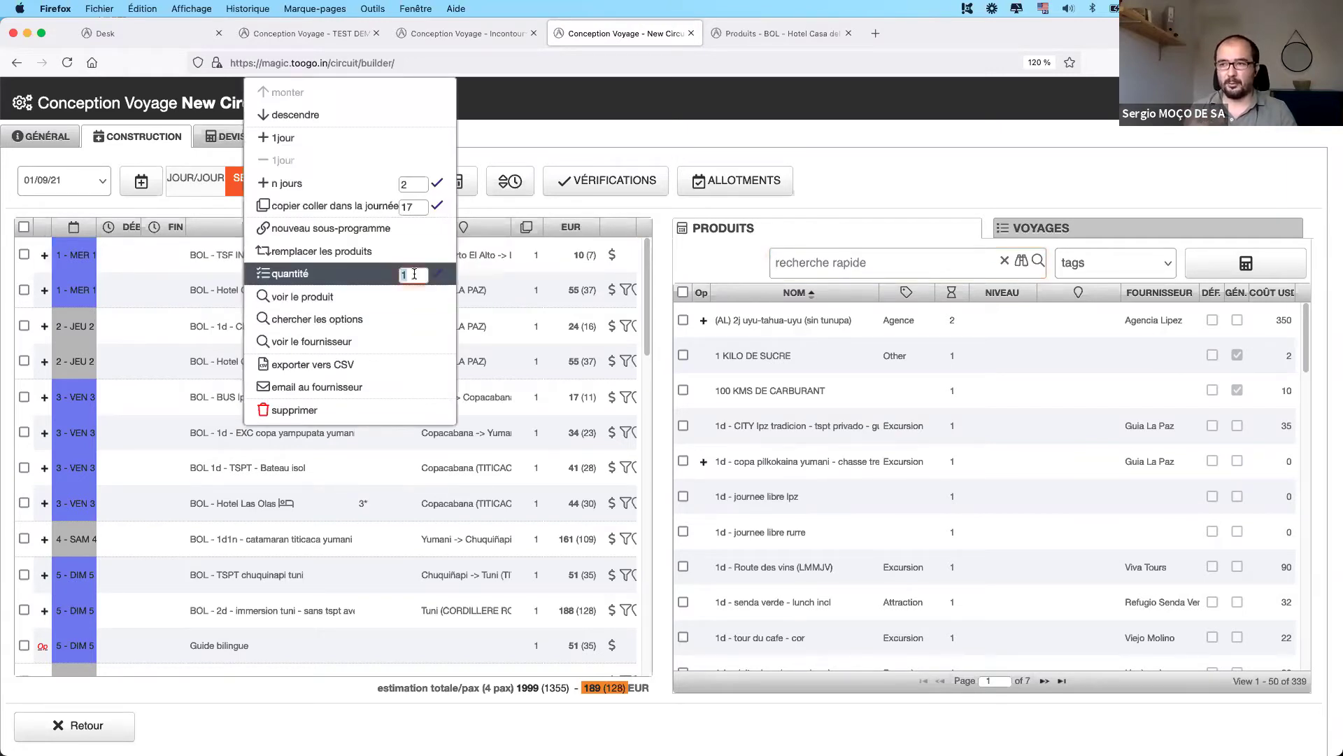
pyautogui.click(565, 203)
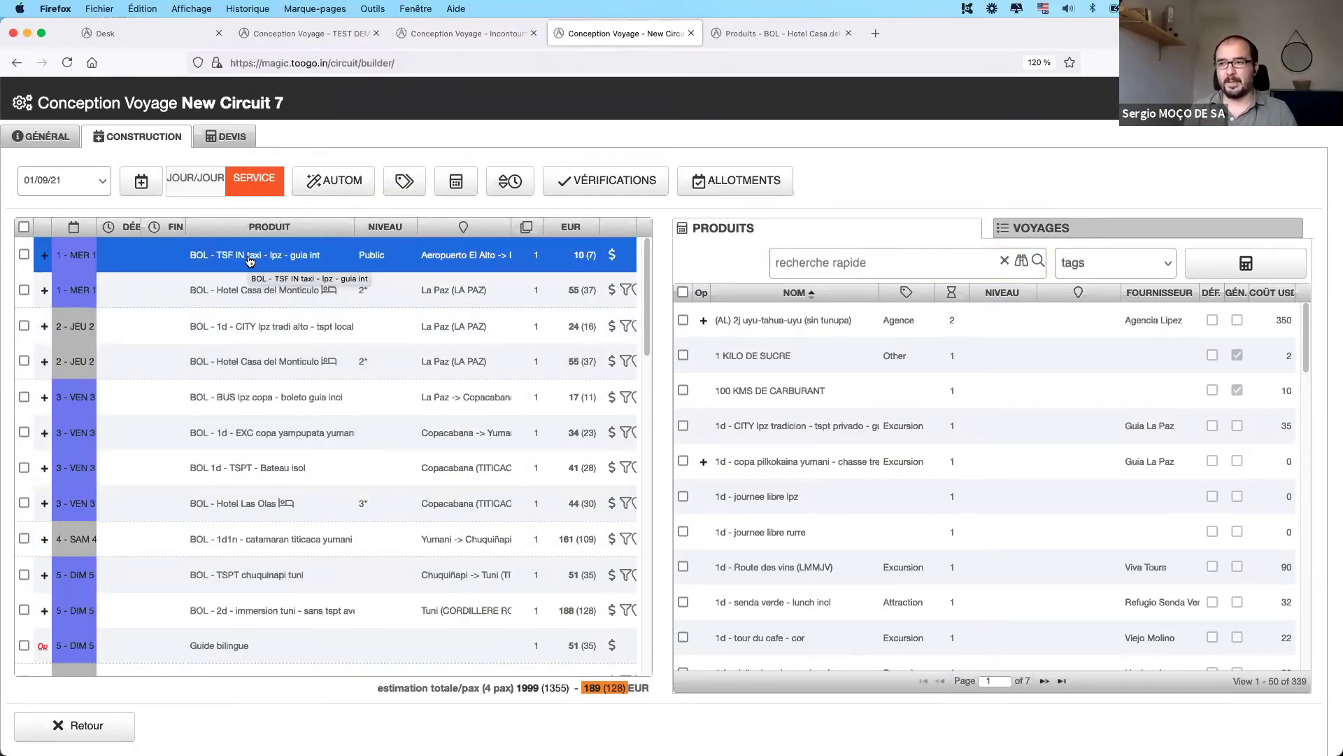
# - Set the quantity of the day 1 BOL - TSF IN taxi - lpz - guia int product to 10
pyautogui.rightClick(250, 261)
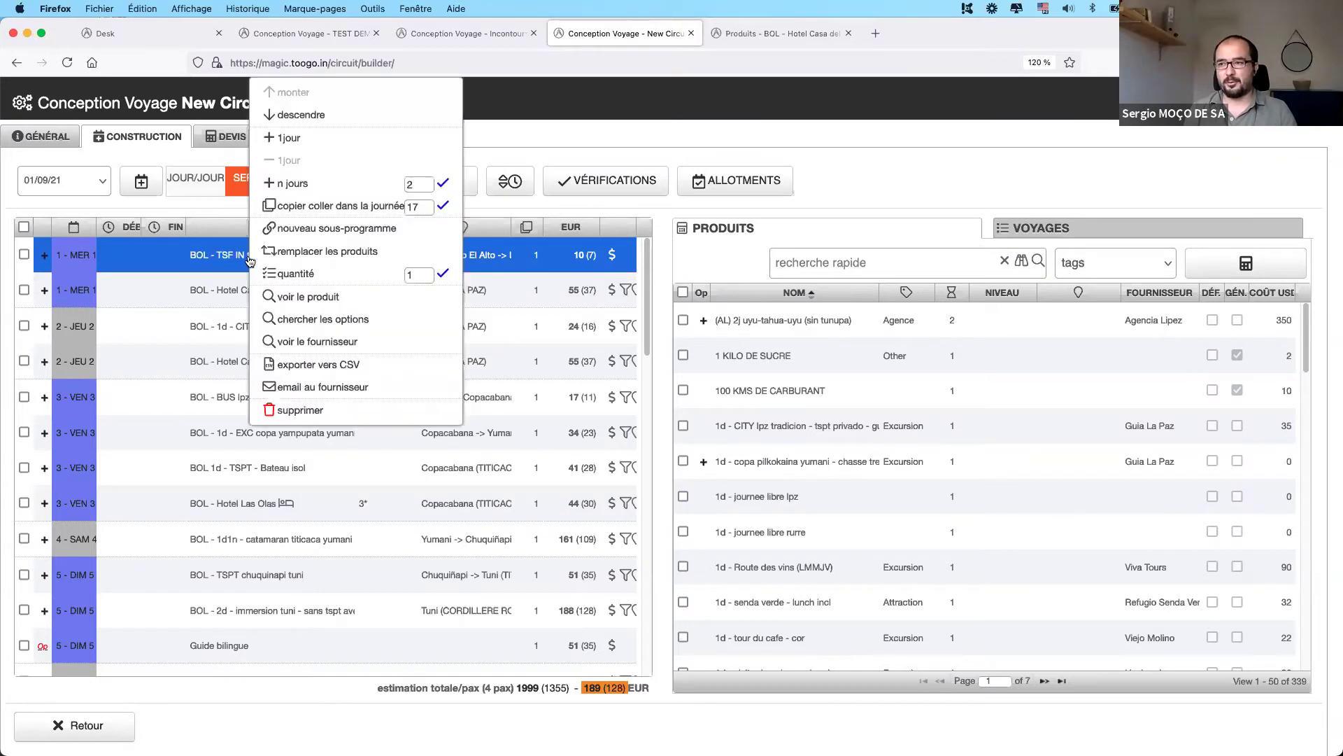
pyautogui.click(415, 273)
pyautogui.write('0')
pyautogui.click(443, 273)
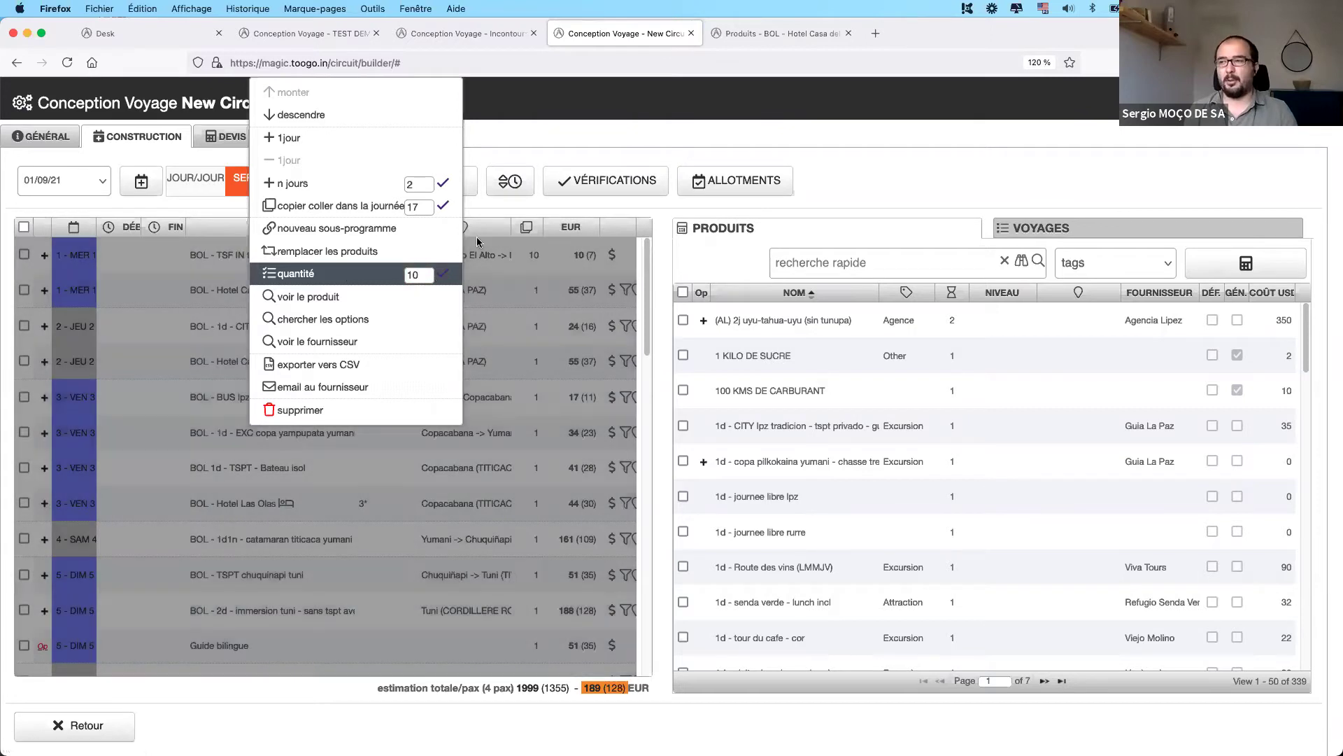
pyautogui.click(551, 147)
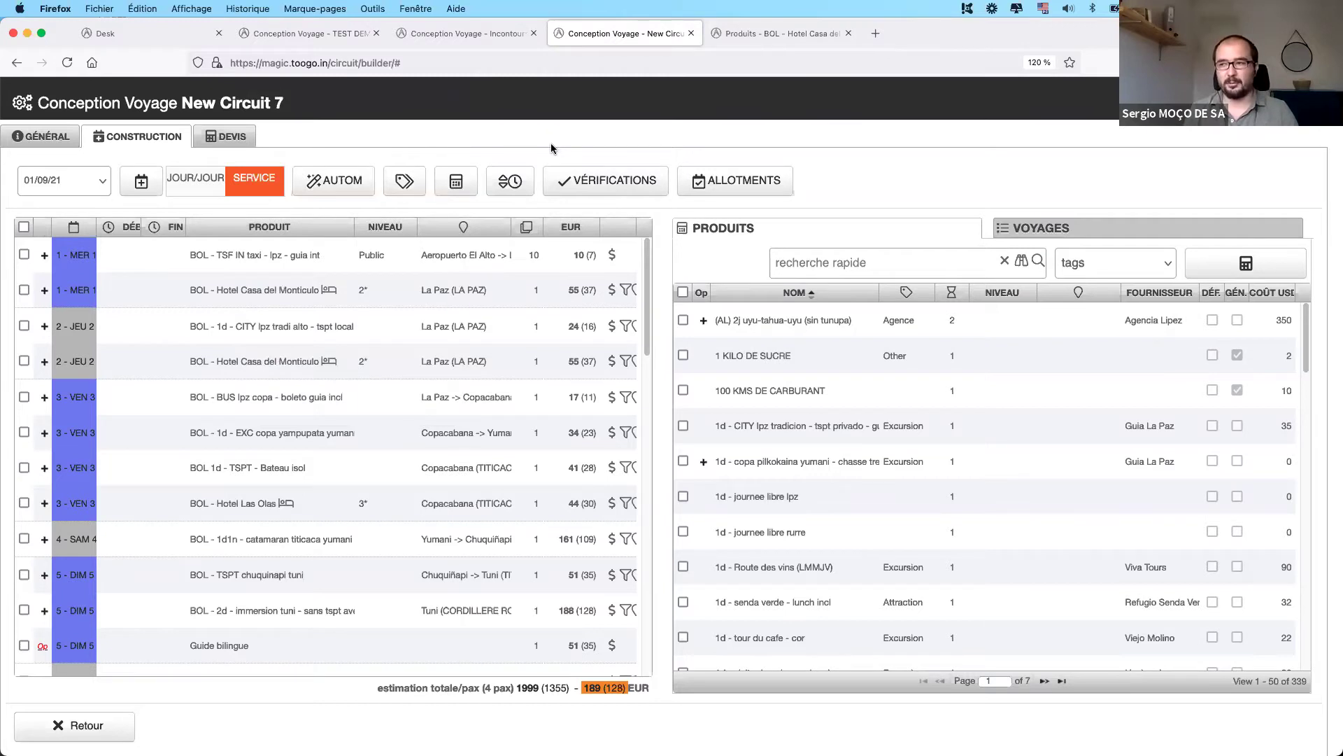
# - Set the quantity of the day 1 BOL - TSF IN taxi product back to 1
pyautogui.click(262, 258)
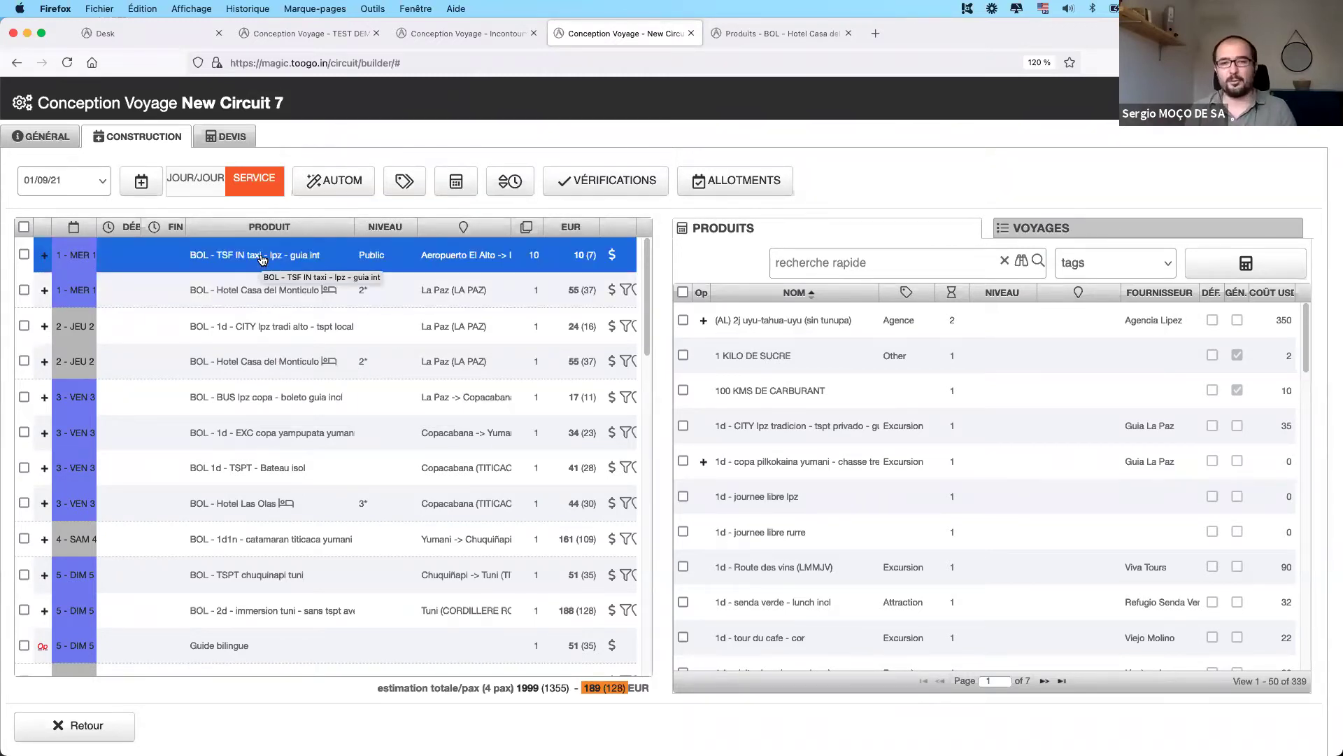
pyautogui.click(568, 250)
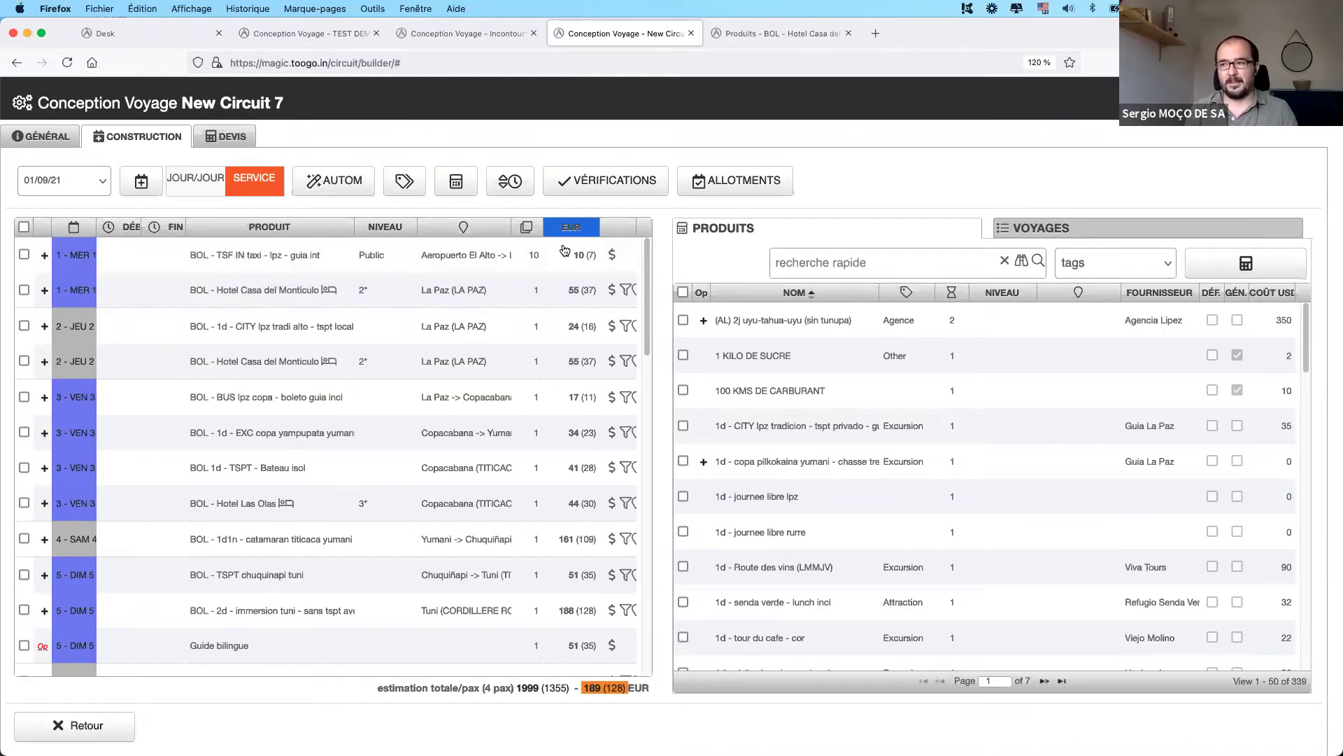
pyautogui.rightClick(498, 261)
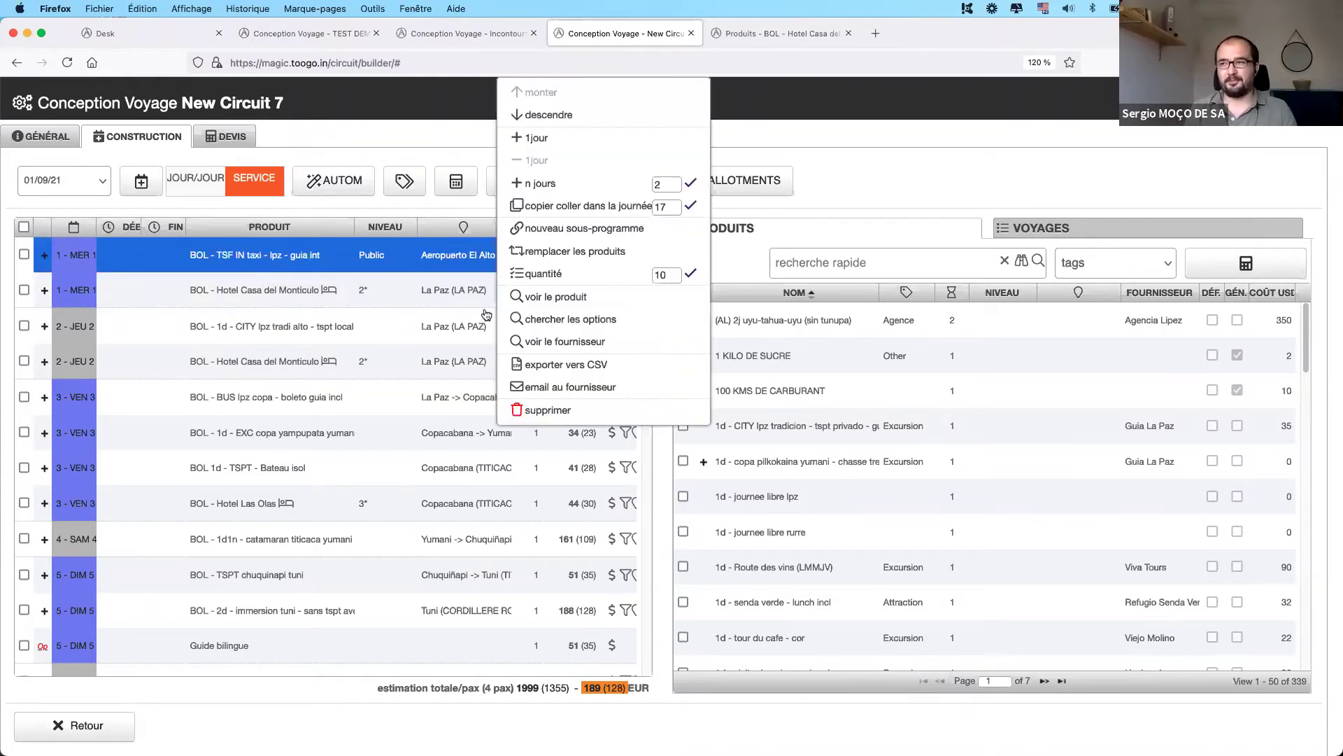
pyautogui.click(663, 273)
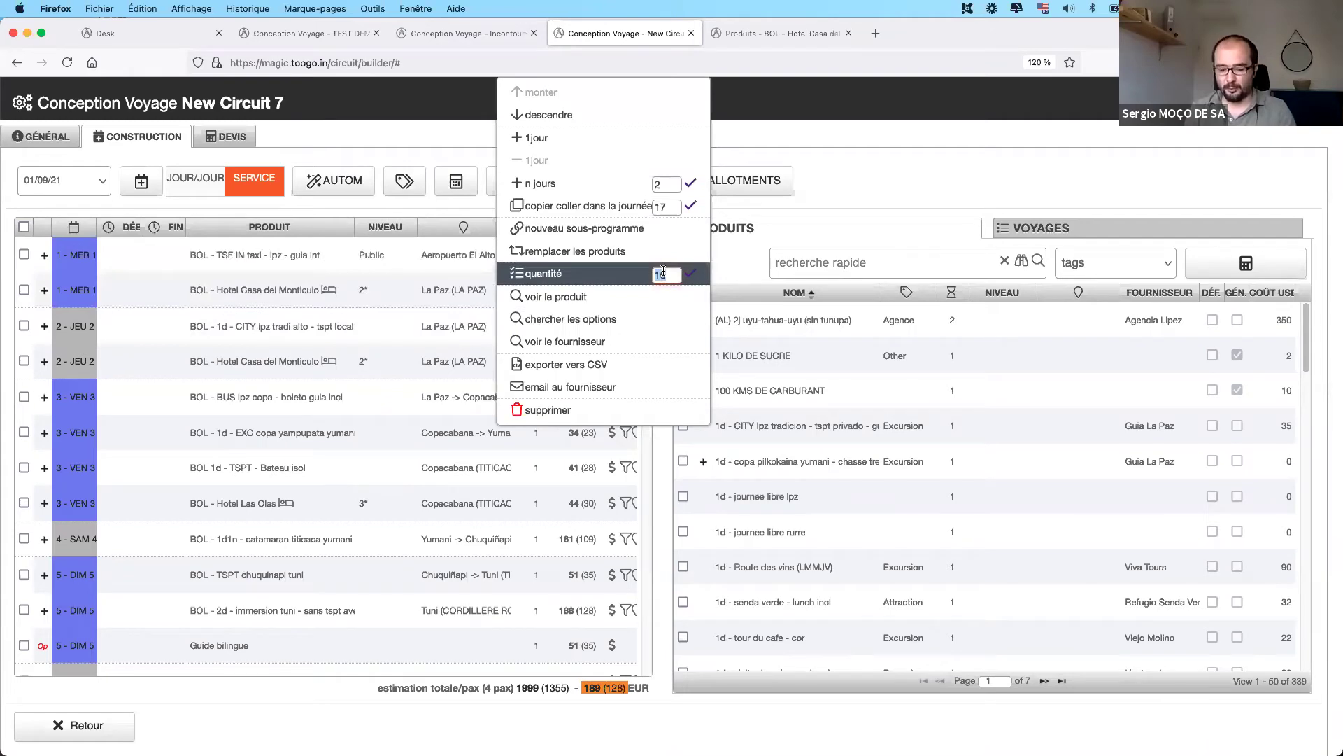
pyautogui.click(690, 277)
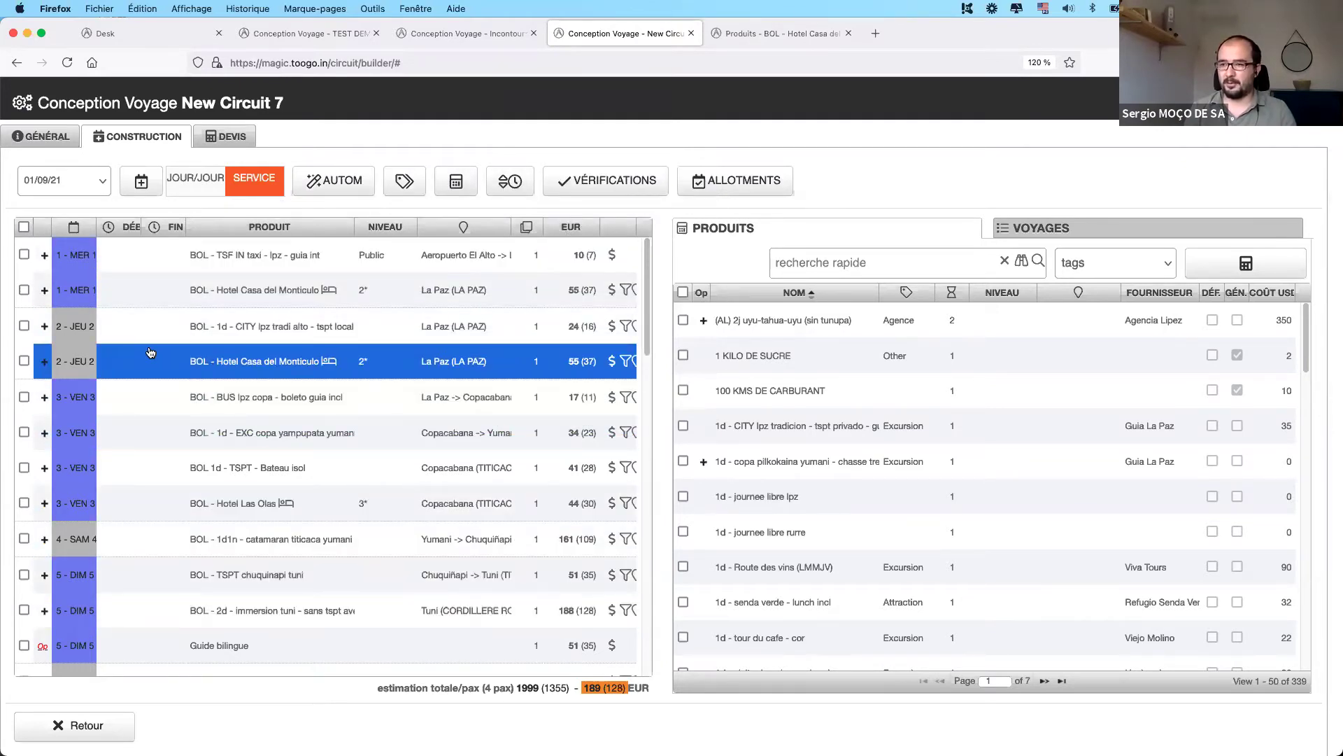
# - Open the cost override of the day 1 BOL - Hotel Casa del Monticulo product and set its type to PER ROOM
pyautogui.click(606, 290)
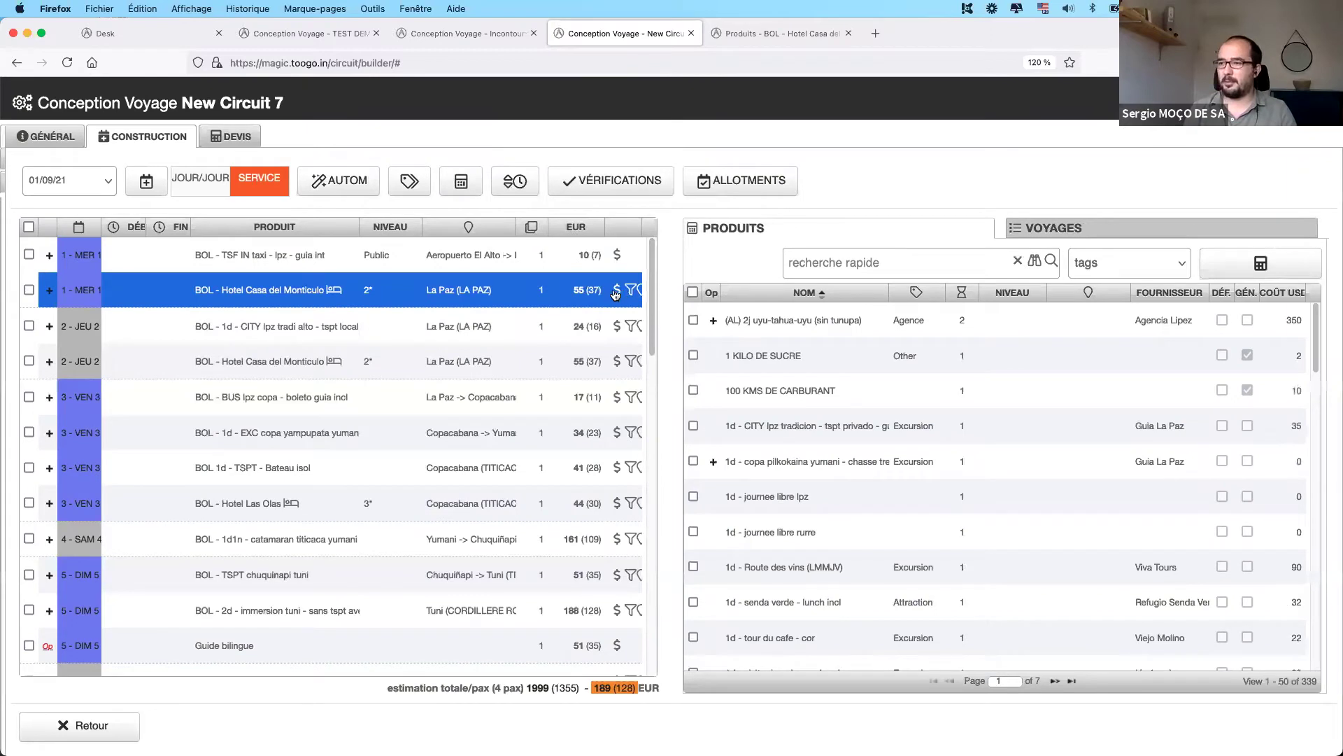
pyautogui.click(625, 357)
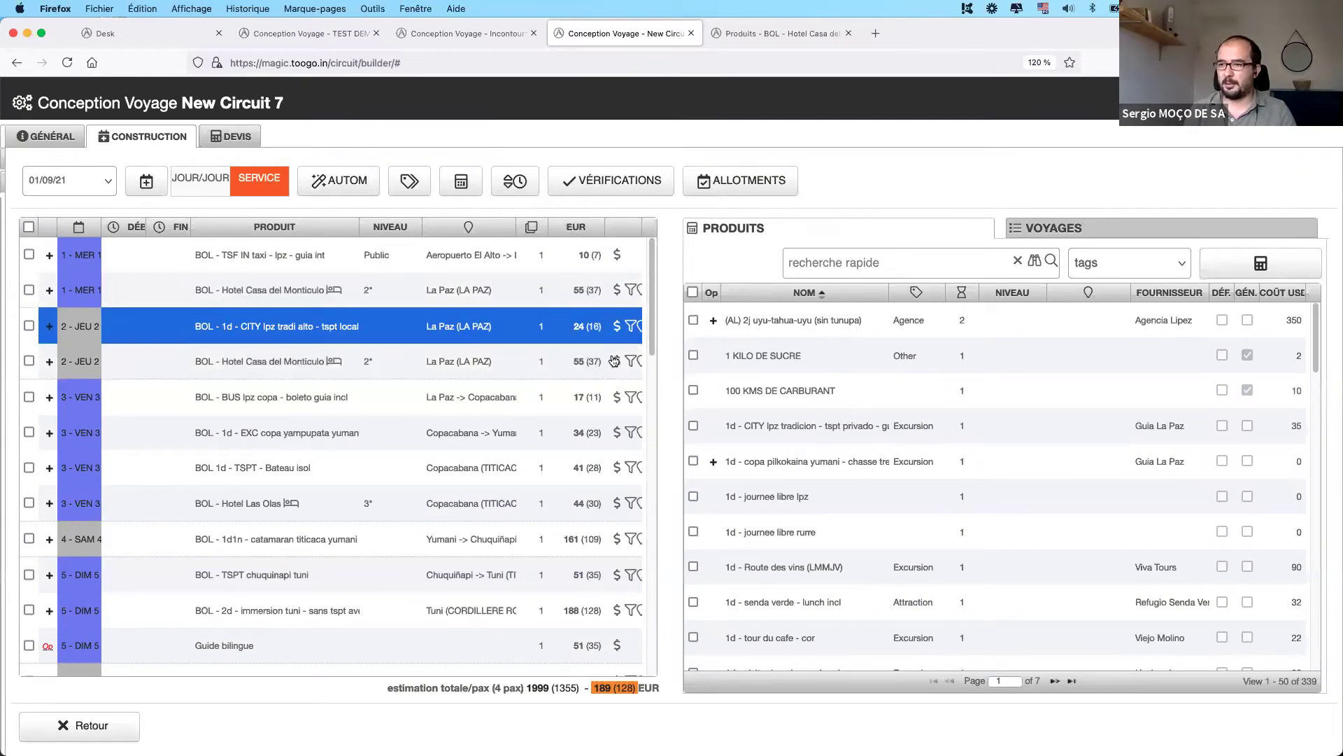
pyautogui.click(619, 291)
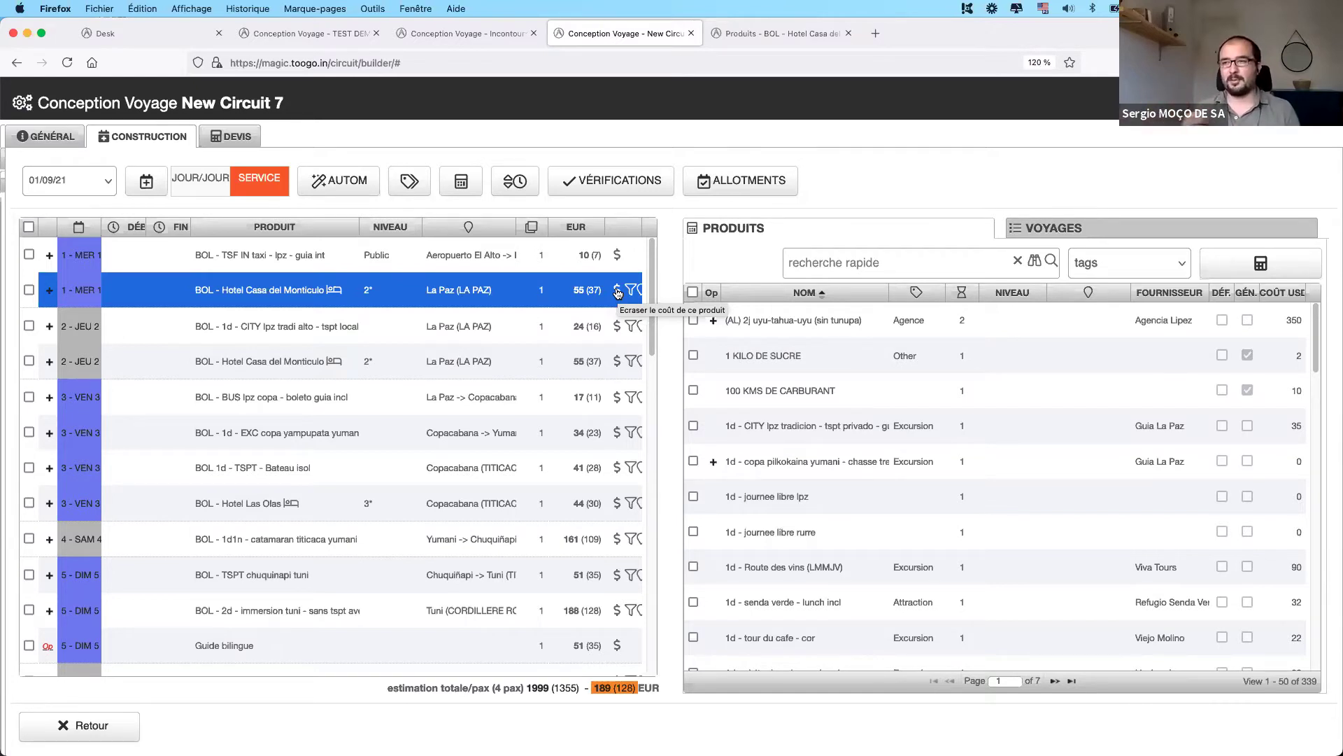
pyautogui.click(618, 293)
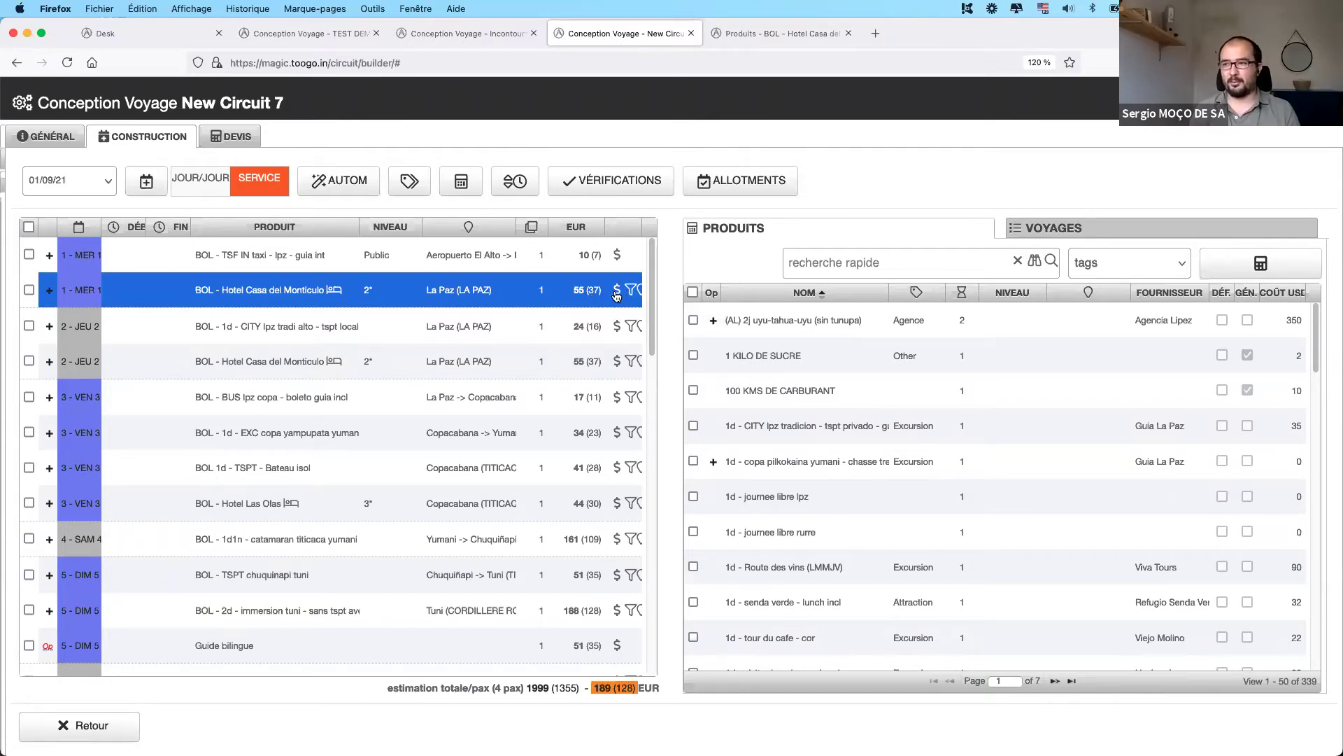
pyautogui.click(616, 291)
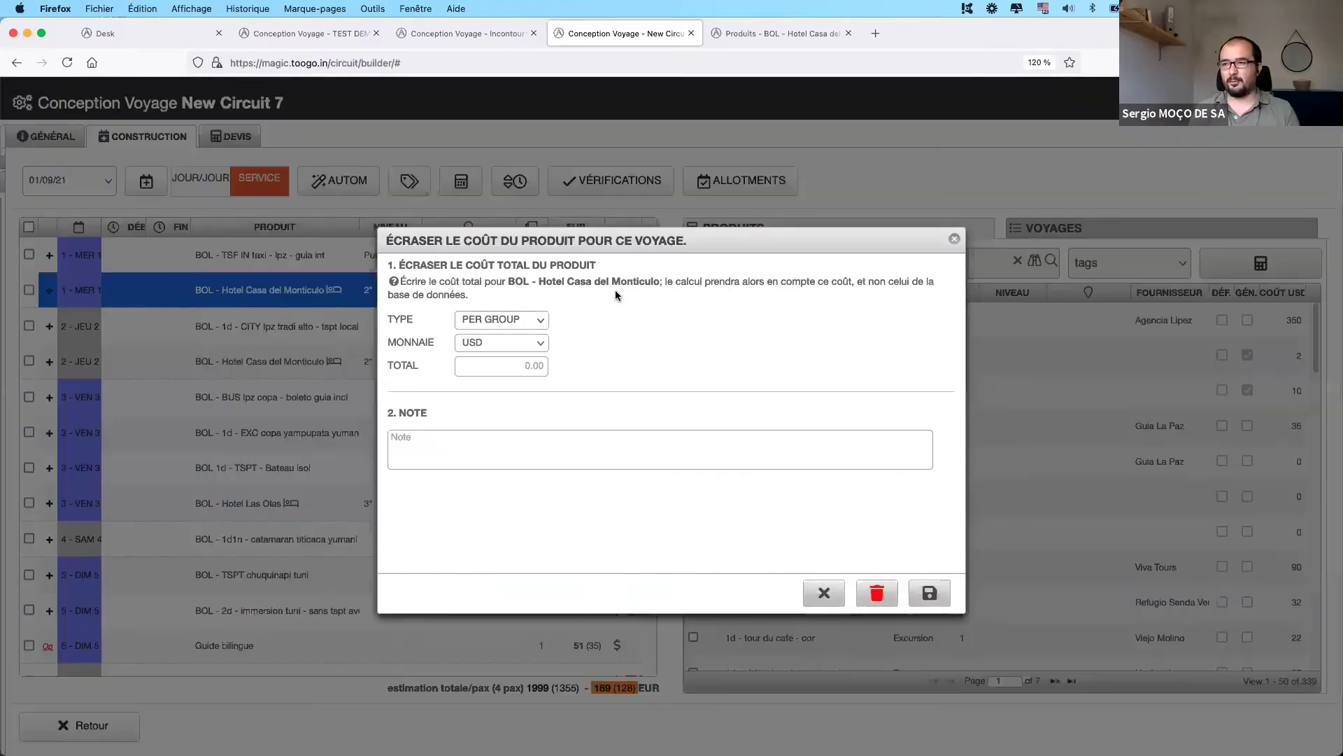
pyautogui.click(505, 319)
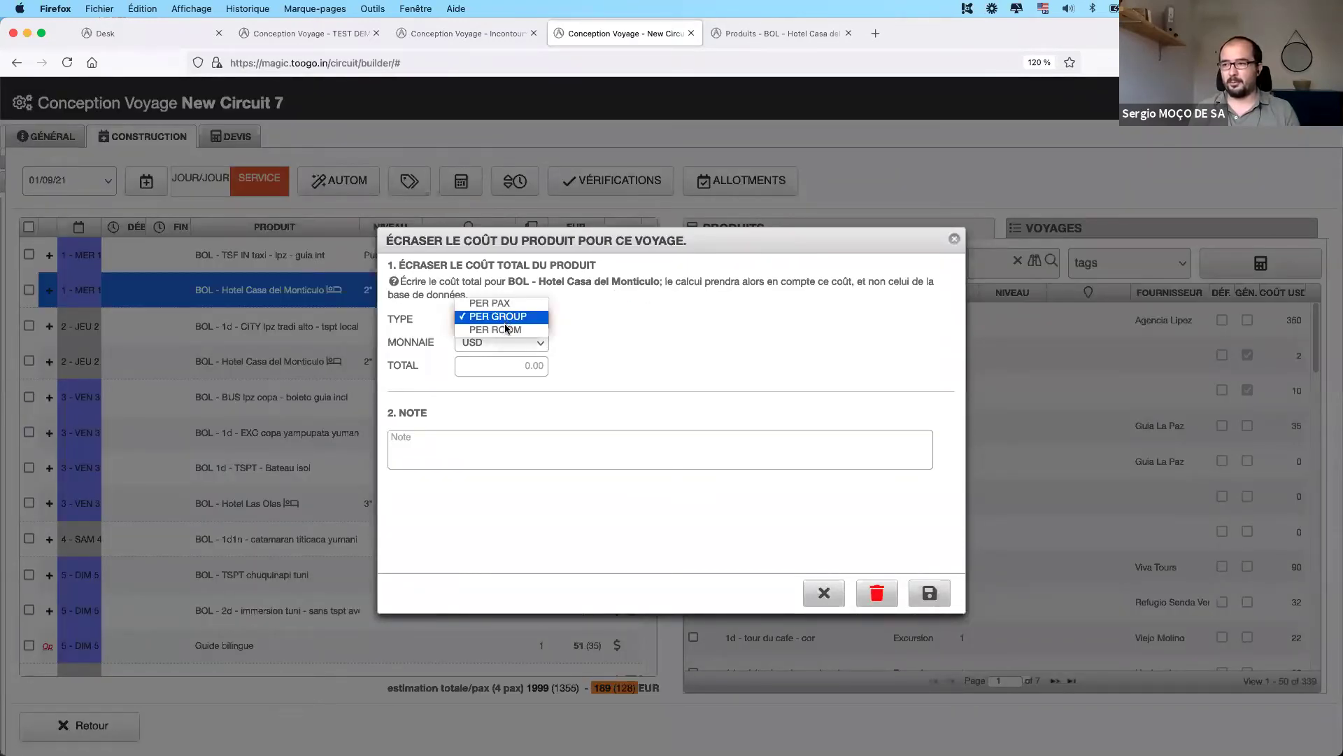
pyautogui.click(507, 329)
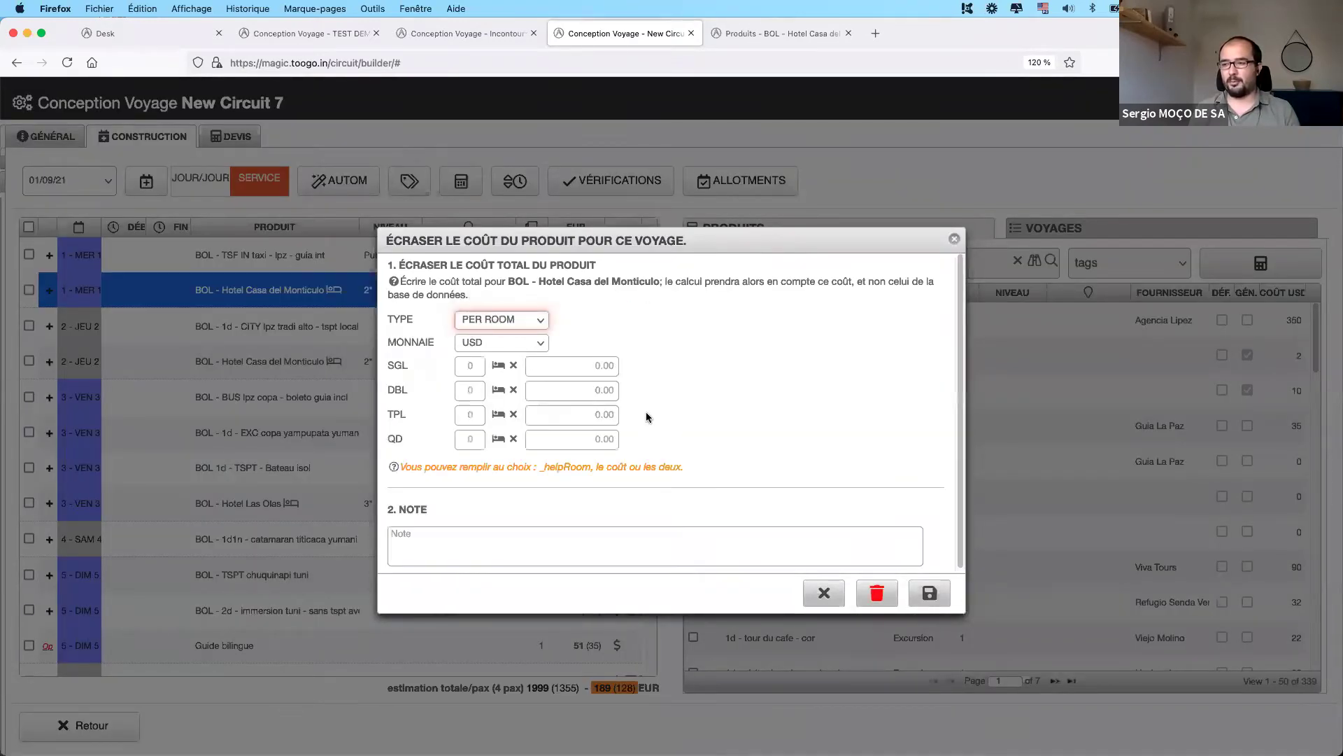
# - Set the double room cost to 100 USD, add the note "Promotion exceptionnelle" and save the override
pyautogui.click(542, 391)
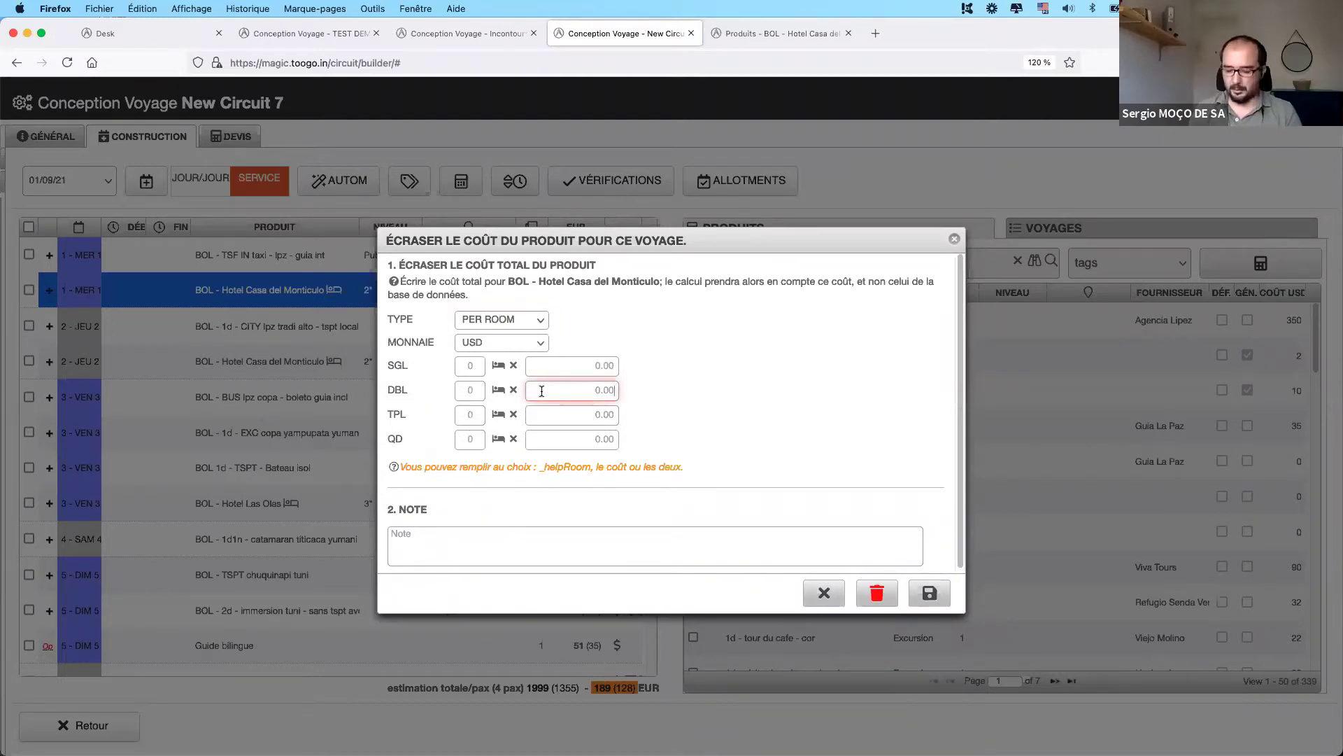
pyautogui.write('100')
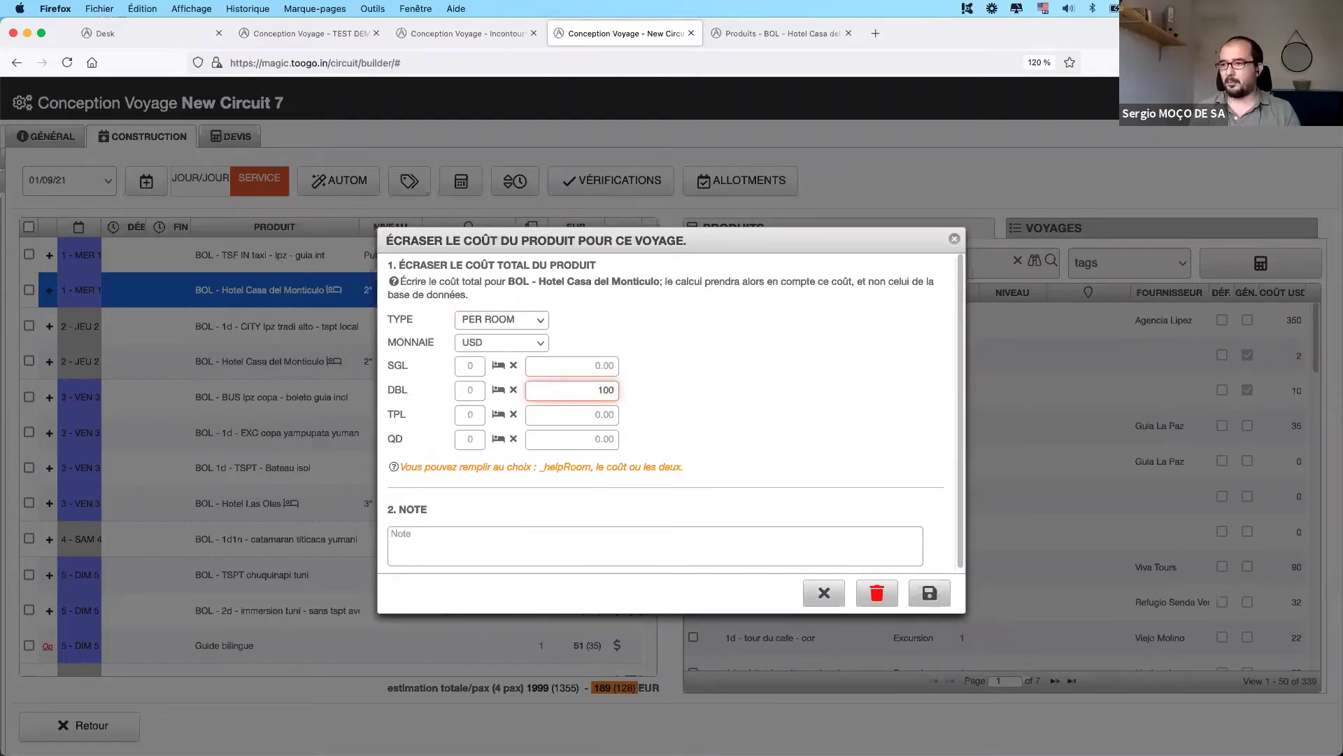
pyautogui.click(510, 537)
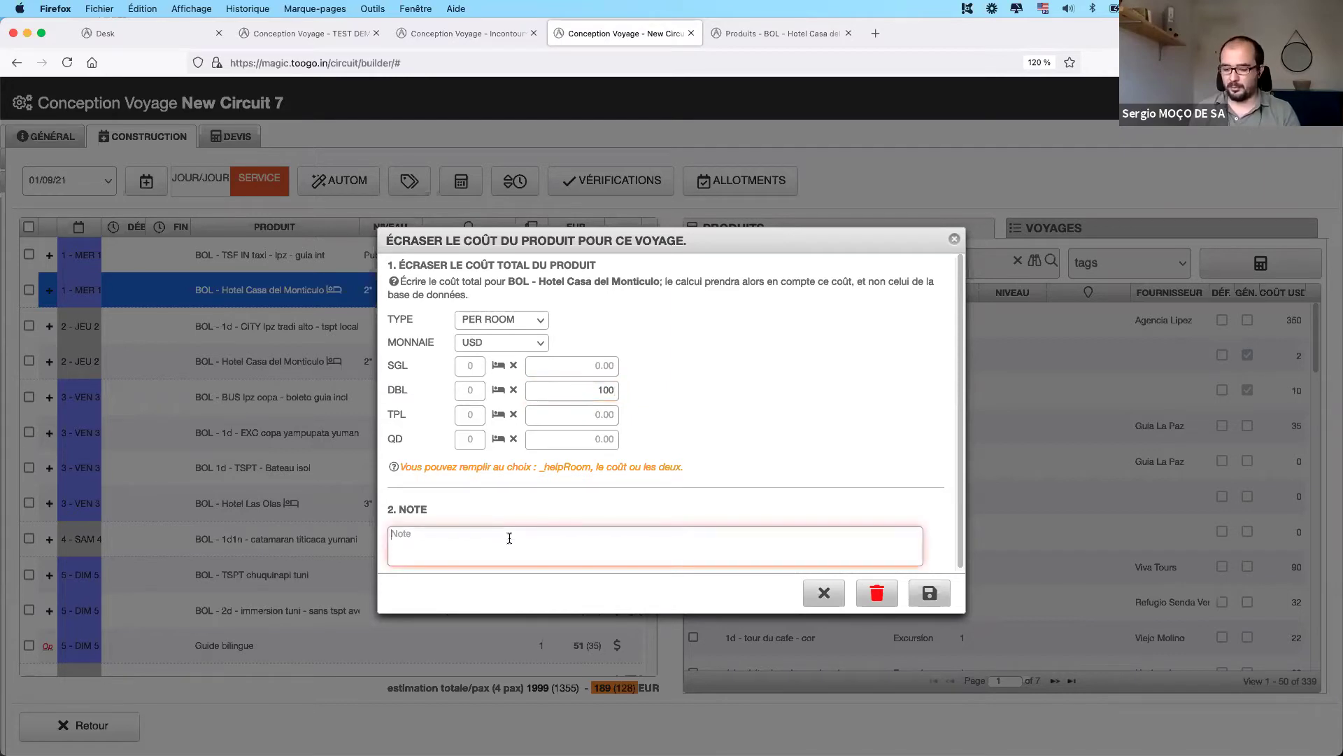
pyautogui.write('Promiotion exceptionnelle')
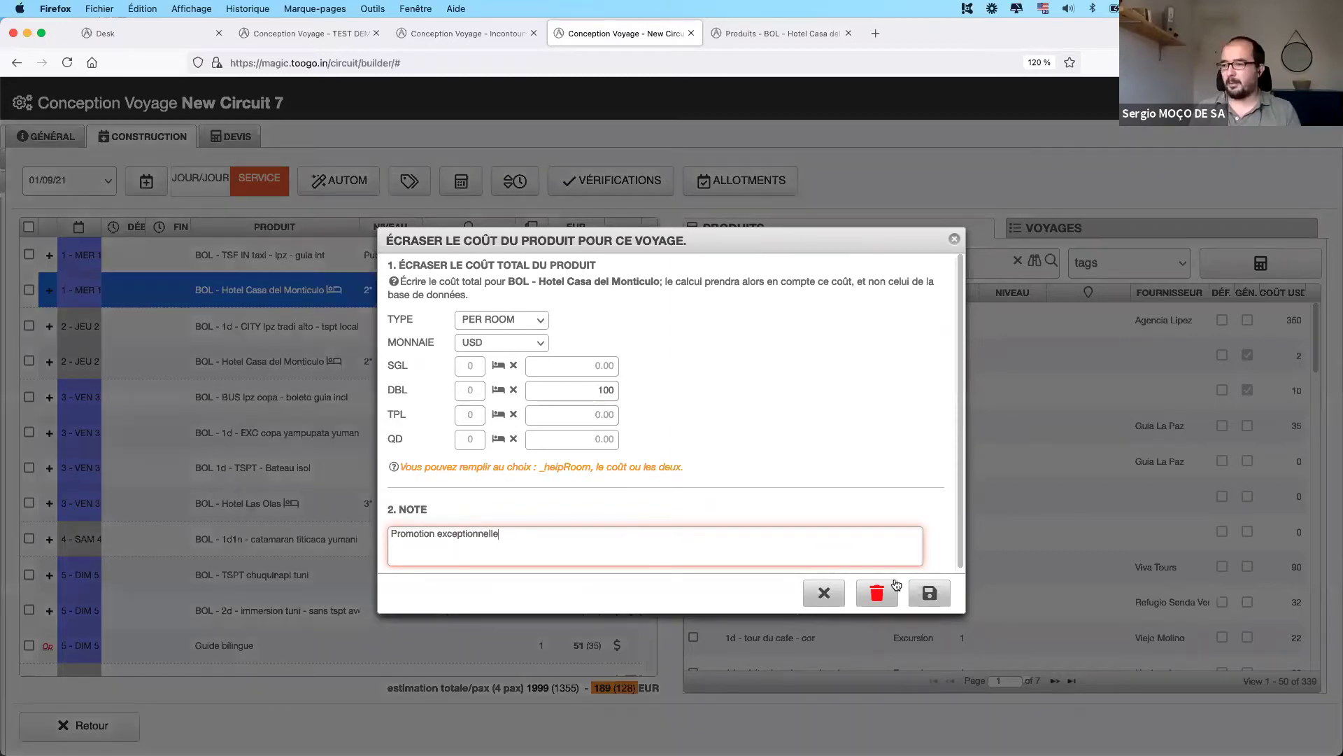
pyautogui.click(919, 594)
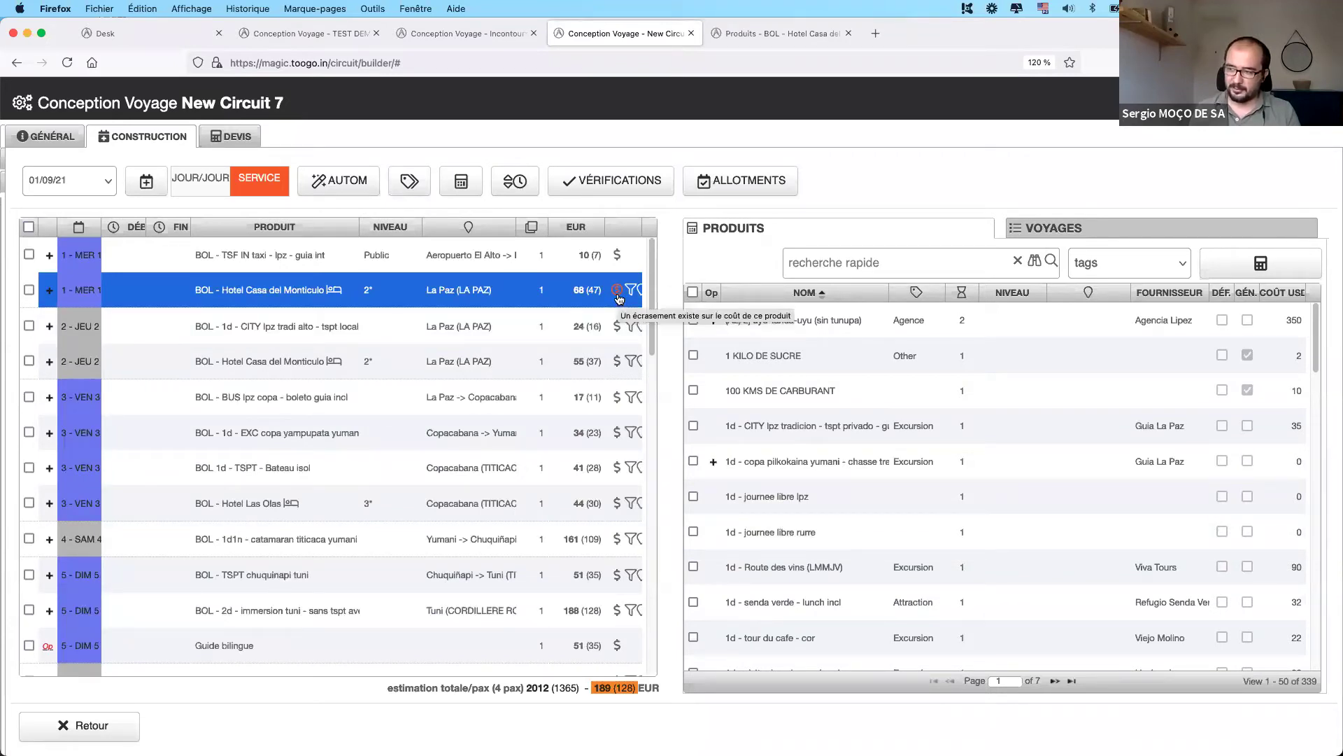
# - Reopen the day 1 hotel's cost override, review its note and delete the override
pyautogui.click(591, 333)
pyautogui.click(568, 321)
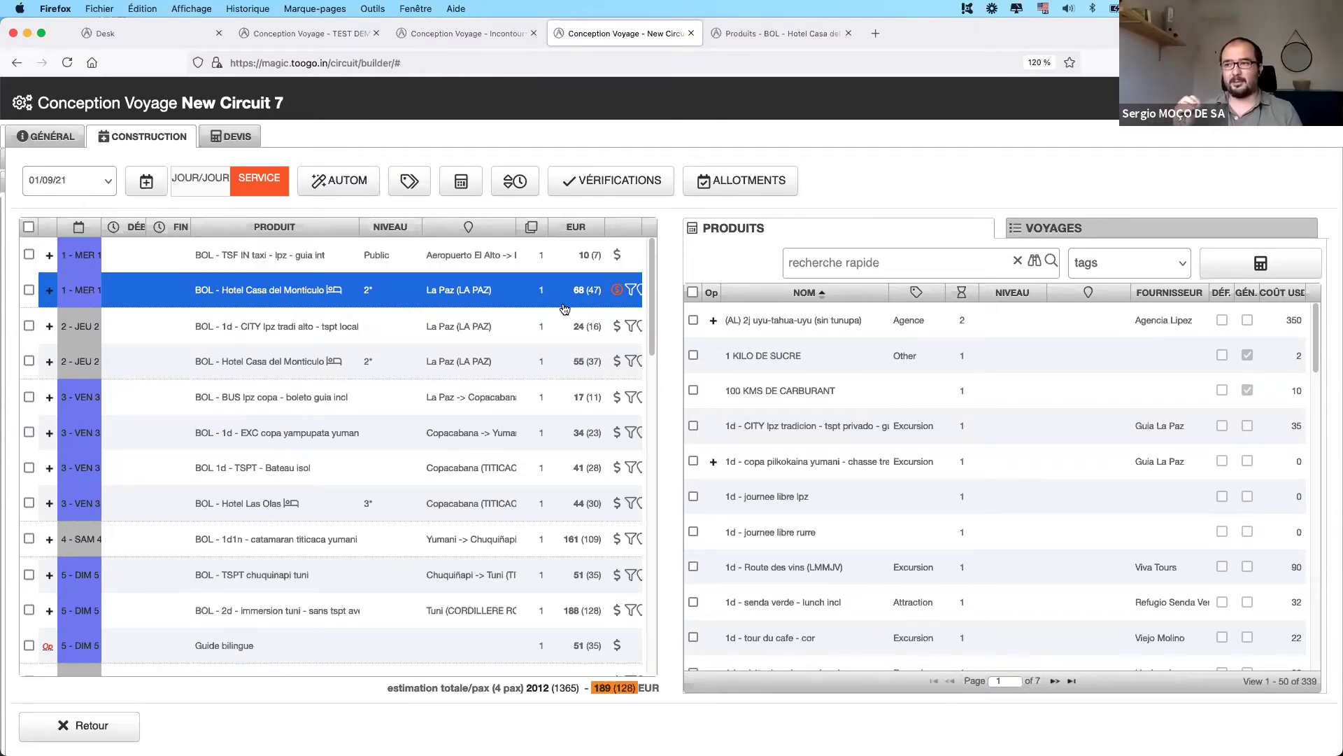
pyautogui.click(616, 292)
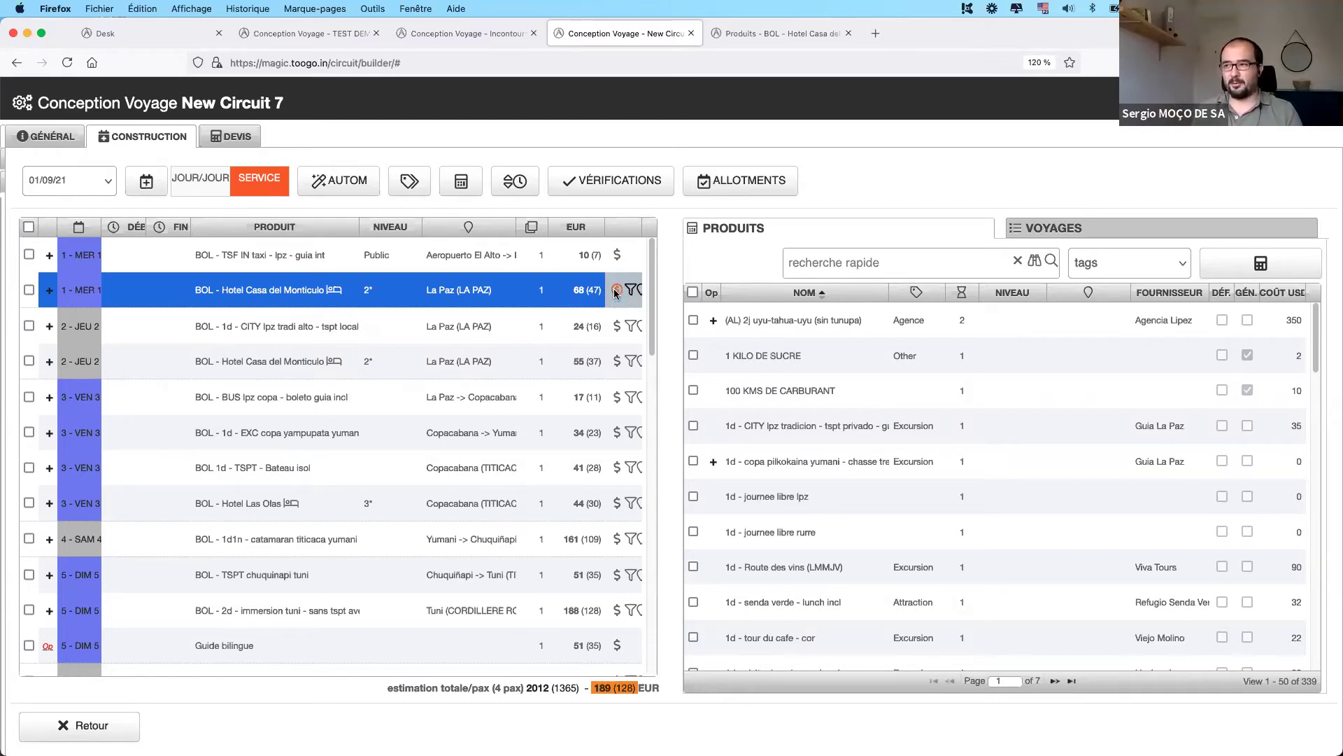
pyautogui.click(616, 291)
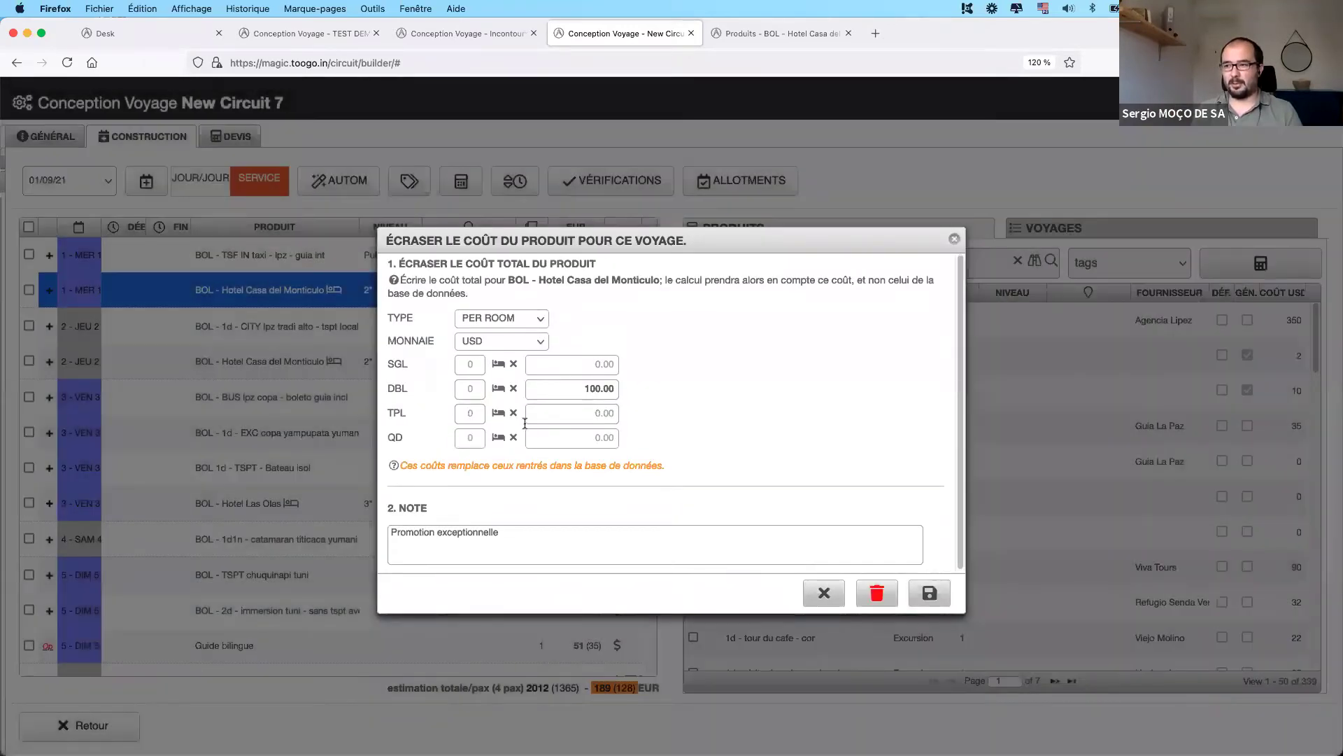
pyautogui.tripleClick(462, 538)
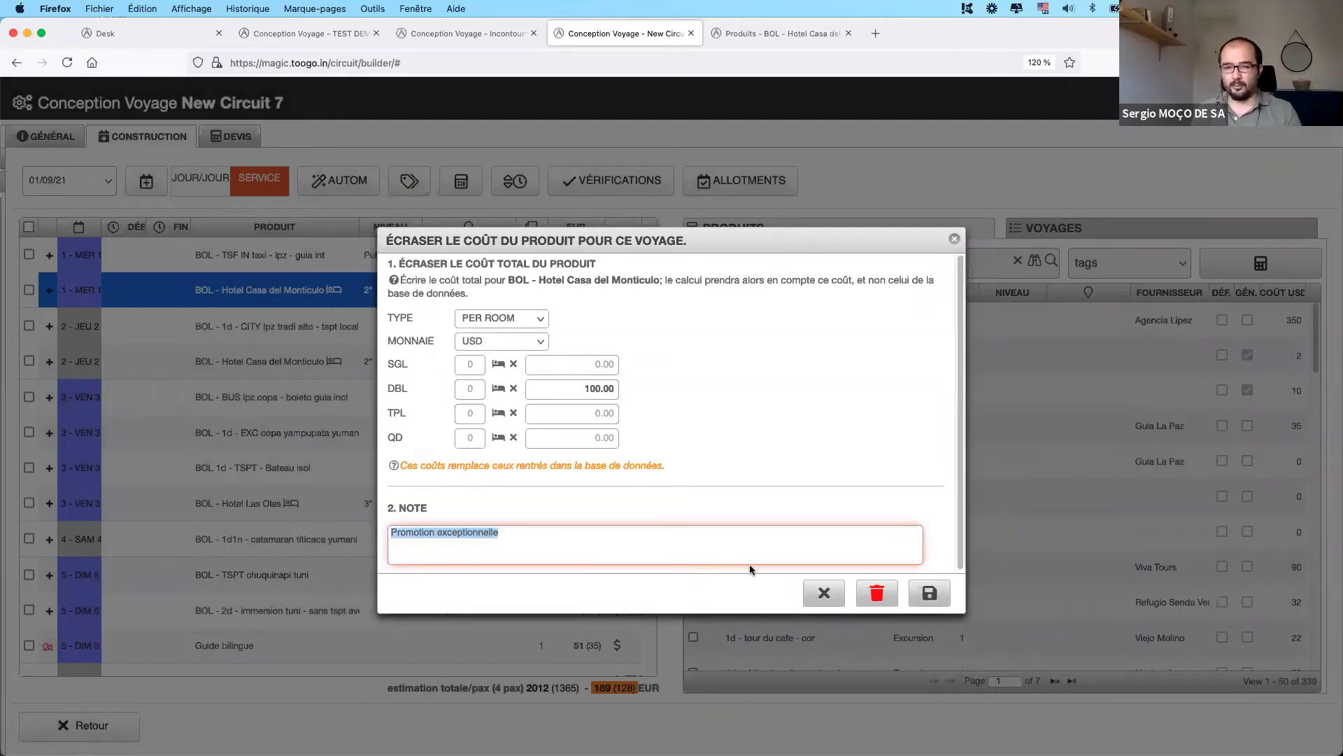
pyautogui.click(870, 599)
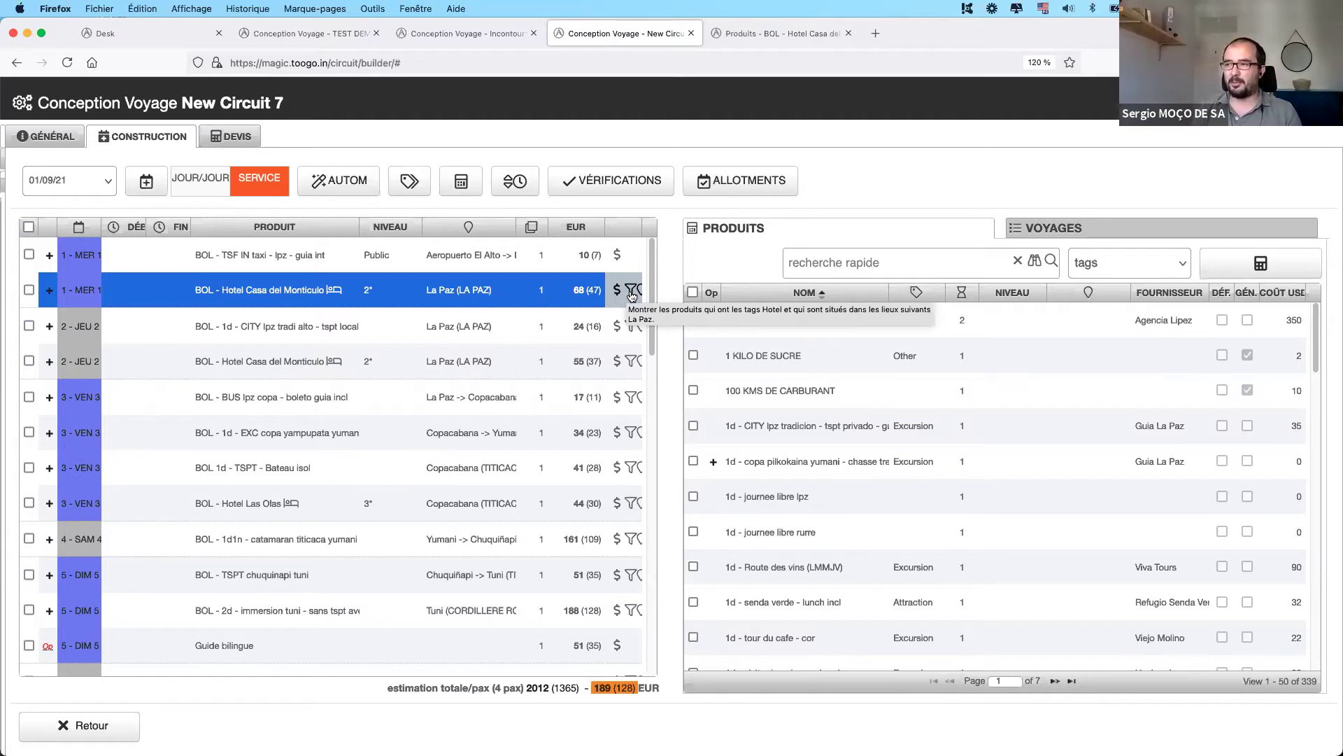
# - Filter the product list to Hotel products in La Paz matching the day 1 hotel and look through the alternatives
pyautogui.click(631, 295)
pyautogui.click(790, 396)
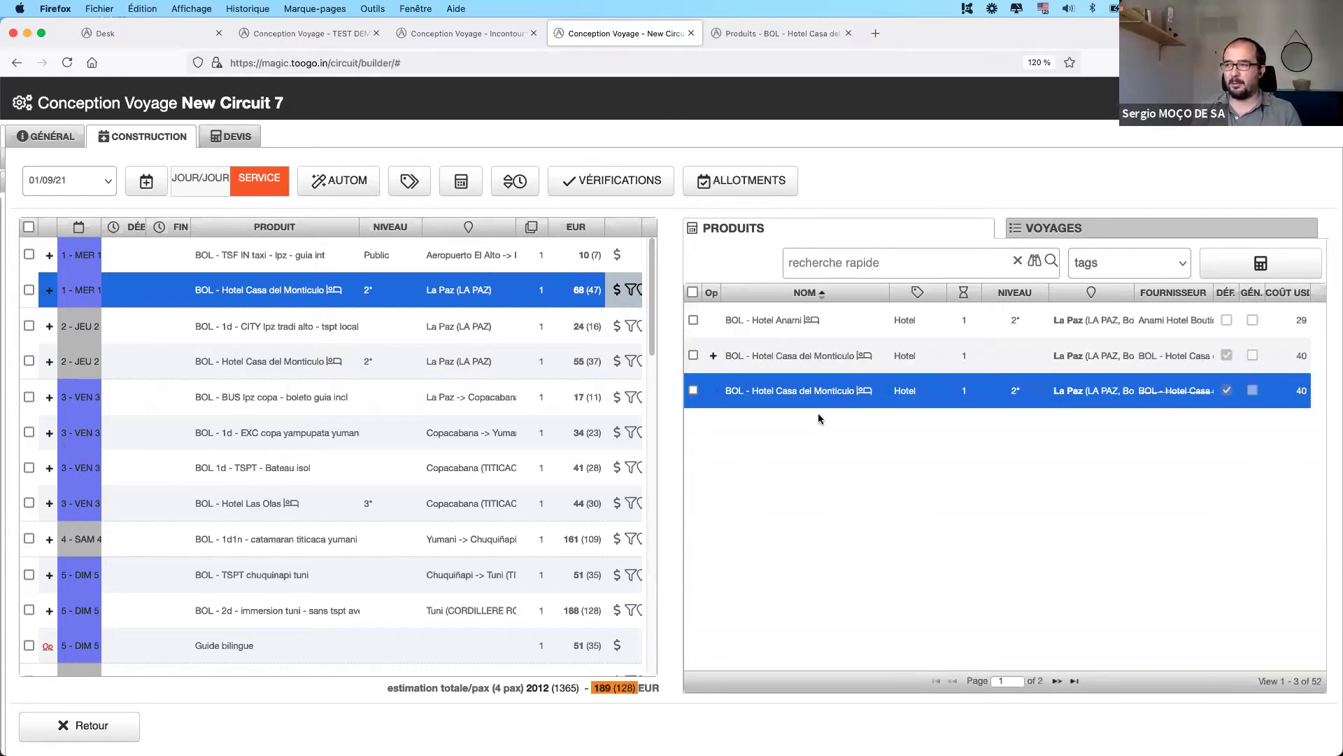
pyautogui.click(787, 356)
pyautogui.click(794, 383)
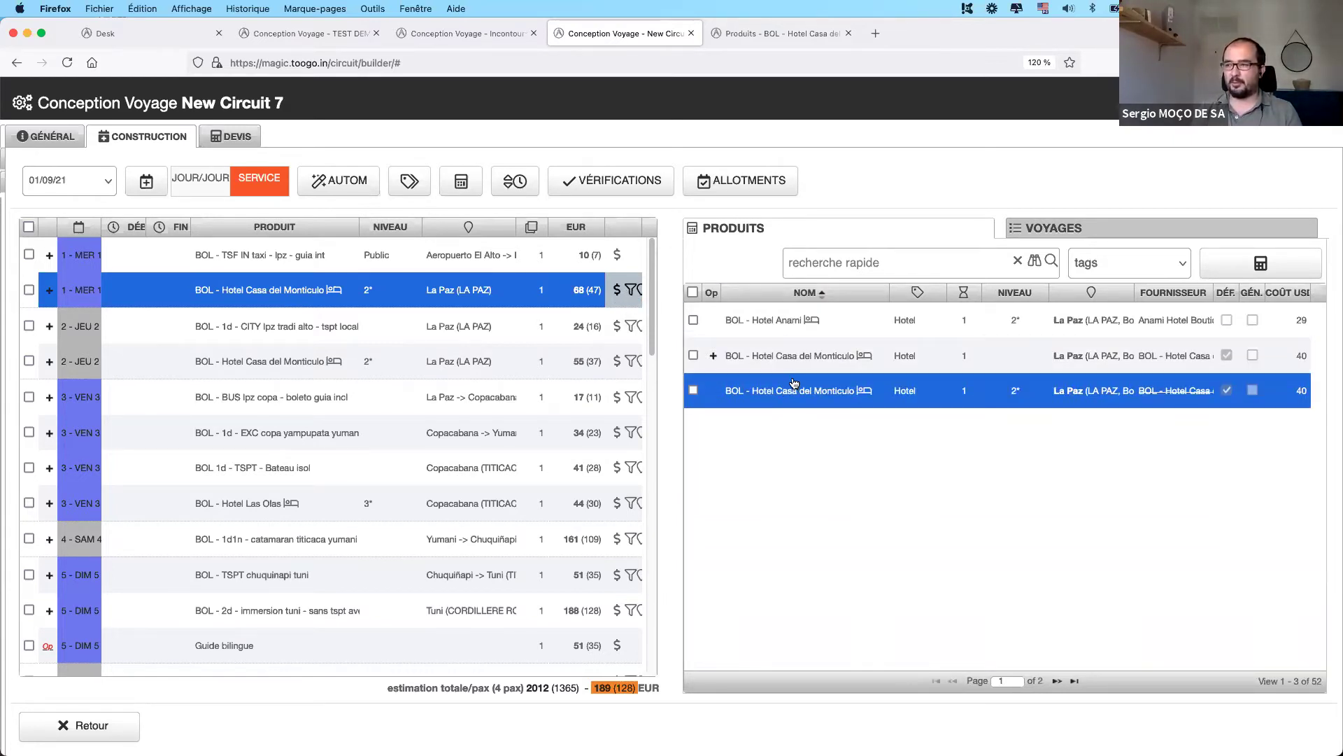
# - Filter the product list to everything located in La Paz, using the day 1 hotel's location, and look through the matching products
pyautogui.click(641, 293)
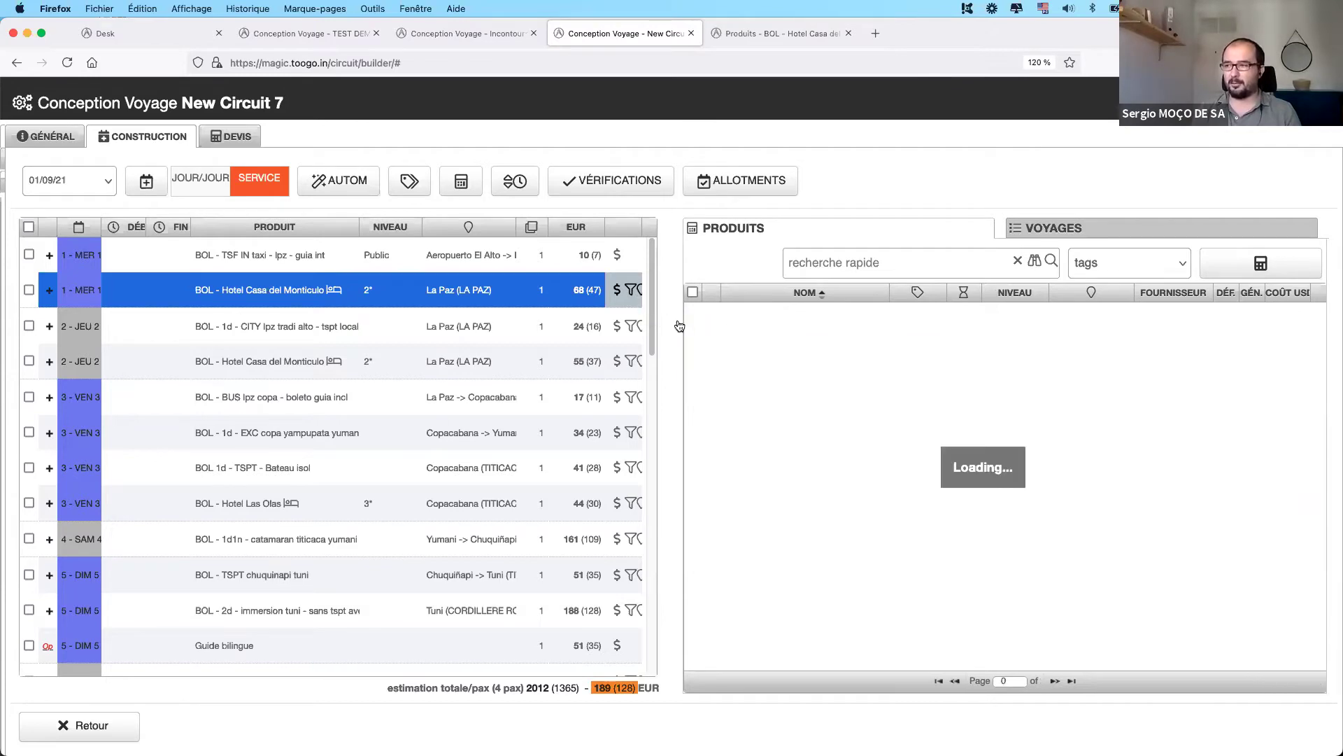
pyautogui.click(896, 498)
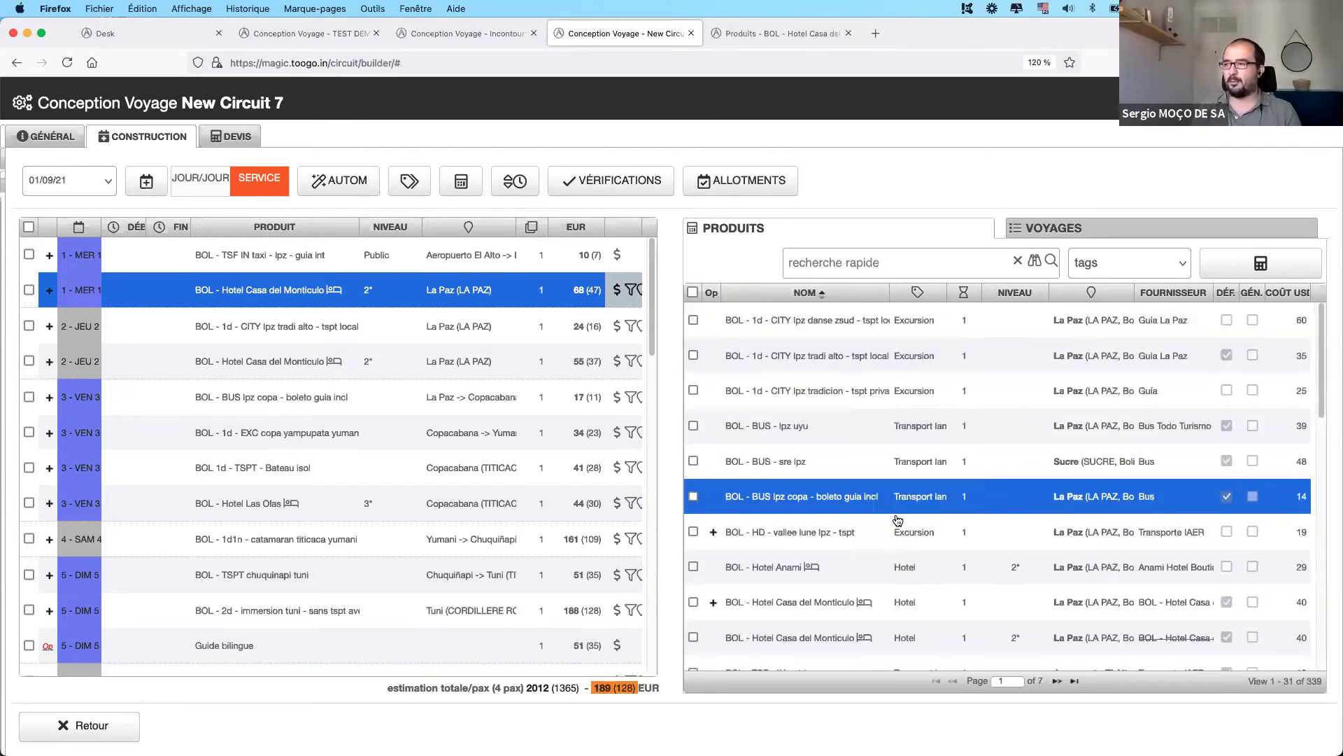
pyautogui.scroll(-10, 969, 504)
pyautogui.click(970, 498)
pyautogui.scroll(-3, 972, 505)
pyautogui.scroll(12, 971, 494)
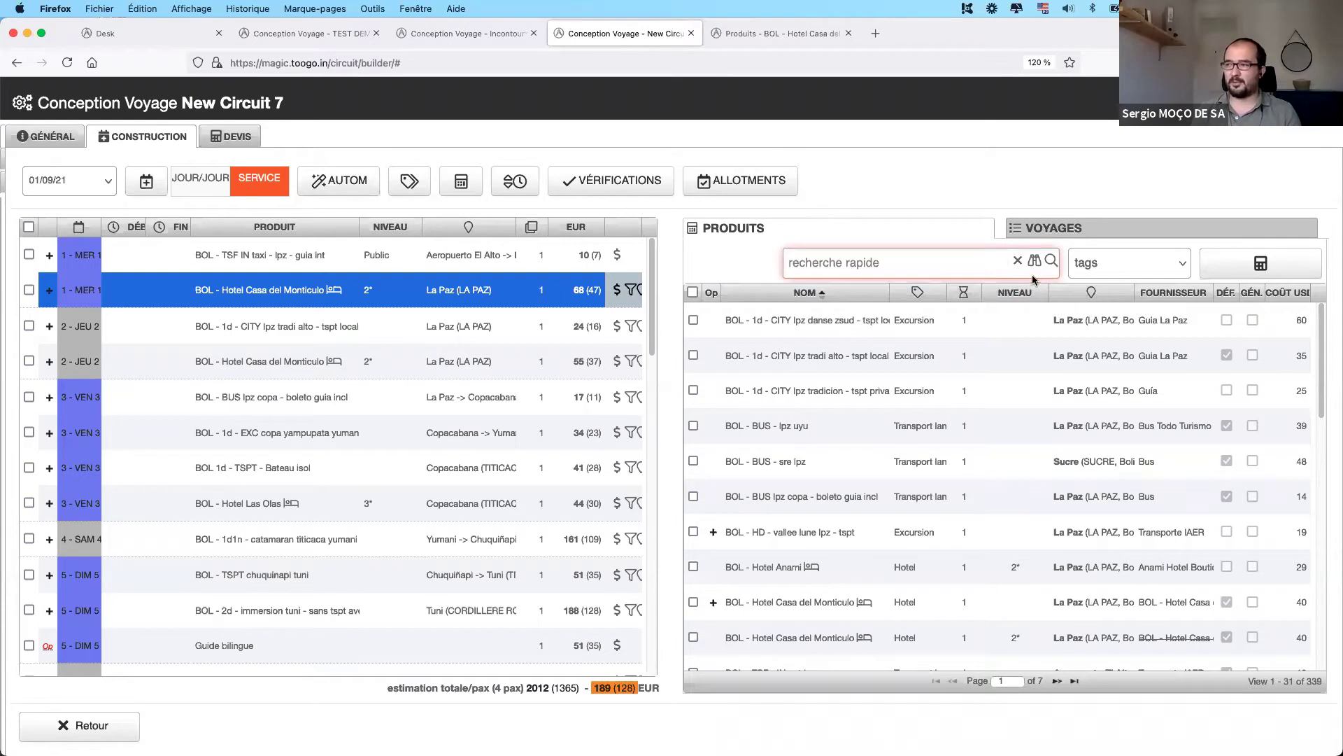
pyautogui.scroll(-5, 462, 353)
pyautogui.click(463, 353)
pyautogui.scroll(5, 463, 353)
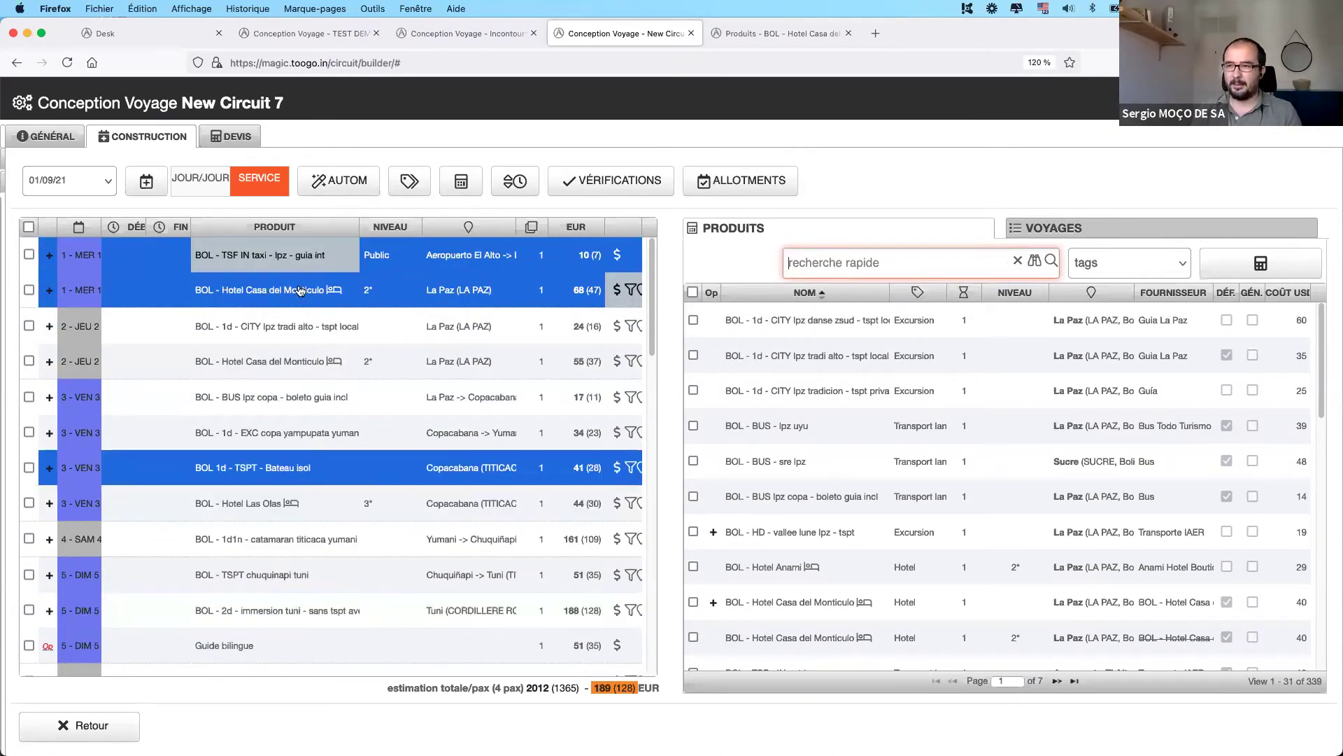
# - Review the actions available for the day 1 BOL - TSF IN taxi product
pyautogui.rightClick(273, 260)
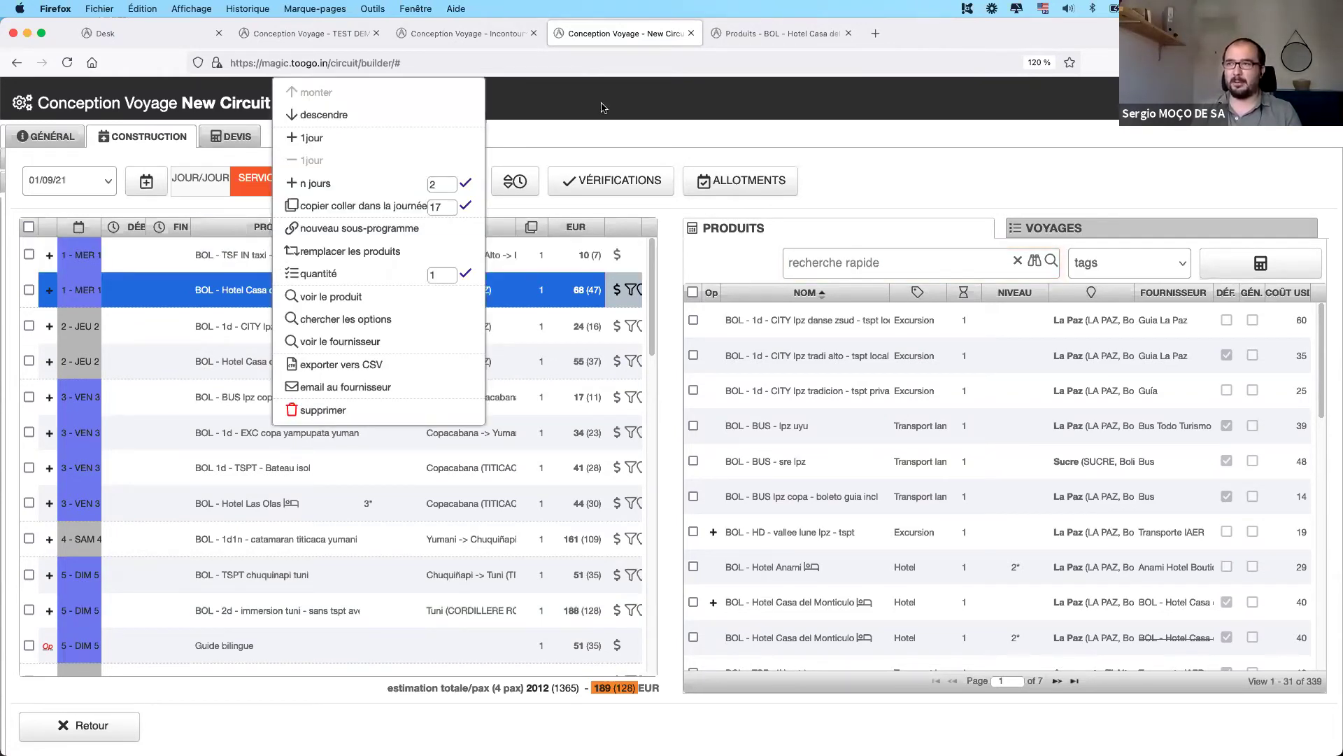
pyautogui.click(256, 252)
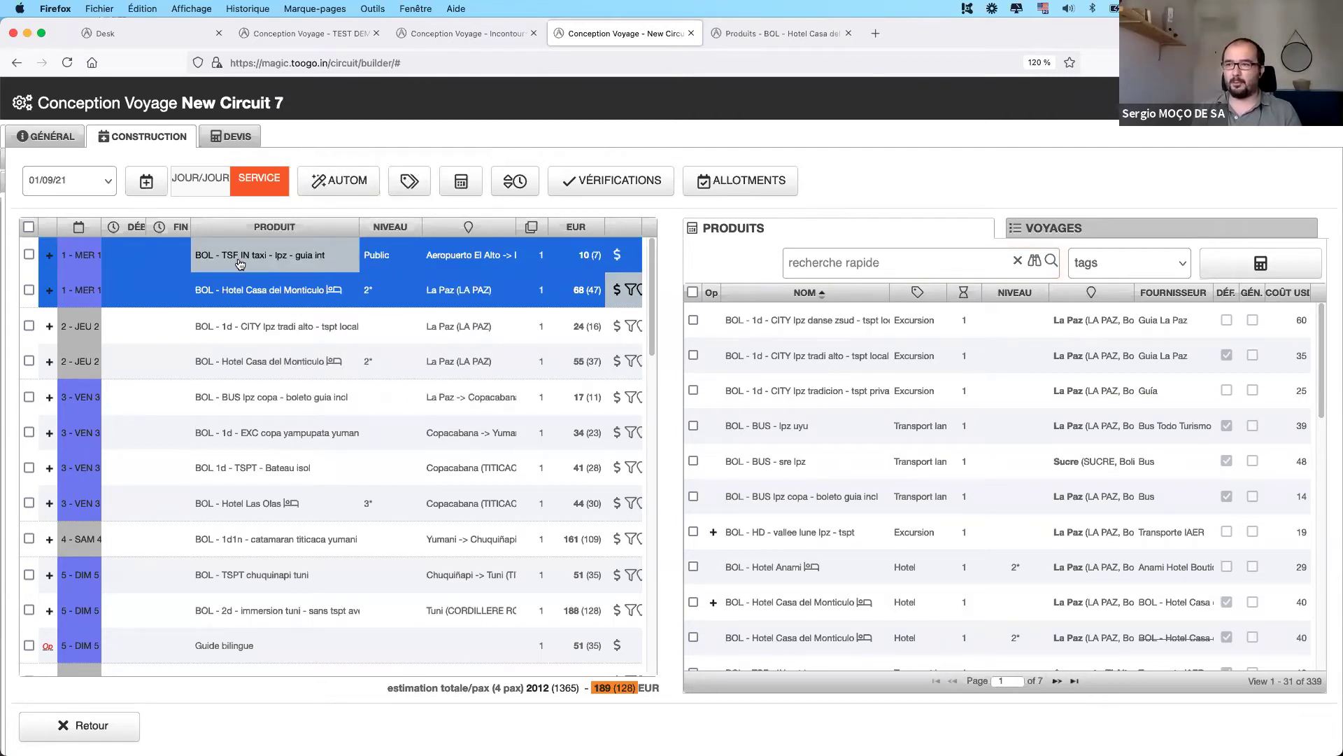
pyautogui.rightClick(287, 164)
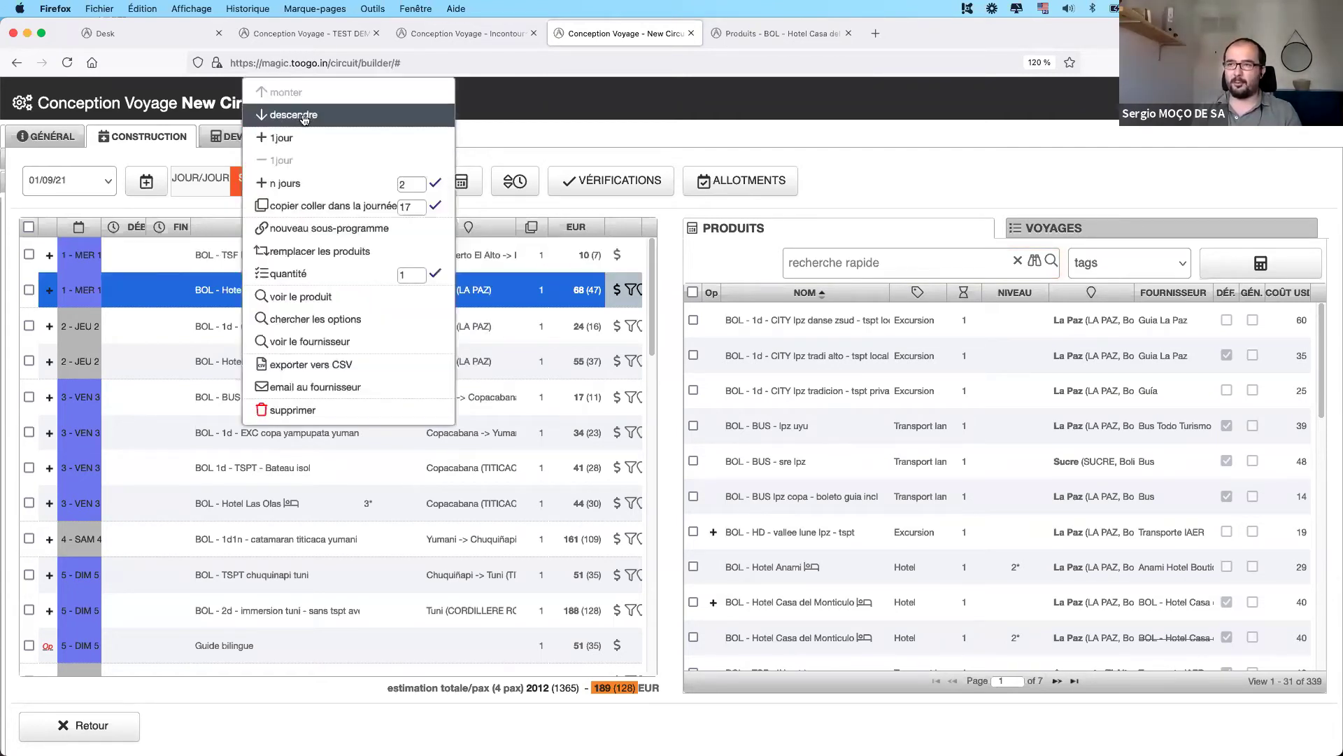
pyautogui.click(244, 260)
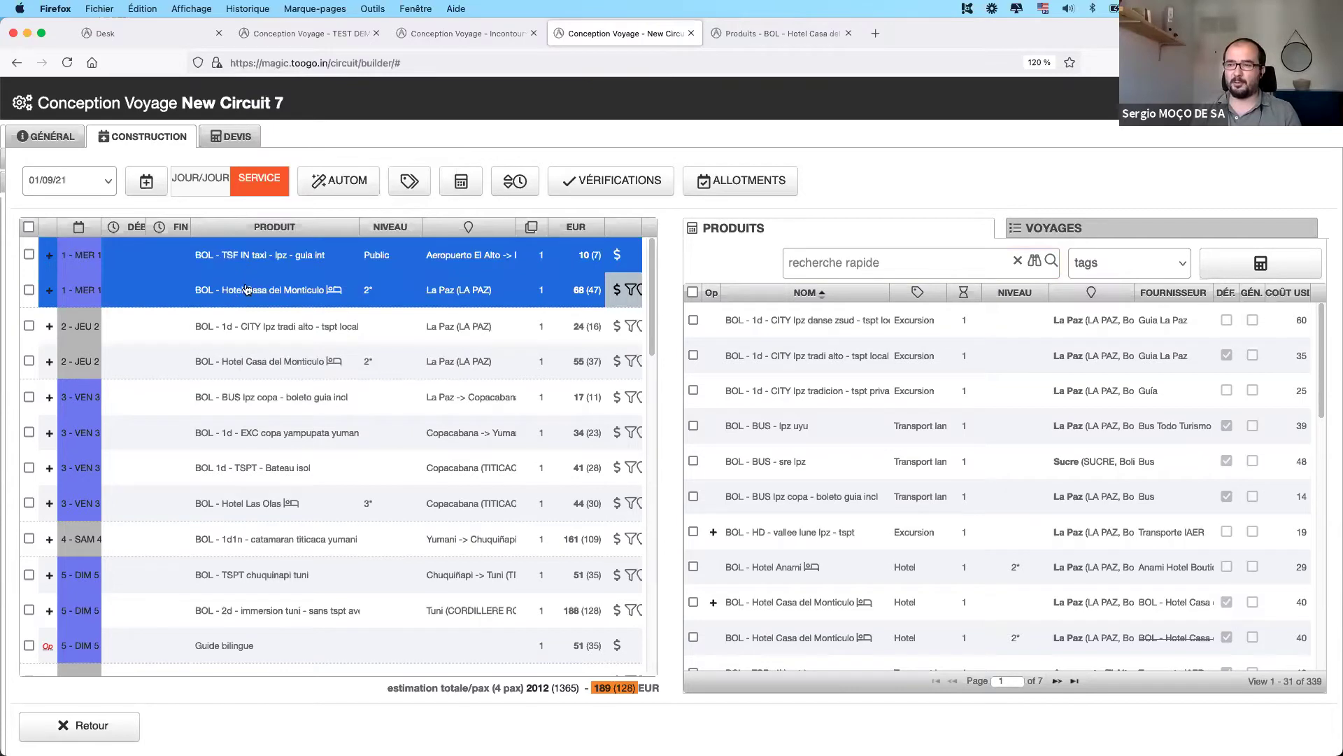
# - Move the day 1 BOL - Hotel Casa del Monticulo above the TSF IN taxi transfer, and move it back down
pyautogui.click(246, 289)
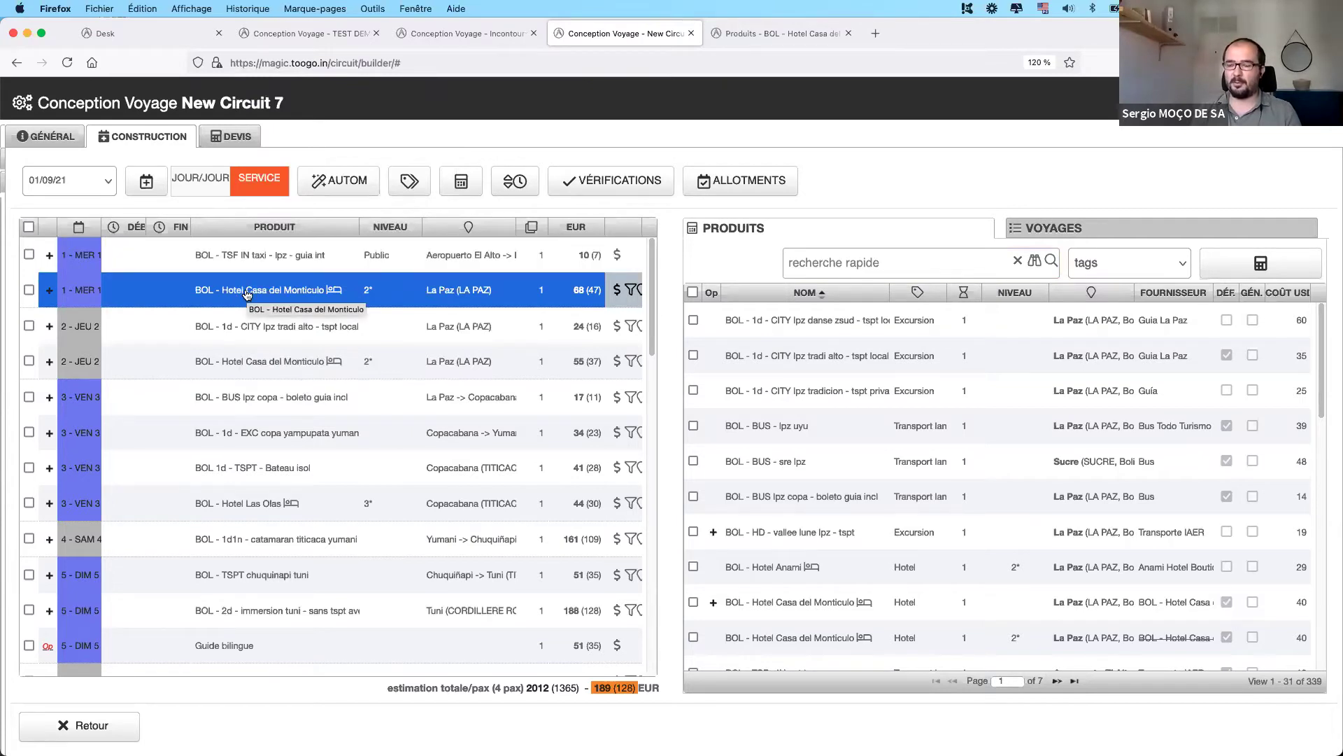
pyautogui.rightClick(246, 289)
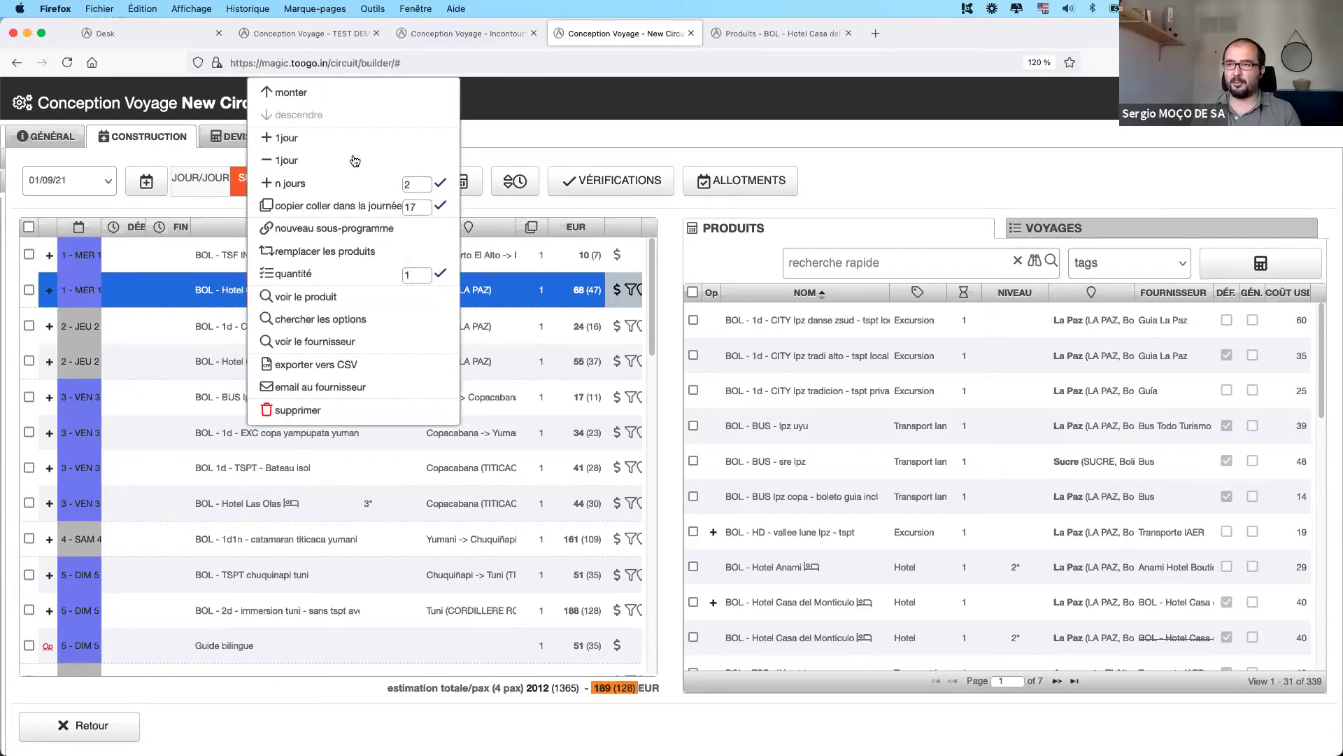
pyautogui.click(326, 92)
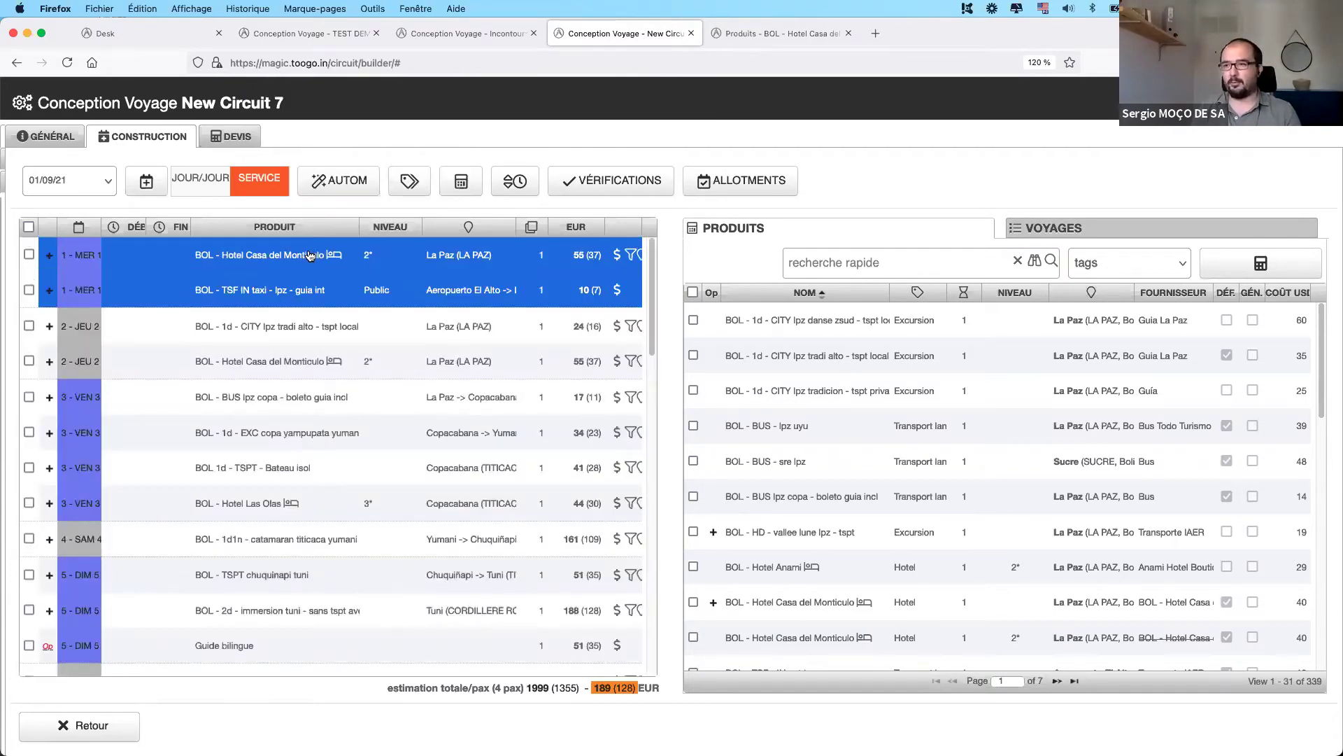
pyautogui.rightClick(308, 255)
pyautogui.click(347, 123)
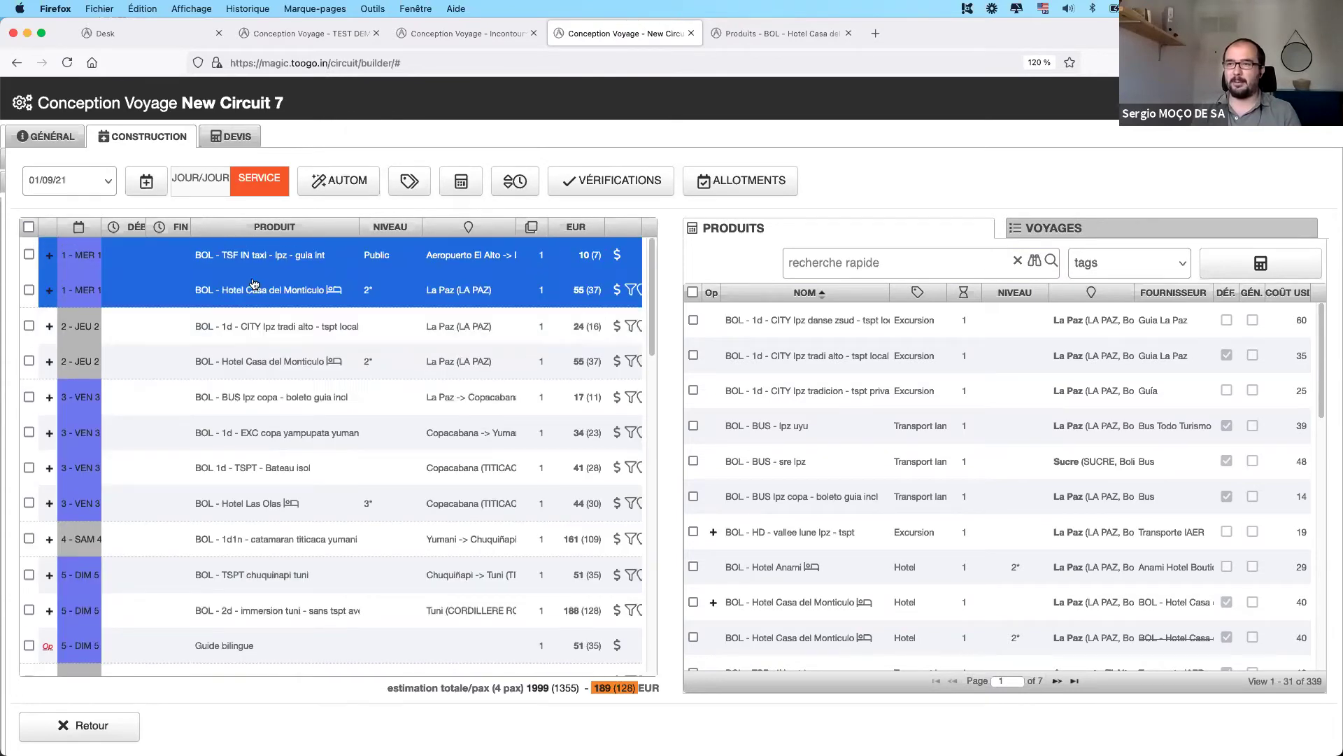
# - Shift the day 1 BOL - TSF IN taxi transfer one day later
pyautogui.rightClick(252, 255)
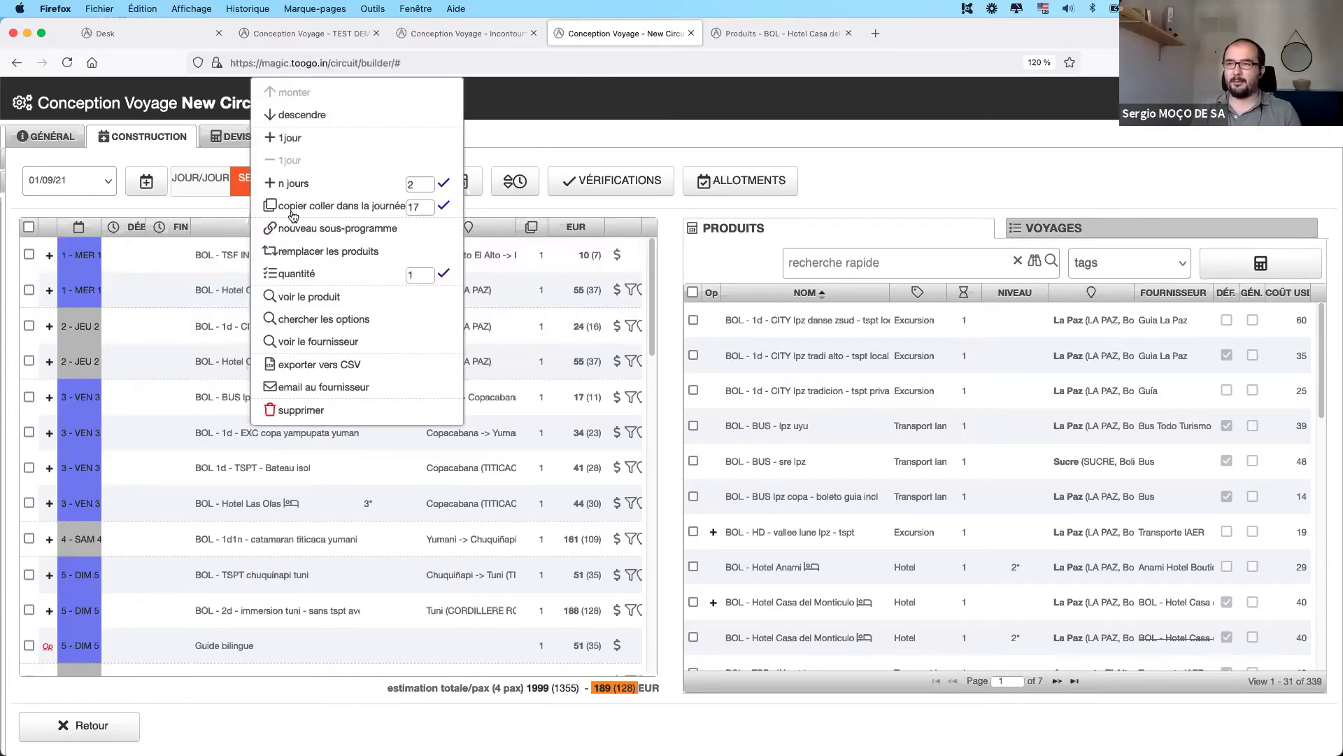
pyautogui.click(312, 138)
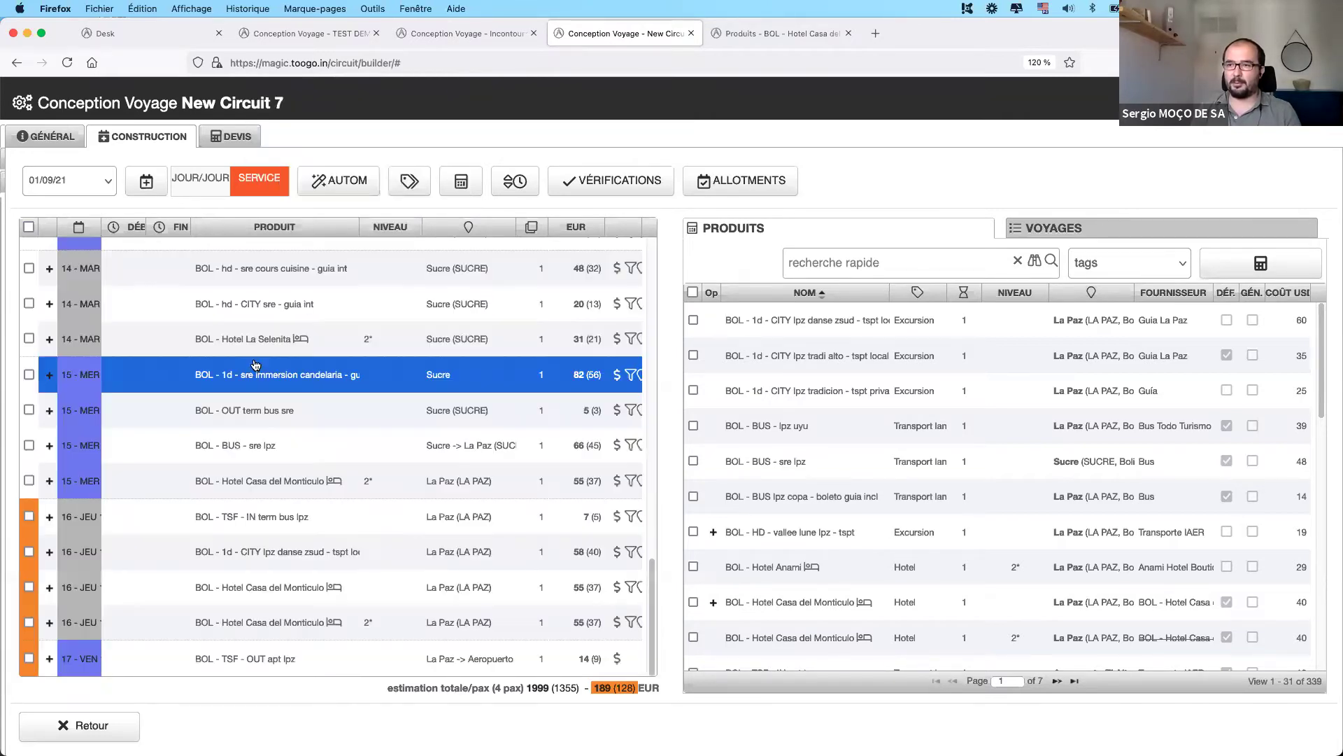
pyautogui.click(253, 368)
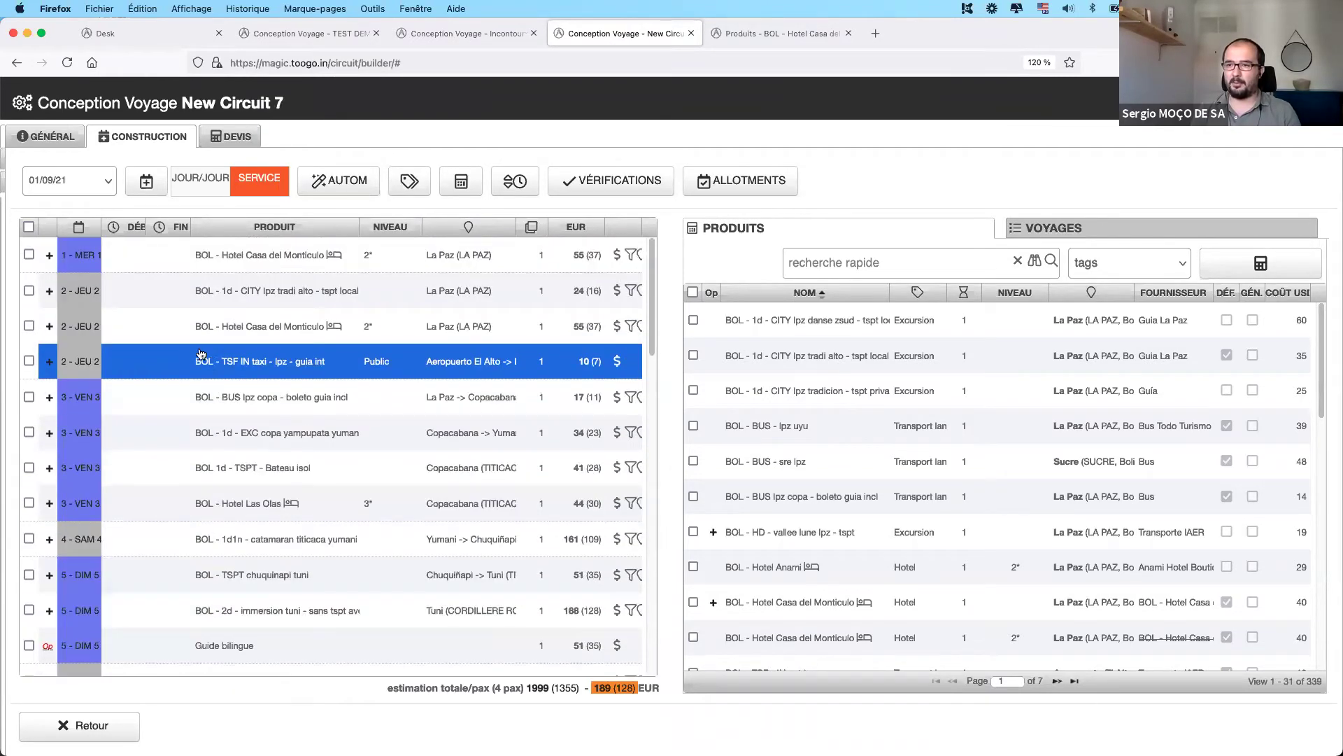
# - Shift the BOL - TSF IN taxi transfer one day earlier, from day 2 back to day 1
pyautogui.rightClick(223, 363)
pyautogui.click(301, 159)
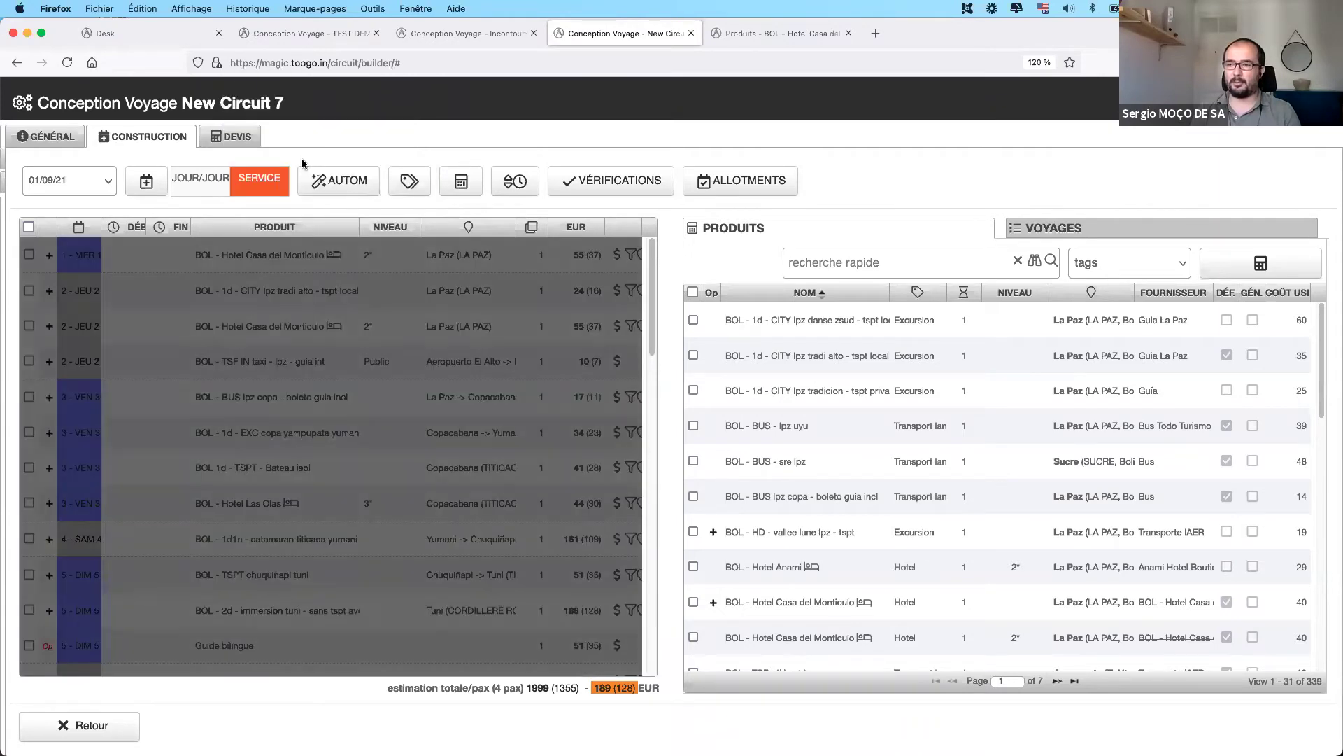
pyautogui.scroll(10, 257, 337)
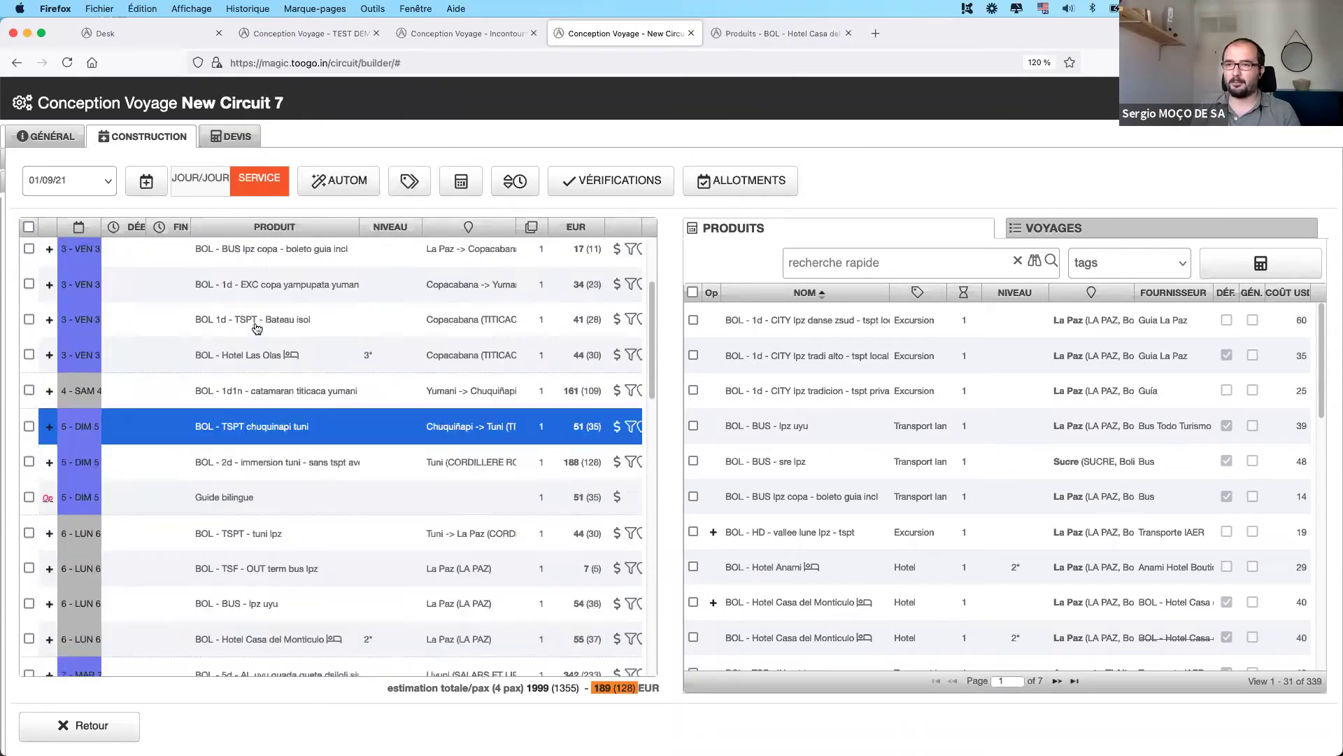
pyautogui.scroll(1, 258, 308)
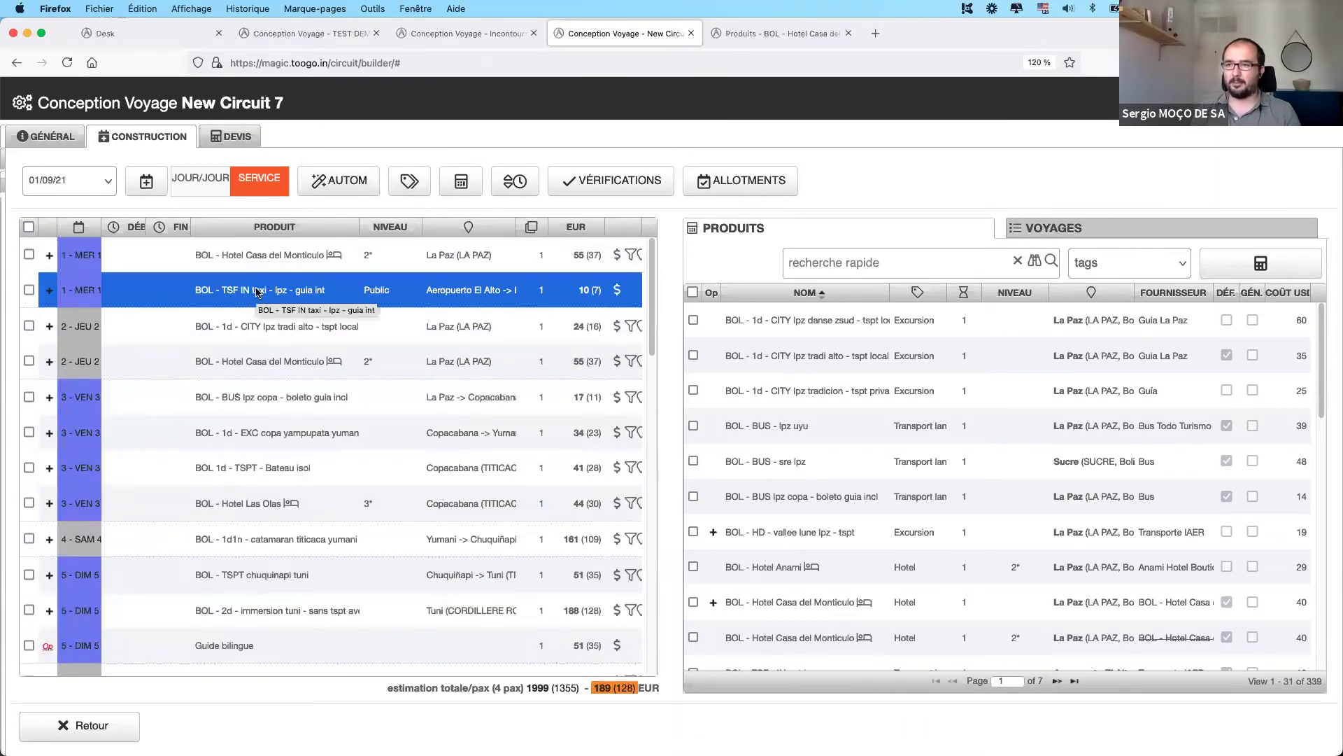
# - Shift the day 1 BOL - TSF IN taxi transfer forward by 20 days
pyautogui.rightClick(257, 293)
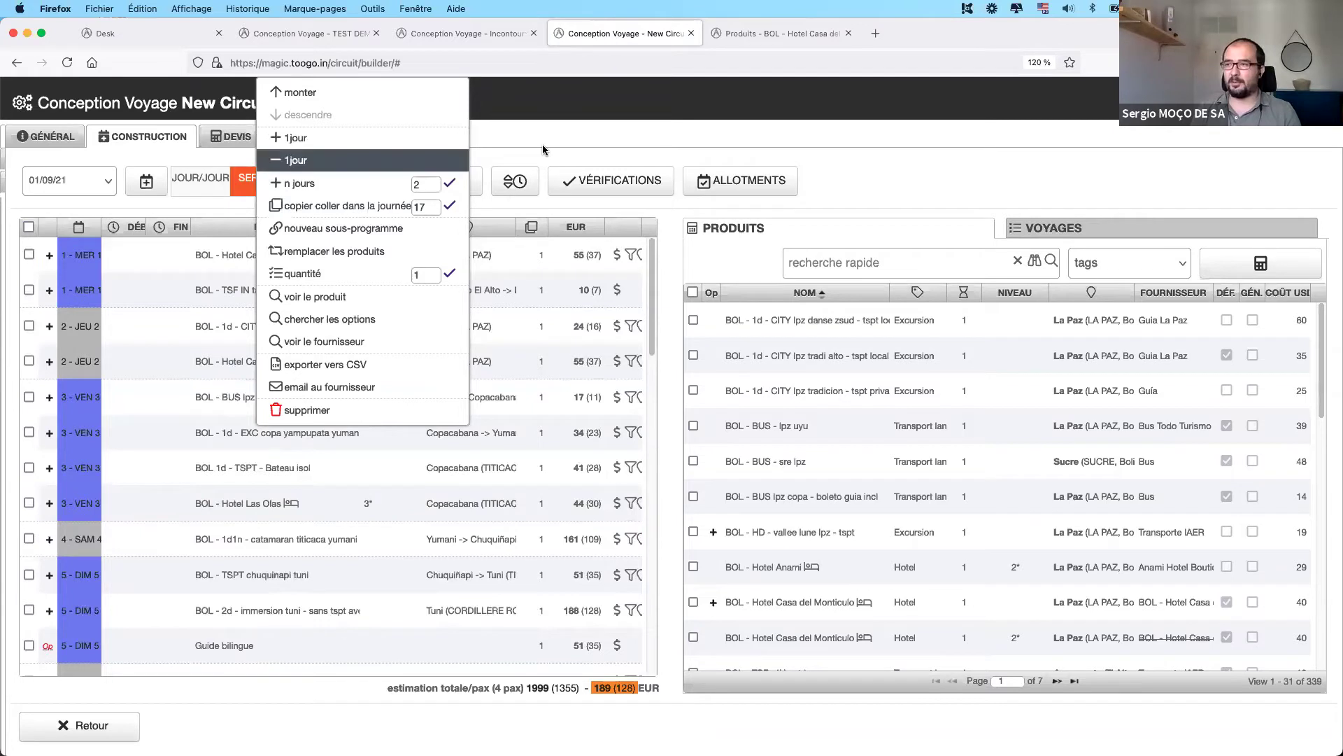
pyautogui.click(251, 293)
pyautogui.rightClick(251, 293)
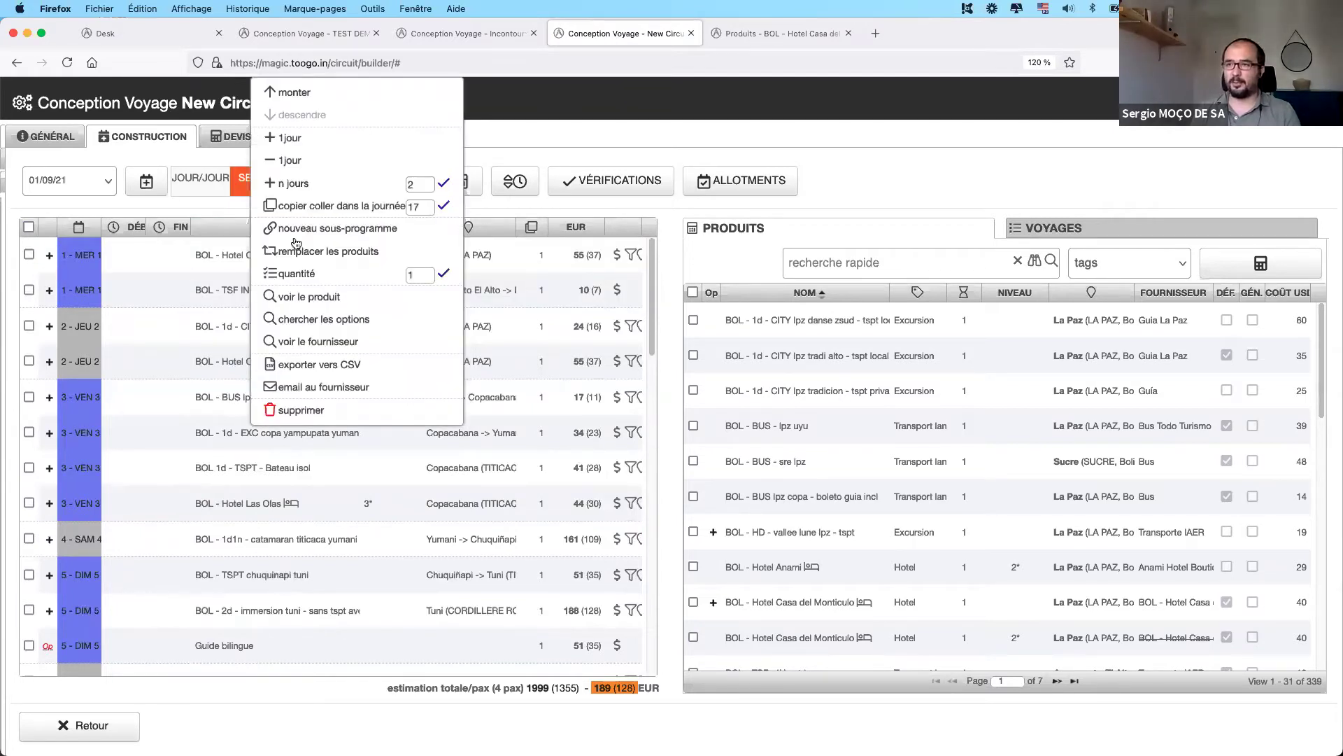
pyautogui.click(421, 186)
pyautogui.write('0')
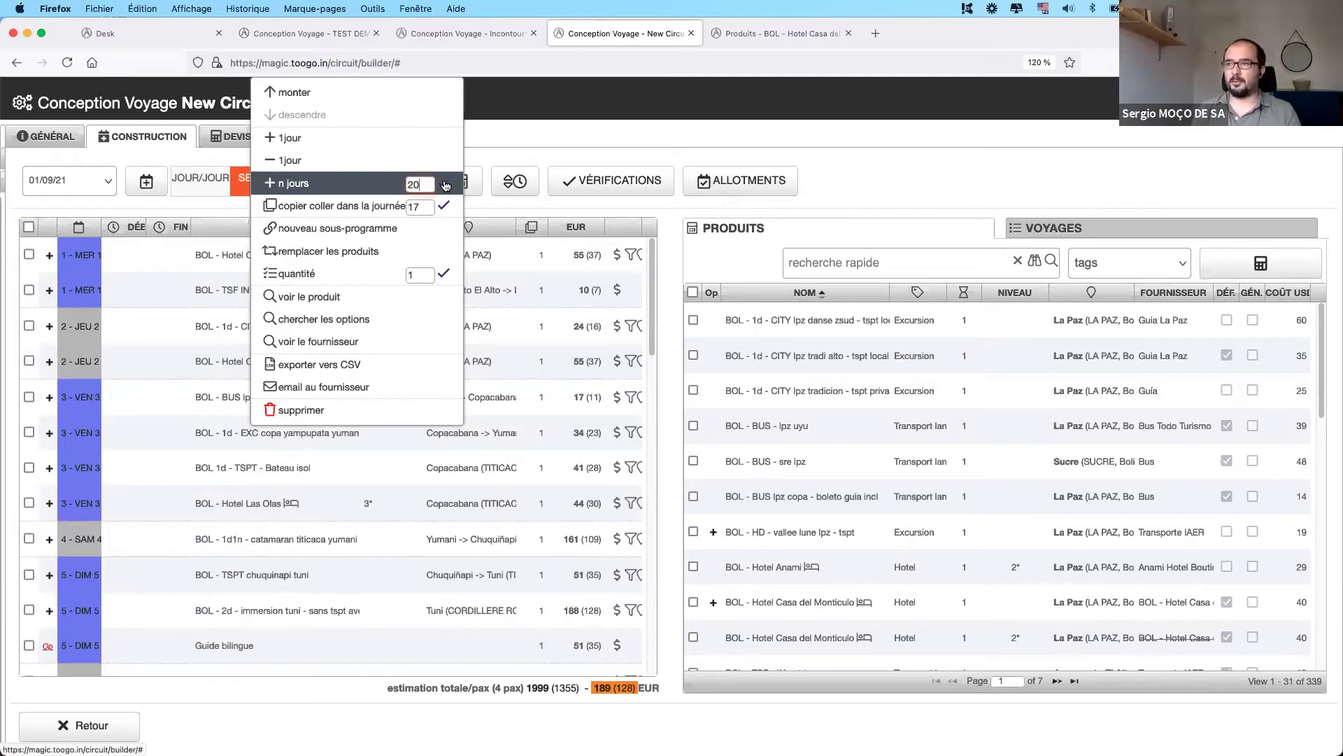
pyautogui.click(445, 185)
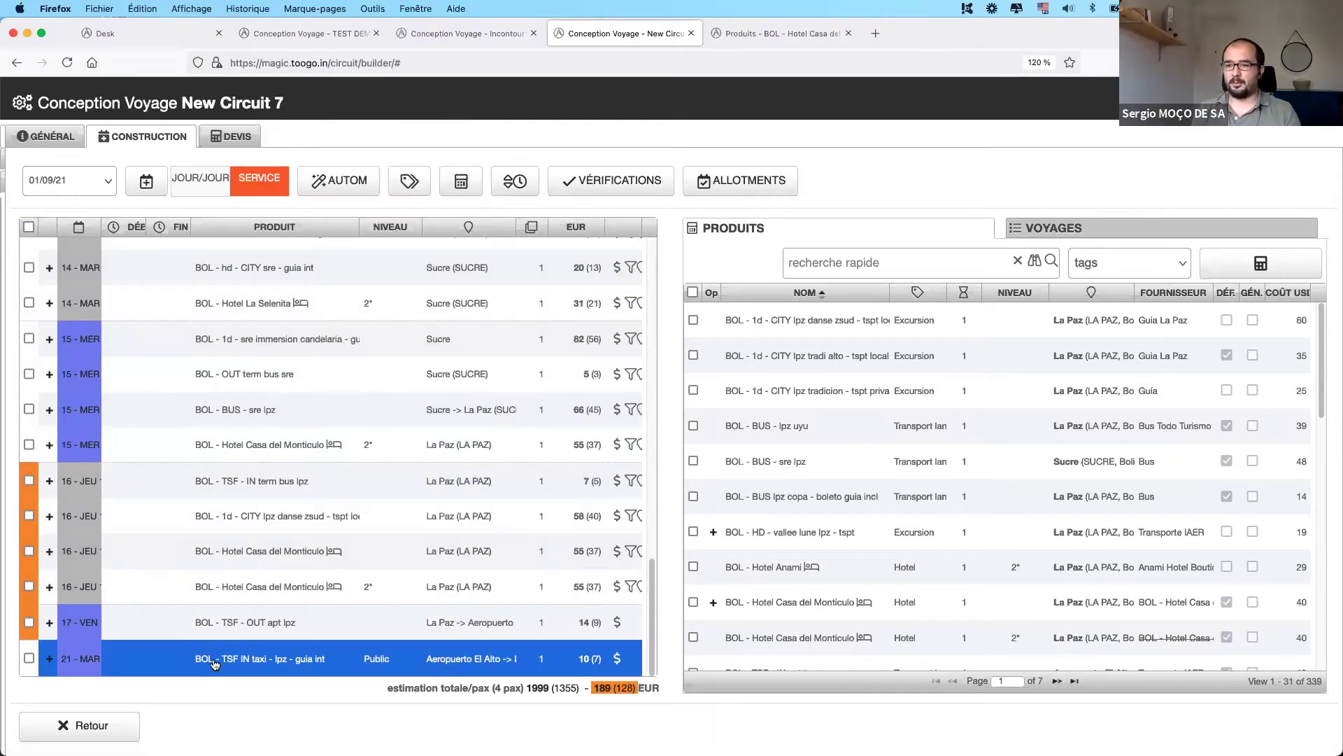
# - Shift the BOL - TSF IN taxi transfer on day 21 by -20 days to return it to day 1
pyautogui.rightClick(238, 663)
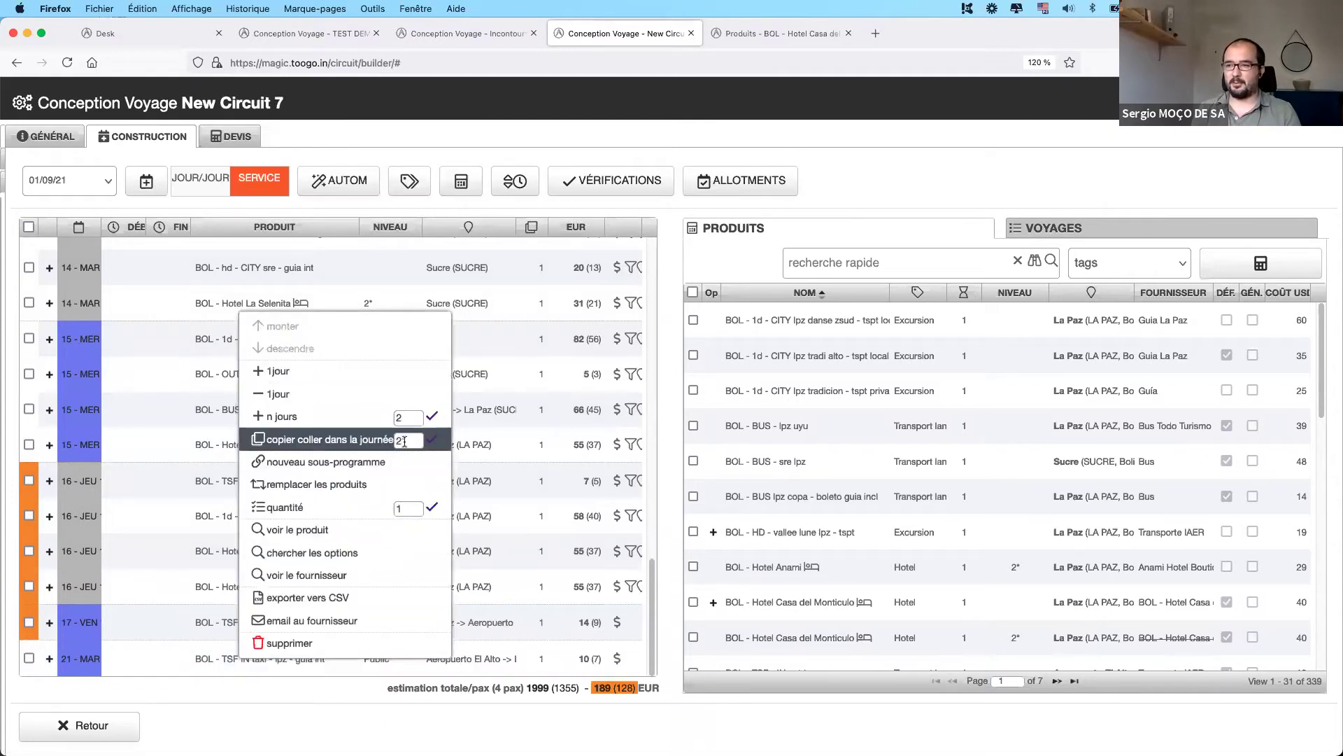
pyautogui.write('-')
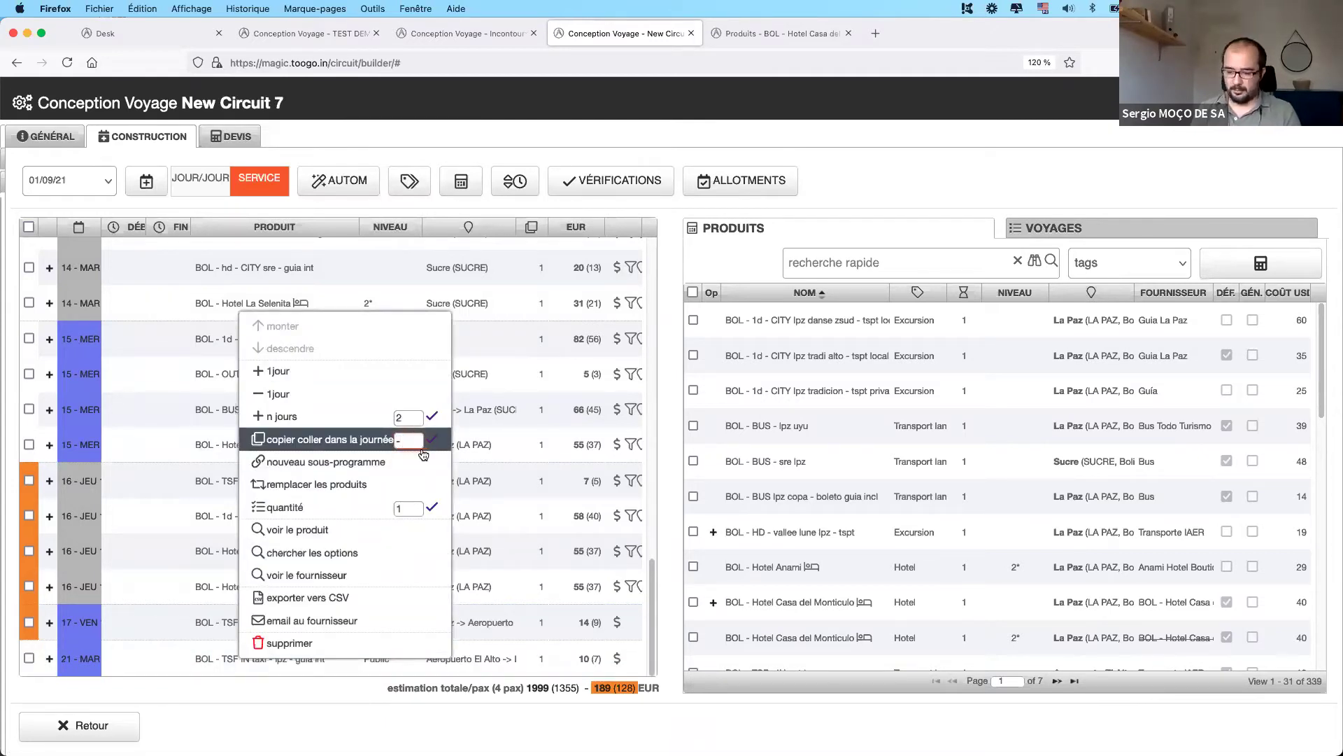
pyautogui.click(405, 415)
pyautogui.write('-20')
pyautogui.click(432, 415)
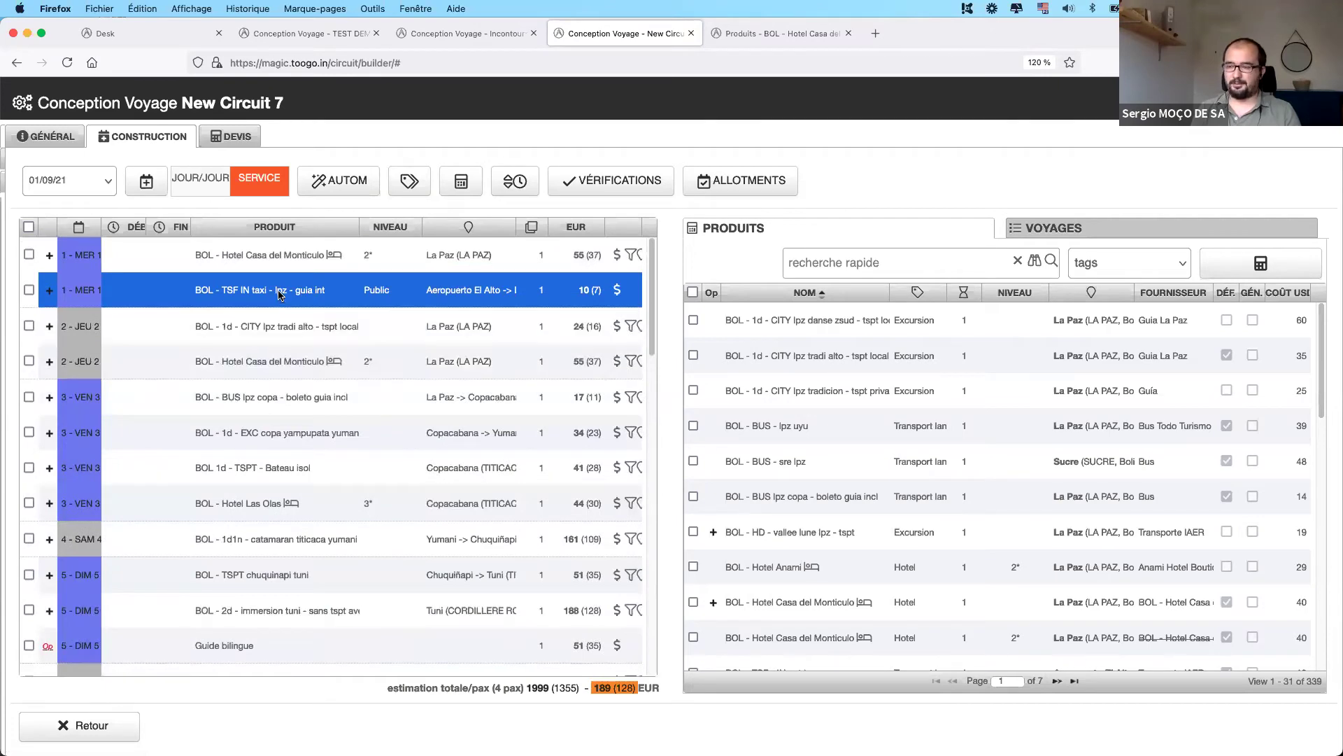
# - Move the BOL - TSF IN taxi transfer up above the day 1 hotel
pyautogui.rightClick(278, 294)
pyautogui.click(315, 94)
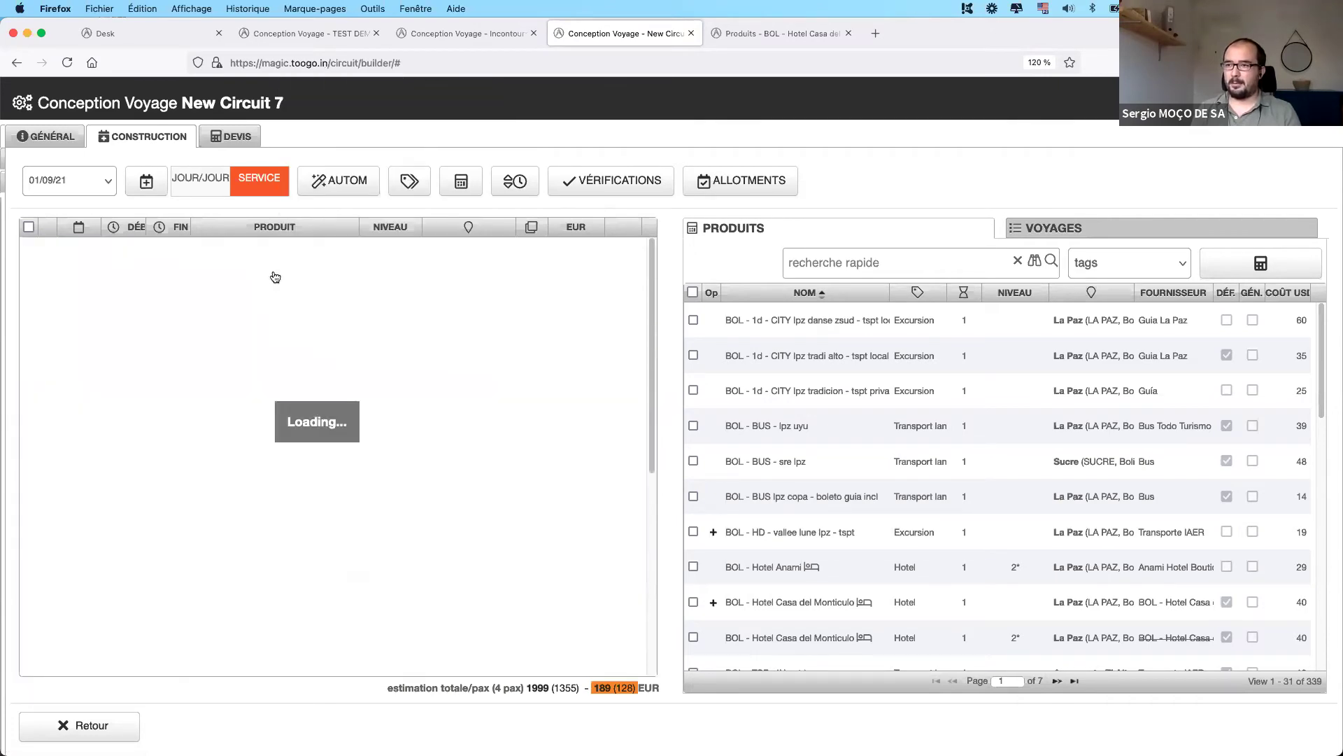
pyautogui.rightClick(275, 263)
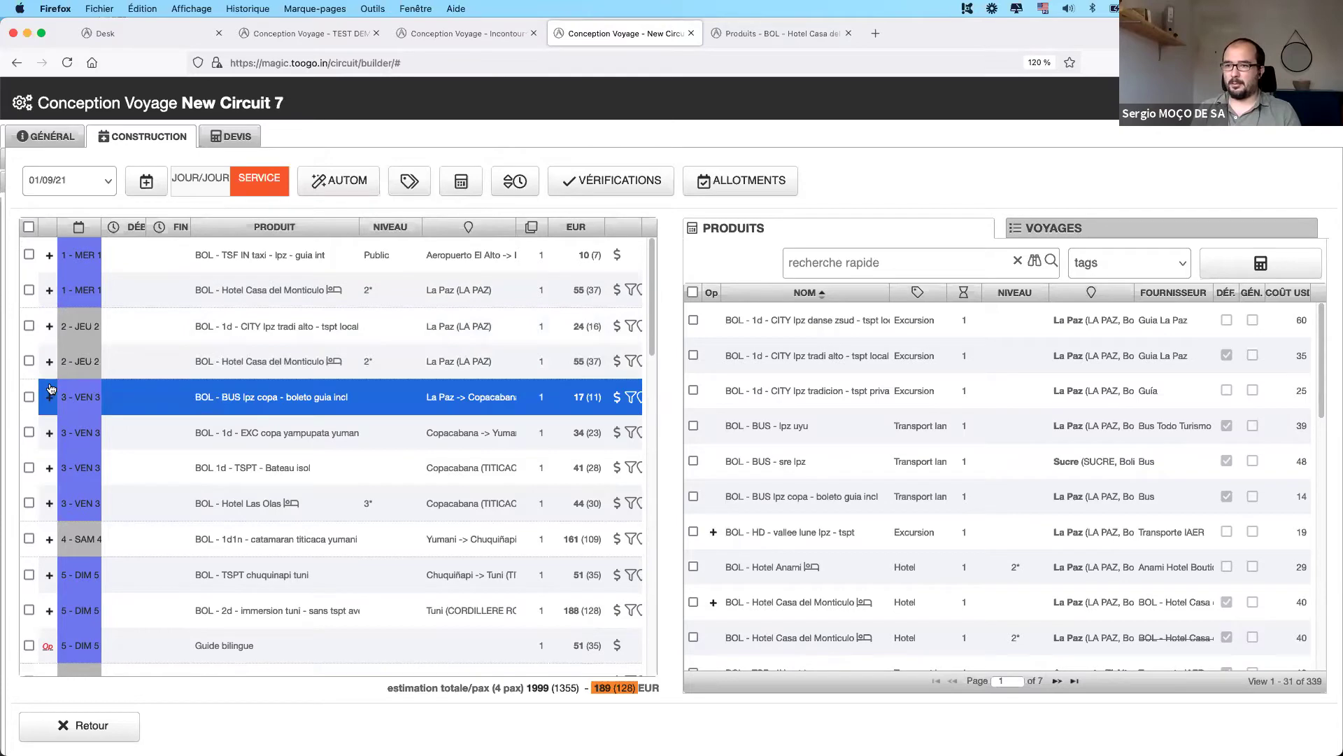
# - Delete the day 2 BOL - Hotel Casa del Monticulo from the itinerary
pyautogui.click(28, 360)
pyautogui.rightClick(210, 360)
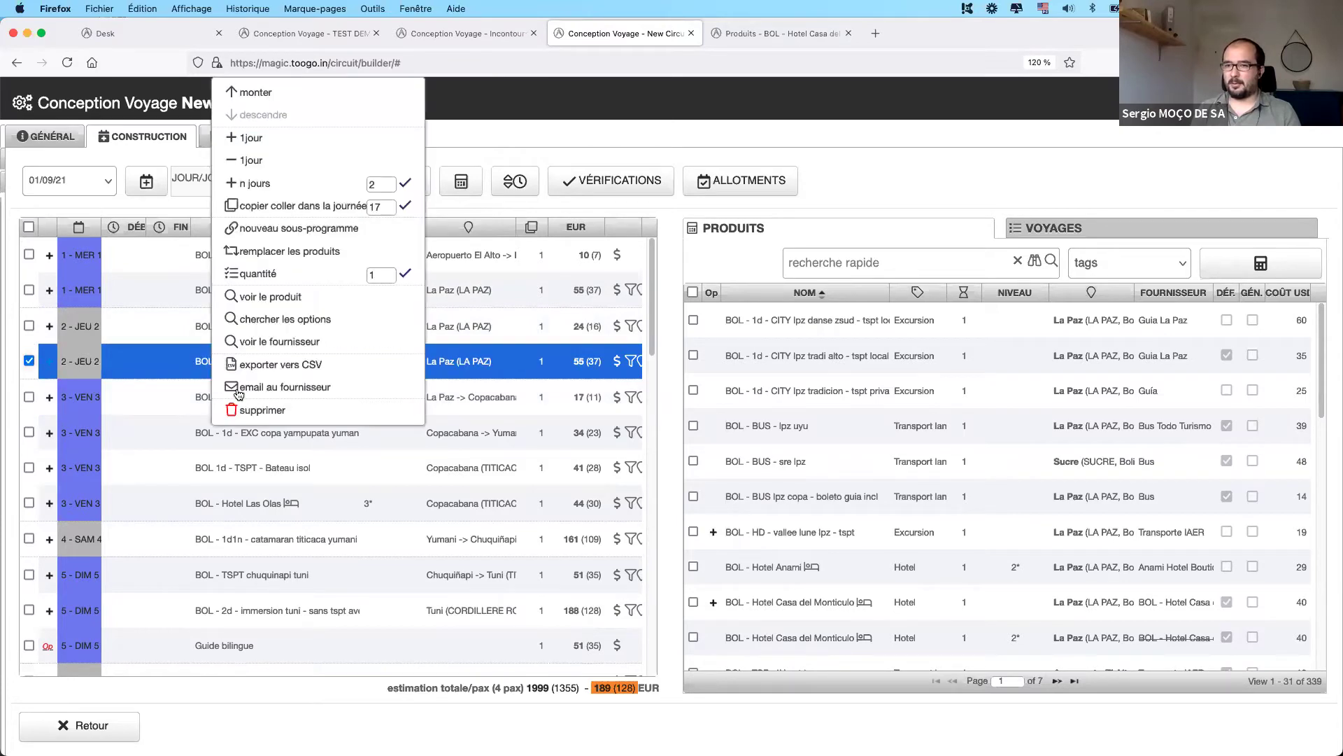
pyautogui.click(240, 418)
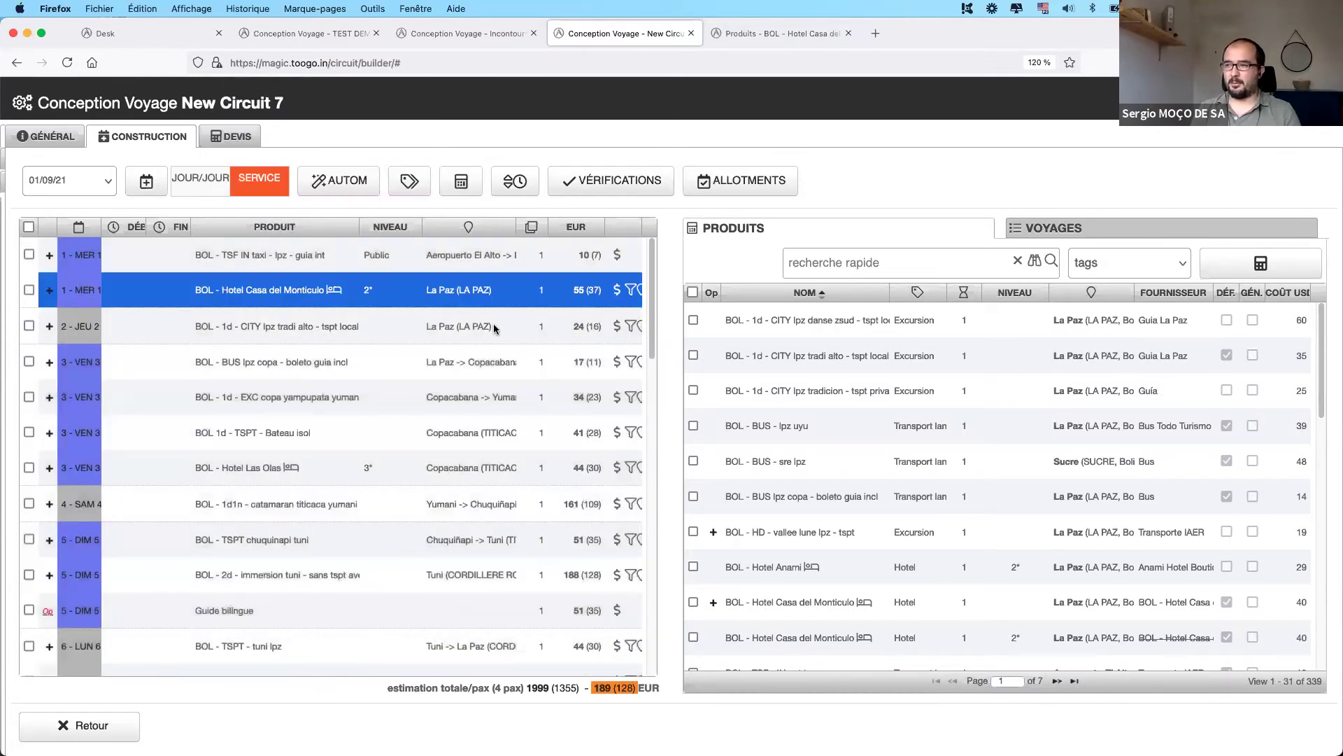
# - Search the product list for "monticulo", and copy the itinerary's day 1 BOL - Hotel Casa del Monticulo into day 2
pyautogui.click(843, 264)
pyautogui.write('monticulo')
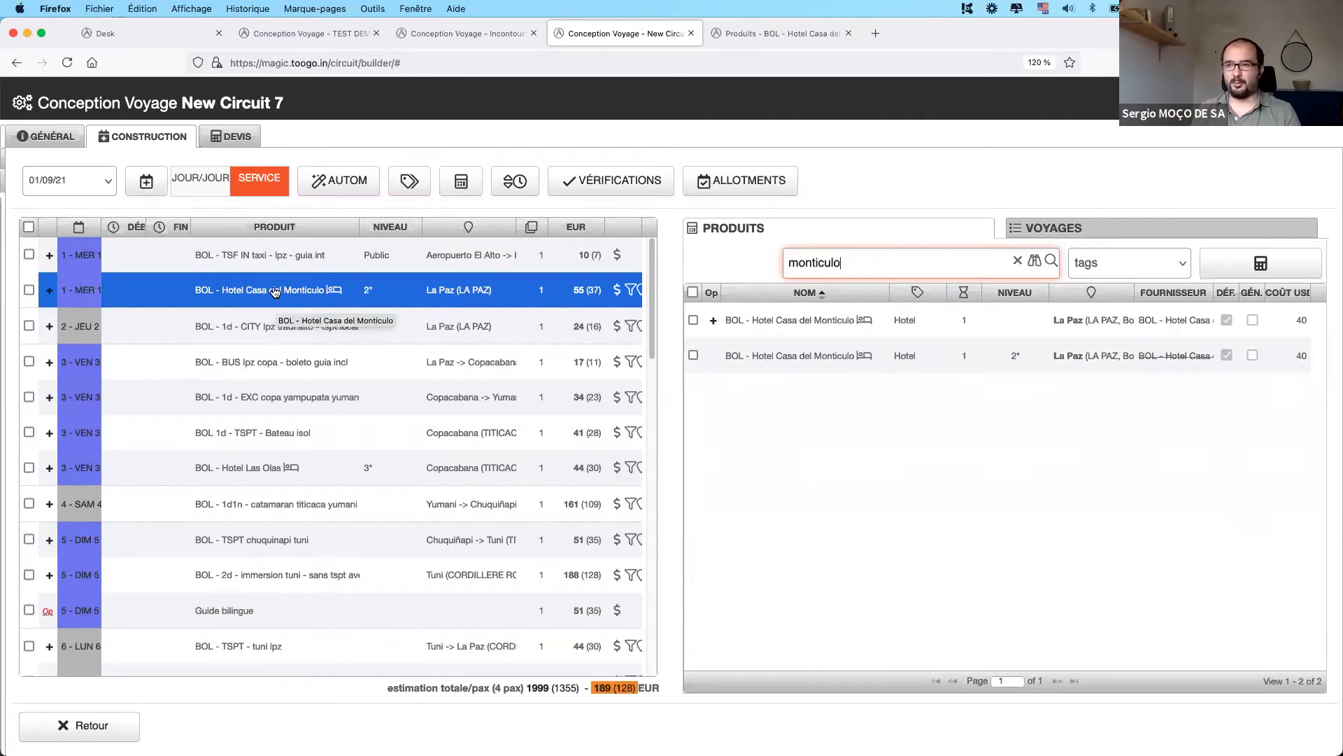
pyautogui.rightClick(278, 303)
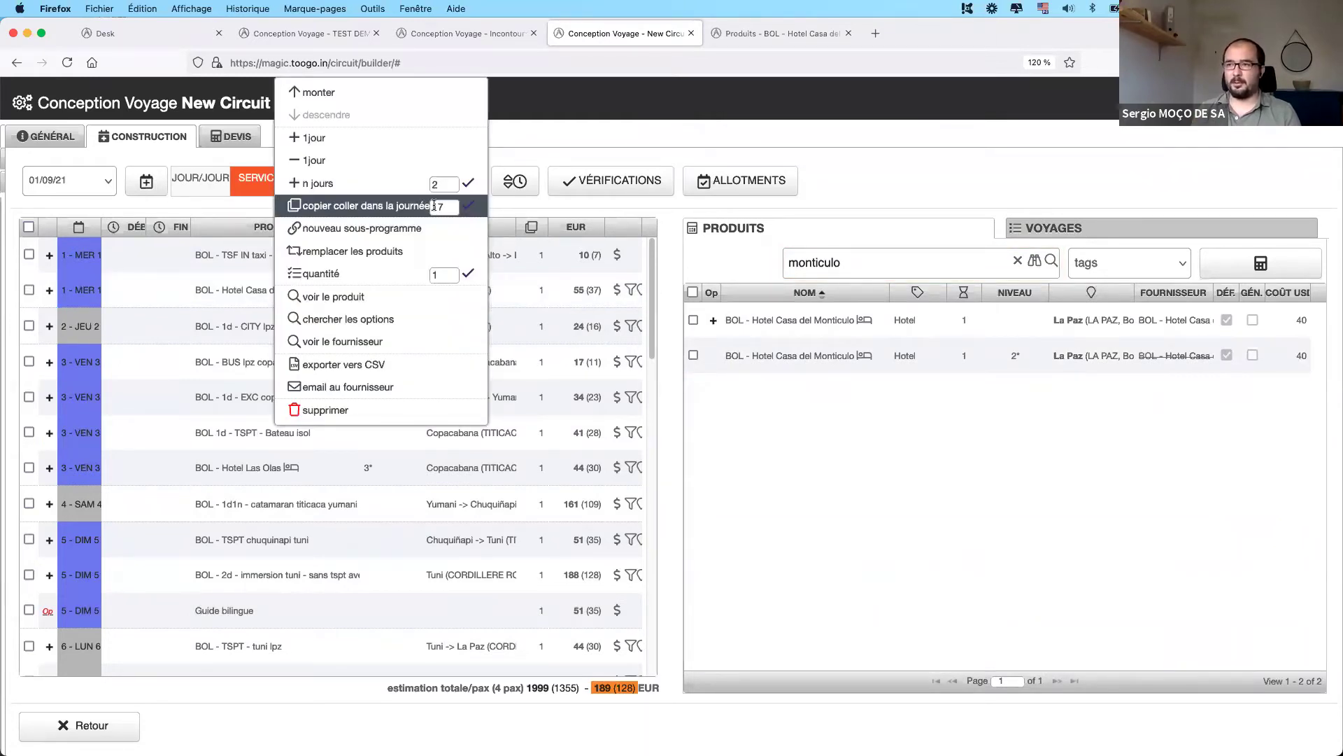
pyautogui.write('2')
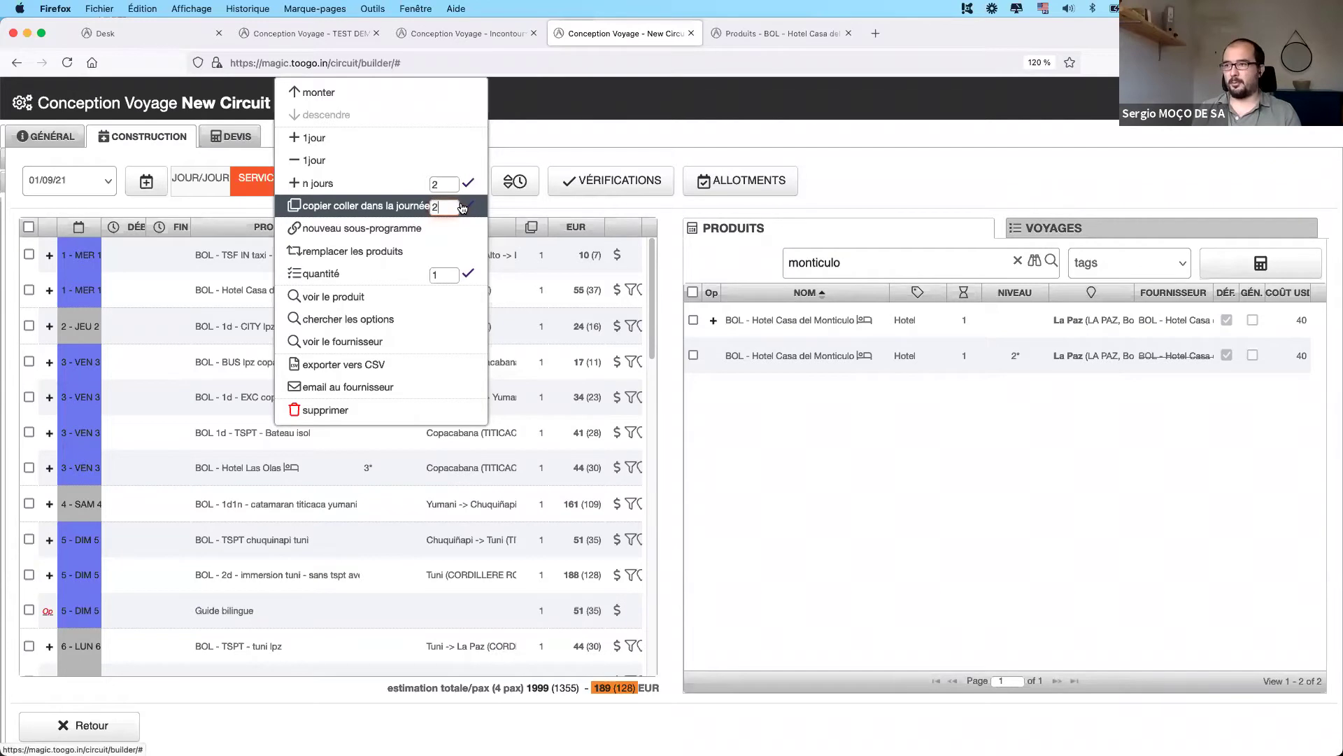
pyautogui.click(468, 207)
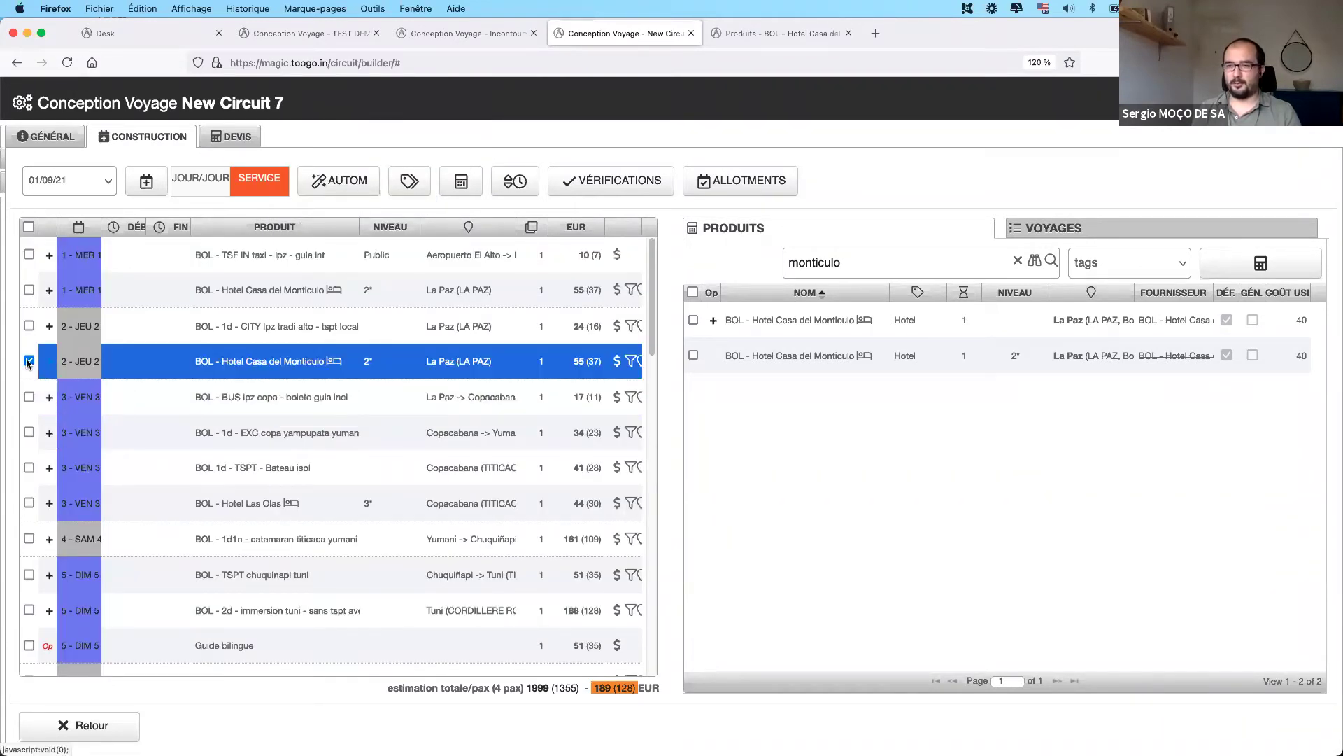
# - Copy the selected day 2 Hotel Casa del Monticulo service and paste it into days 2-4
pyautogui.rightClick(268, 296)
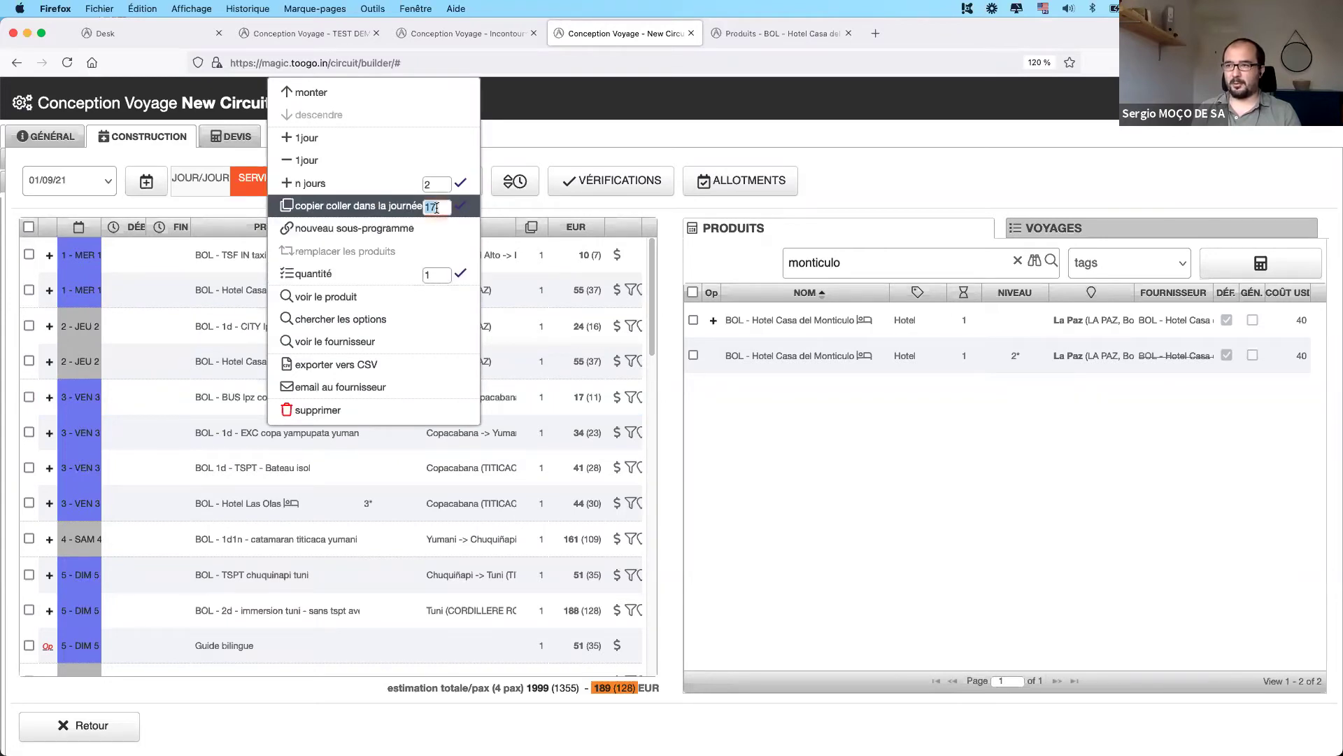
pyautogui.write('2')
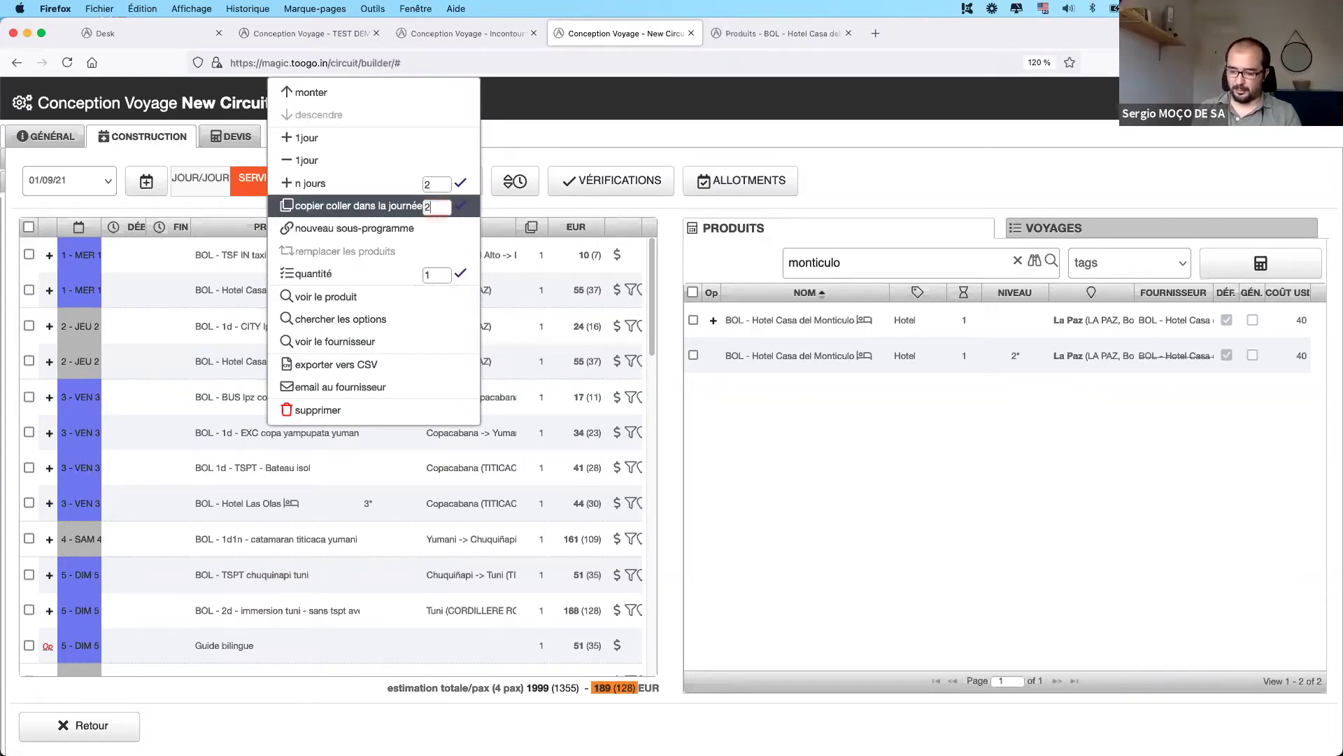
pyautogui.write('-4')
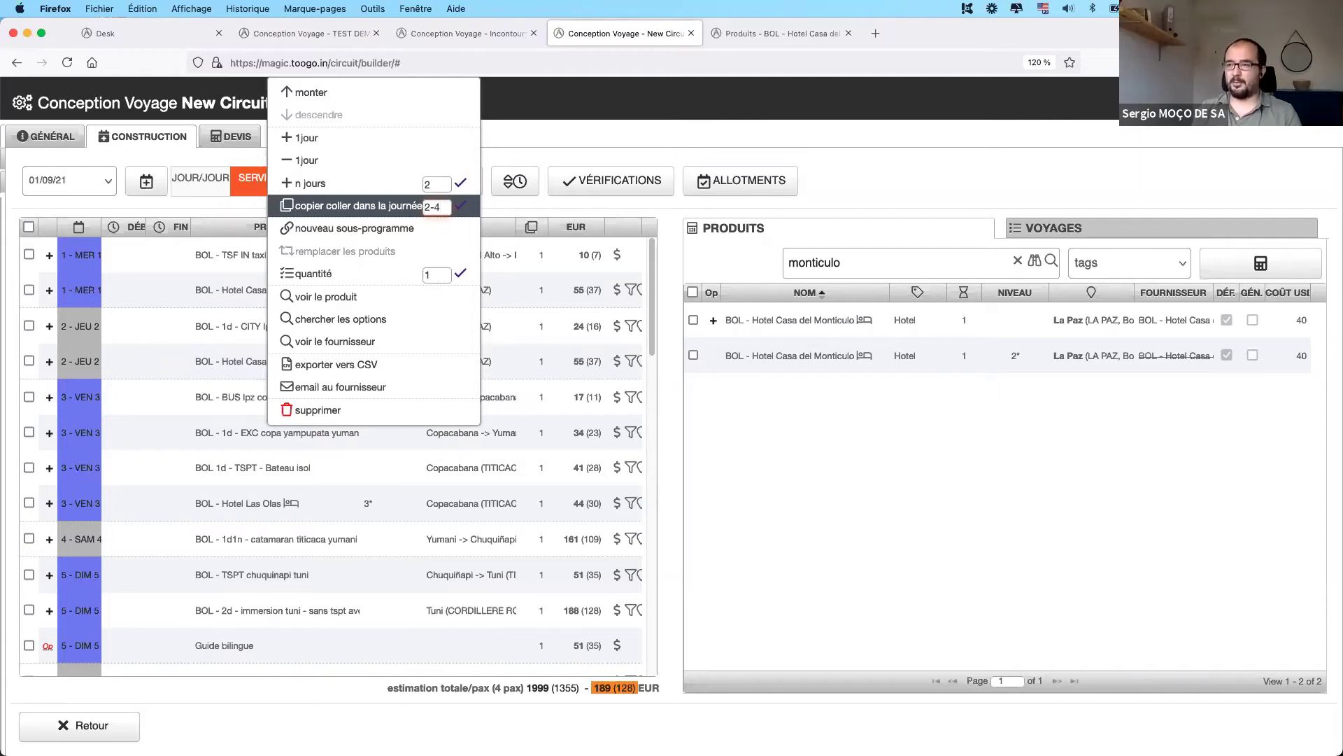
pyautogui.click(461, 205)
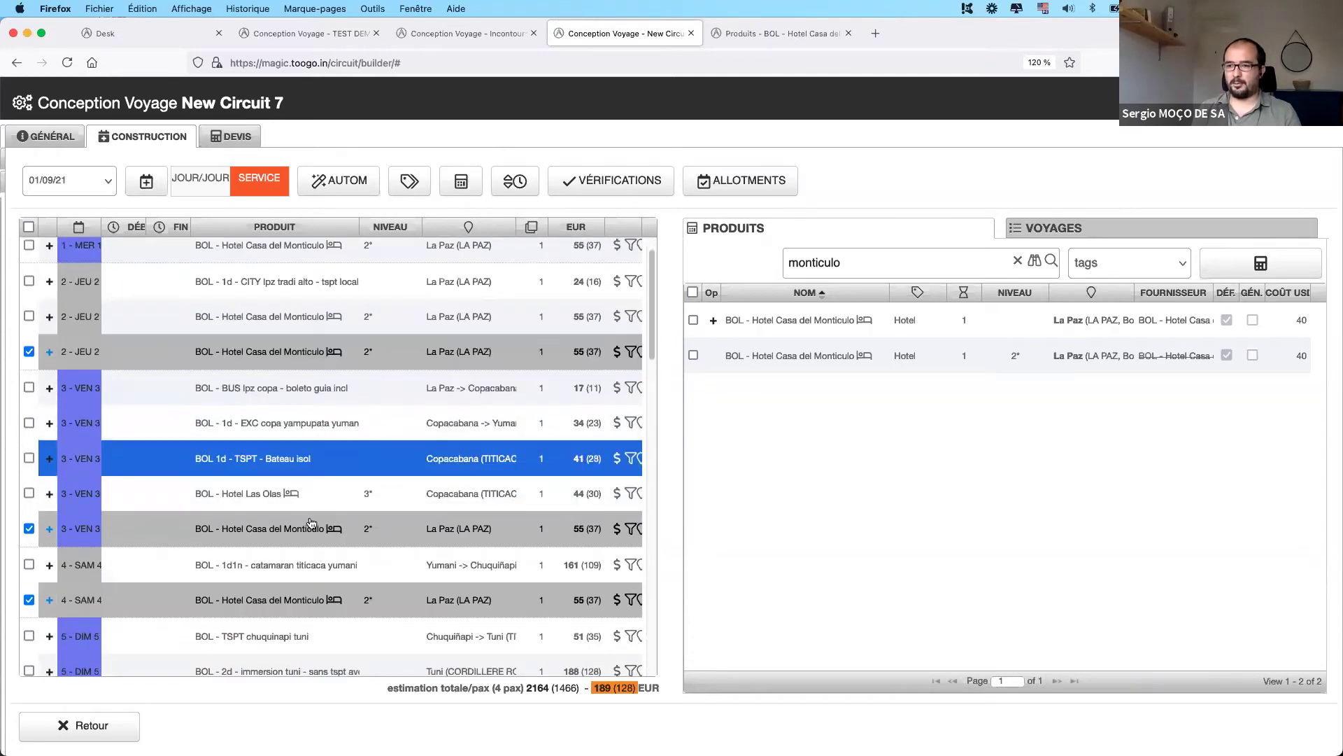
# - Delete the three selected Hotel Casa del Monticulo copies on days 2, 3 and 4
pyautogui.rightClick(176, 353)
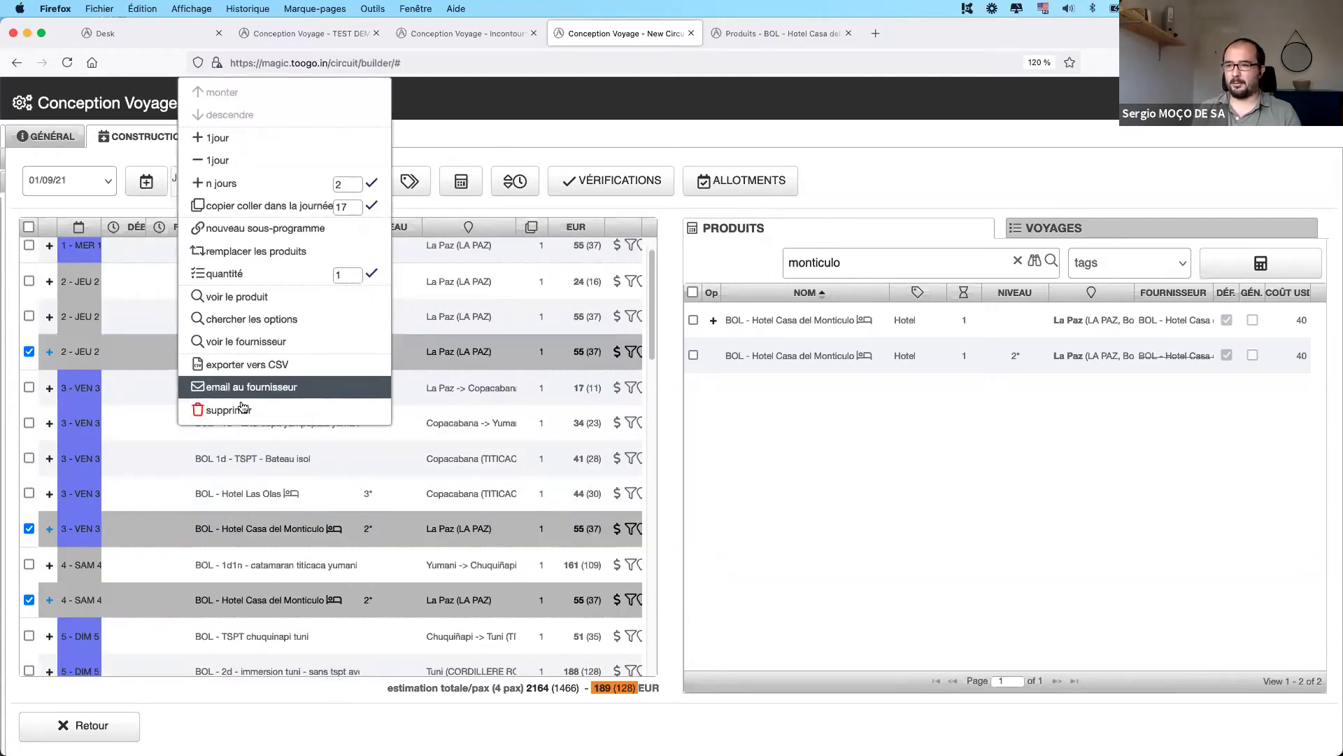
pyautogui.click(241, 410)
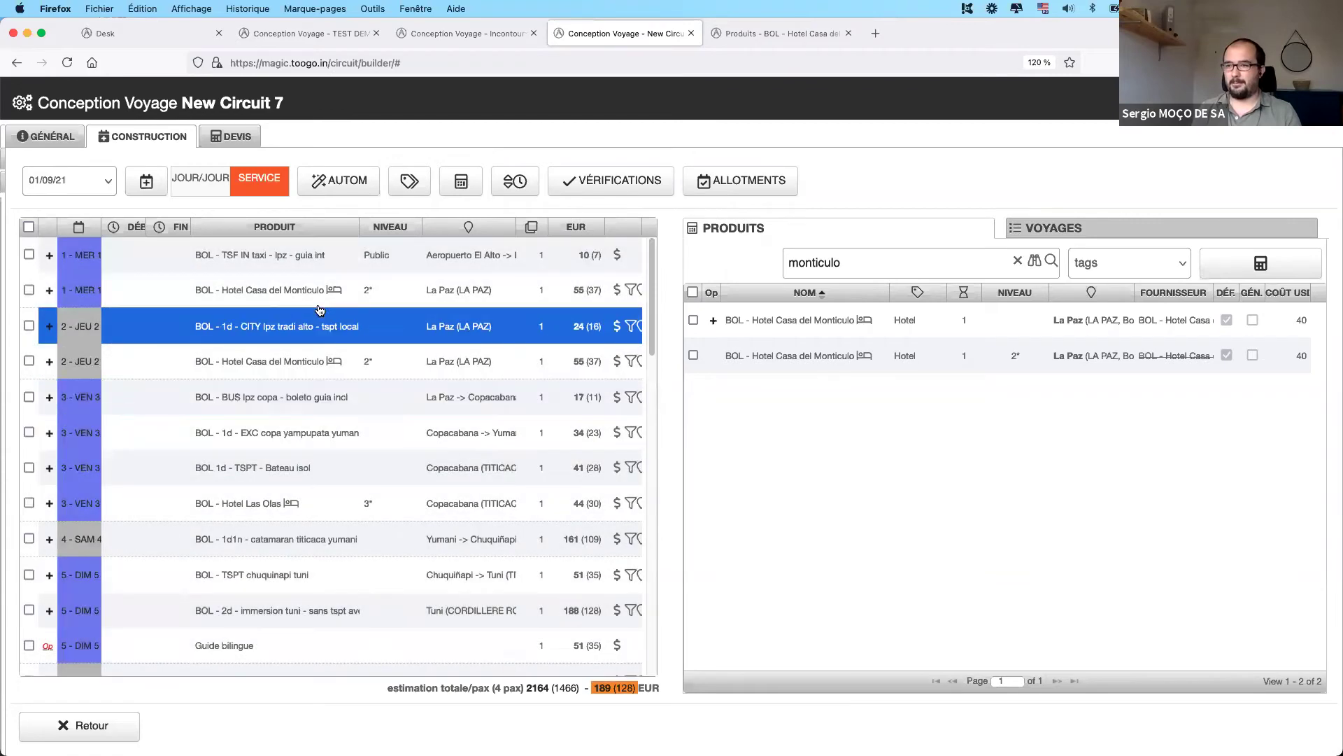
pyautogui.rightClick(308, 297)
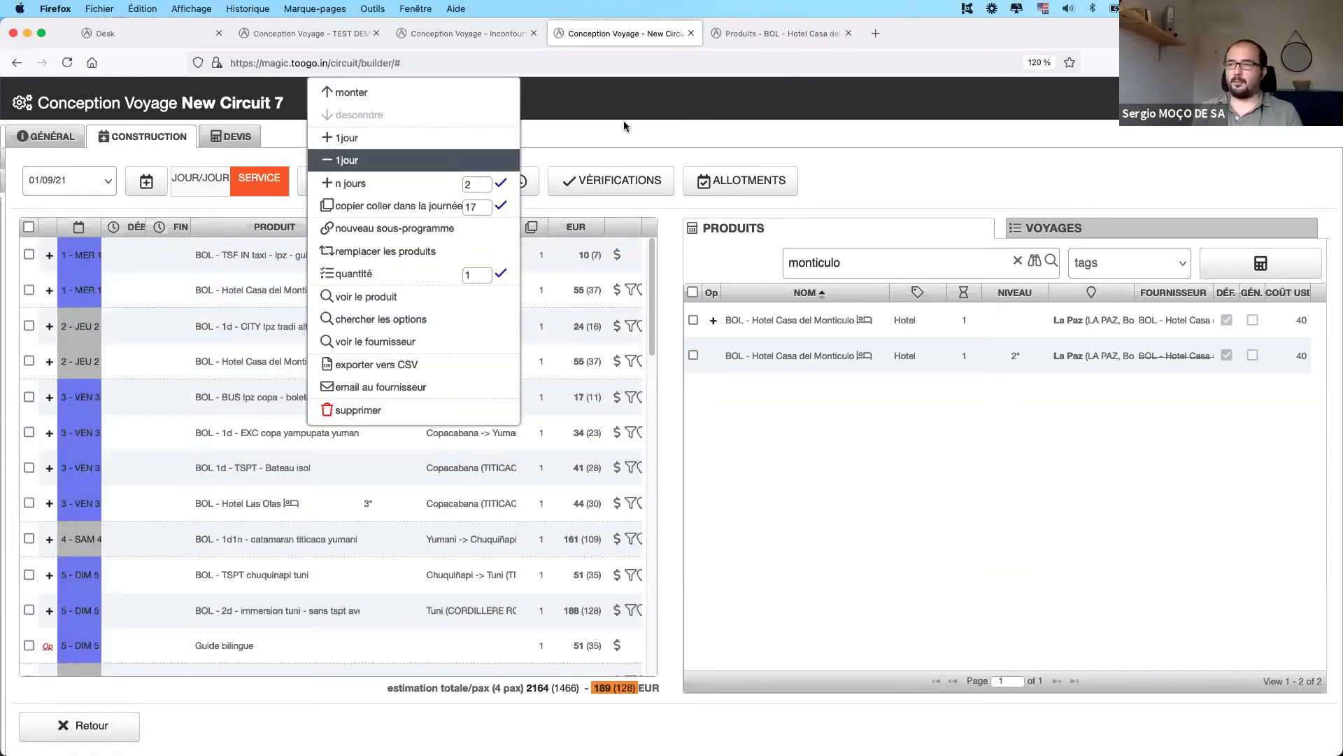
pyautogui.click(347, 160)
# - Assign all services of the circuit to a new sub-programme and check it in the programme editor
pyautogui.scroll(-15, 292, 414)
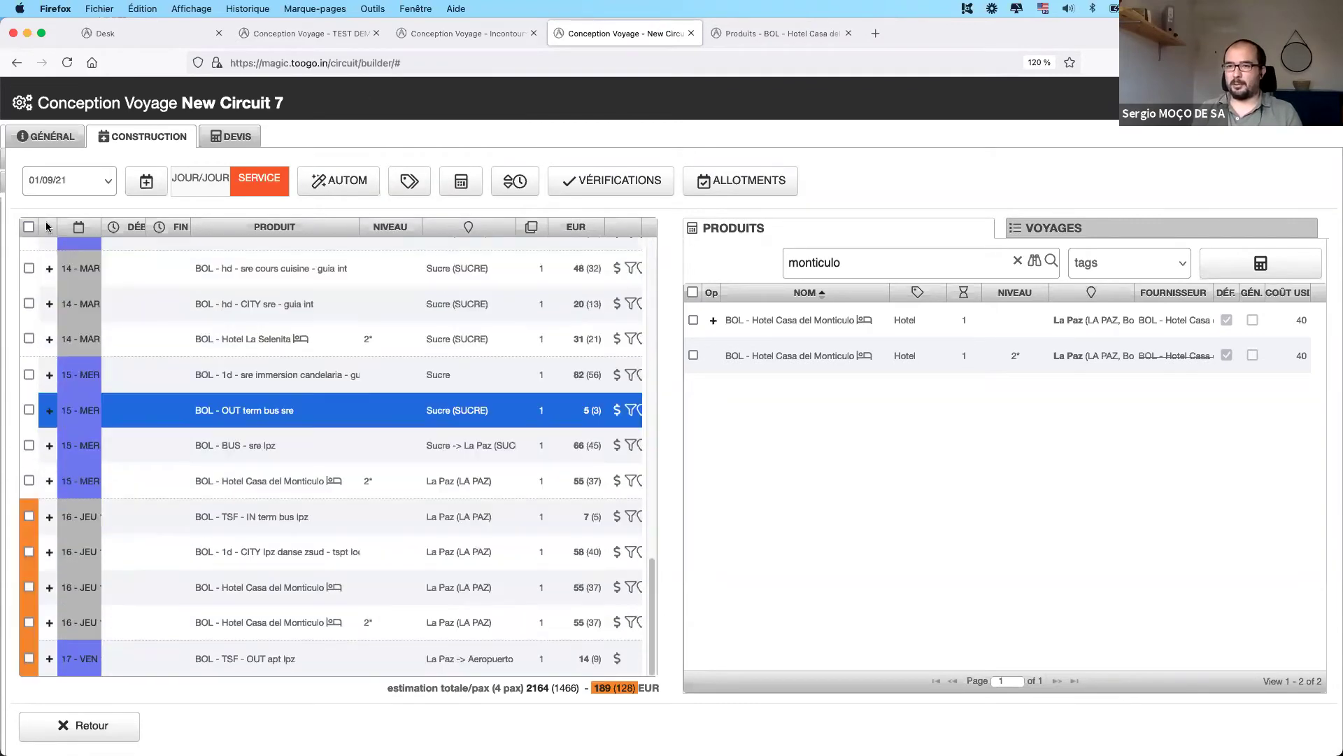
pyautogui.click(28, 226)
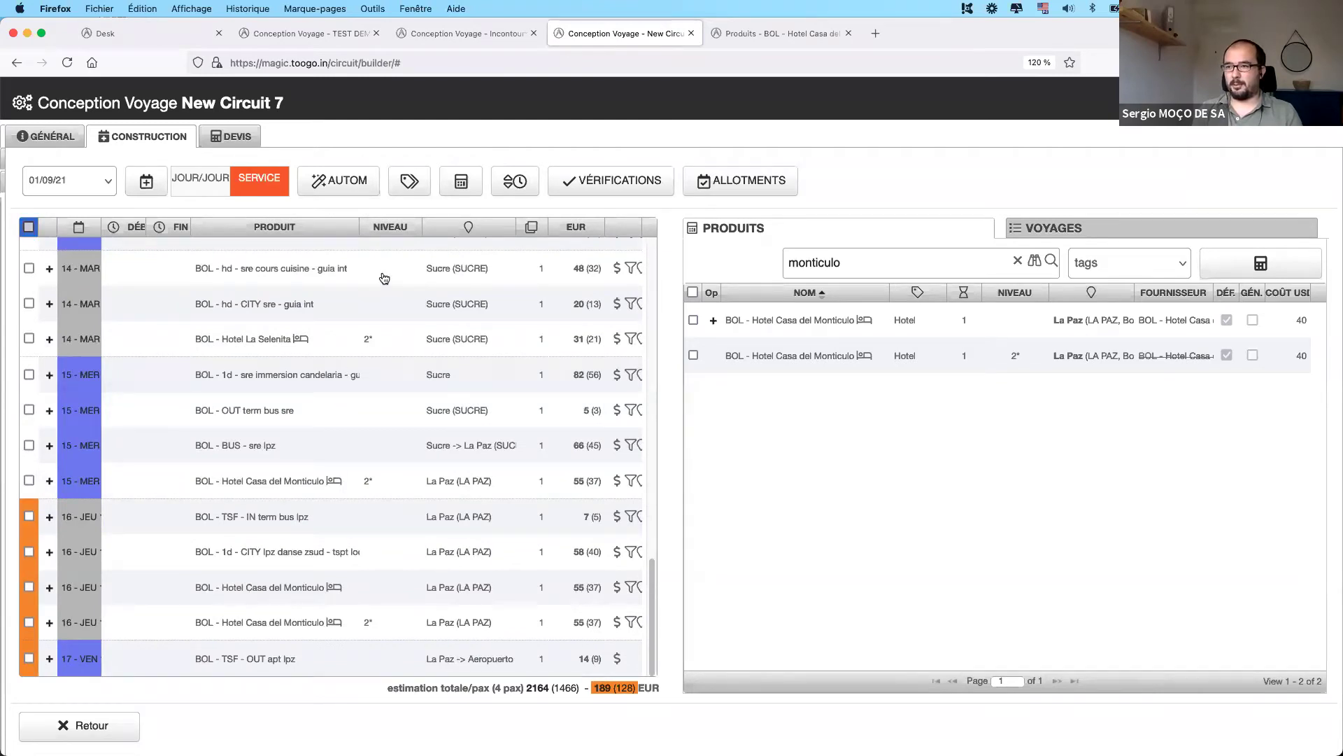
pyautogui.rightClick(288, 319)
pyautogui.click(328, 255)
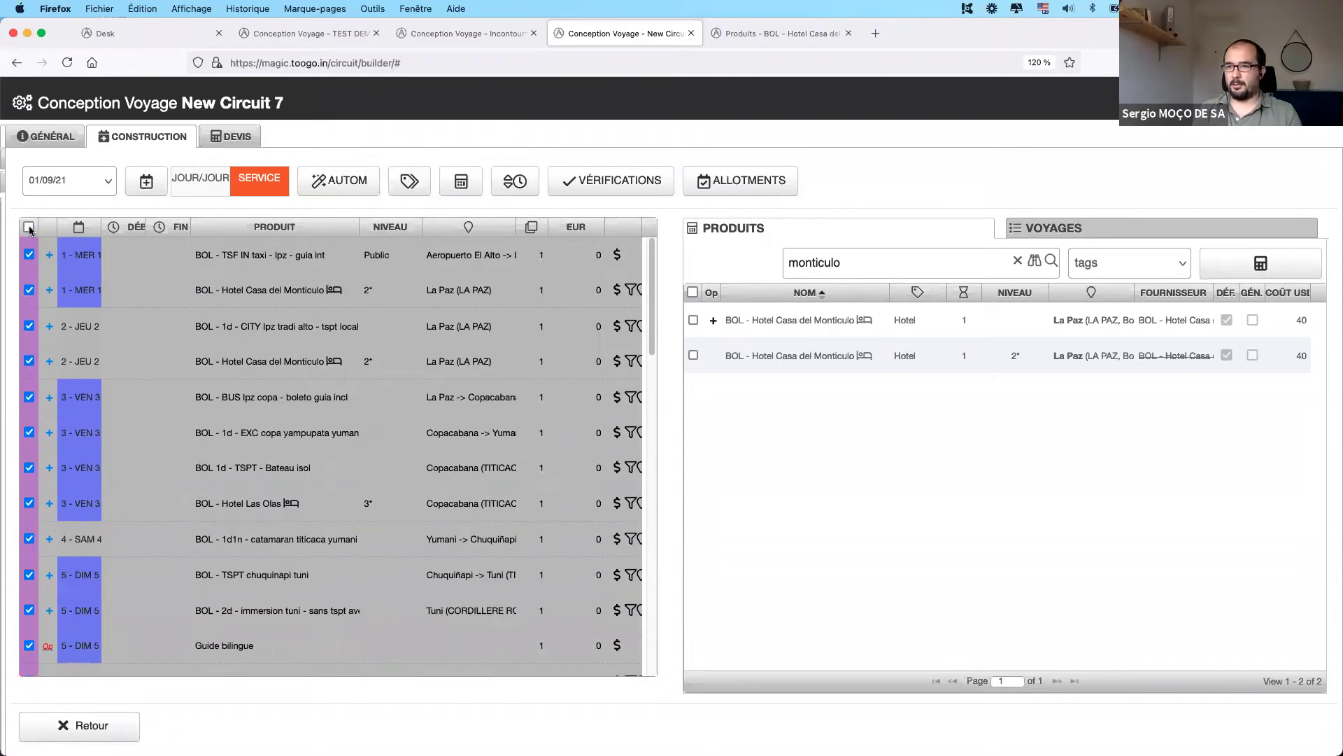
pyautogui.click(411, 181)
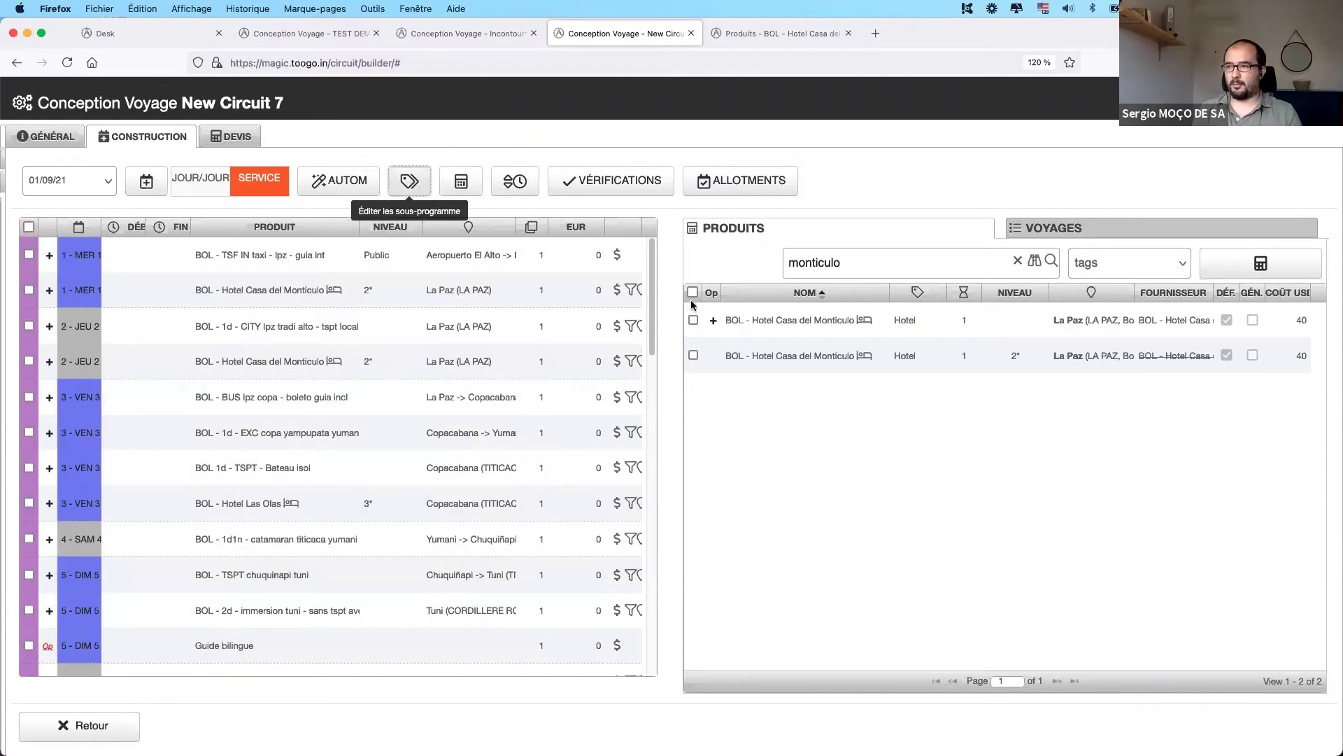
pyautogui.click(866, 591)
# - Assign the four day 6 services, from the Tuni transport to Hotel Casa del Monticulo, to a new sub-programme
pyautogui.scroll(-10, 49, 320)
pyautogui.click(29, 312)
pyautogui.keyDown('shift'); pyautogui.click(28, 420); pyautogui.keyUp('shift')
pyautogui.rightClick(236, 312)
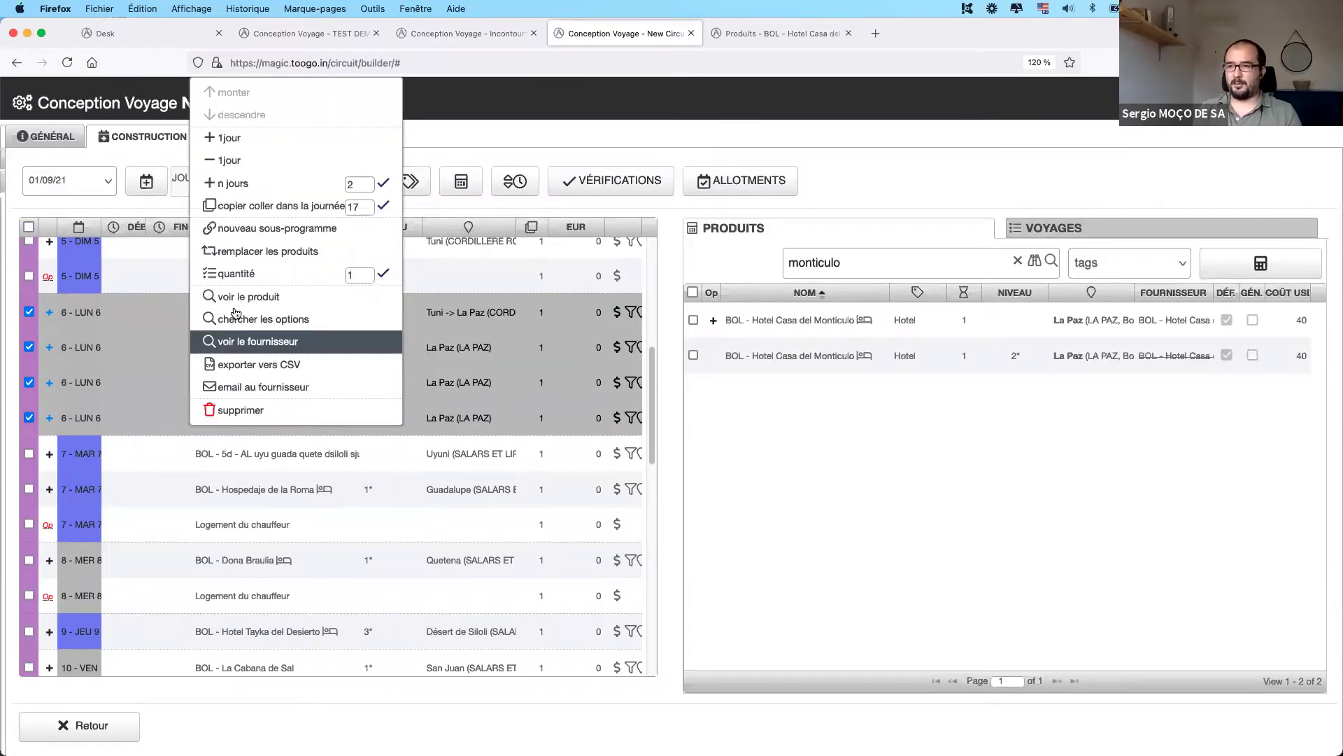
pyautogui.click(241, 228)
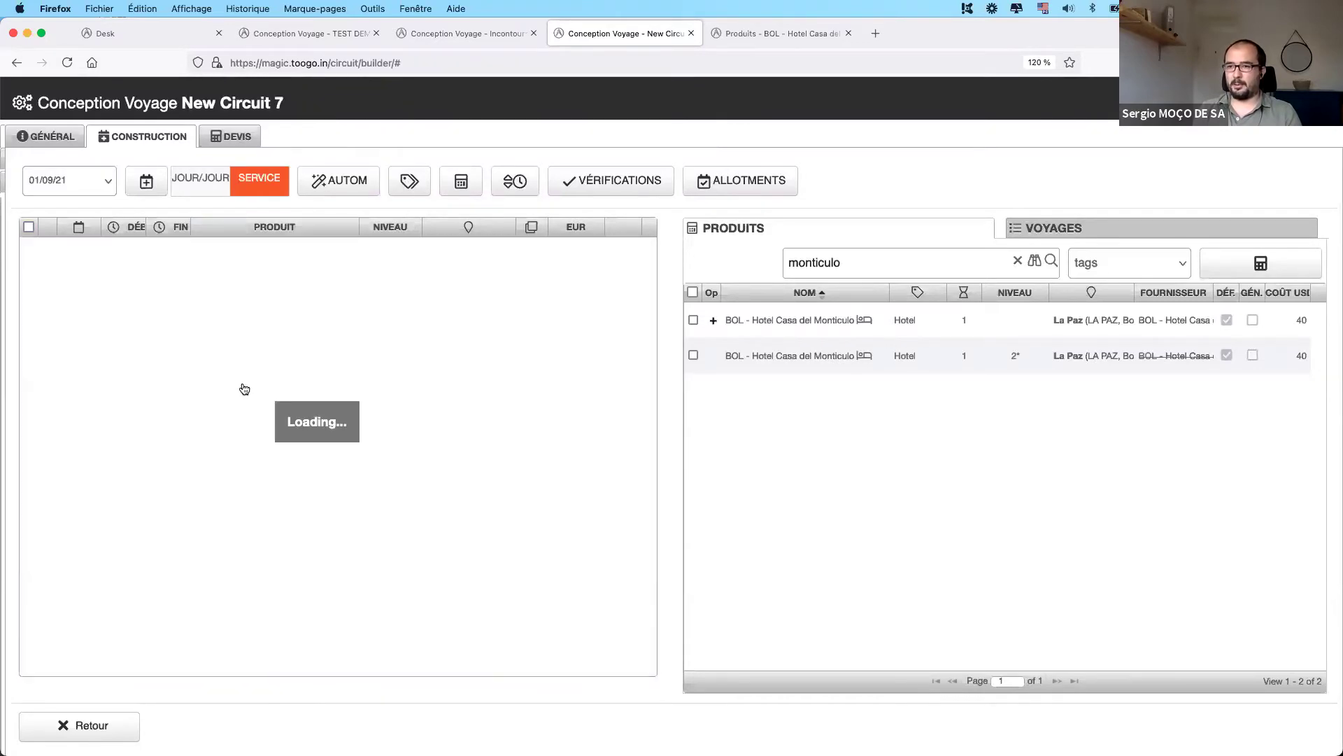
# - Review the programmes and their model in the programme editor and close it without saving
pyautogui.scroll(-5, 245, 420)
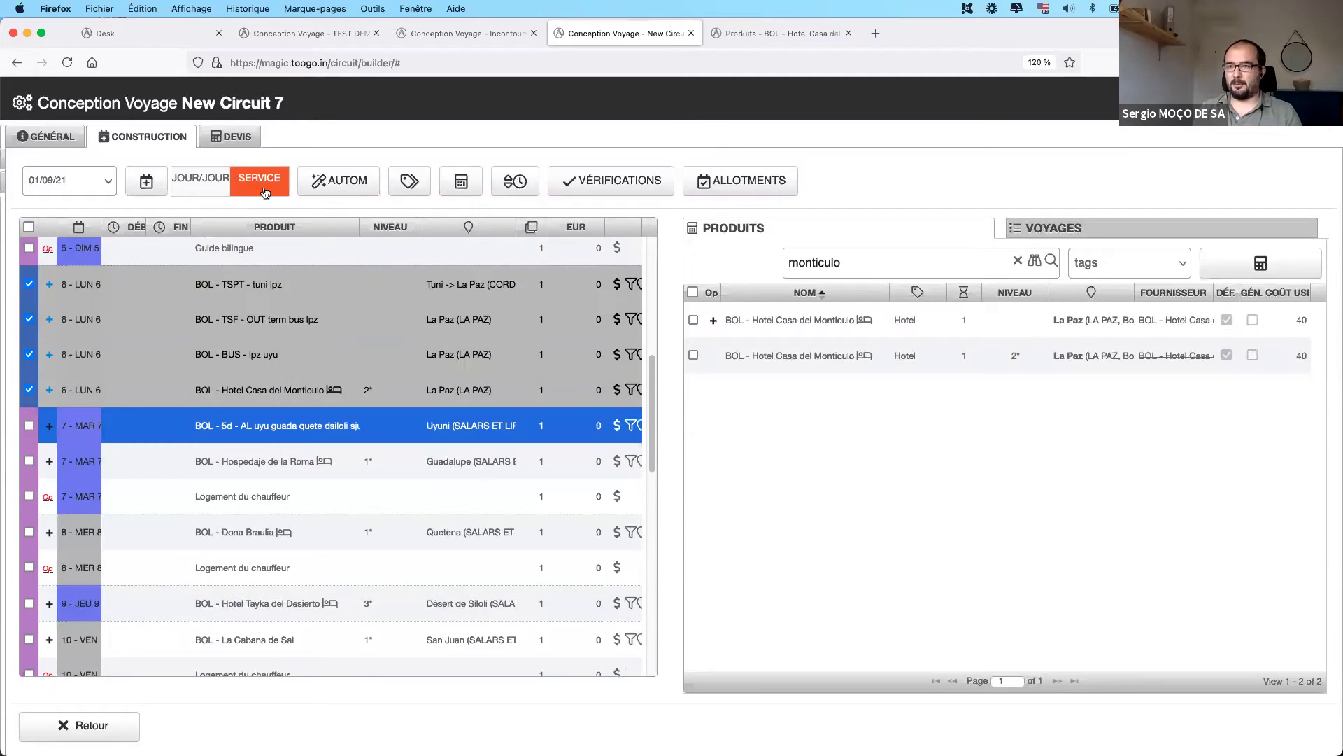
pyautogui.click(410, 181)
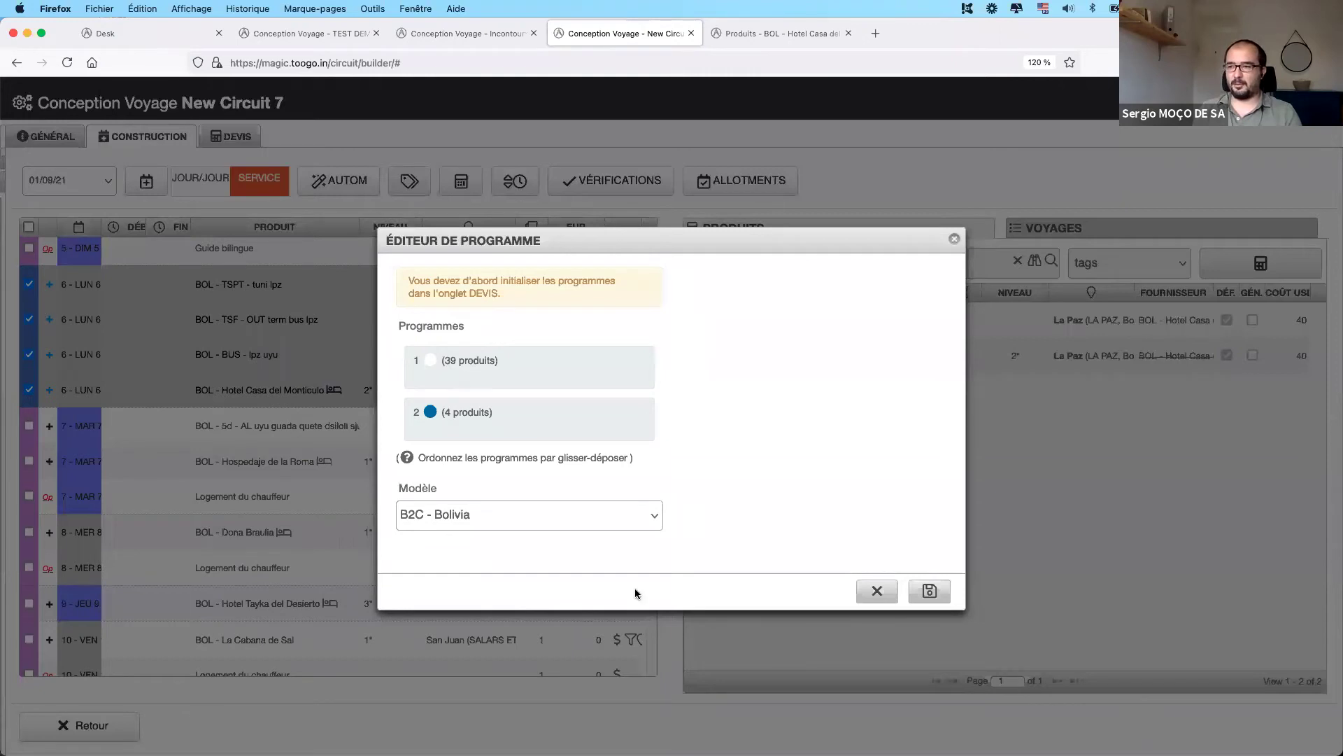
pyautogui.click(877, 590)
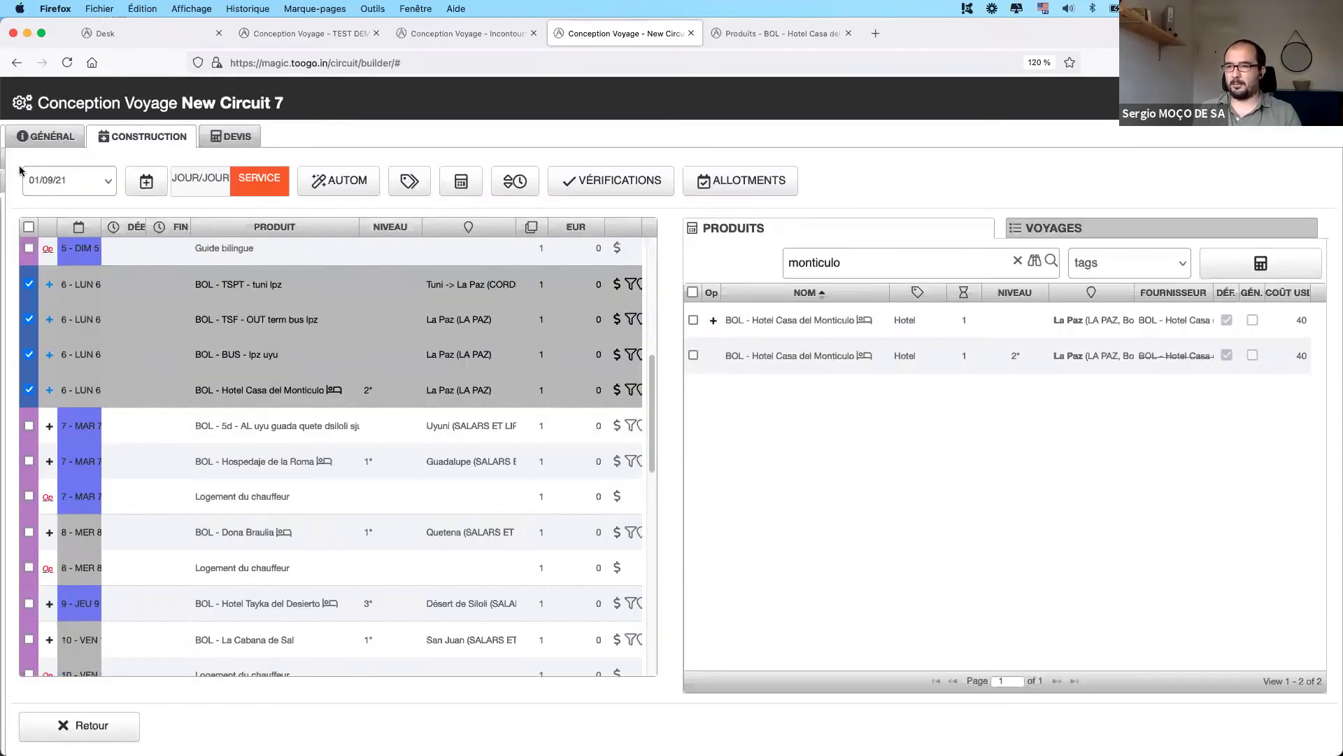
# - Regroup every service of the circuit into one new sub-programme and clear the selection
pyautogui.click(30, 227)
pyautogui.rightClick(308, 319)
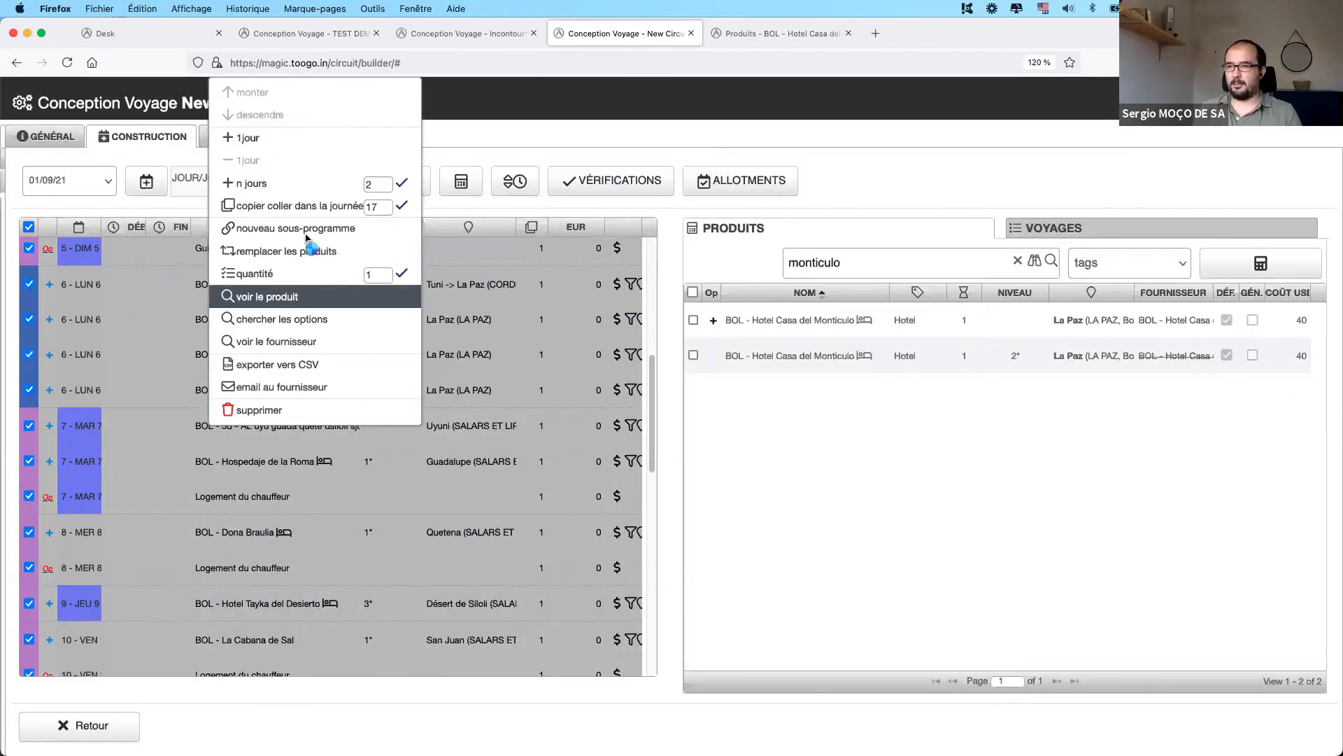
pyautogui.click(357, 409)
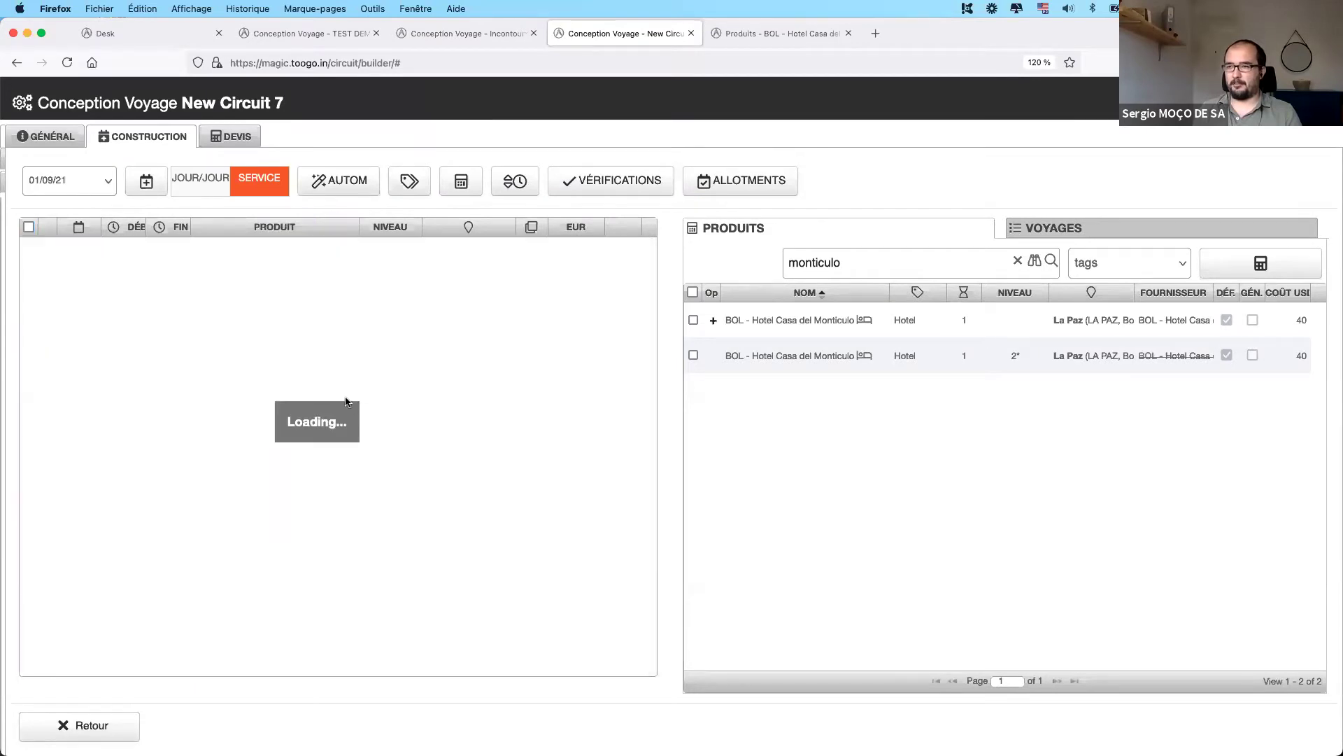
pyautogui.rightClick(227, 339)
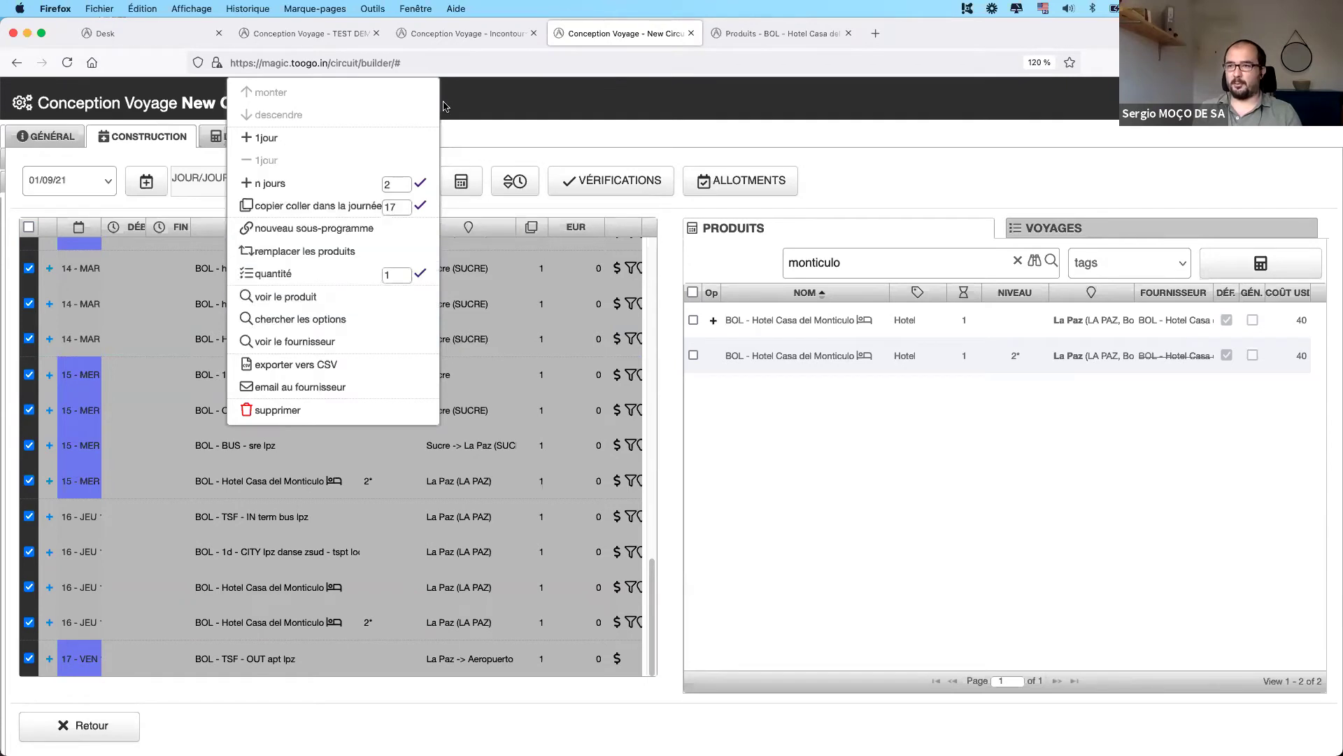
pyautogui.click(463, 223)
pyautogui.click(28, 228)
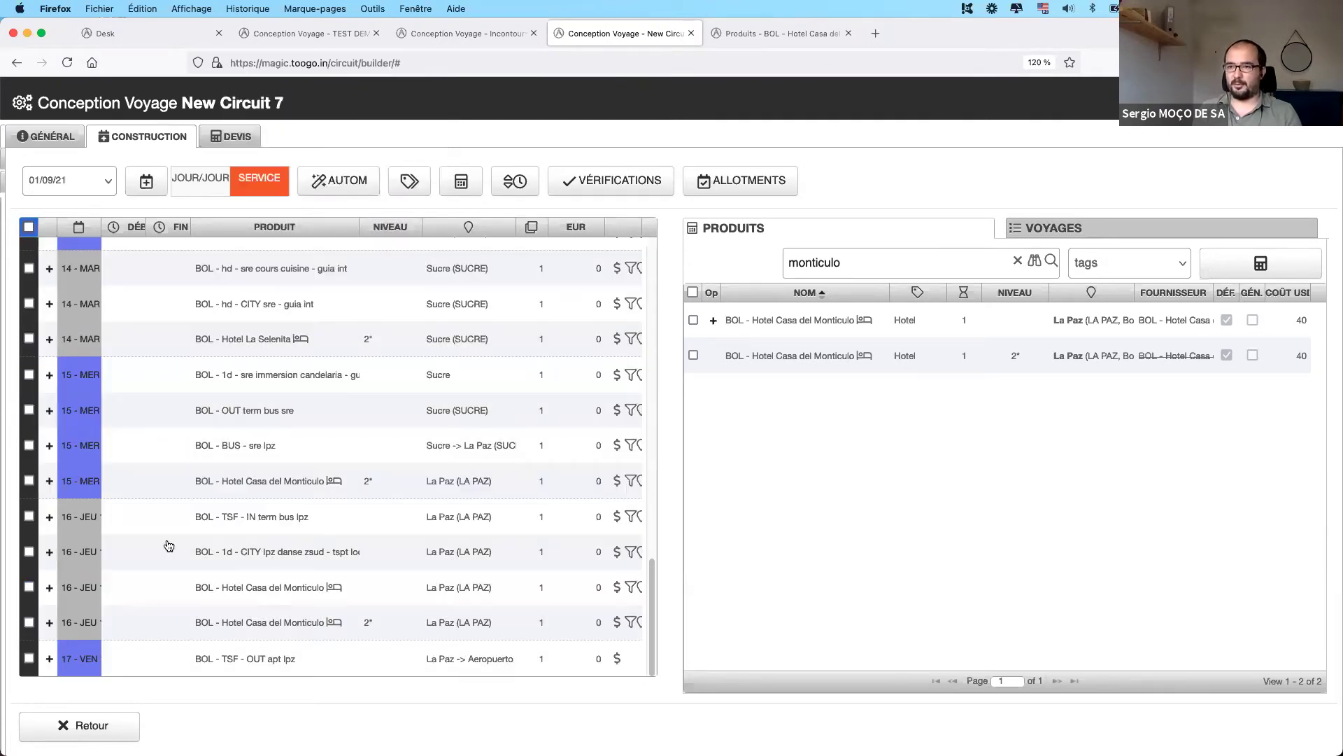
# - View the product page of Hotel La Selenita in Sucre and return to the circuit
pyautogui.scroll(3, 202, 434)
pyautogui.rightClick(232, 377)
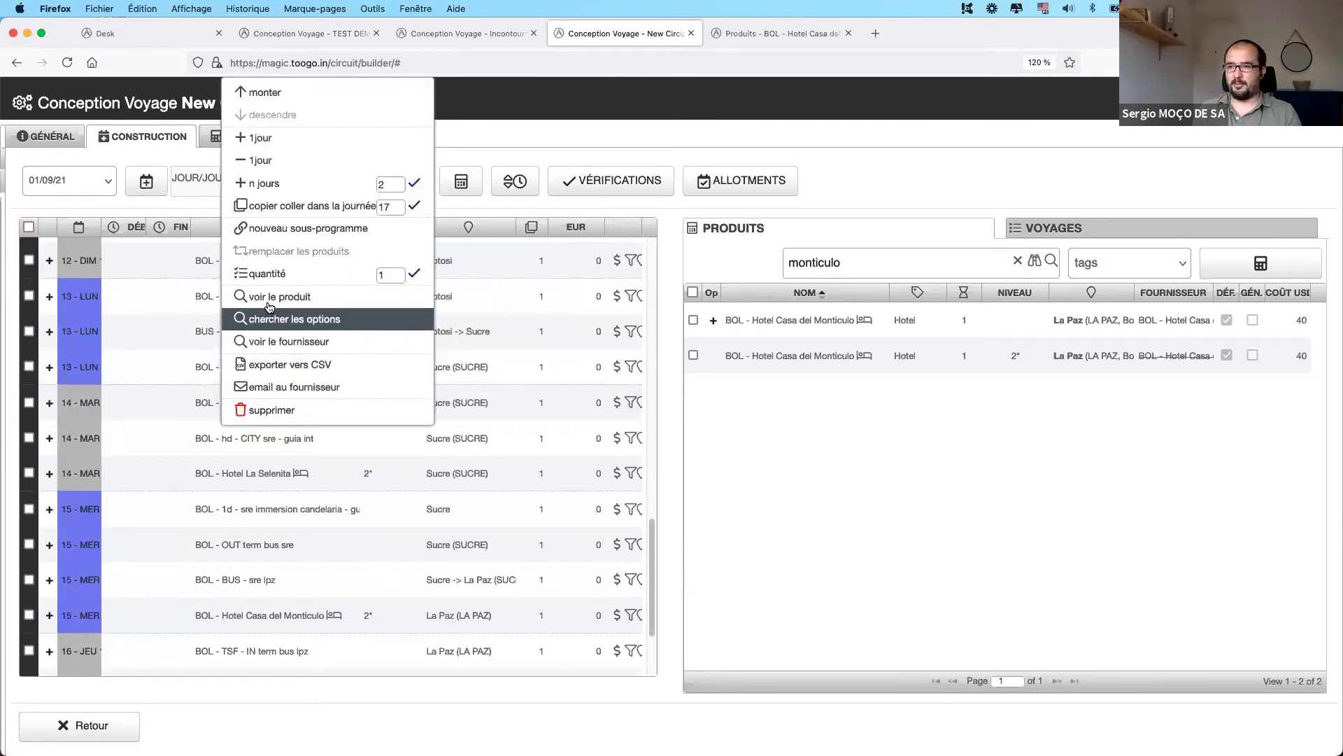
pyautogui.click(232, 378)
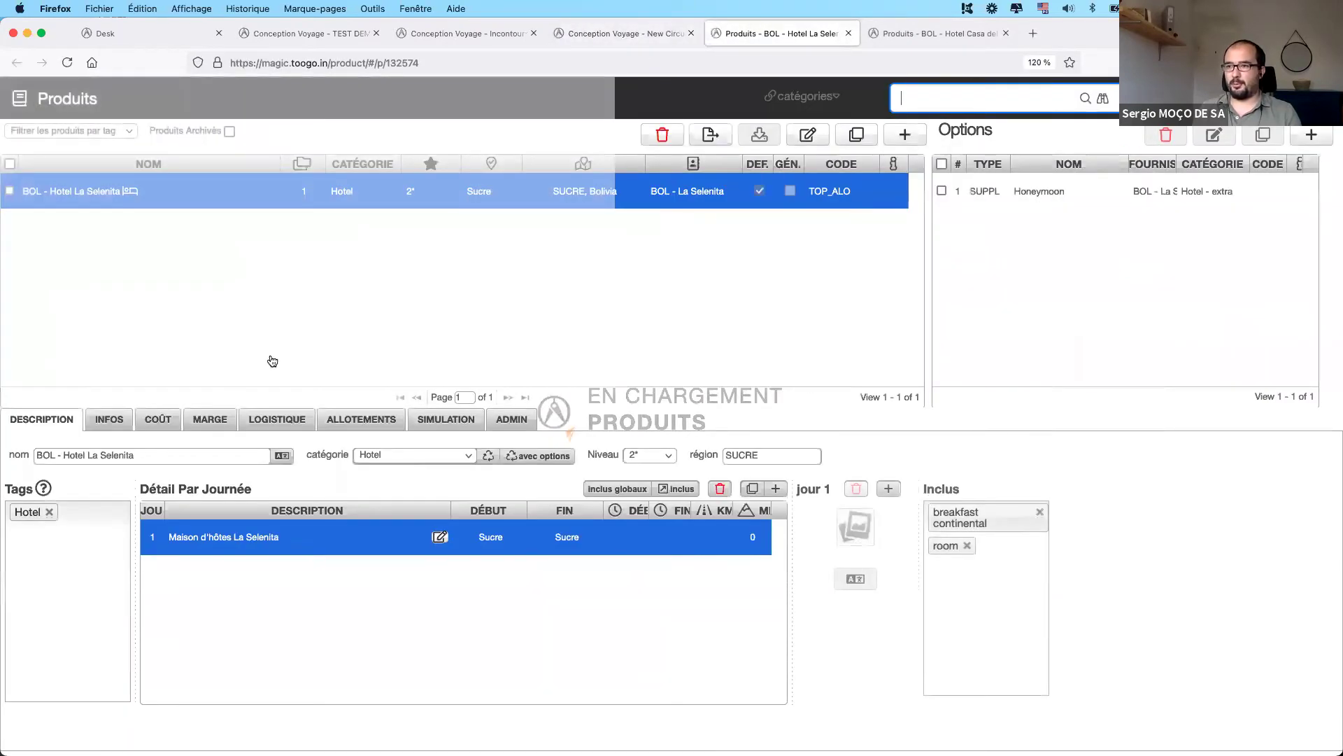
pyautogui.press('super+w')
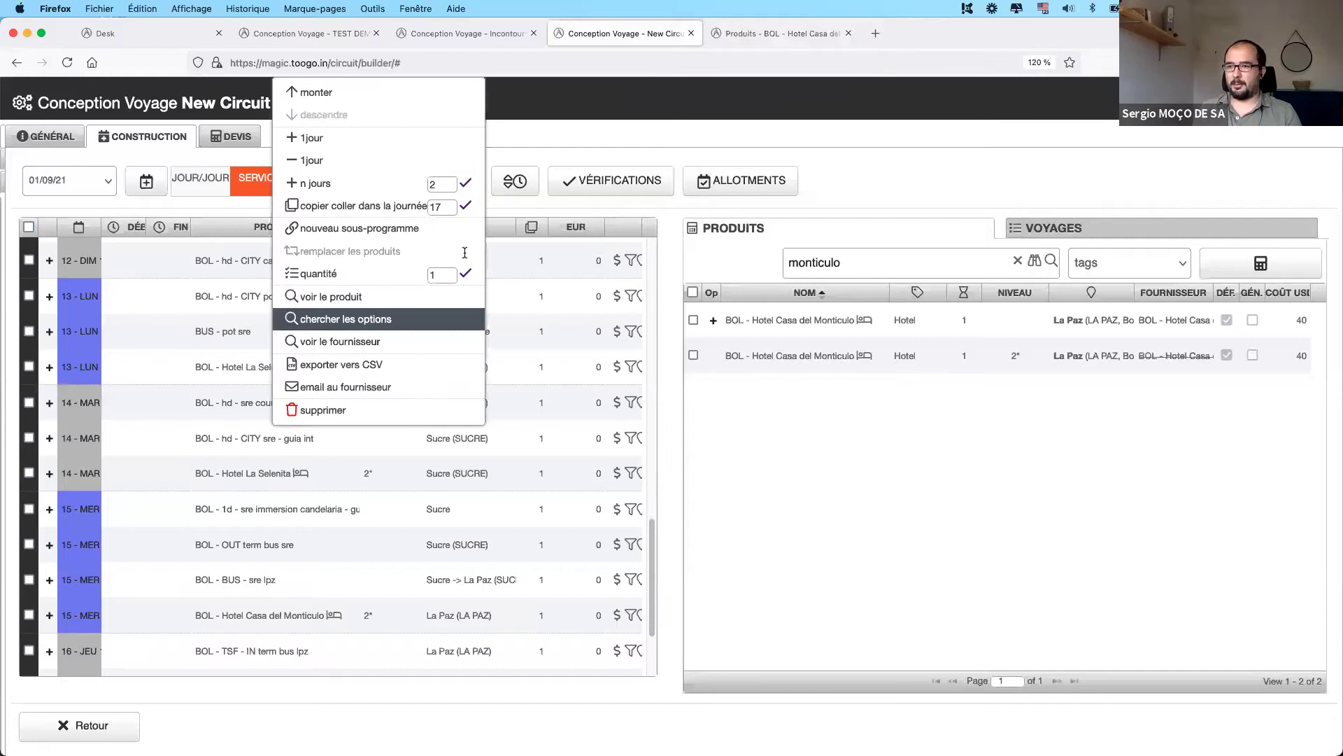
# - Look up the available options of the day 9 Hotel Tayka del Desierto
pyautogui.scroll(-4, 377, 420)
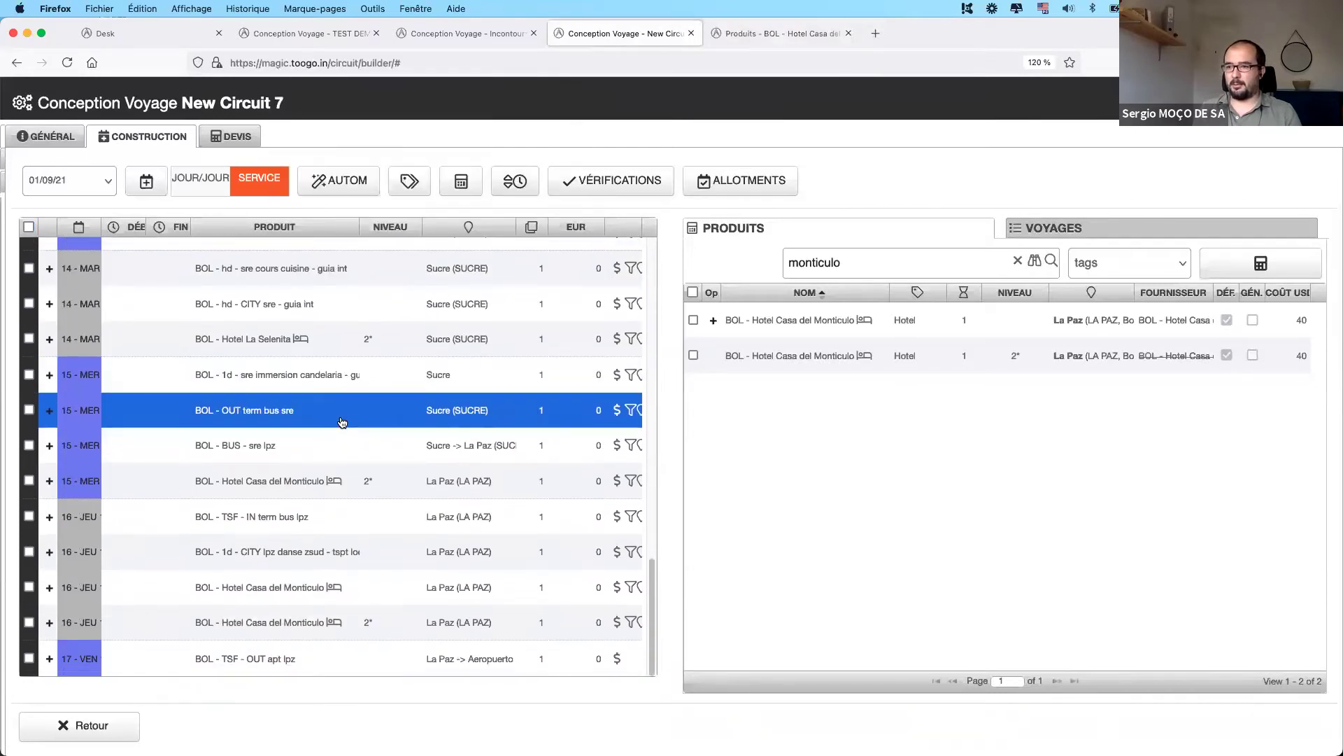
pyautogui.scroll(10, 322, 420)
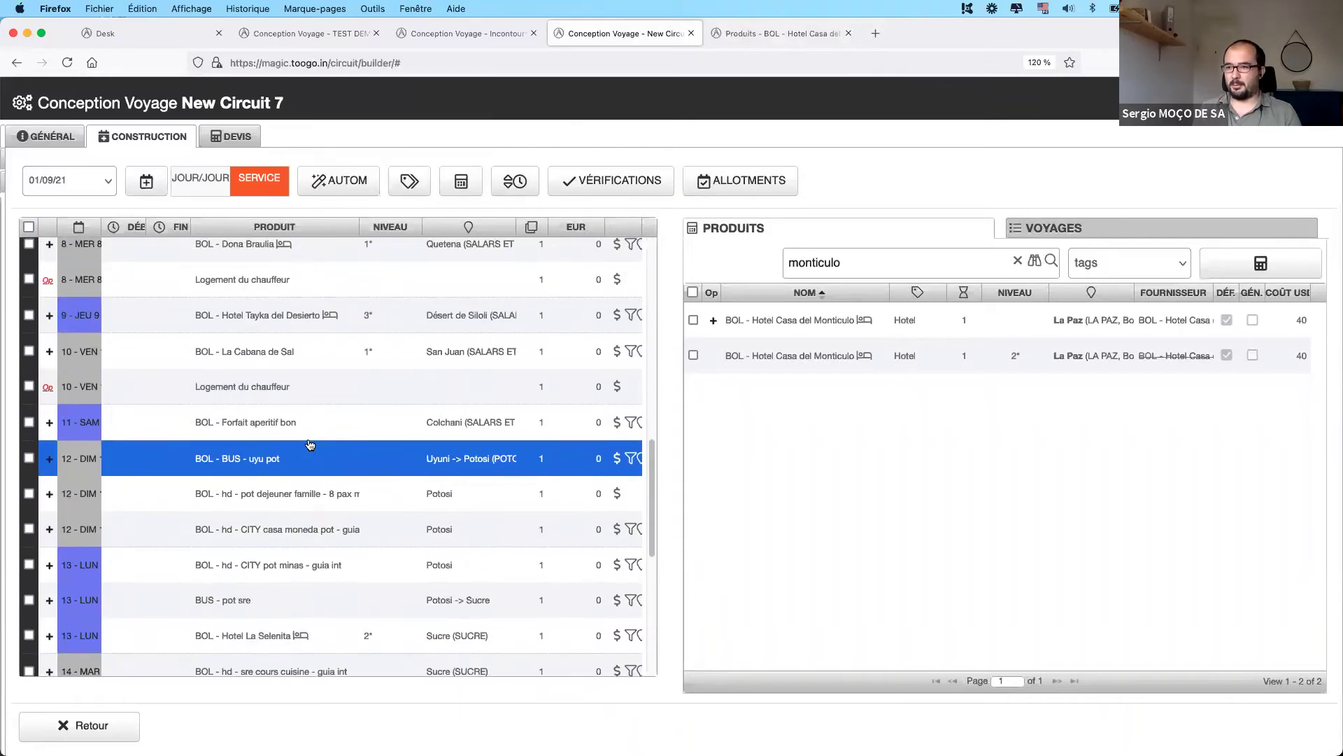
pyautogui.rightClick(278, 375)
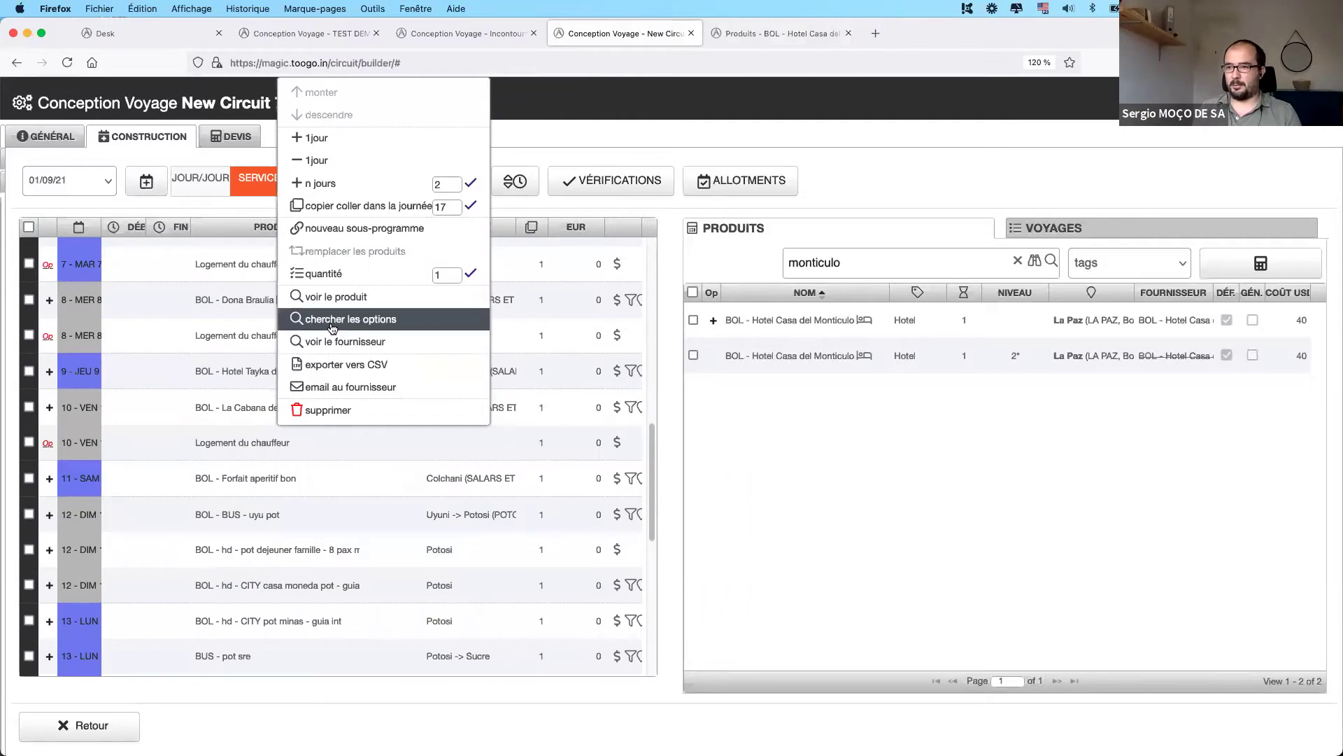
pyautogui.click(333, 320)
pyautogui.click(759, 389)
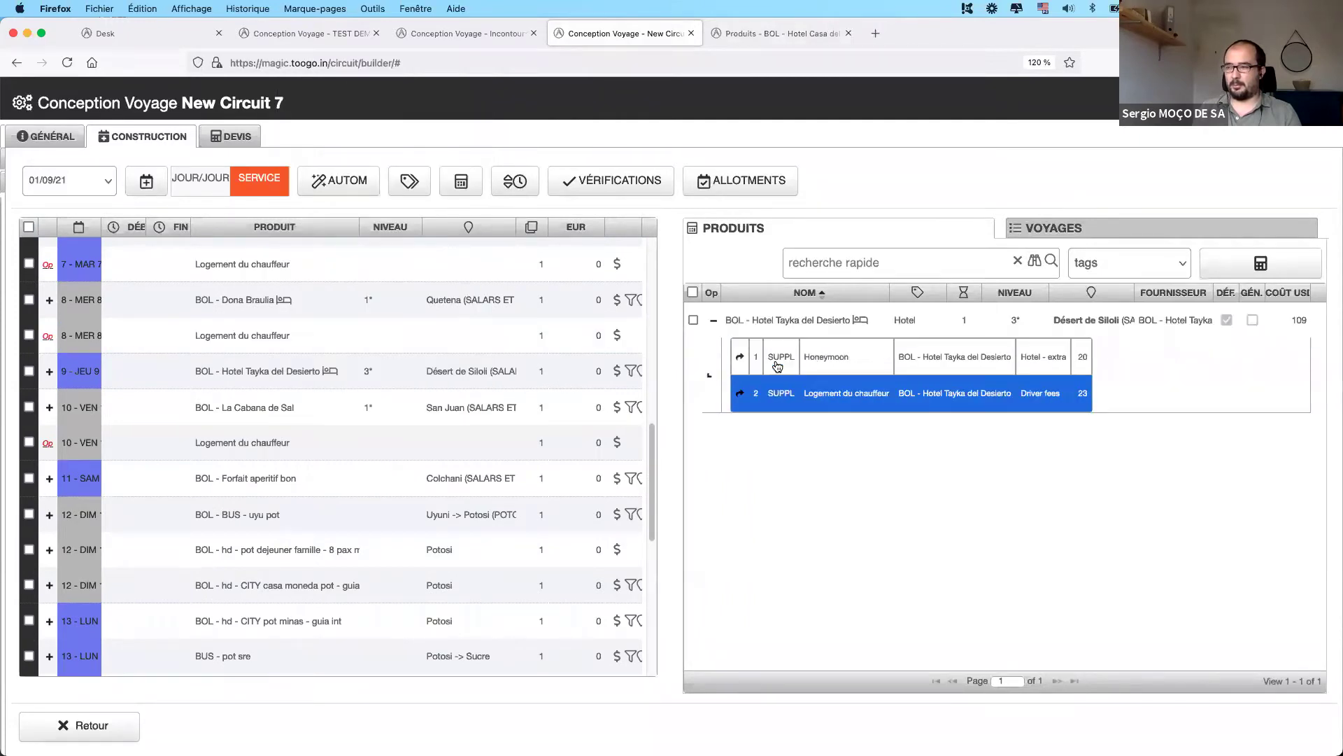
# - View the supplier page of Hotel Tayka del Desierto and return to the circuit
pyautogui.click(238, 372)
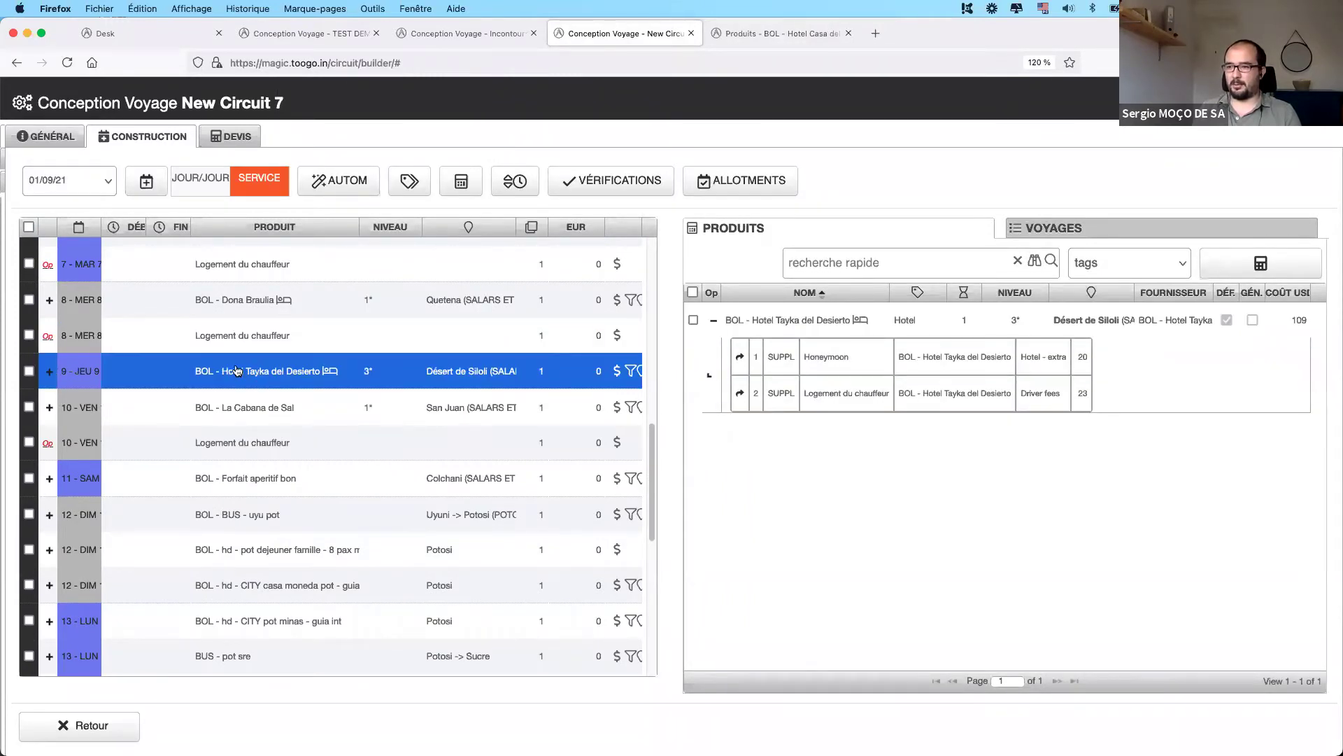
pyautogui.rightClick(238, 372)
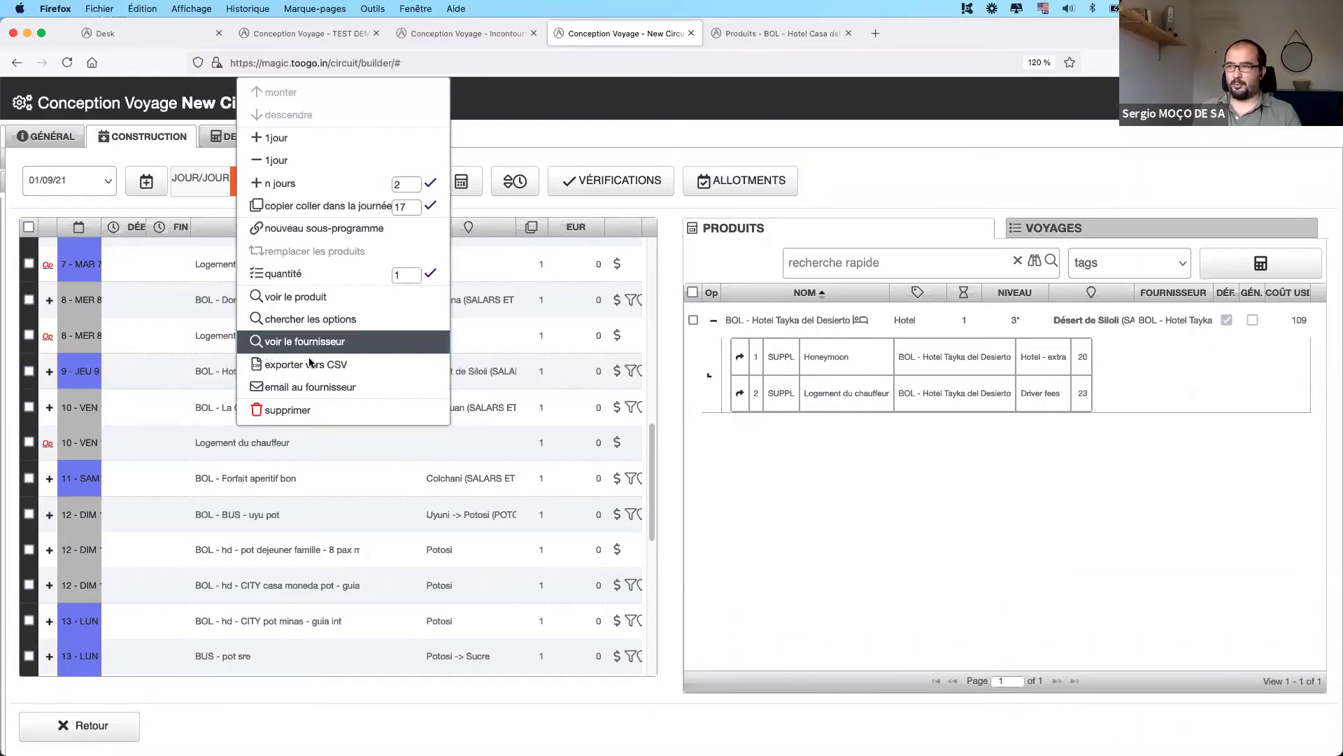
pyautogui.click(306, 341)
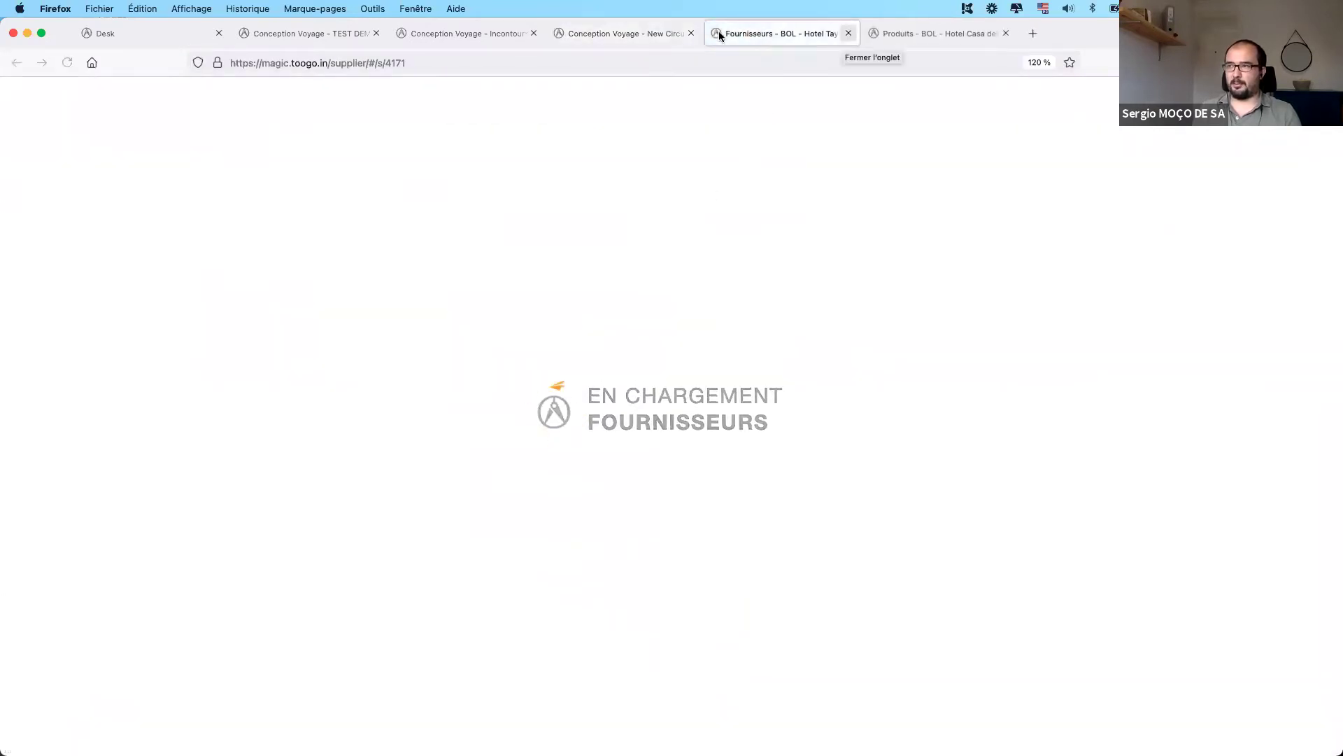
pyautogui.click(849, 34)
# - View the supplier e-mail contact selection for the day 1 Hotel Casa del Monticulo and close it without composing a message
pyautogui.rightClick(292, 370)
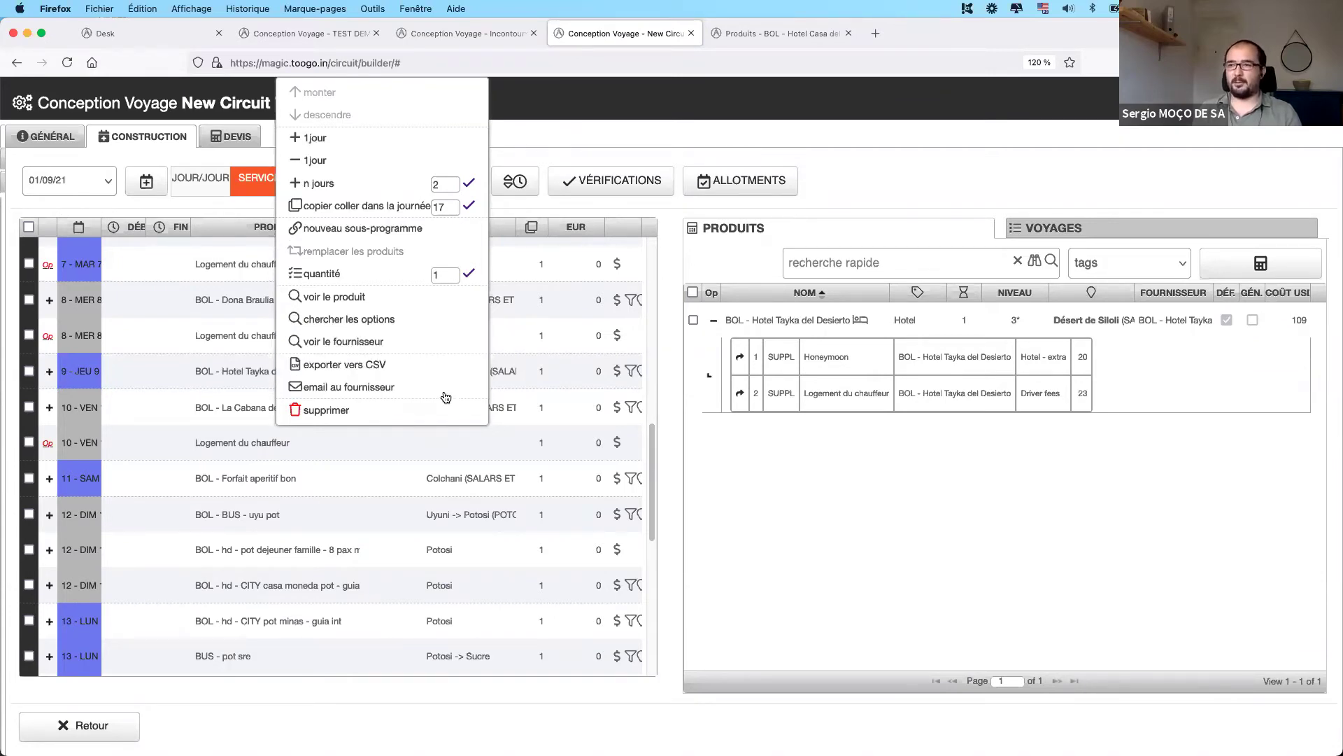
pyautogui.click(413, 391)
pyautogui.scroll(5, 418, 389)
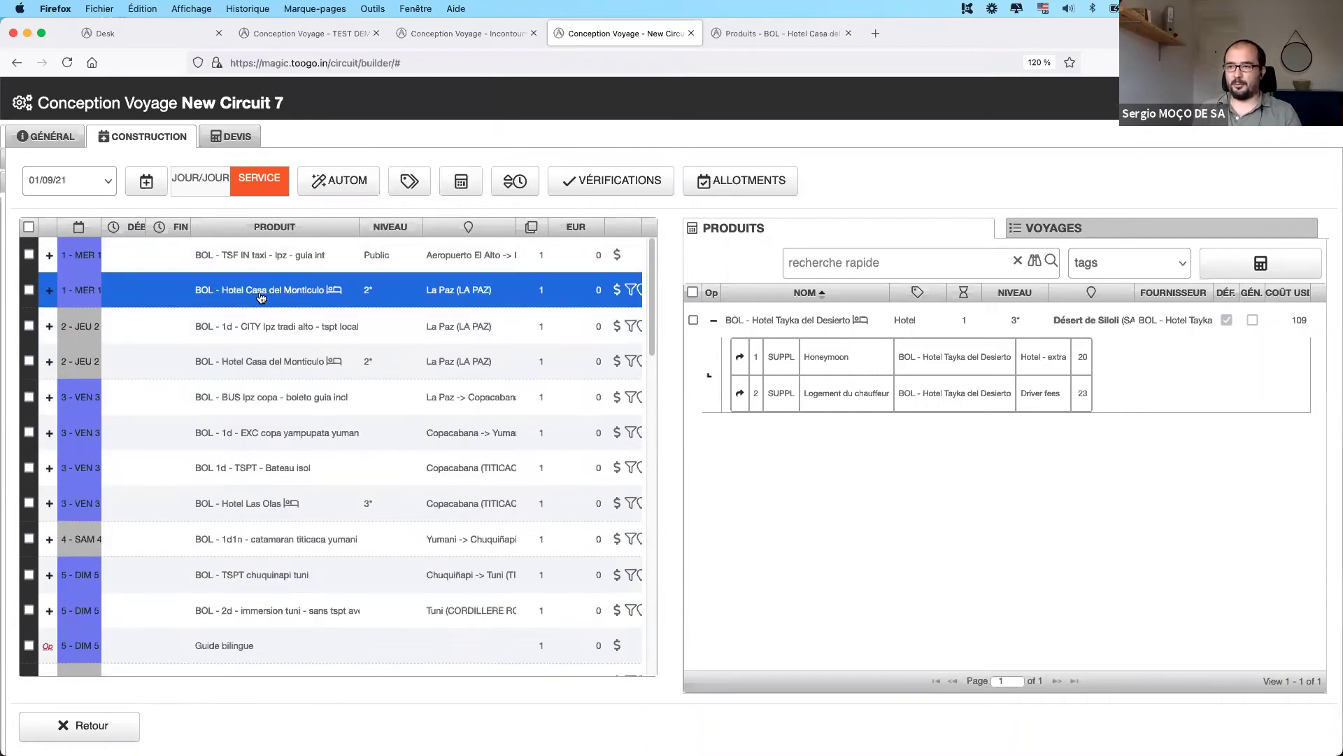
pyautogui.rightClick(319, 321)
pyautogui.click(323, 390)
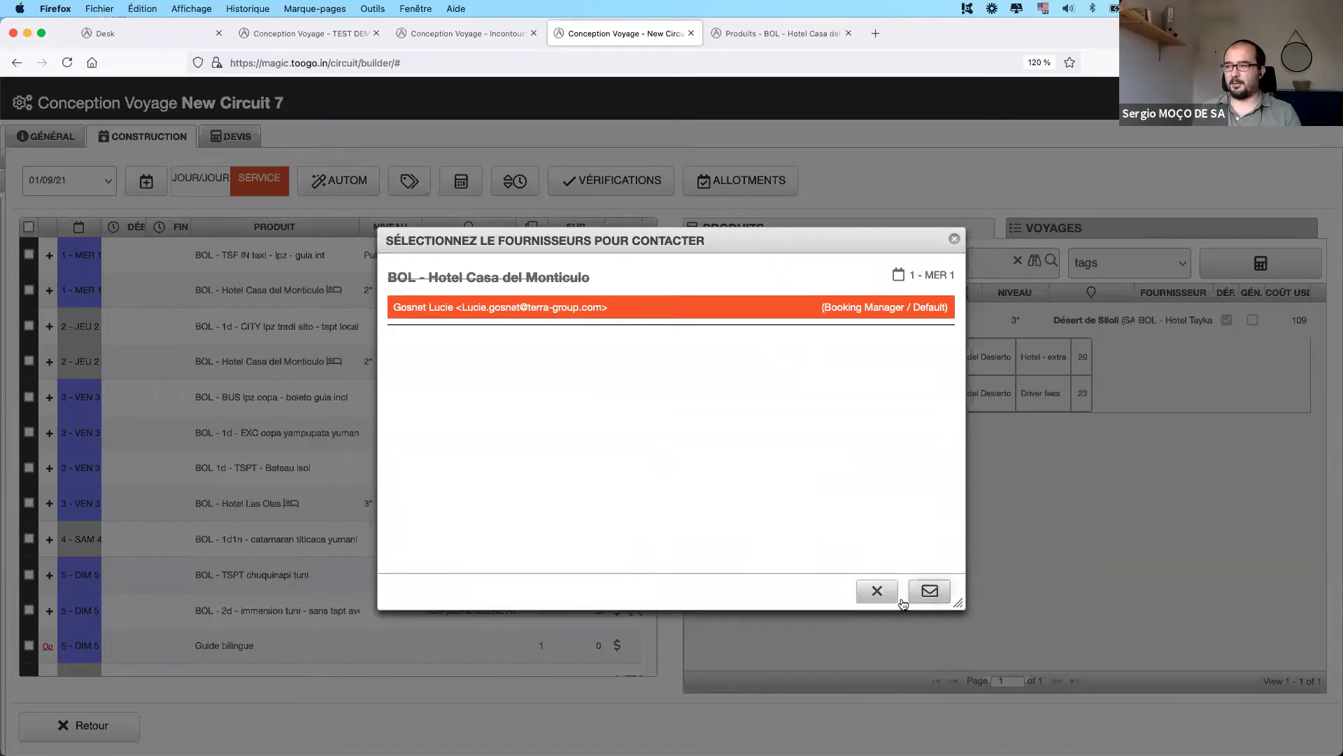
pyautogui.click(875, 591)
pyautogui.click(272, 334)
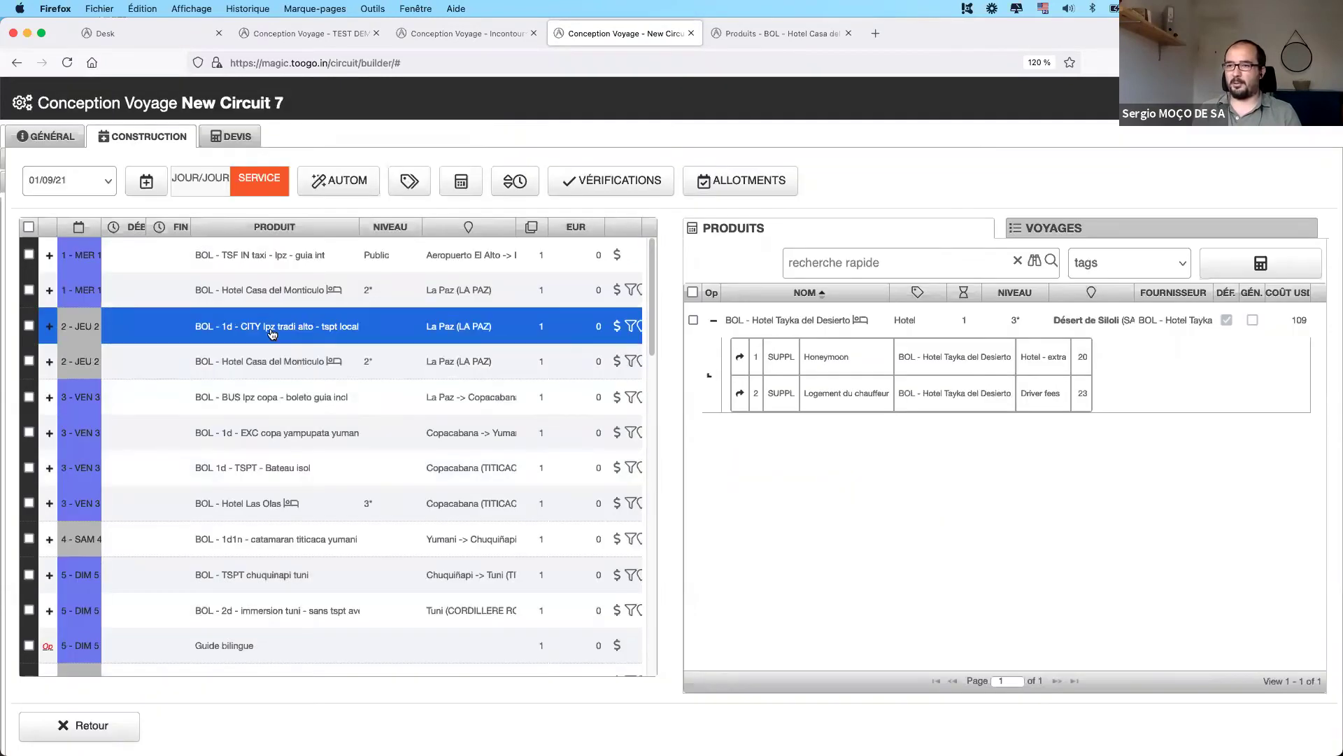
pyautogui.scroll(-15, 321, 490)
pyautogui.click(320, 481)
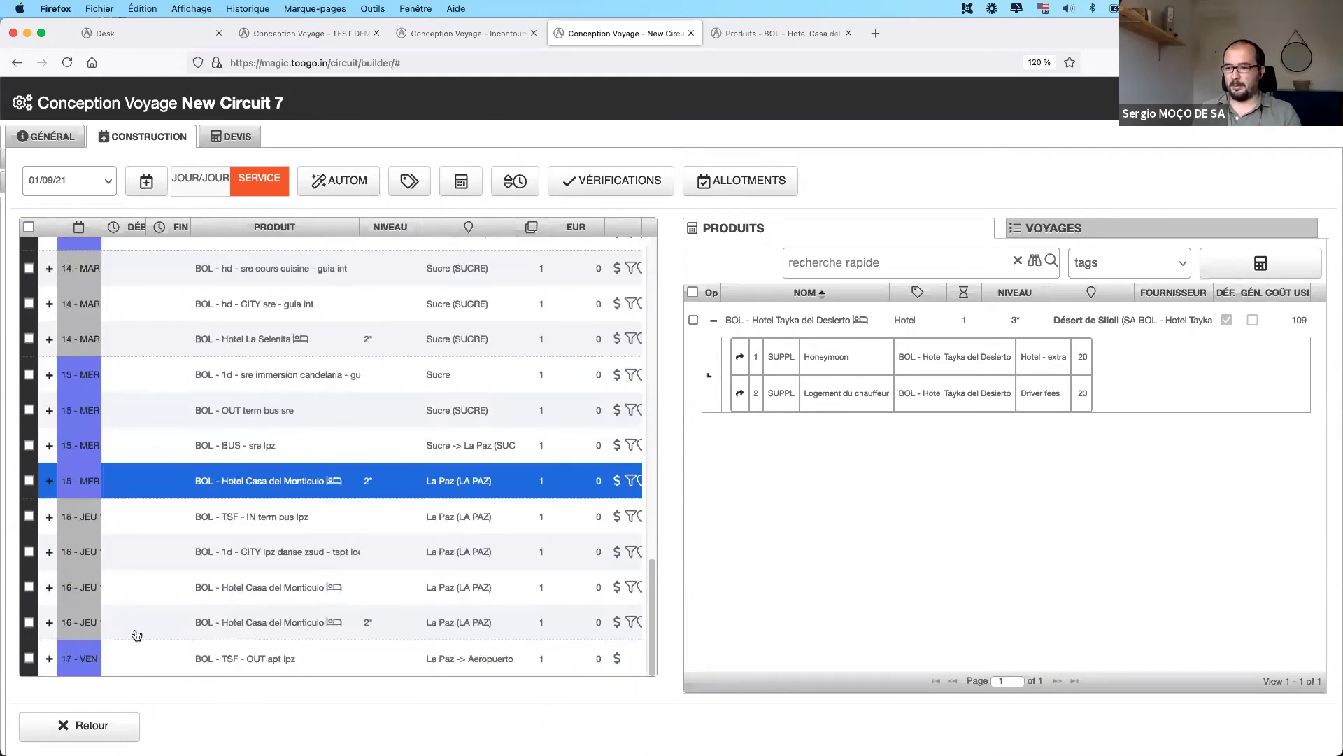
pyautogui.click(137, 633)
pyautogui.click(135, 590)
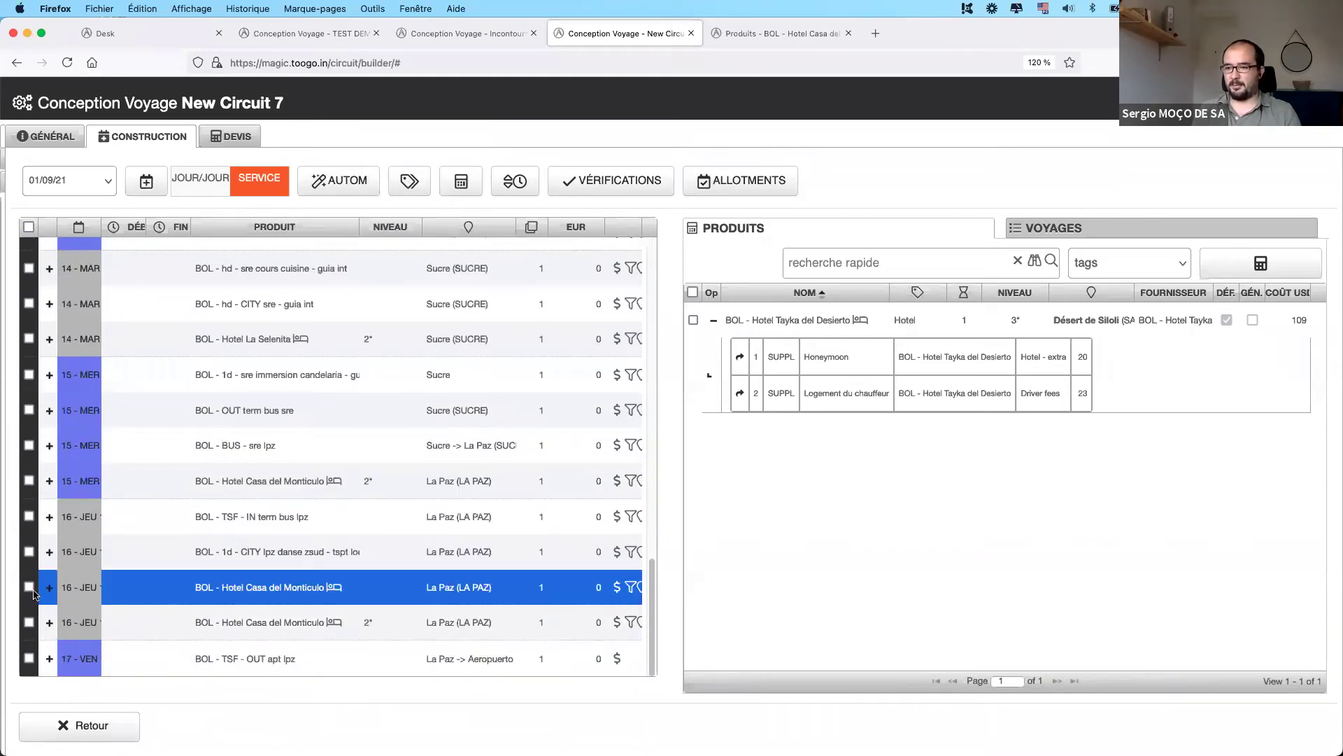
pyautogui.rightClick(135, 589)
pyautogui.click(170, 569)
pyautogui.scroll(-5, 292, 549)
pyautogui.scroll(10, 238, 314)
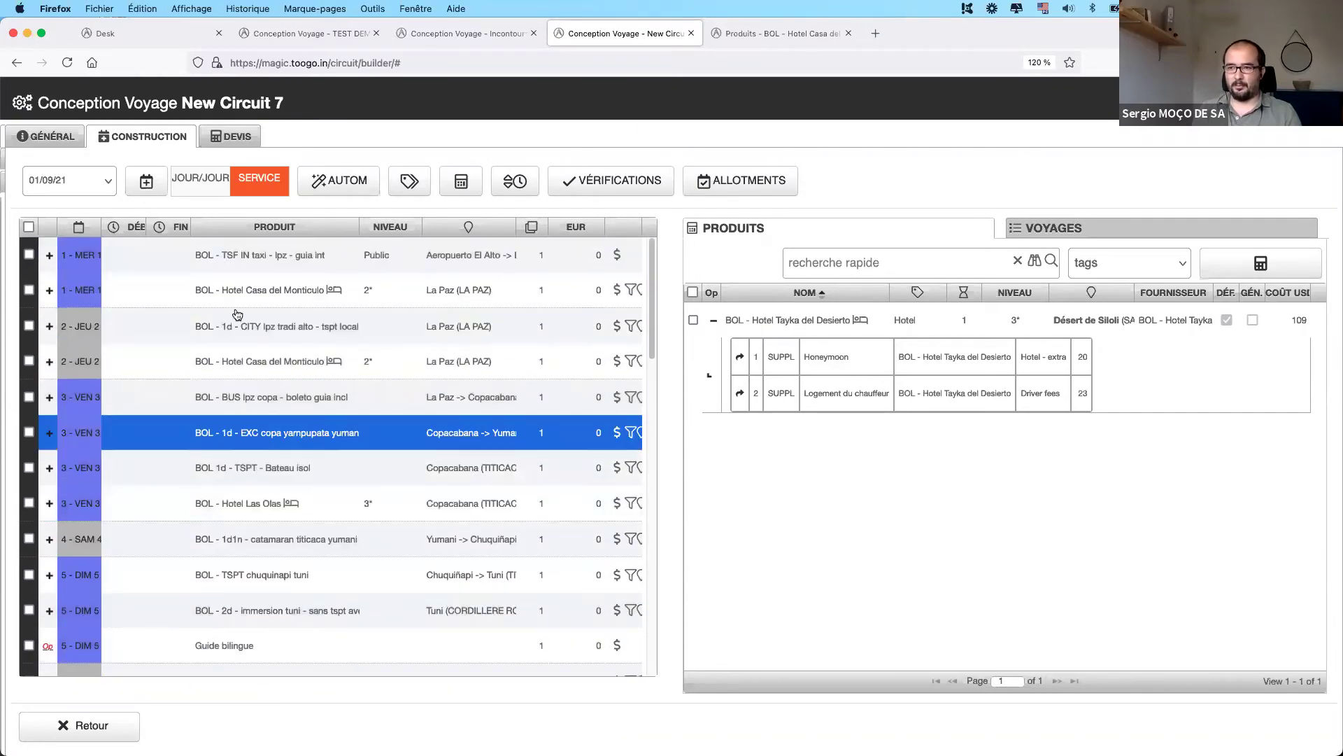
pyautogui.click(350, 467)
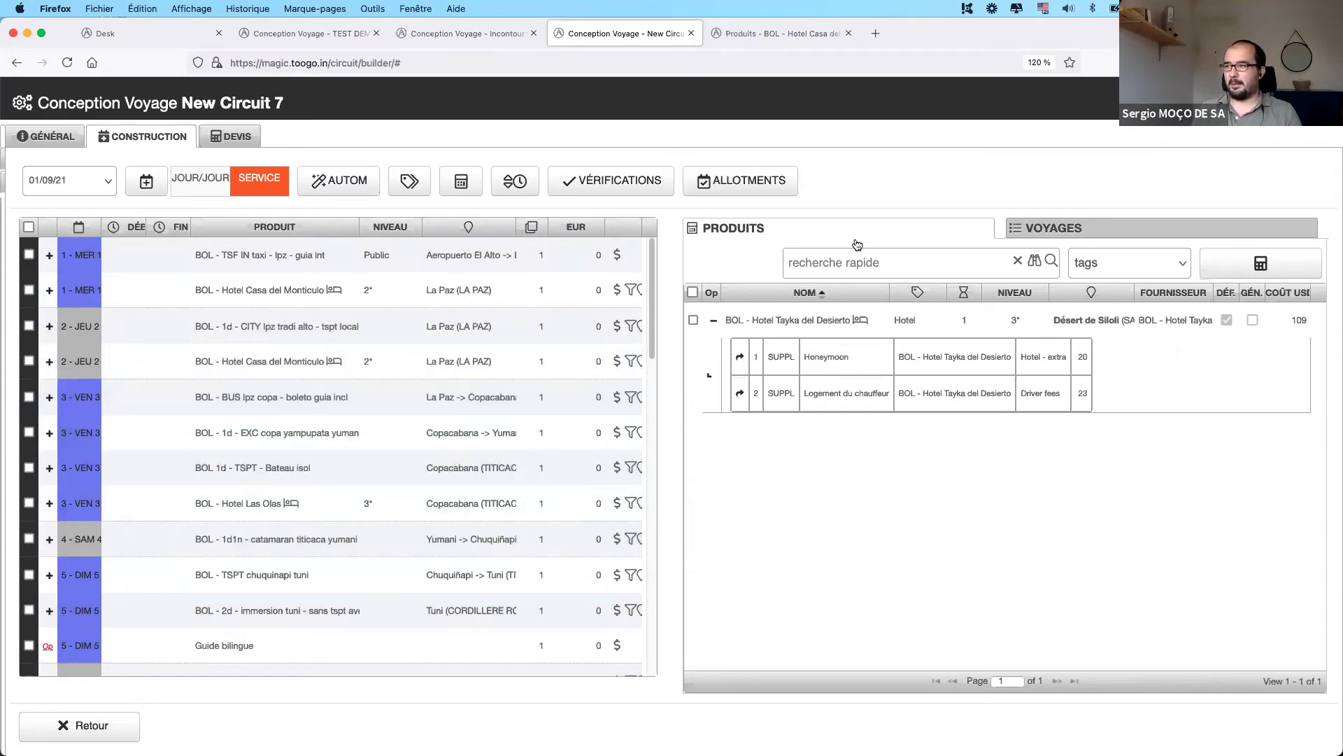
# - Clear the product search filter and view the available product tags without choosing one
pyautogui.click(1017, 260)
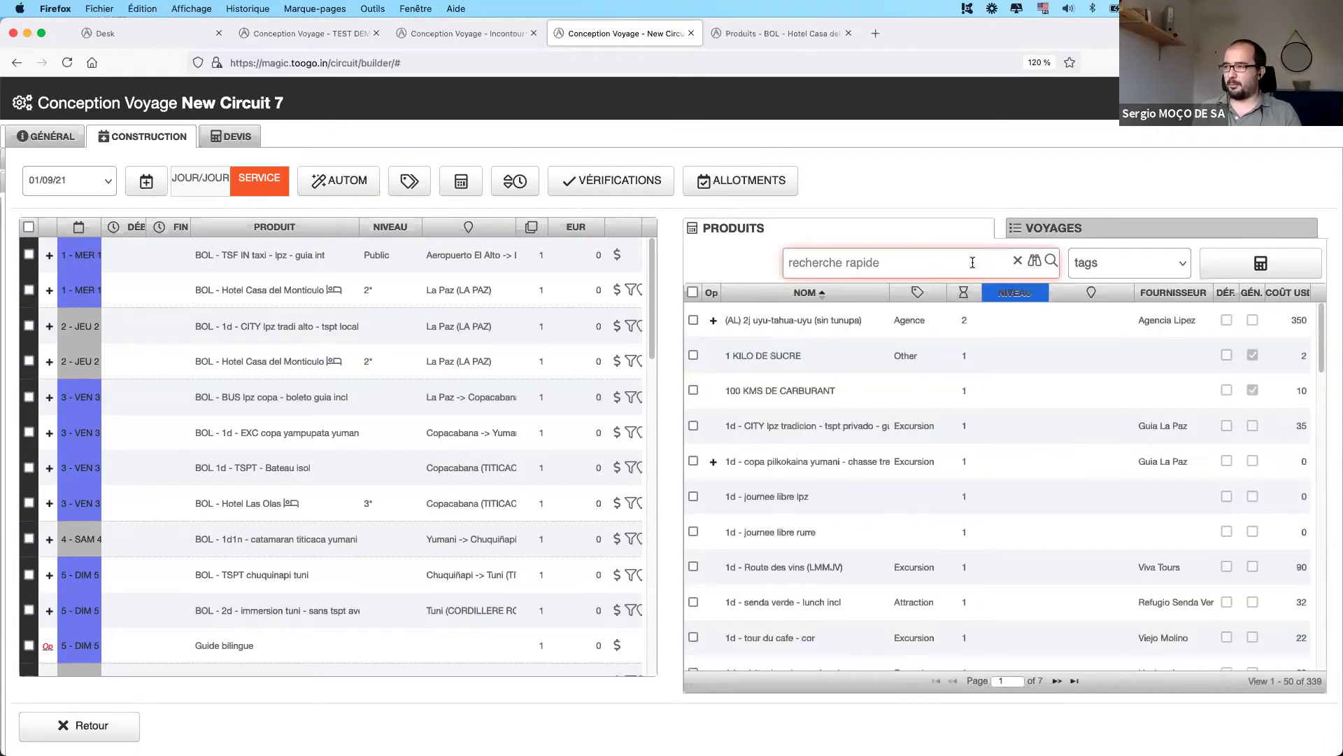
pyautogui.click(972, 263)
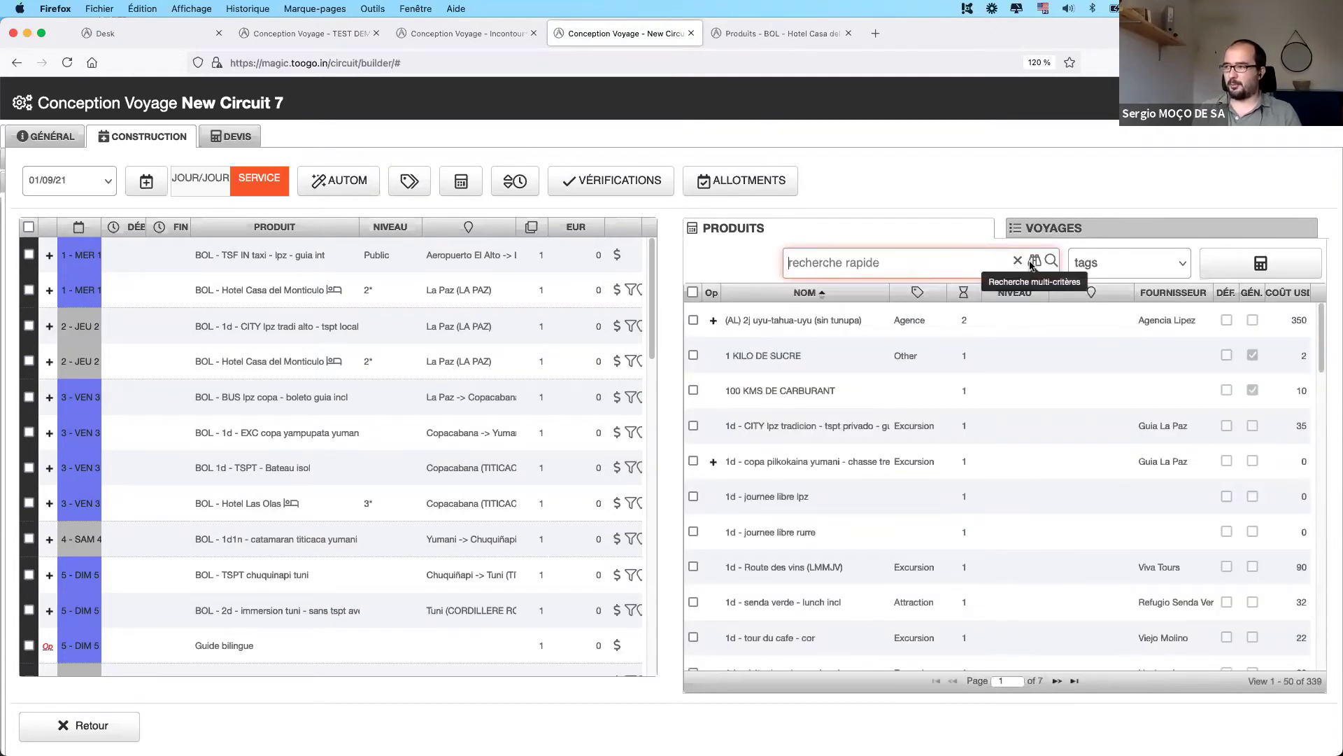
pyautogui.click(1124, 260)
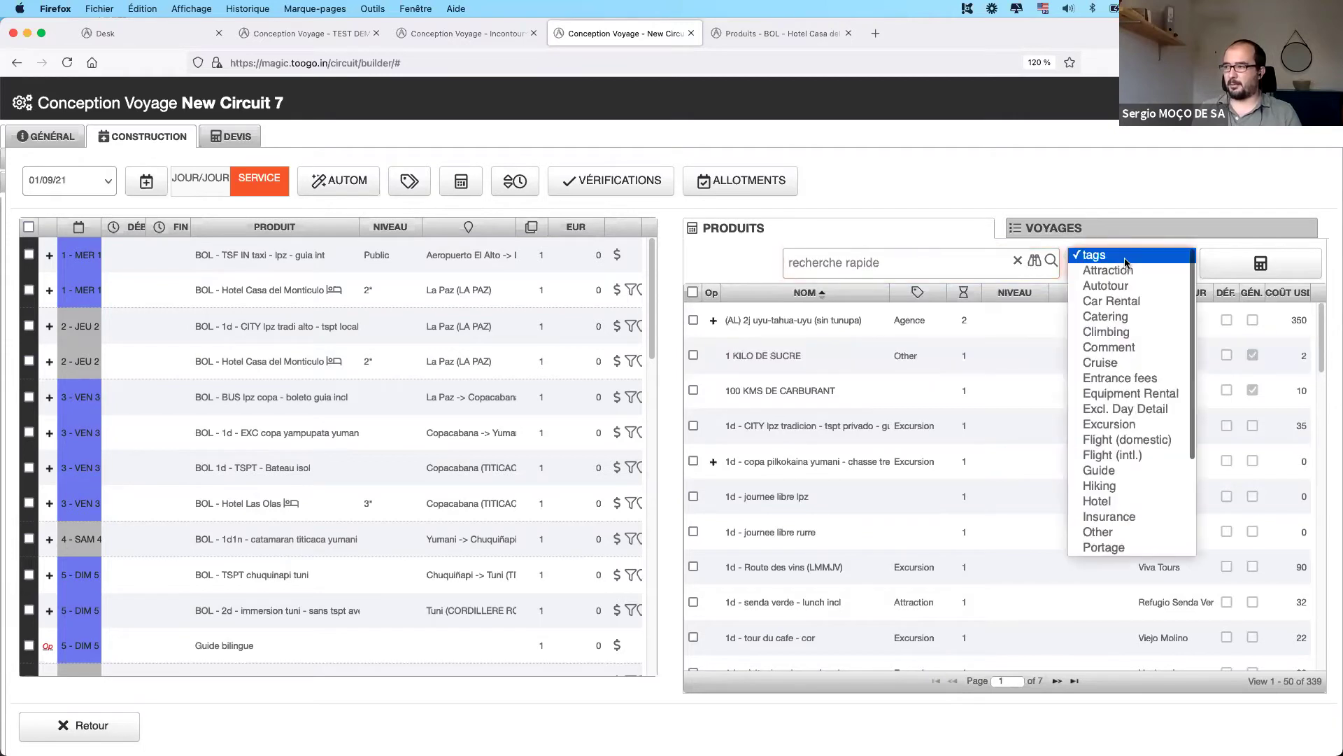
pyautogui.click(1118, 149)
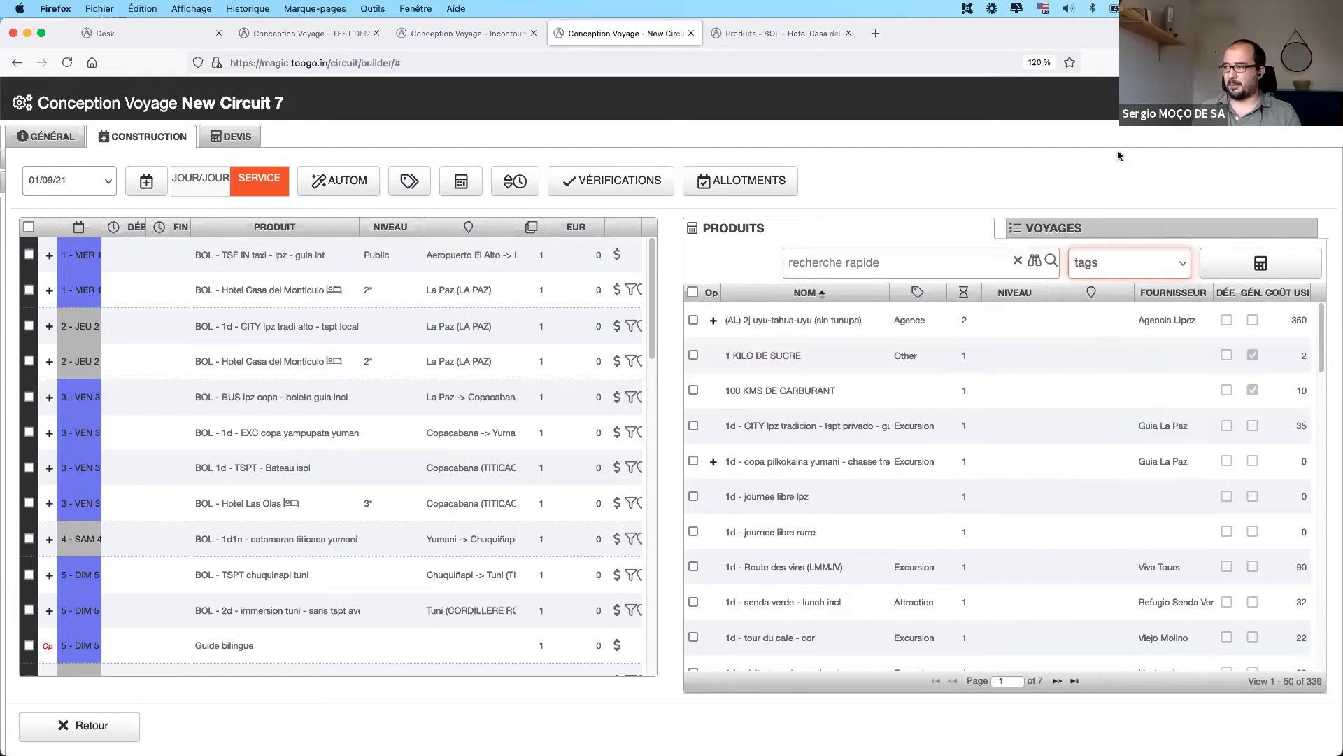
# - Estimate the product list's costs for 2 pax on 01/09/21 in EUR and look through the list
pyautogui.click(1232, 261)
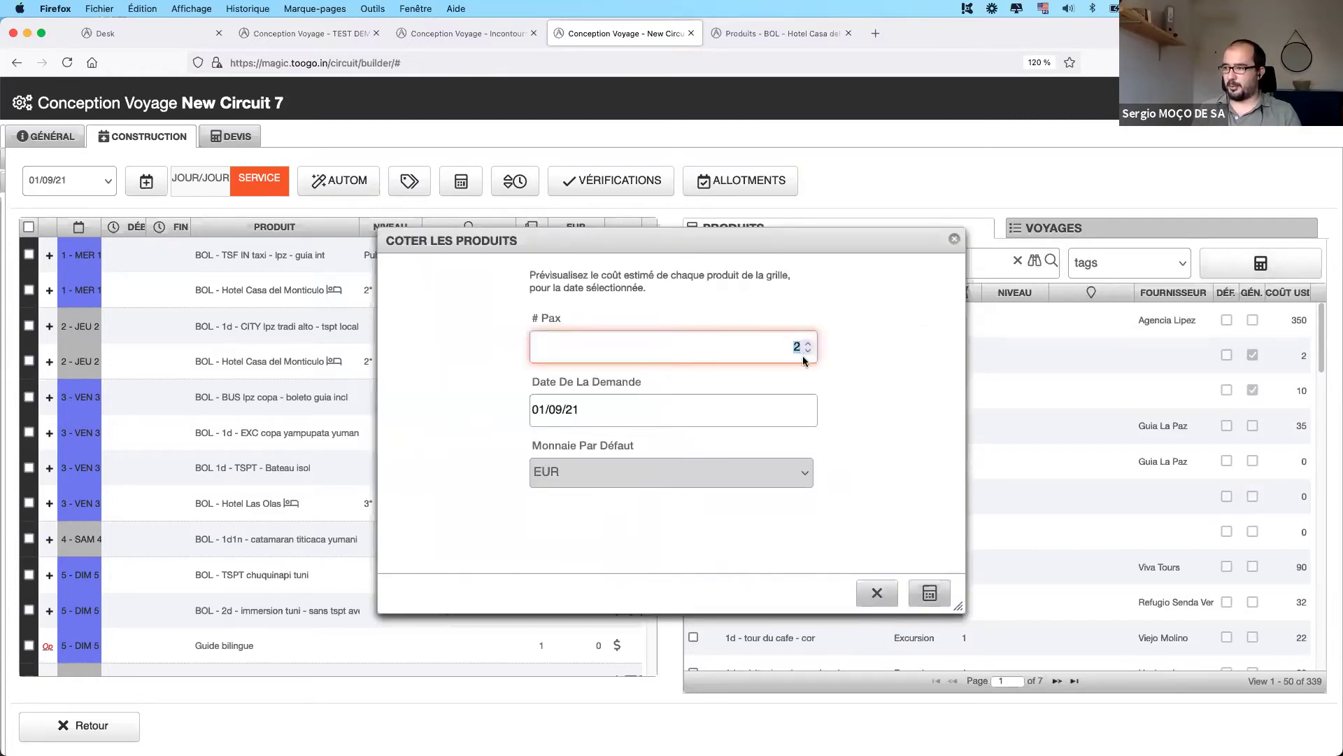
pyautogui.click(944, 598)
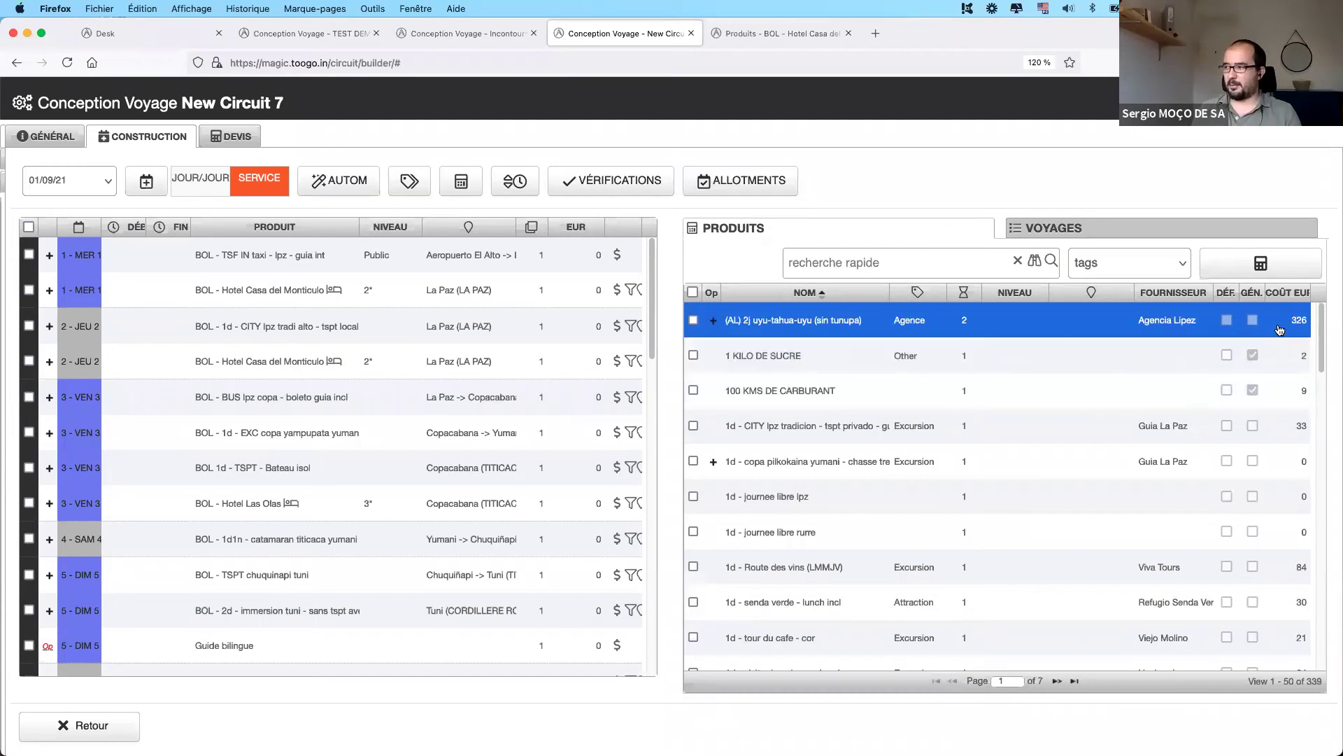
pyautogui.scroll(-5, 1272, 394)
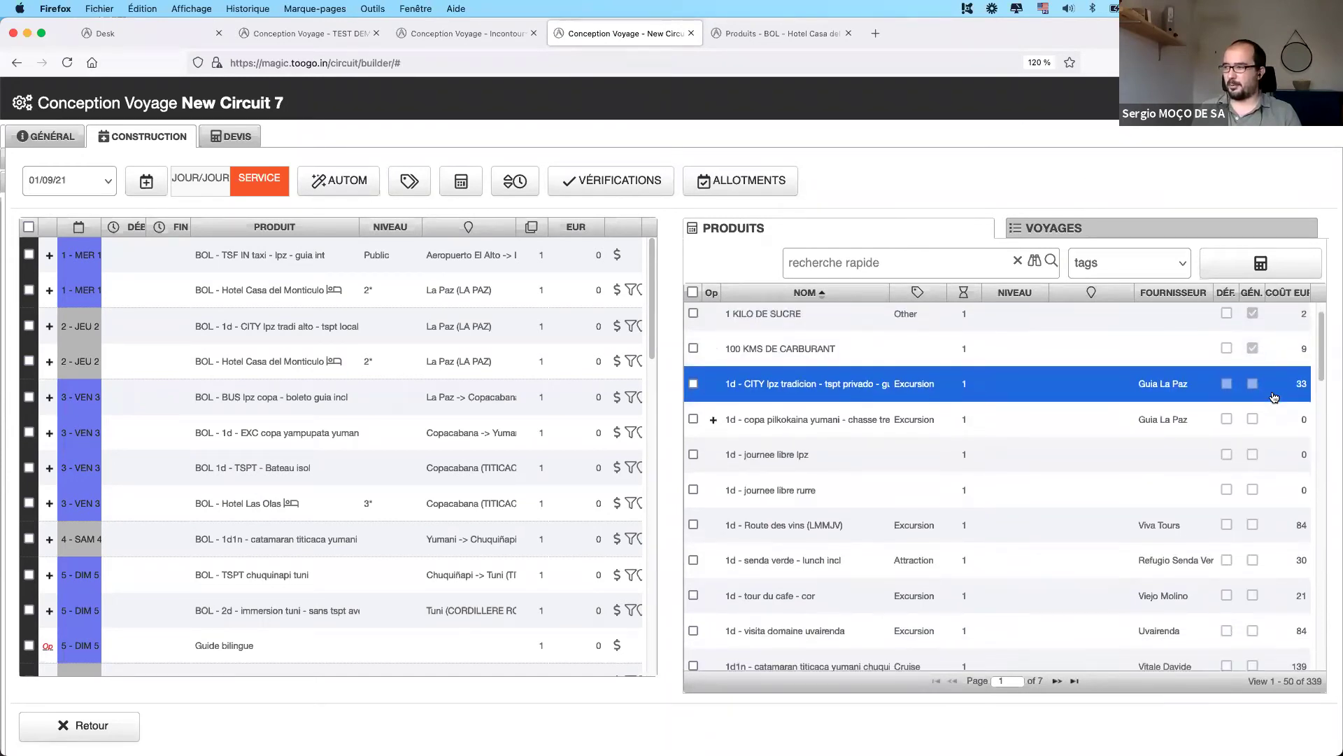
pyautogui.scroll(5, 1287, 378)
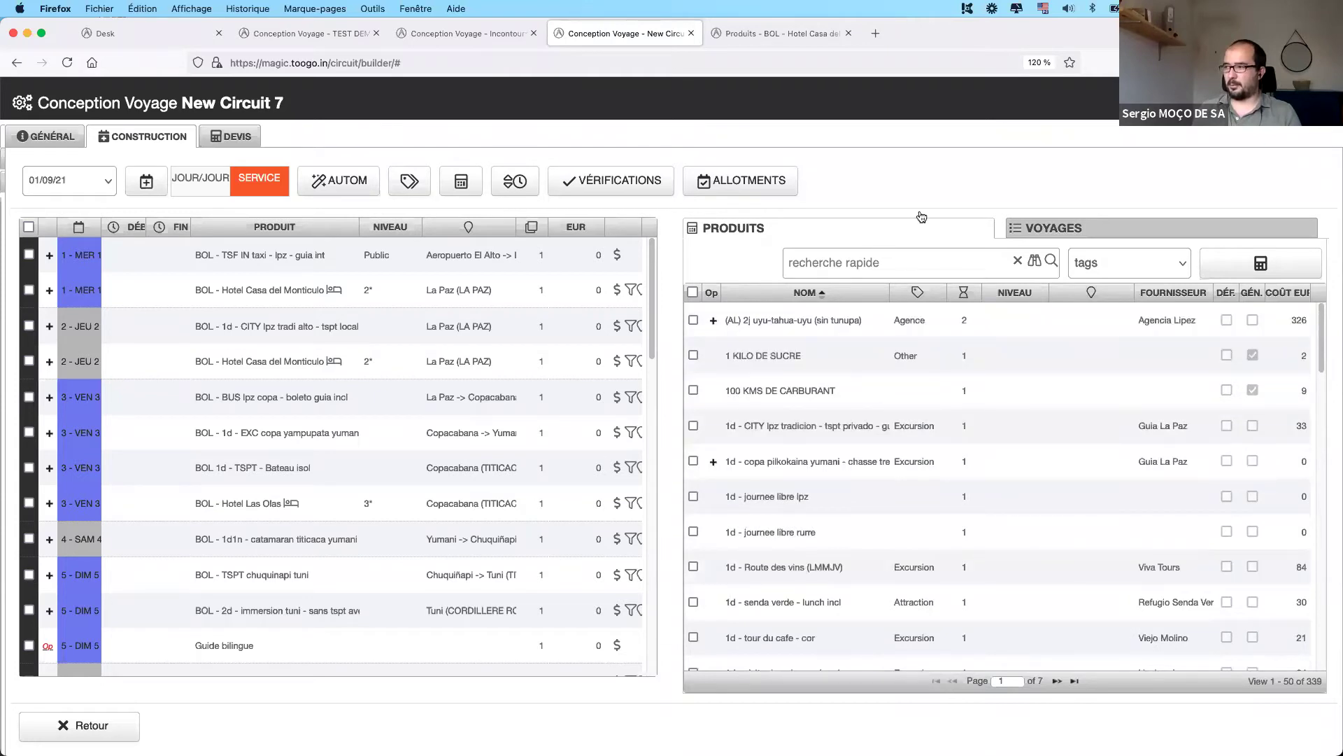
# - View the list of trip modules and return to the product list
pyautogui.click(1056, 235)
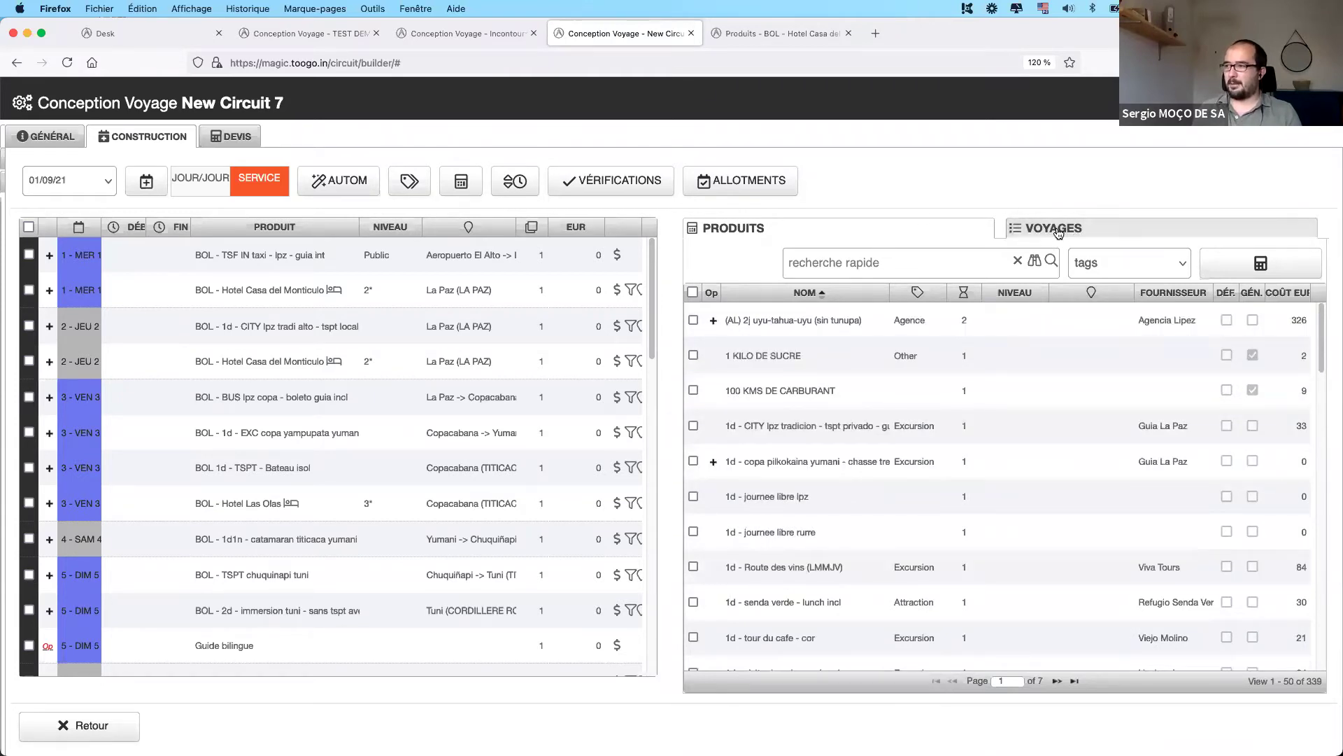
pyautogui.click(798, 228)
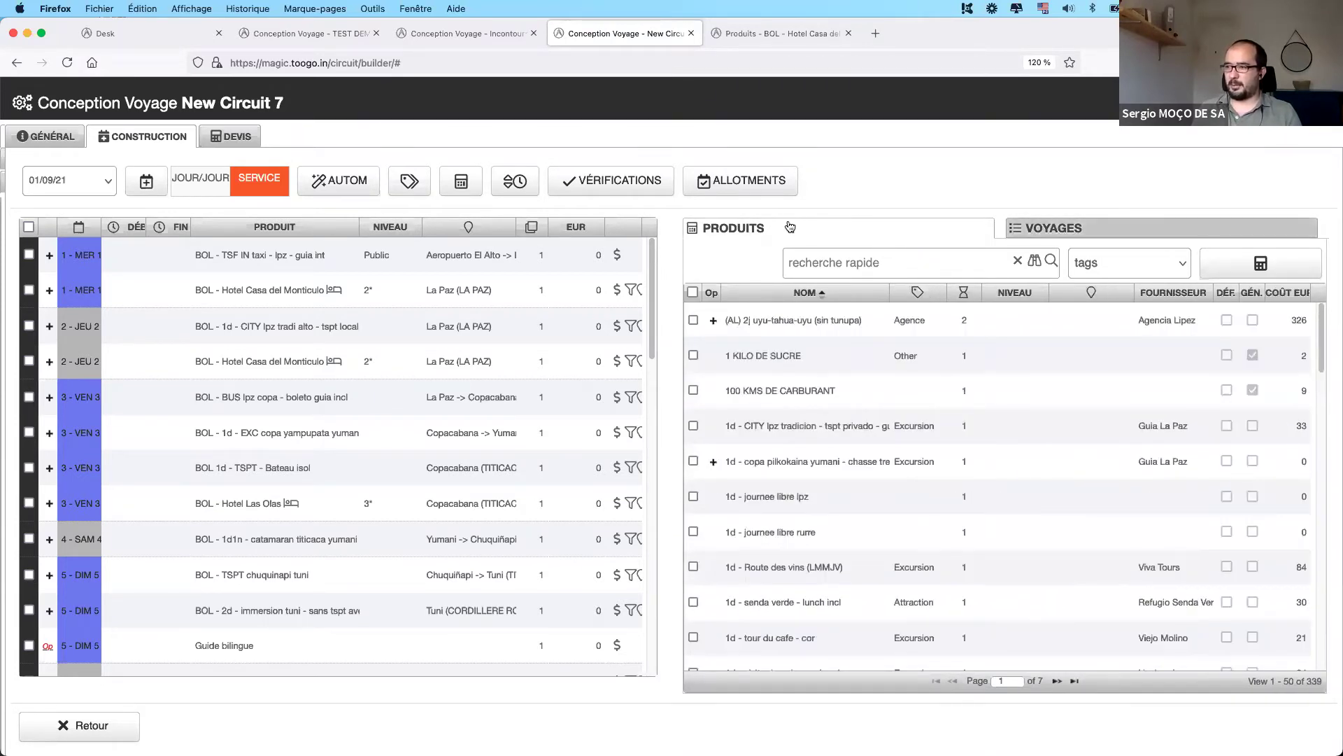
pyautogui.click(1054, 231)
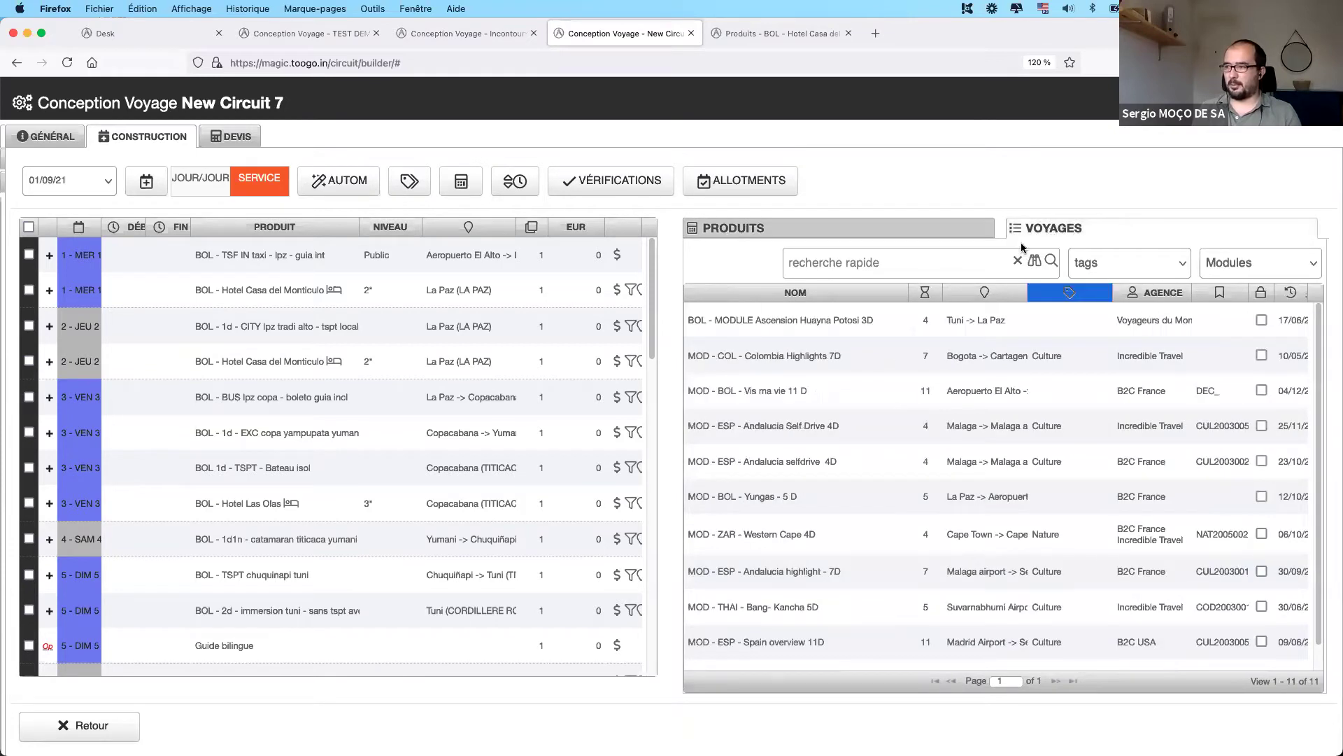
pyautogui.click(922, 263)
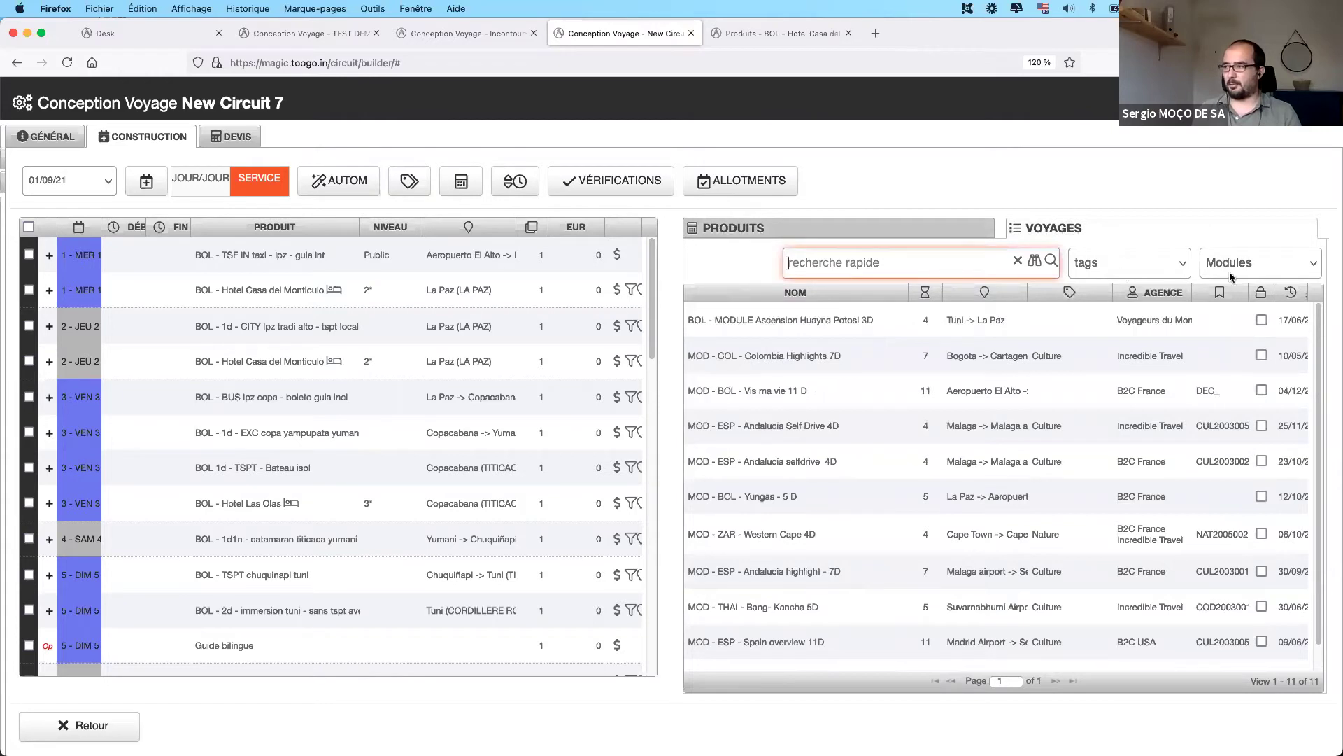
pyautogui.click(874, 229)
pyautogui.click(818, 347)
pyautogui.scroll(-1, 818, 347)
pyautogui.scroll(1, 797, 329)
# - Start inserting the product (AL) 2j uyu-tahua-uyu (sin tunupa) on day 20, view the programme choices, and cancel
pyautogui.click(789, 322)
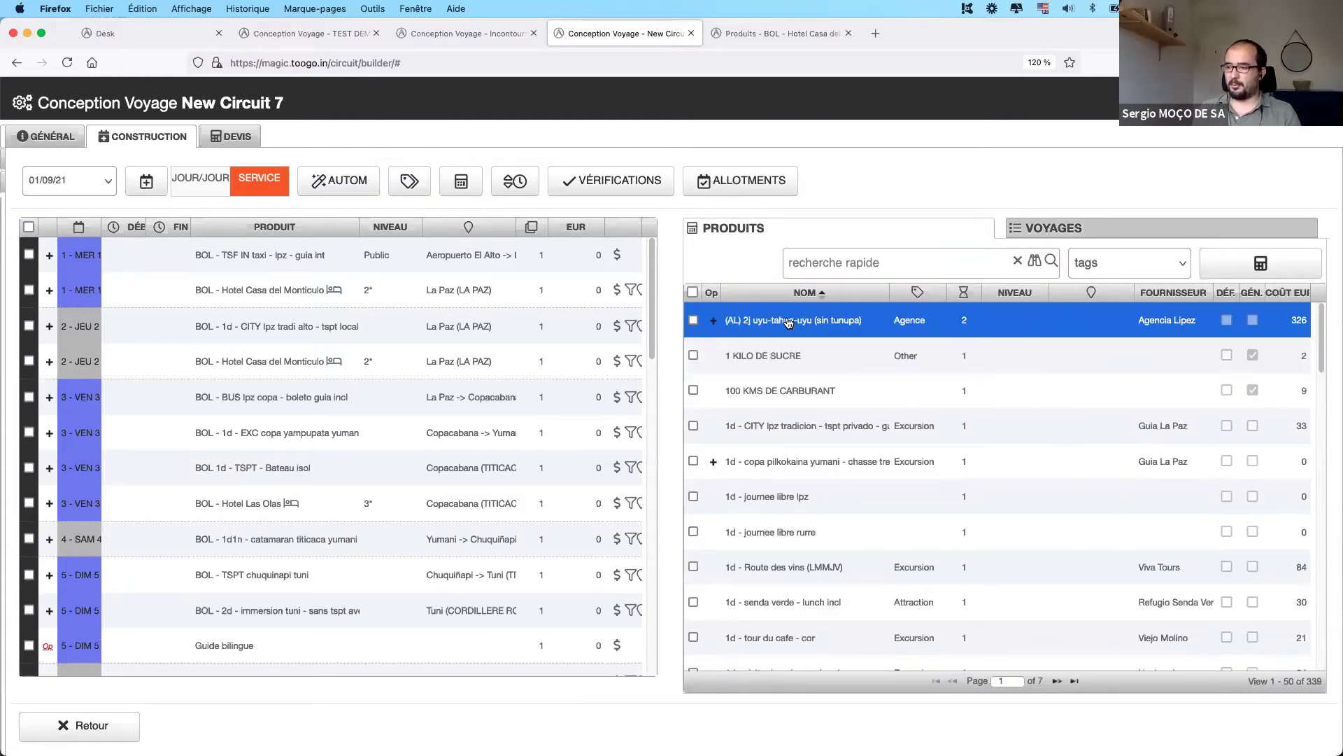
pyautogui.rightClick(790, 323)
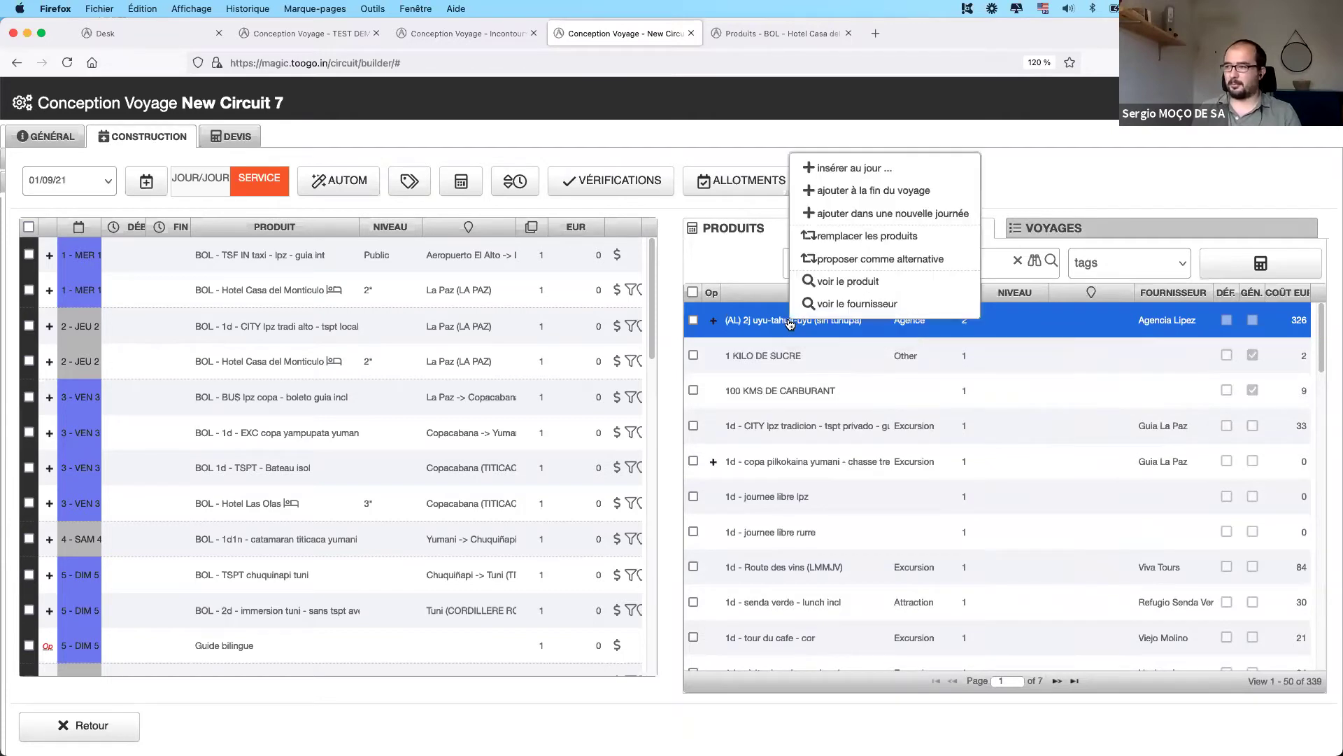
pyautogui.click(874, 169)
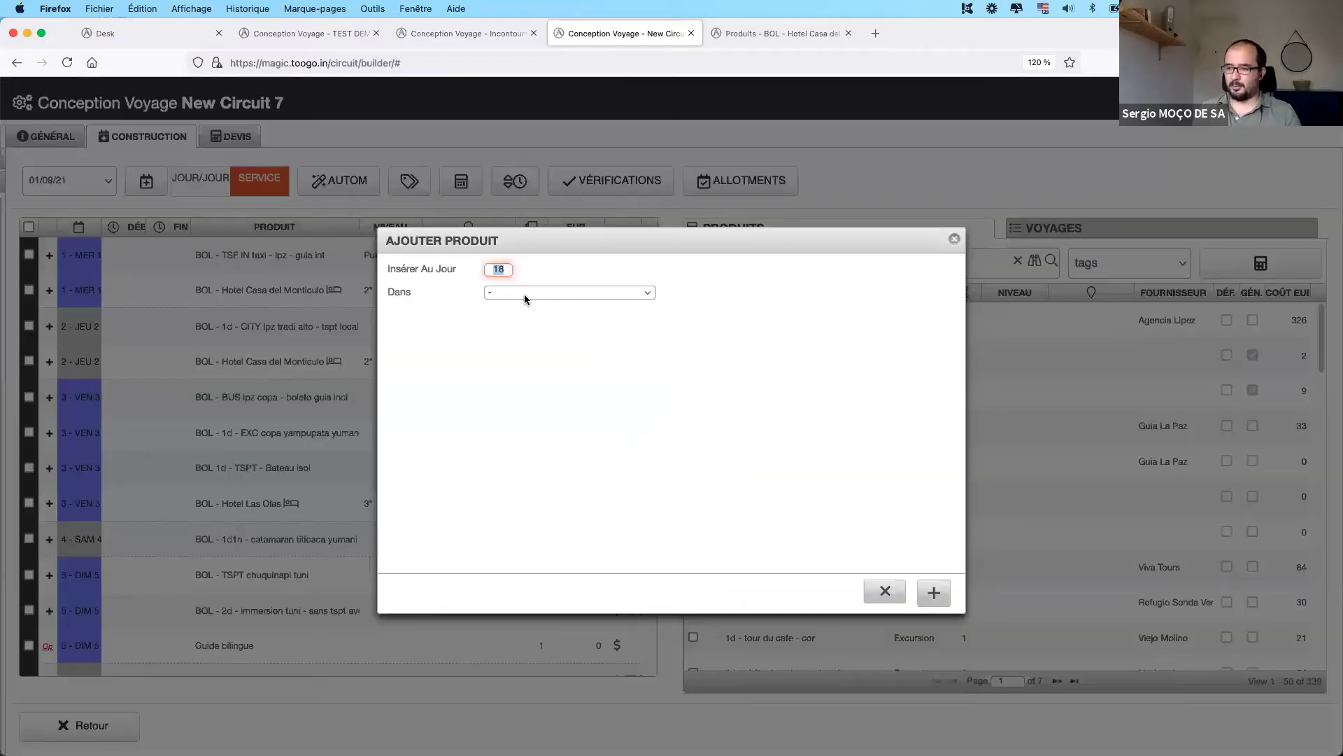
pyautogui.write('20')
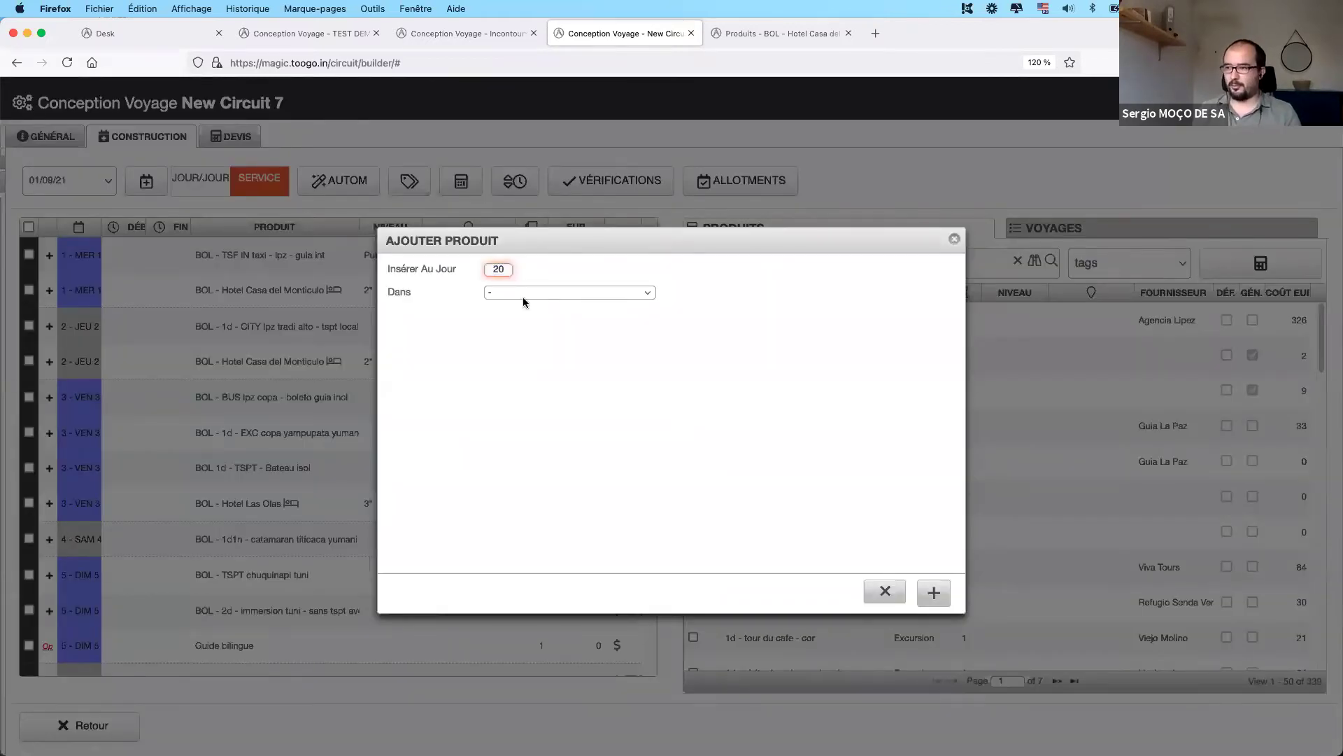
pyautogui.click(522, 296)
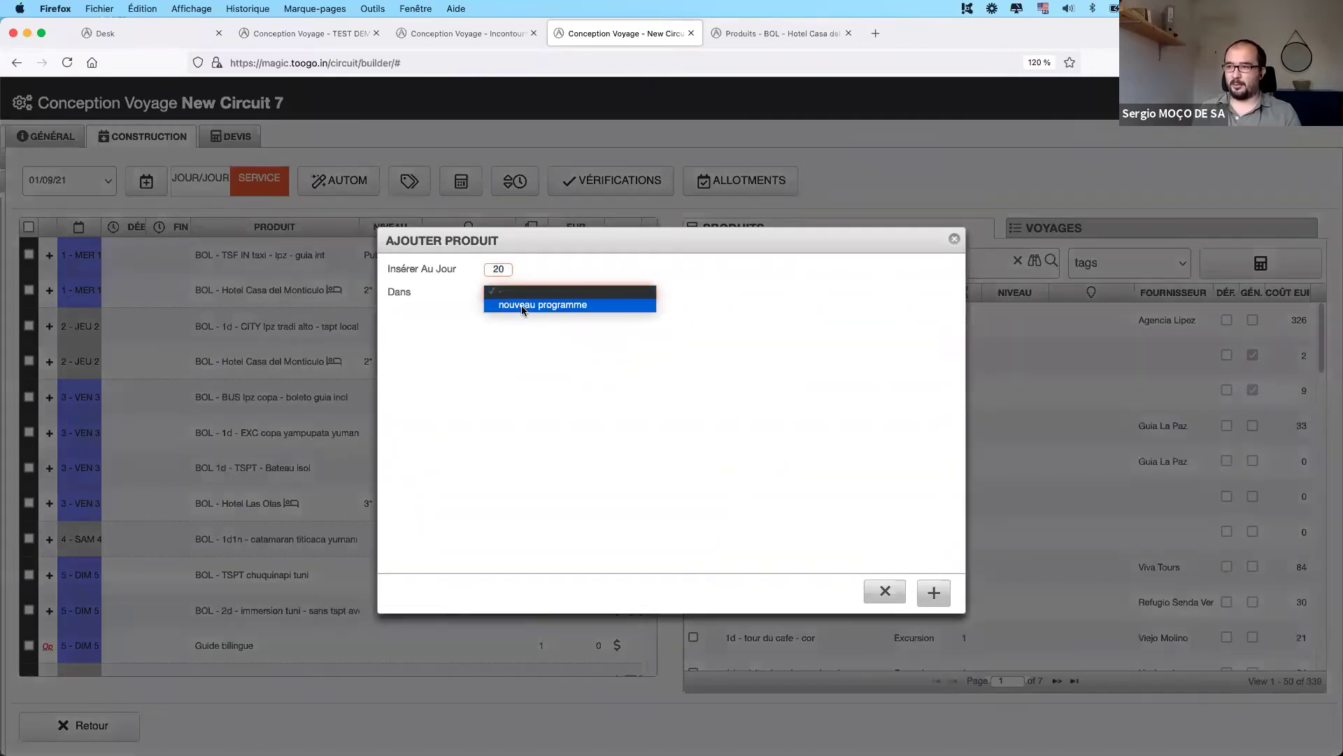
pyautogui.click(880, 596)
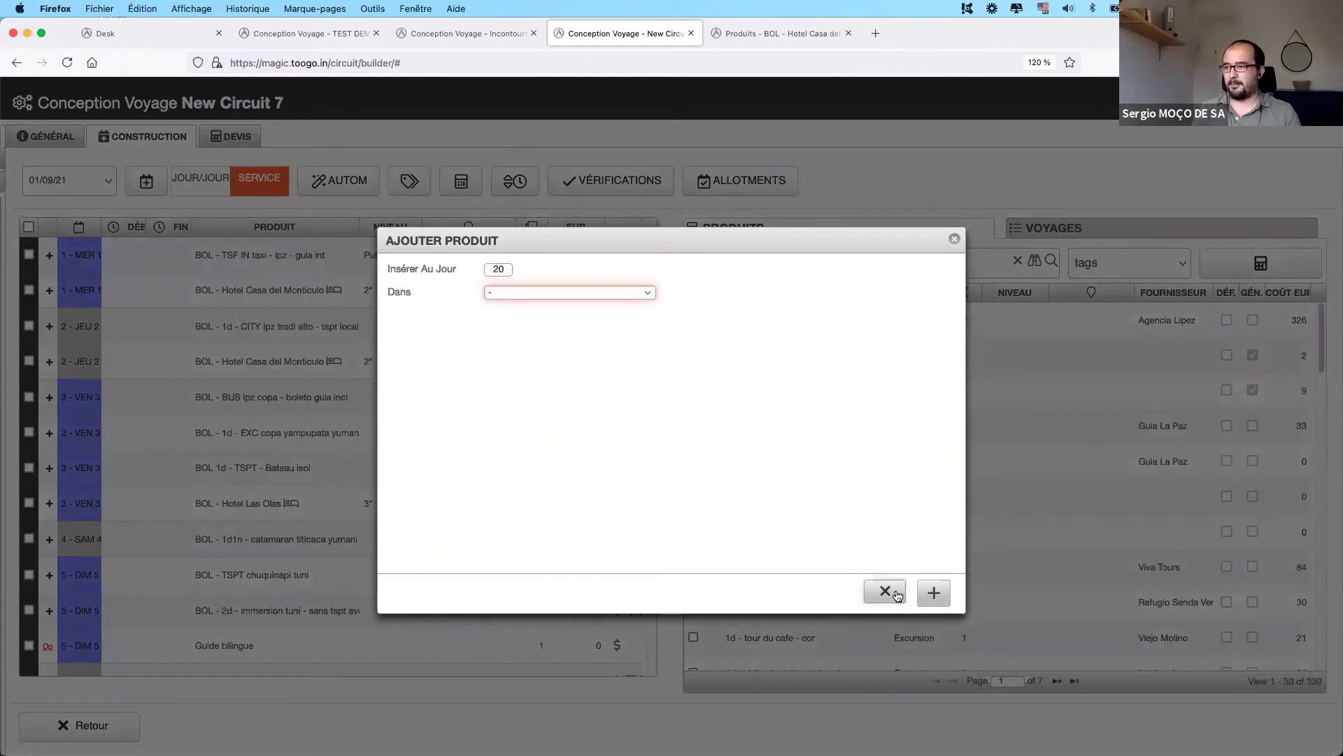
pyautogui.rightClick(839, 336)
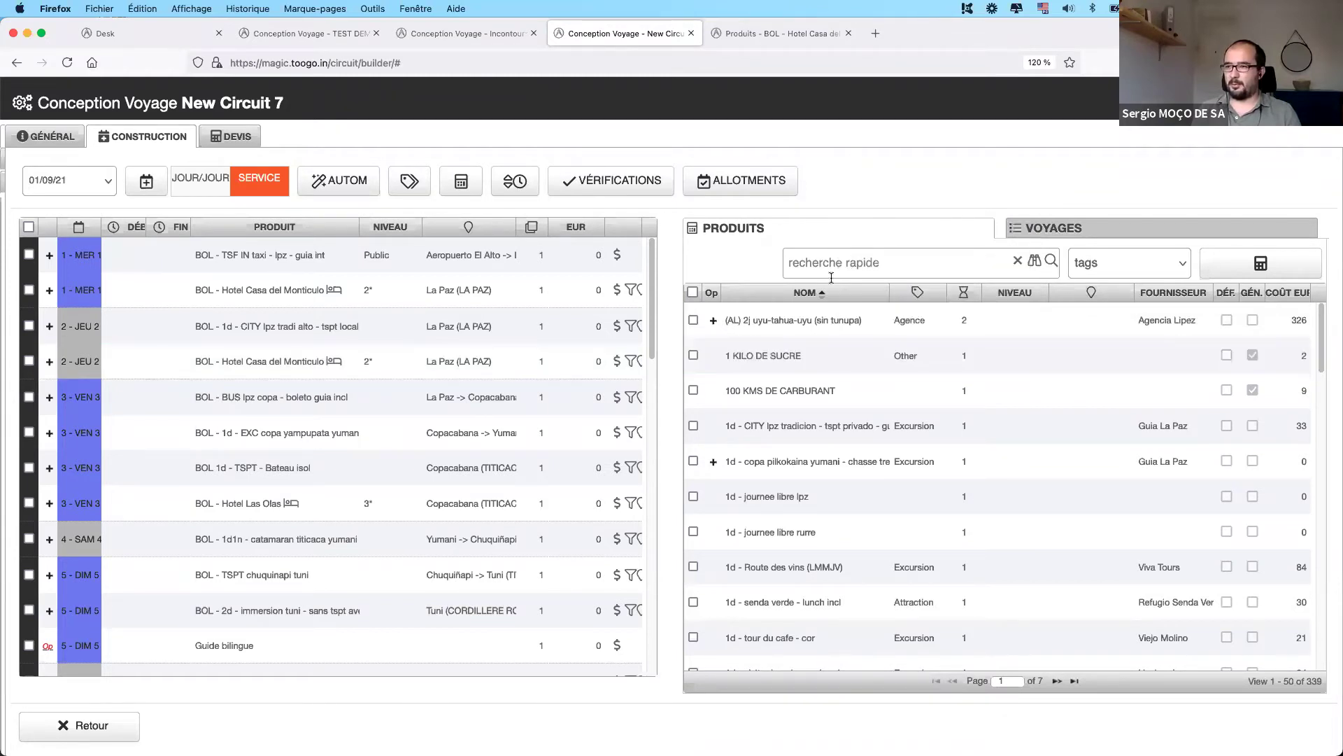
# - Search the product list for "bol - la paz"
pyautogui.click(881, 264)
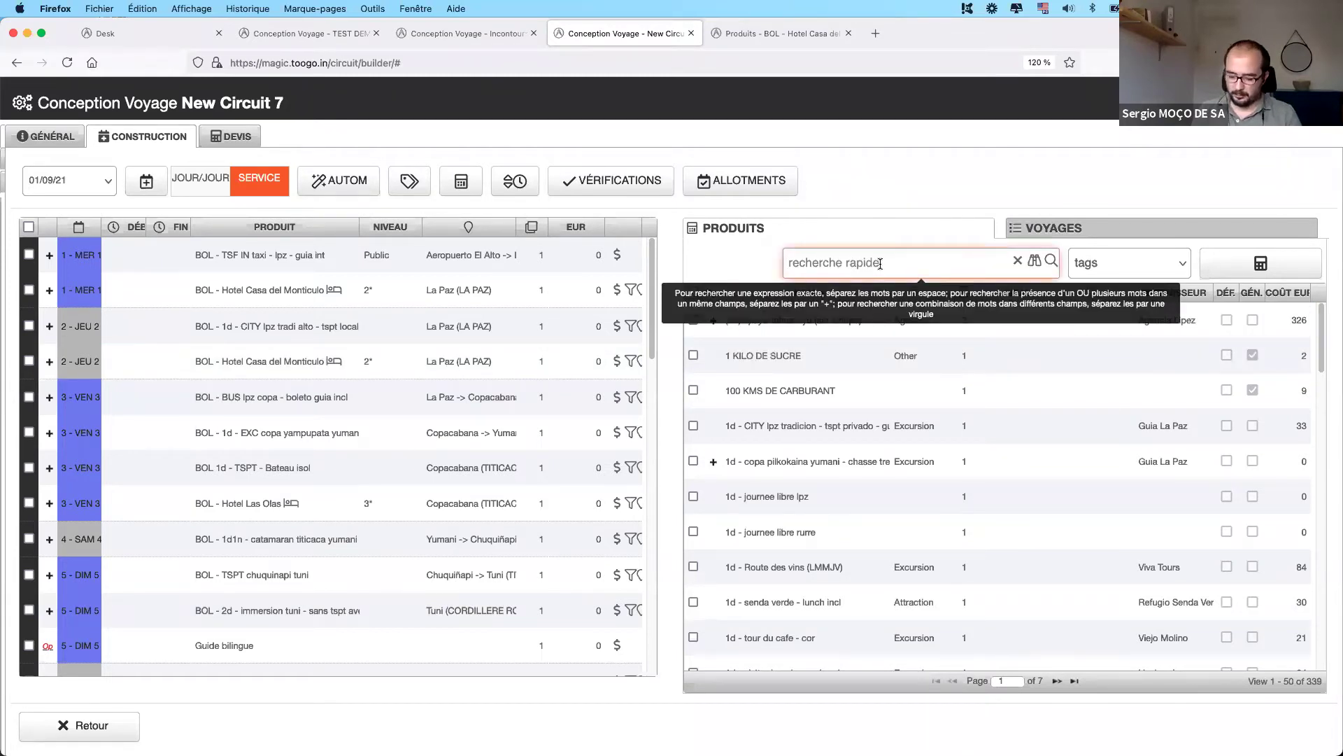
pyautogui.write('bol')
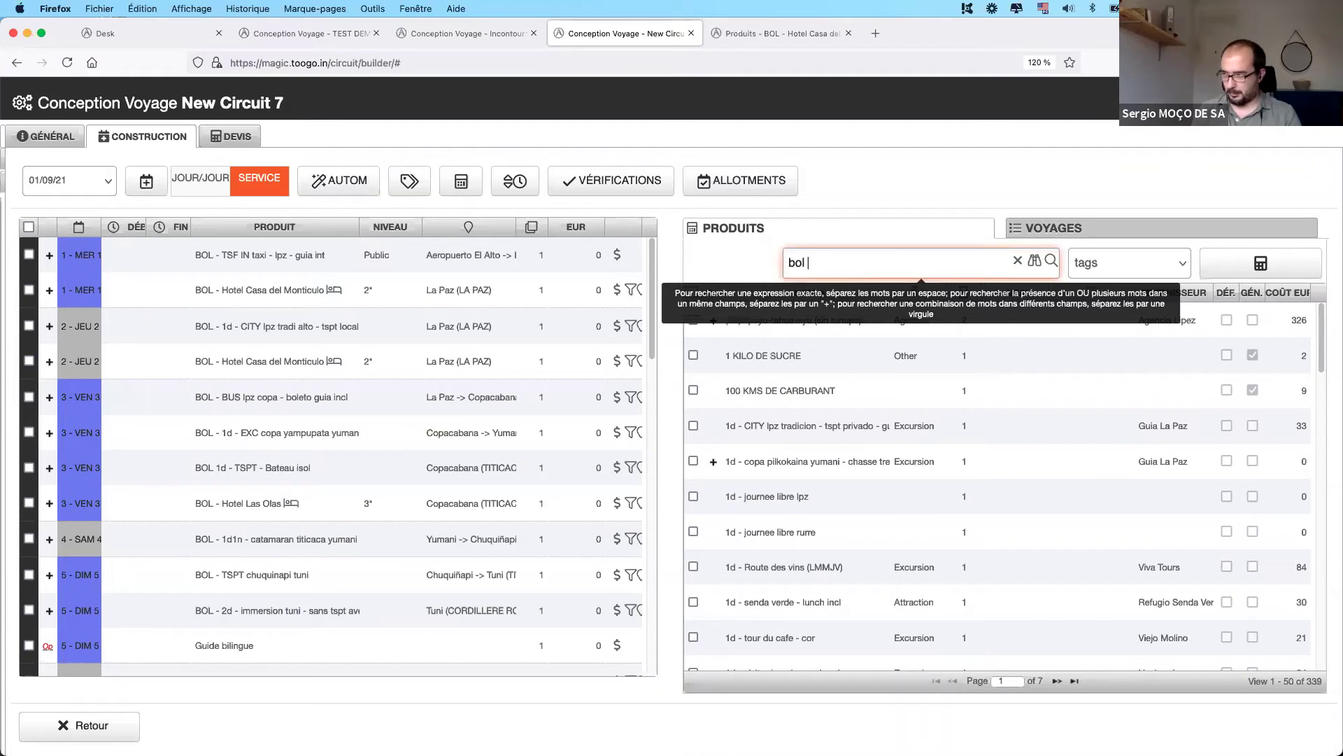
pyautogui.write(' - ')
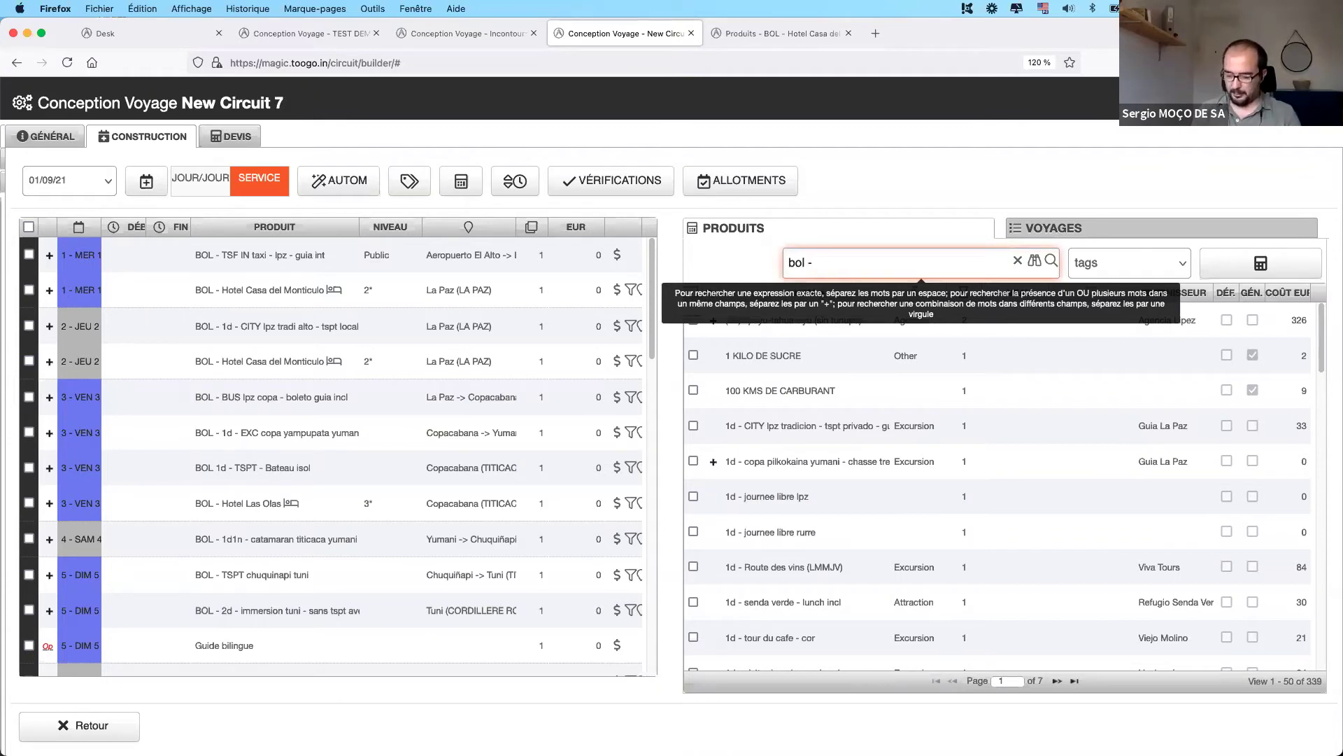
pyautogui.write('la paz')
pyautogui.press('Return')
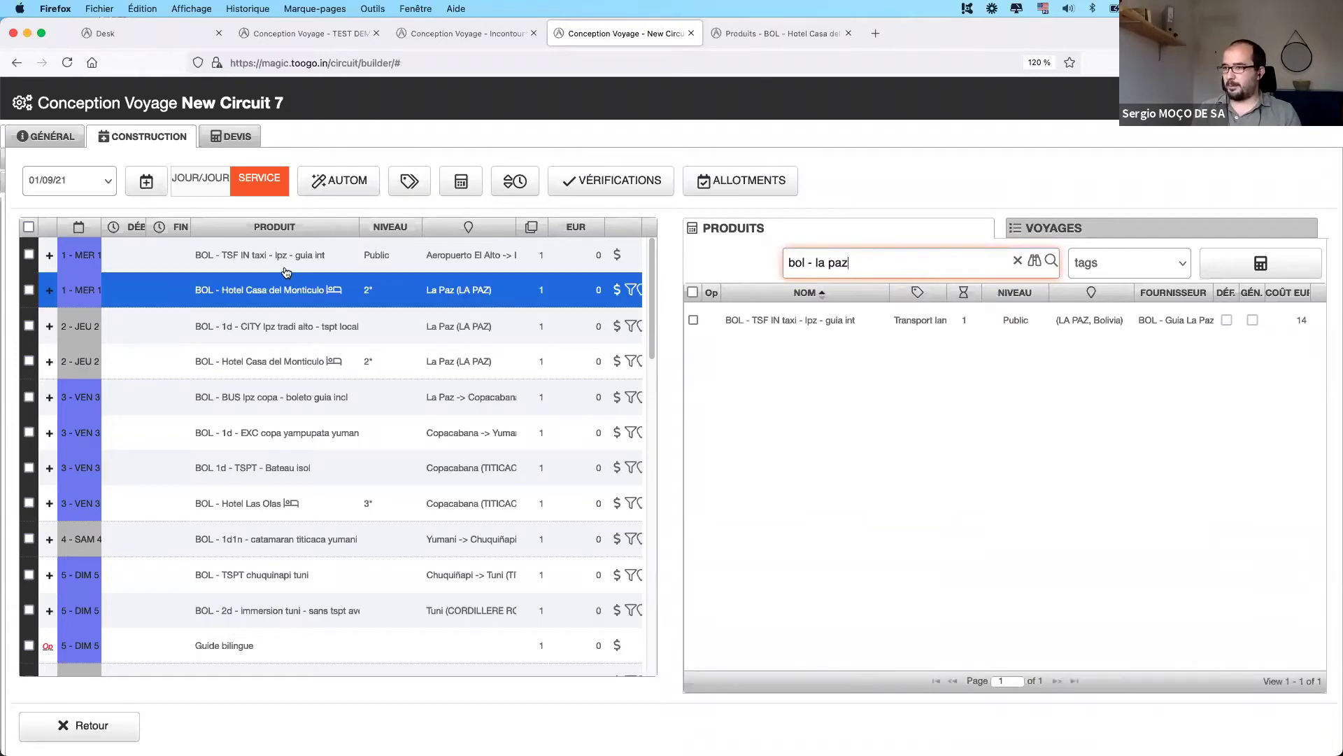
# - Replace the day 1 airport transfer service with the product BOL - TSF IN taxi - lpz - guia int
pyautogui.click(30, 256)
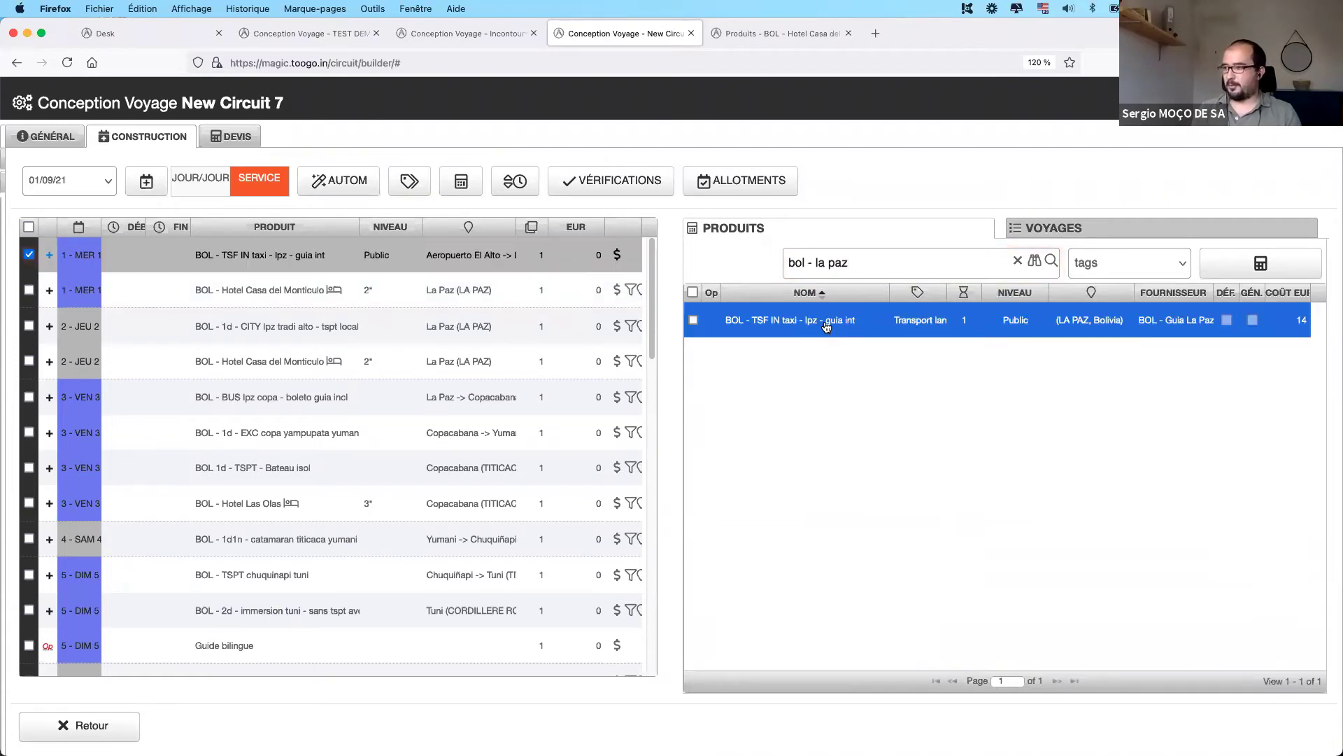
pyautogui.click(827, 327)
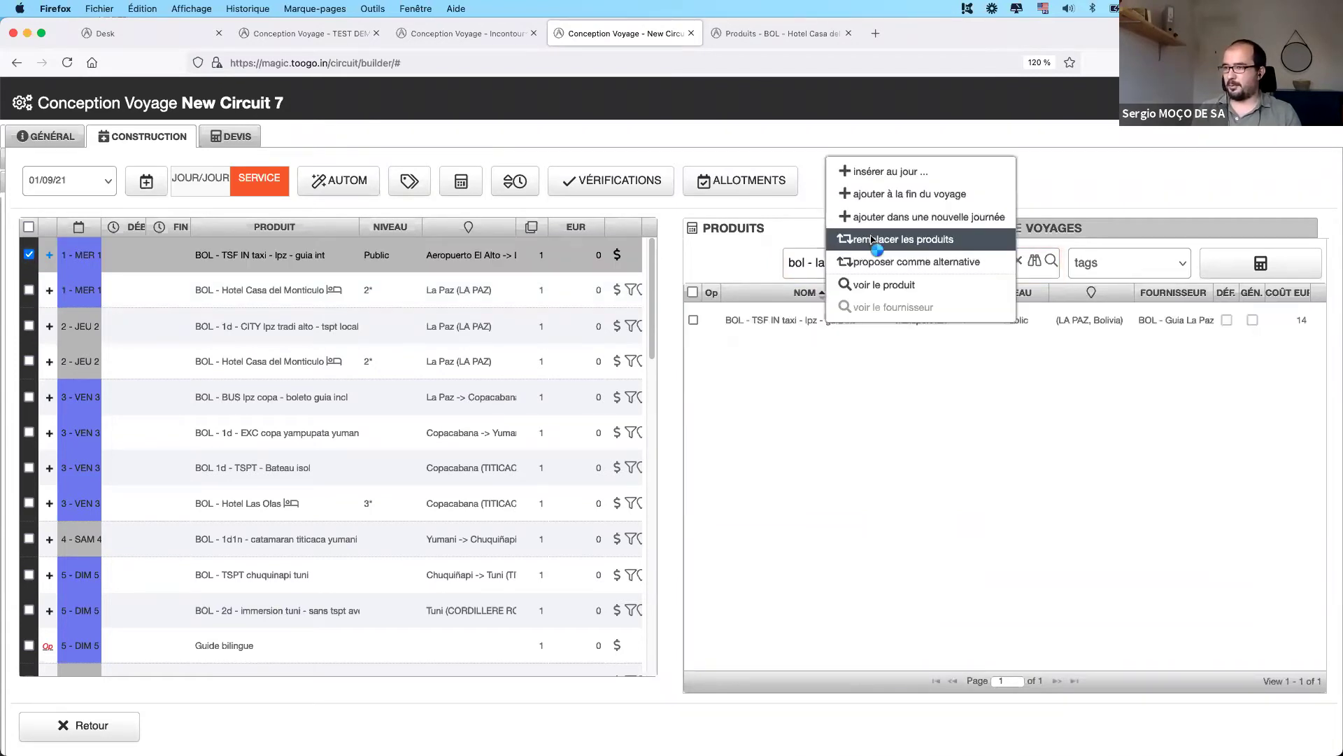
pyautogui.click(872, 239)
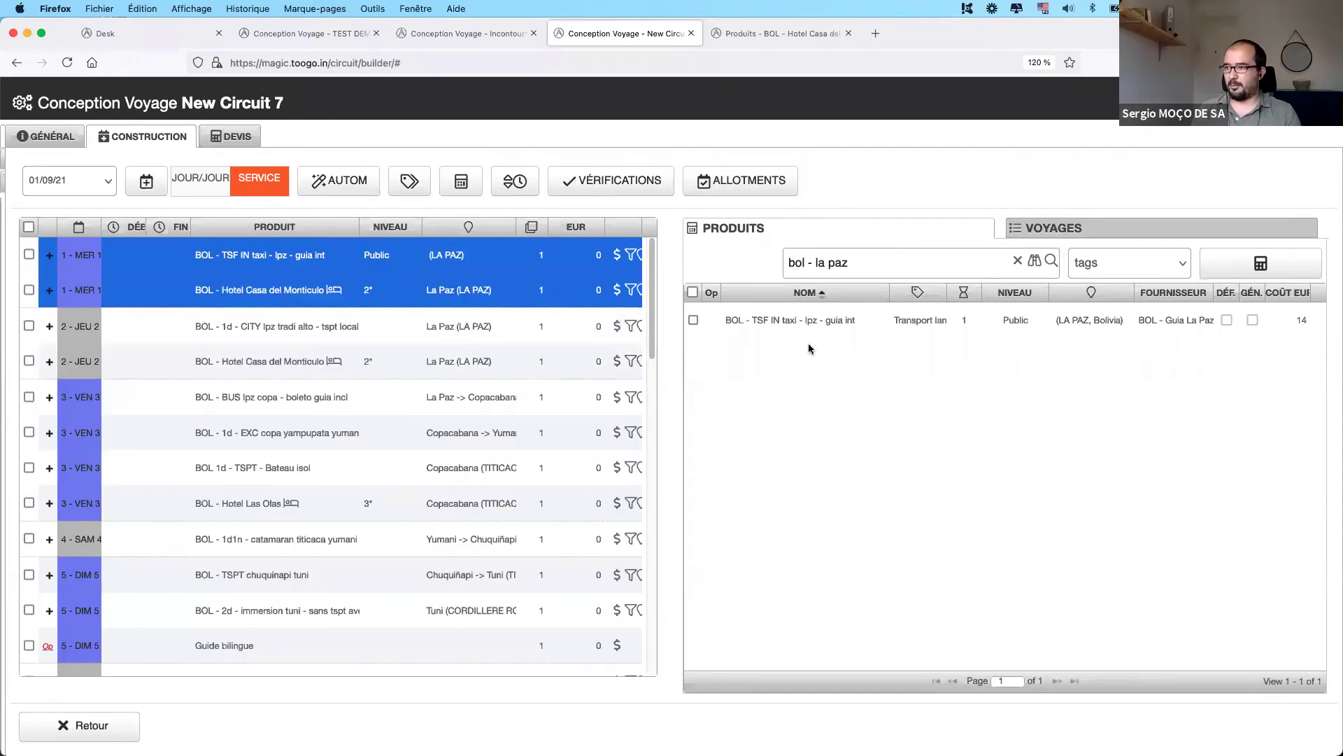
# - View the option of proposing BOL - TSF IN taxi - lpz - guia int as an alternative and dismiss it
pyautogui.click(814, 323)
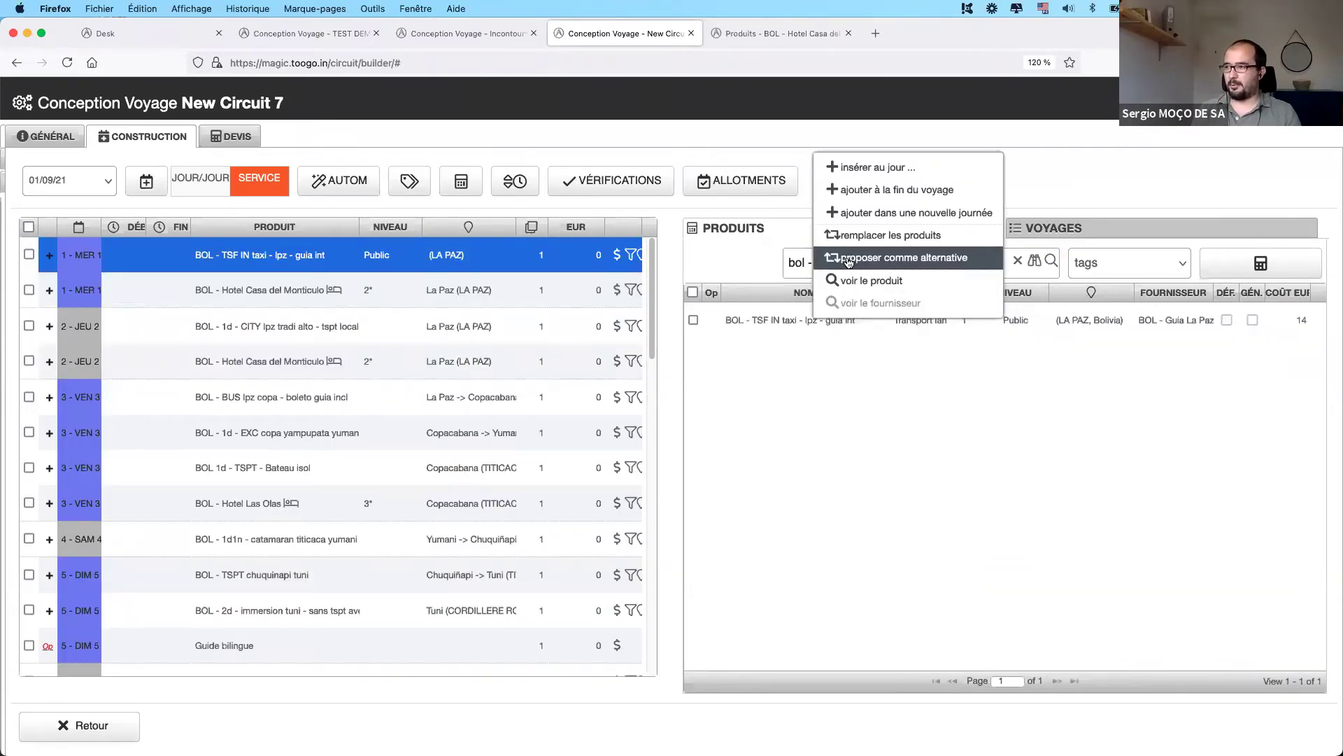
pyautogui.click(856, 397)
pyautogui.scroll(-3, 317, 352)
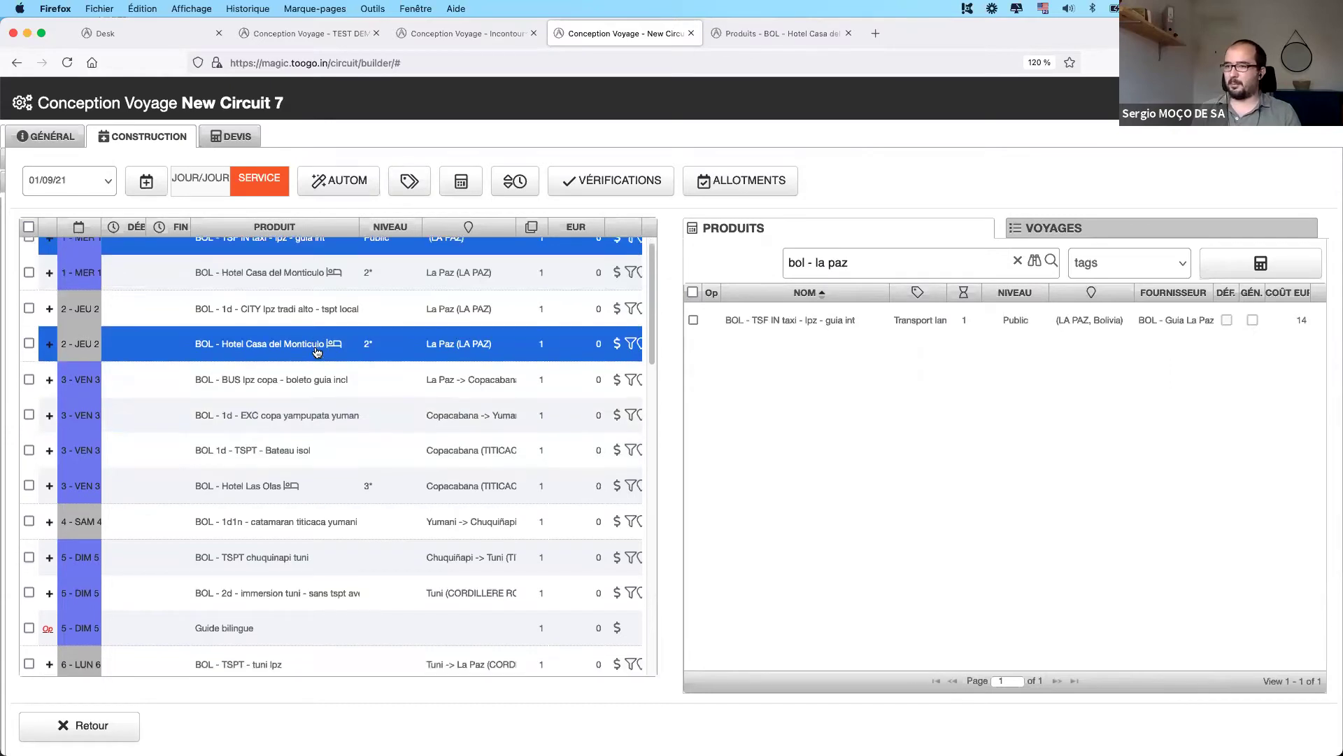
pyautogui.click(28, 227)
pyautogui.click(29, 227)
pyautogui.scroll(-1, 420, 413)
# - Search the product list for "copacabana" and locate the day 3 Hotel Las Olas in the circuit
pyautogui.tripleClick(925, 259)
pyautogui.write('copaca')
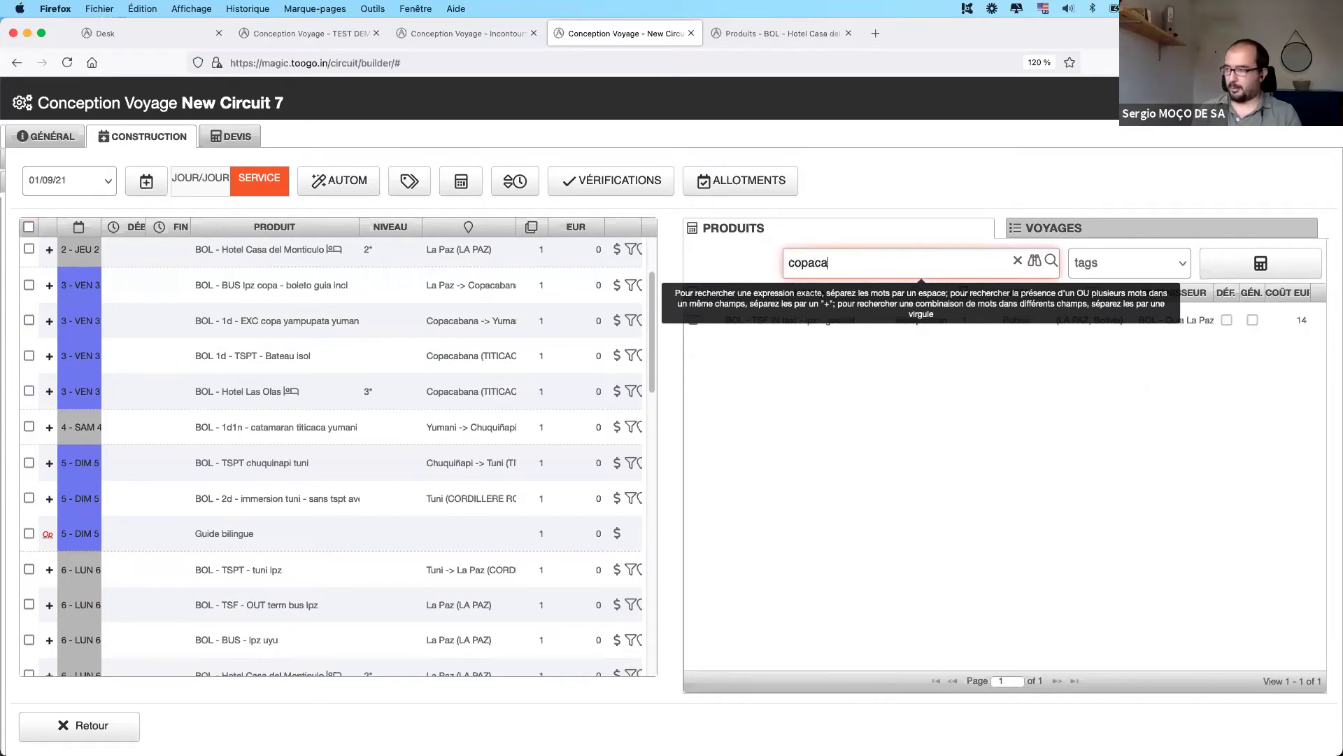
pyautogui.write('bana')
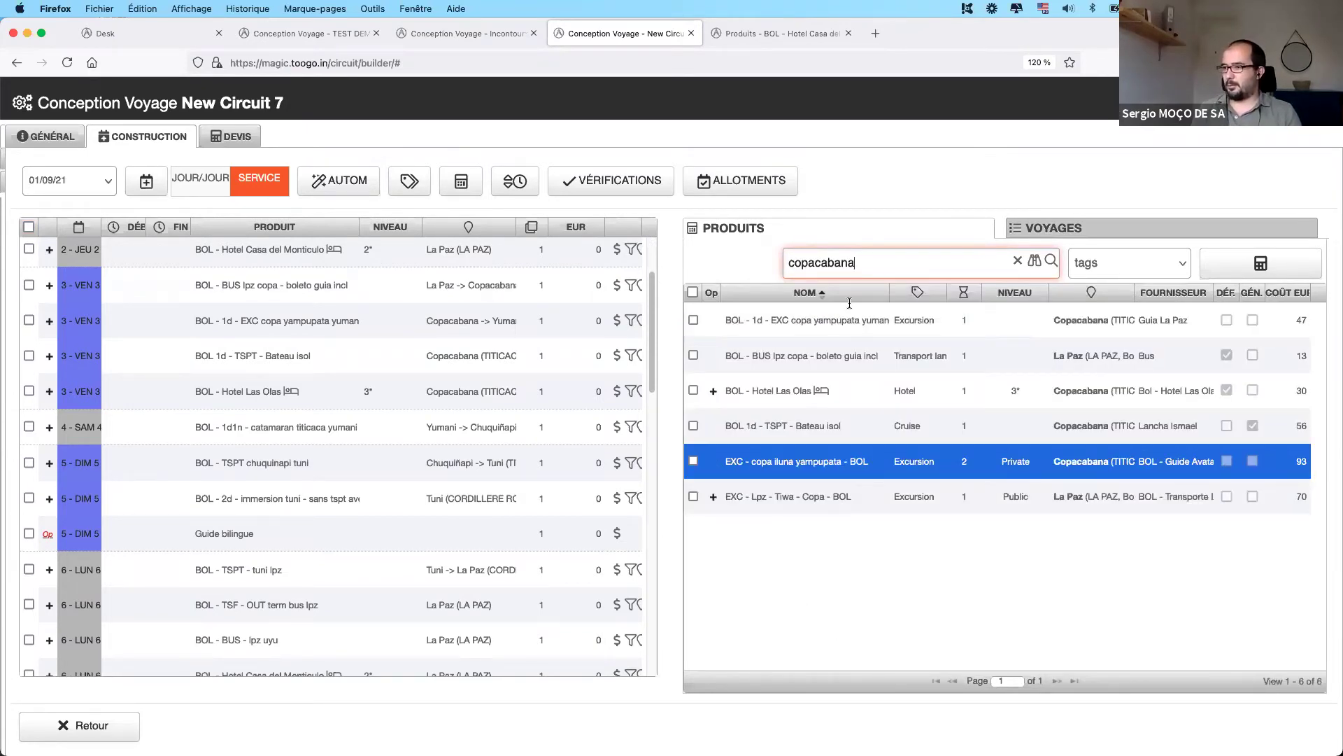
pyautogui.tripleClick(880, 257)
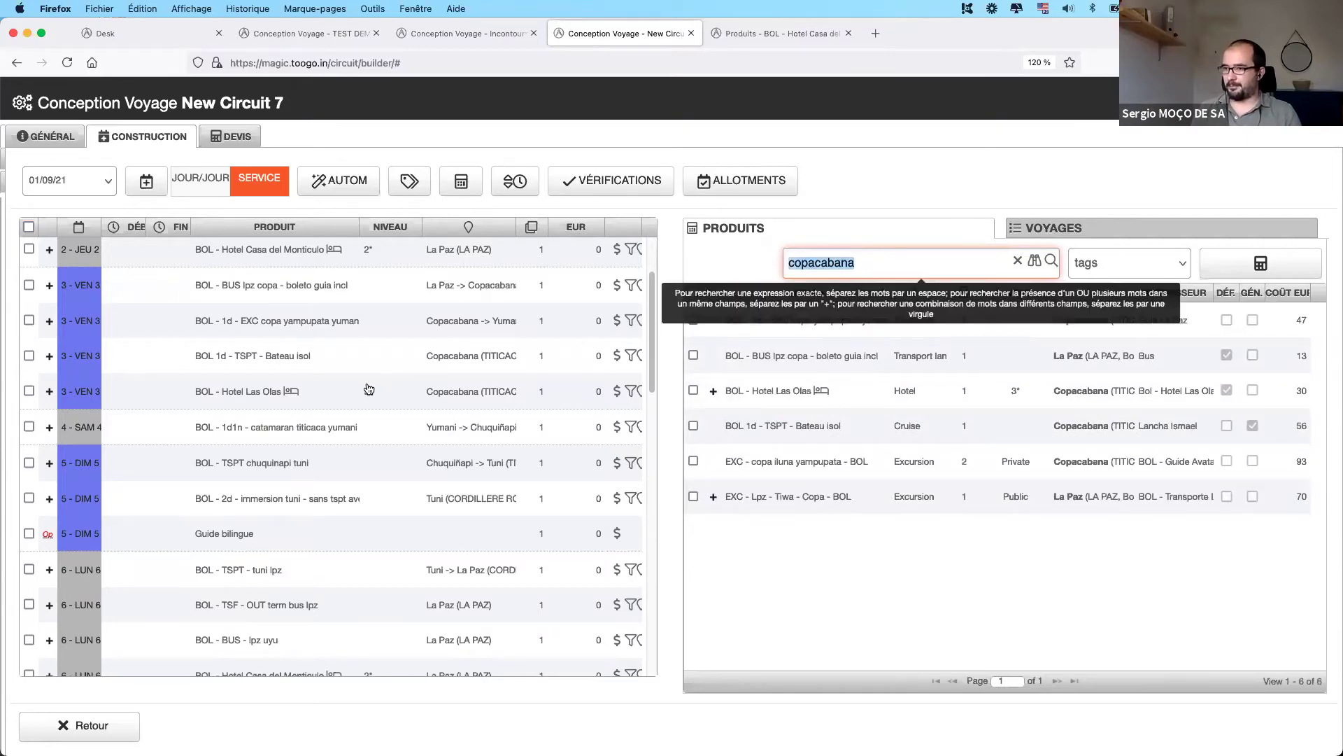
pyautogui.click(369, 389)
pyautogui.scroll(-1, 300, 418)
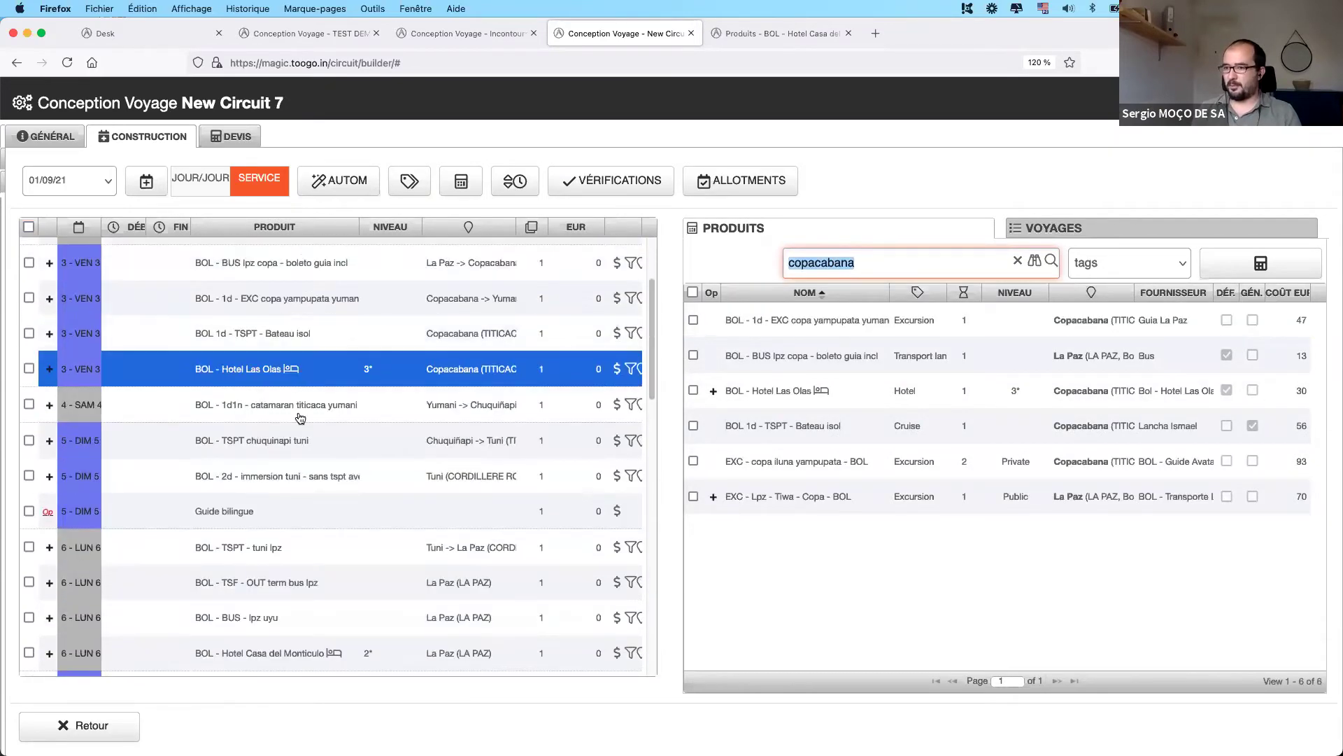
# - Select the day 8 service BOL - Dona Braulia in the circuit
pyautogui.scroll(-5, 300, 418)
pyautogui.click(28, 228)
pyautogui.click(183, 441)
pyautogui.press('Down')
pyautogui.press('Down')
pyautogui.press('Down')
pyautogui.press('Down')
pyautogui.press('Down')
pyautogui.press('Down')
pyautogui.press('Down')
pyautogui.click(123, 438)
pyautogui.click(91, 370)
pyautogui.scroll(1, 42, 360)
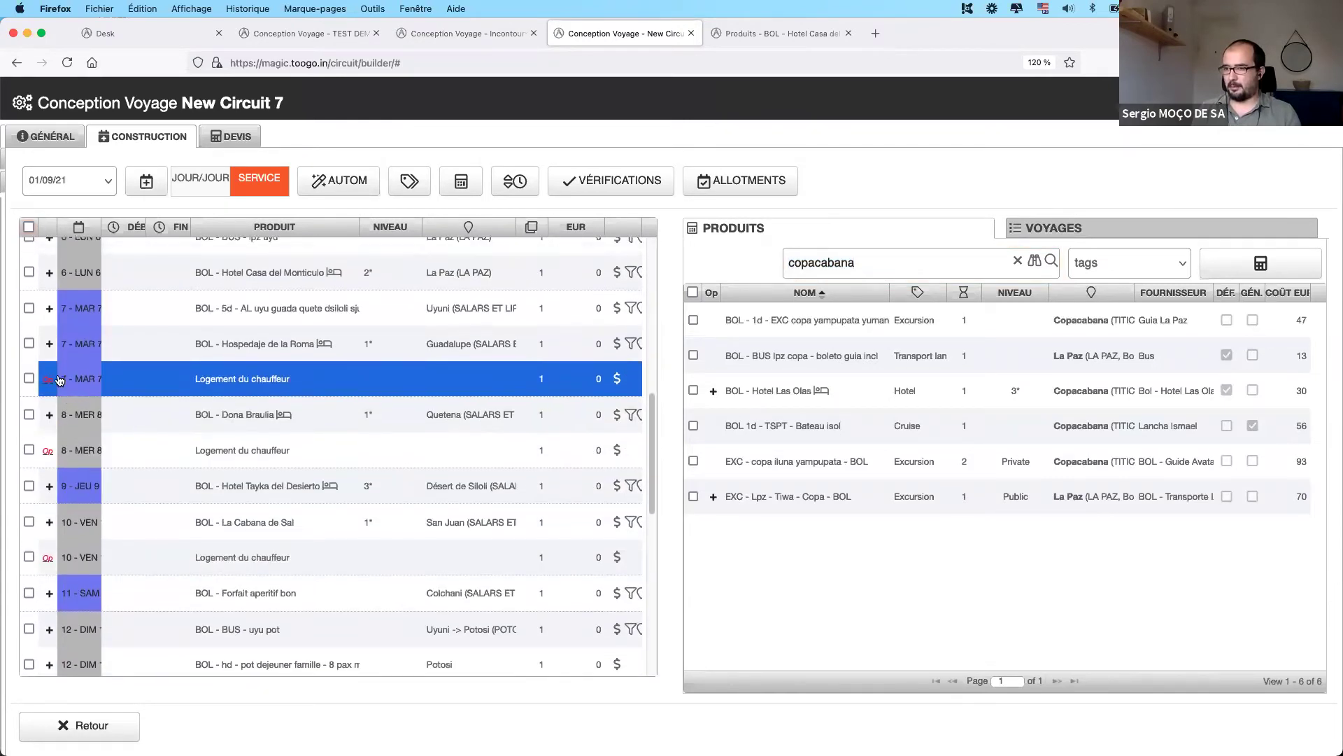
pyautogui.click(28, 345)
pyautogui.click(30, 416)
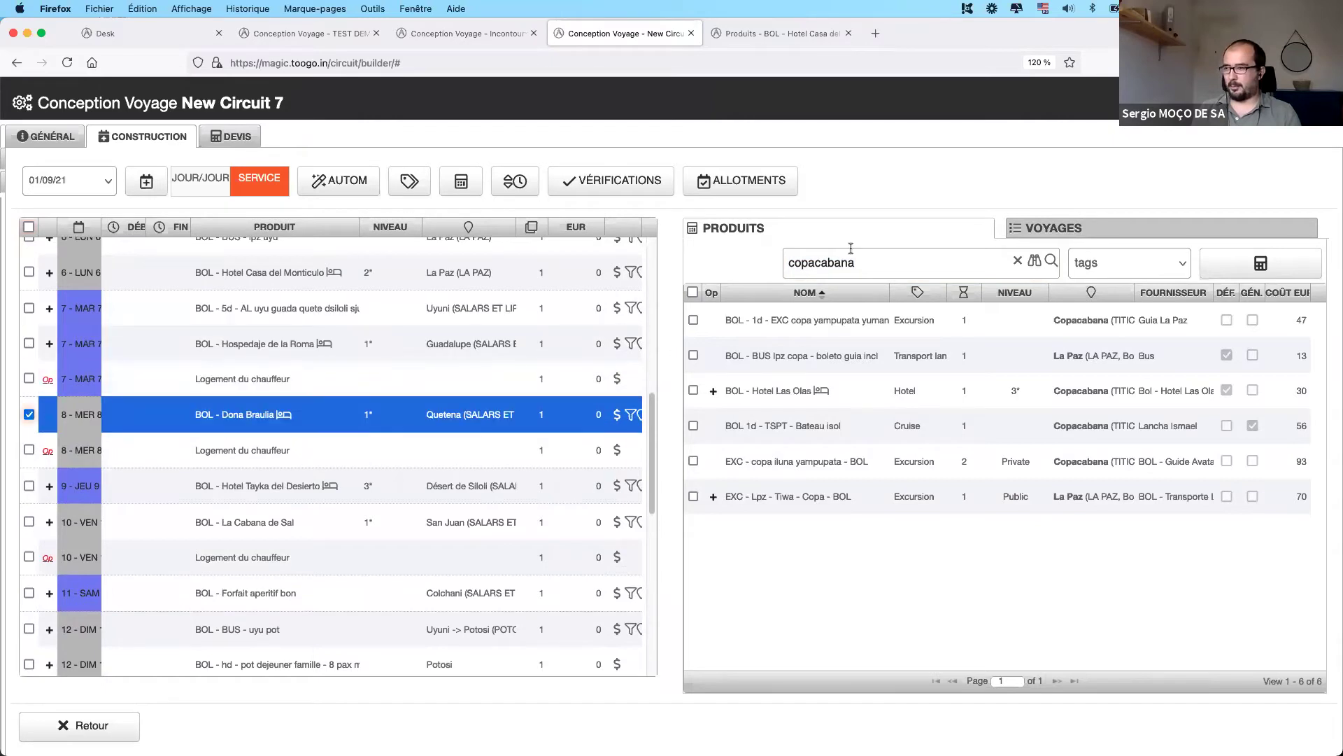
# - Search the product list for "tayka"
pyautogui.click(948, 262)
pyautogui.doubleClick(949, 262)
pyautogui.press('BackSpace')
pyautogui.write('tayka')
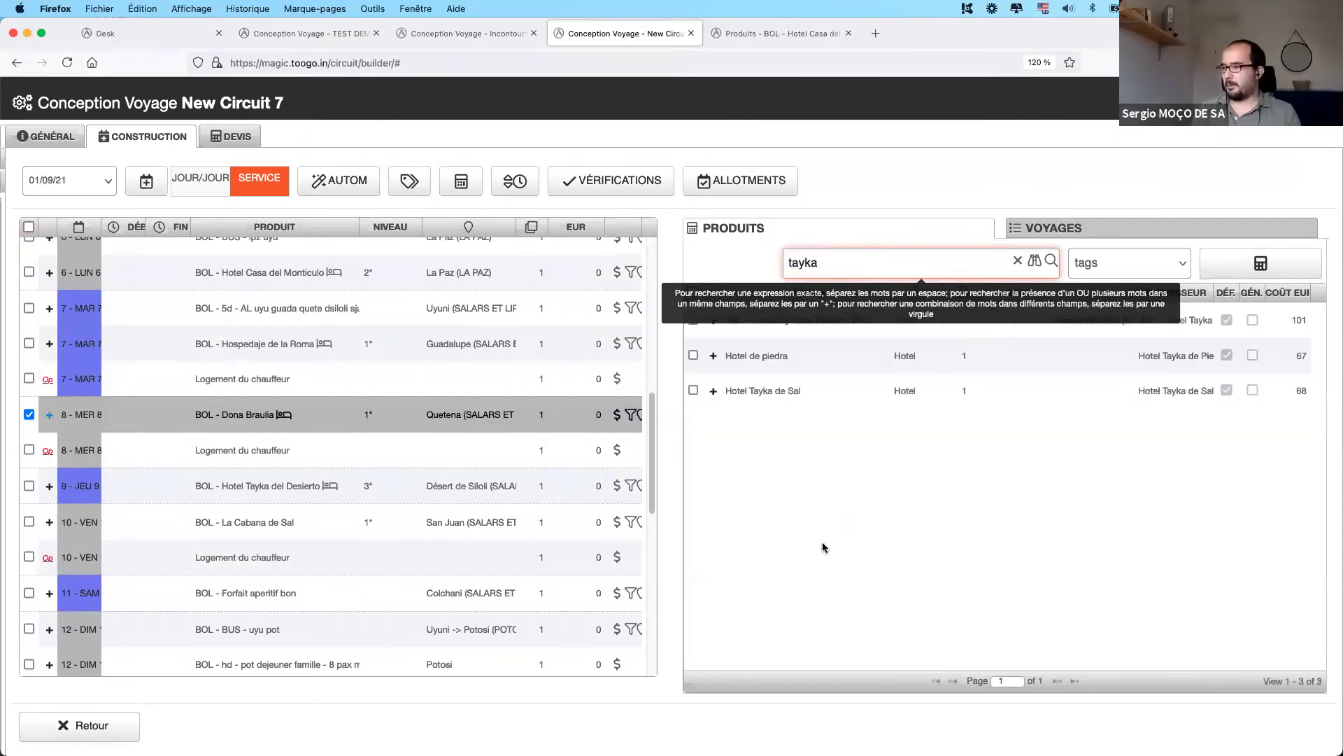
pyautogui.click(824, 547)
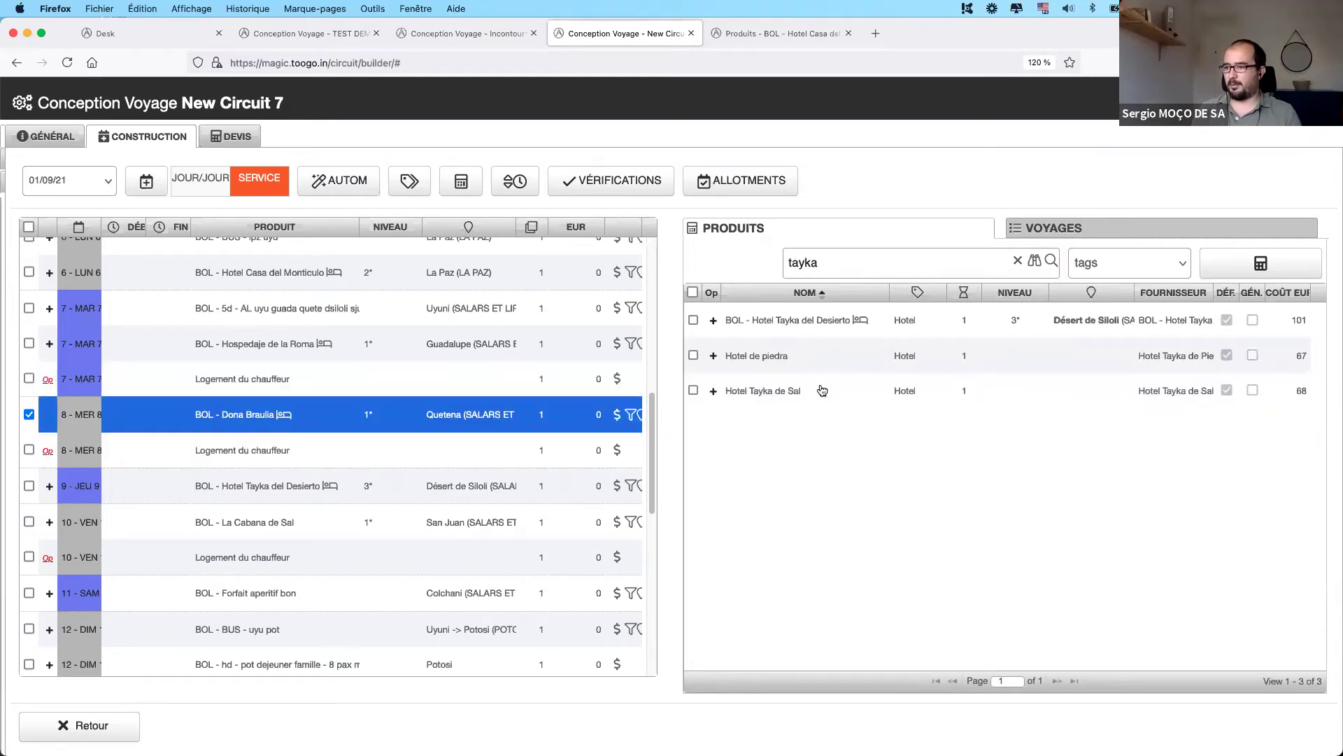
# - Propose Hotel Tayka de Sal as an alternative to day 8's BOL - Dona Braulia and check it in the circuit
pyautogui.rightClick(792, 391)
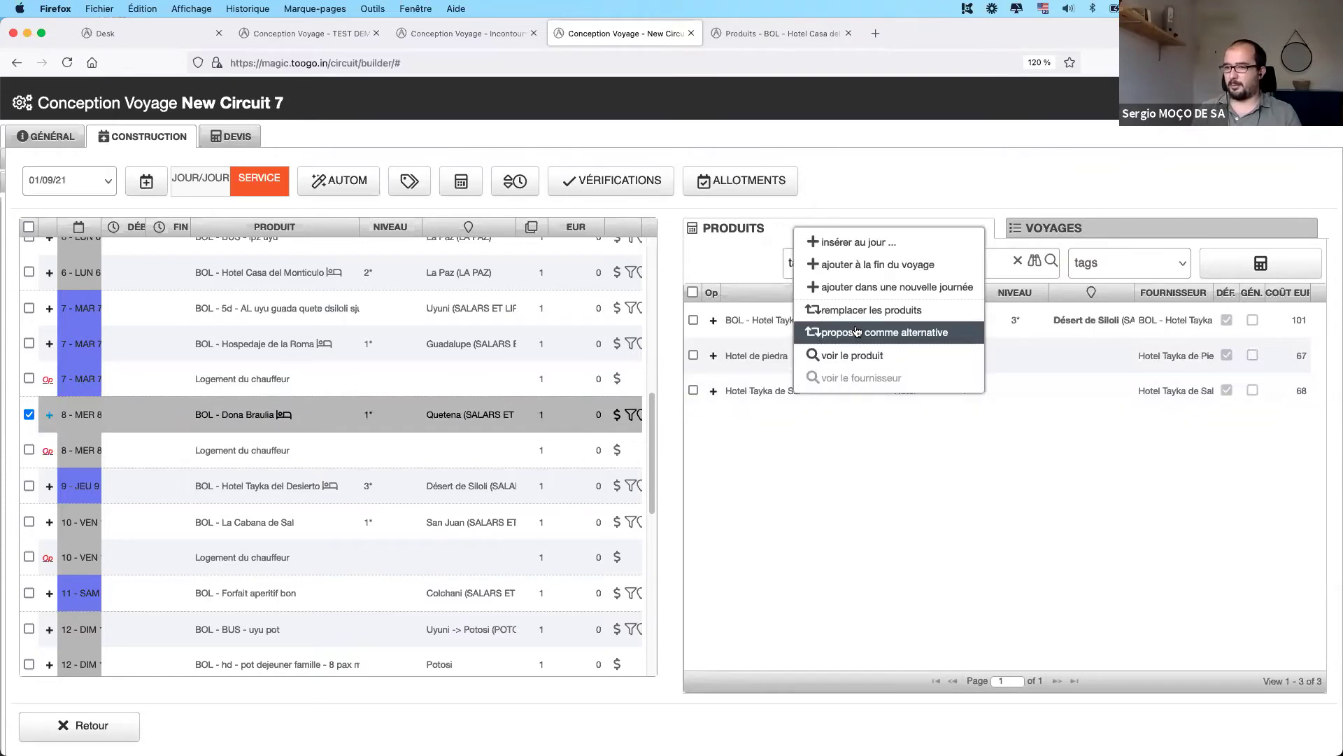
pyautogui.click(857, 332)
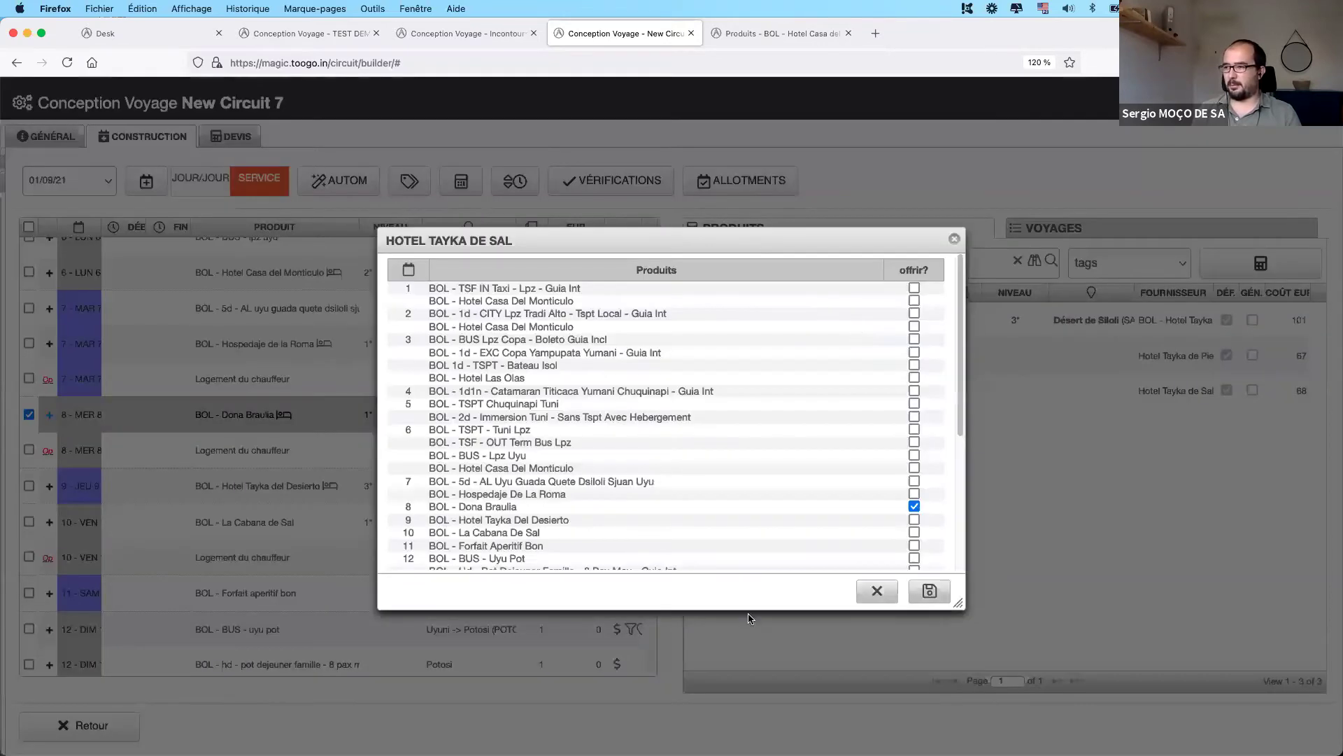
pyautogui.scroll(-5, 754, 537)
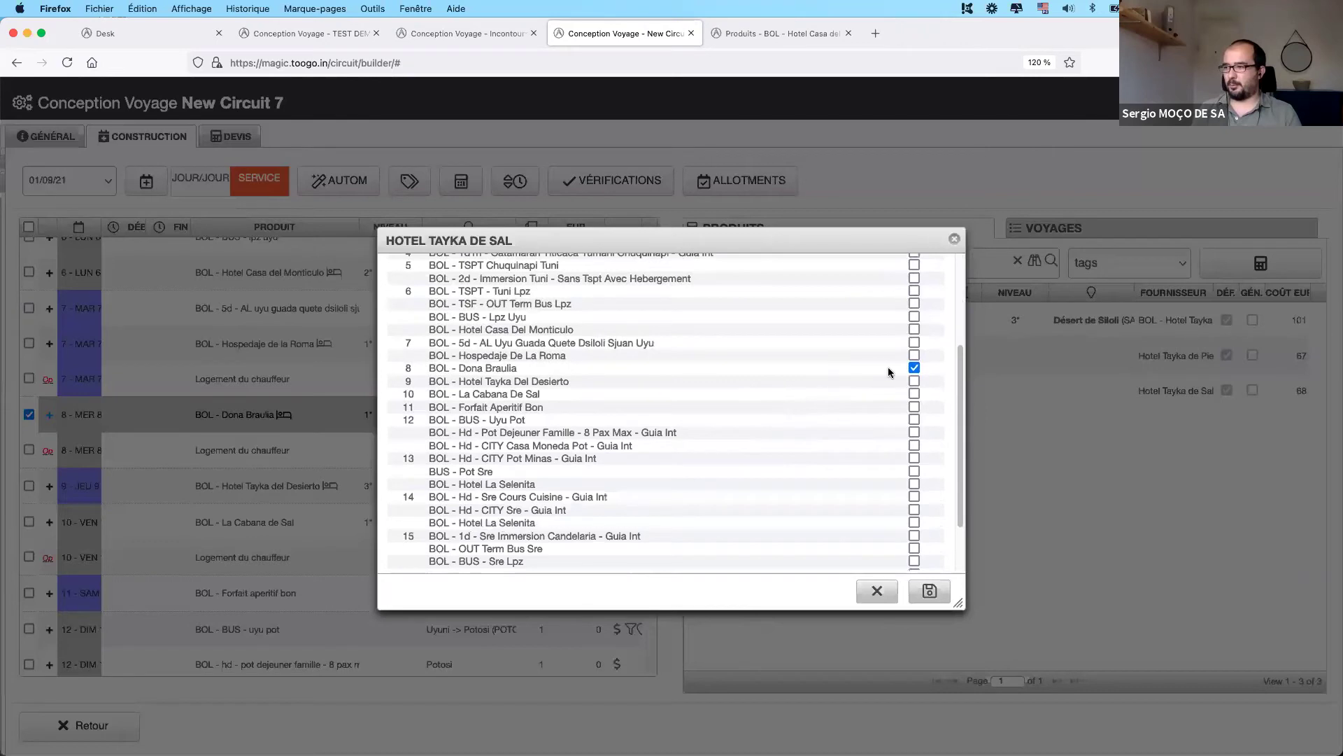
pyautogui.click(934, 594)
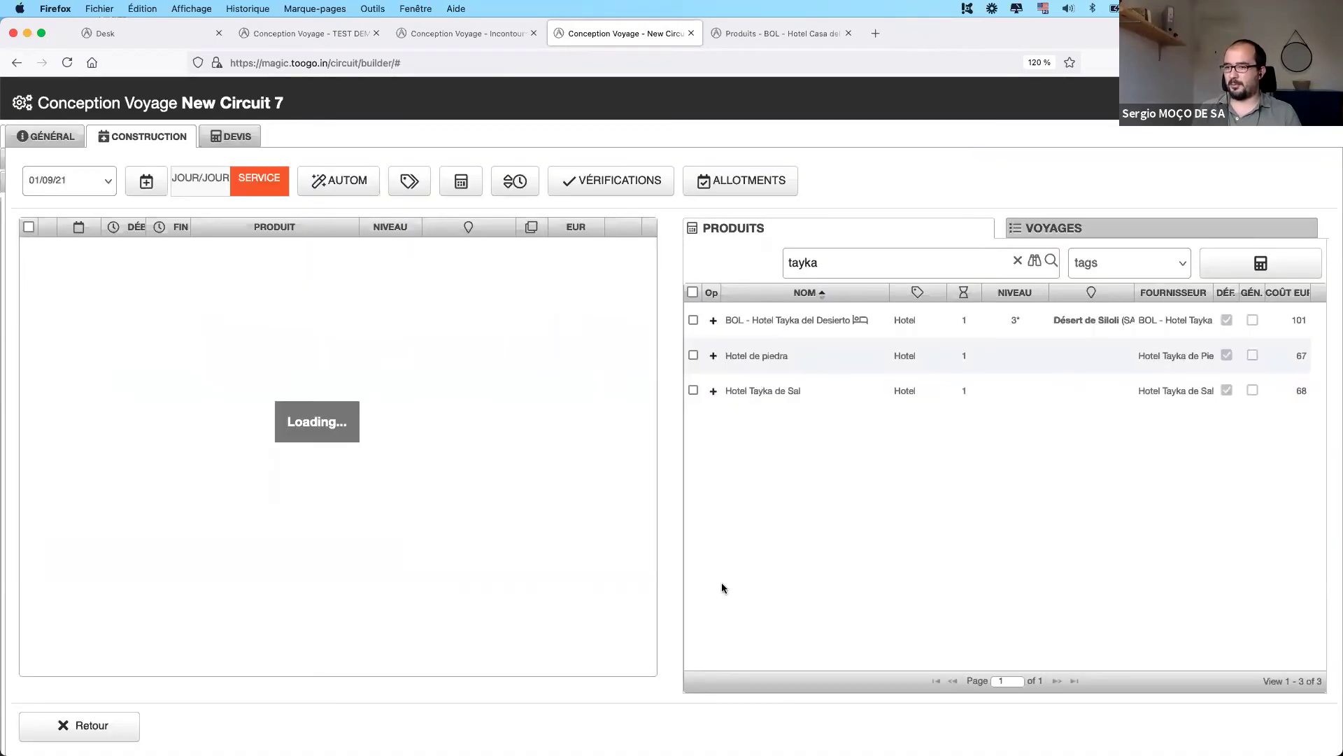
pyautogui.scroll(-10, 399, 501)
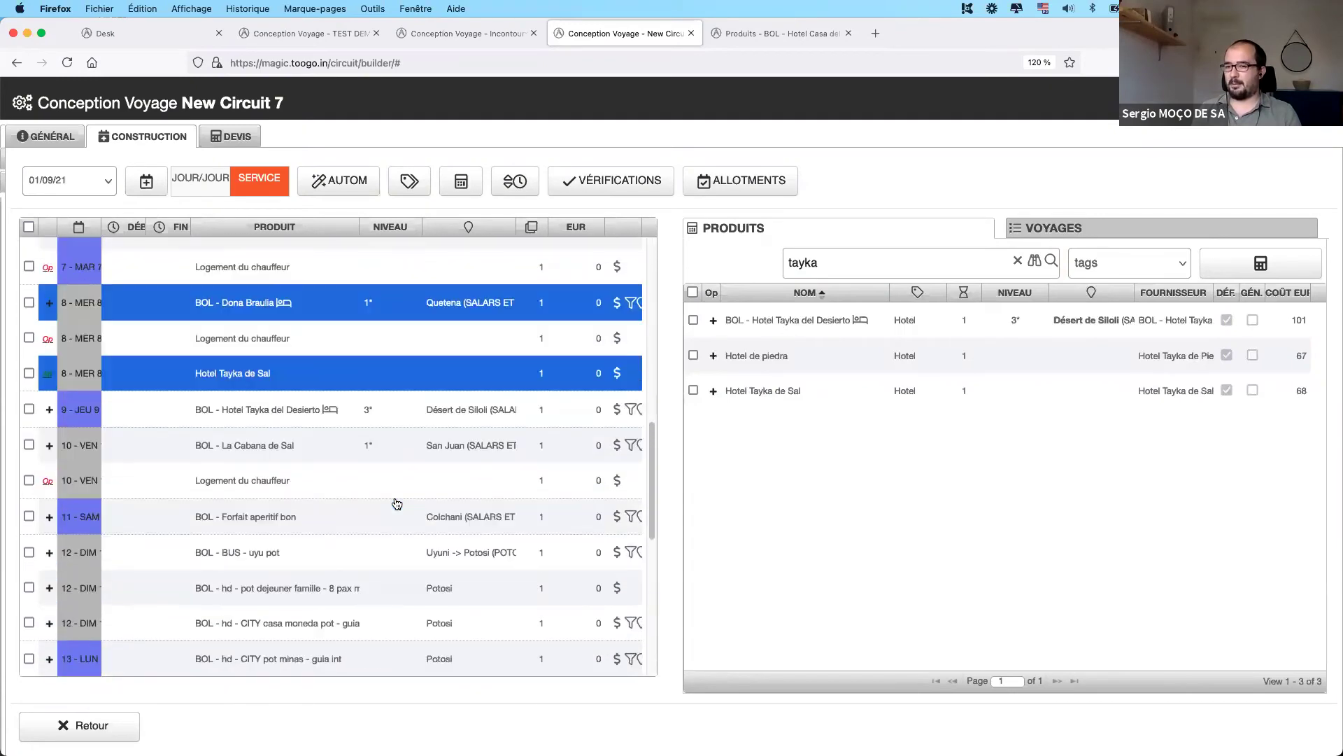
pyautogui.scroll(-10, 396, 504)
pyautogui.scroll(11, 397, 504)
pyautogui.scroll(2, 397, 503)
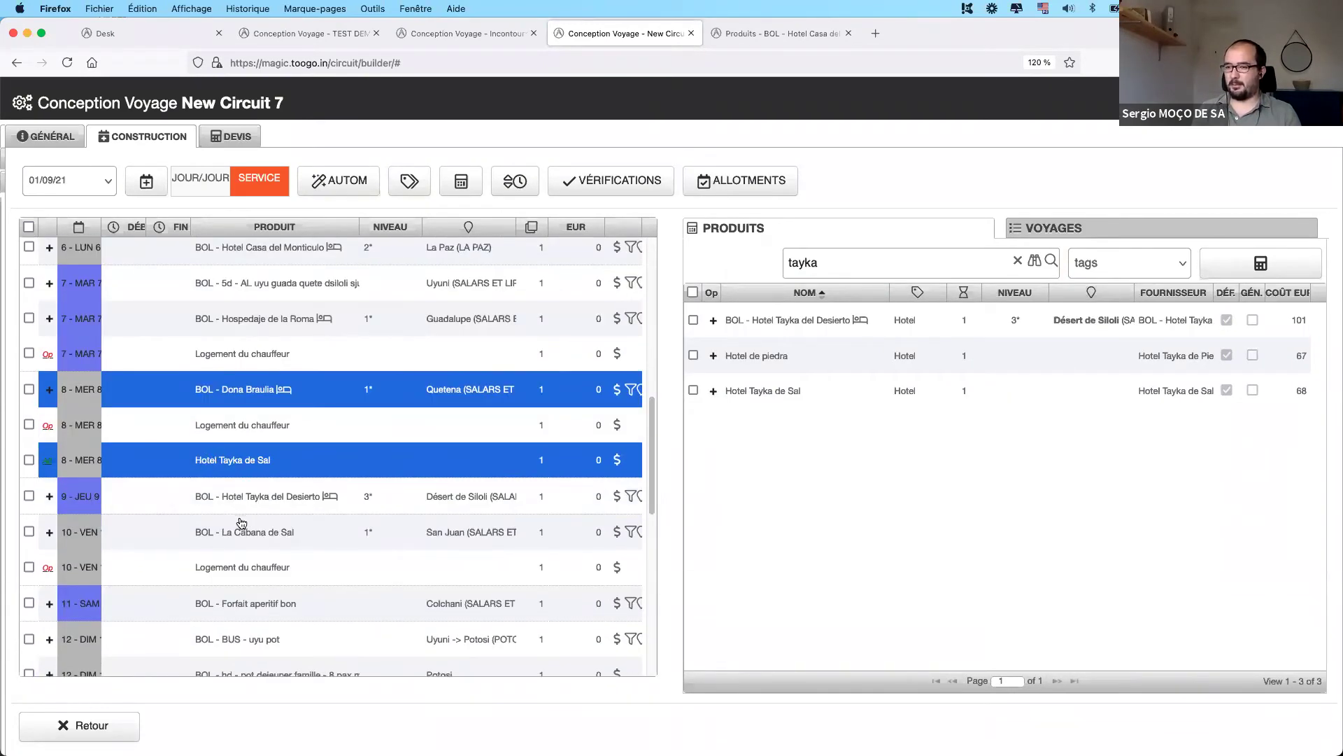
pyautogui.scroll(-1, 238, 521)
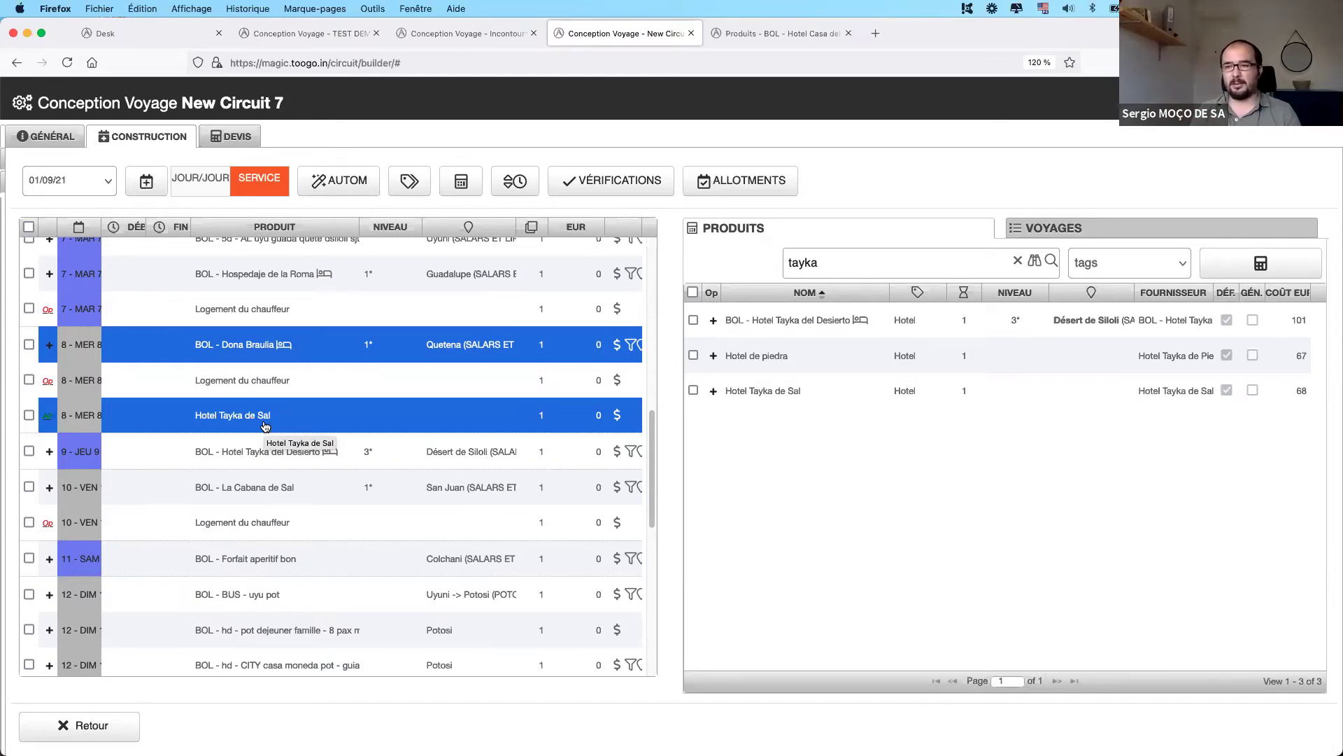
# - Delete the day 8 alternative Hotel Tayka de Sal from the circuit
pyautogui.click(29, 415)
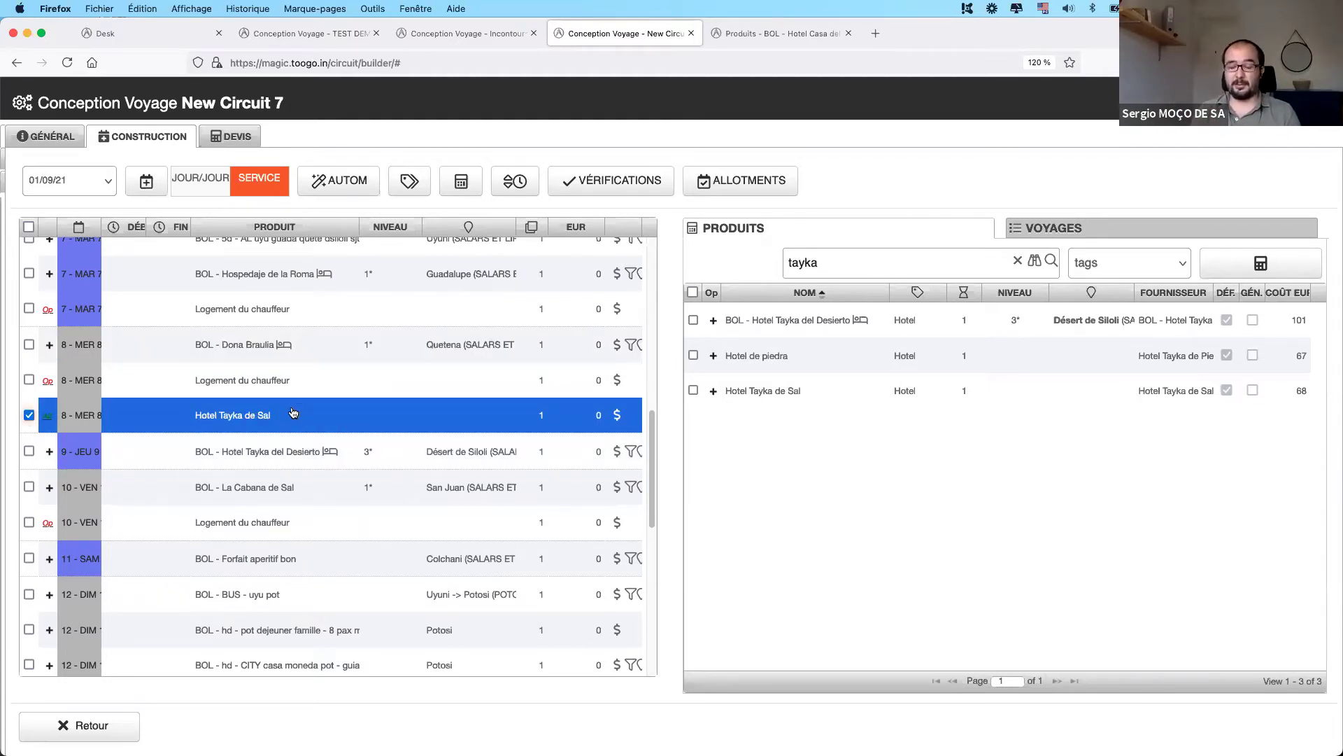
pyautogui.rightClick(293, 411)
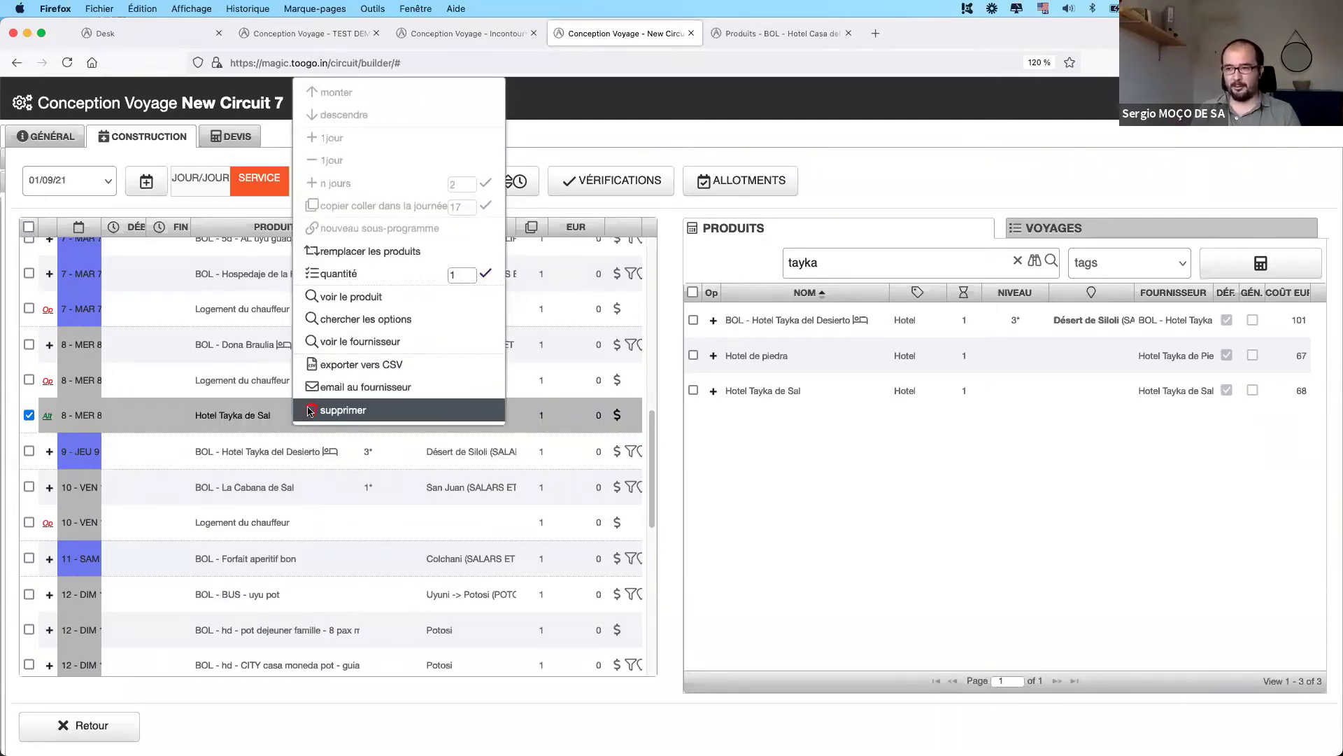
pyautogui.click(310, 411)
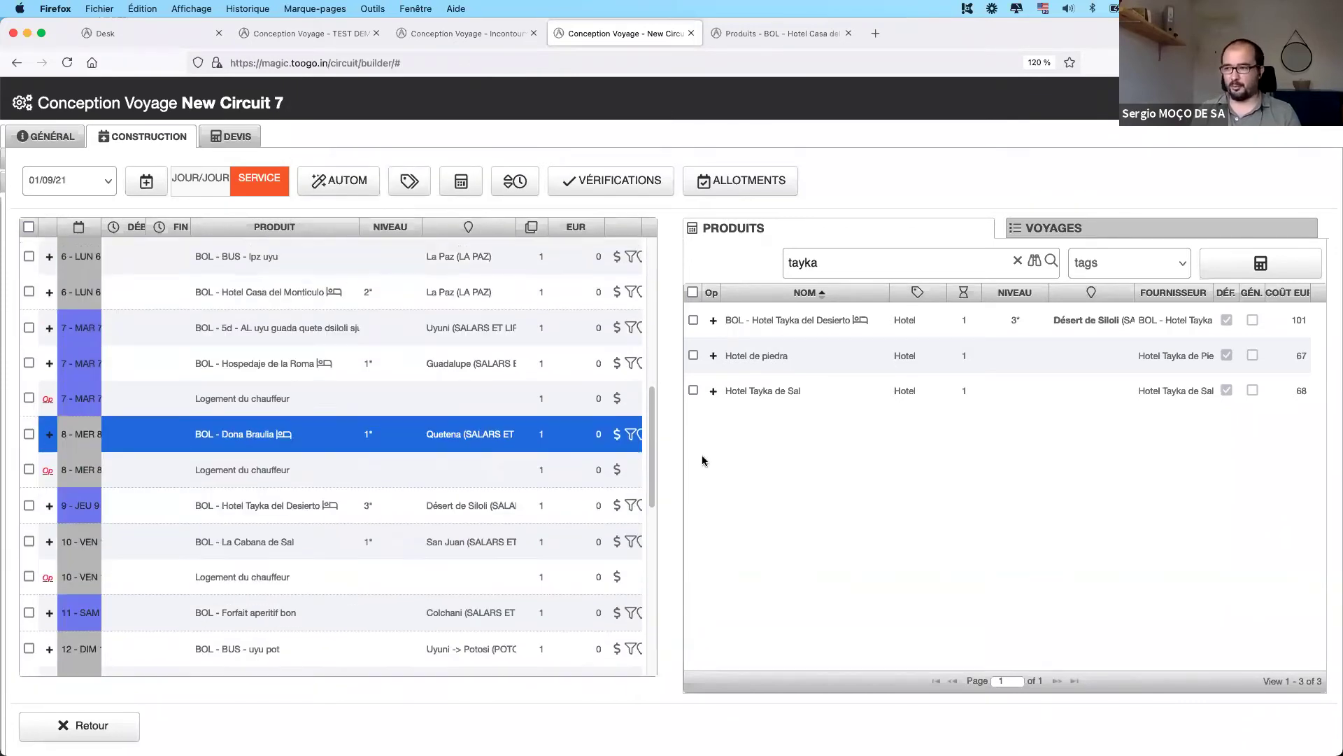
# - View the actions available for the product BOL - Hotel Tayka del Desierto without applying any
pyautogui.click(791, 333)
pyautogui.rightClick(789, 322)
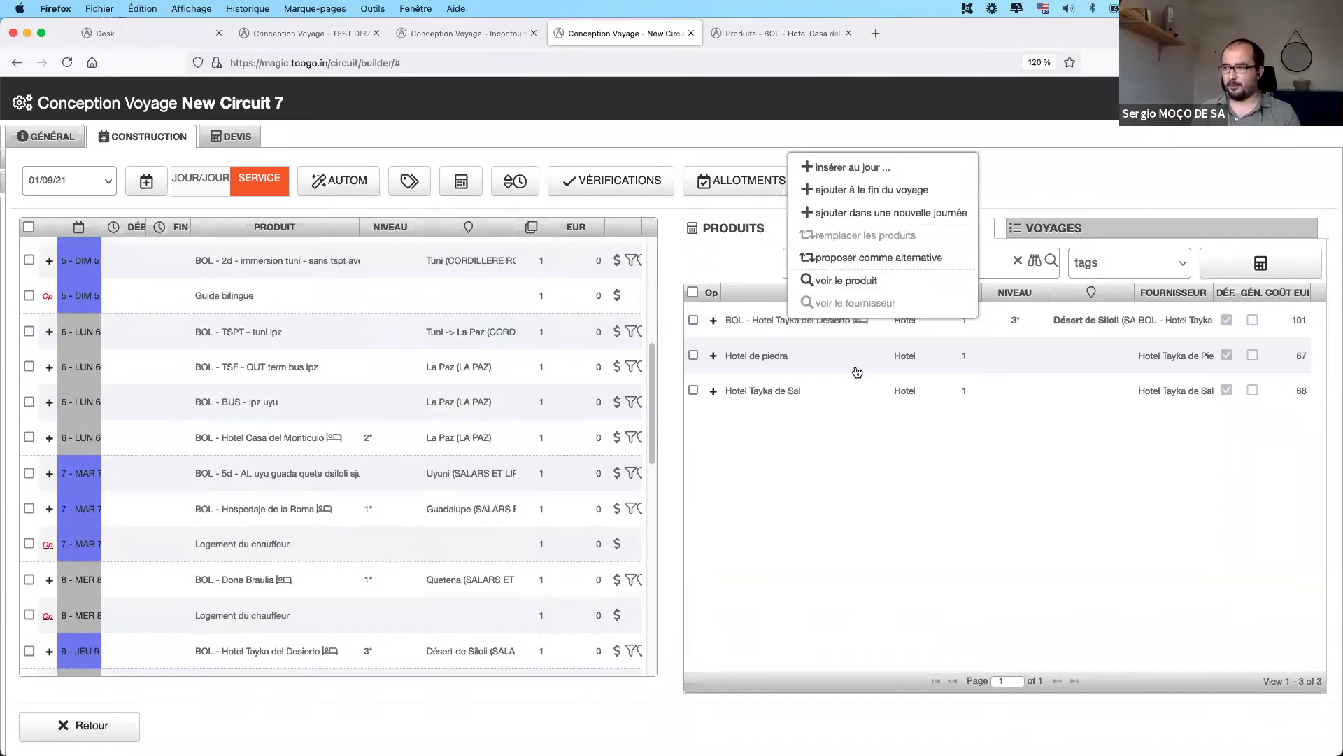
pyautogui.click(806, 410)
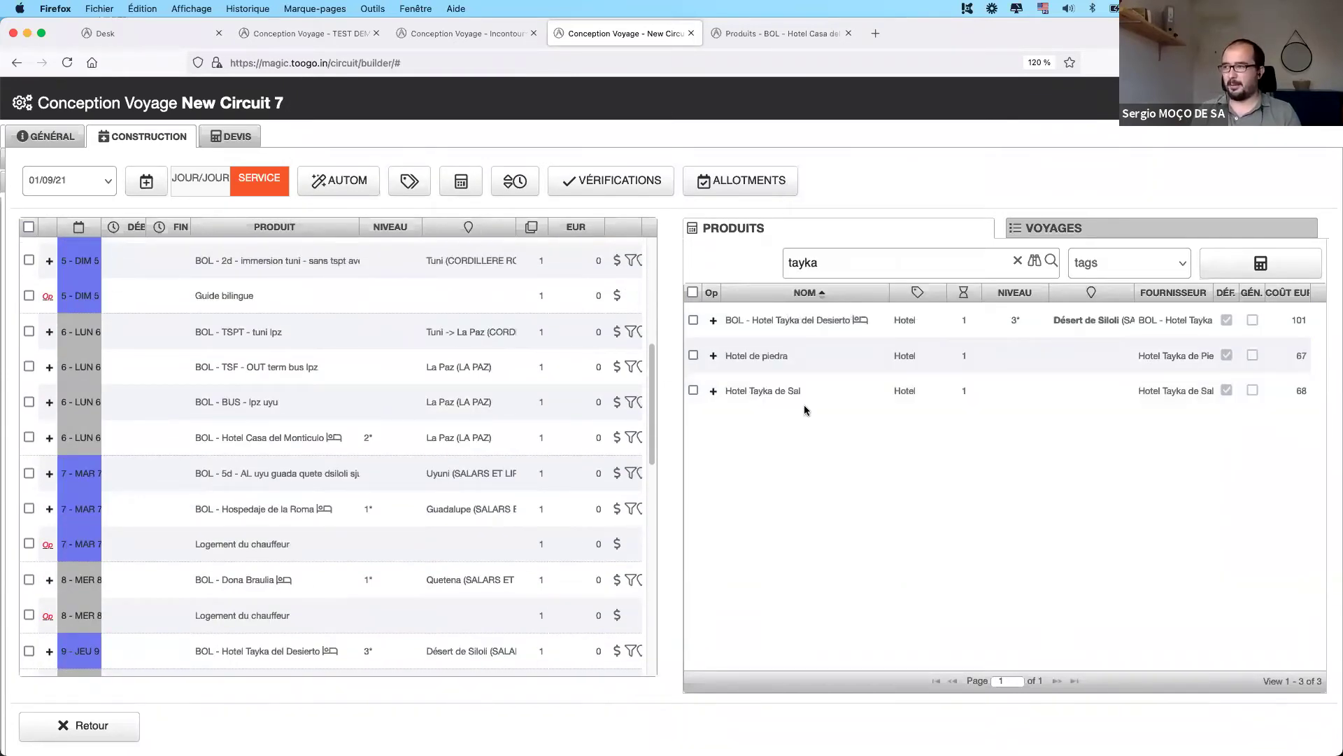
pyautogui.rightClick(771, 321)
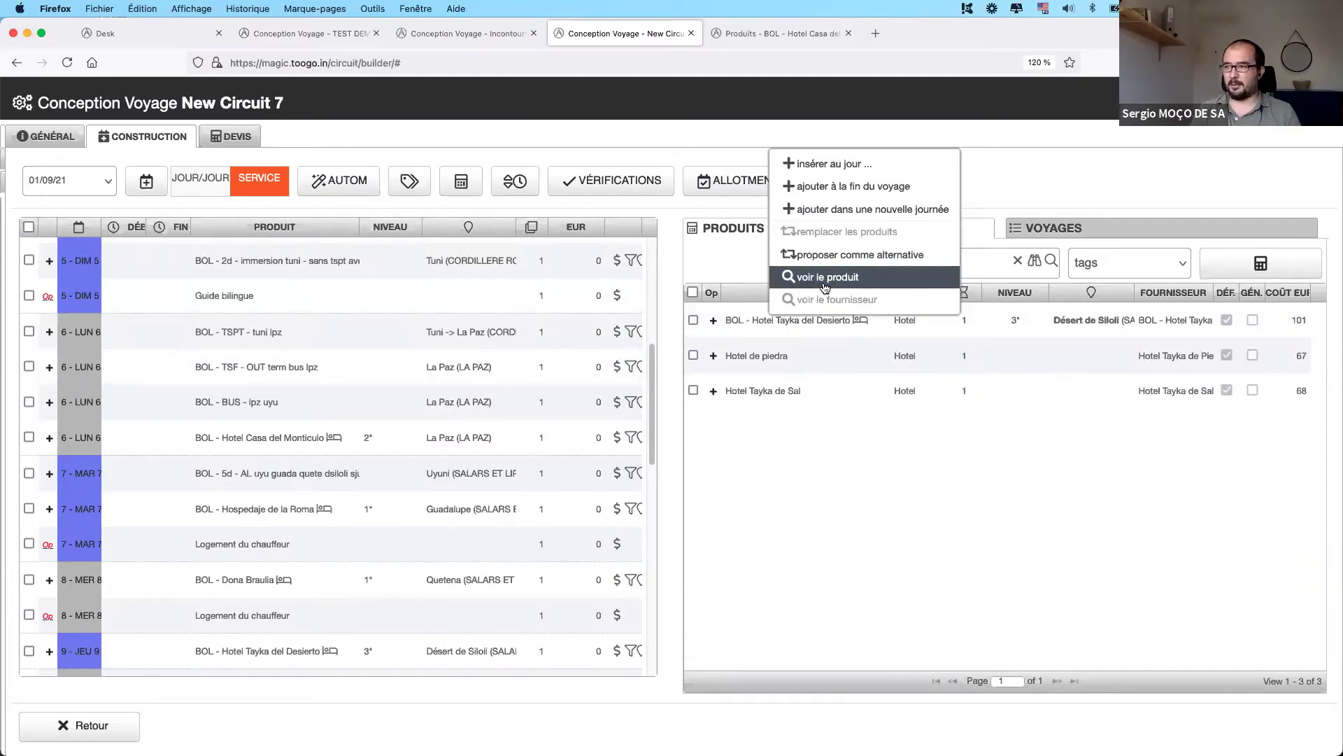
pyautogui.click(960, 629)
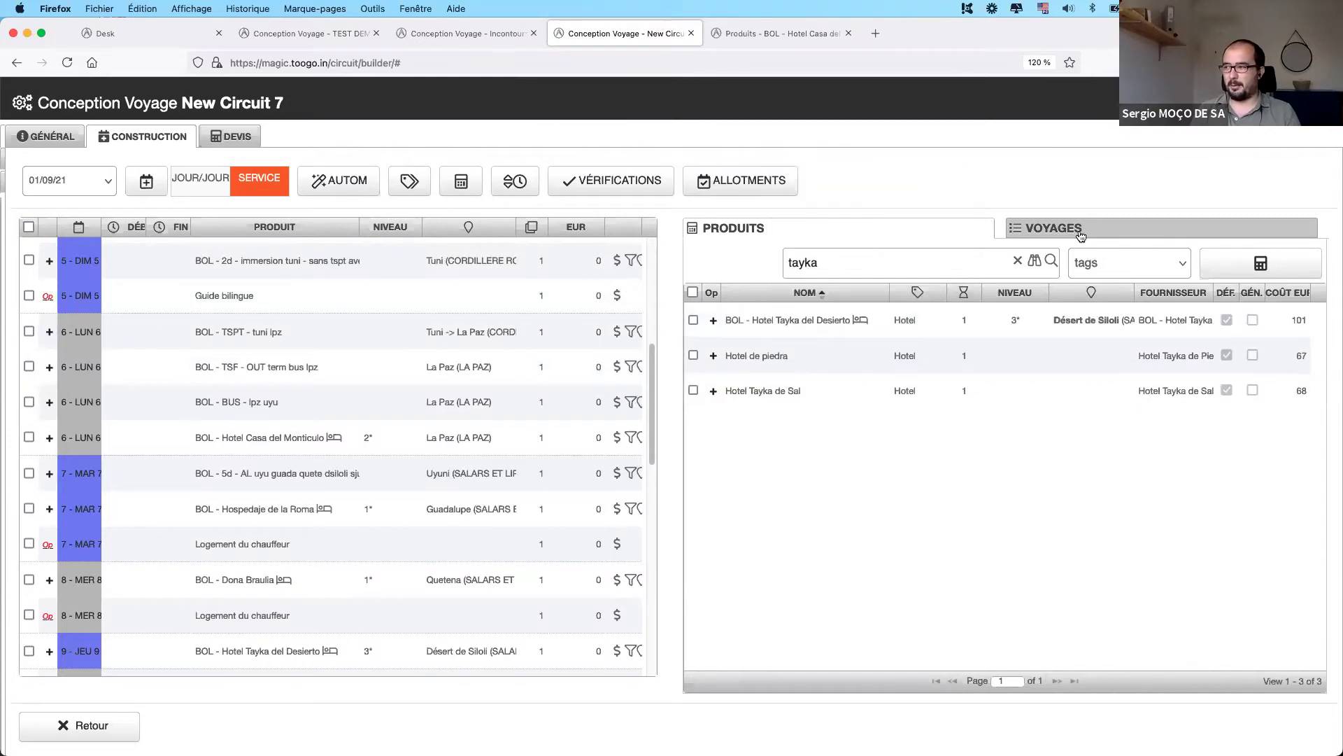
# - Insert the trip BOL - MODULE Ascension Huayna Potosi 3D at day 18 as a new programme and check the circuit's programmes
pyautogui.click(1081, 236)
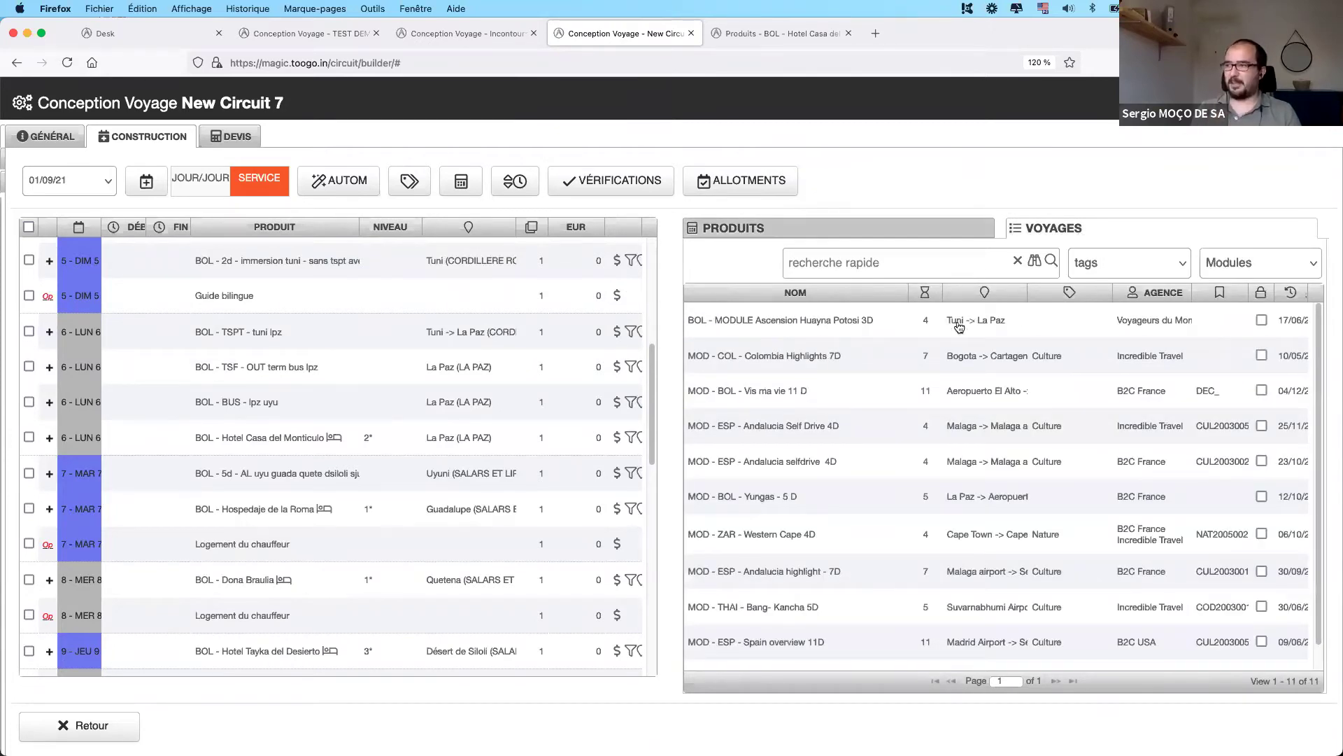
pyautogui.click(846, 354)
pyautogui.click(793, 326)
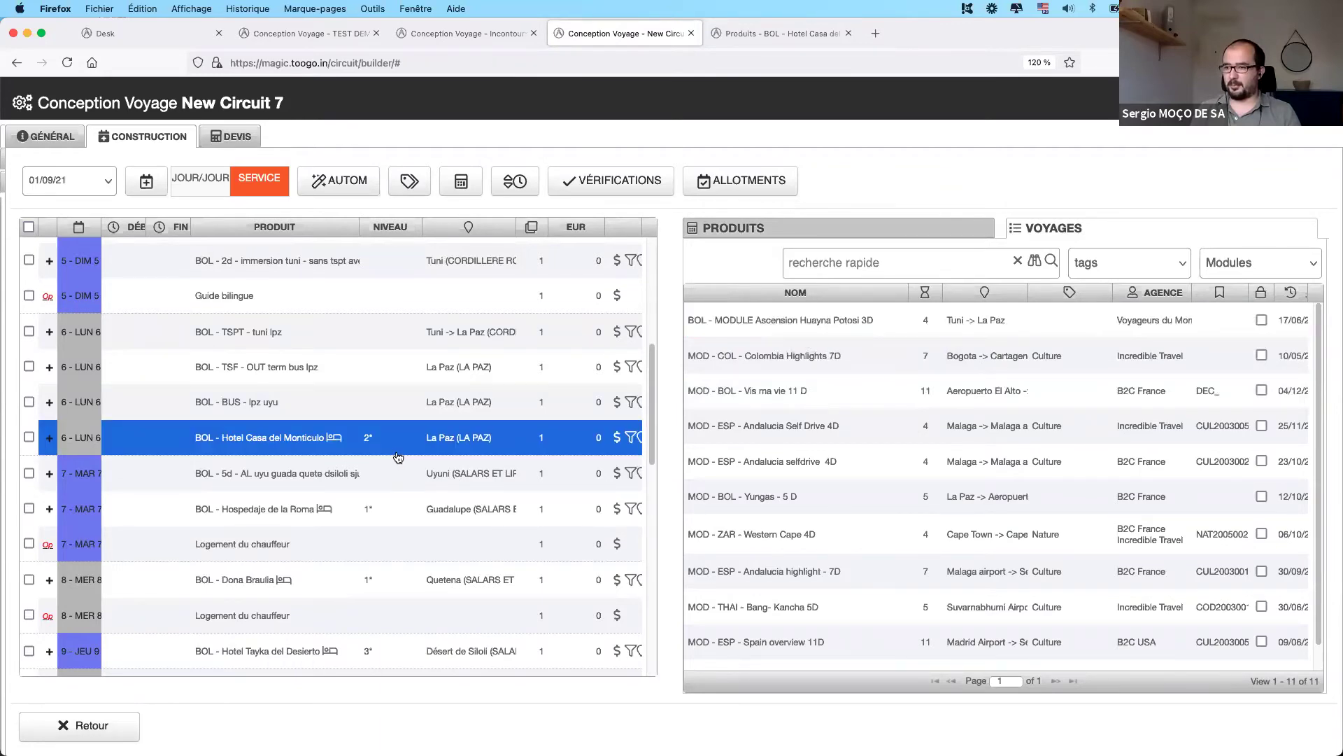
pyautogui.scroll(-10, 443, 450)
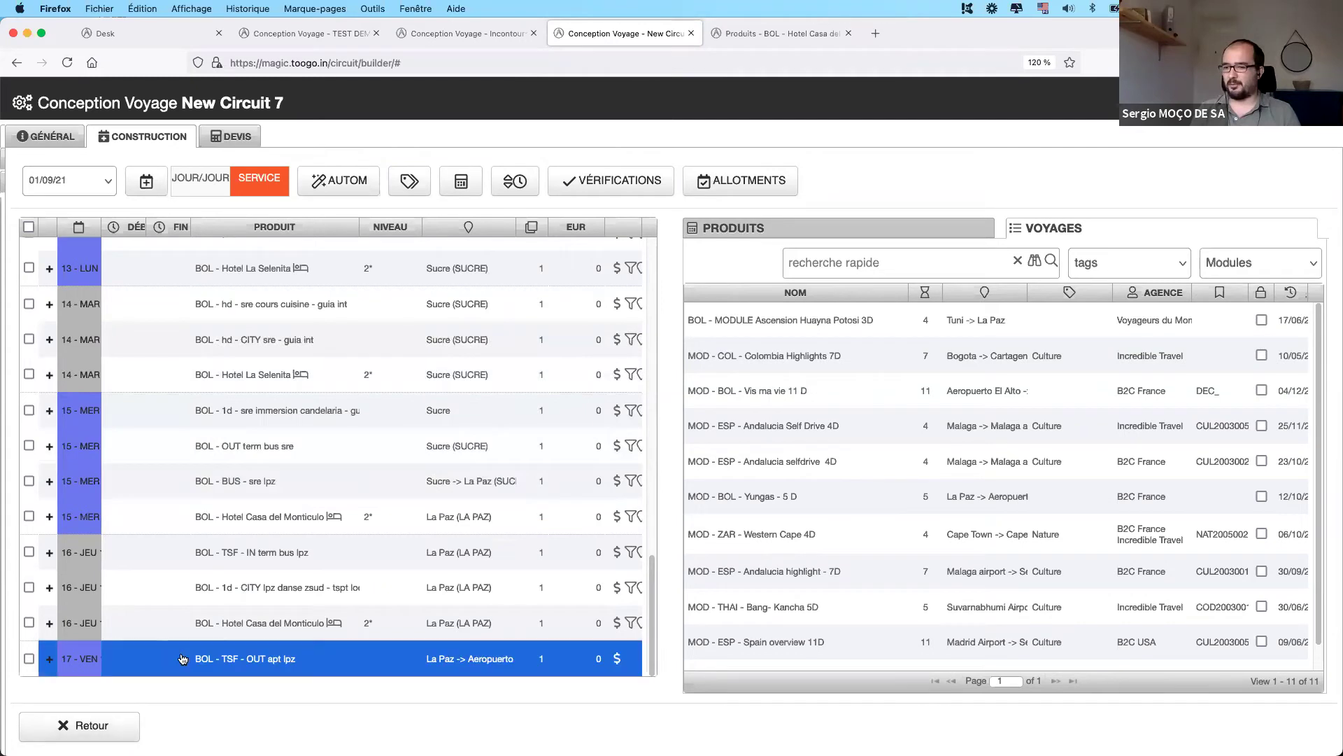
pyautogui.rightClick(797, 311)
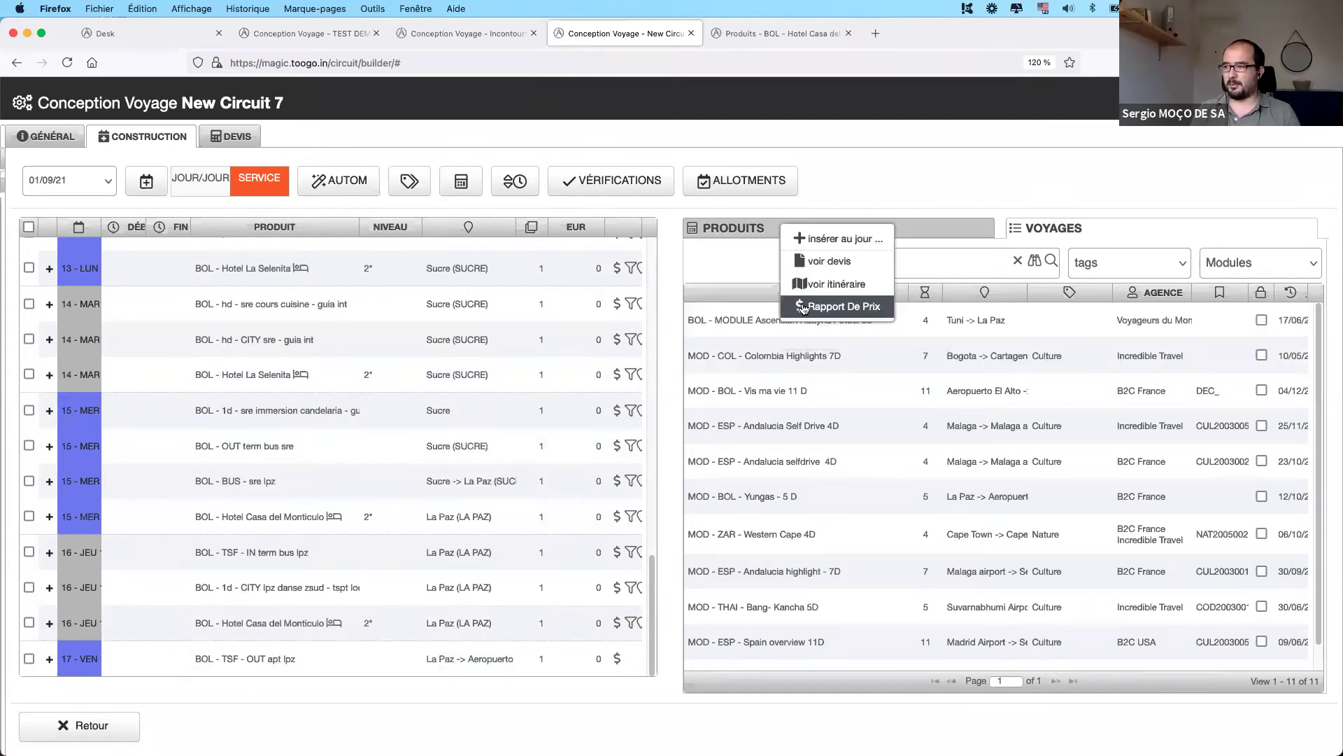
pyautogui.click(825, 239)
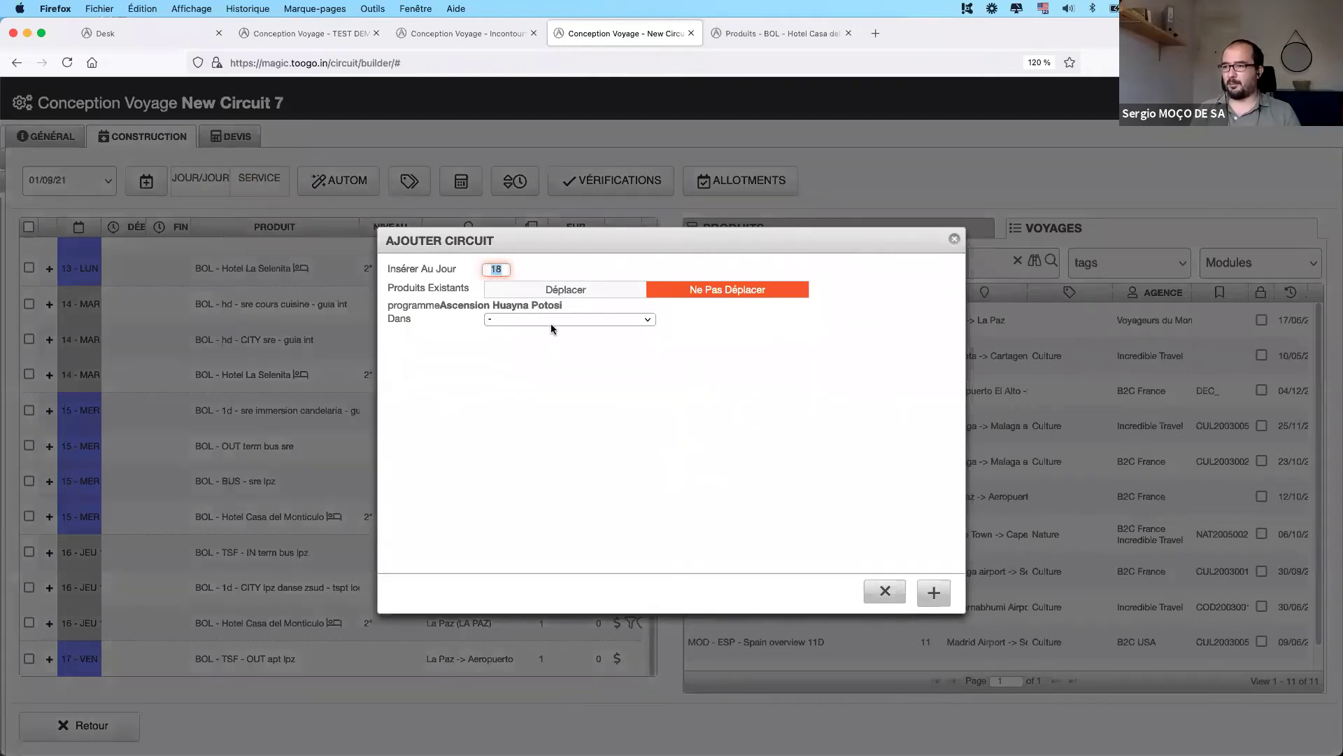
pyautogui.click(552, 318)
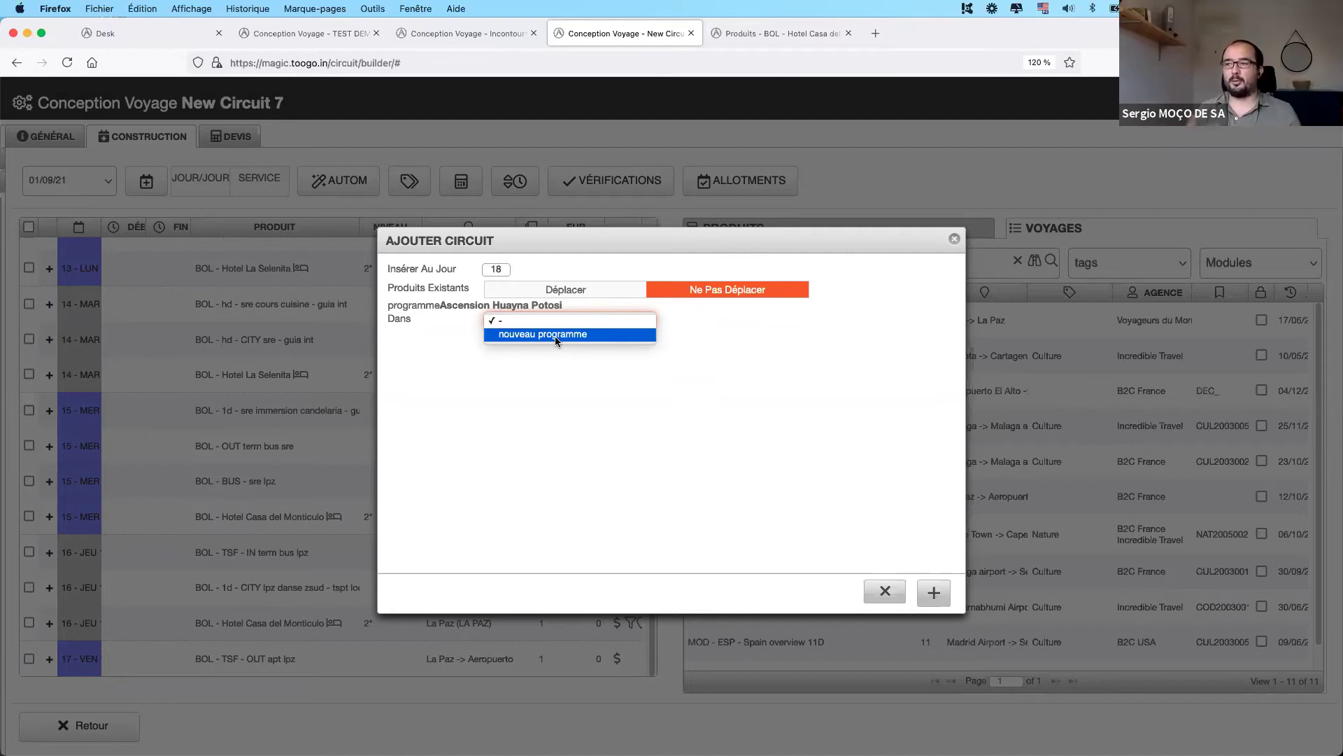
pyautogui.click(555, 336)
pyautogui.click(932, 594)
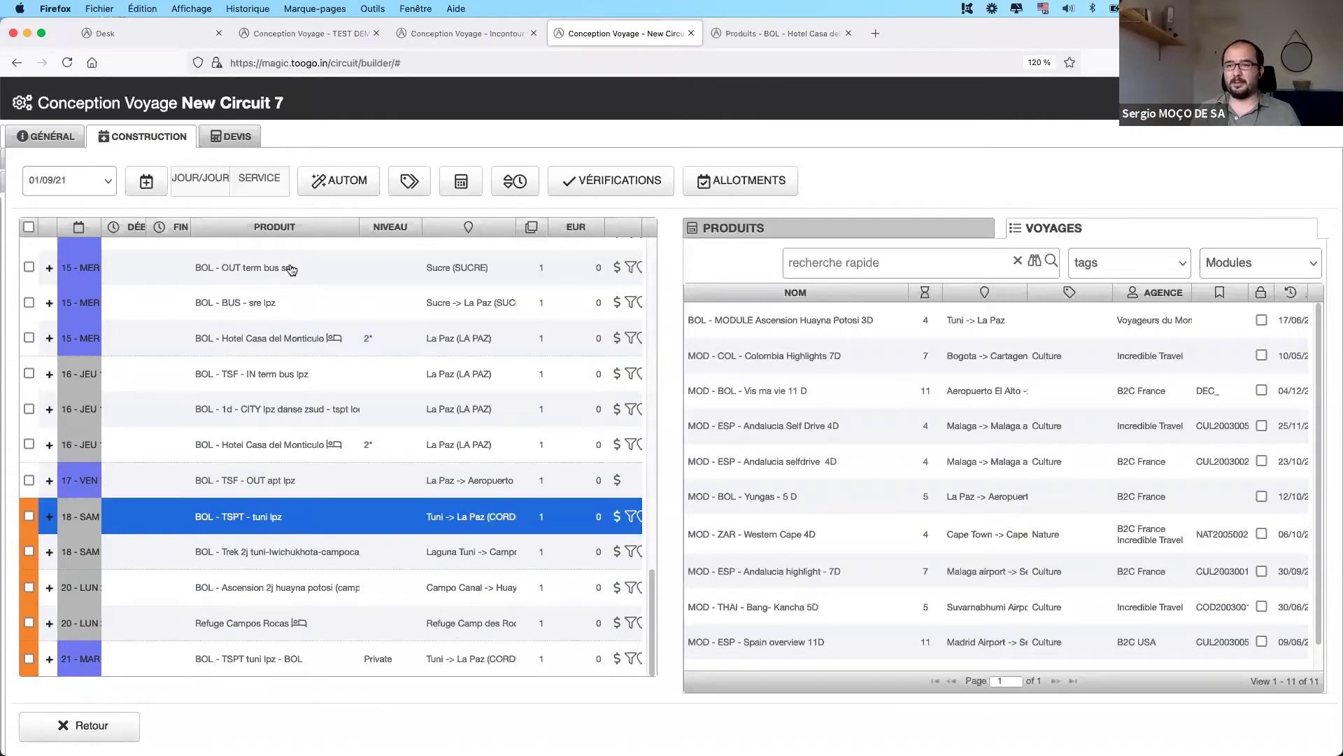
pyautogui.click(409, 183)
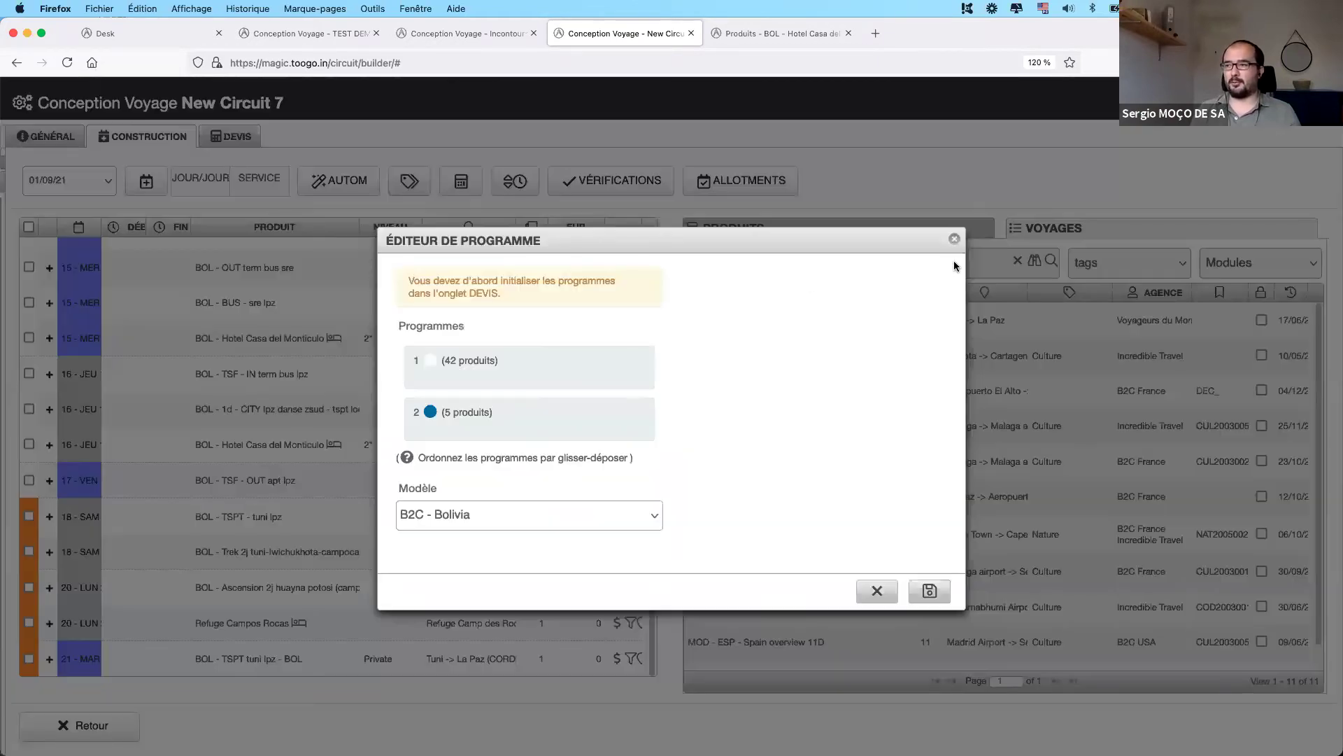
pyautogui.press('Escape')
# - View the saved quotes of the trip BOL - MODULE Ascension Huayna Potosi 3D and close them
pyautogui.rightClick(792, 326)
pyautogui.click(793, 329)
pyautogui.rightClick(793, 329)
pyautogui.click(836, 260)
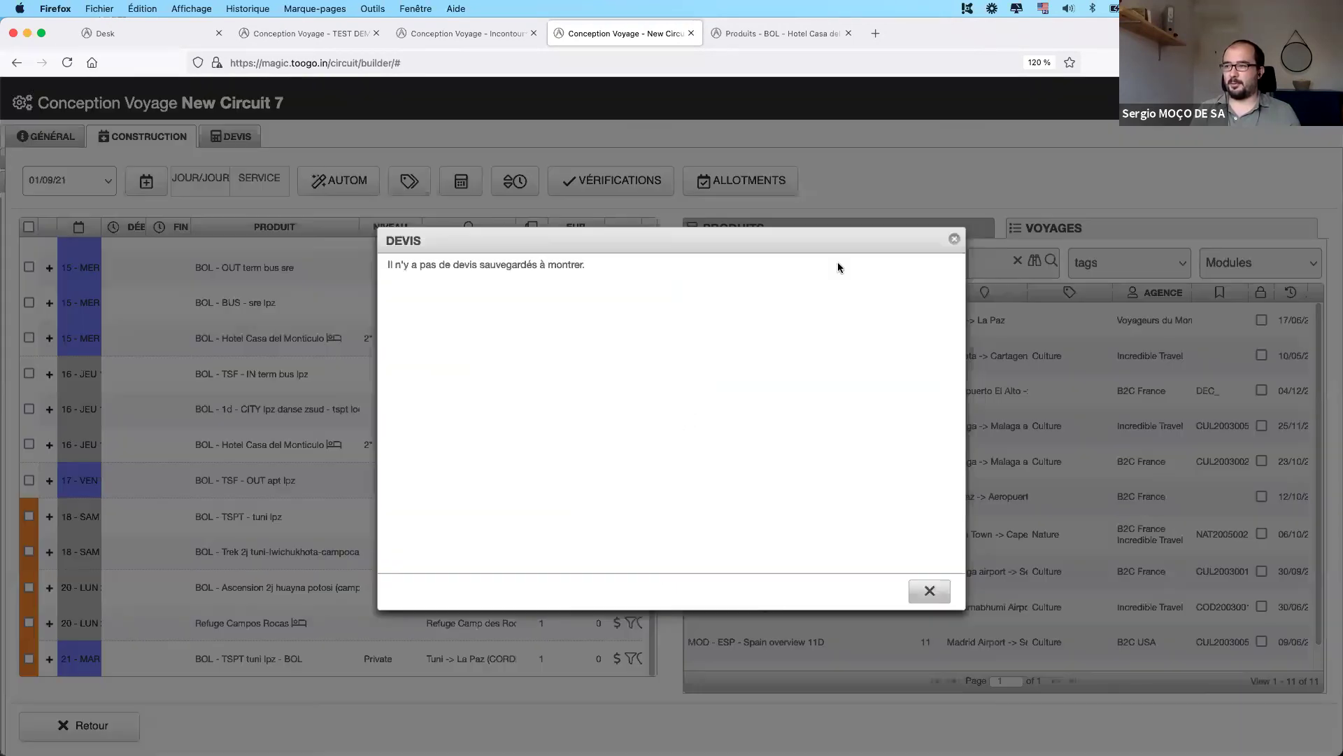
pyautogui.press('Escape')
# - Filter the trip list to Confirmed and search it for "incontournables"
pyautogui.click(1252, 268)
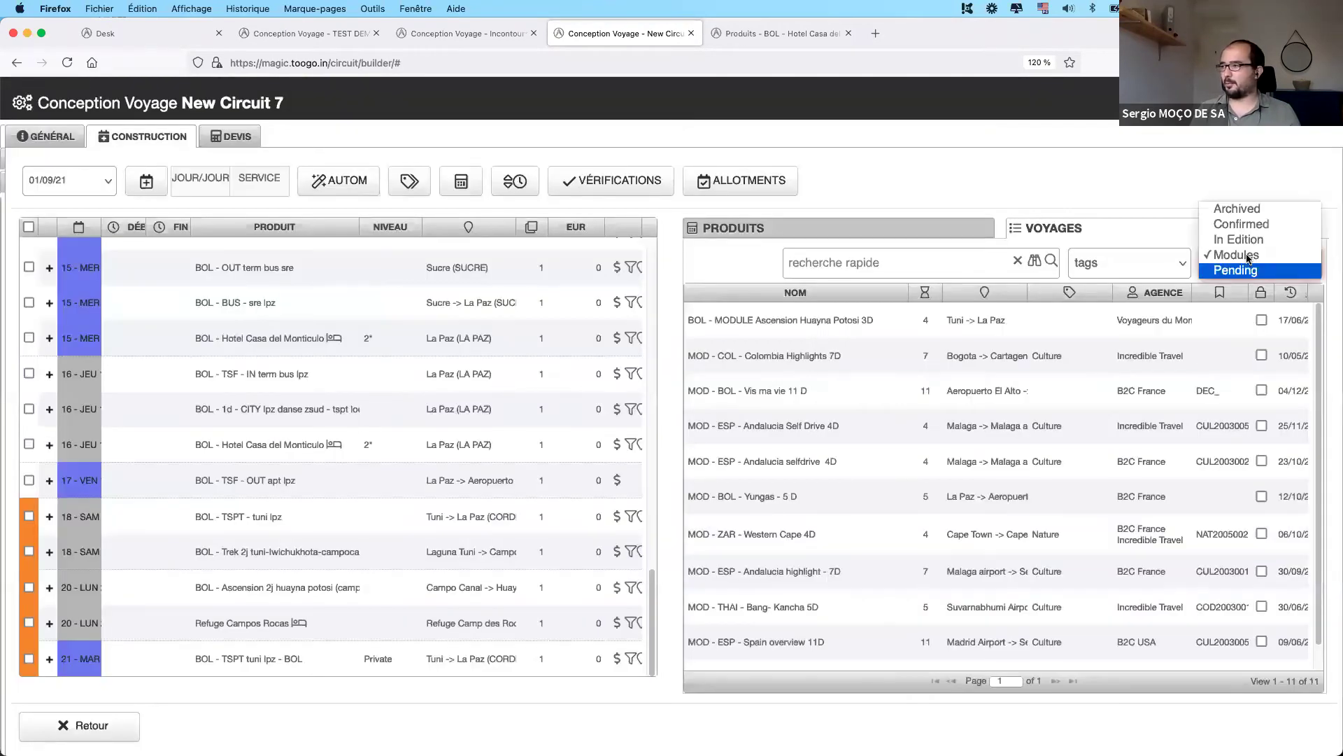
pyautogui.click(1242, 224)
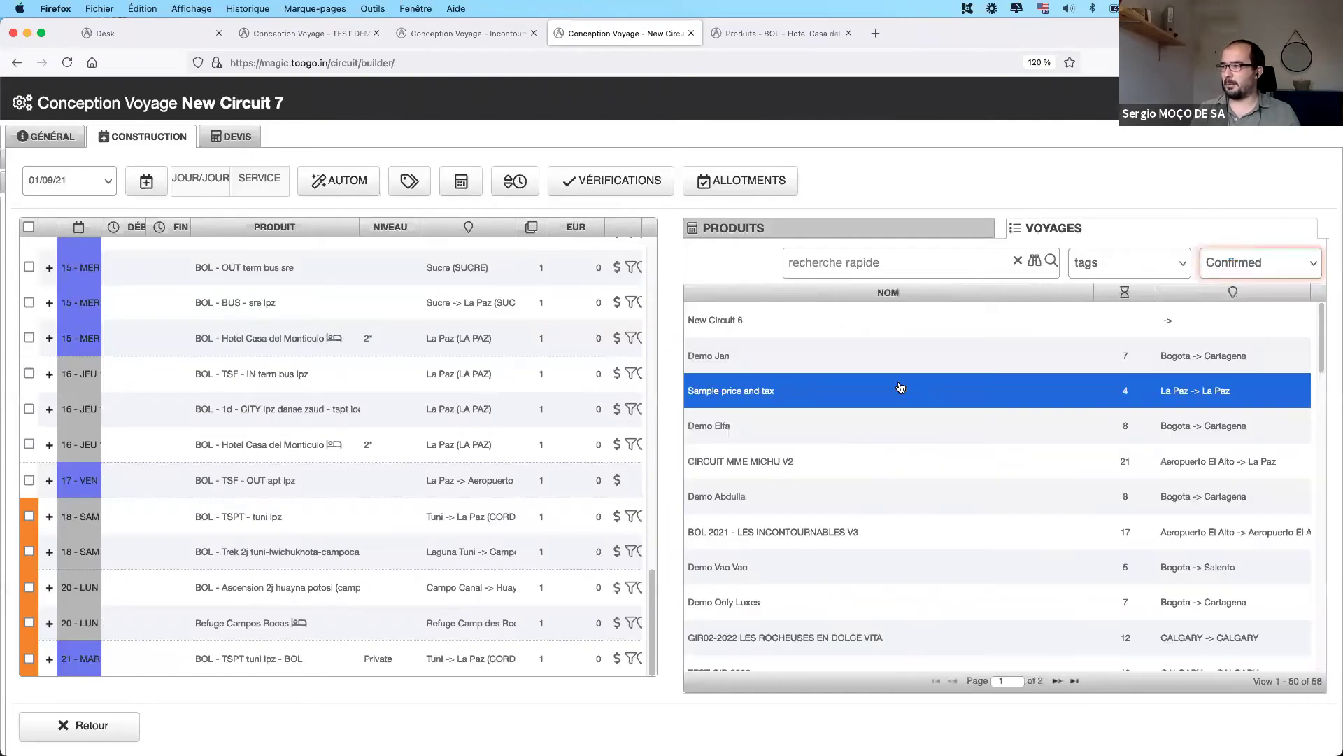
pyautogui.click(909, 264)
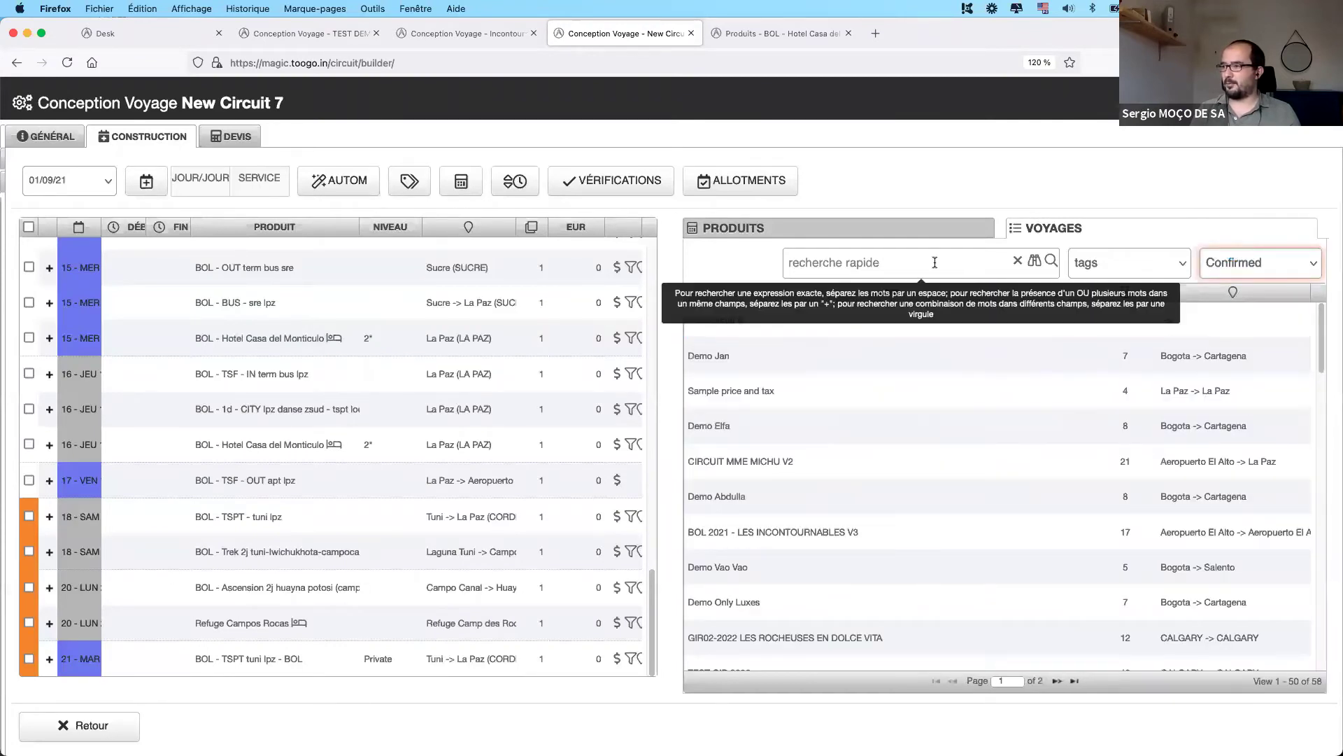
pyautogui.write('incontournables')
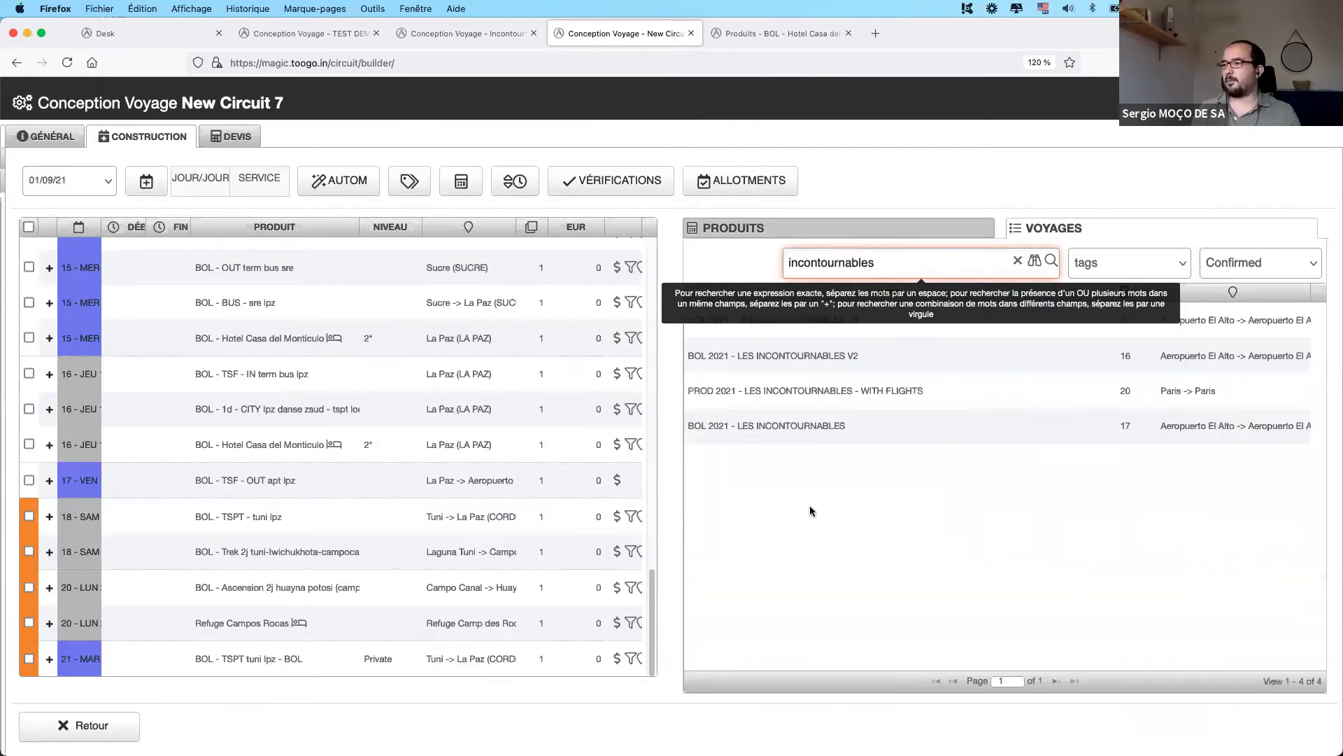
# - View the saved quotes of the trip BOL 2021 - LES INCONTOURNABLES and close them
pyautogui.click(804, 428)
pyautogui.rightClick(806, 429)
pyautogui.click(840, 369)
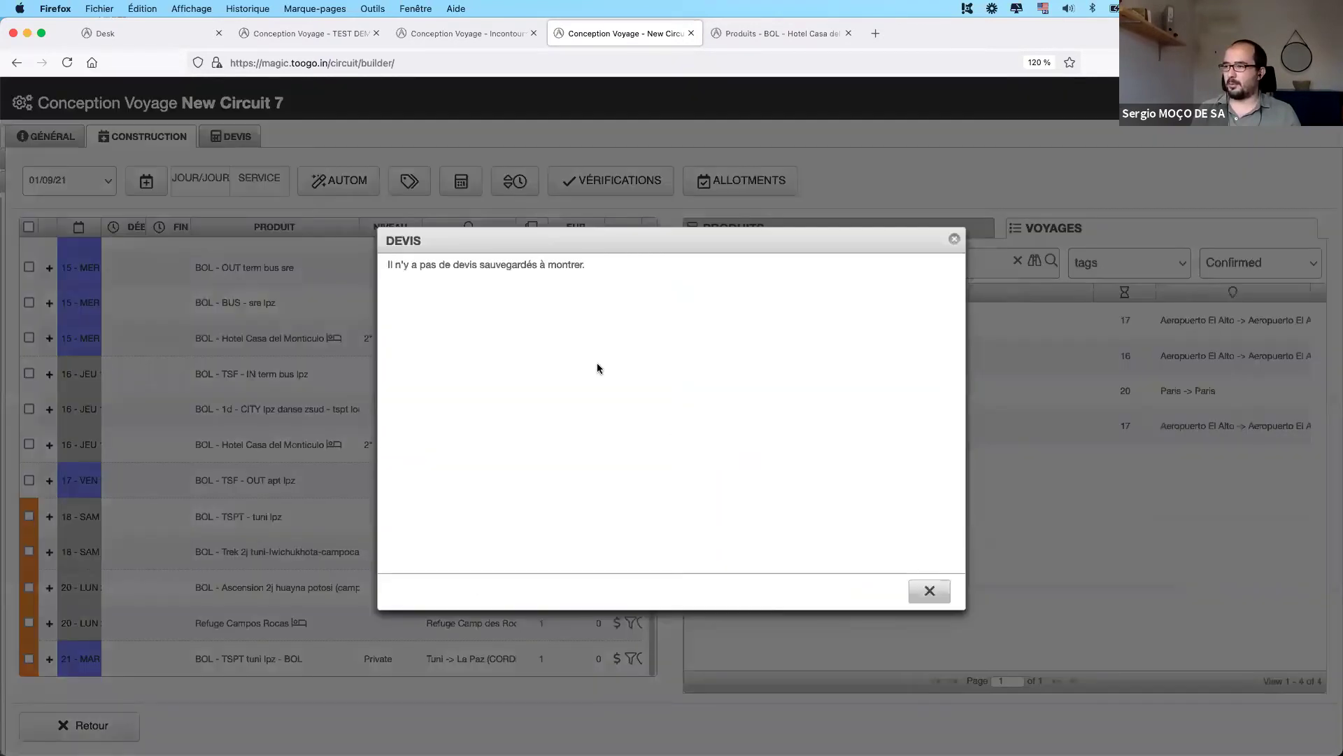
pyautogui.click(929, 590)
# - View the saved quotes of the trip BOL 2021 - LES INCONTOURNABLES V2 and close them
pyautogui.click(813, 391)
pyautogui.click(809, 357)
pyautogui.rightClick(810, 357)
pyautogui.click(855, 303)
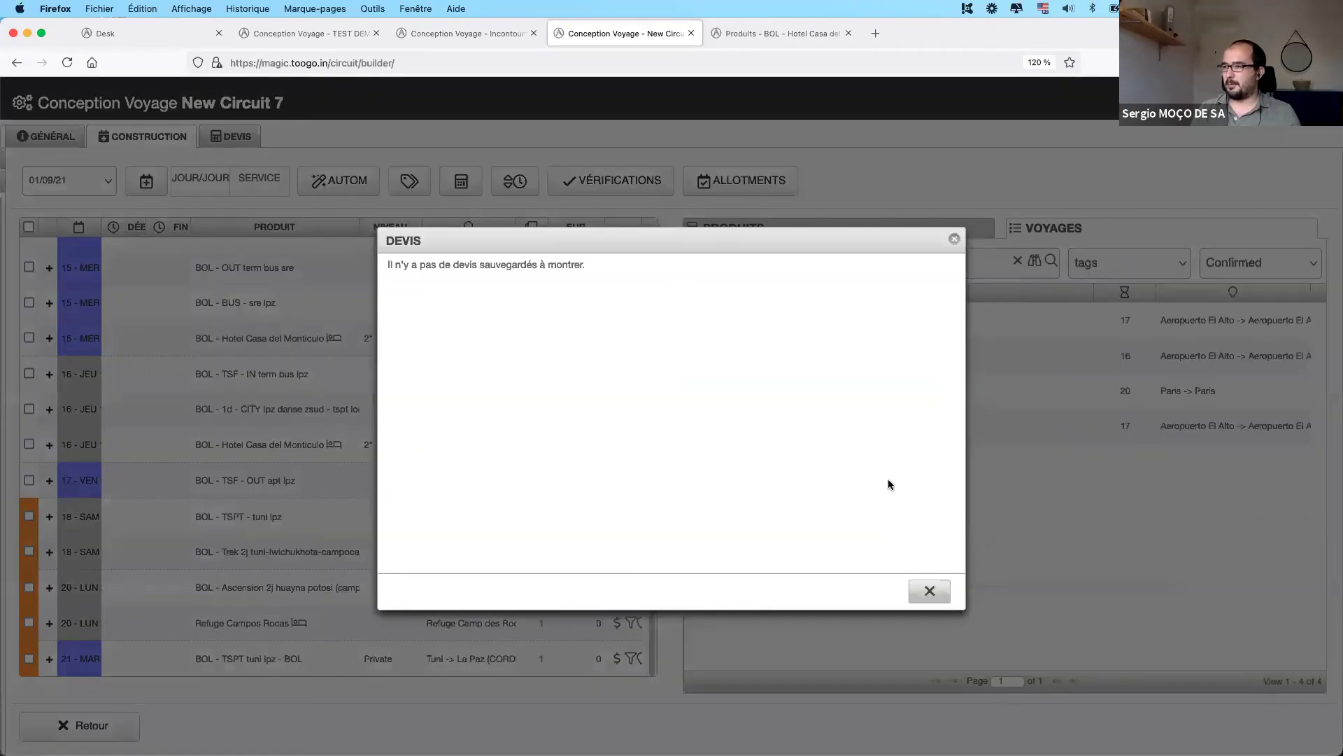
pyautogui.click(922, 597)
# - View the saved quotes of the trip BOL 2021 - LES INCONTOURNABLES V3 and close them
pyautogui.click(840, 320)
pyautogui.rightClick(839, 320)
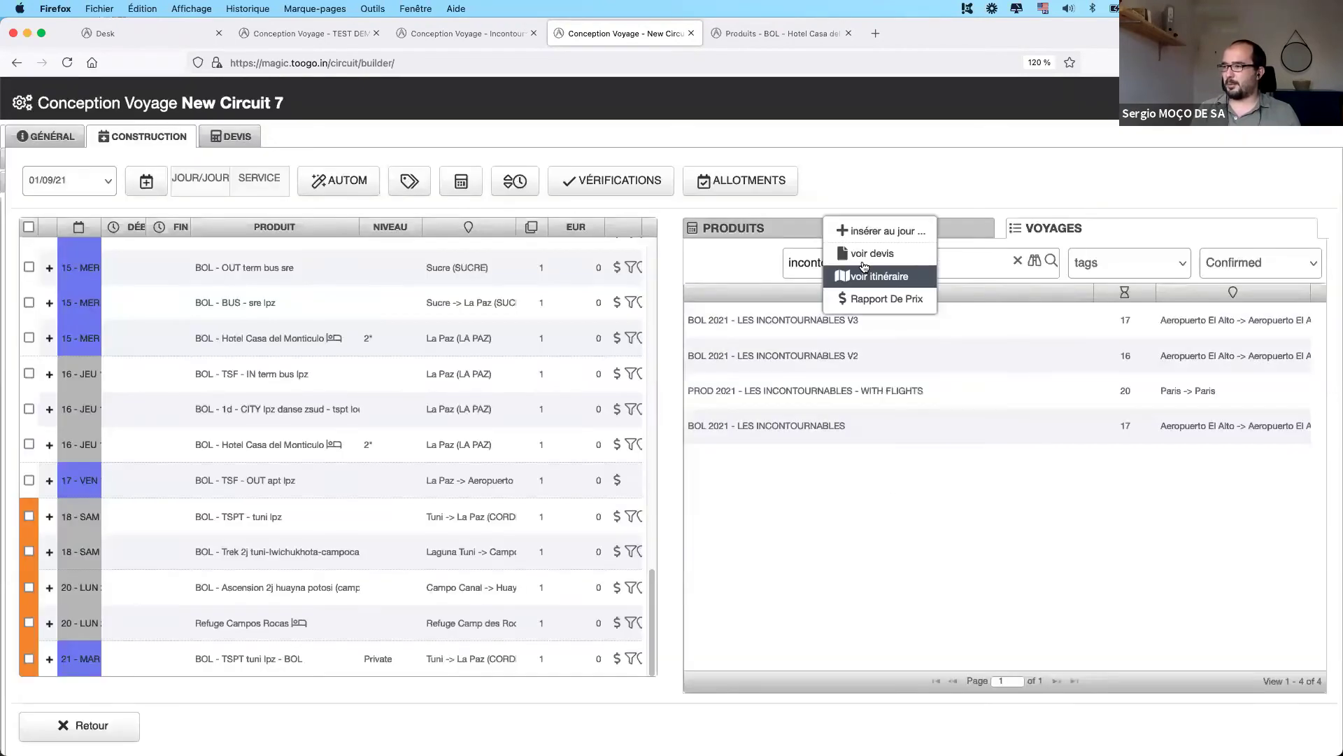
pyautogui.click(872, 253)
pyautogui.click(926, 591)
# - Clear the trip search and filter the trip list to Modules
pyautogui.click(781, 356)
pyautogui.click(780, 321)
pyautogui.doubleClick(865, 265)
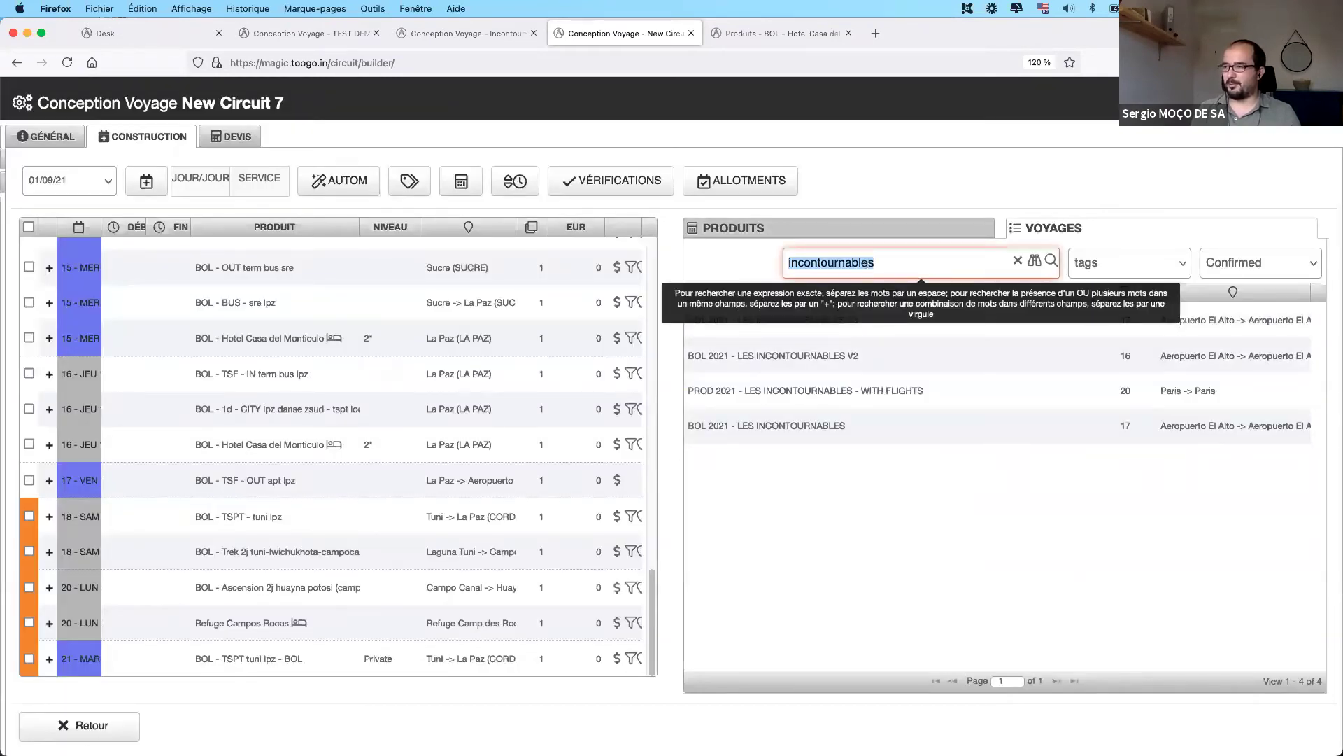
pyautogui.press('BackSpace')
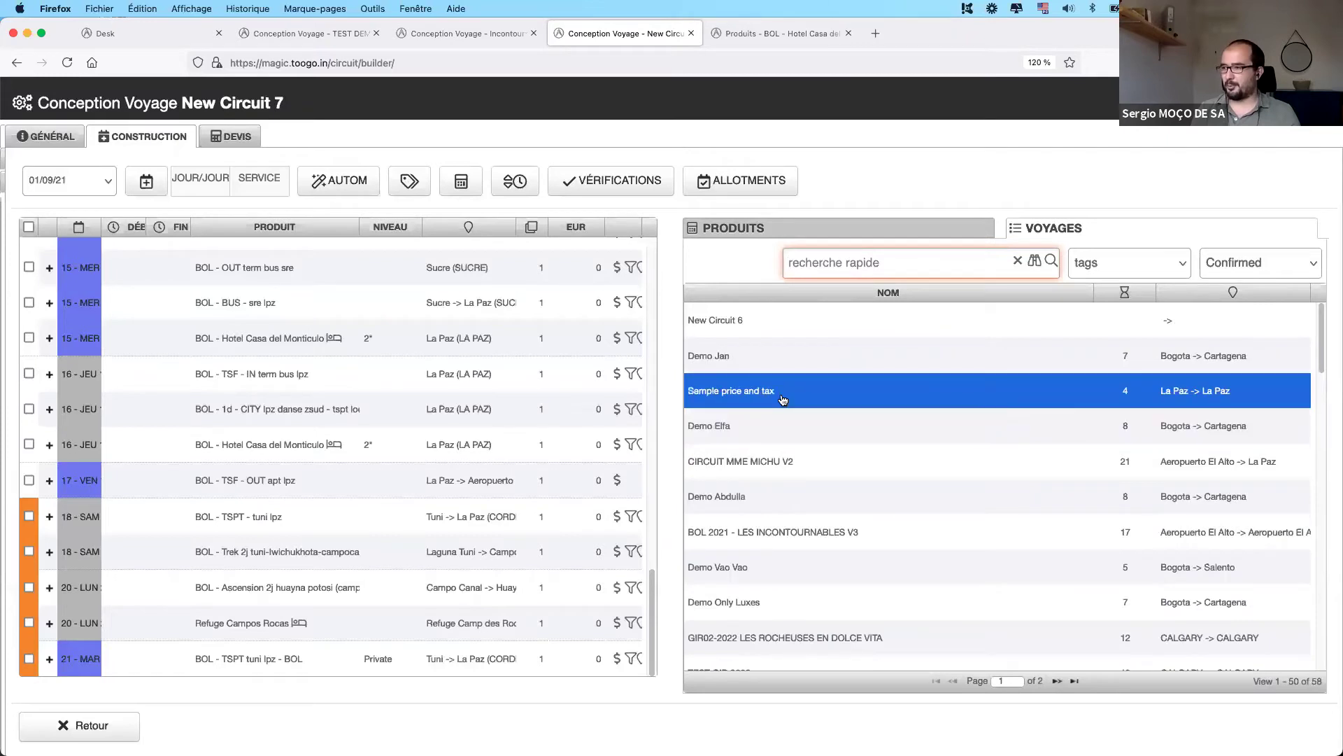
pyautogui.click(1252, 271)
pyautogui.click(1228, 283)
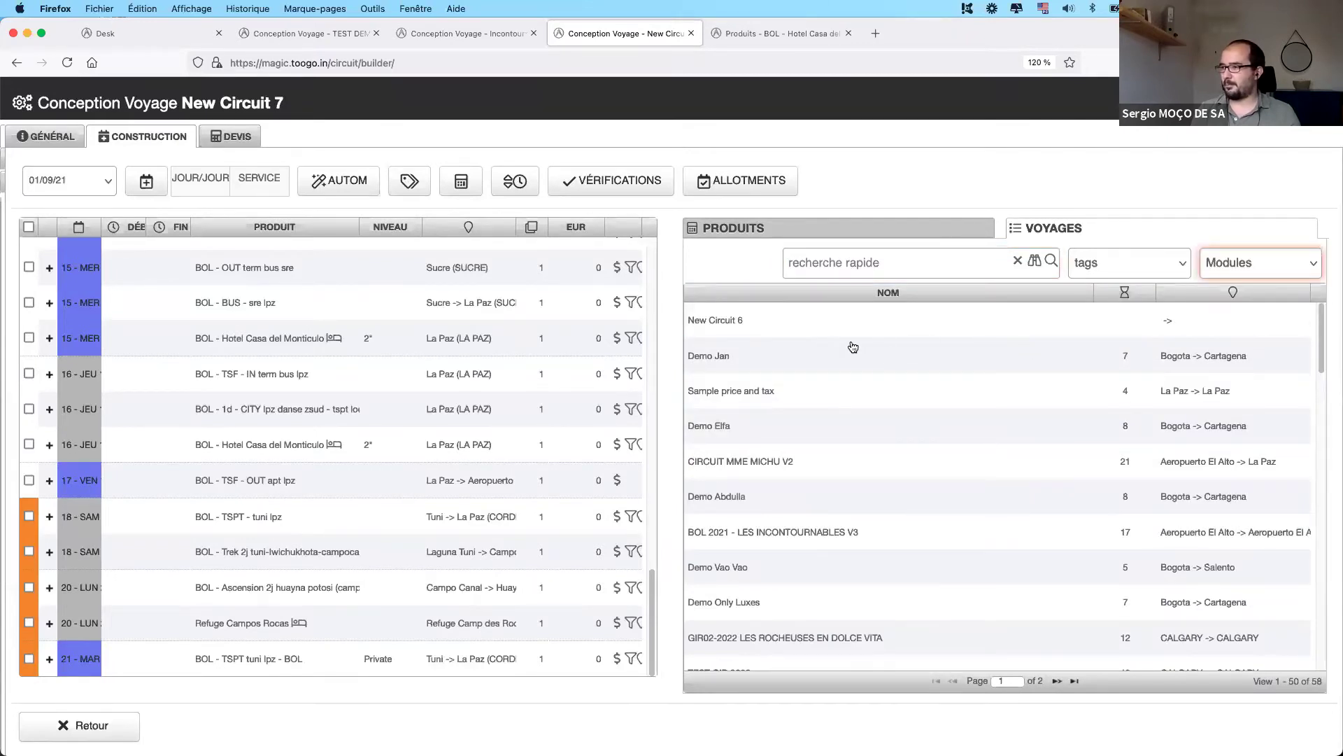
# - View the itinerary map and the price report of the trip BOL - MODULE Ascension Huayna Potosi 3D, closing each
pyautogui.click(782, 329)
pyautogui.rightClick(784, 333)
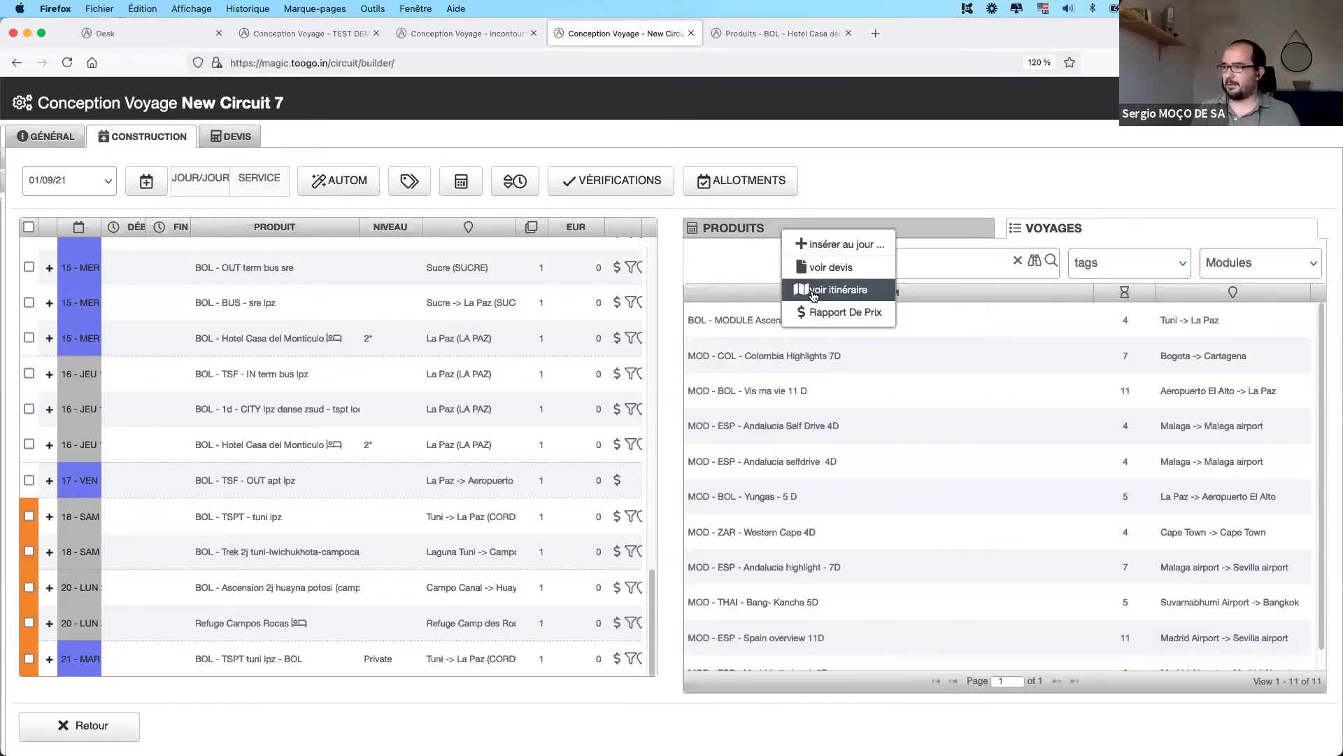
pyautogui.click(814, 294)
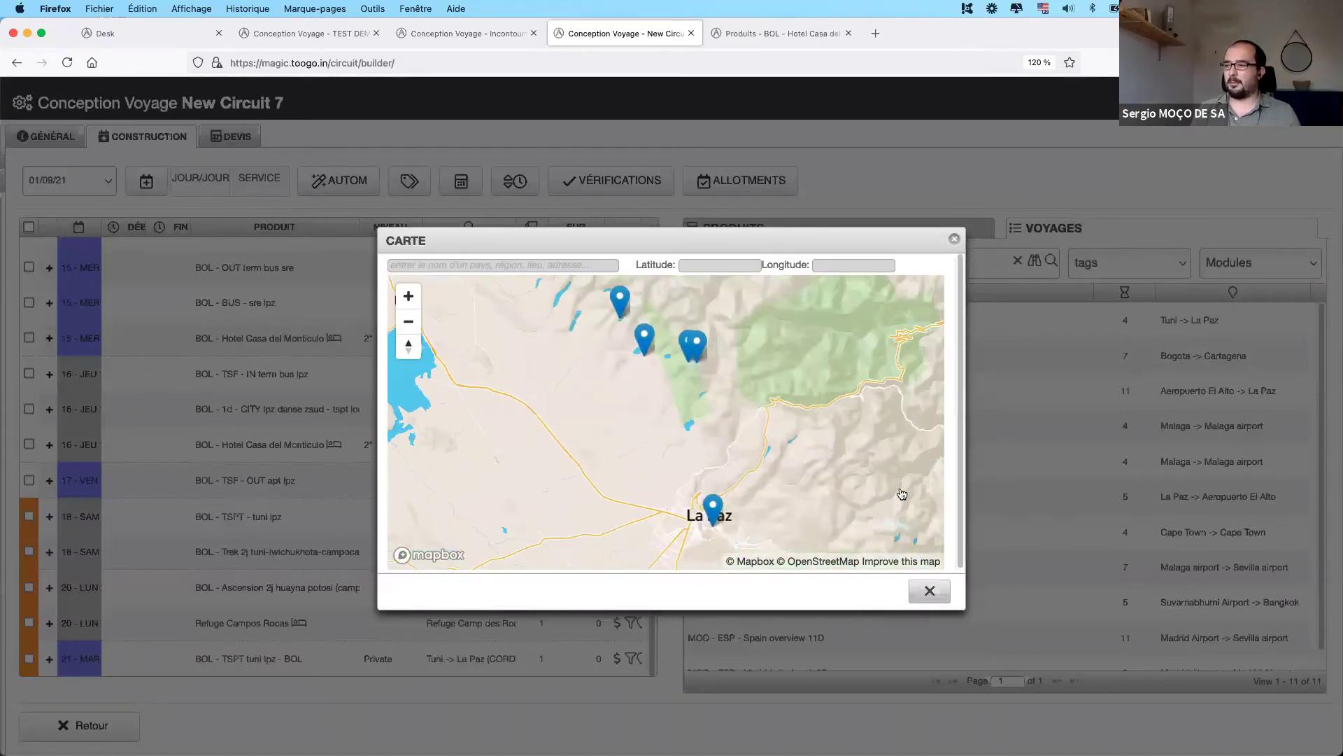
pyautogui.press('Escape')
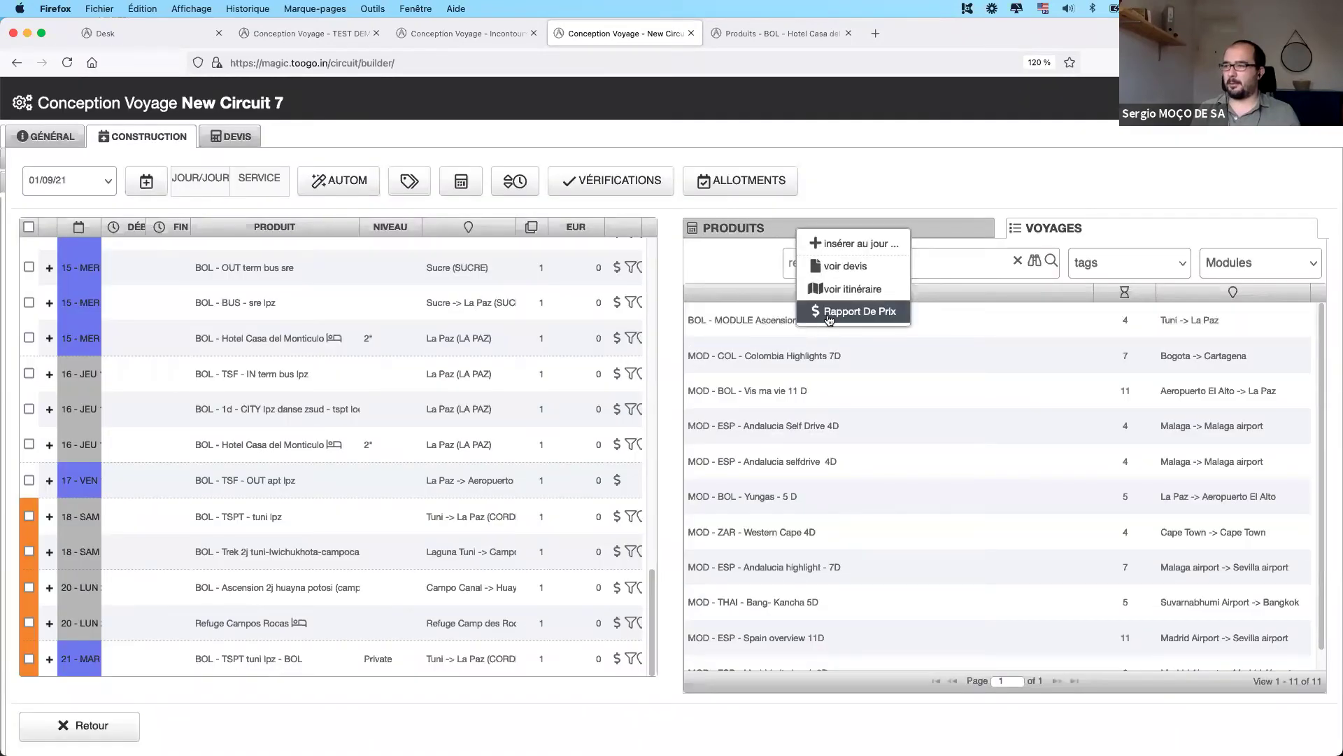
pyautogui.click(828, 318)
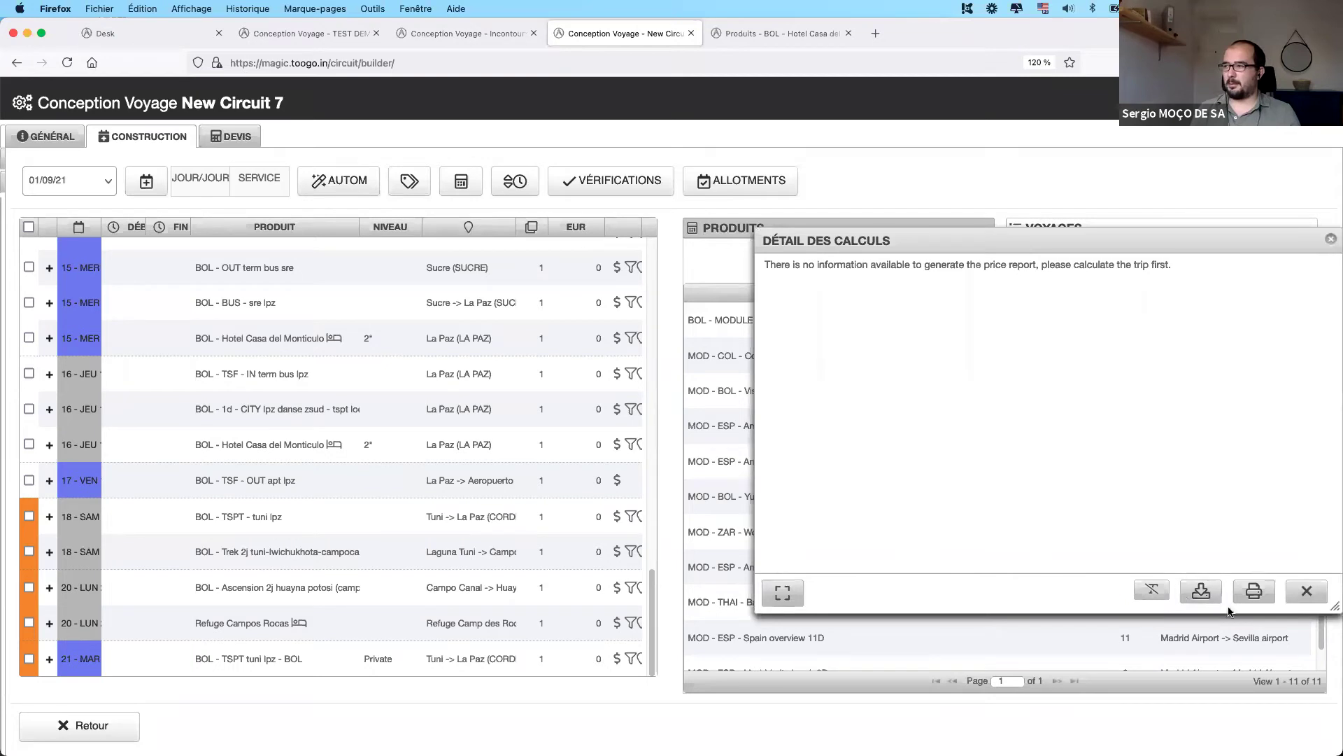
pyautogui.click(1306, 591)
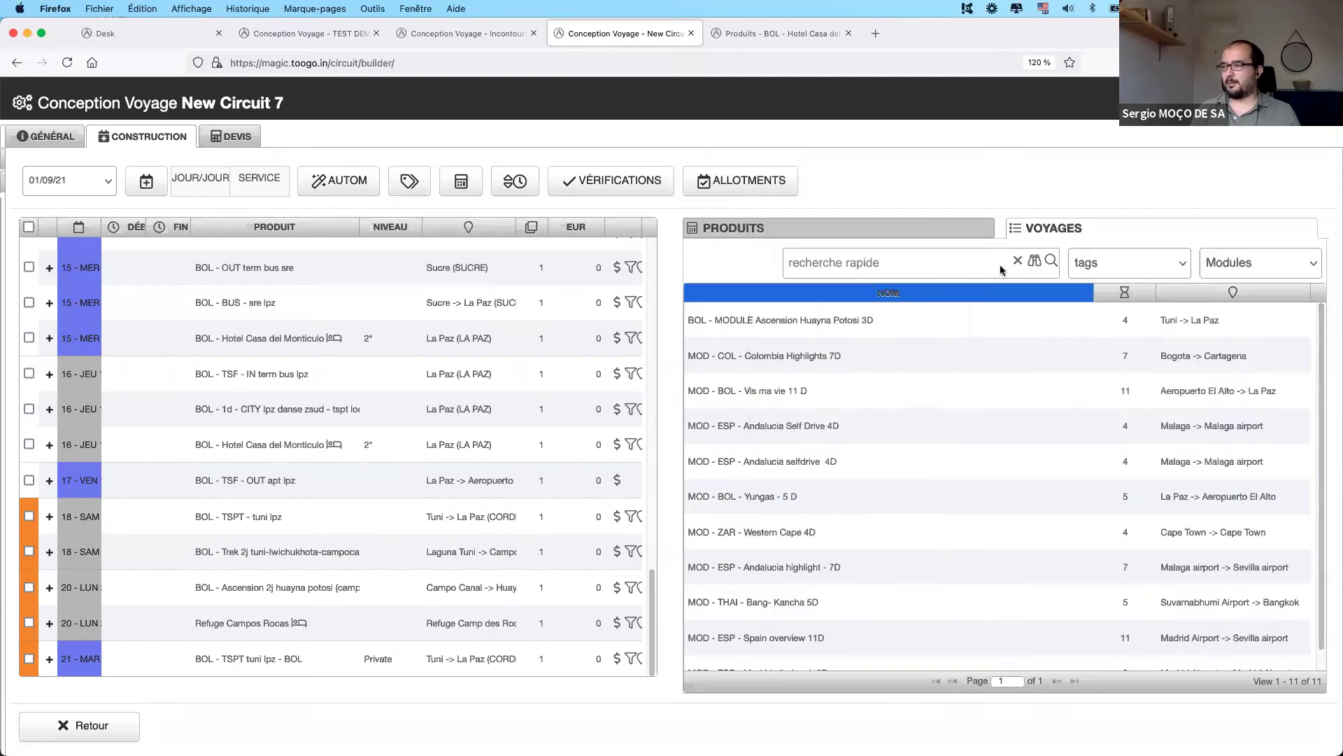
# - Filter the trip list back to Confirmed trips and search it for "incontournables"
pyautogui.click(1228, 273)
pyautogui.click(1234, 222)
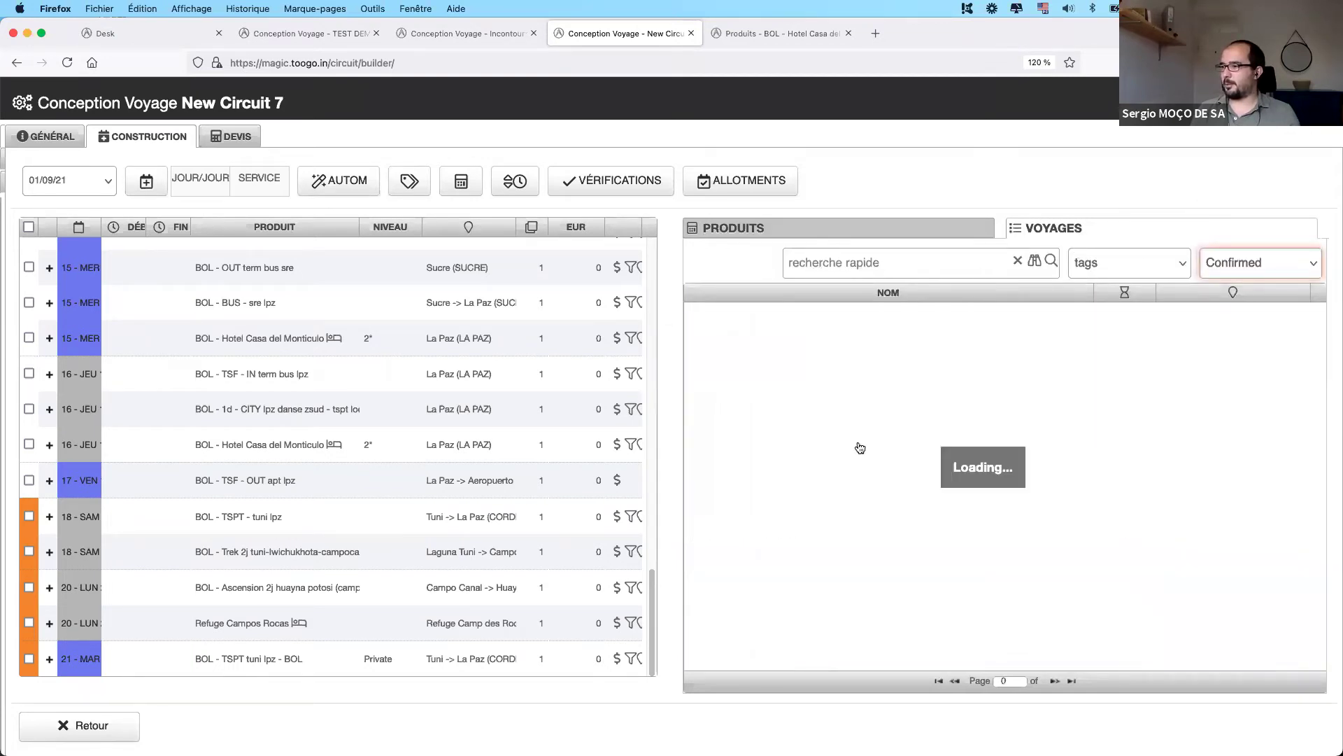
pyautogui.click(818, 262)
pyautogui.write('incontournables')
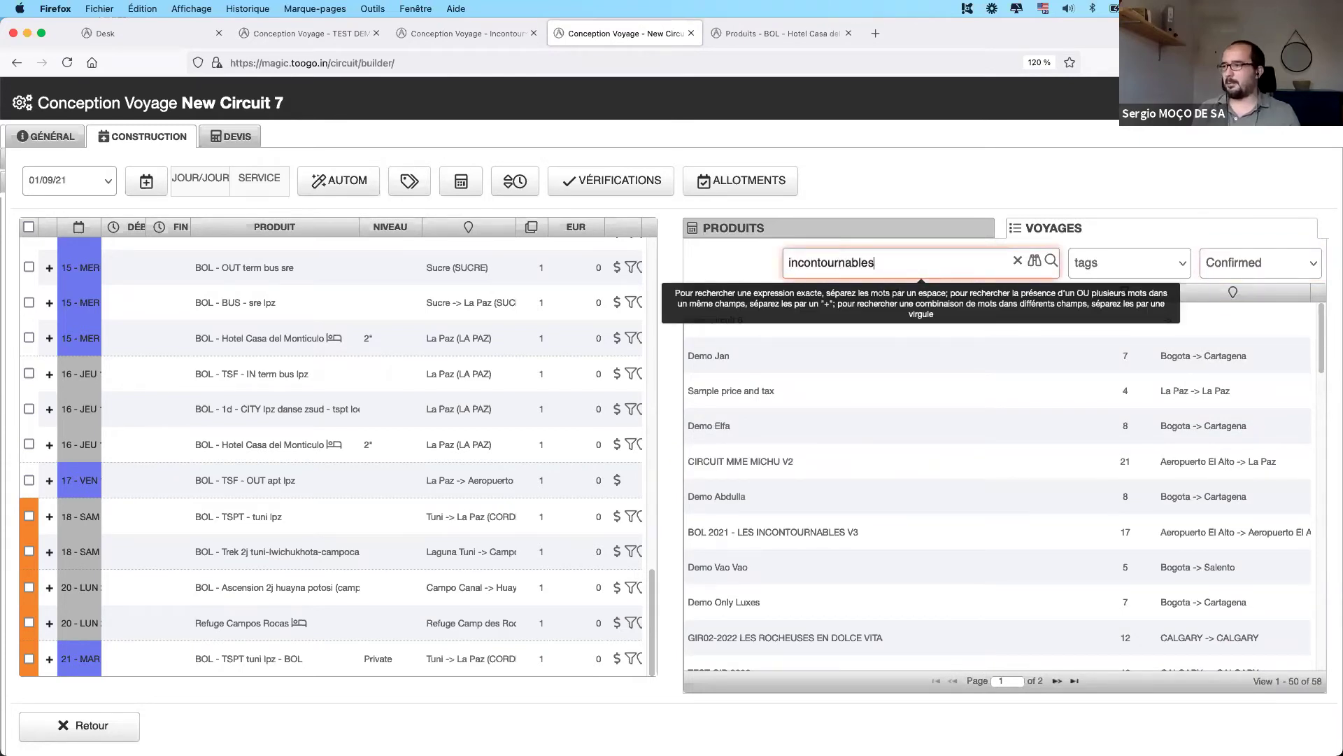
# - Examine the price report of the trip BOL 2021 - LES INCONTOURNABLES down to its totals and close it
pyautogui.rightClick(782, 425)
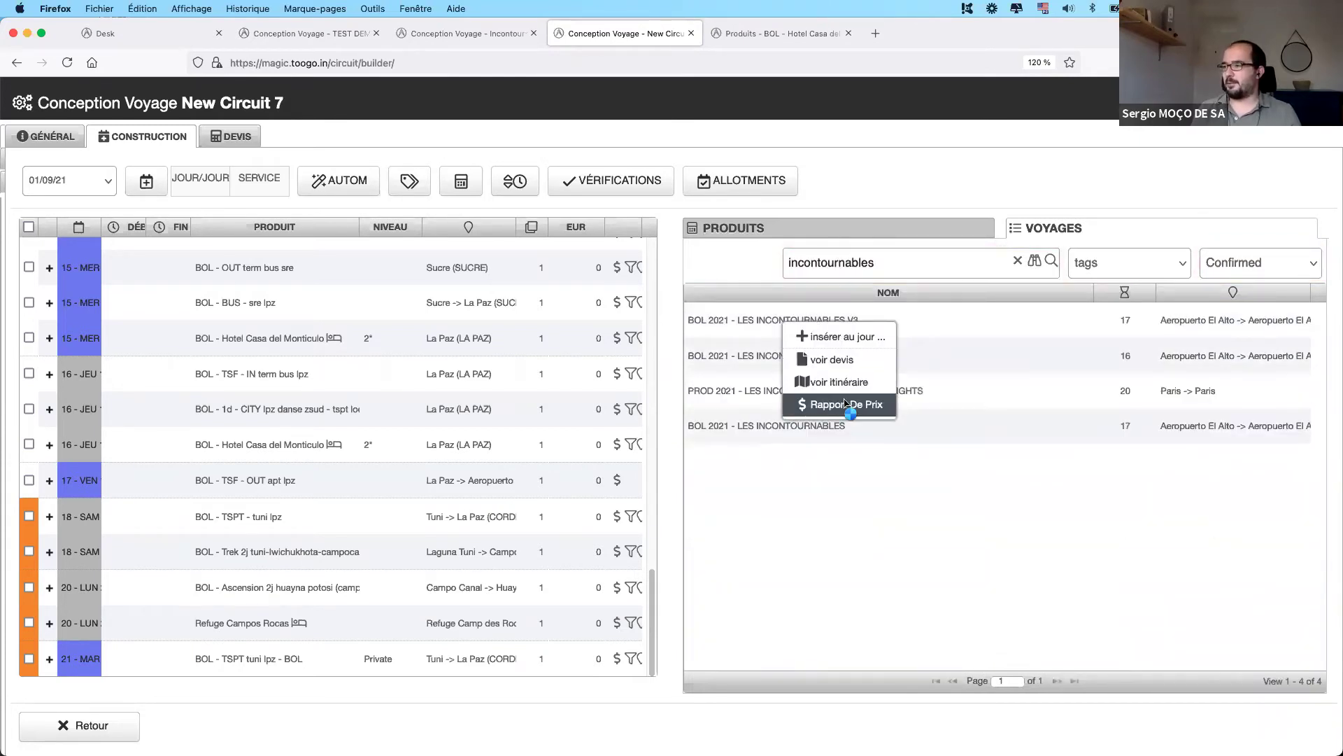
pyautogui.click(847, 404)
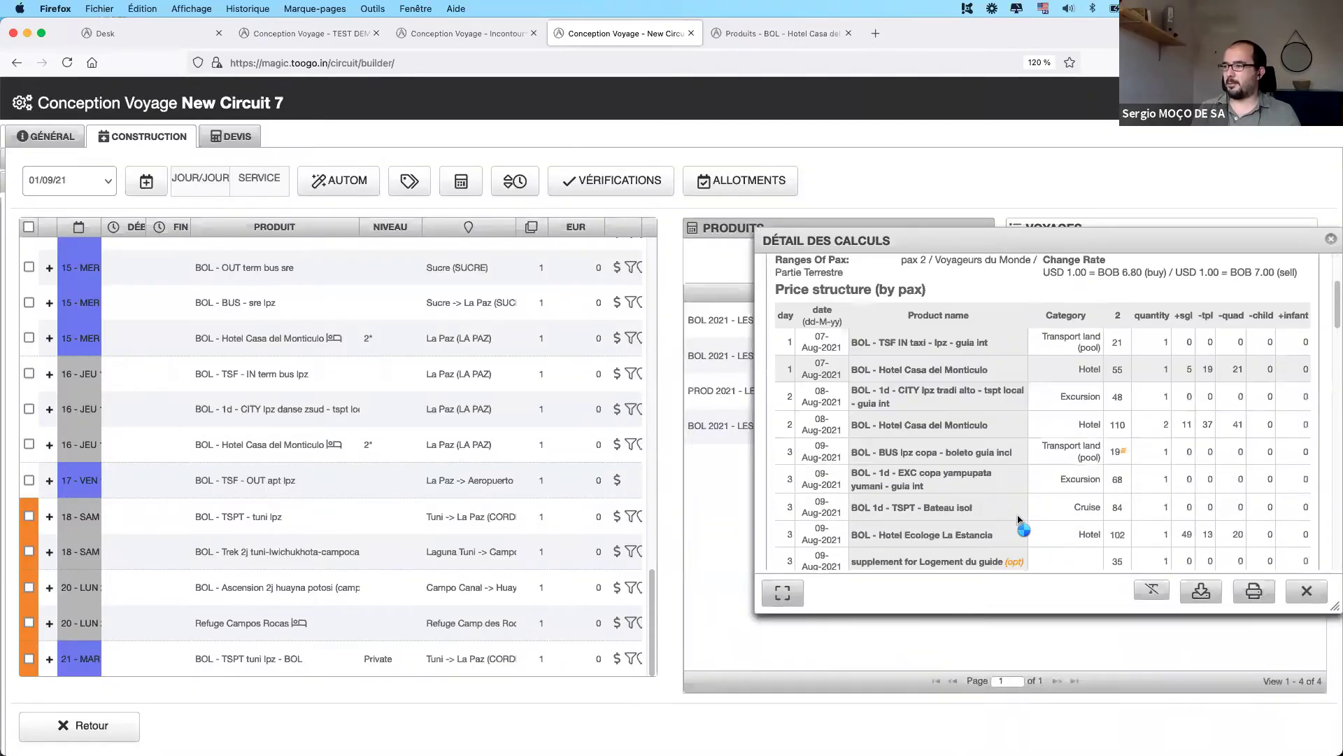
pyautogui.scroll(-10, 1020, 470)
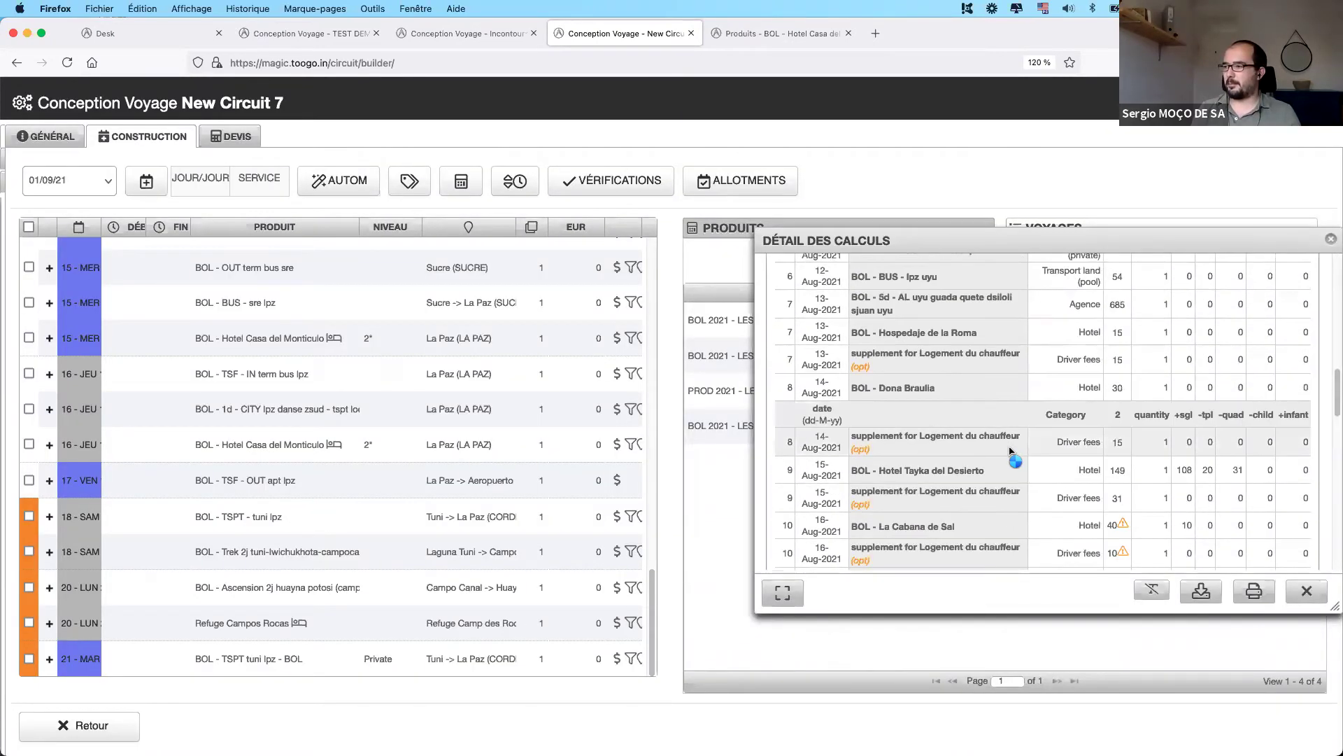
pyautogui.scroll(-5, 1012, 452)
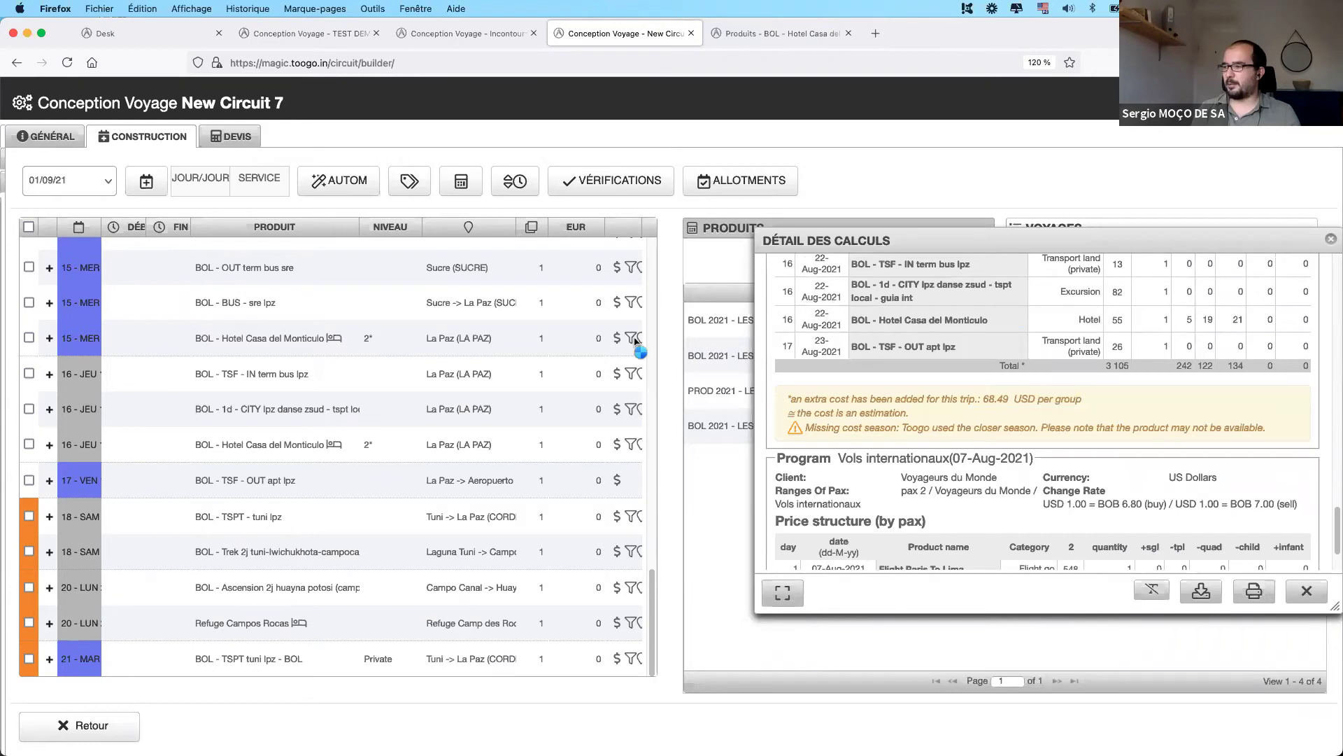
pyautogui.click(1306, 591)
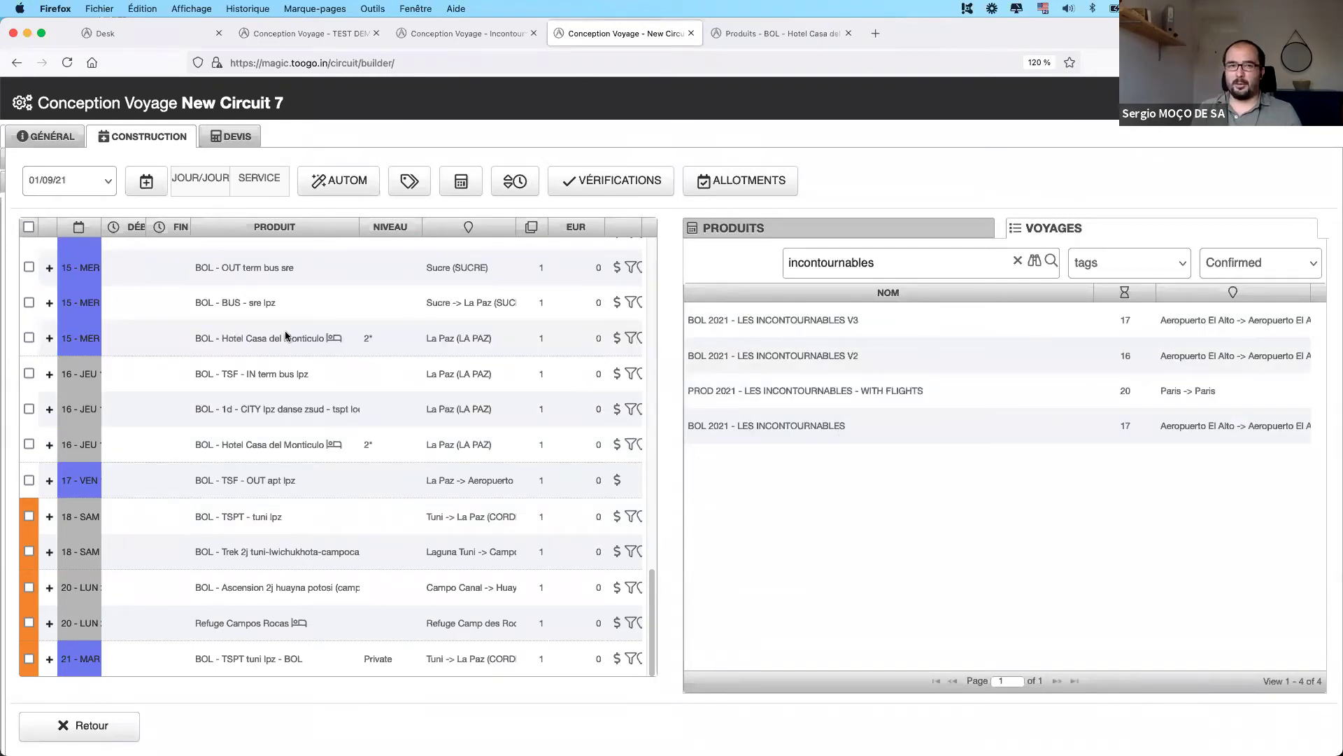
pyautogui.click(77, 423)
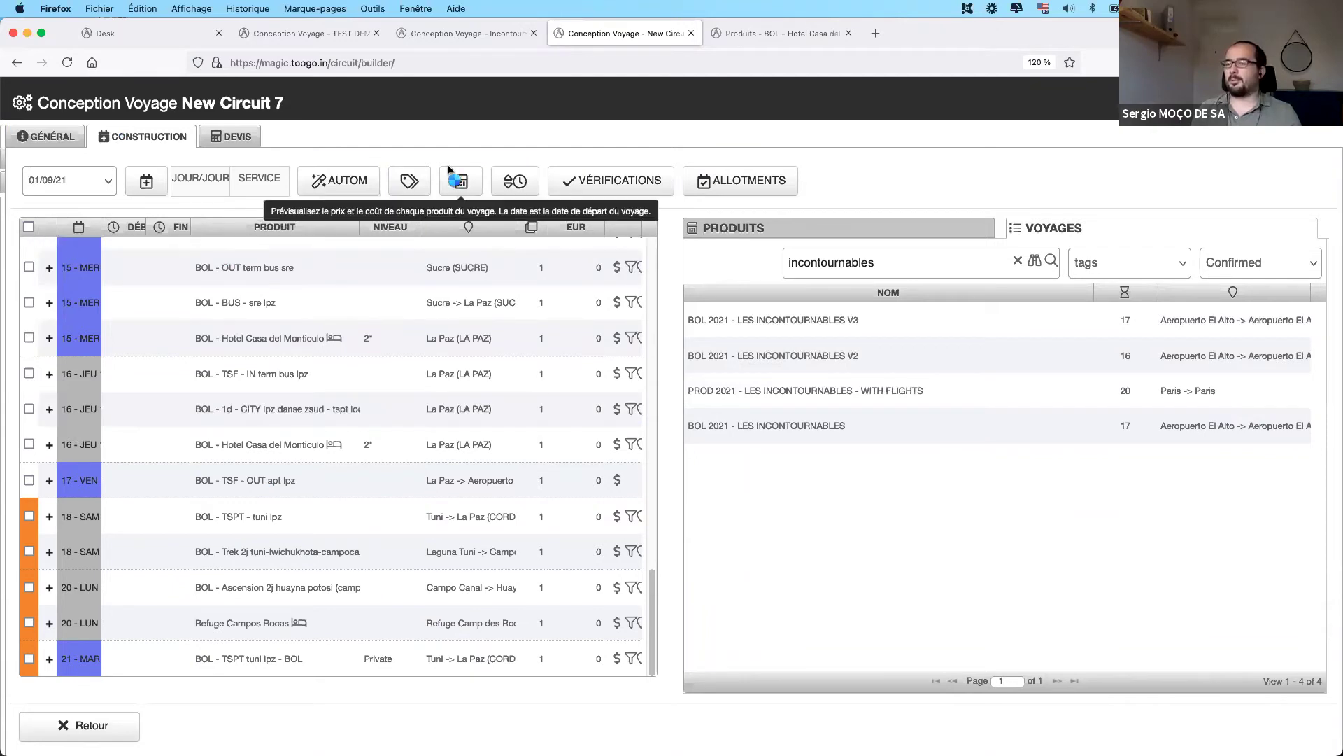
# - Open the quote of New Circuit 7 and calculate its prices with the FIT - Individuel 01-15 pax / B2C France base type
pyautogui.click(246, 137)
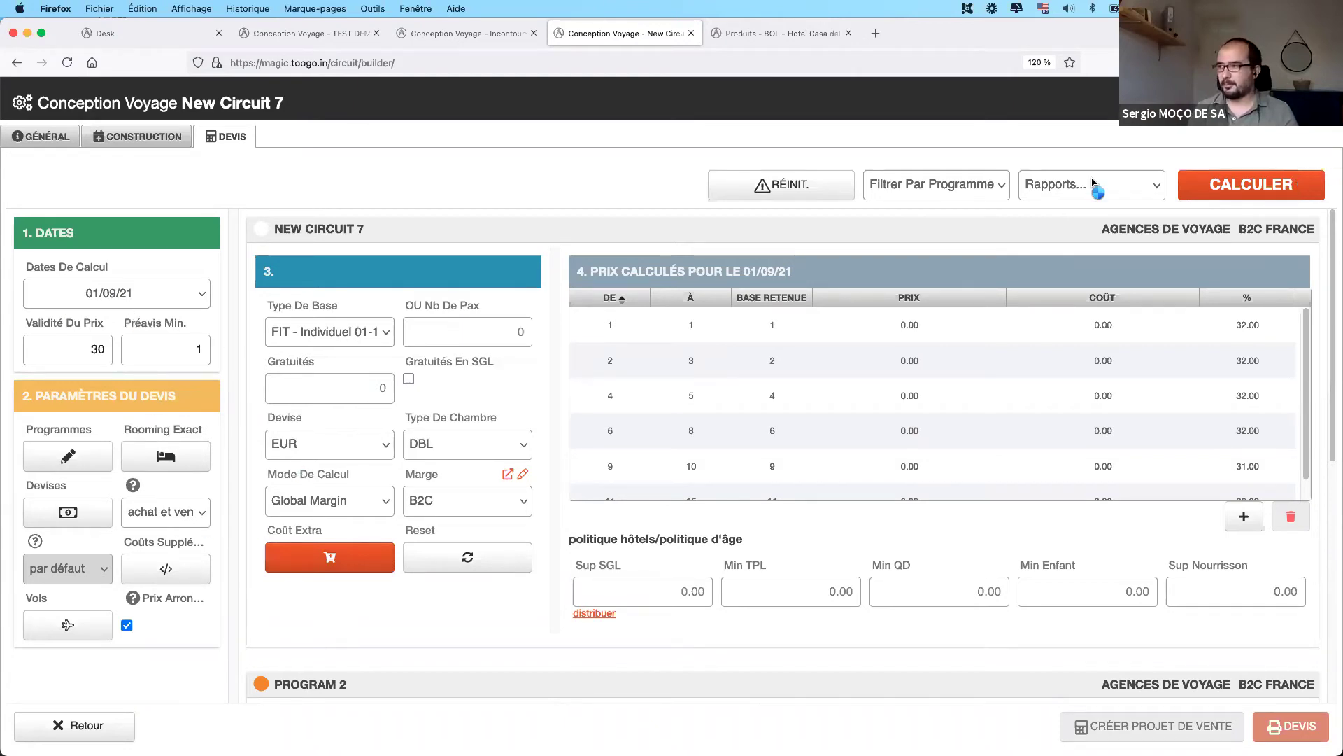
pyautogui.click(1231, 191)
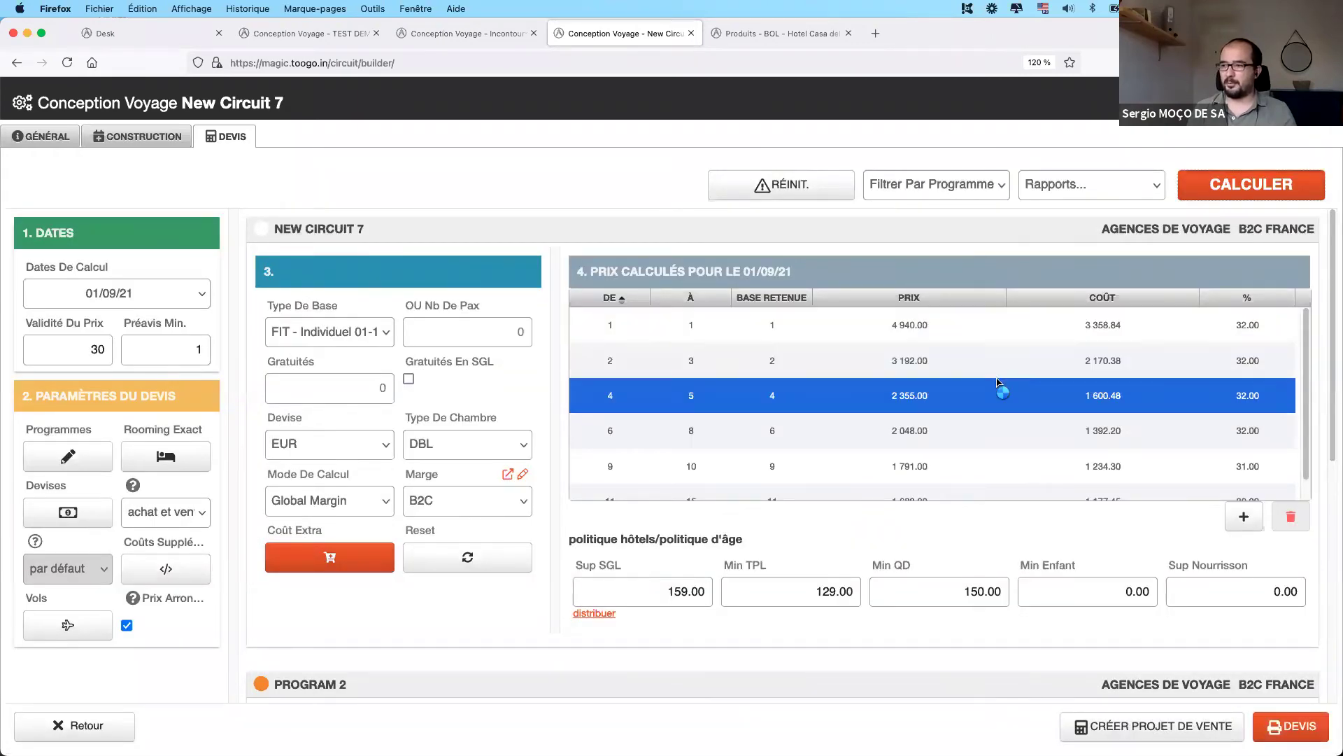
pyautogui.click(377, 341)
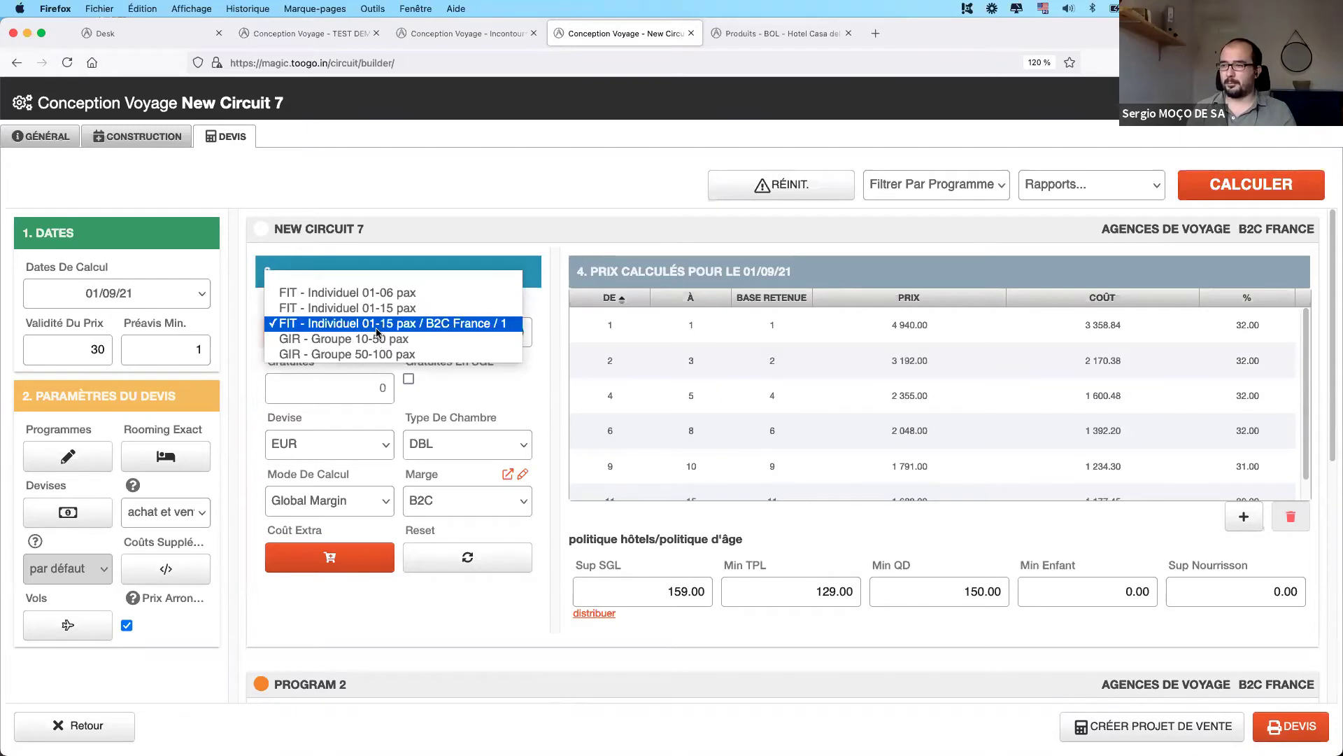
pyautogui.click(376, 328)
# - Set the number of pax to 4 for New Circuit 7 and recalculate the quote
pyautogui.moveTo(441, 331)
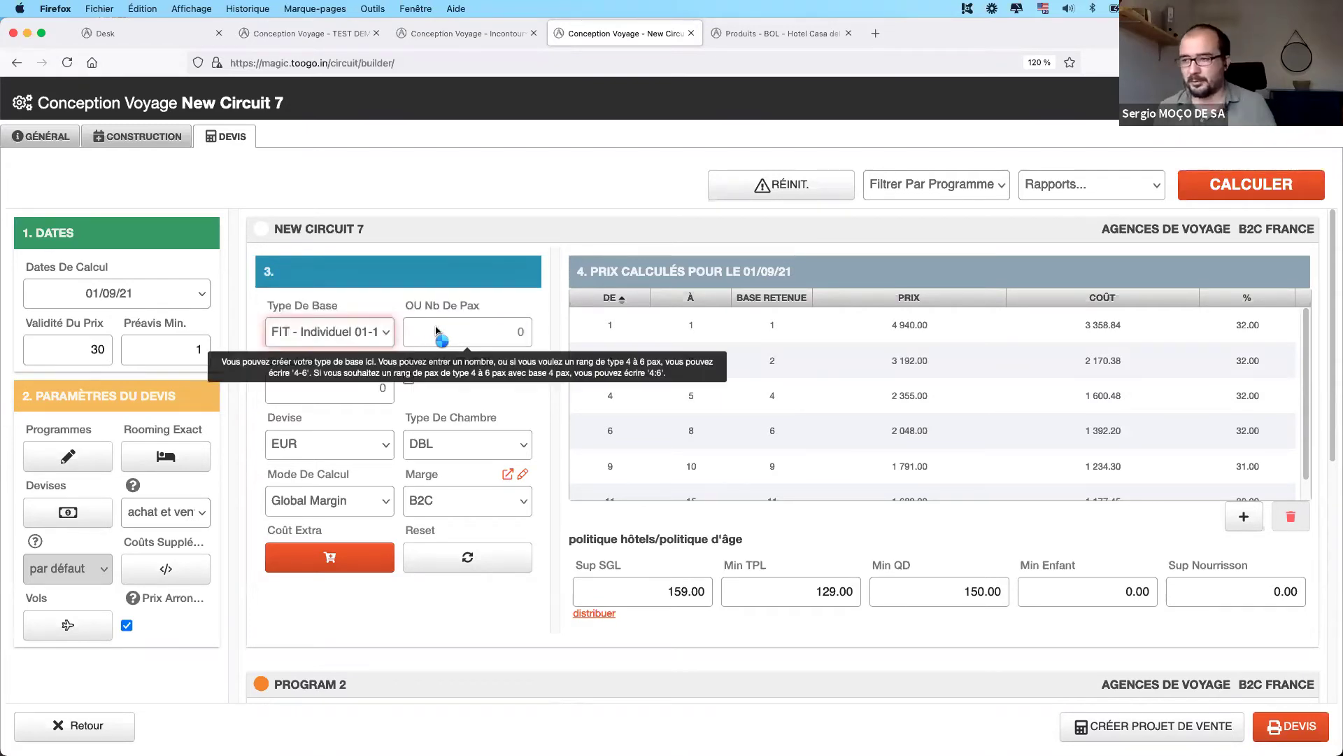
pyautogui.click(441, 330)
pyautogui.write('4')
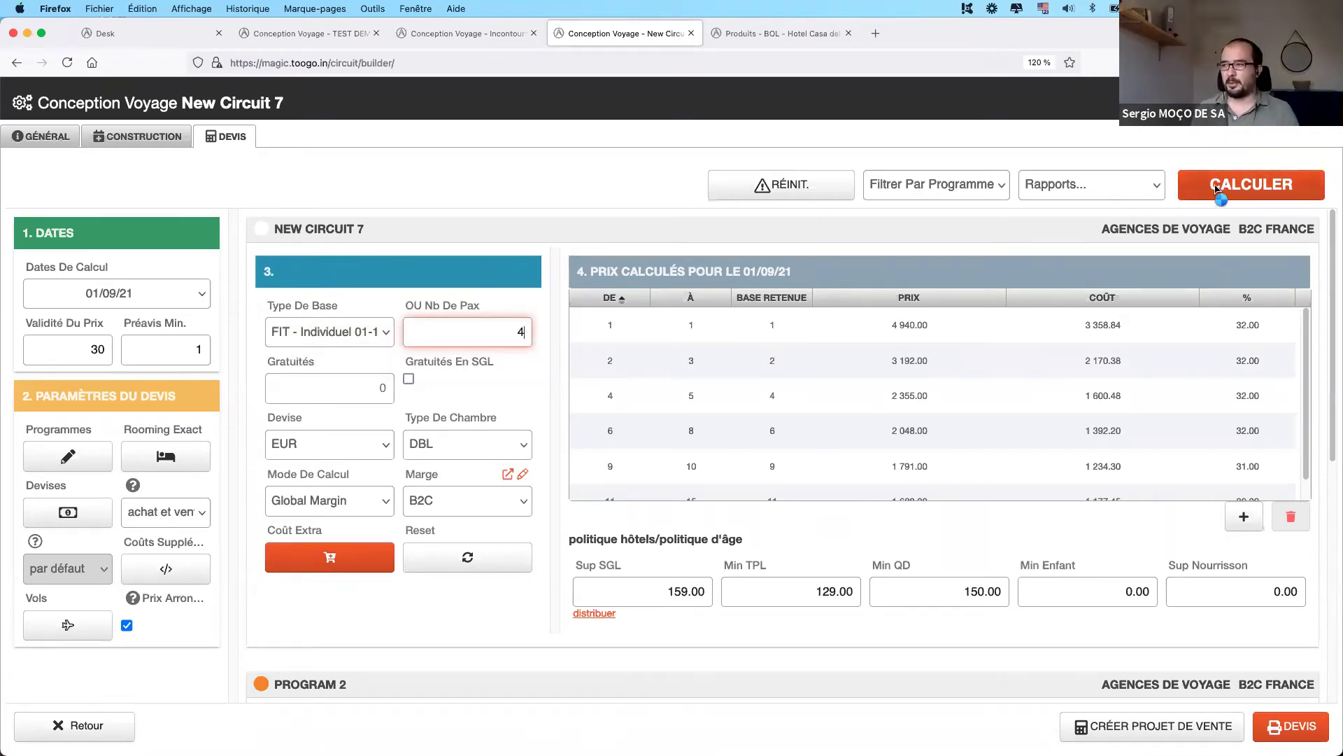
pyautogui.click(1203, 194)
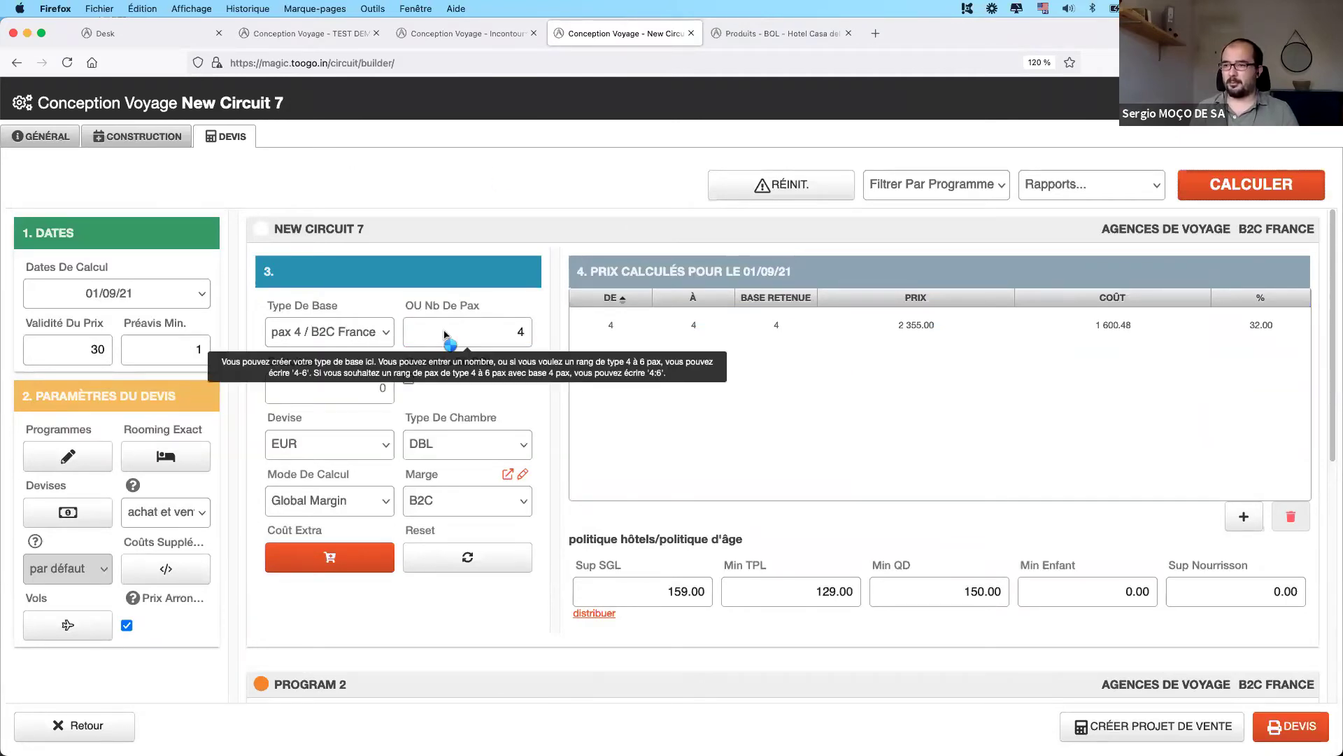
# - Change the base type of New Circuit 7 to GIR - Groupe 10-50 pax and calculate the group prices
pyautogui.click(384, 389)
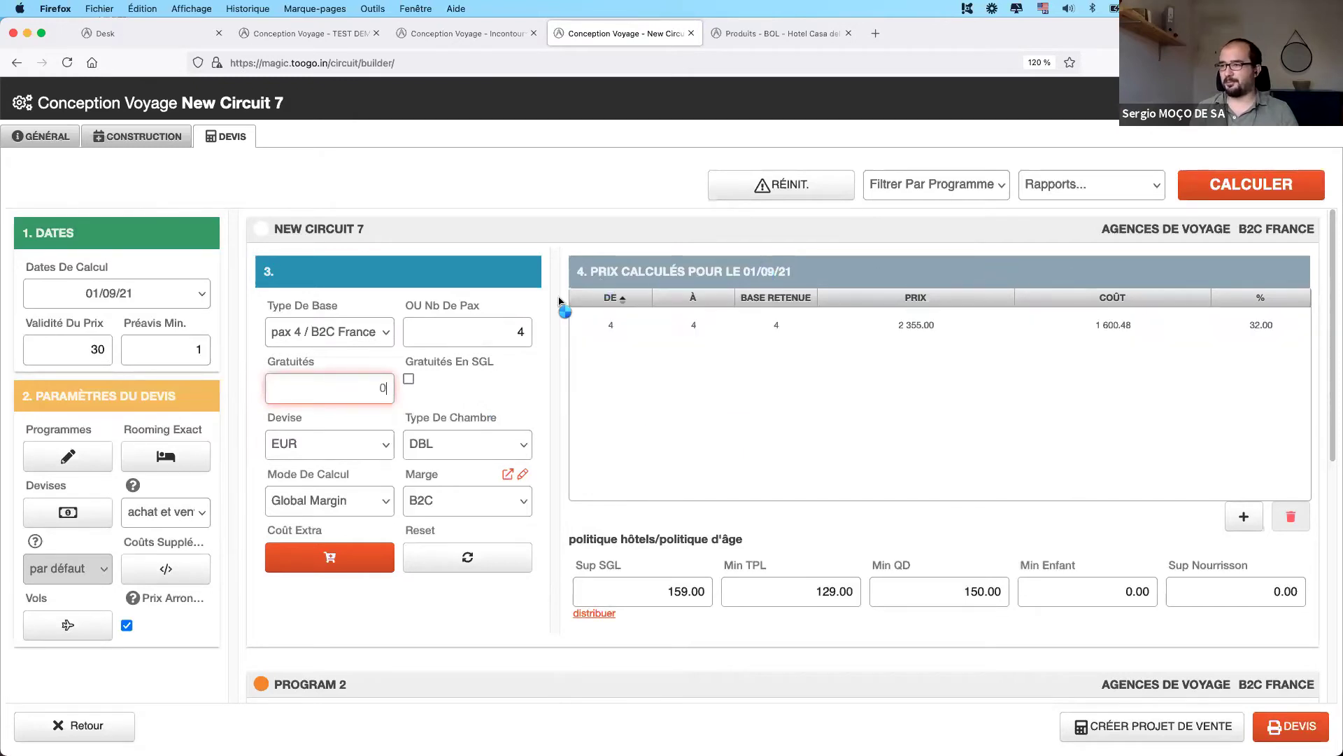
pyautogui.click(365, 336)
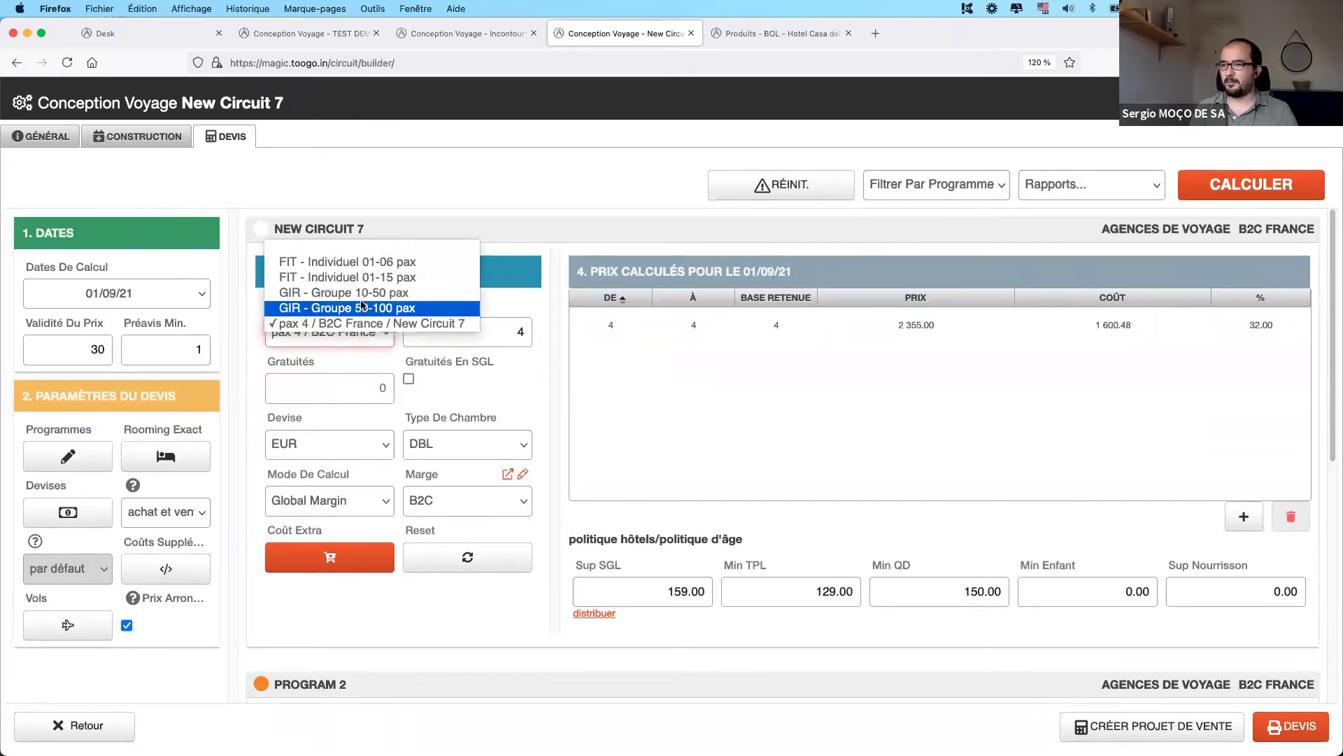
pyautogui.click(363, 297)
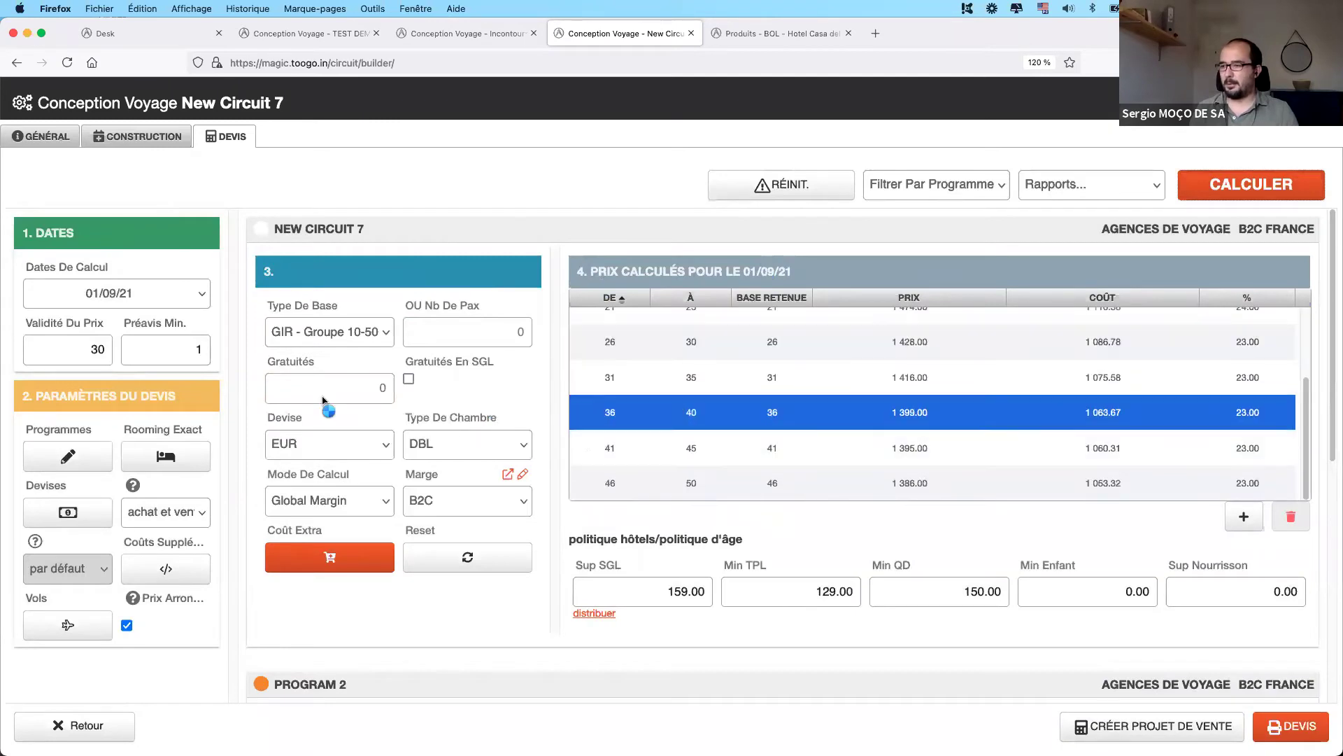
# - Set the number of free places (gratuités) to 2 for New Circuit 7 and recalculate the prices
pyautogui.click(325, 395)
pyautogui.press('BackSpace')
pyautogui.write('2')
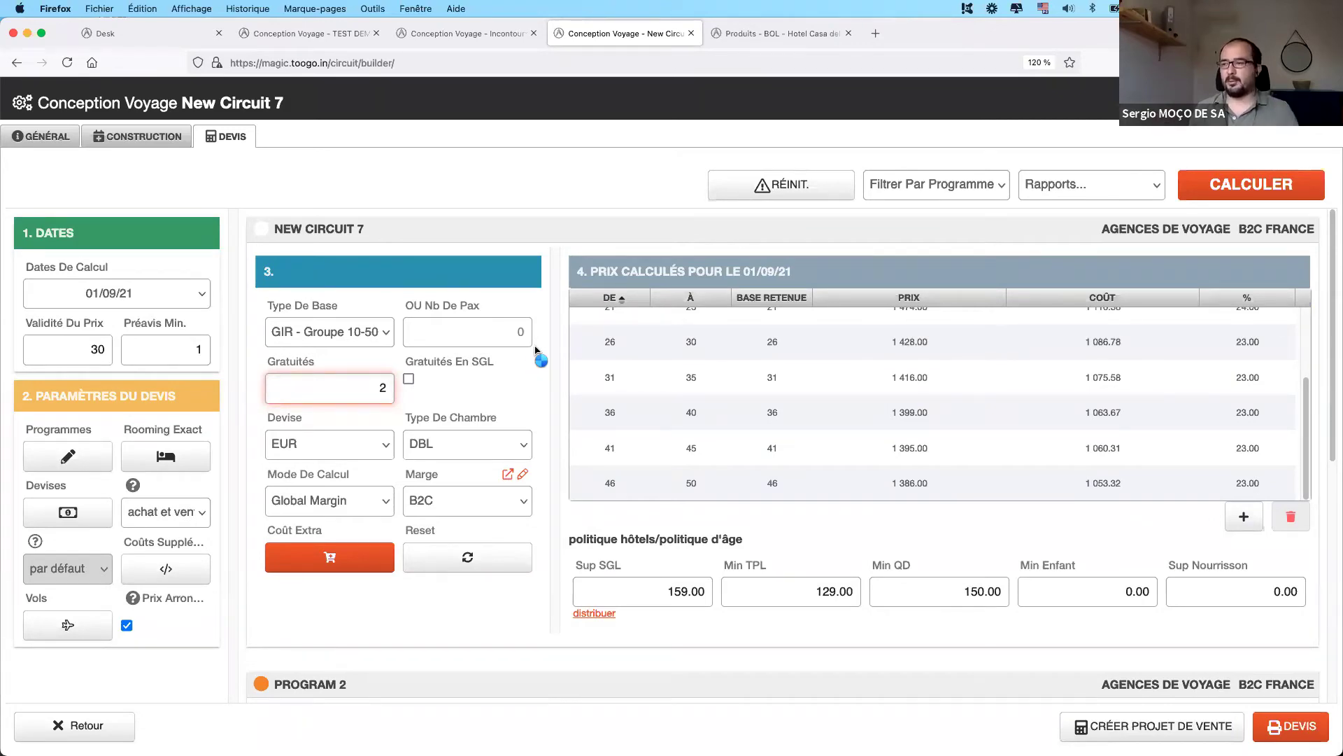
pyautogui.click(1214, 191)
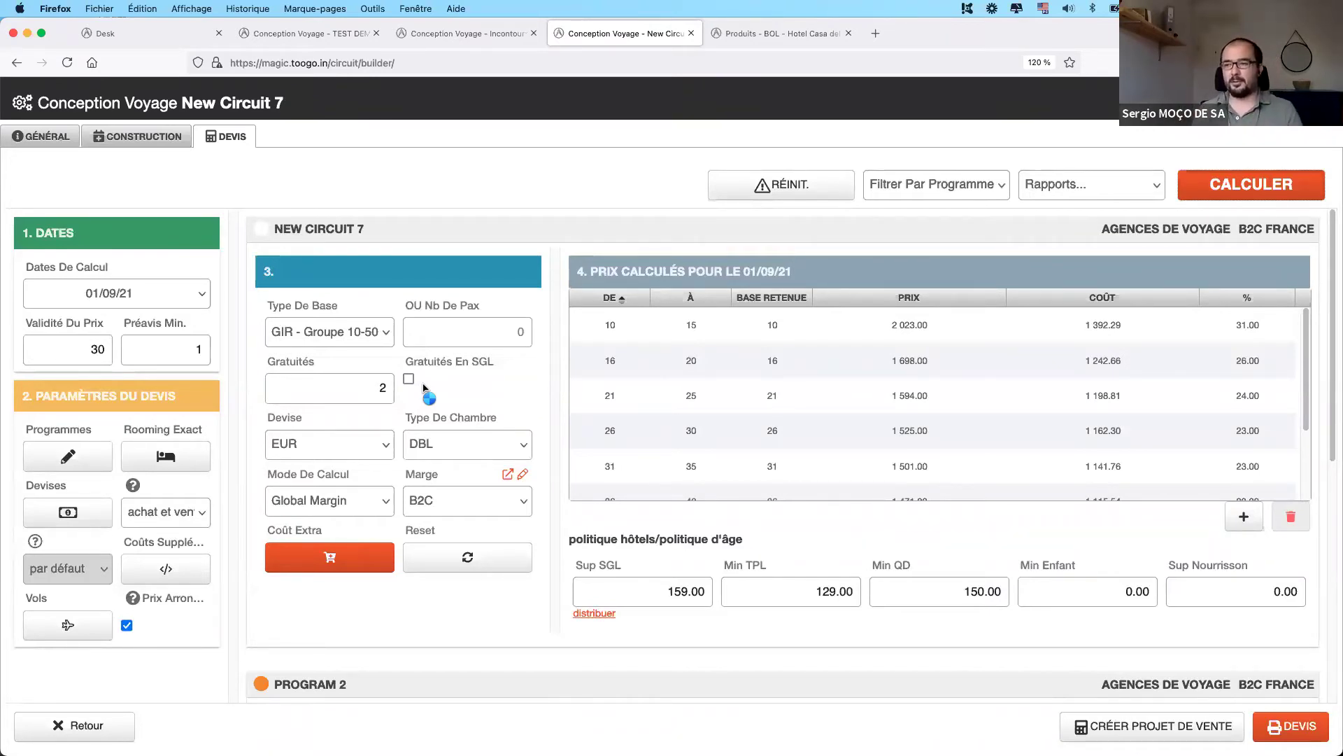
# - Select EUR as the quote currency of New Circuit 7 and recalculate the prices
pyautogui.scroll(-1, 647, 602)
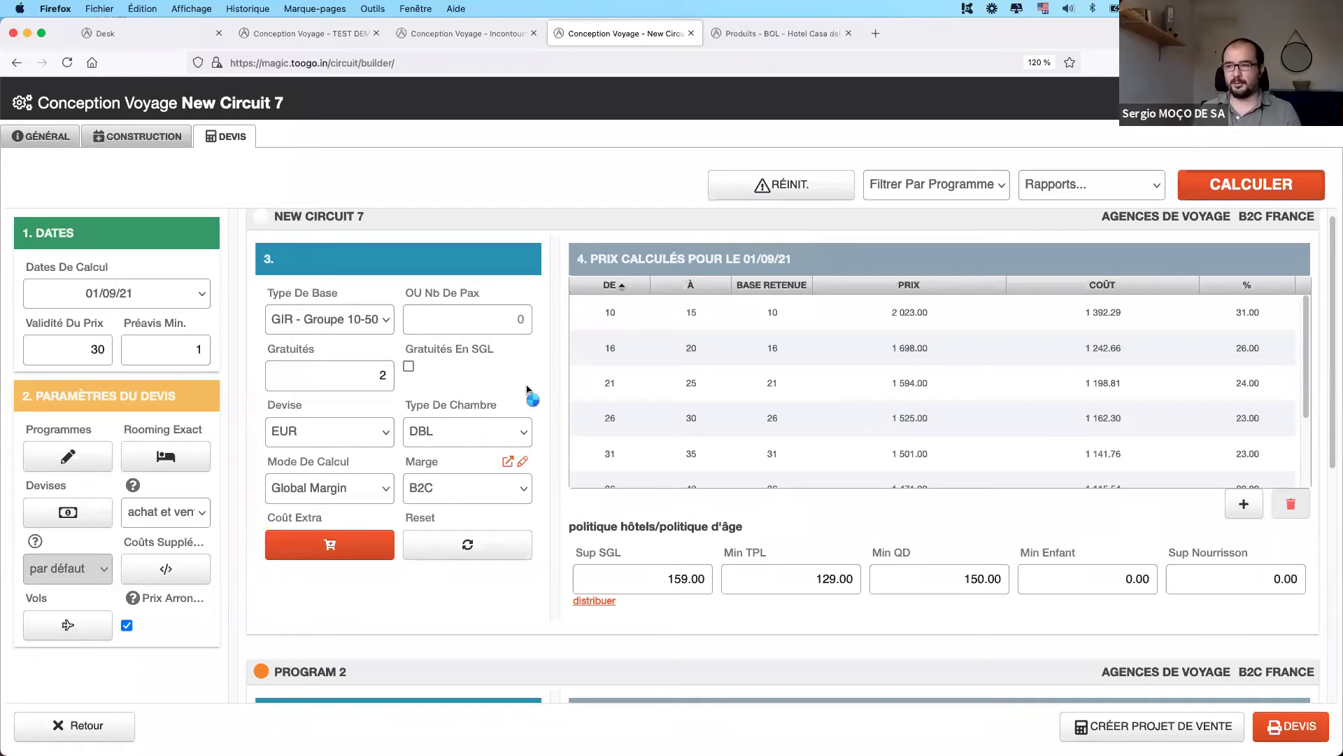
pyautogui.scroll(-1, 384, 395)
pyautogui.scroll(-2, 378, 392)
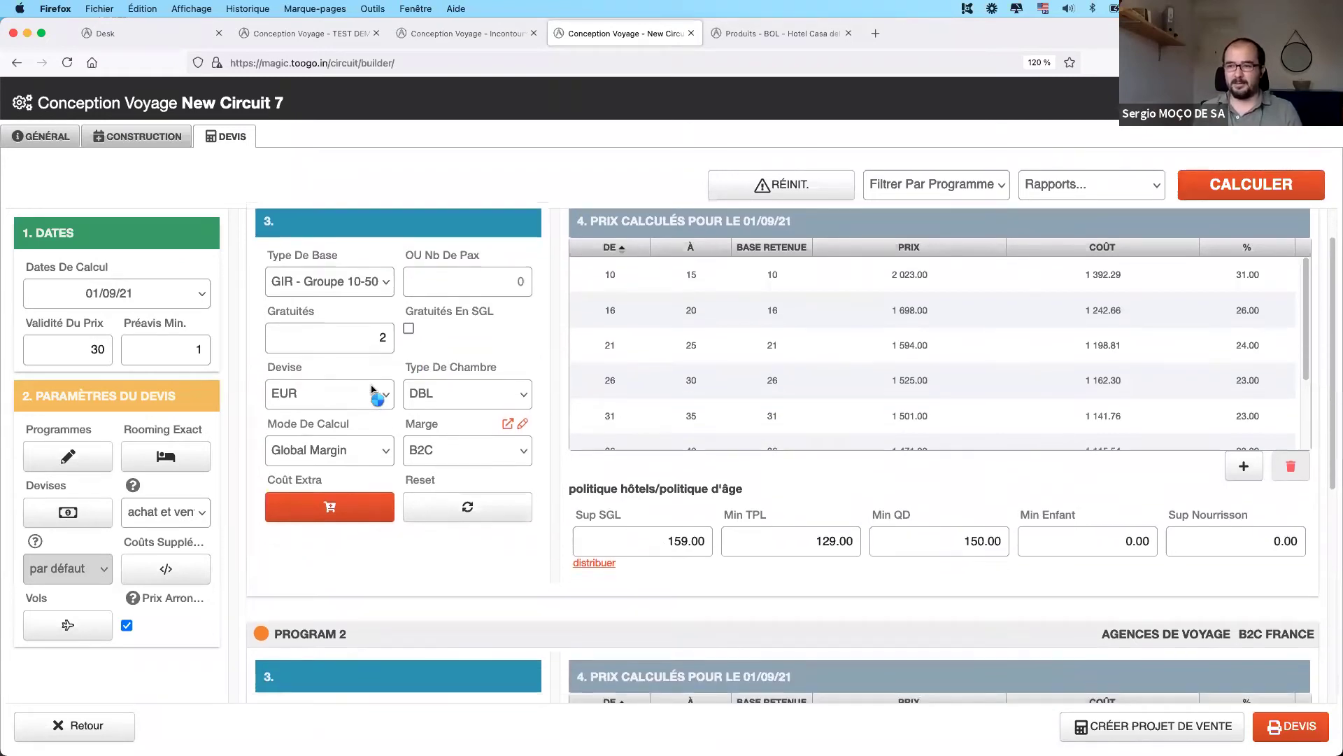
pyautogui.click(378, 397)
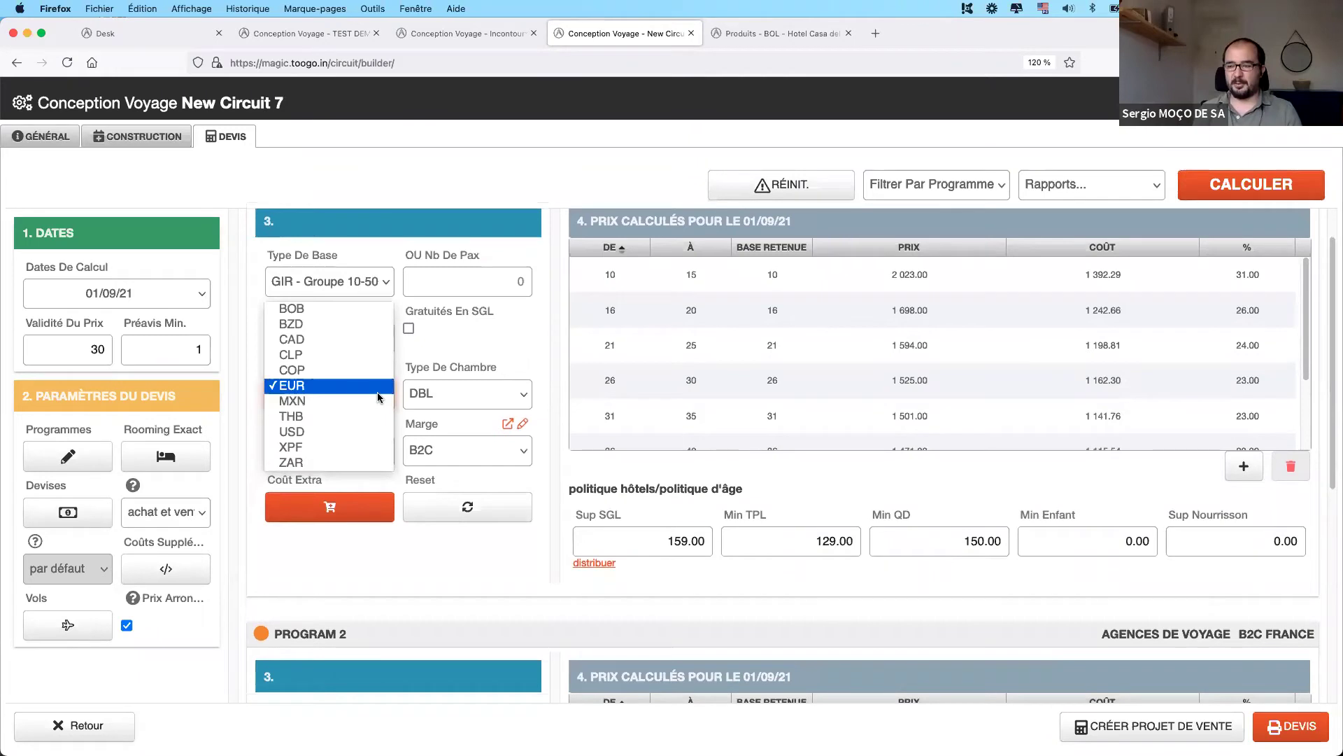
pyautogui.click(378, 386)
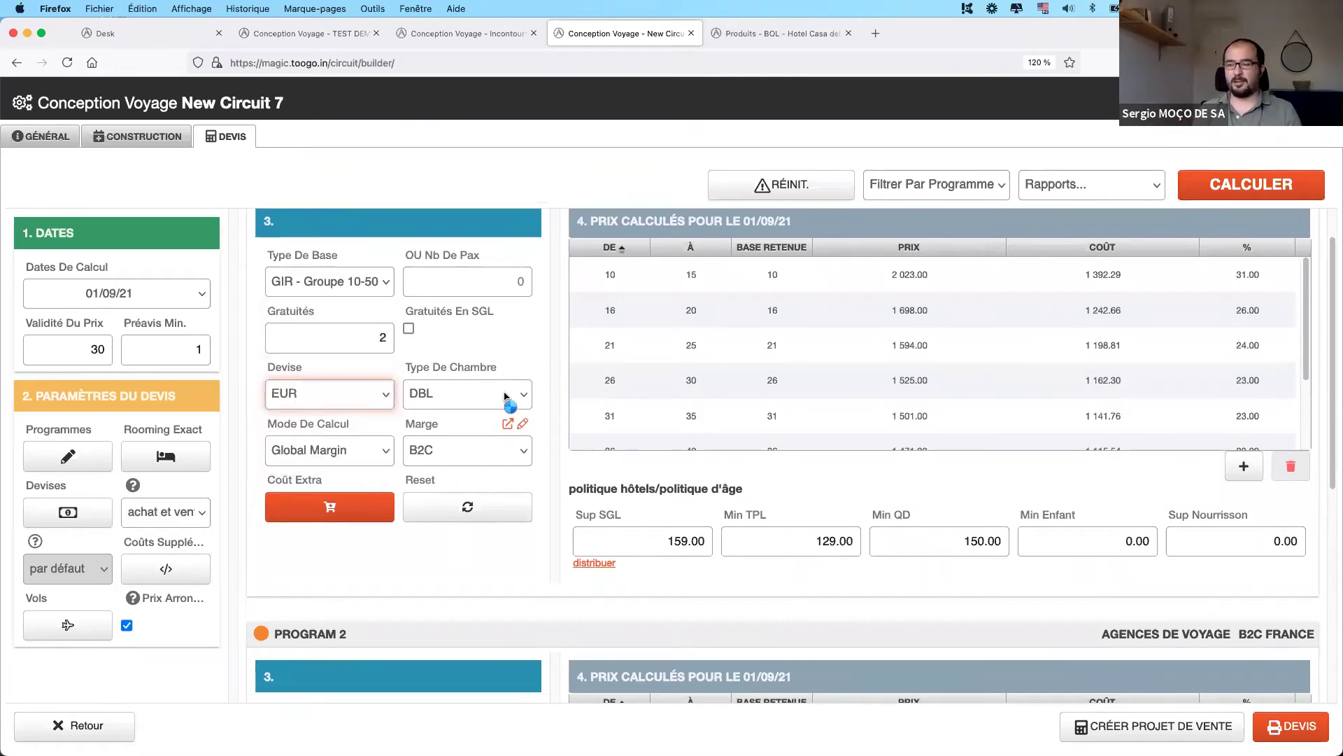
pyautogui.scroll(2, 505, 397)
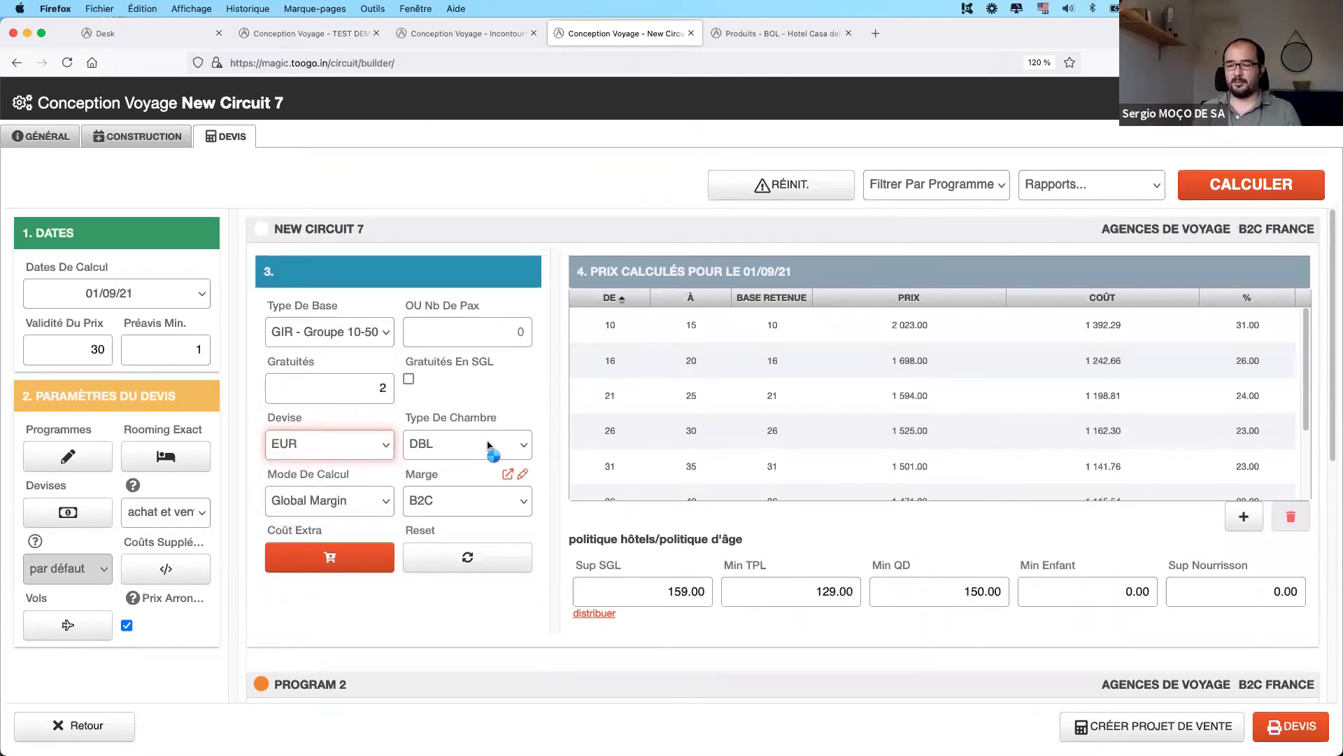
pyautogui.click(1221, 187)
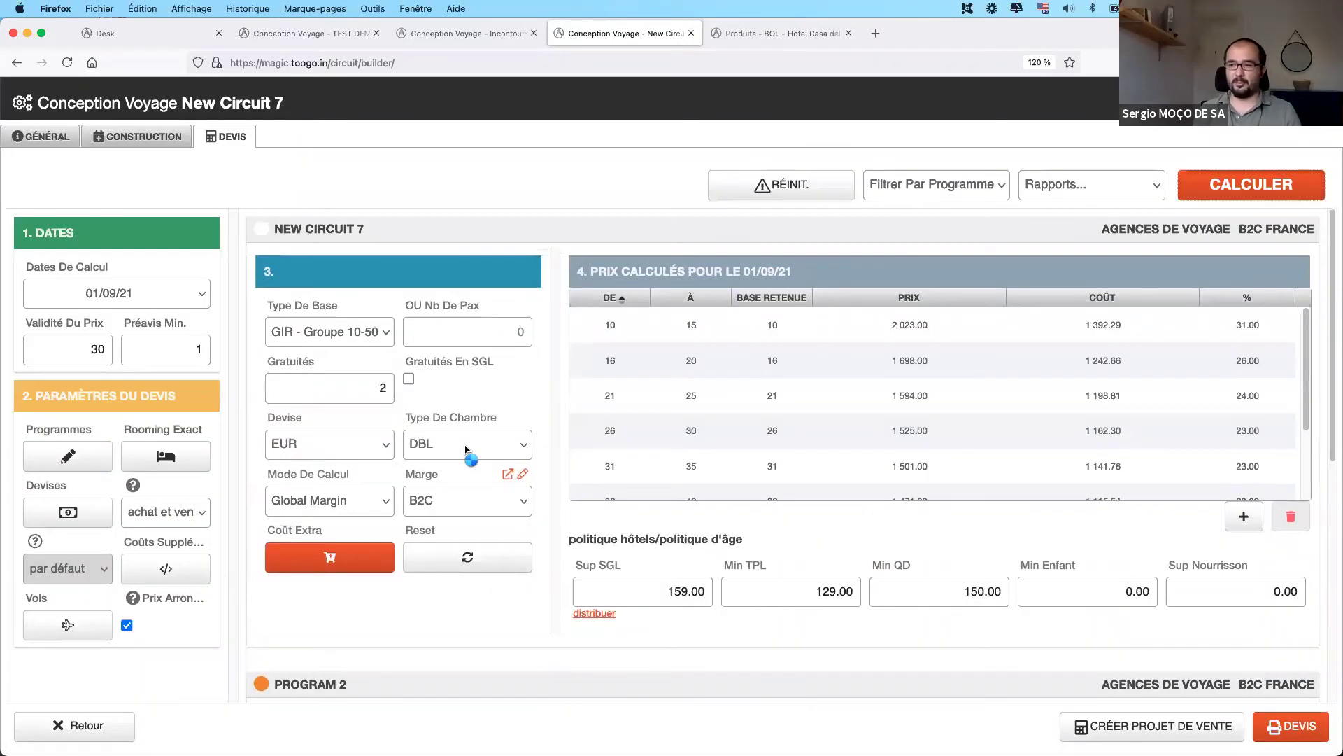
# - Try the TPL and QD room types for New Circuit 7 and return the room type to DBL
pyautogui.click(467, 448)
pyautogui.click(464, 447)
pyautogui.click(465, 449)
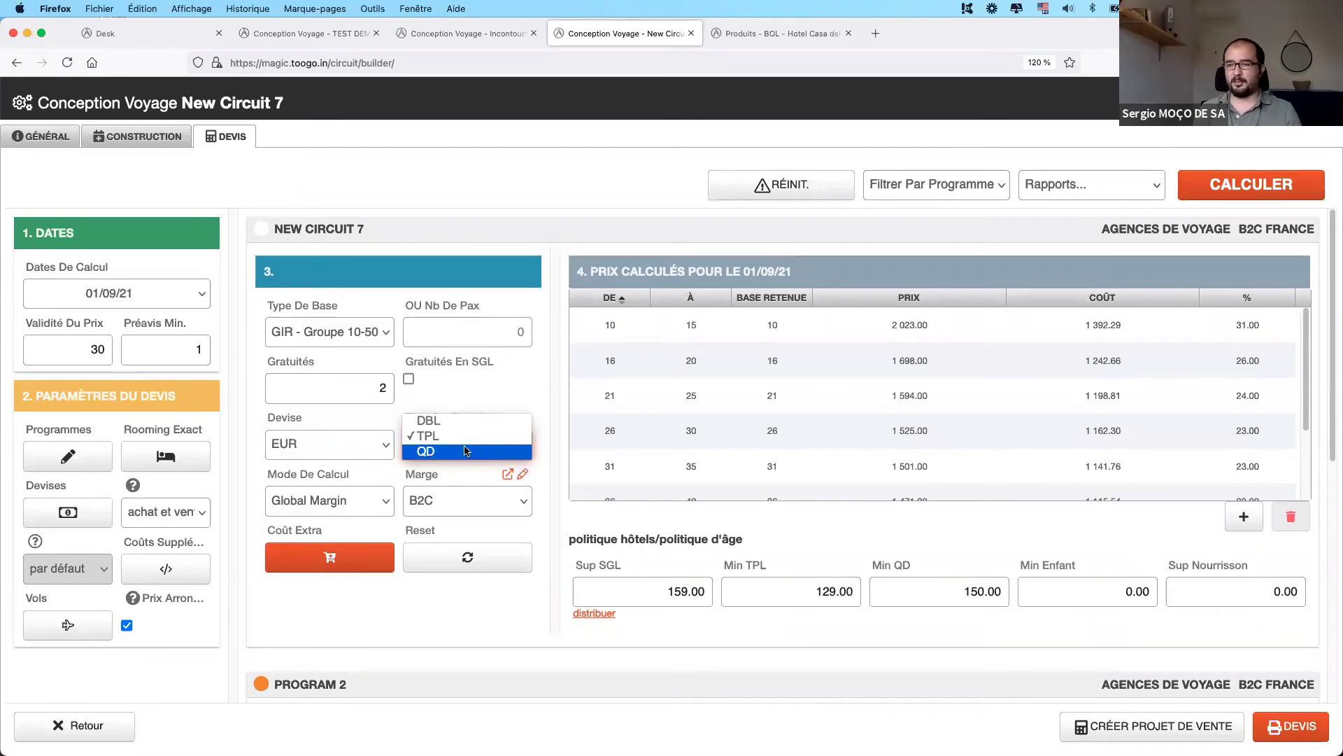
pyautogui.click(465, 451)
pyautogui.click(464, 446)
pyautogui.click(464, 430)
pyautogui.click(462, 432)
pyautogui.click(430, 418)
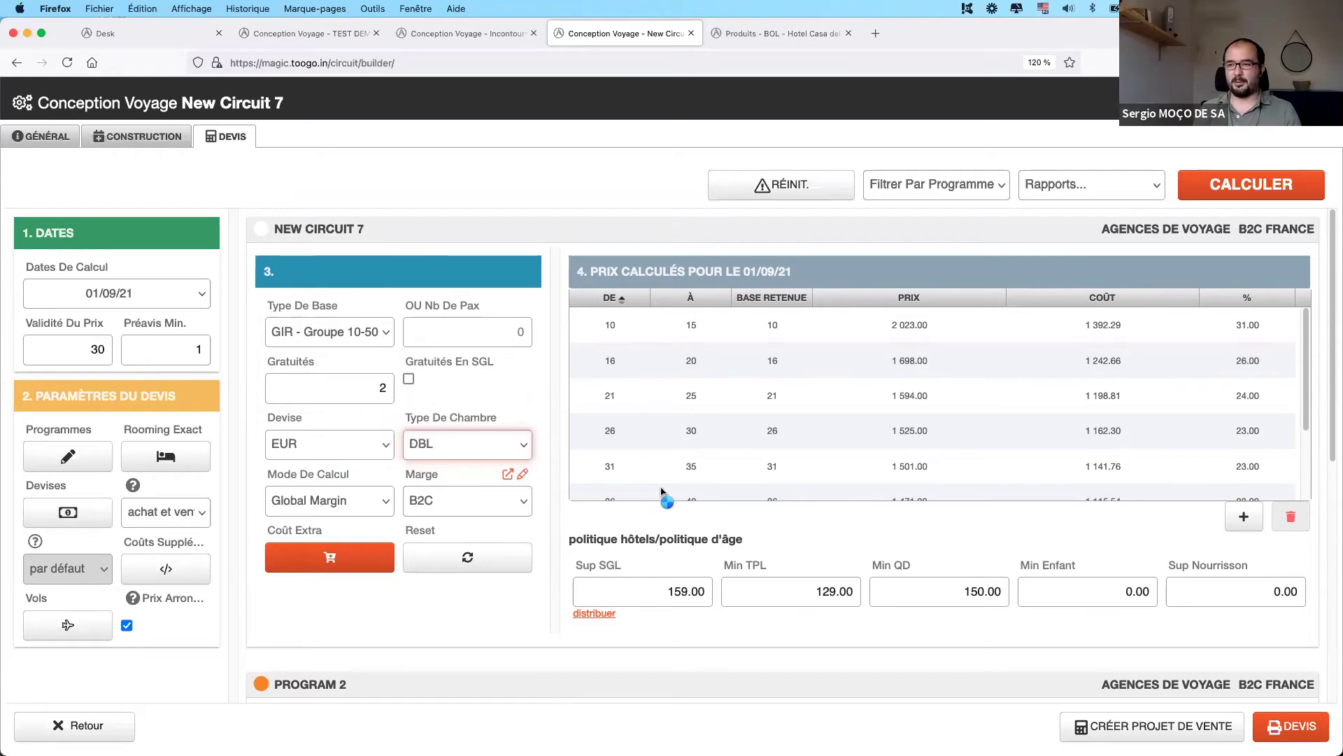
# - Examine the quote settings, calculated prices and room supplements of New Circuit 7 and Program 2
pyautogui.scroll(-2, 280, 462)
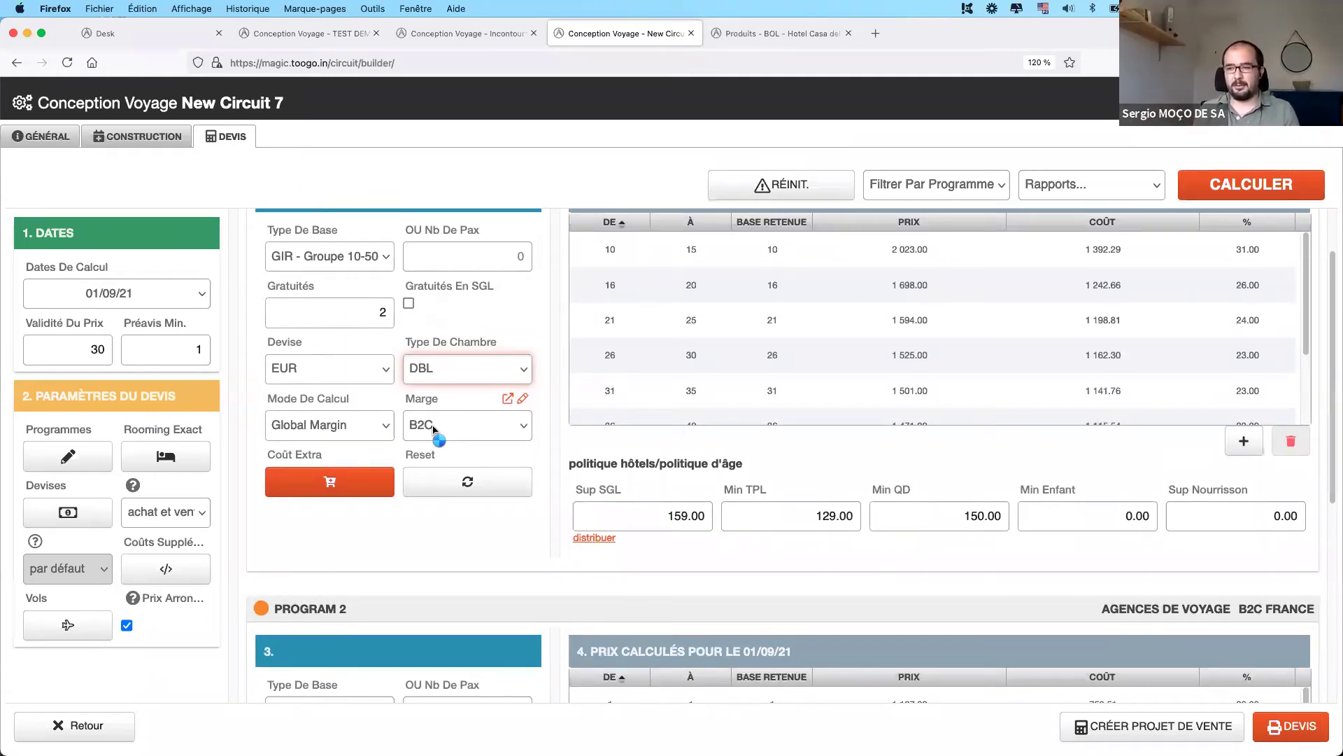
pyautogui.scroll(-3, 432, 429)
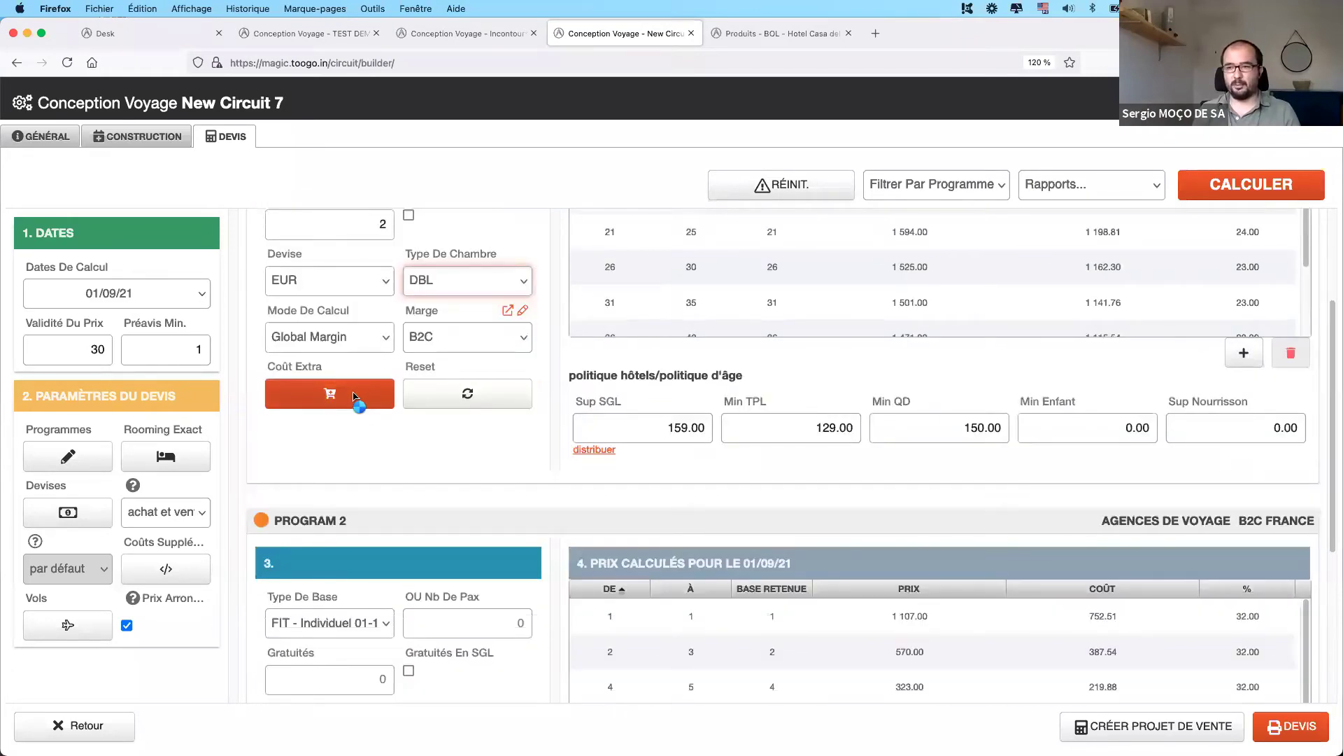
pyautogui.scroll(5, 353, 395)
pyautogui.scroll(-14, 357, 395)
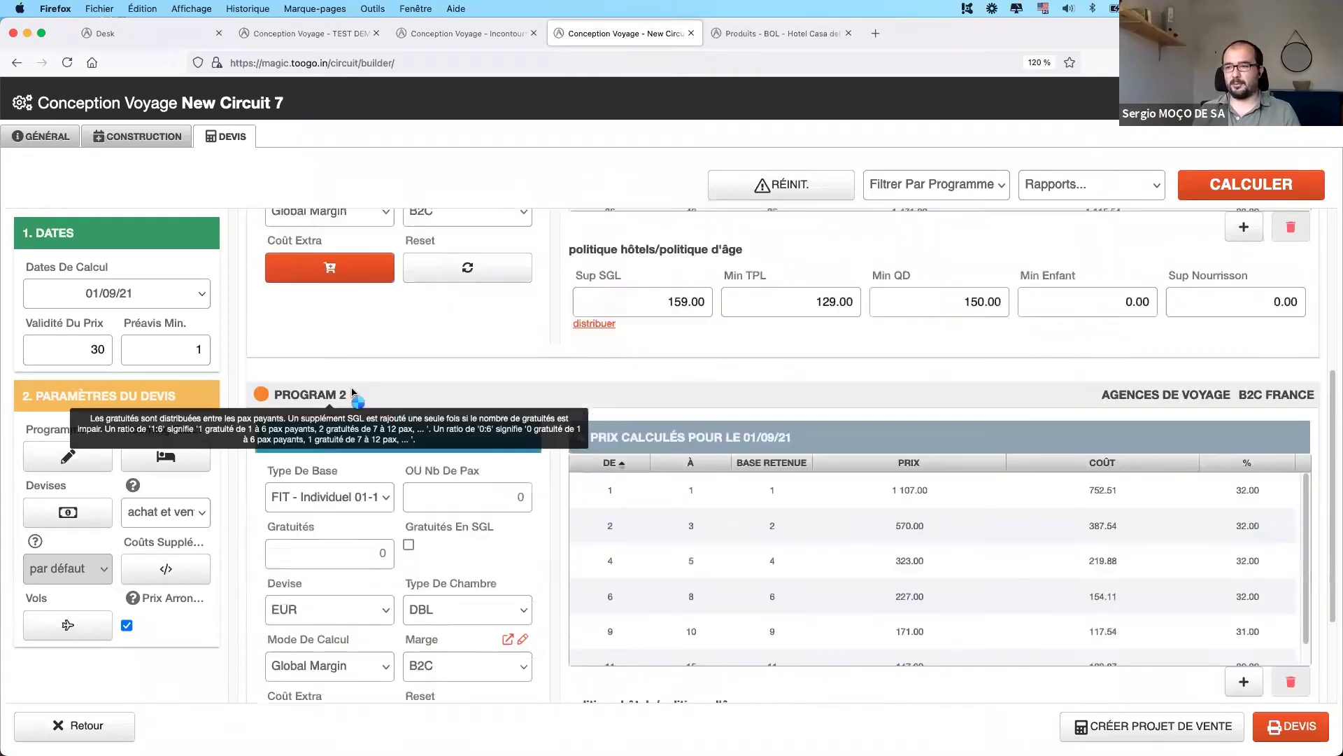
pyautogui.scroll(8, 364, 395)
pyautogui.scroll(7, 366, 395)
pyautogui.scroll(-16, 552, 474)
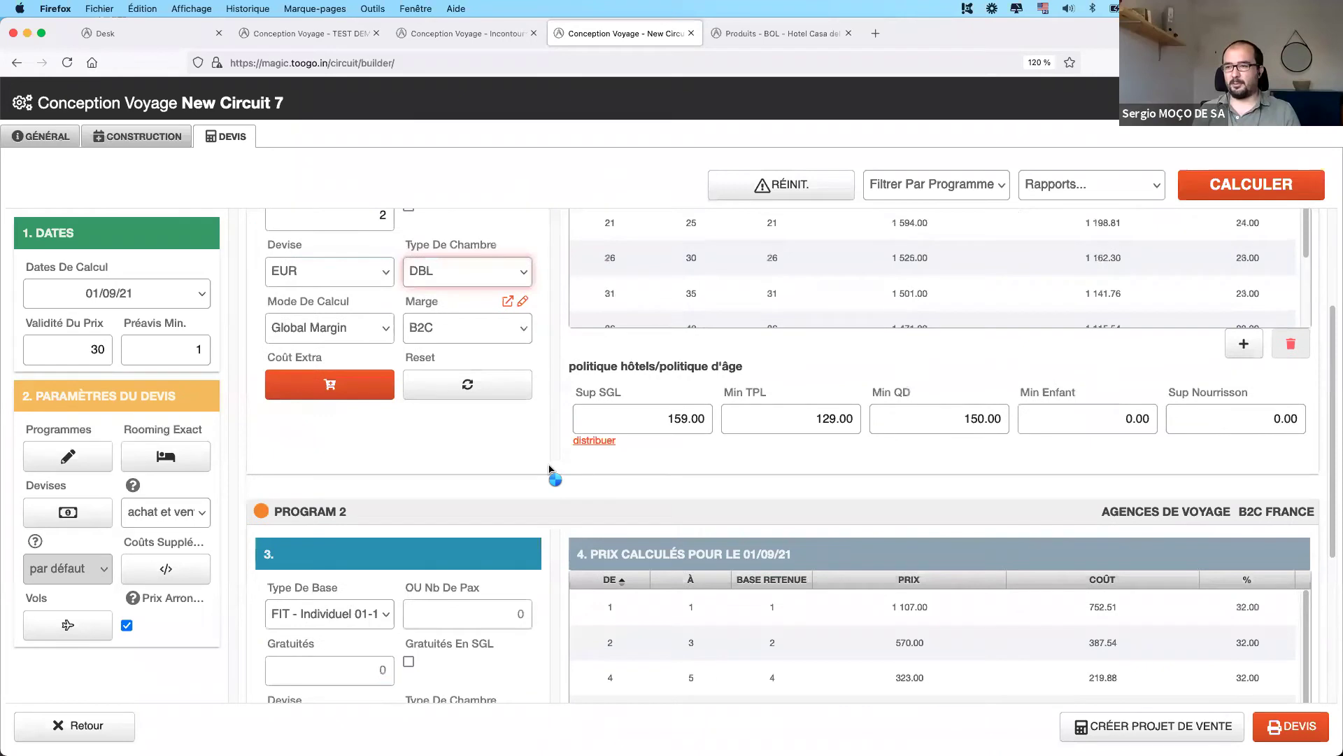
pyautogui.scroll(16, 504, 455)
pyautogui.scroll(-2, 930, 515)
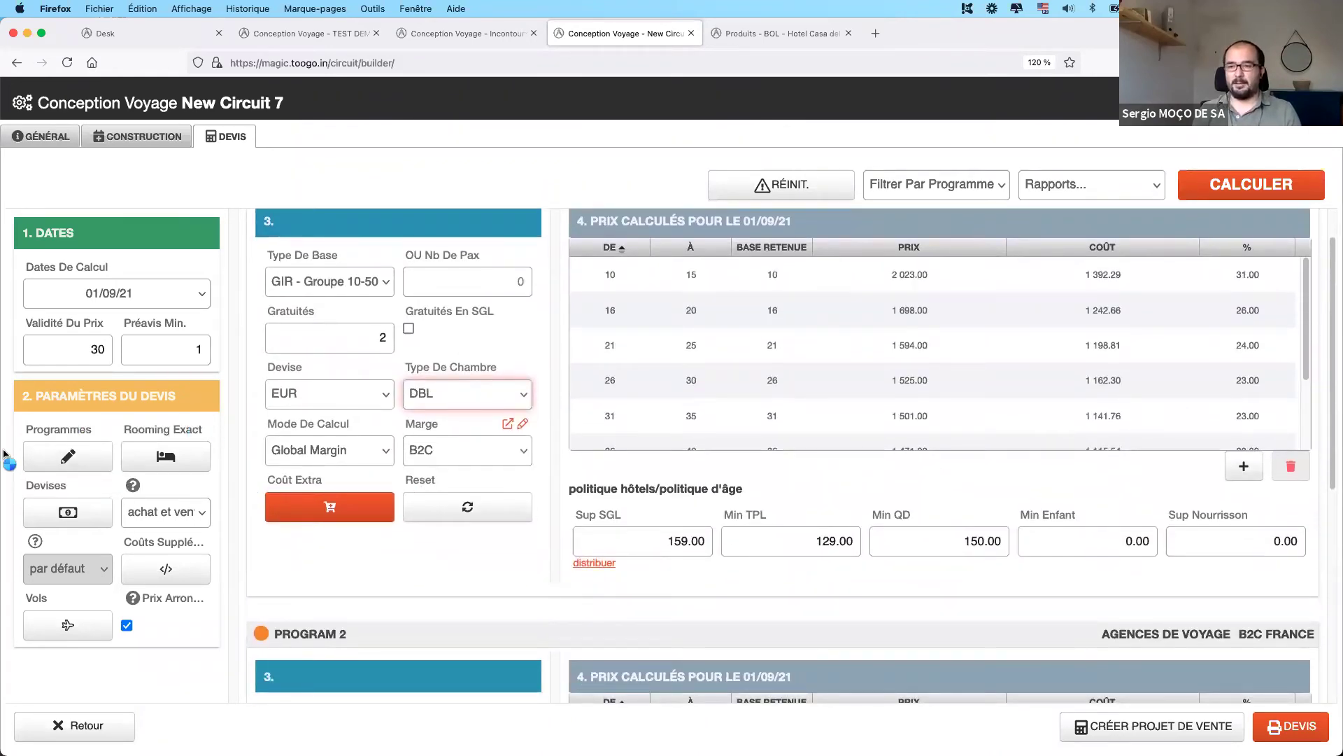
# - In the program editor, rename the main program New Circuit 7 as "Circuit Principal"
pyautogui.click(83, 463)
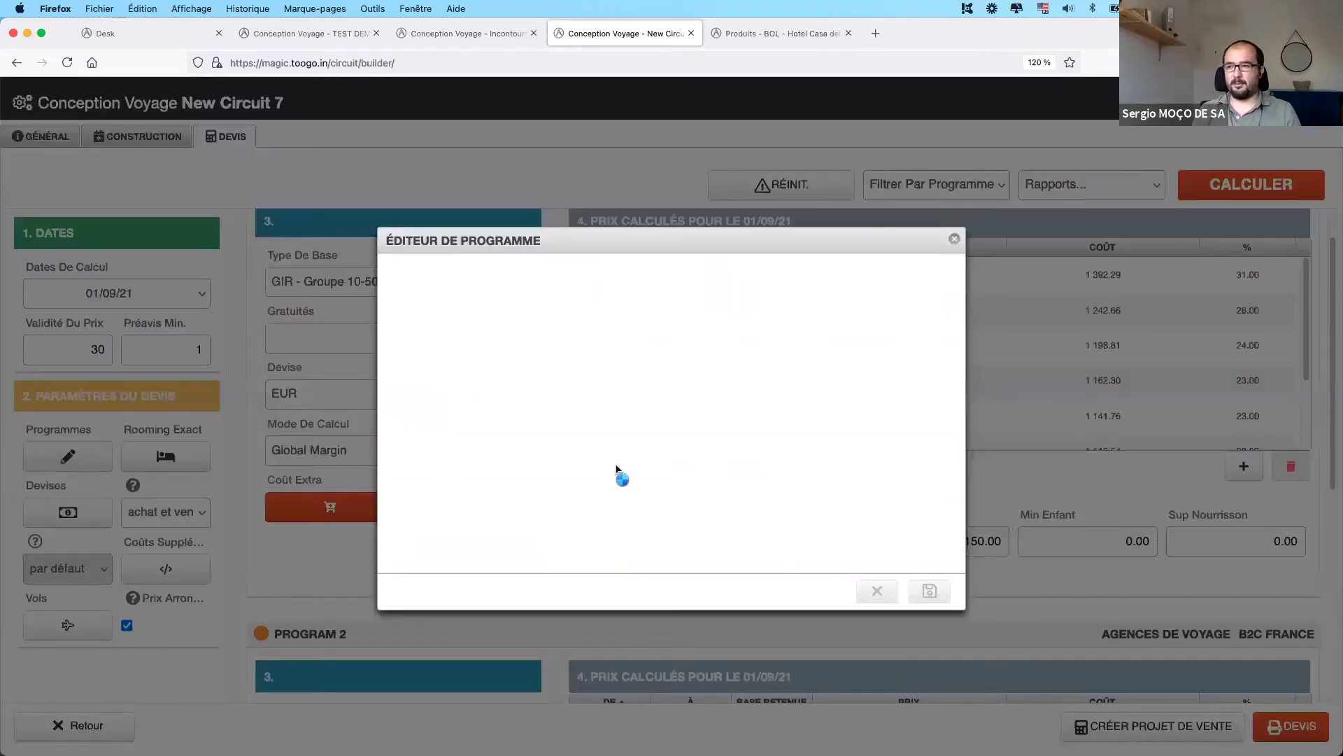
pyautogui.click(764, 404)
pyautogui.click(540, 384)
pyautogui.click(532, 334)
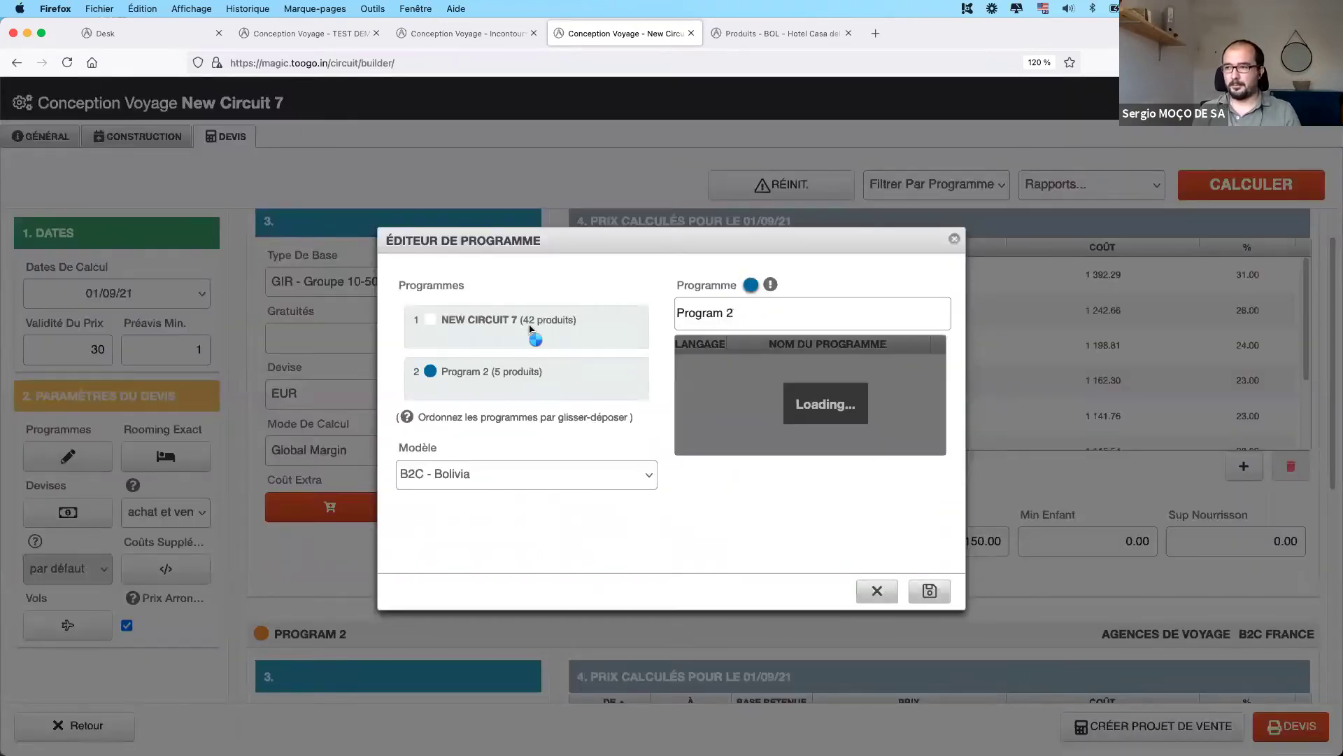
pyautogui.click(743, 316)
pyautogui.press('super+a')
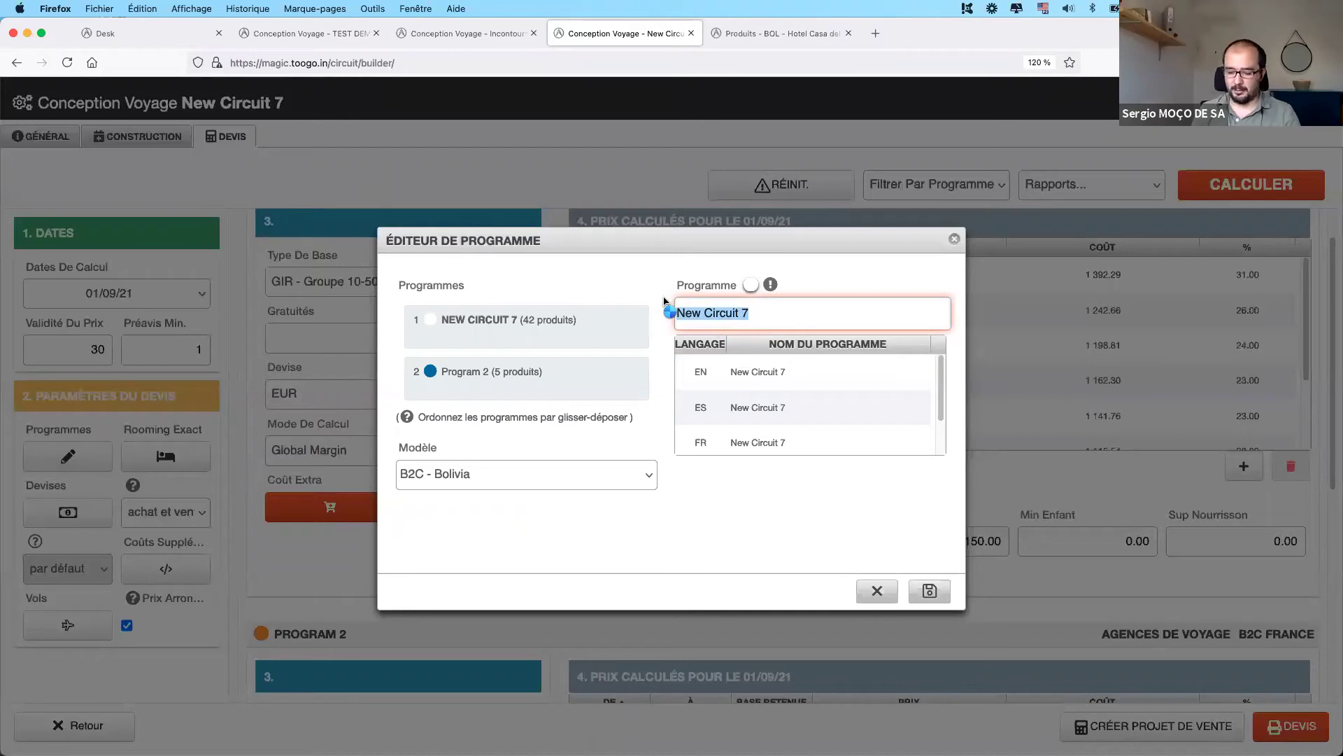
pyautogui.write('Ciruci')
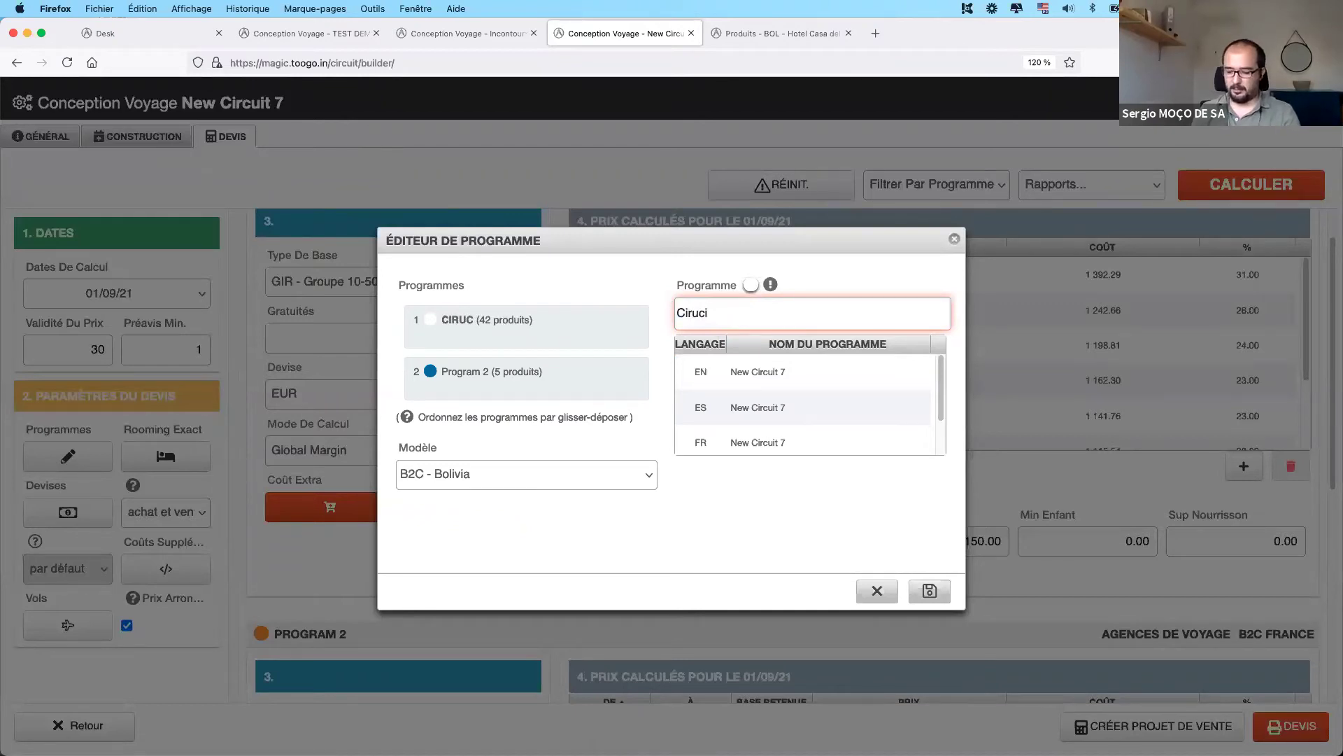
pyautogui.write('t Pirncipal')
pyautogui.press('BackSpace')
pyautogui.press('BackSpace')
pyautogui.press('BackSpace')
pyautogui.press('BackSpace')
pyautogui.press('BackSpace')
pyautogui.press('BackSpace')
pyautogui.press('BackSpace')
pyautogui.press('BackSpace')
pyautogui.write('rincipal')
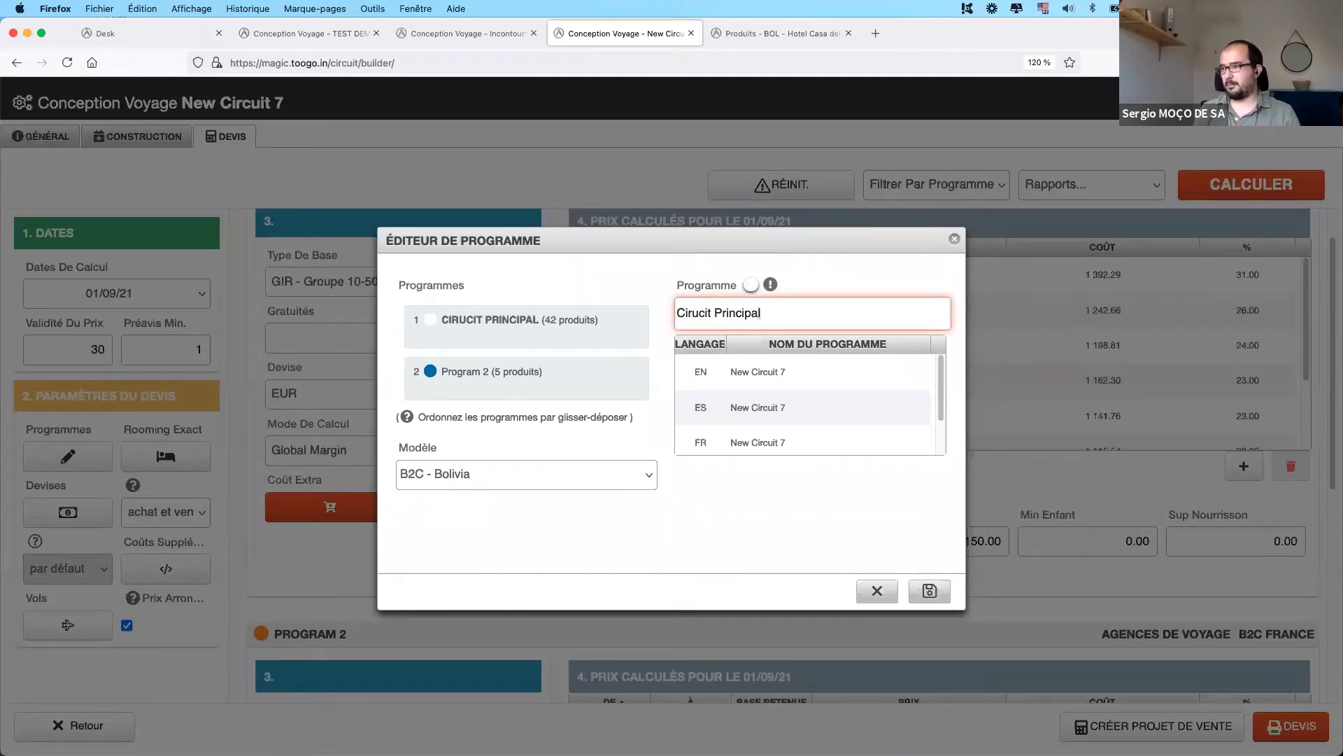
pyautogui.click(699, 313)
pyautogui.press('BackSpace')
pyautogui.write('u')
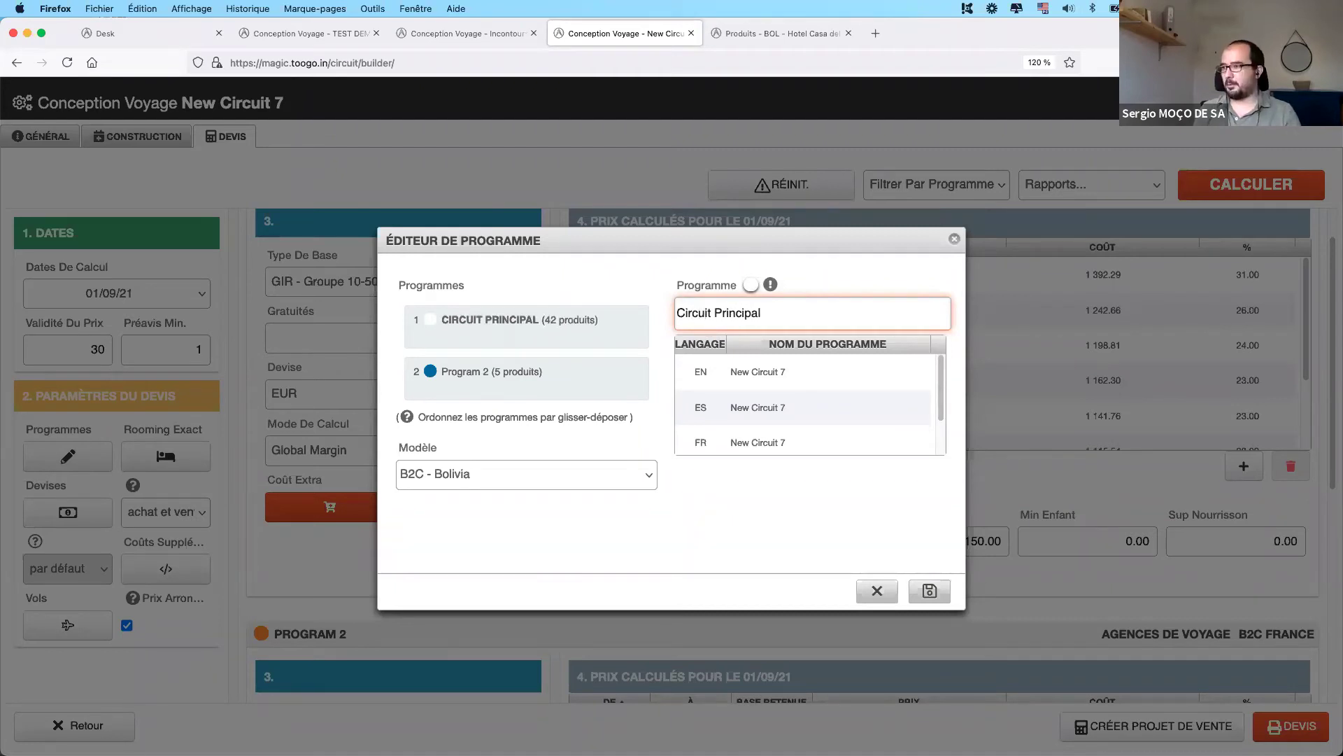
# - Copy the name "Circuit Principal" into the main program's French (FR) name
pyautogui.moveTo(706, 313); pyautogui.dragTo(762, 314)
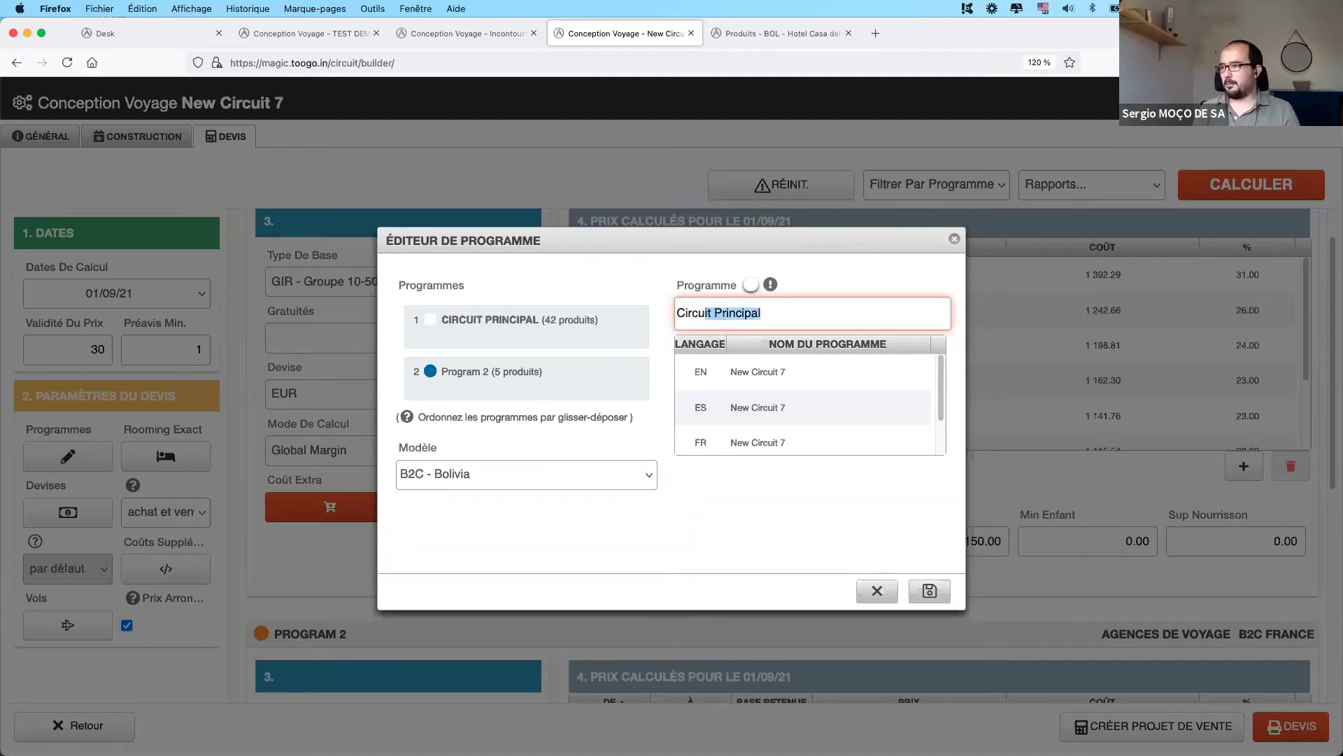
pyautogui.tripleClick(705, 314)
pyautogui.press('super+c')
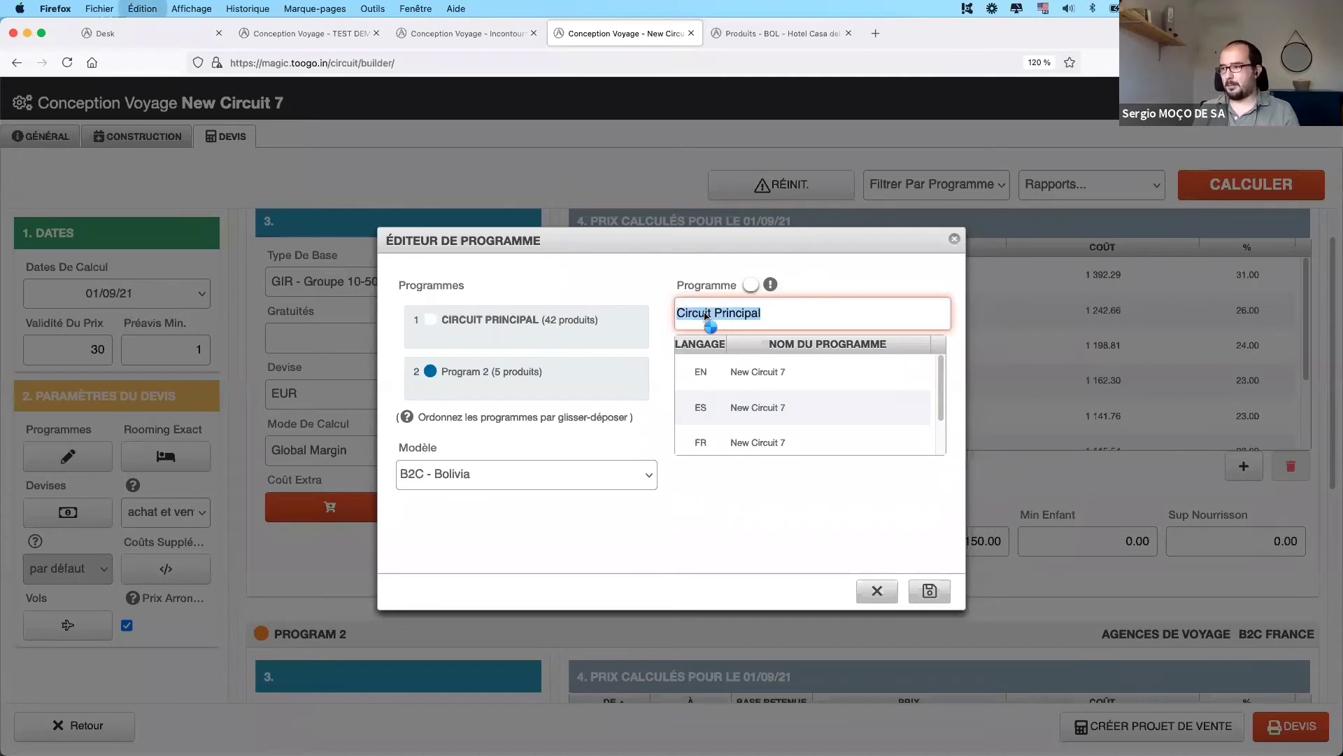
pyautogui.doubleClick(774, 446)
pyautogui.press('super+v')
pyautogui.press('Return')
# - Rename Program 2 as "Option Ascension Huayna" in the program editor
pyautogui.click(543, 371)
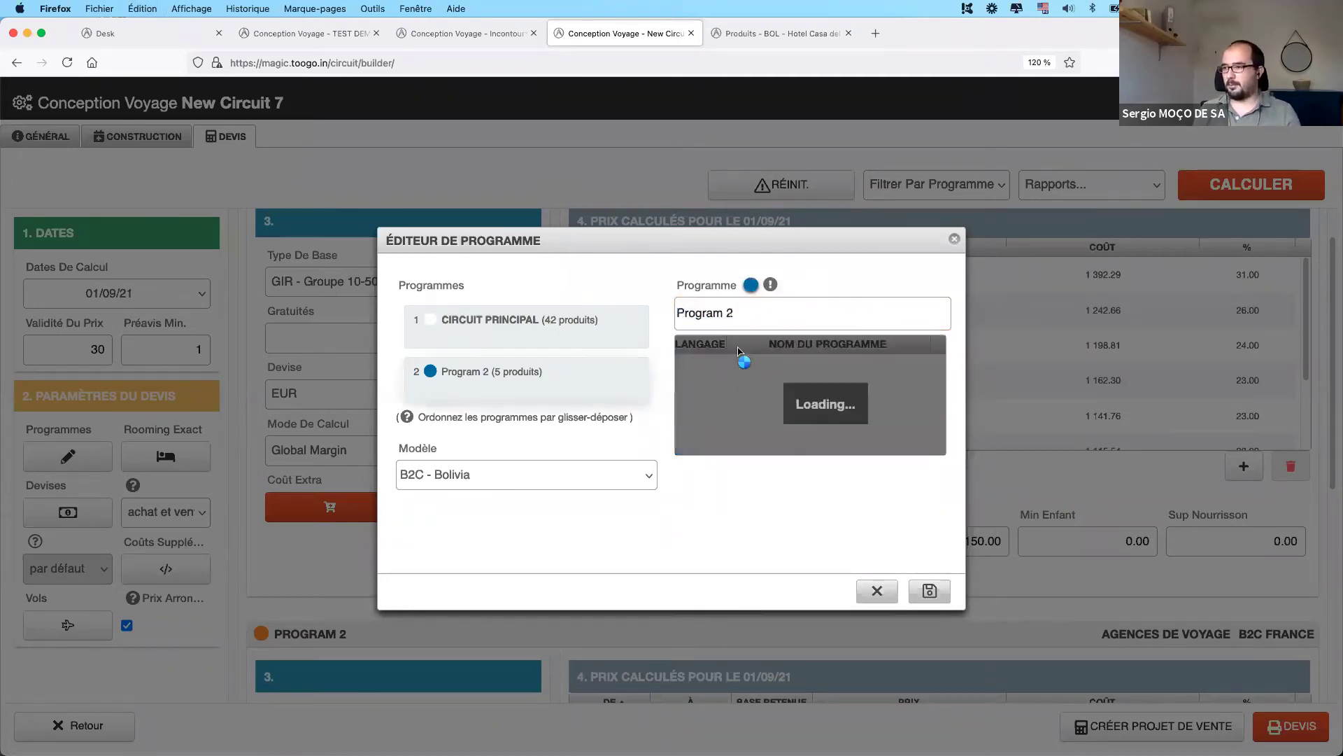
pyautogui.tripleClick(733, 316)
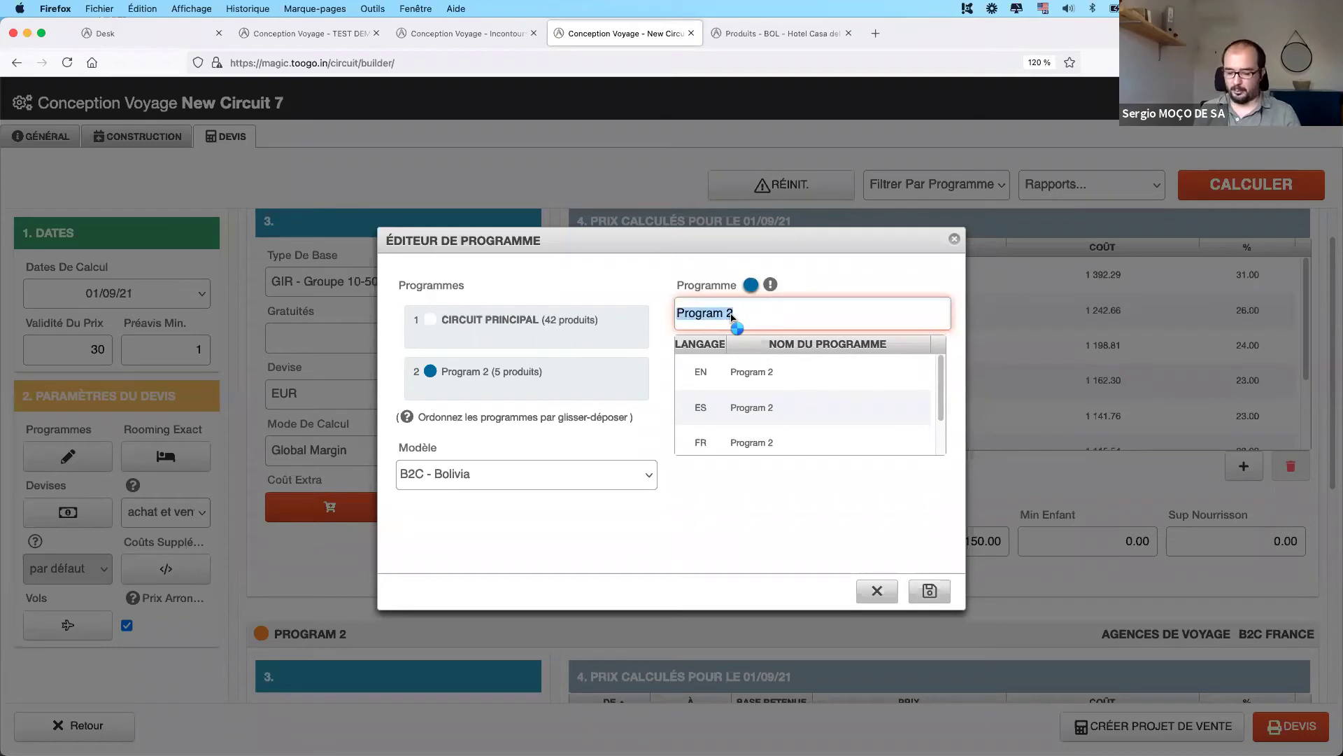
pyautogui.write('Op')
pyautogui.press('BackSpace')
pyautogui.press('BackSpace')
pyautogui.write('Op')
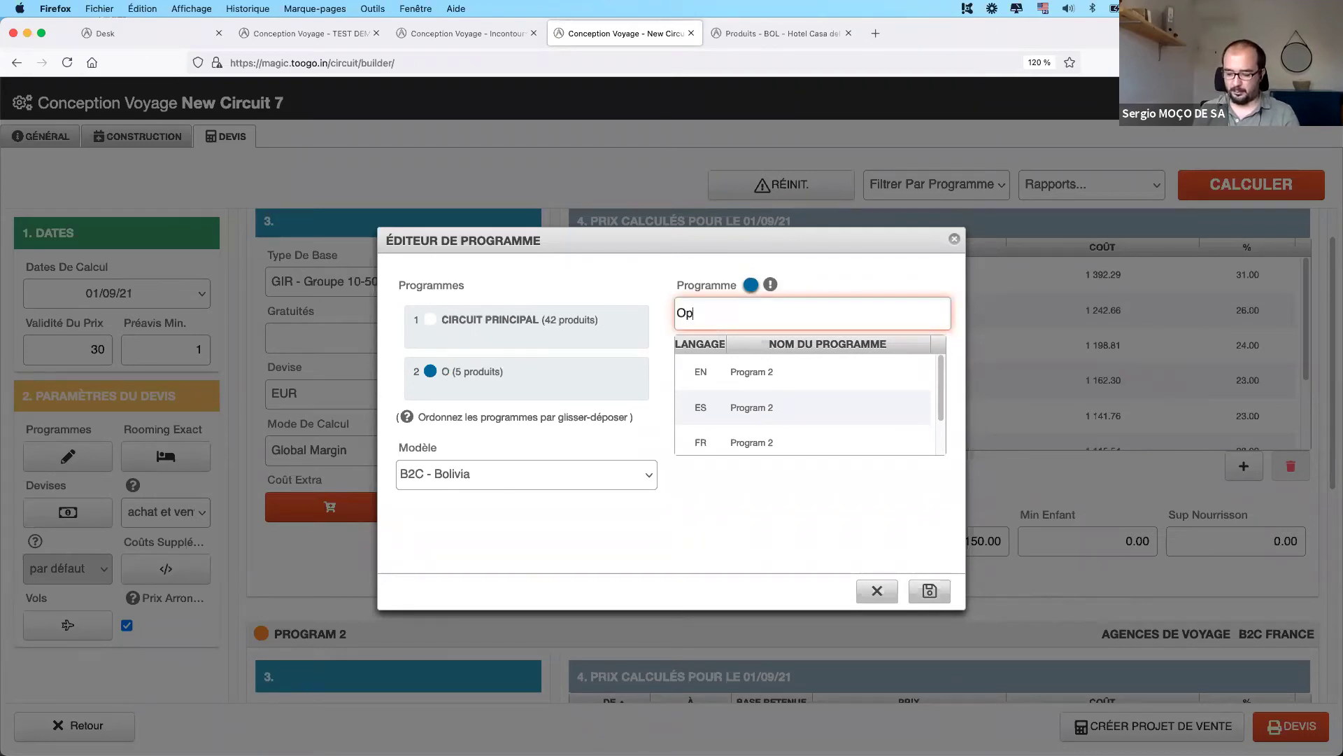
pyautogui.write('tion Ascension')
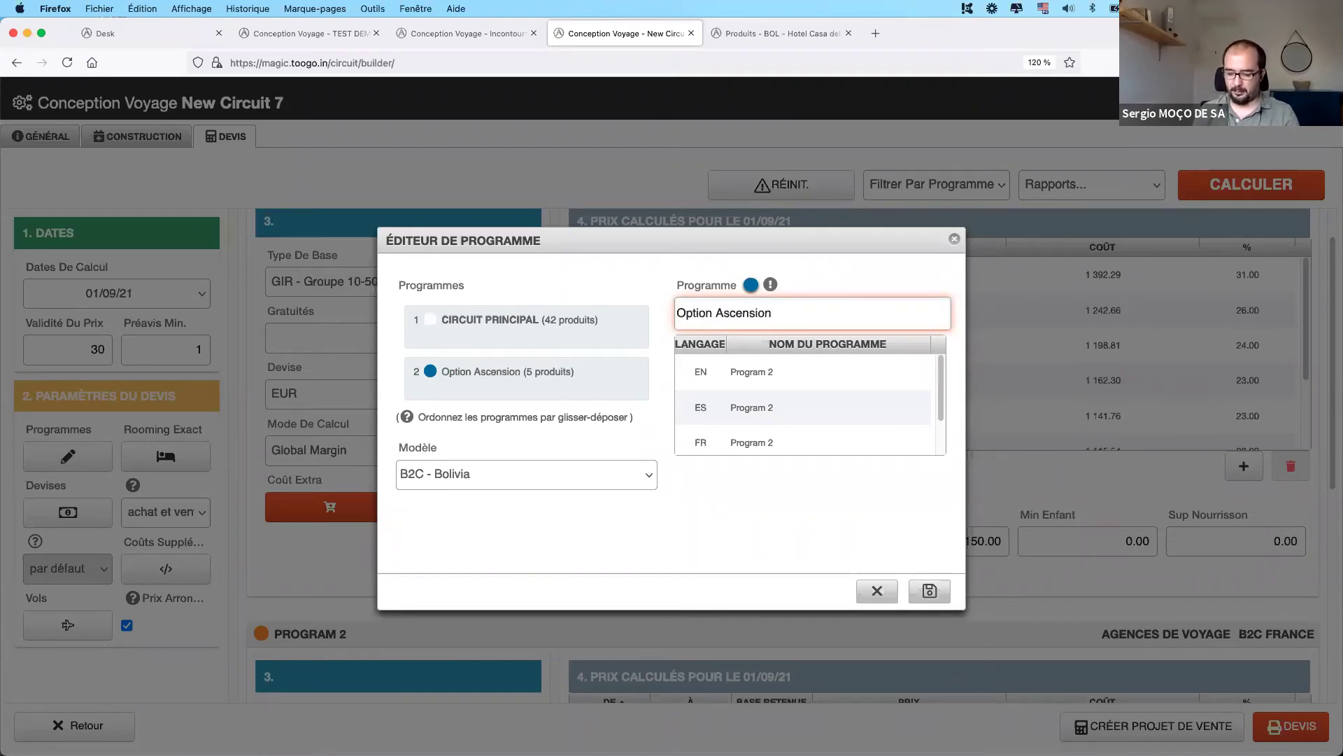
pyautogui.write(' Huayna')
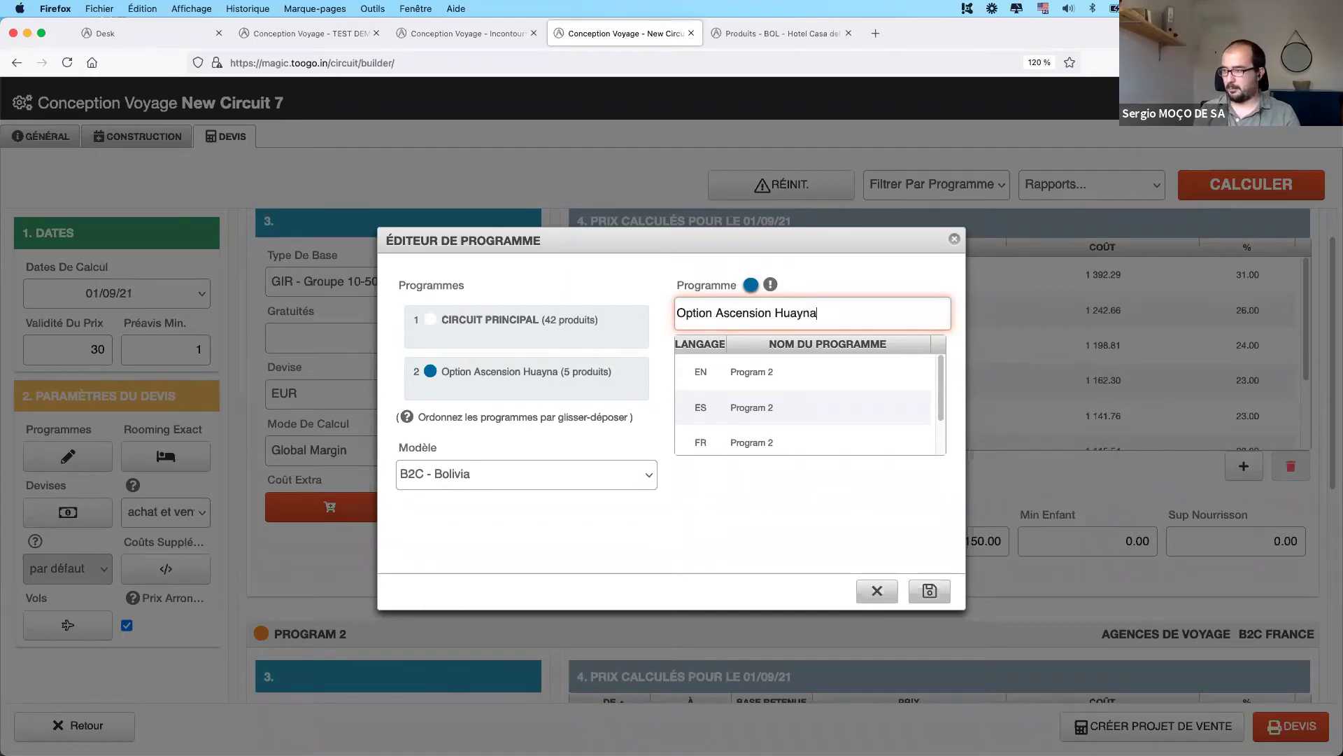
# - Copy "Option Ascension Huayna" into the second program's French (FR) name and save the program names
pyautogui.tripleClick(731, 317)
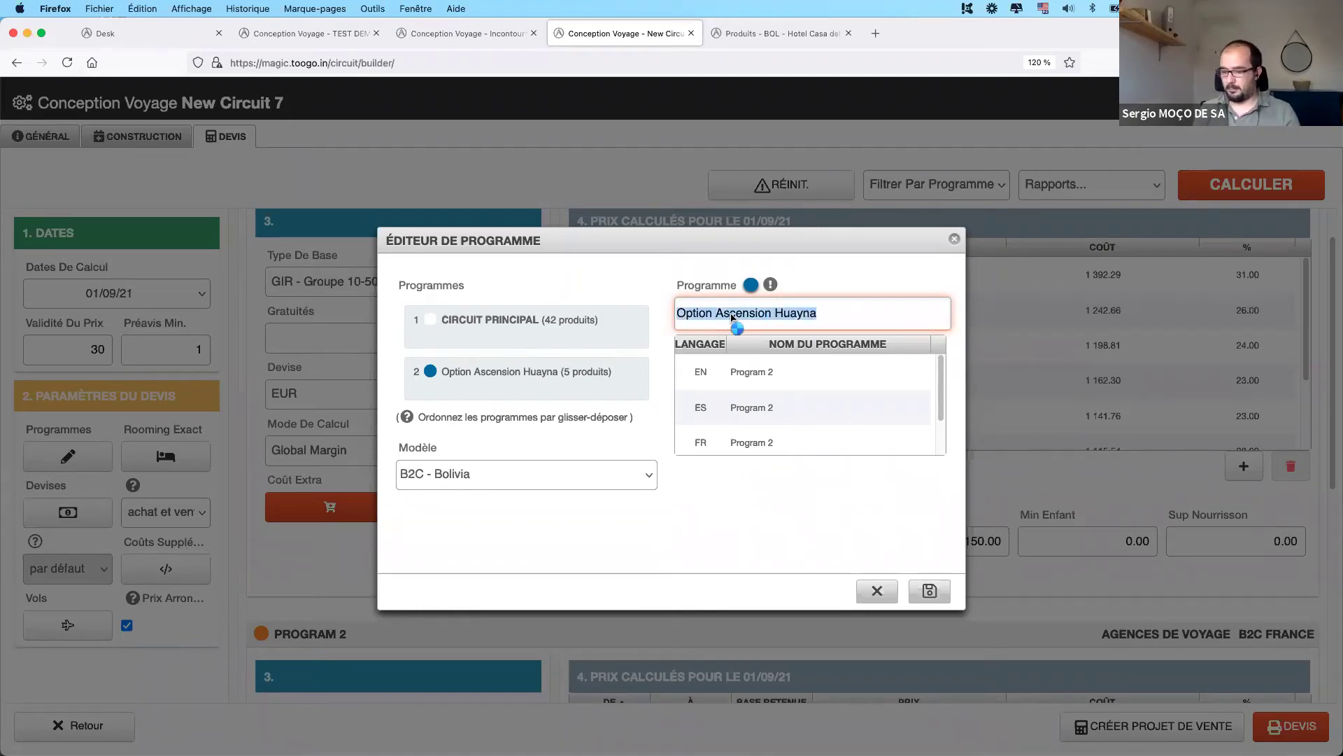
pyautogui.press('super+c')
pyautogui.click(775, 438)
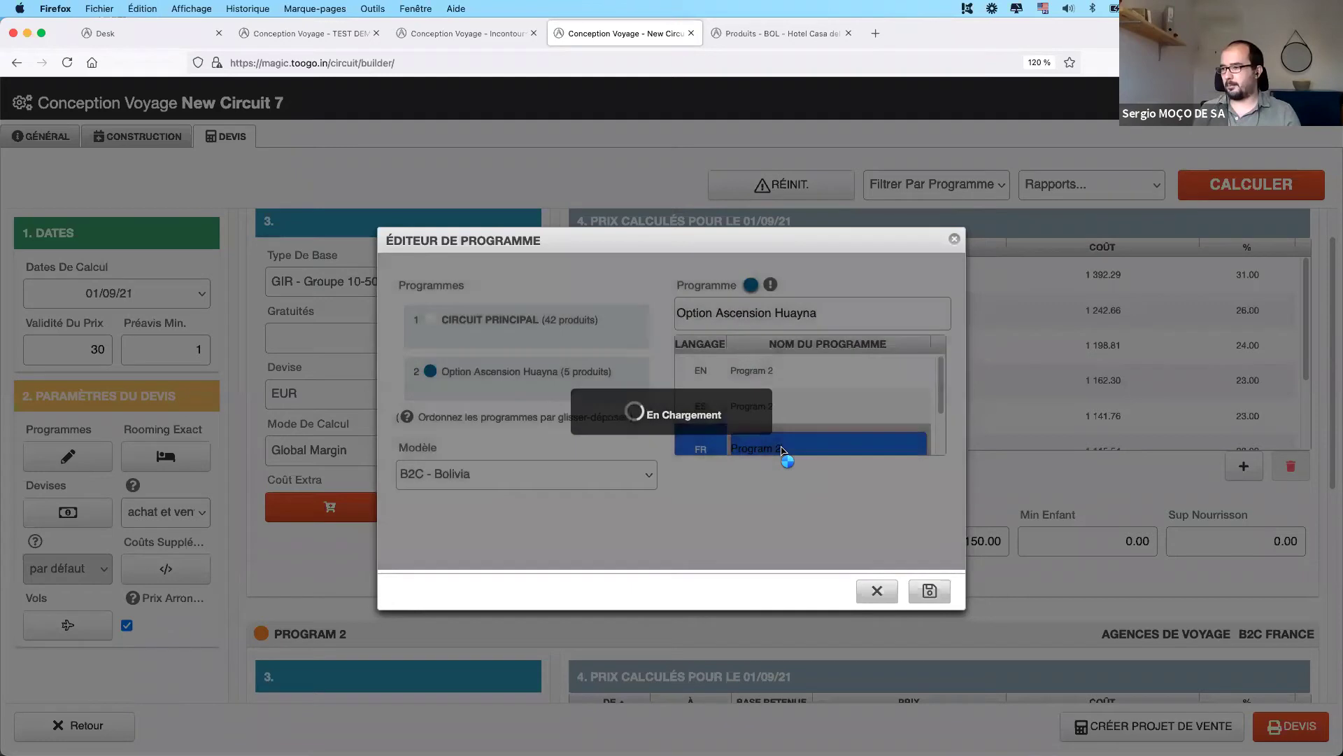
pyautogui.click(781, 448)
pyautogui.press('super+v')
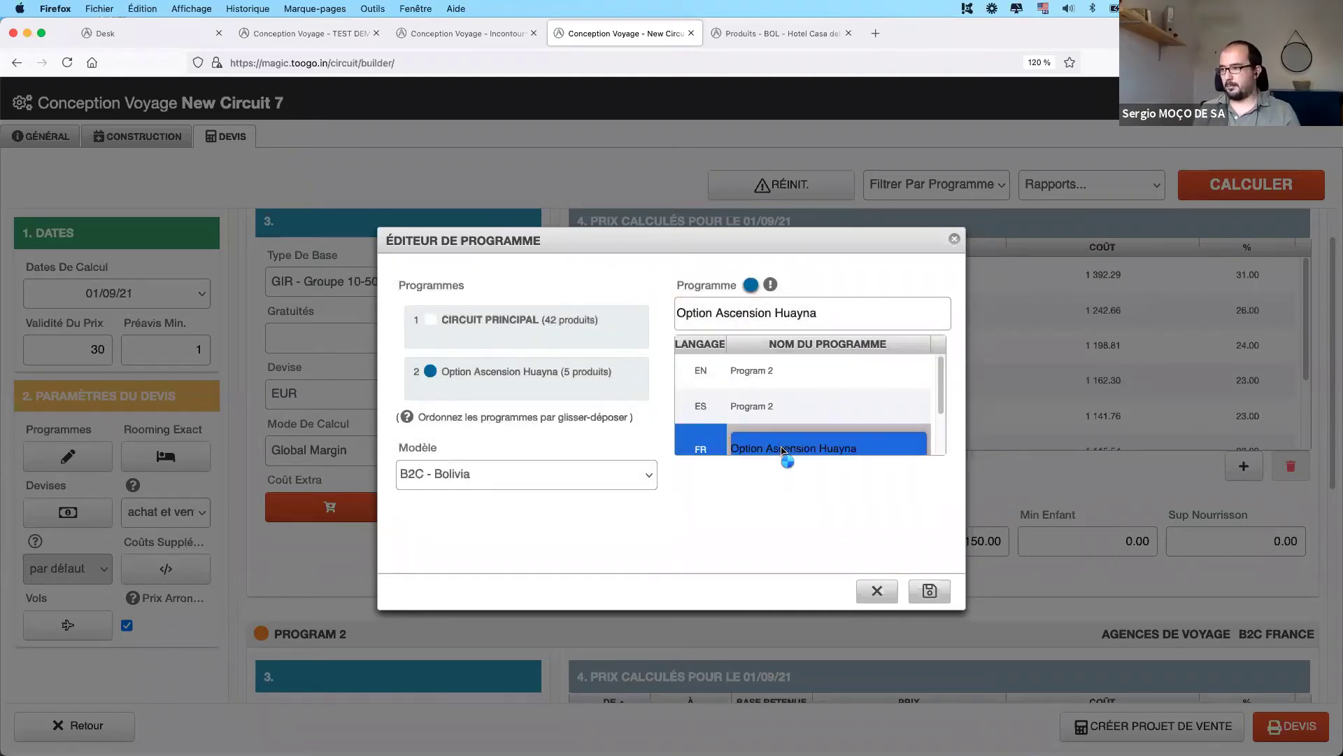
pyautogui.press('Return')
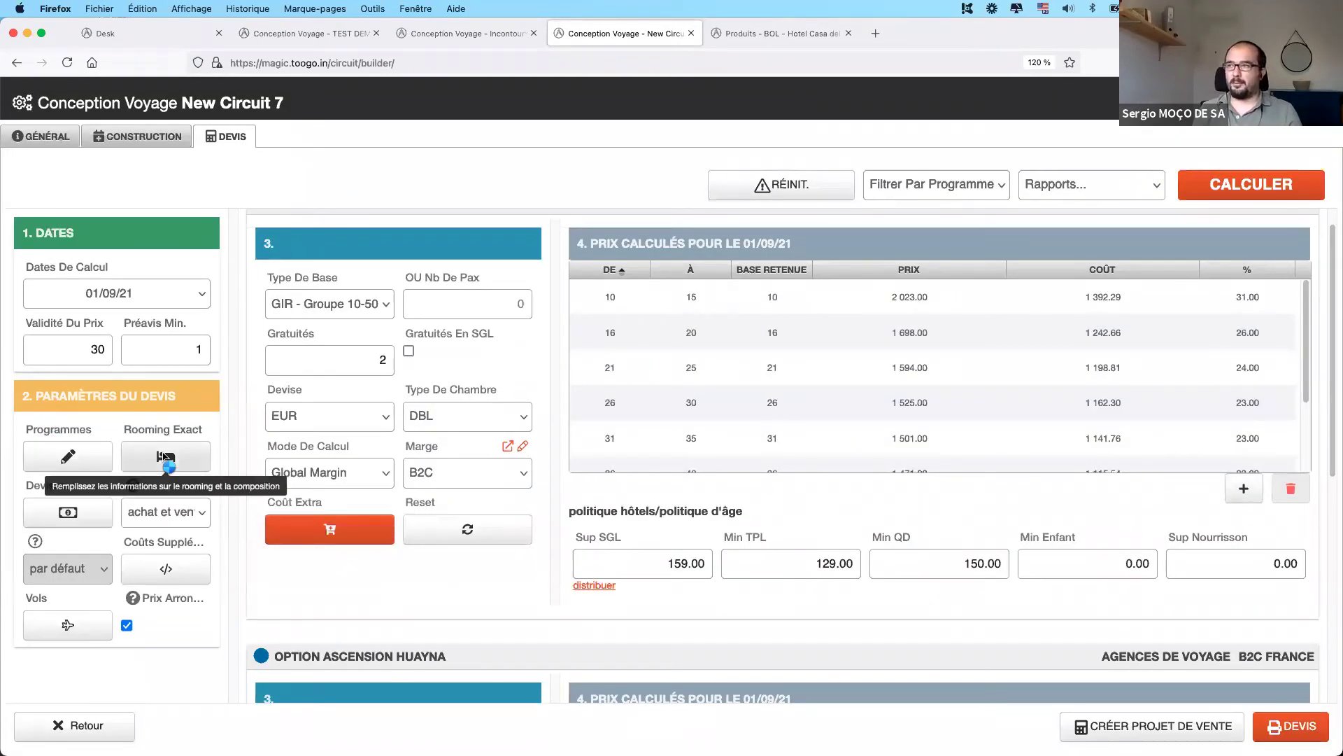
# - Select all services in the circuit's construction and group them into a single new sub-program
pyautogui.scroll(-6, 569, 465)
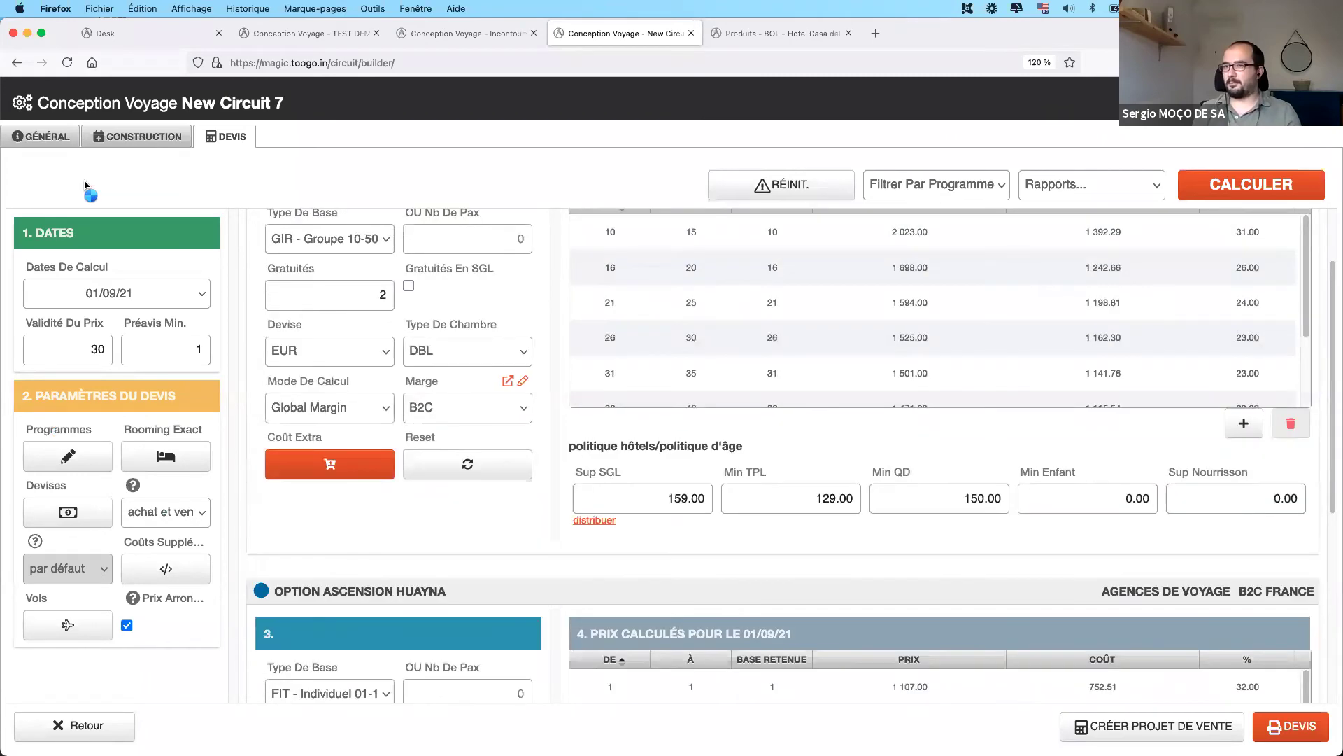
pyautogui.click(143, 136)
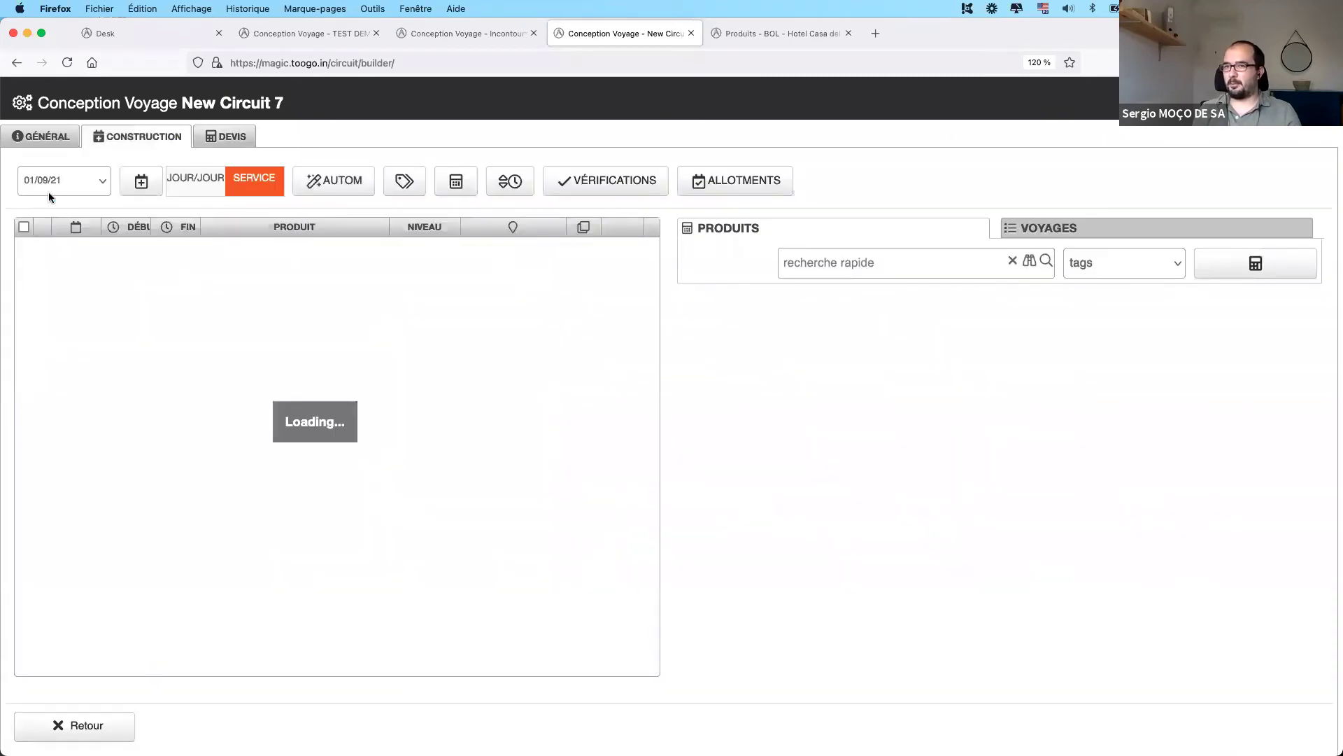
pyautogui.rightClick(223, 424)
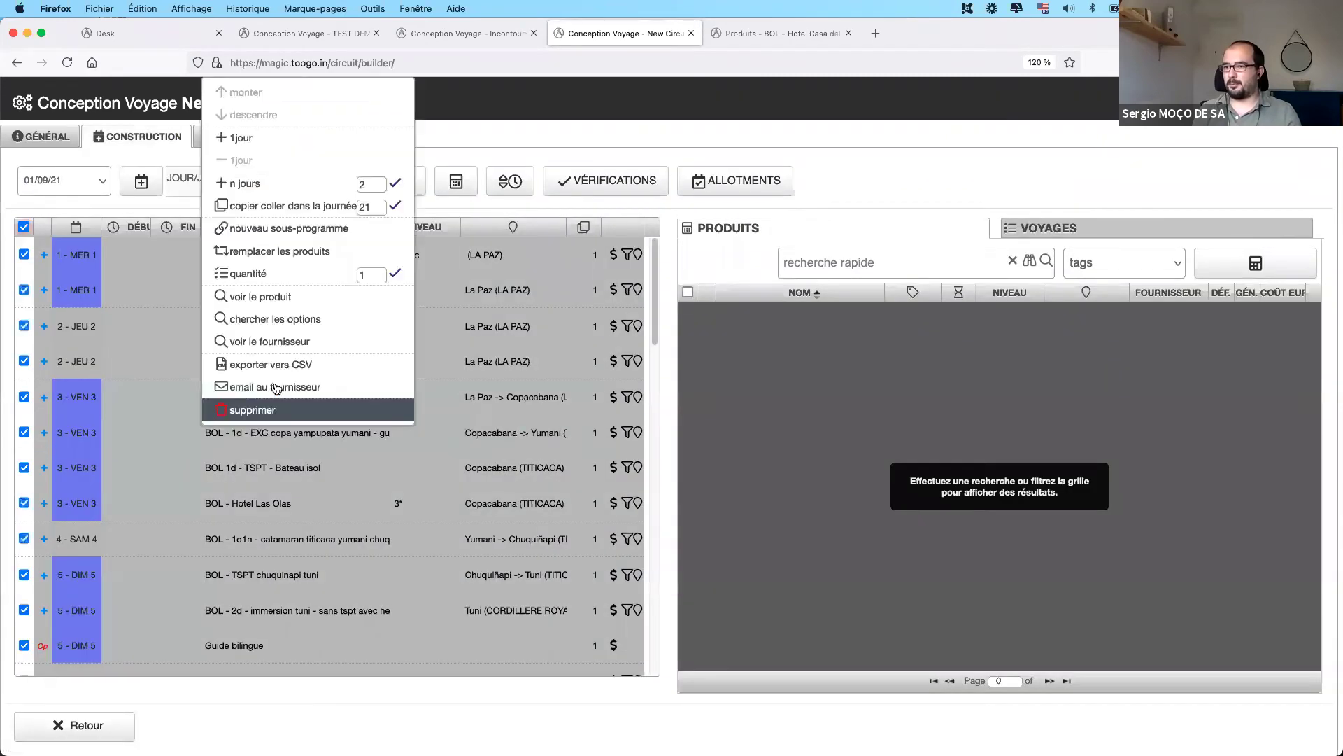
pyautogui.click(259, 263)
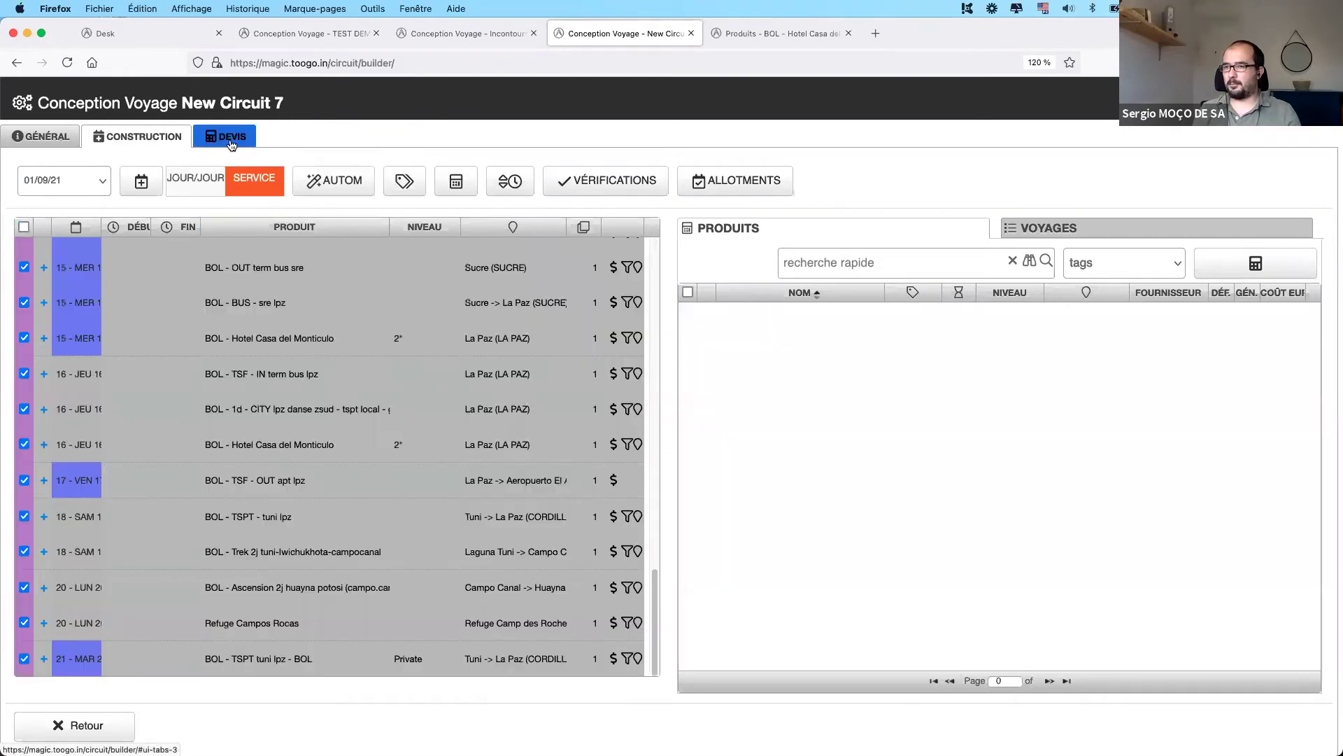
# - Return to the circuit's quote and generate its French Devis printout for B2C France with the B2B model and a different contact person
pyautogui.click(231, 137)
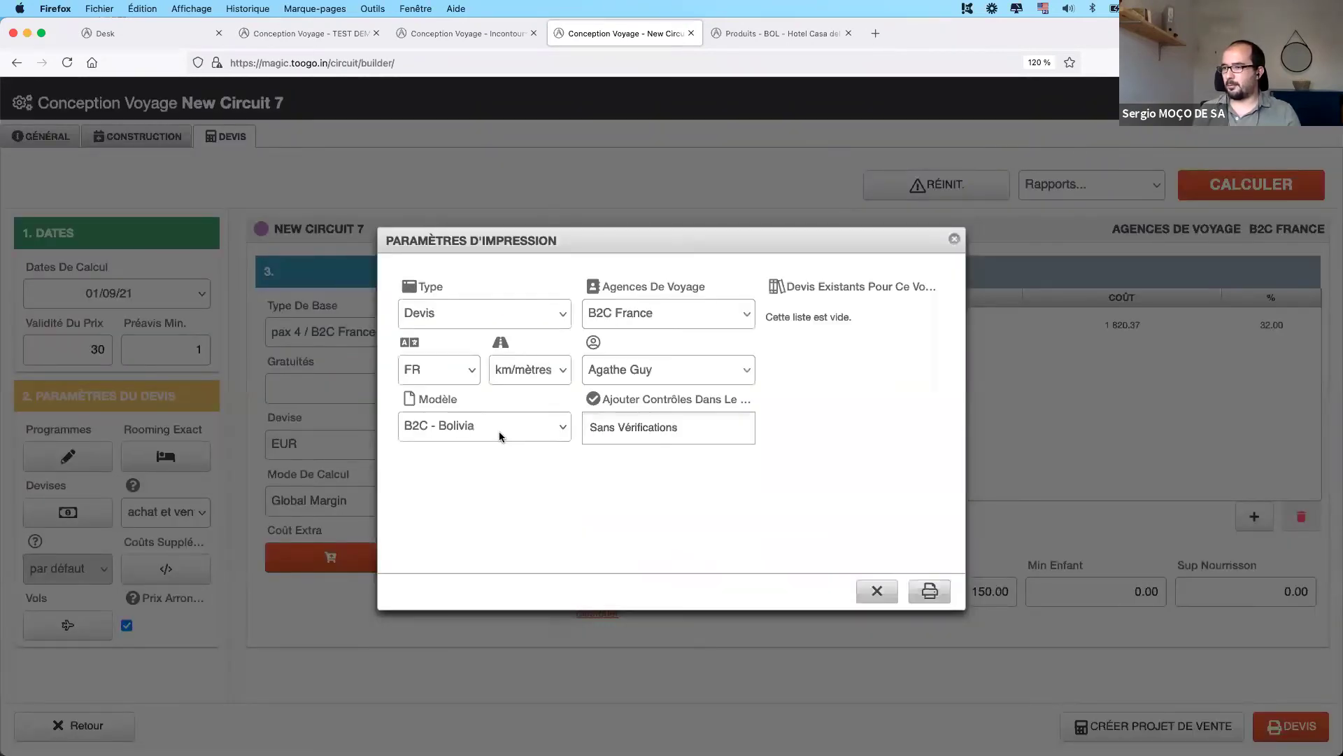
pyautogui.click(498, 431)
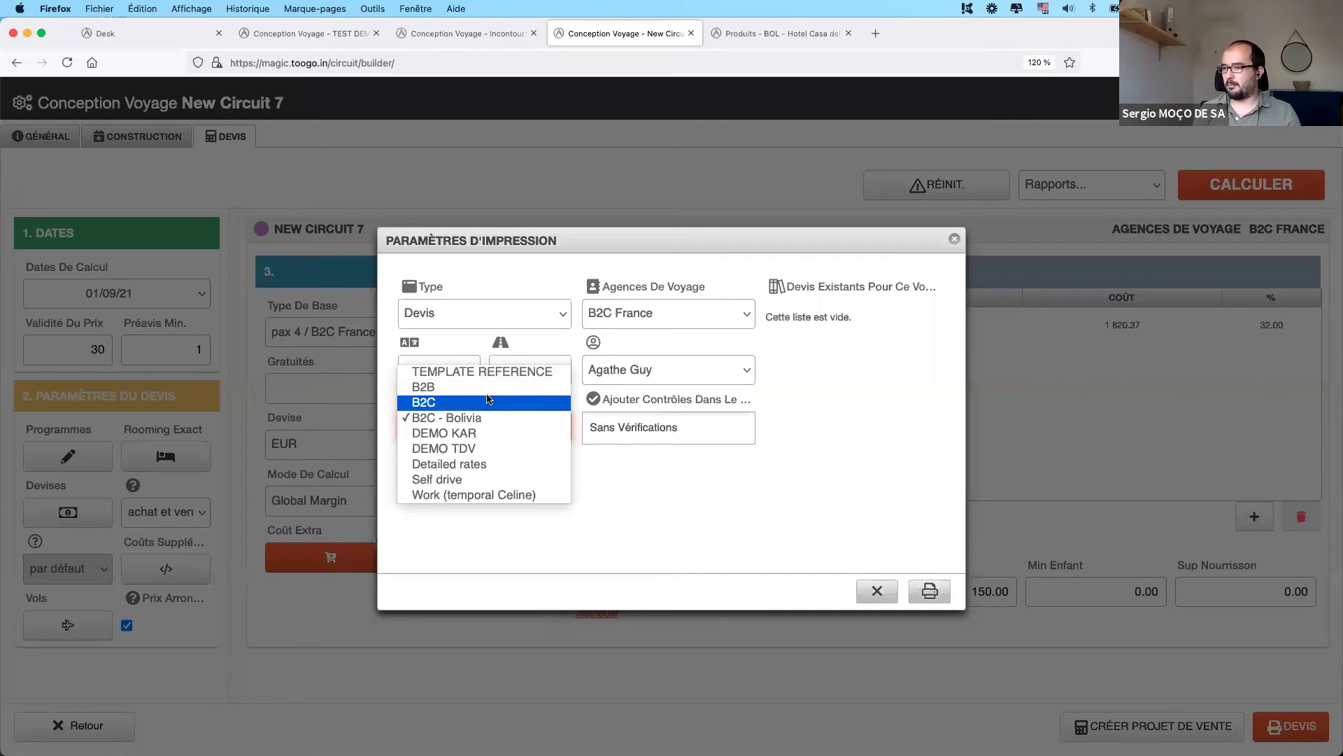
pyautogui.click(488, 387)
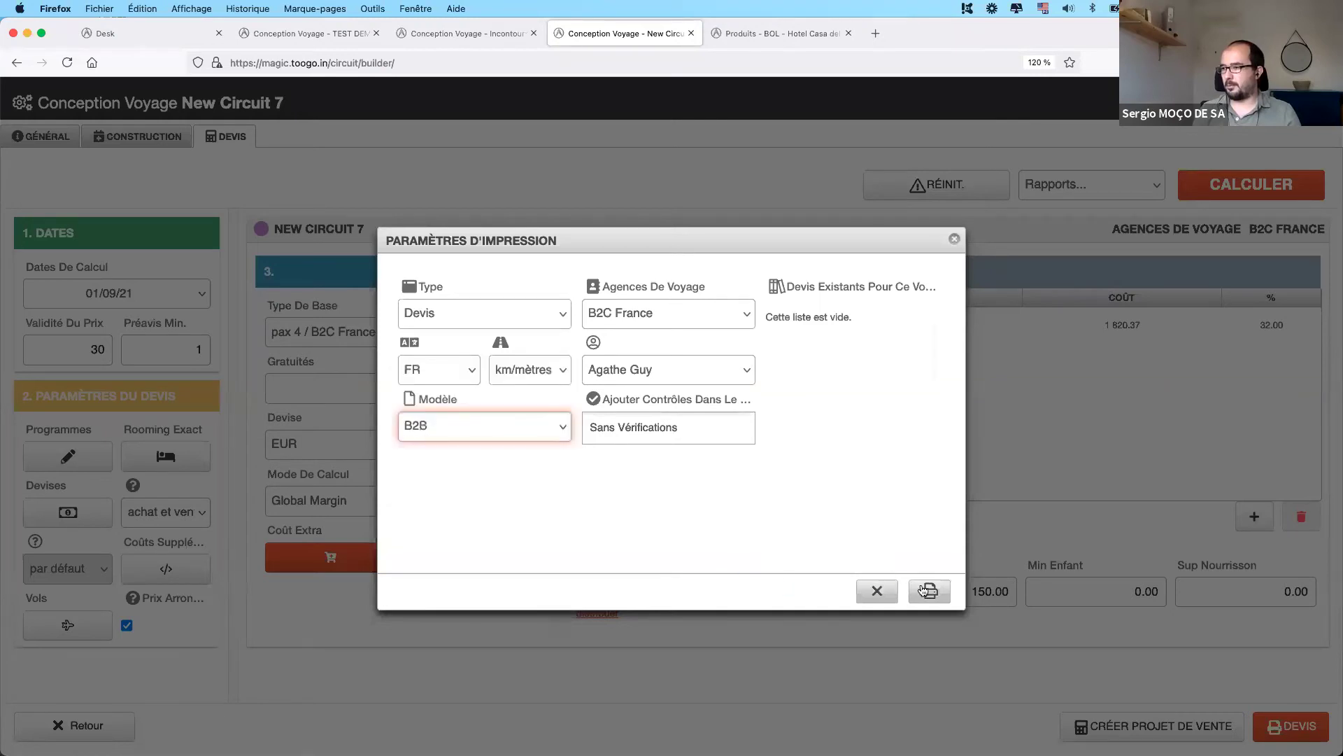
pyautogui.click(675, 368)
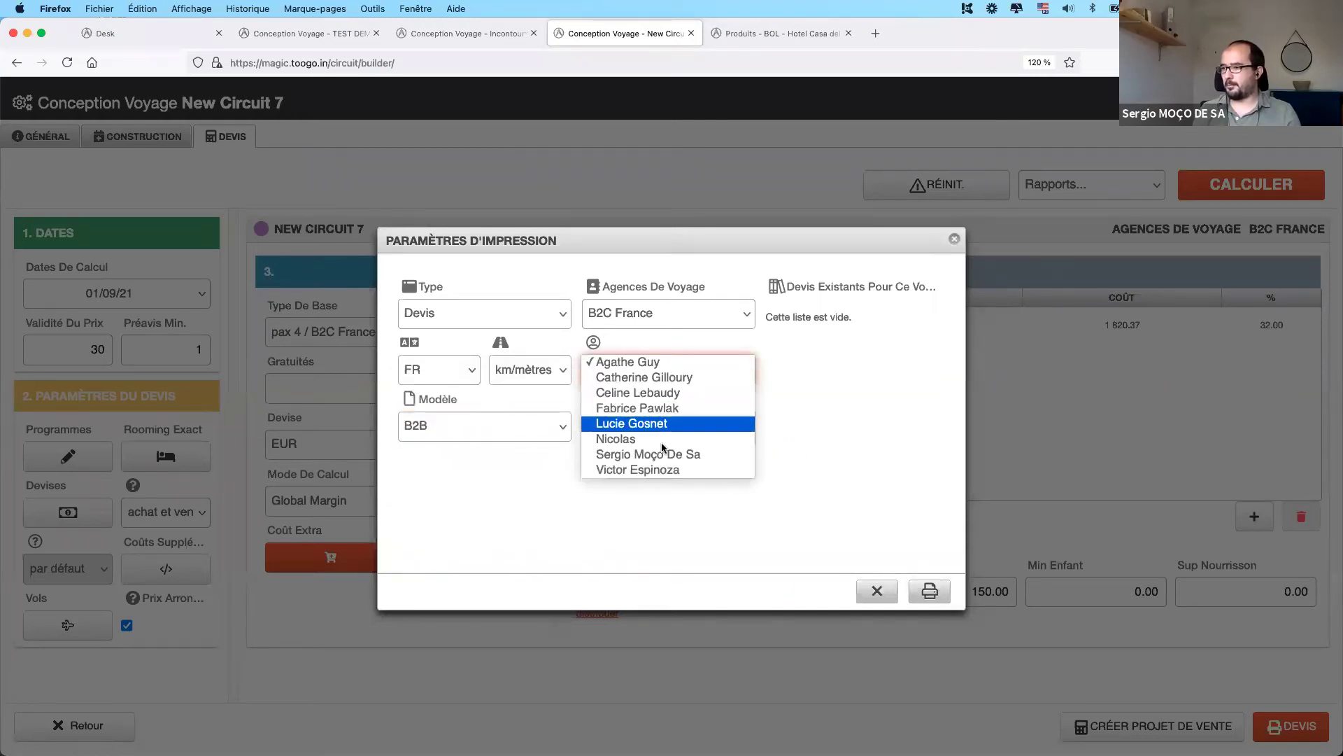
pyautogui.click(662, 453)
pyautogui.click(929, 591)
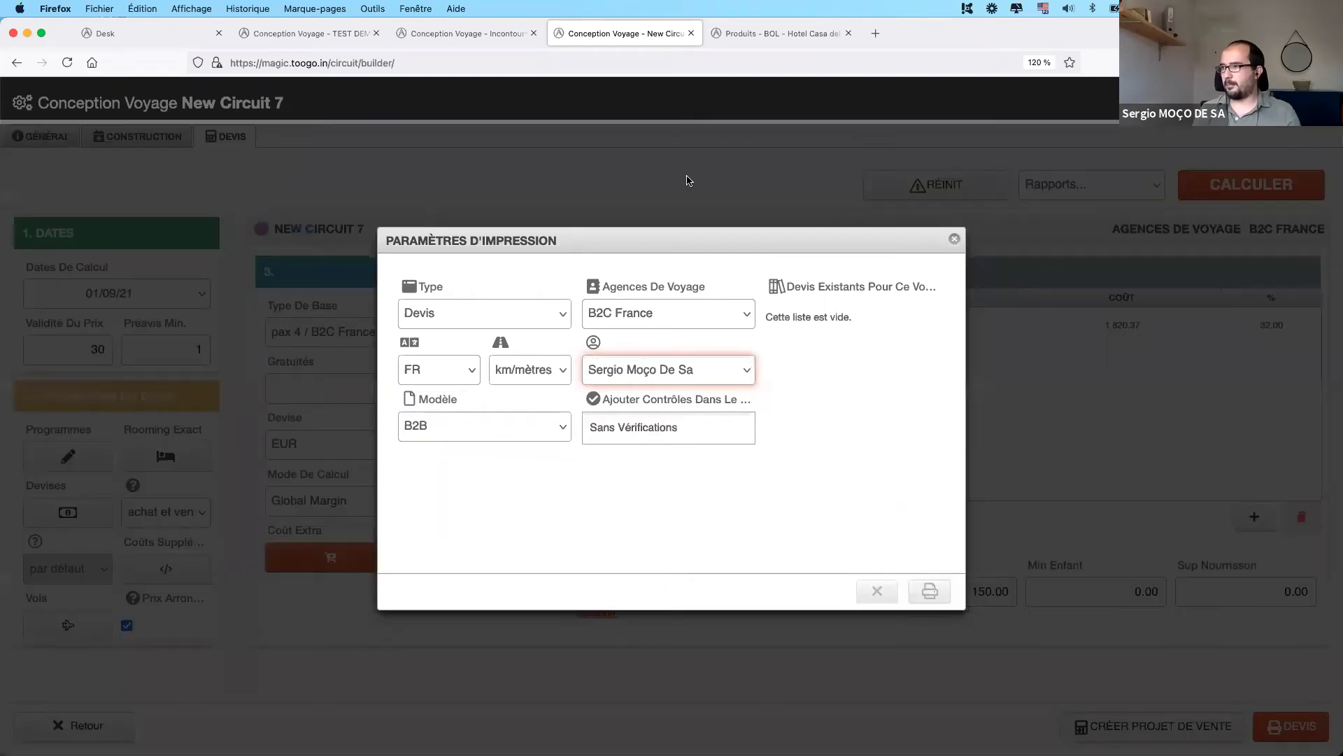
pyautogui.click(584, 35)
pyautogui.click(870, 591)
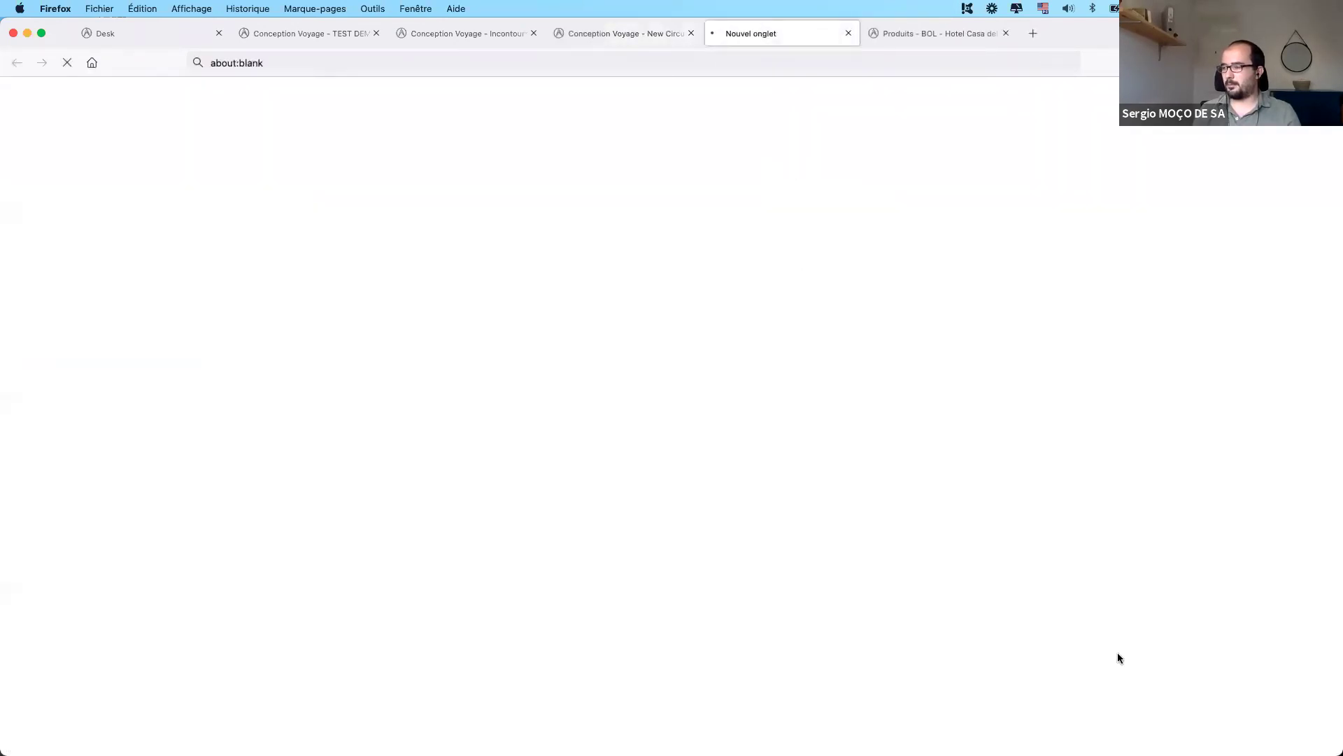
# - Close the hotel product page and display the generated quotation document
pyautogui.click(1005, 33)
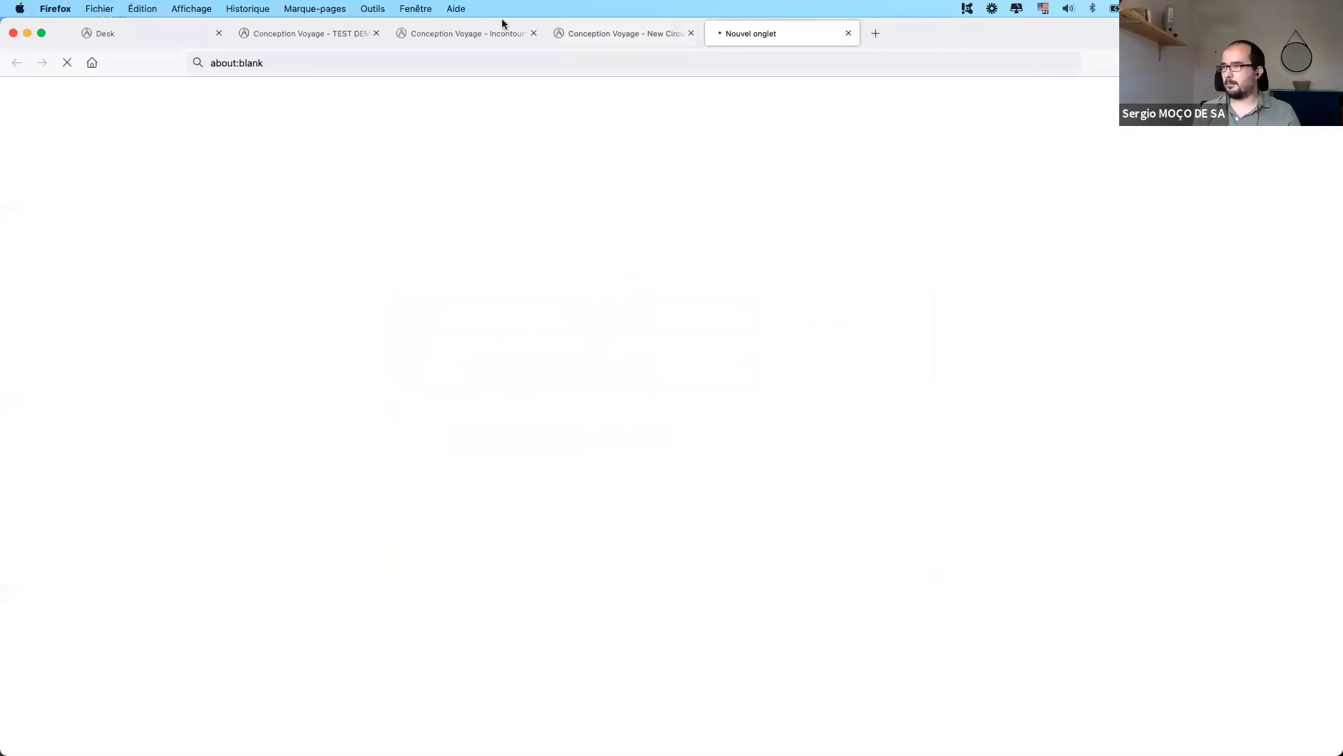
pyautogui.click(577, 42)
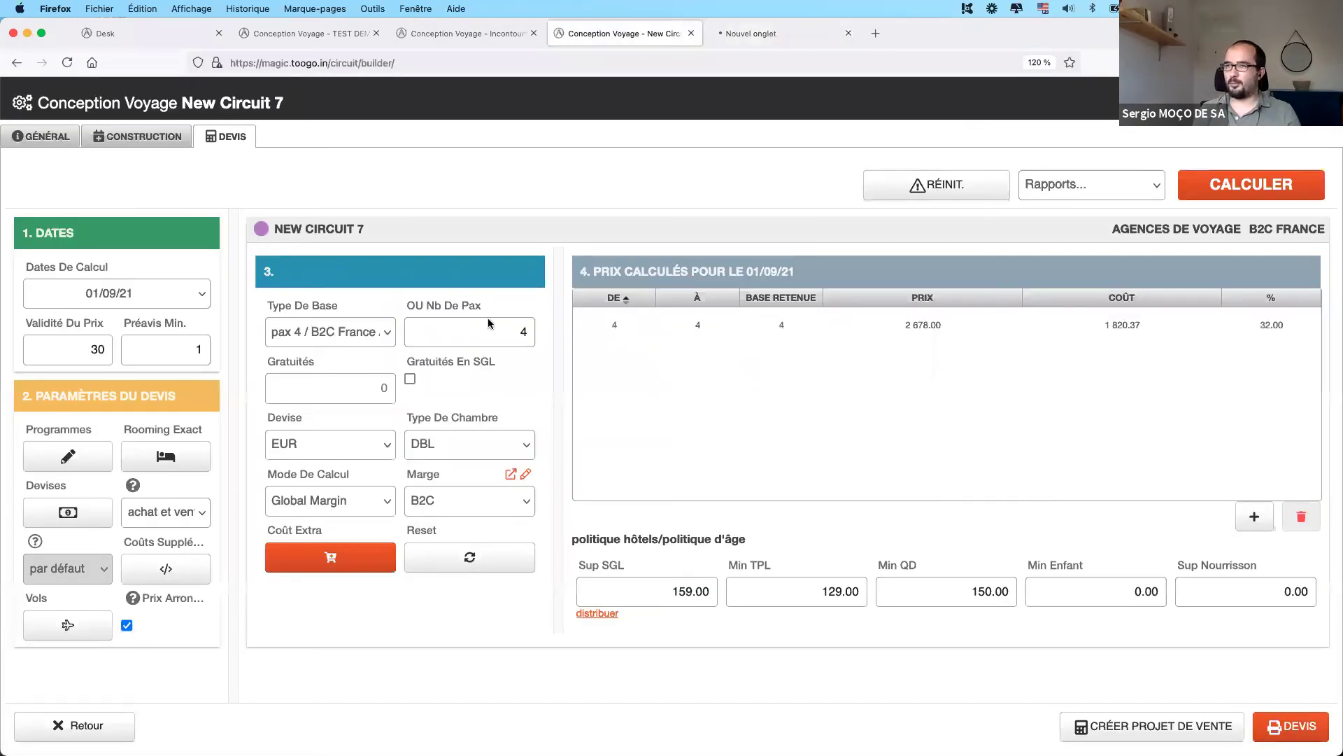
pyautogui.hotkey('ctrl', 'Tab')
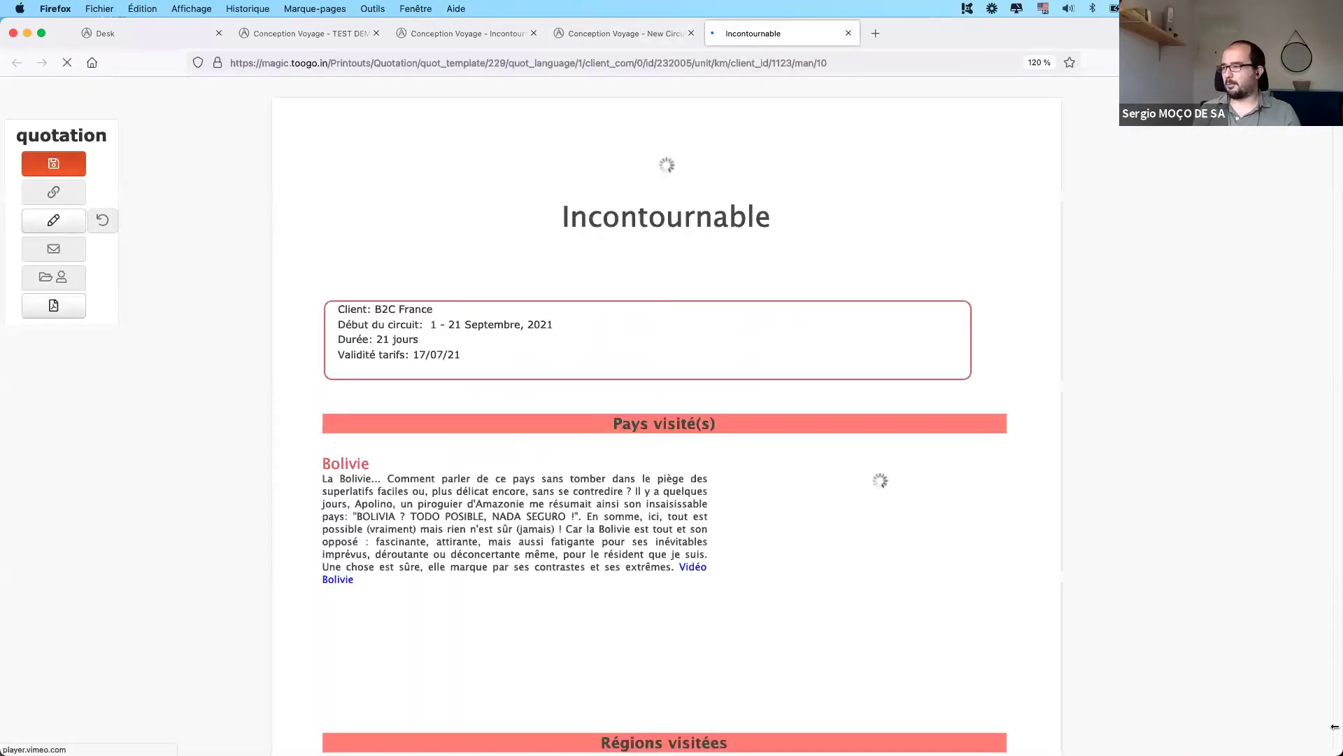
# - Examine the generated quotation from the visited regions through to the per-person rates and the family room reduction
pyautogui.scroll(-20, 1334, 729)
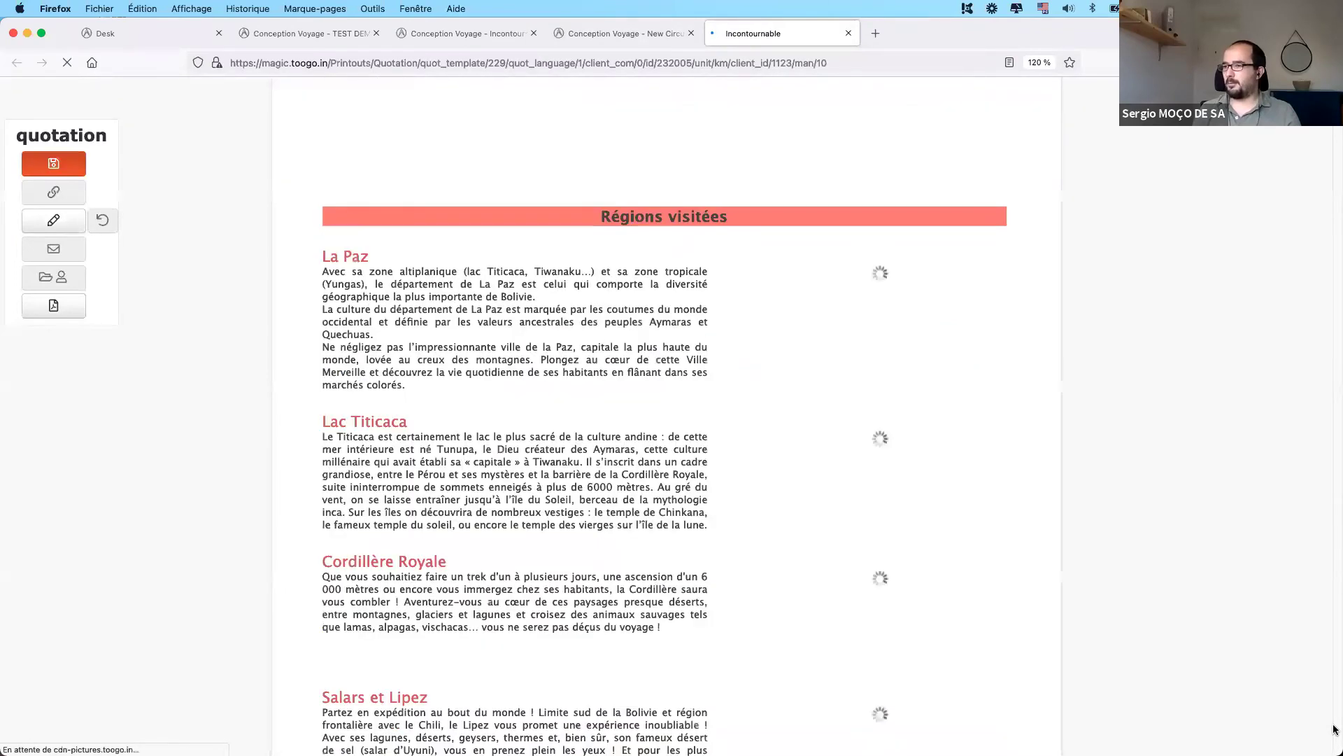
pyautogui.scroll(-15, 1334, 729)
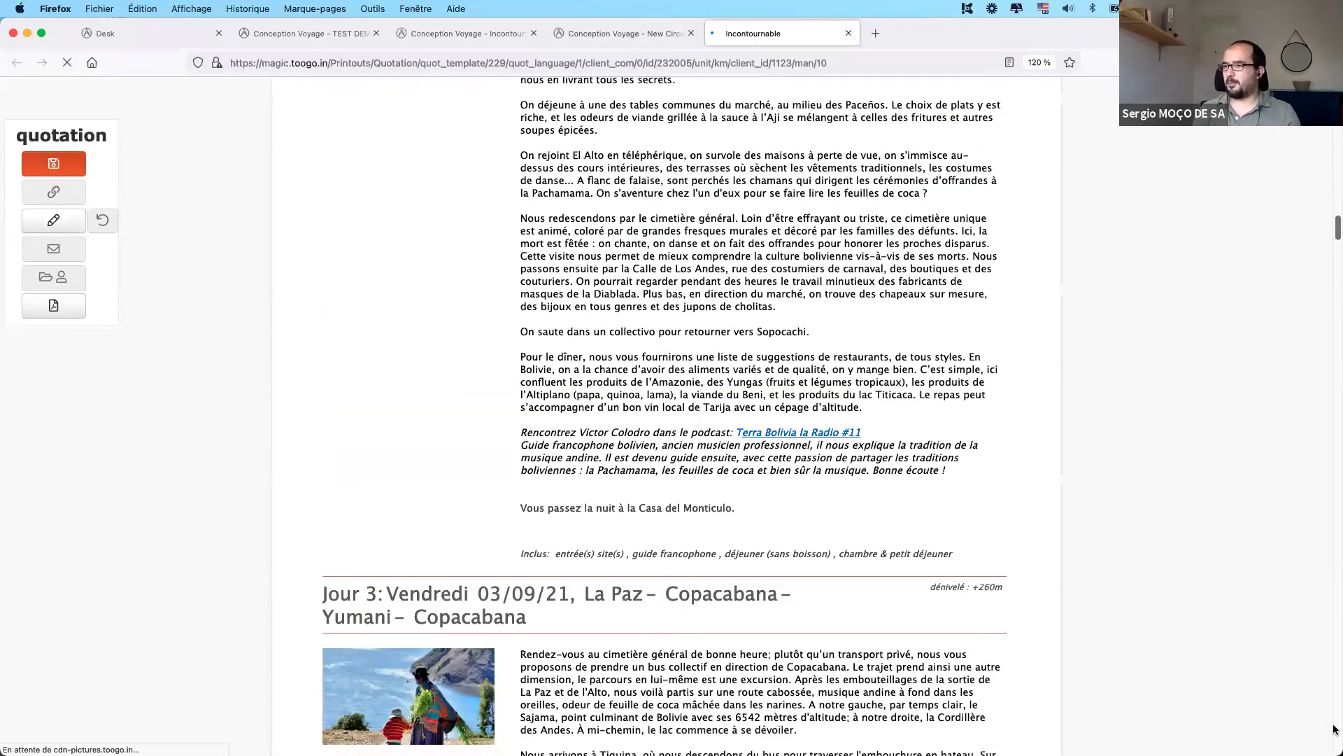
pyautogui.scroll(-20, 1334, 729)
pyautogui.scroll(-5, 1078, 605)
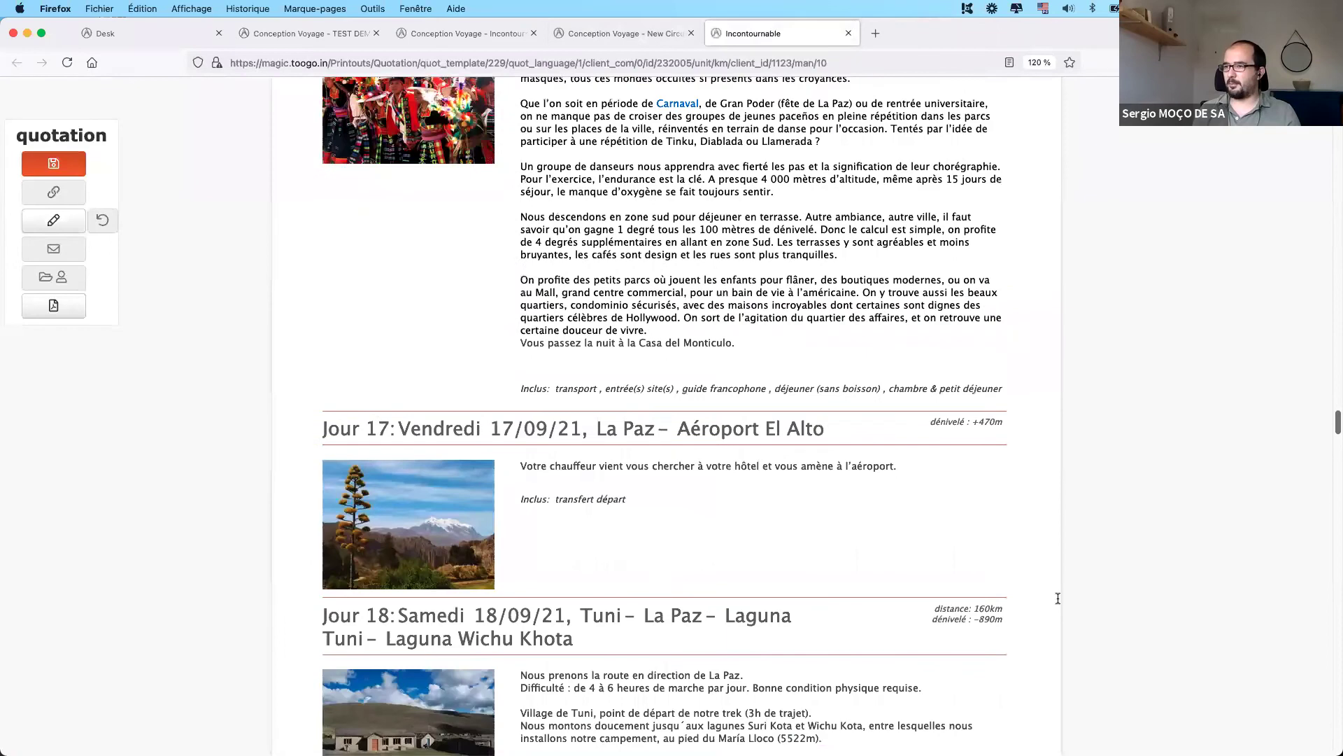
pyautogui.scroll(-8, 1058, 598)
pyautogui.scroll(3, 459, 243)
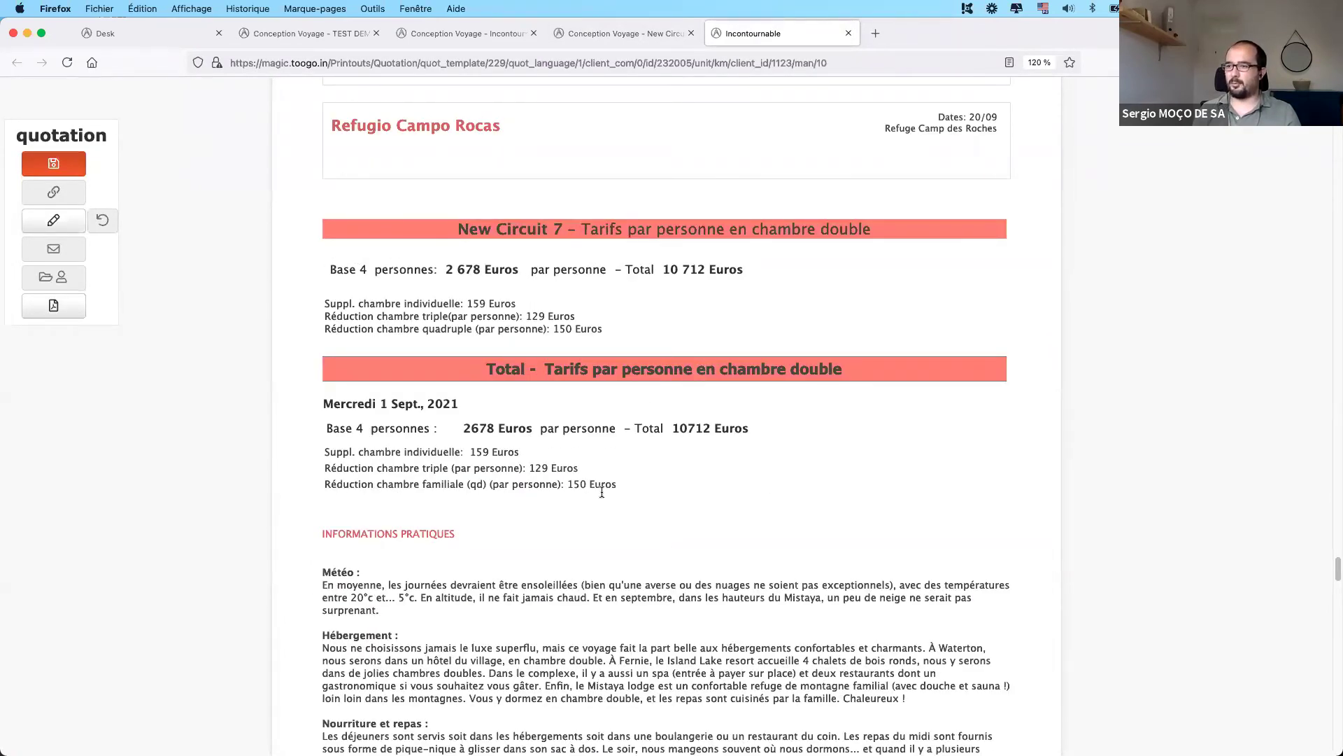
pyautogui.moveTo(328, 446); pyautogui.dragTo(492, 484)
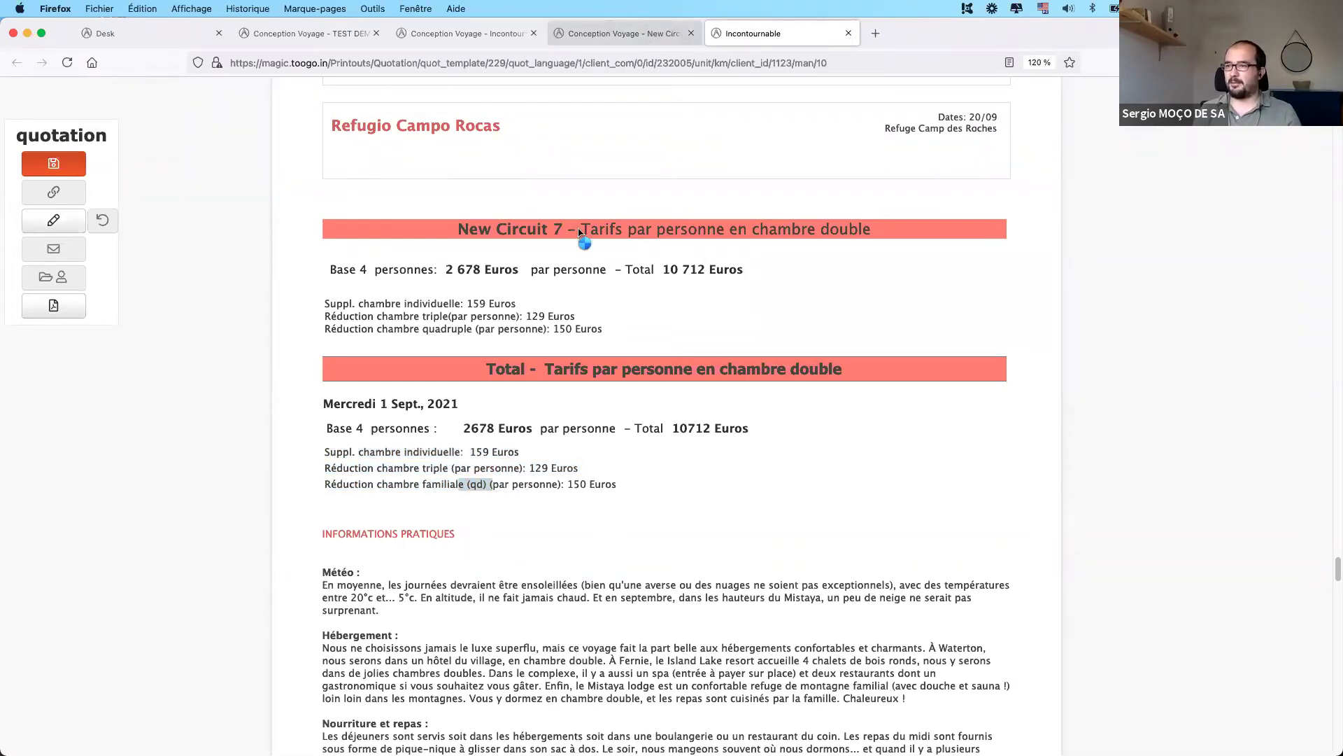
# - Return to the circuit's quote and set New Circuit 7's exact rooming to 4 adults in 1 quadruple room
pyautogui.hotkey('ctrl', 'shift', 'Tab')
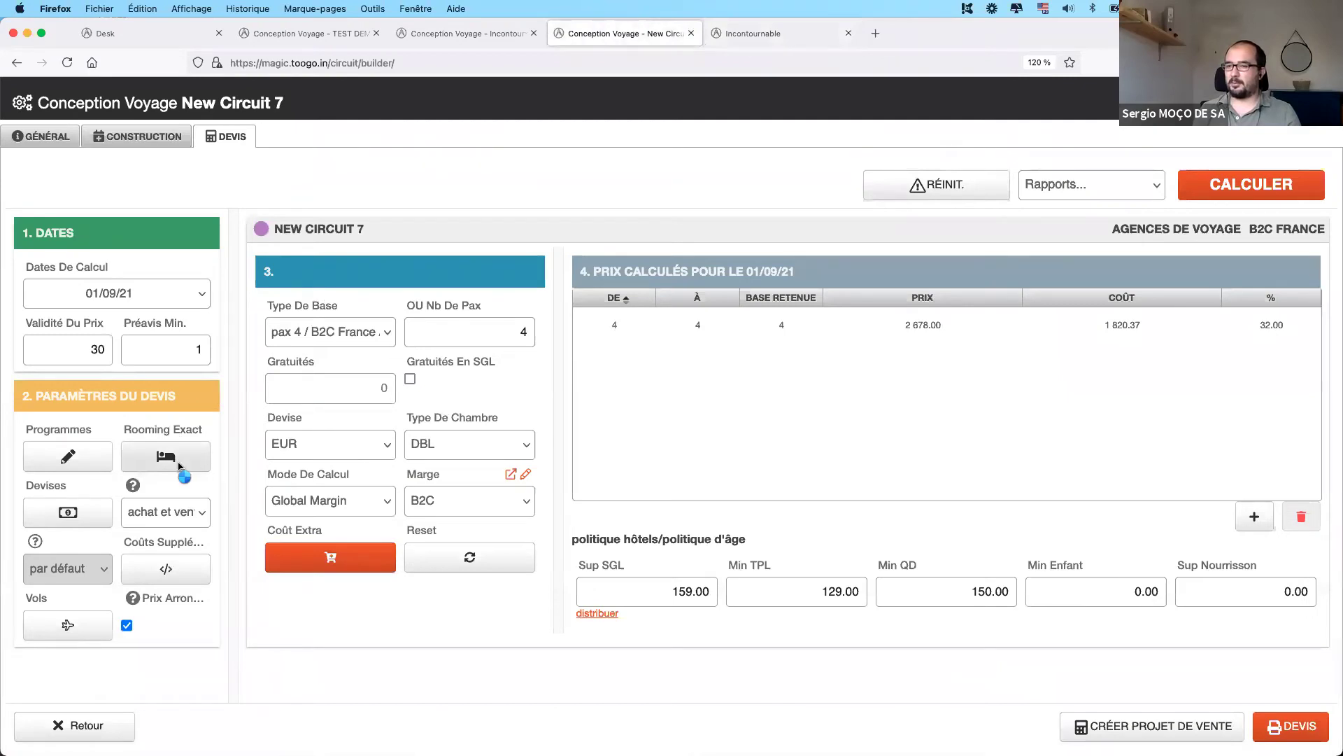
pyautogui.click(186, 466)
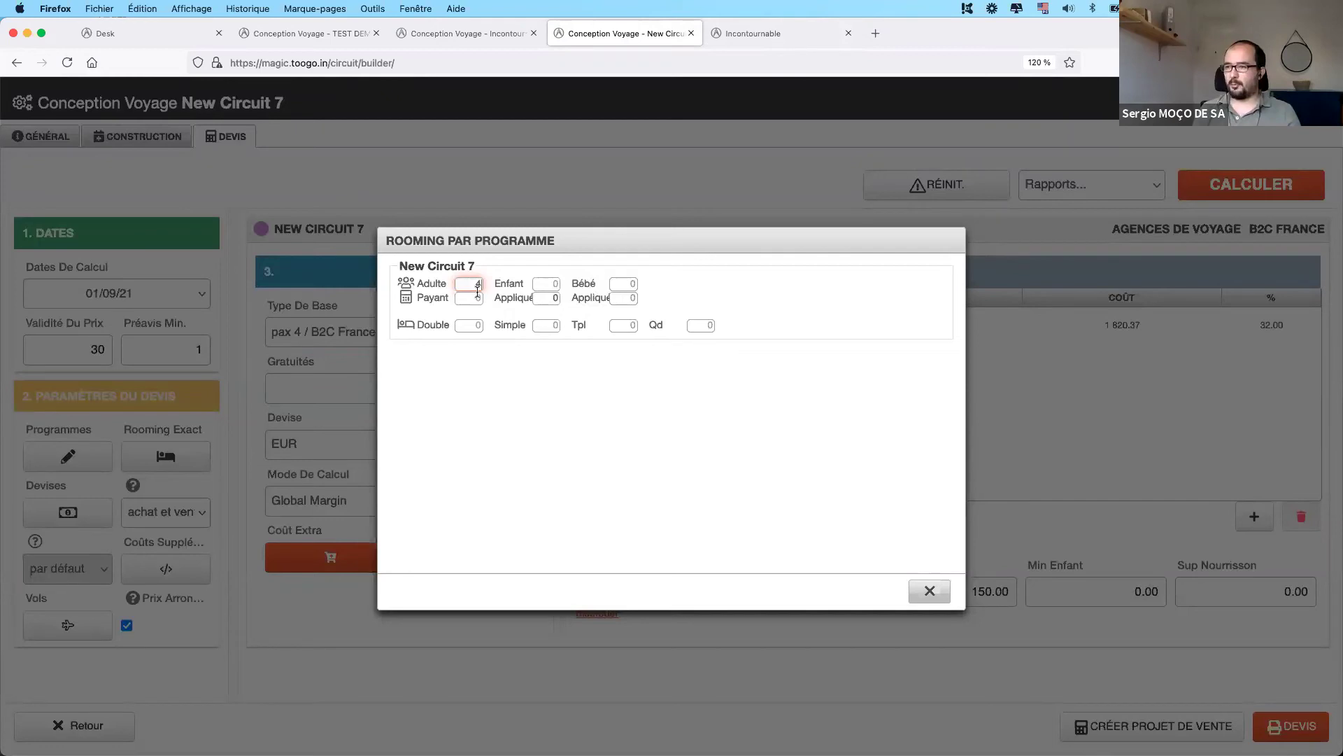
pyautogui.click(697, 325)
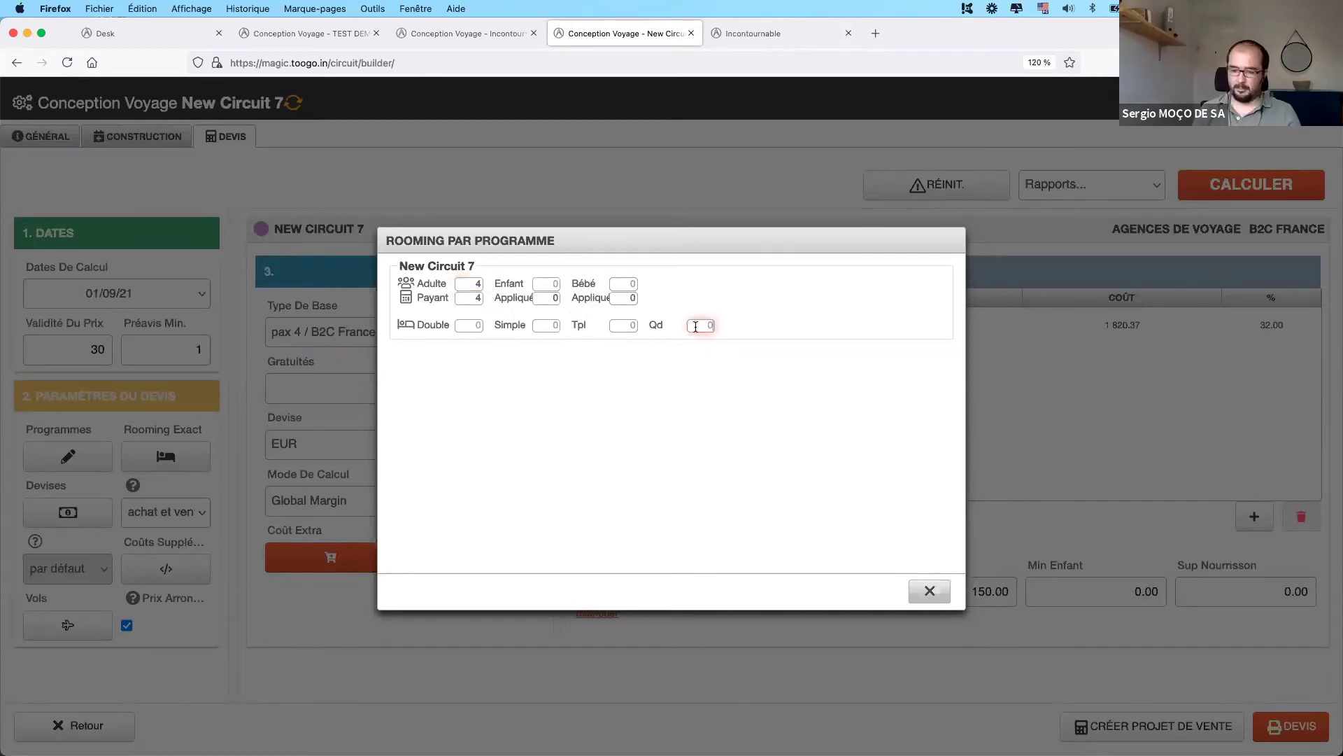
pyautogui.write('1')
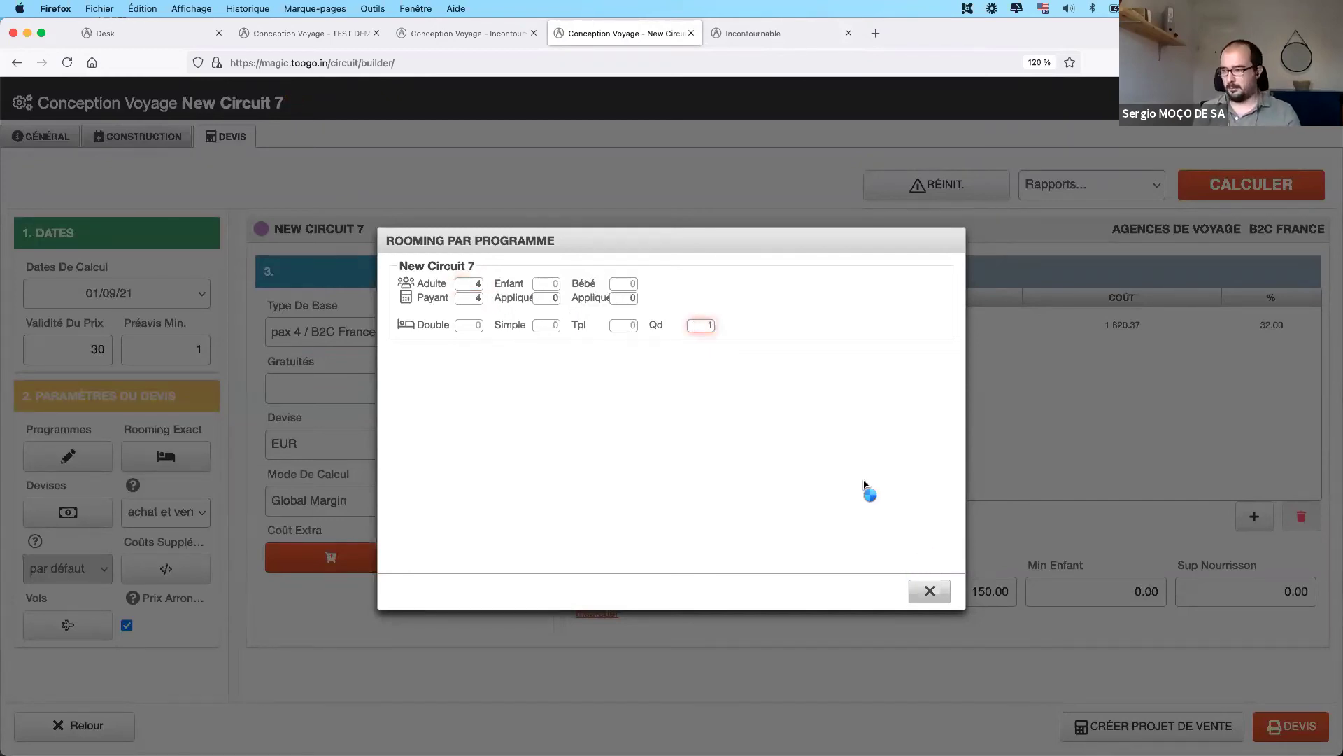
pyautogui.click(929, 590)
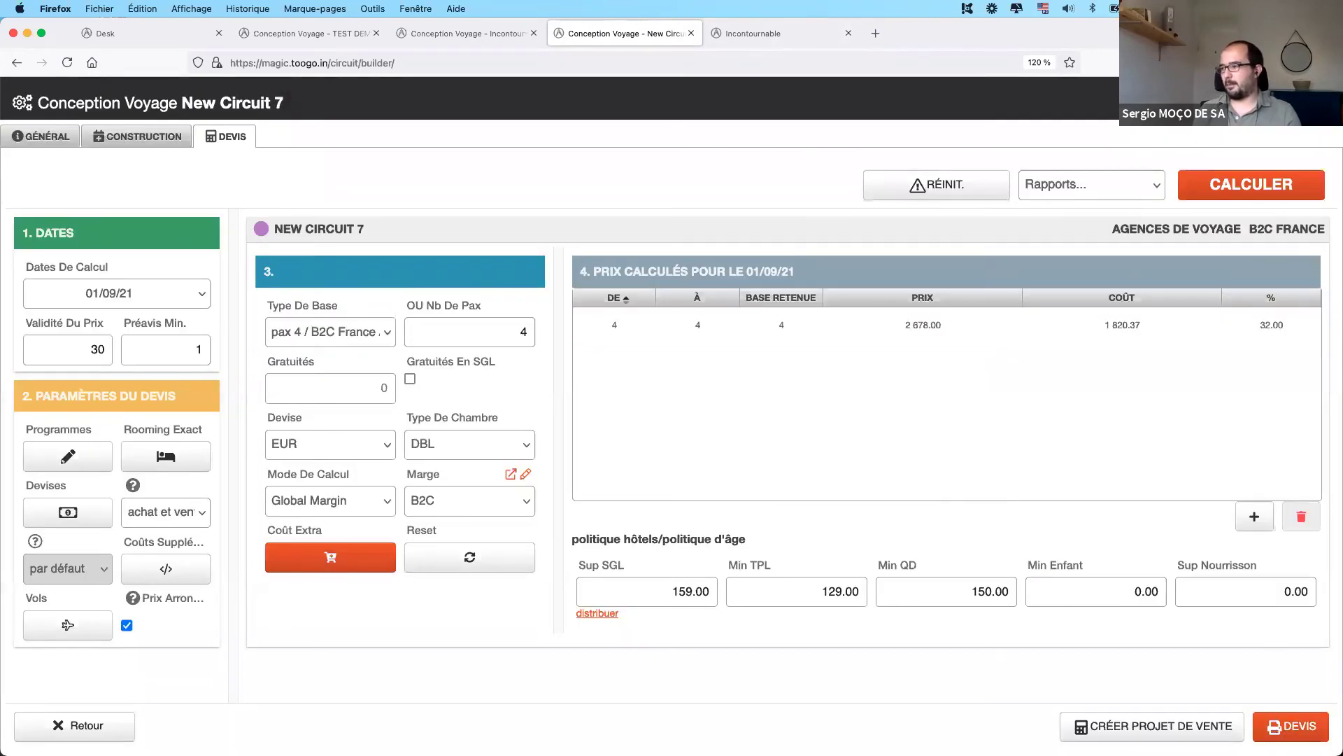
# - Generate a second French Devis printout for B2C France using the B2B model, changing the contact person
pyautogui.click(1289, 726)
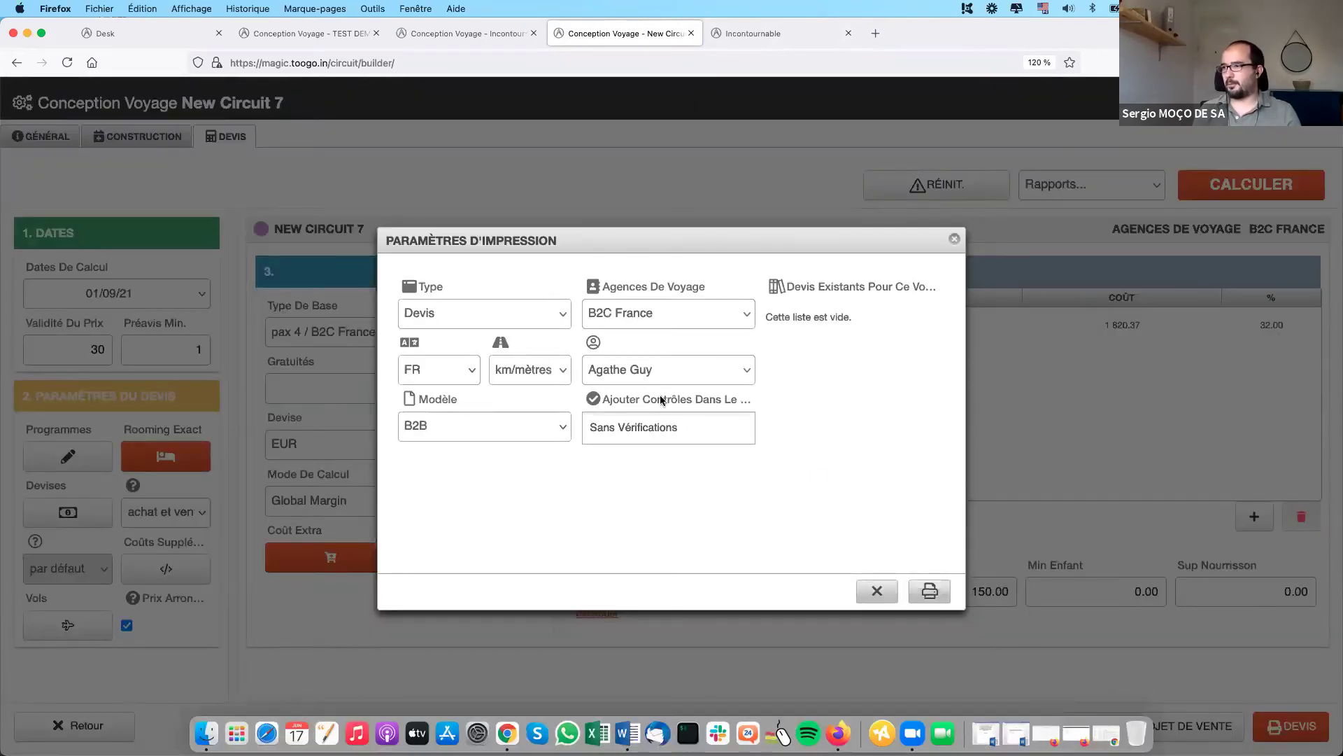
pyautogui.click(655, 382)
pyautogui.click(669, 459)
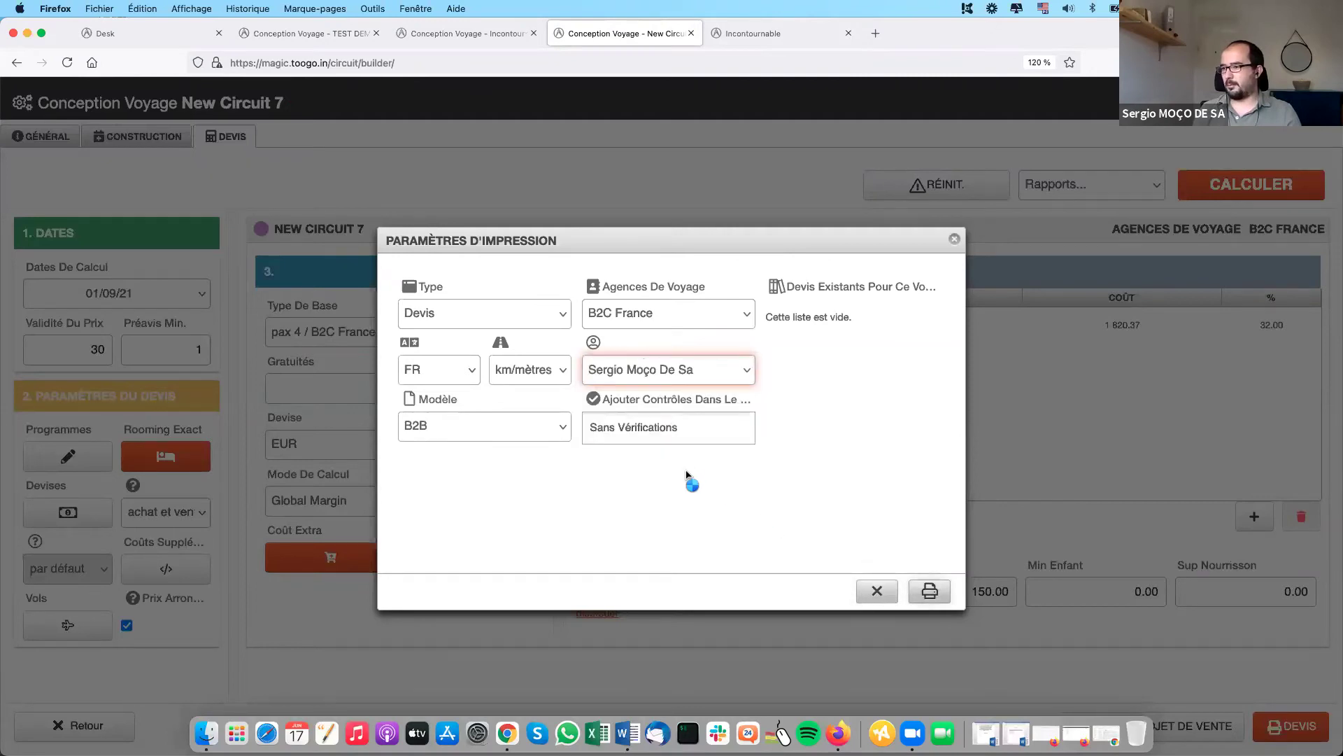
pyautogui.click(930, 591)
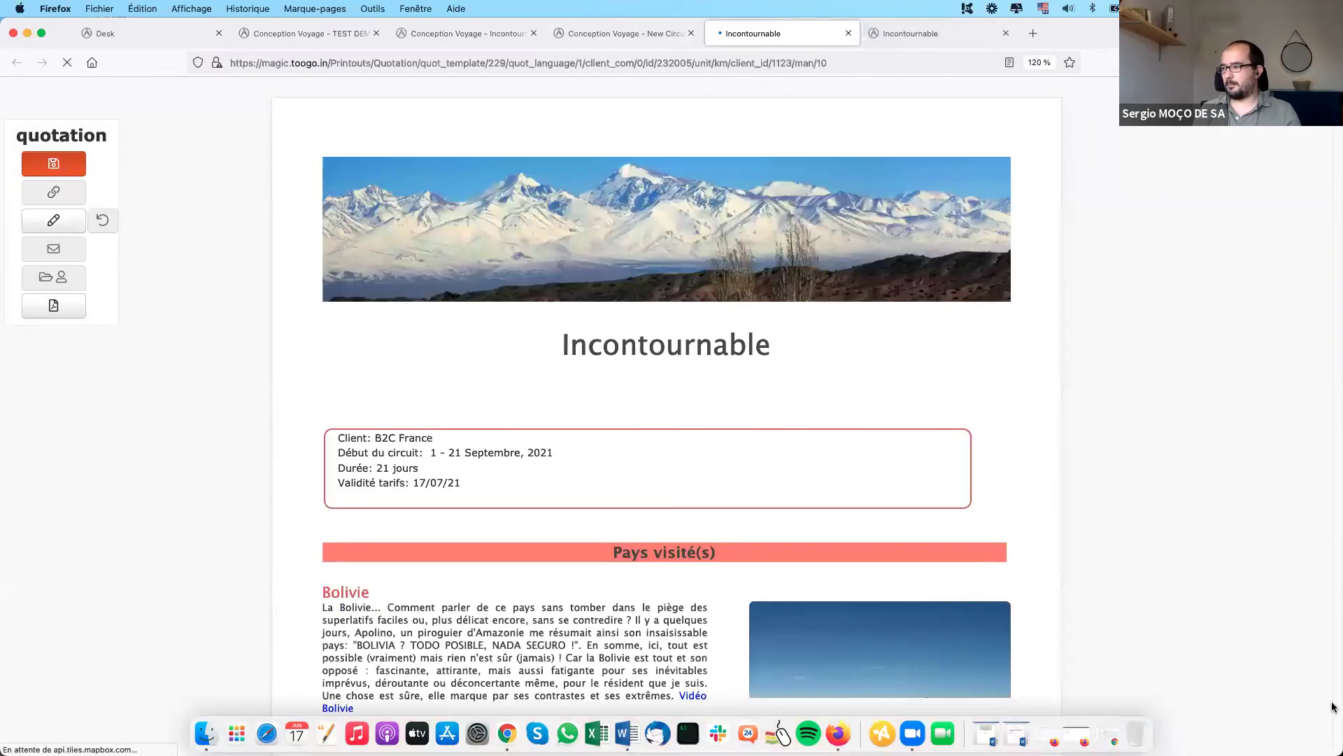
# - Examine the rates section of the new quotation for New Circuit 7's exact rooming price
pyautogui.scroll(-5, 1334, 710)
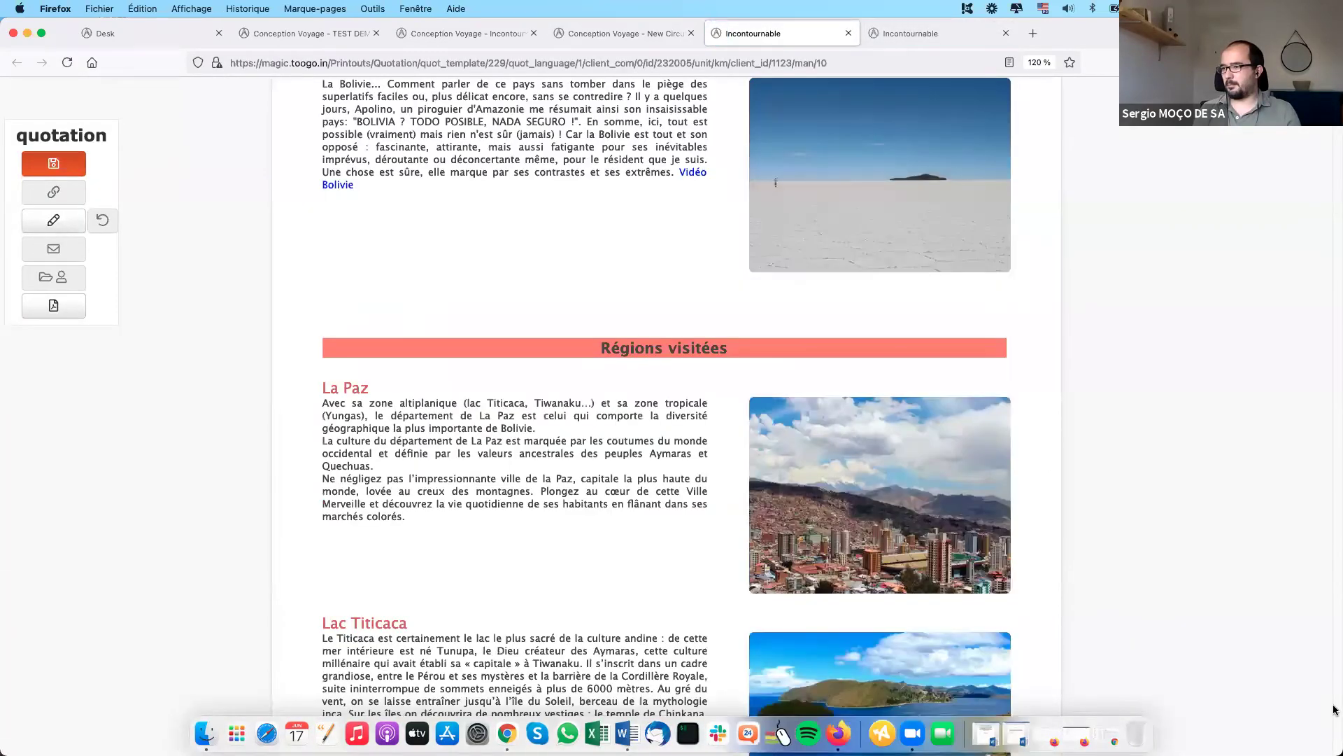
pyautogui.scroll(-20, 977, 416)
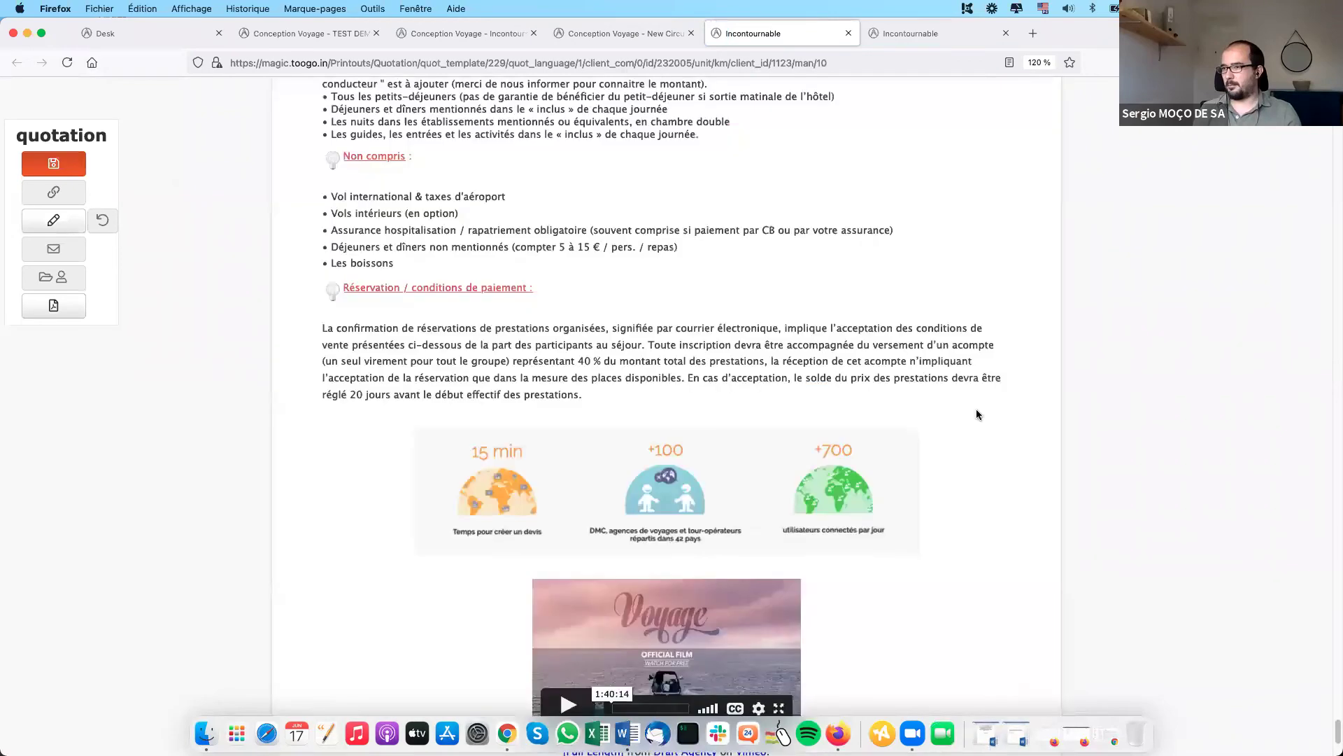
pyautogui.scroll(-20, 979, 413)
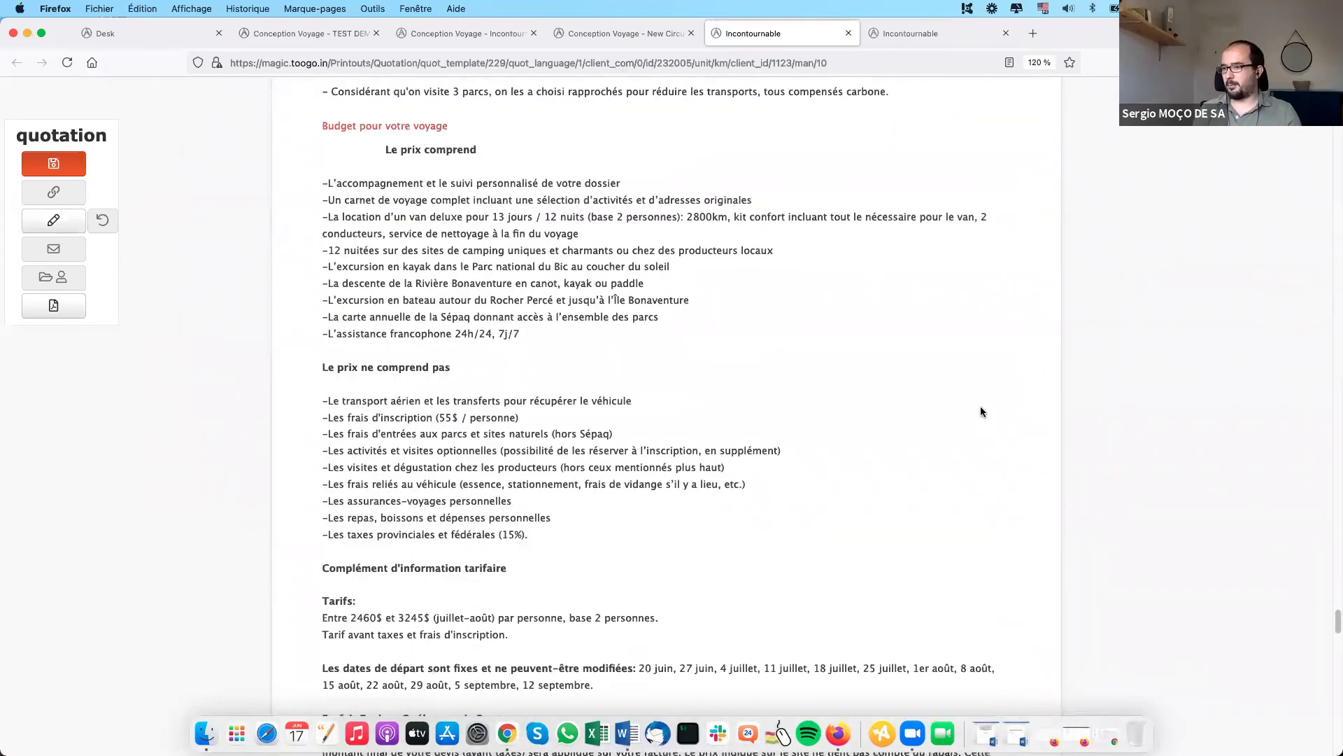
pyautogui.scroll(3, 976, 405)
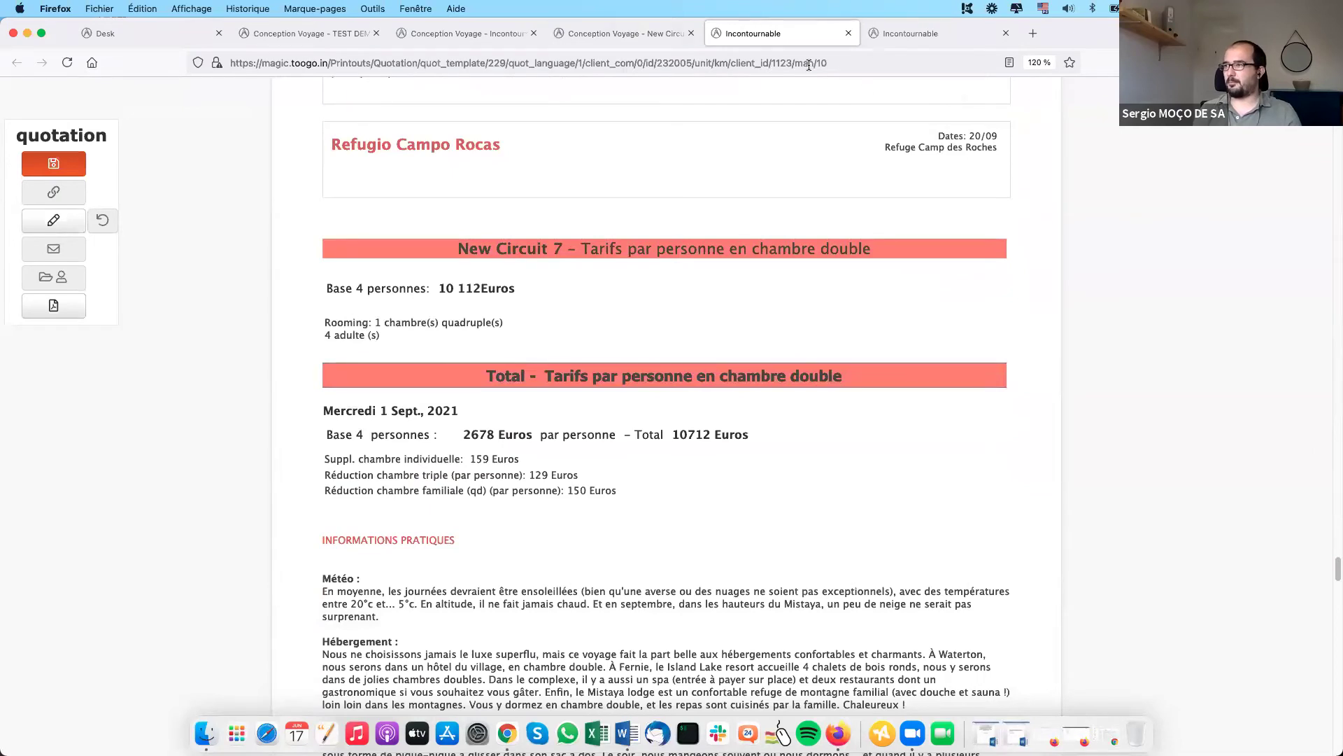
# - Compare the previous quotation's per-person rate and room reductions with the rooming details and price in the new quotation
pyautogui.click(935, 33)
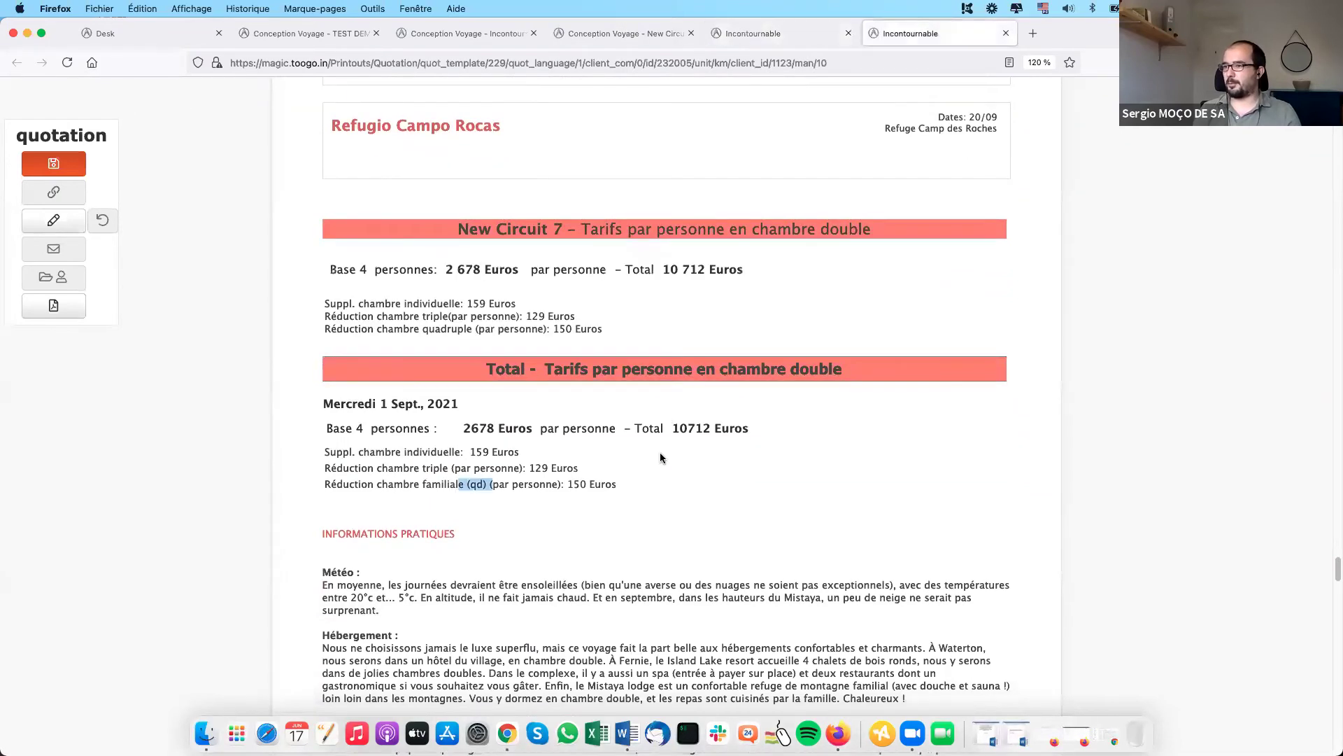
pyautogui.scroll(1, 633, 424)
pyautogui.moveTo(458, 297); pyautogui.dragTo(501, 298)
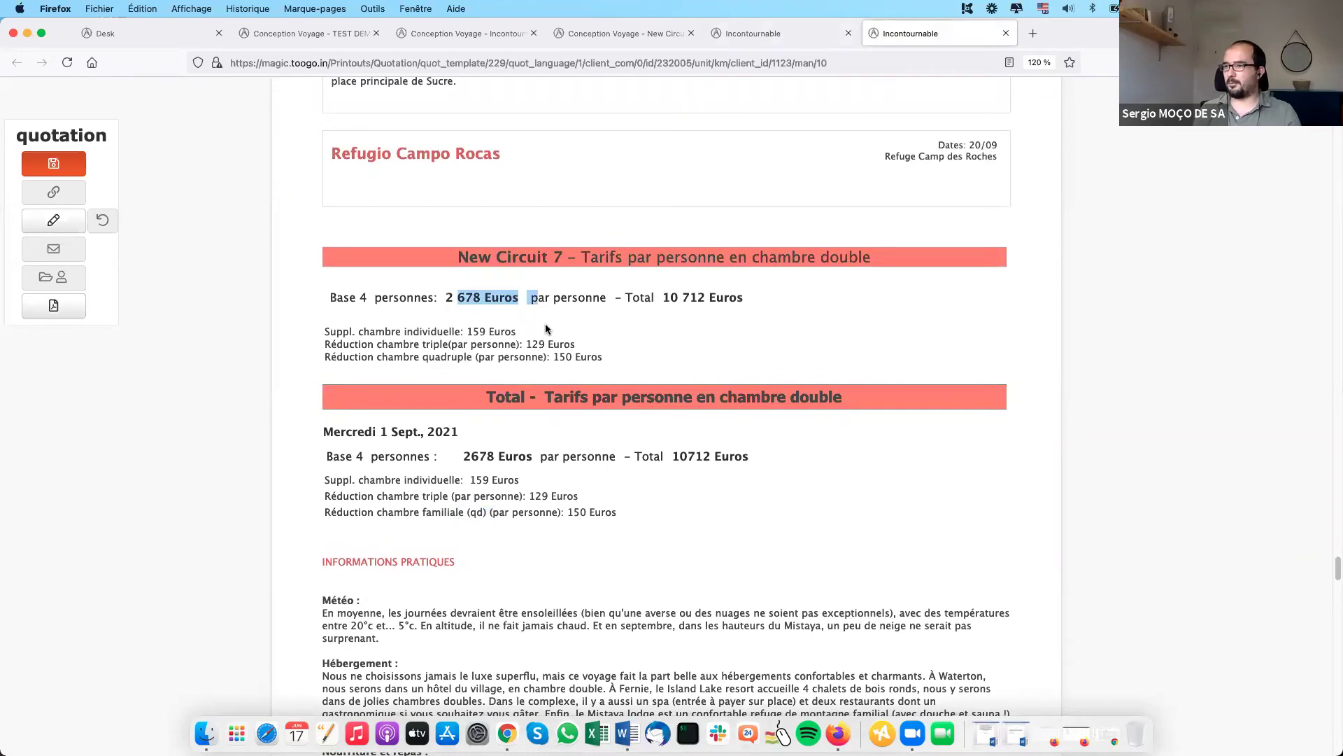
pyautogui.scroll(3, 545, 323)
pyautogui.moveTo(337, 428); pyautogui.dragTo(503, 459)
pyautogui.scroll(3, 504, 459)
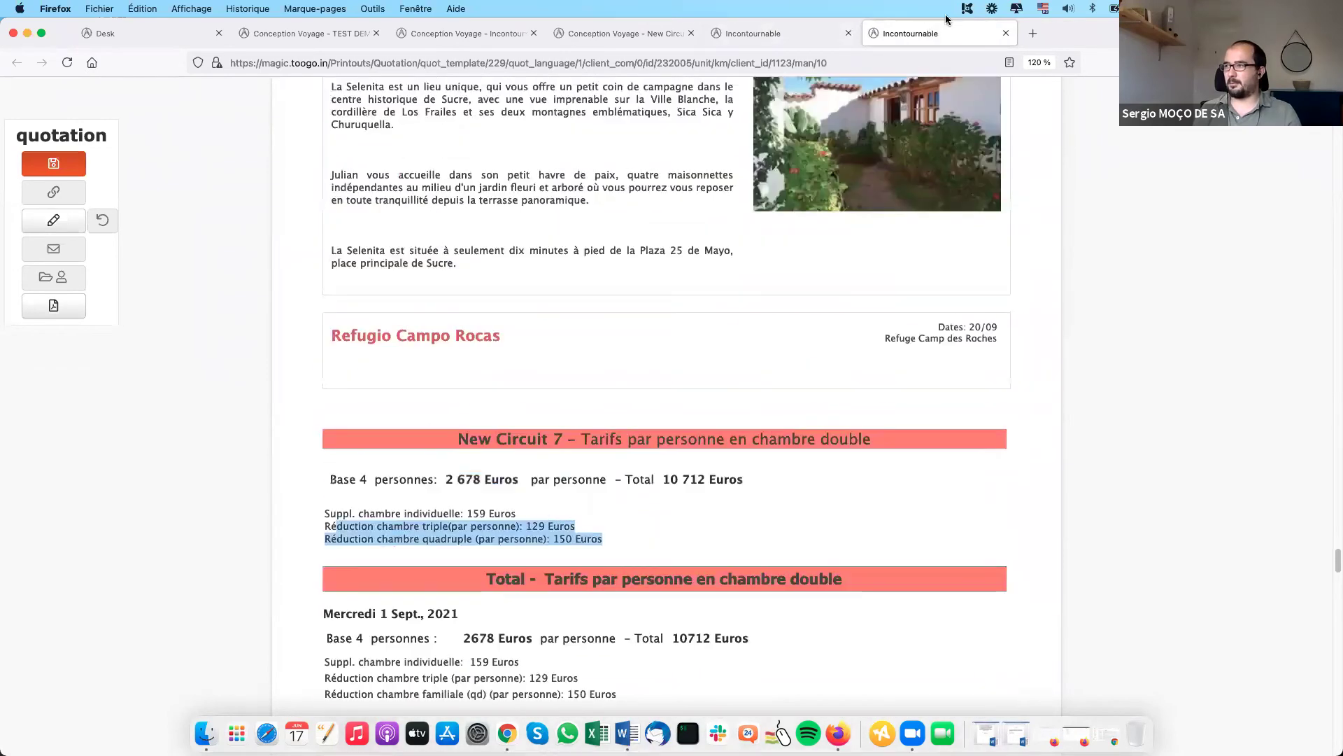
pyautogui.click(820, 39)
pyautogui.scroll(3, 336, 456)
pyautogui.scroll(3, 515, 466)
pyautogui.moveTo(516, 455); pyautogui.dragTo(335, 457)
pyautogui.scroll(3, 338, 547)
pyautogui.moveTo(481, 584); pyautogui.dragTo(389, 575)
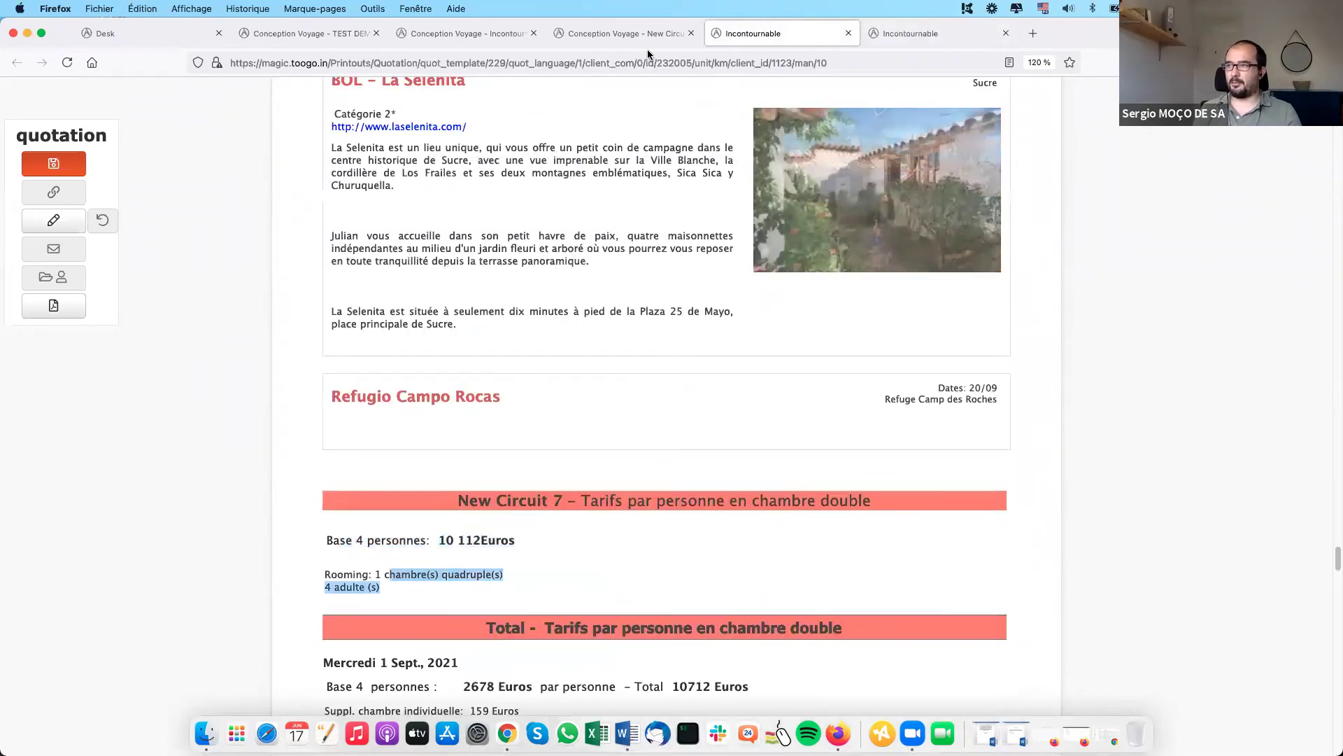
# - Return to the circuit's quote, close the print settings, and review the exchange rates and coded additional costs
pyautogui.click(591, 39)
pyautogui.click(867, 589)
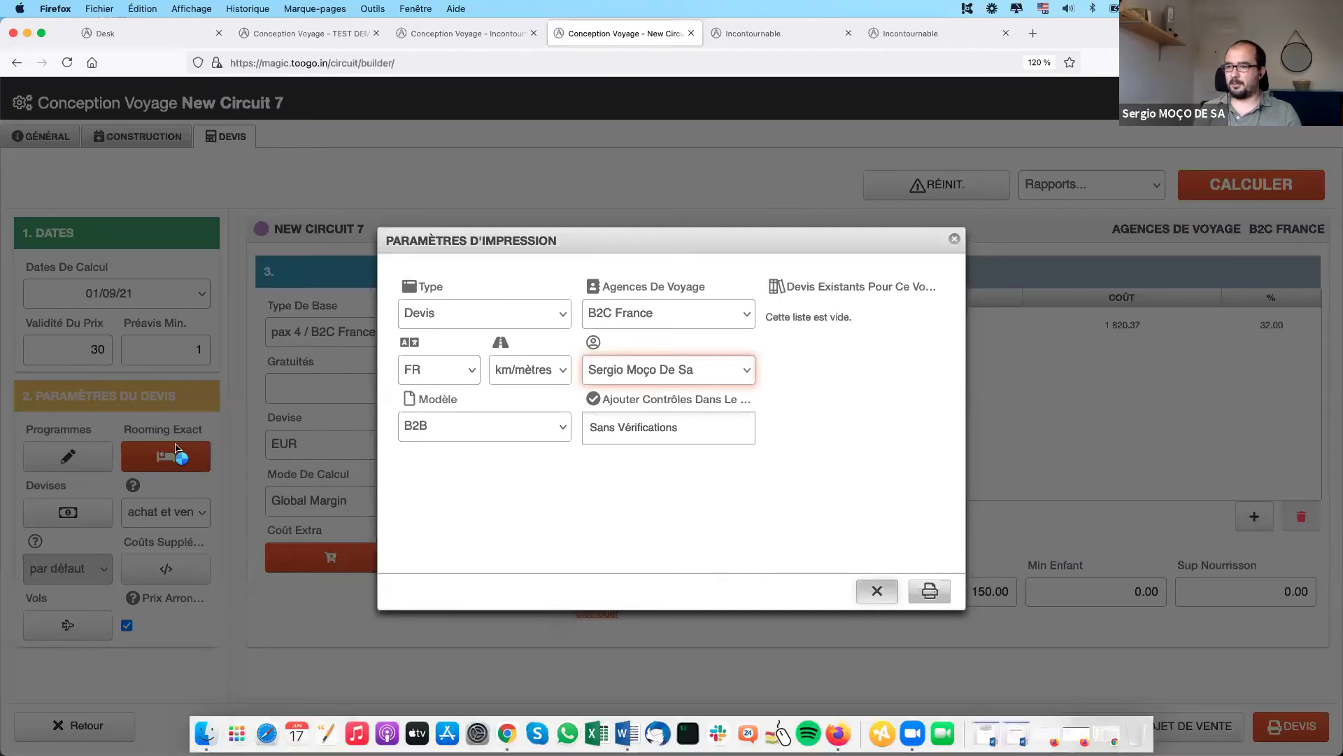
pyautogui.click(61, 515)
pyautogui.scroll(-5, 753, 450)
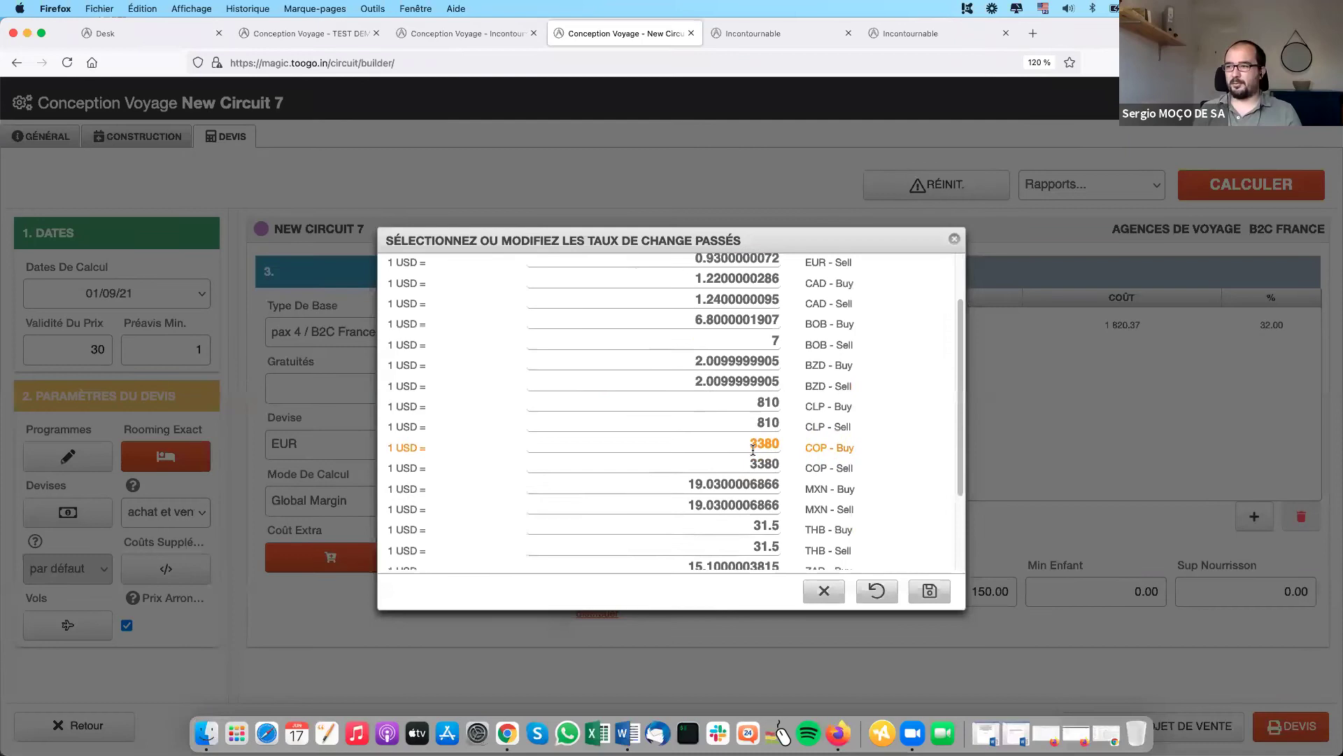
pyautogui.scroll(5, 635, 299)
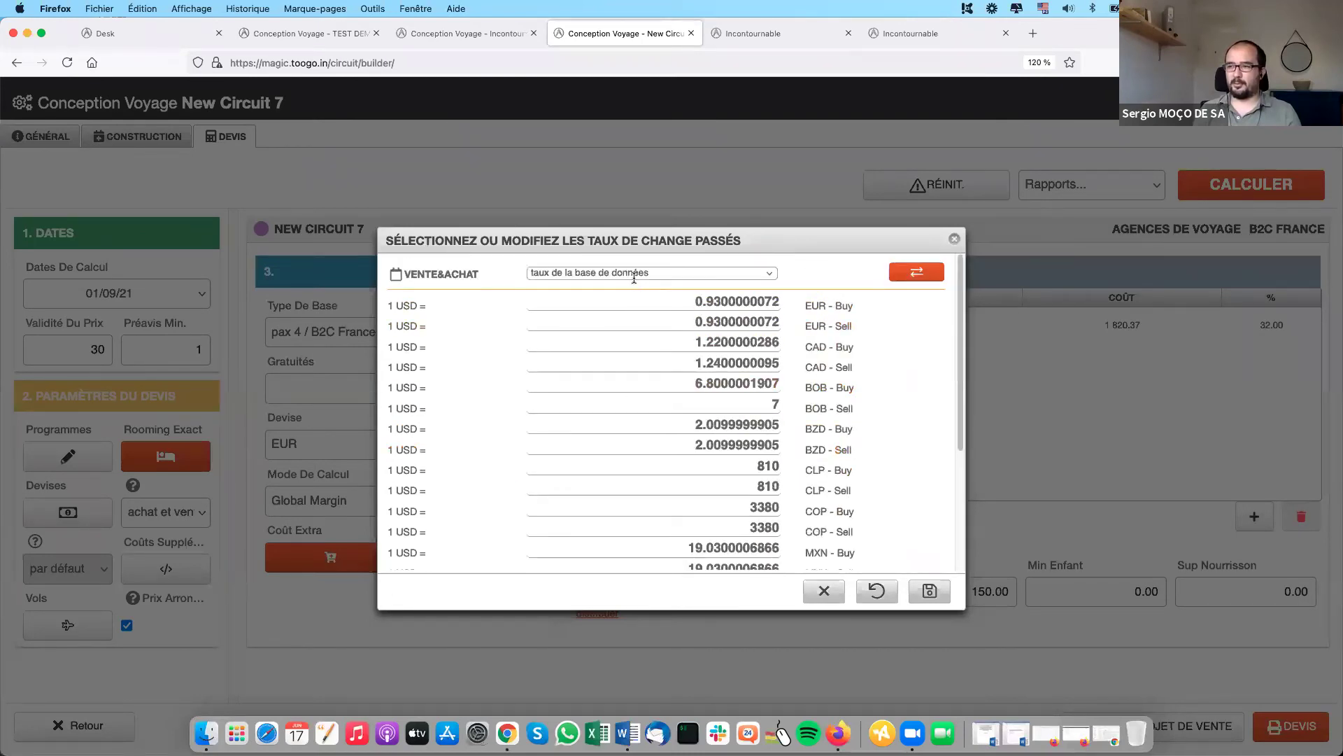
pyautogui.click(811, 594)
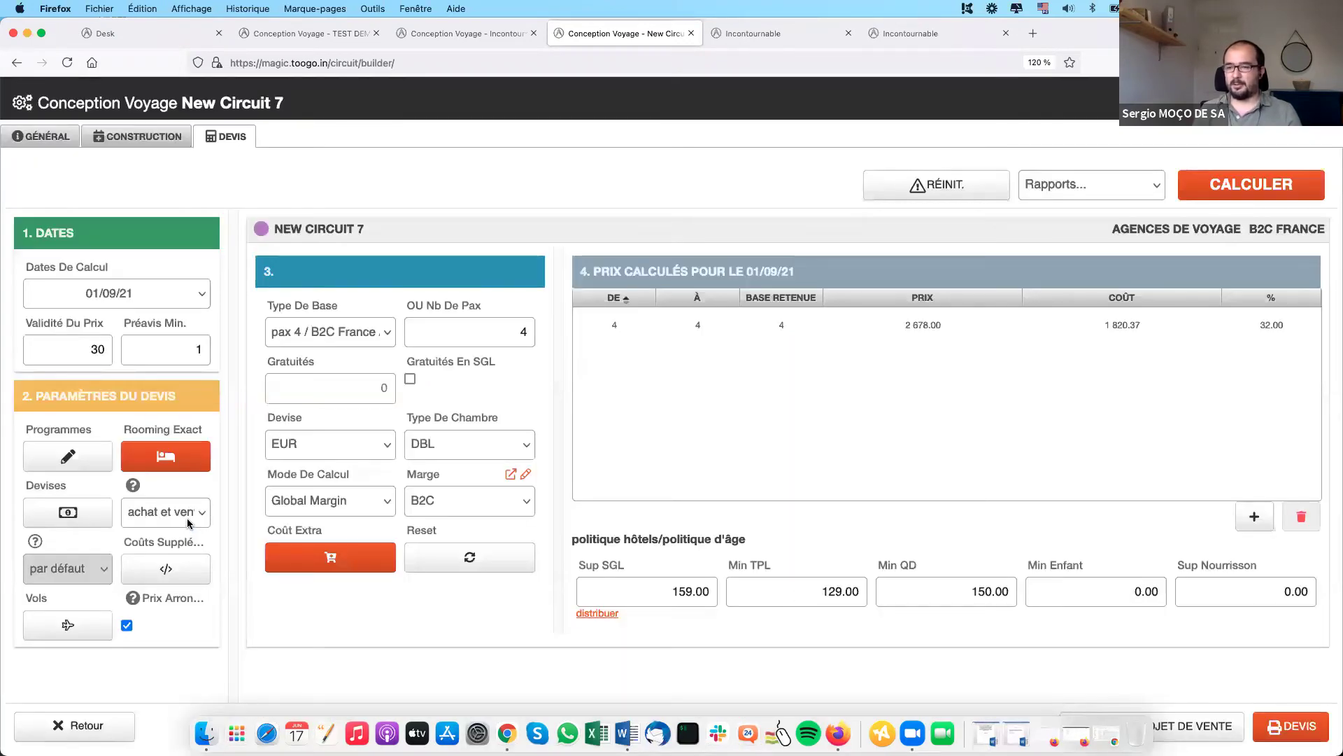
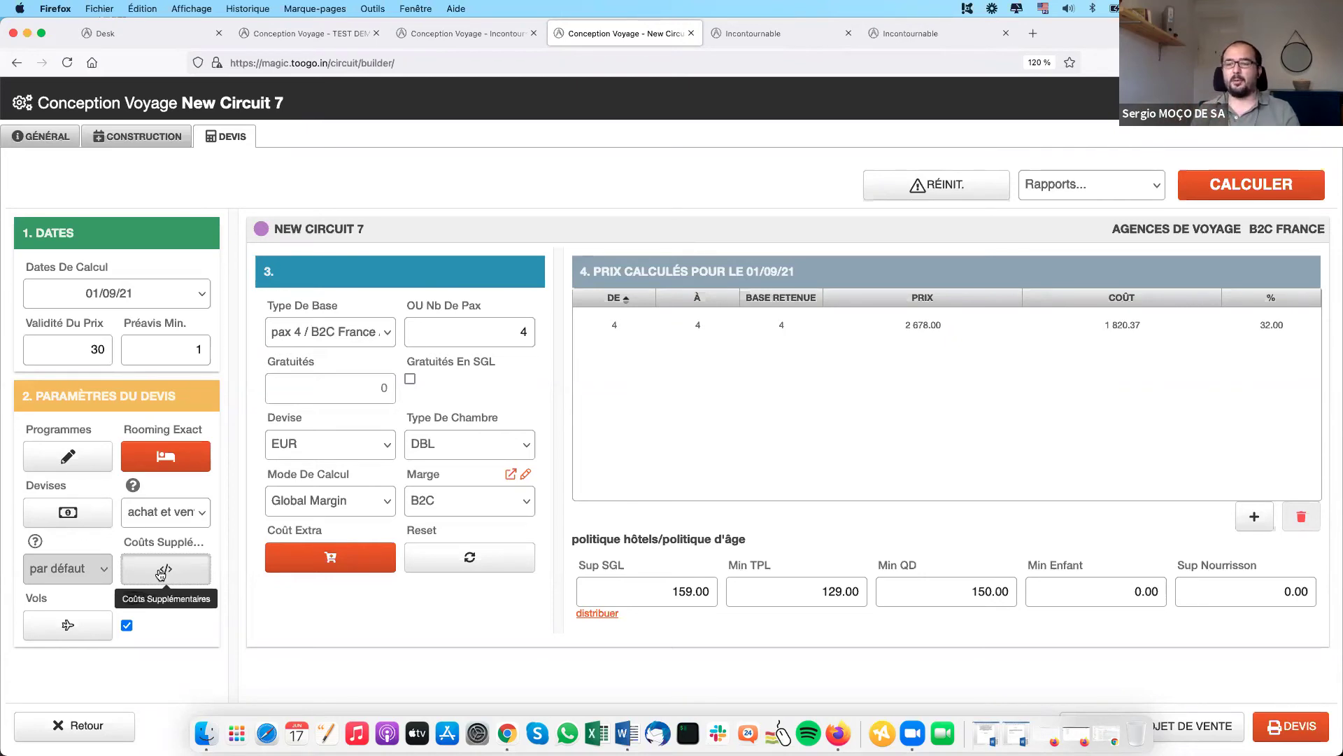
pyautogui.click(161, 572)
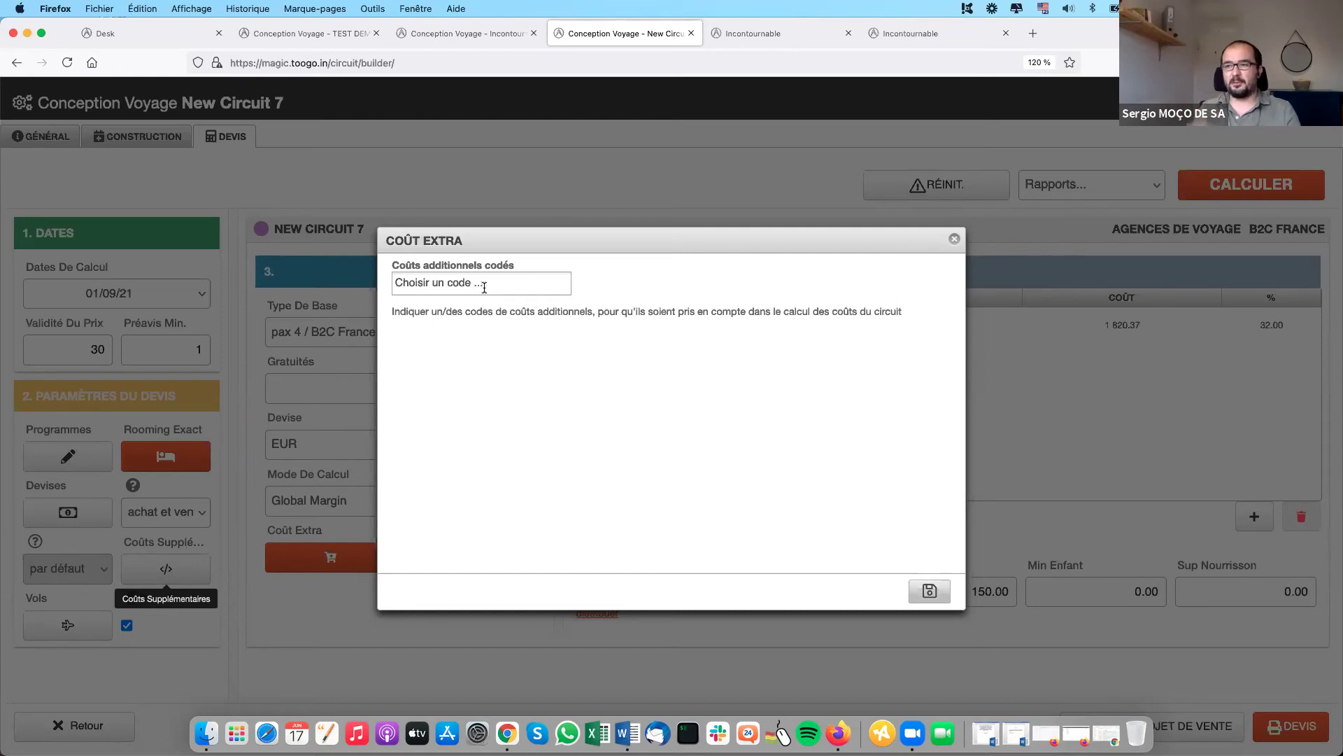
pyautogui.click(954, 239)
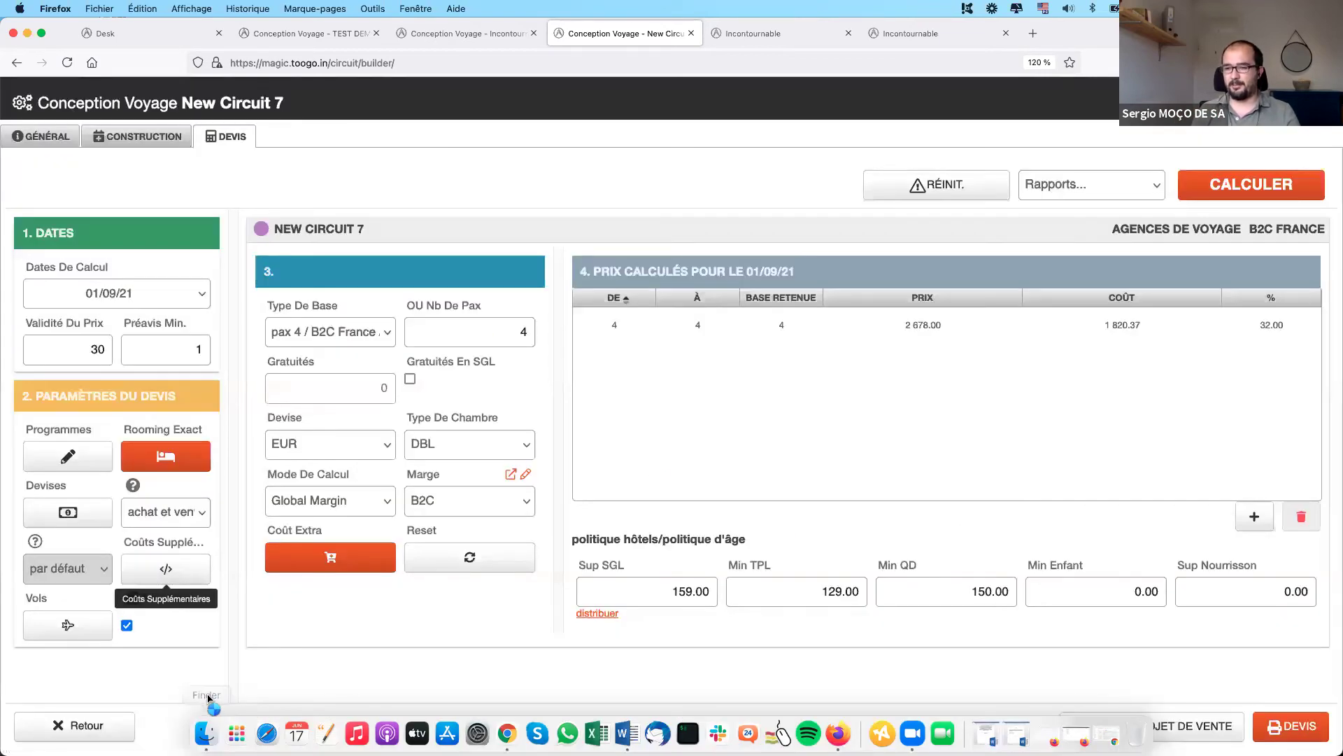
# - Add a new flight to the circuit's quote and name it PARIS - LA PAZ
pyautogui.click(60, 630)
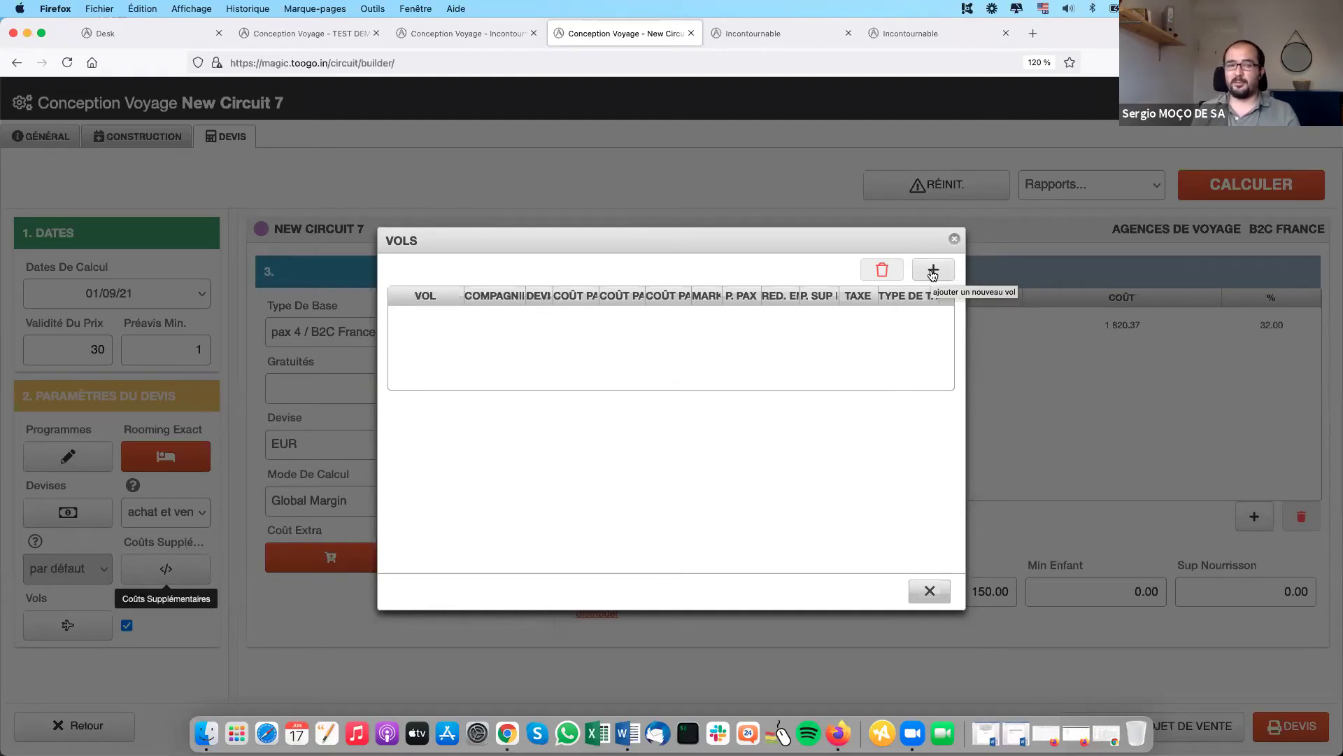
pyautogui.click(933, 273)
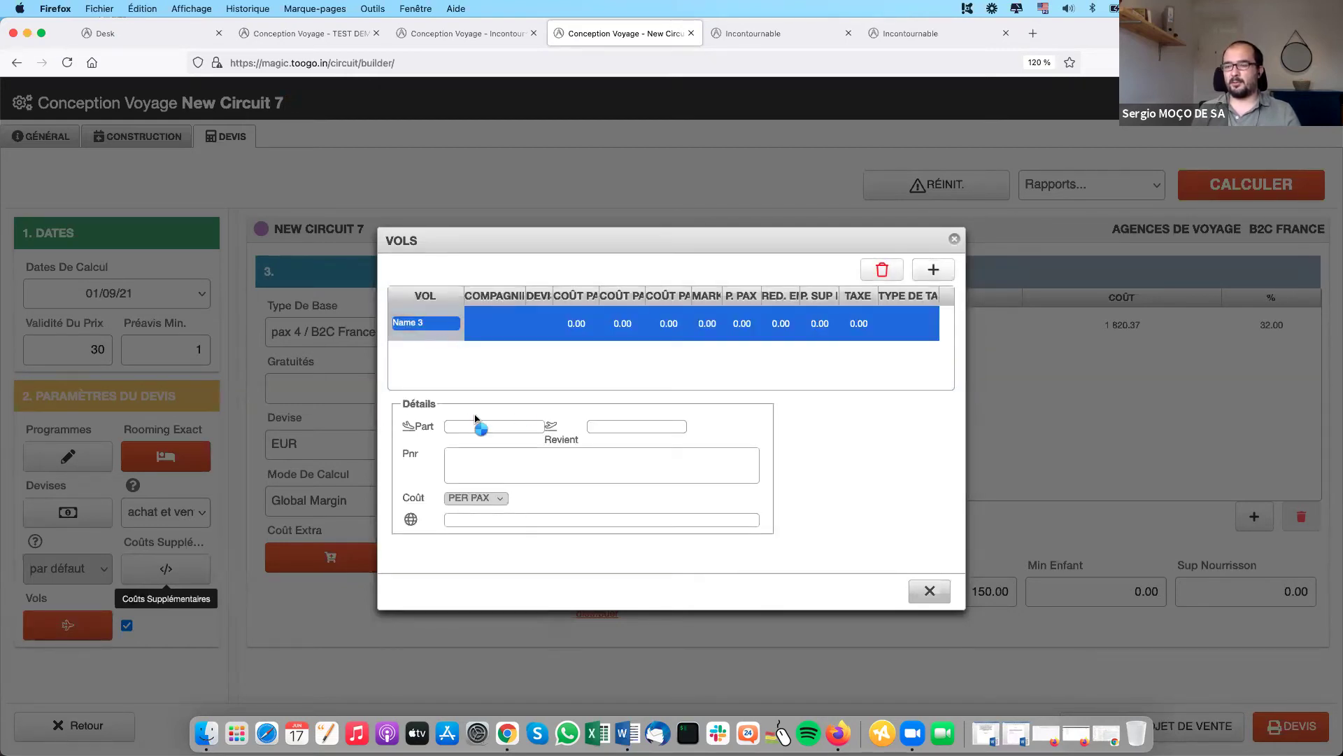
pyautogui.click(483, 428)
pyautogui.click(647, 427)
pyautogui.click(493, 463)
pyautogui.click(504, 325)
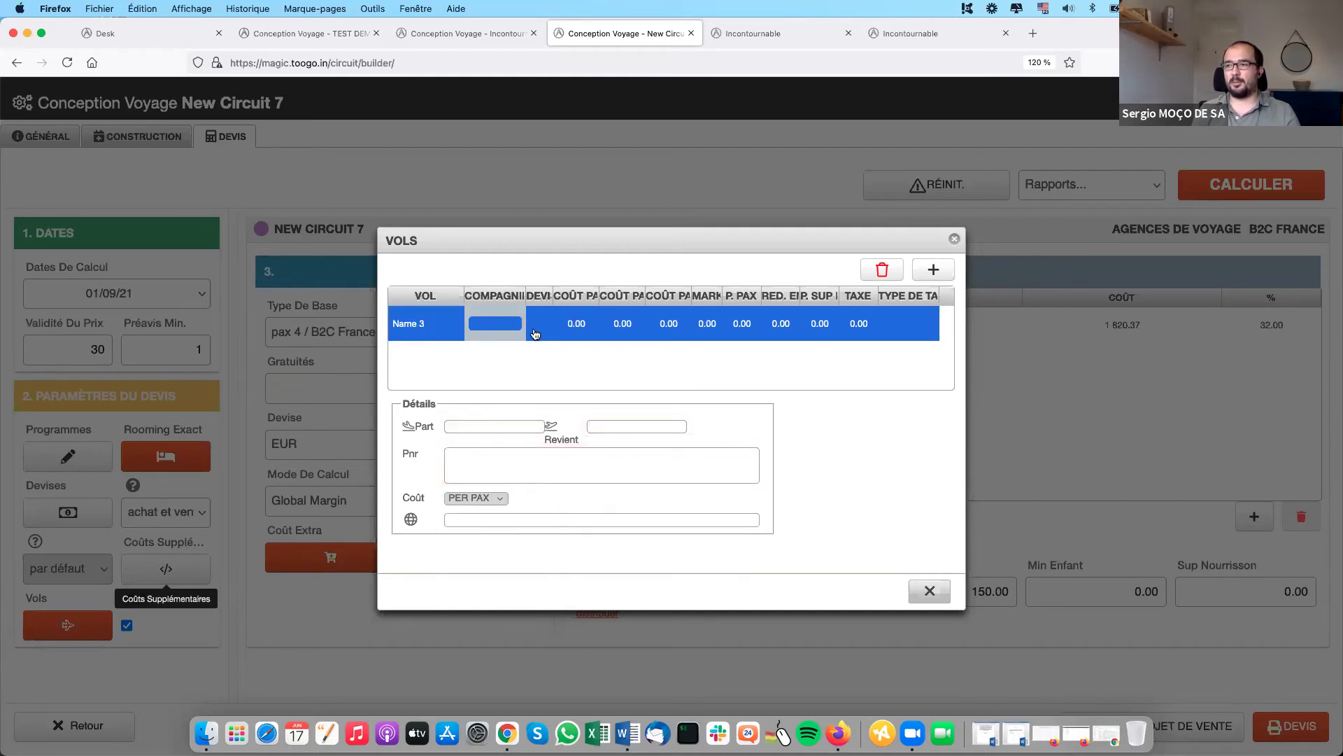
pyautogui.click(408, 322)
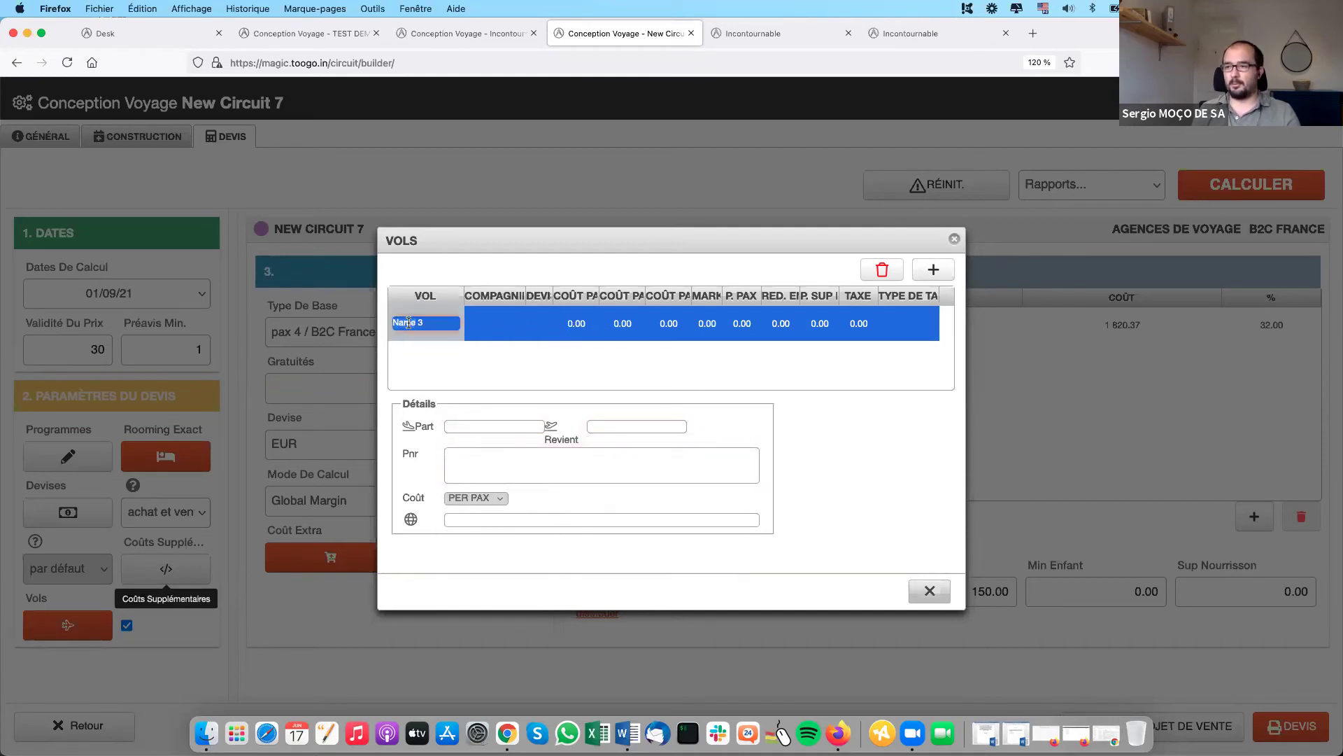
pyautogui.write('ARIS - LA PAZ')
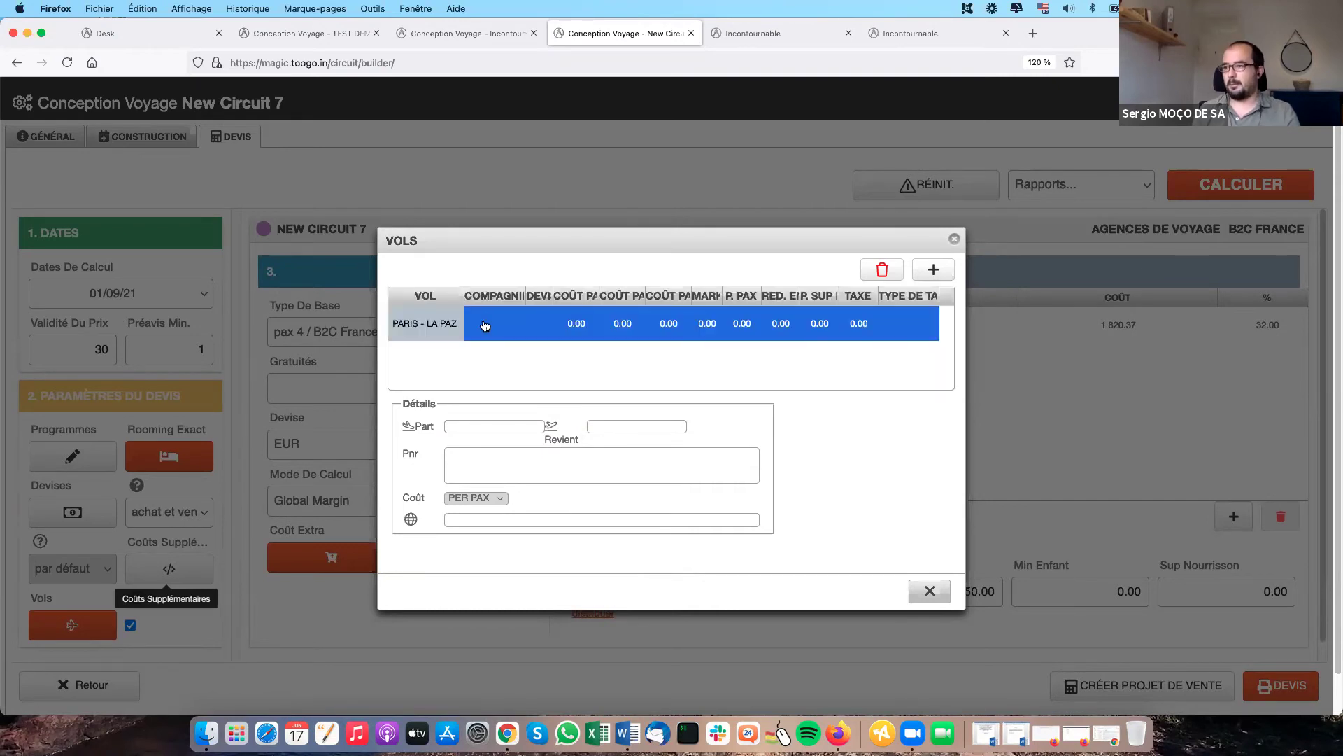
# - Set the PARIS - LA PAZ flight's company to AIR FRANCE
pyautogui.click(484, 323)
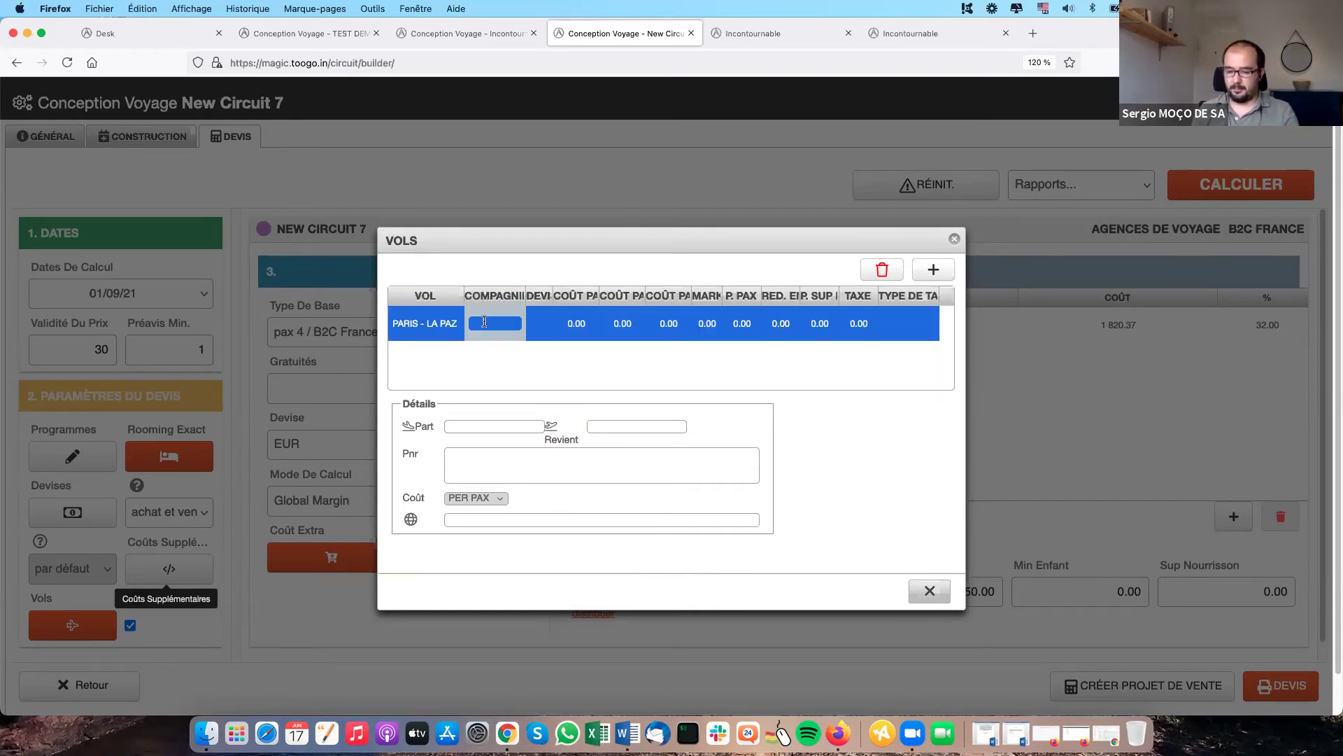
pyautogui.write('AIR FRANCE')
pyautogui.press('Return')
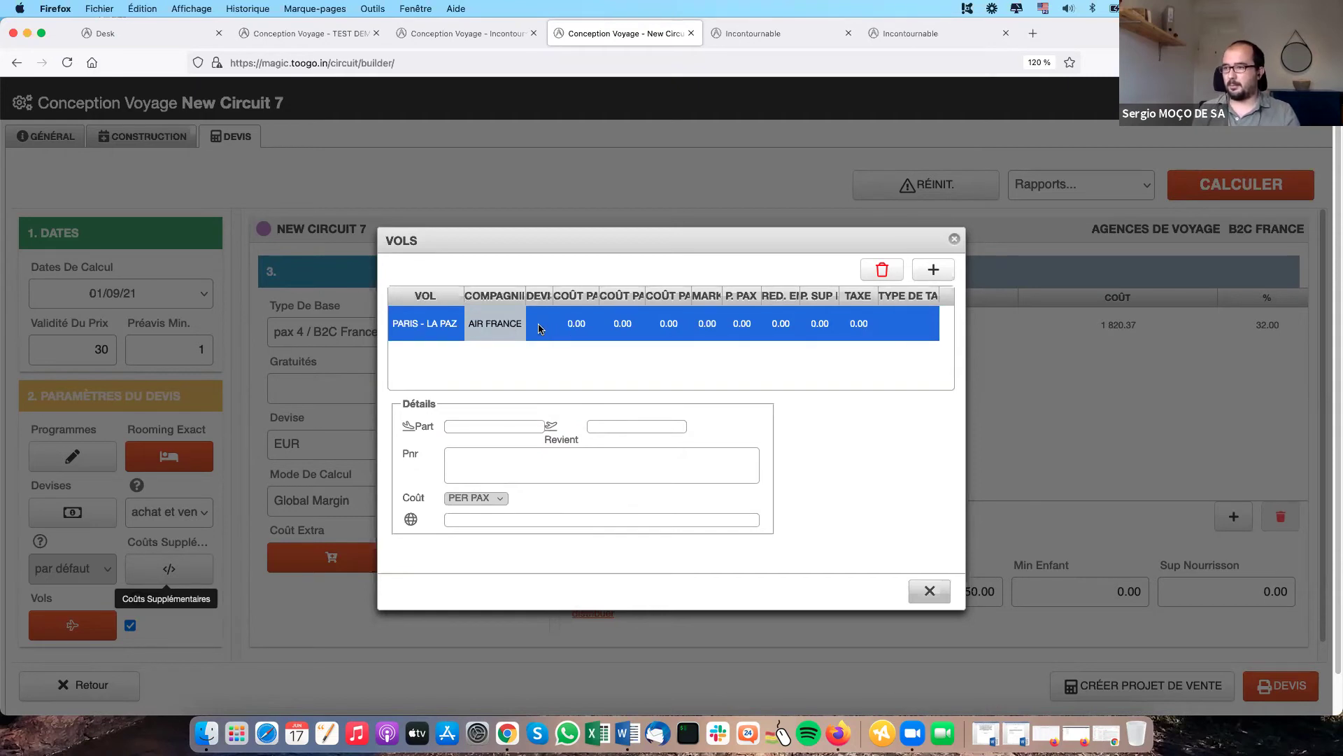
# - Set the PARIS - LA PAZ flight's currency to EUR and its cost per passenger to 500, and close the flights window
pyautogui.click(540, 325)
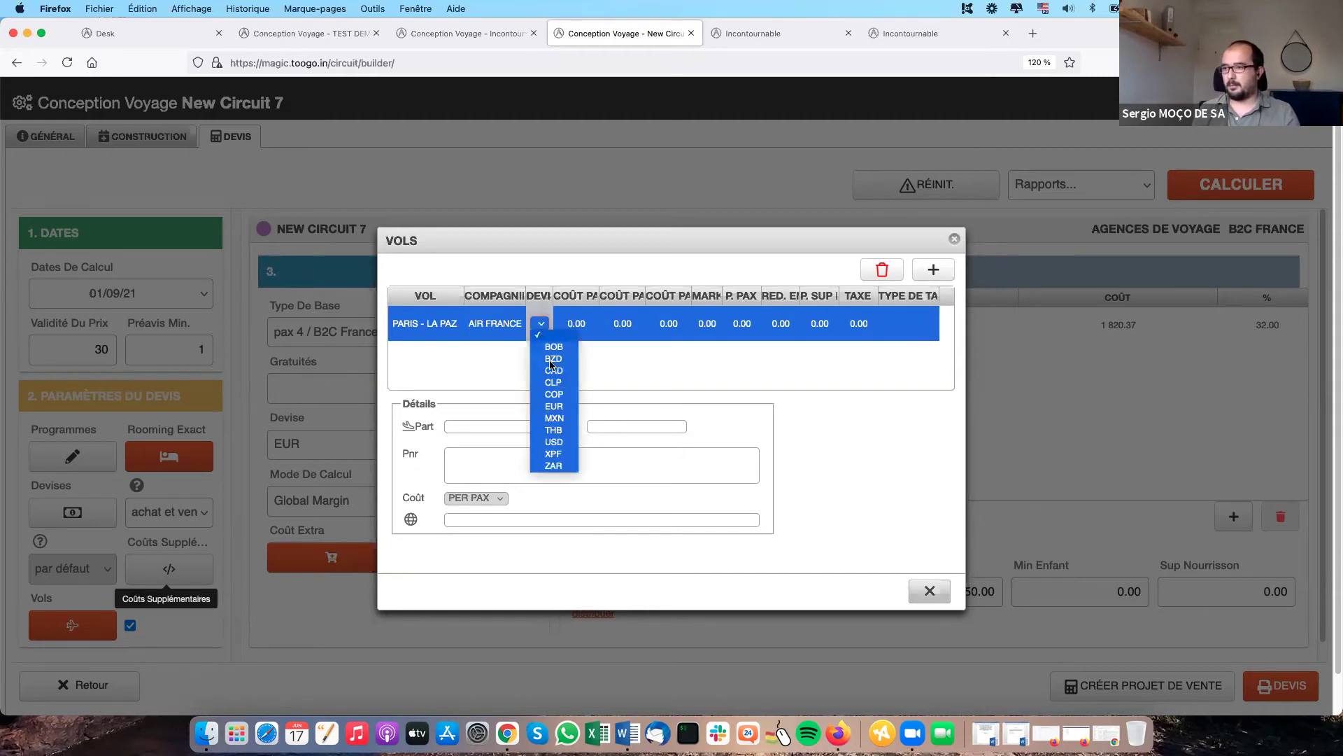
pyautogui.click(554, 406)
pyautogui.click(573, 324)
pyautogui.write('500')
pyautogui.press('Return')
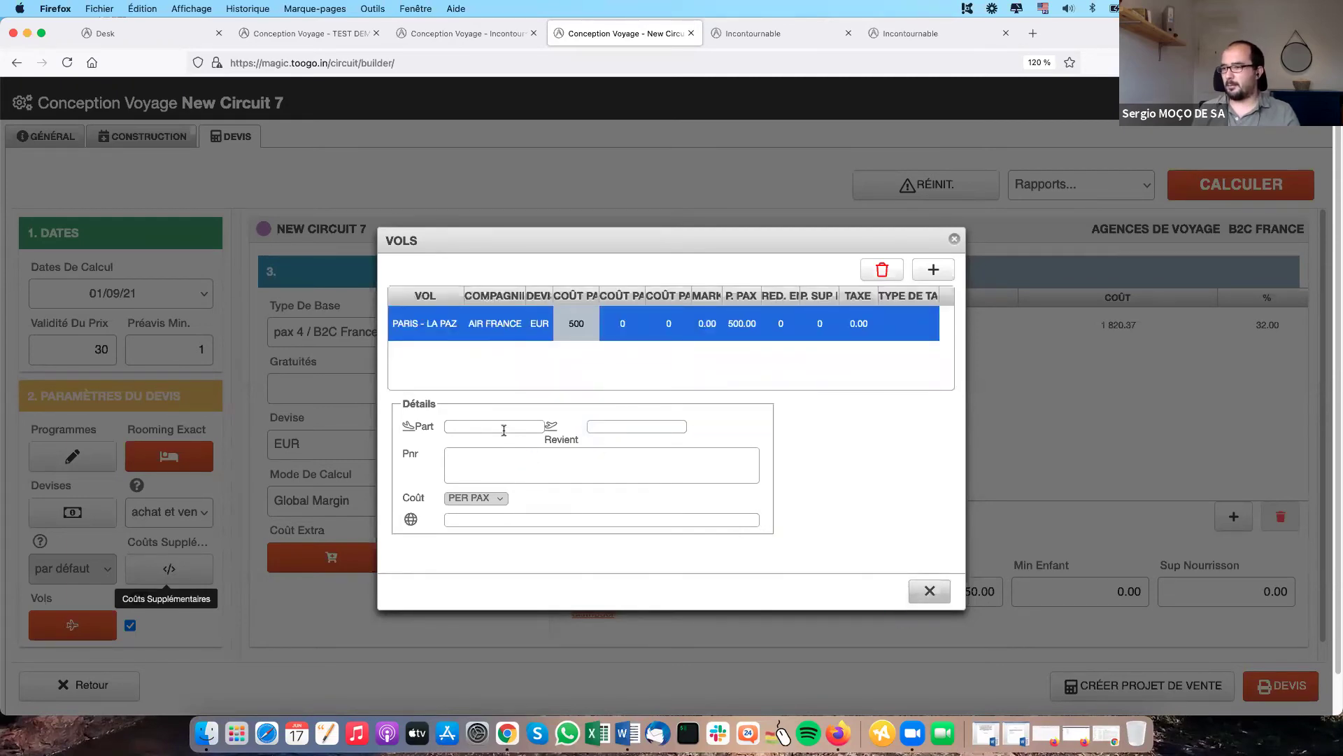
pyautogui.click(930, 590)
# - Reload the existing printed quotation and check its total price section for the added flight cost
pyautogui.click(786, 38)
pyautogui.click(633, 62)
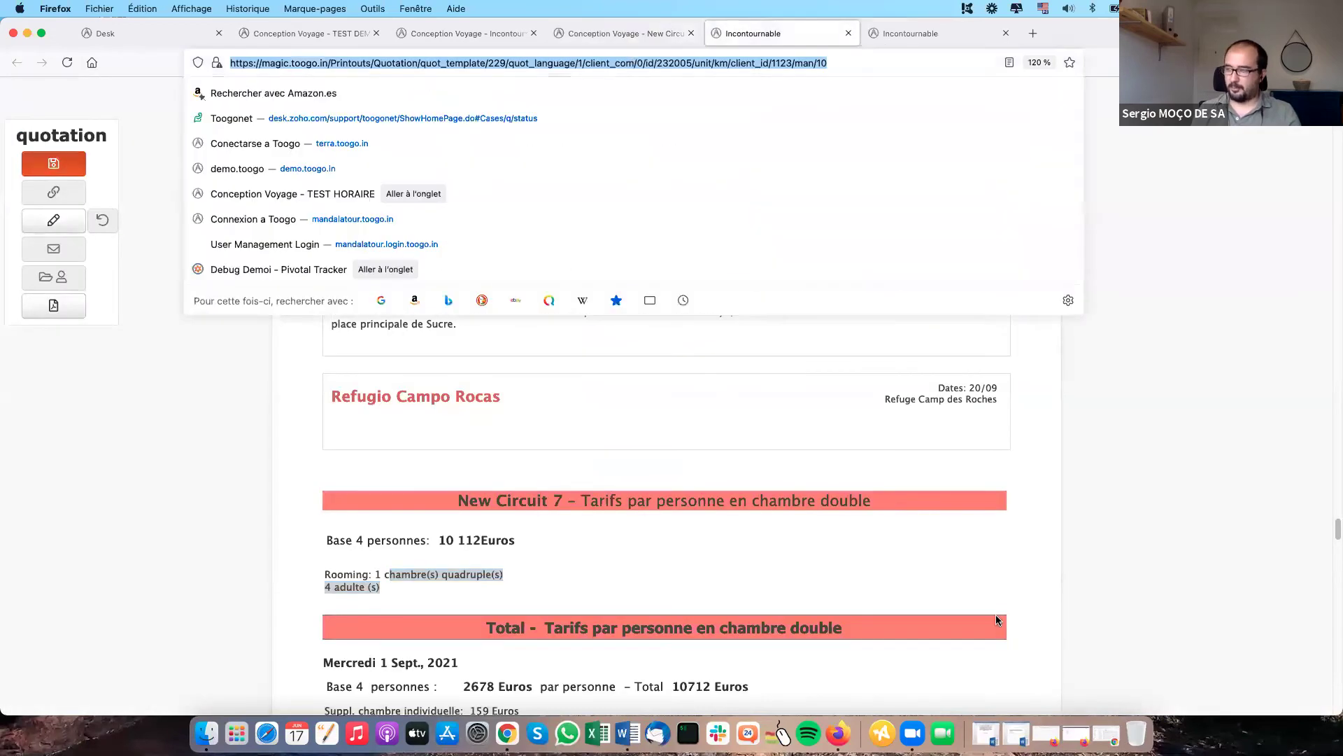
pyautogui.press('Return')
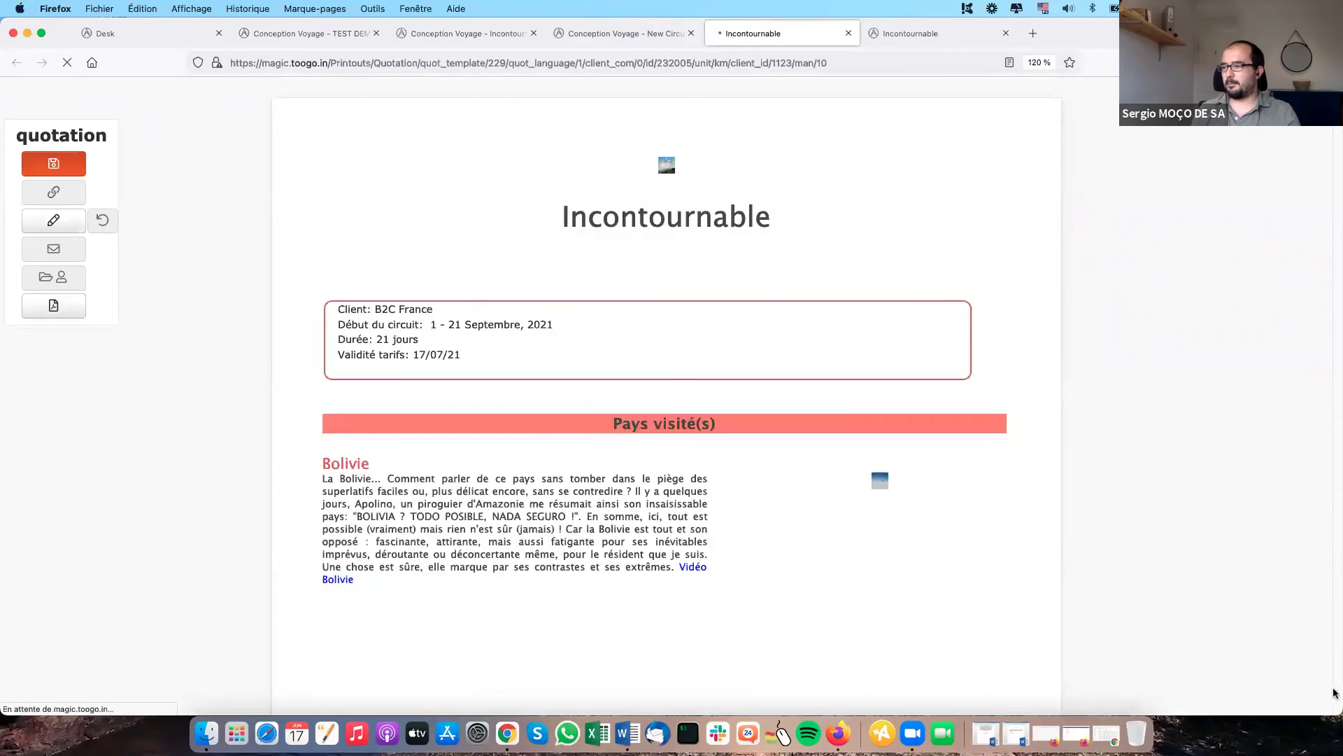
pyautogui.scroll(-20, 1002, 400)
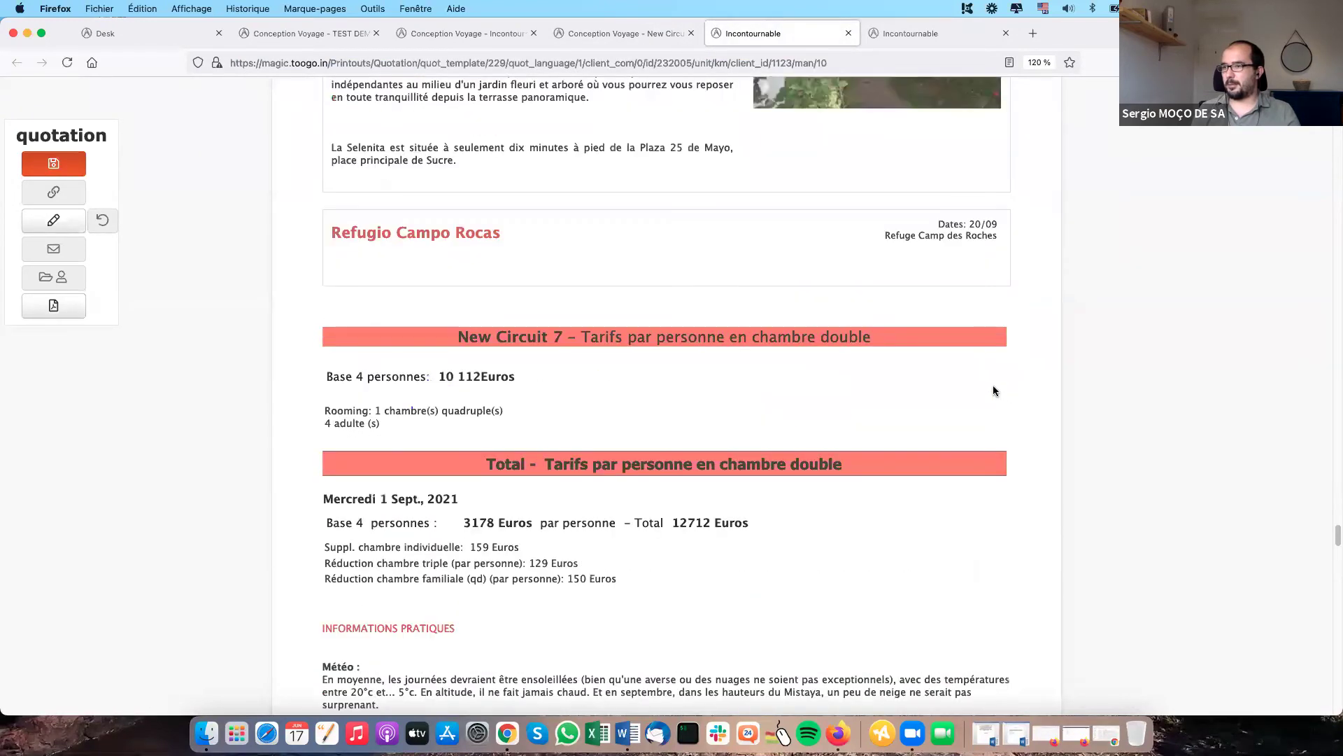
pyautogui.scroll(-10, 992, 390)
# - Generate another quotation from the circuit's quote with the TEMPLATE REFERENCE model and review its Vols table
pyautogui.hotkey('ctrl', 'shift', 'Tab')
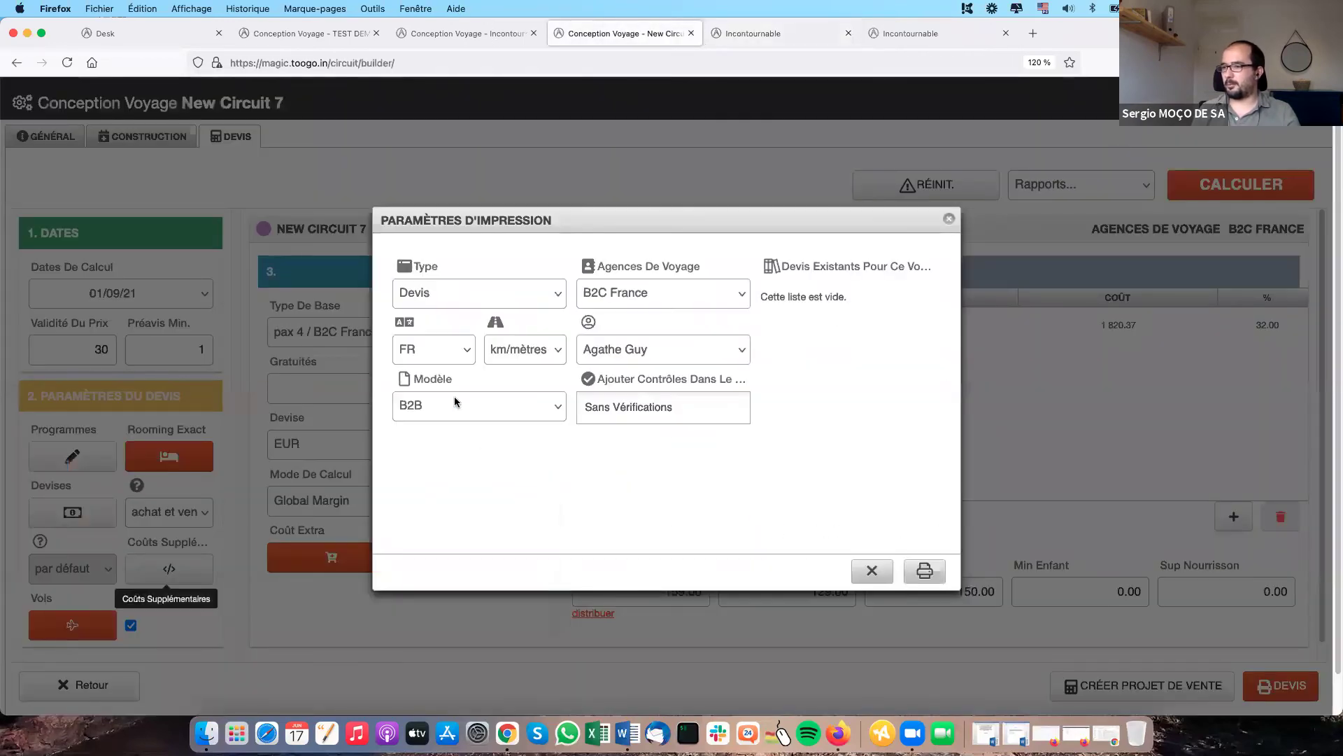
pyautogui.click(922, 572)
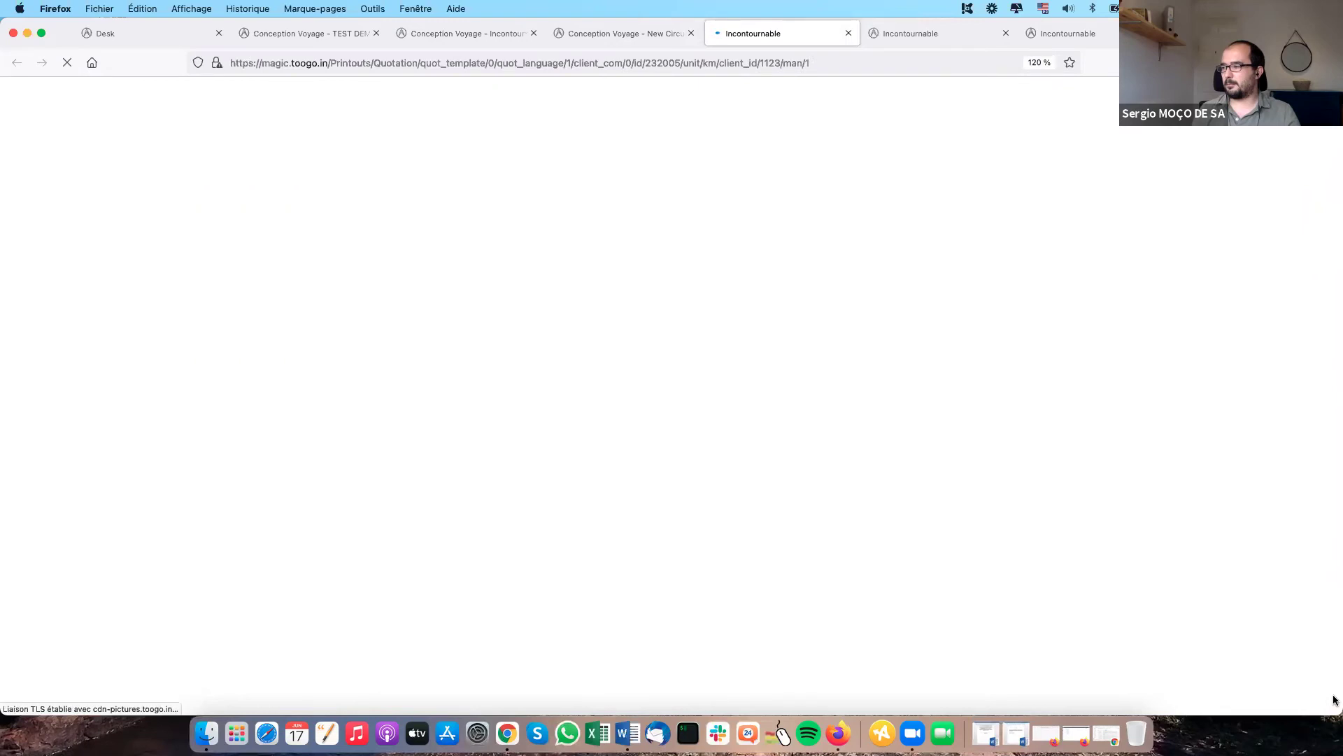
pyautogui.scroll(-5, 1335, 698)
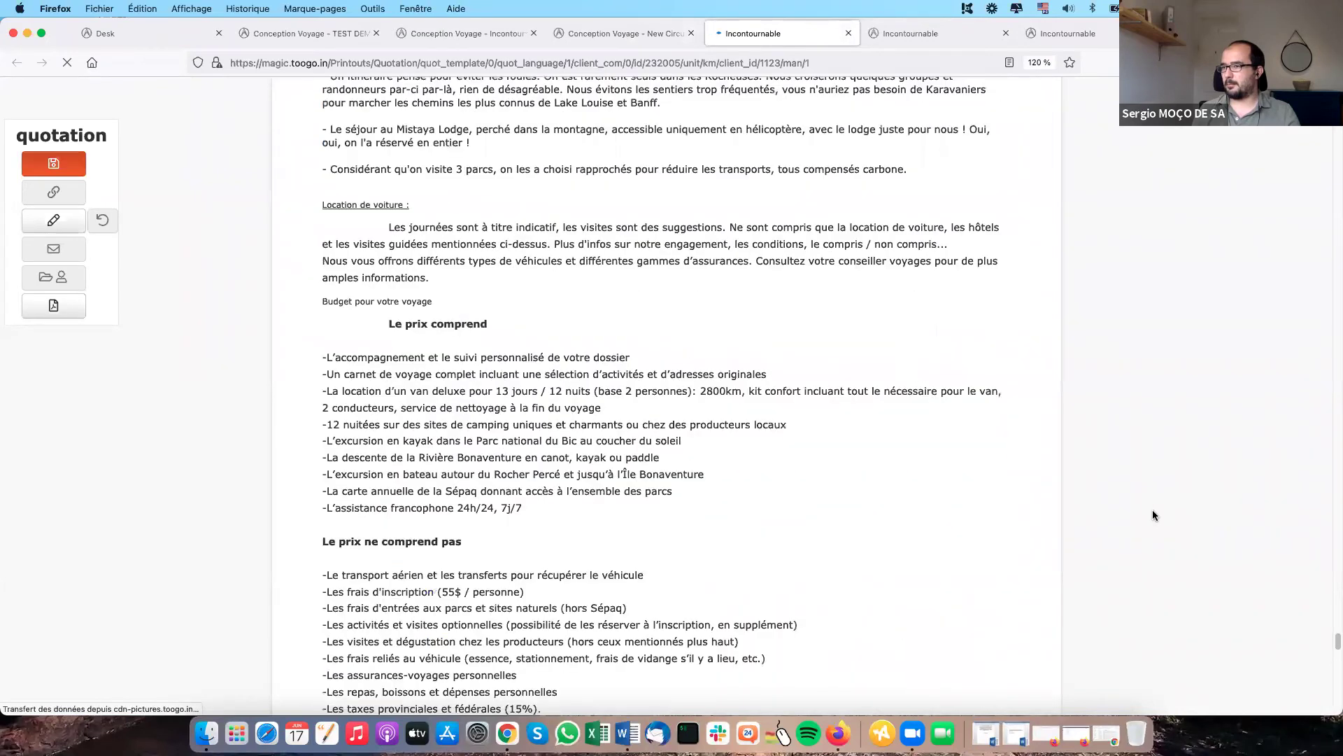
pyautogui.scroll(8, 328, 425)
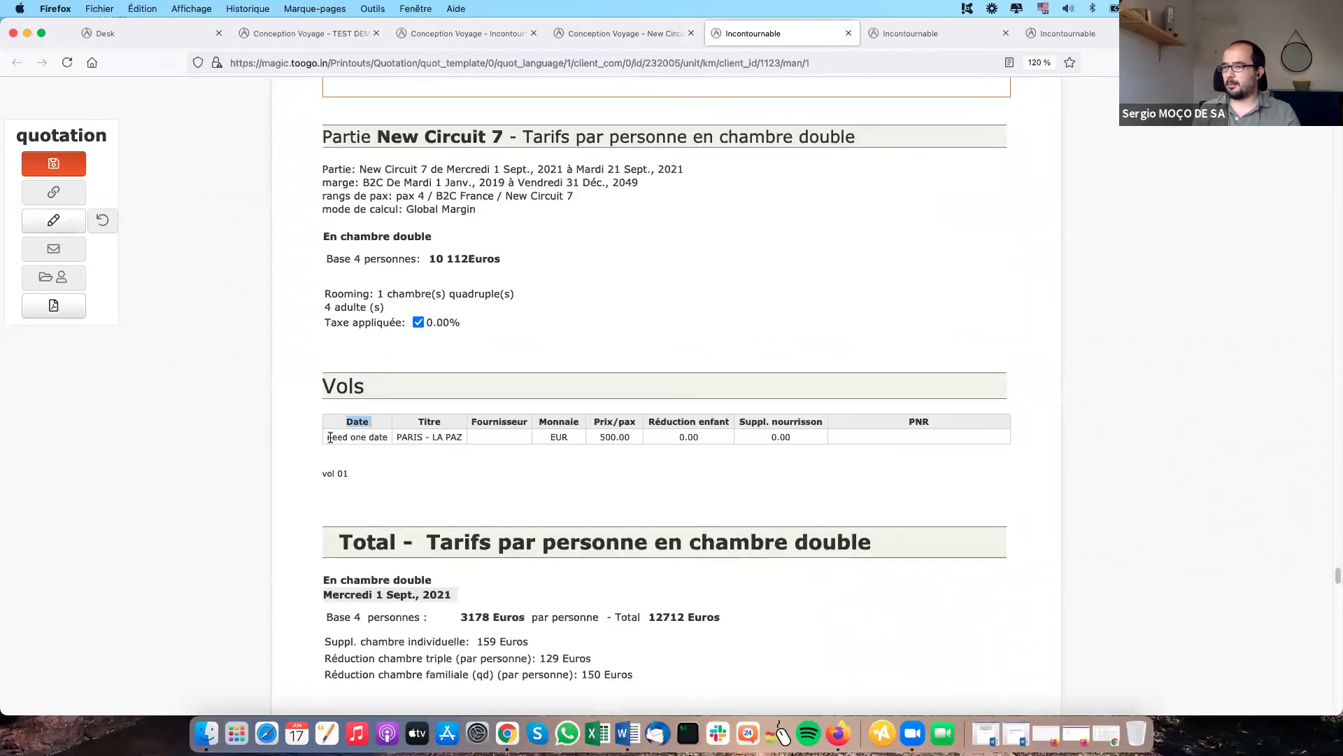
pyautogui.scroll(2, 573, 410)
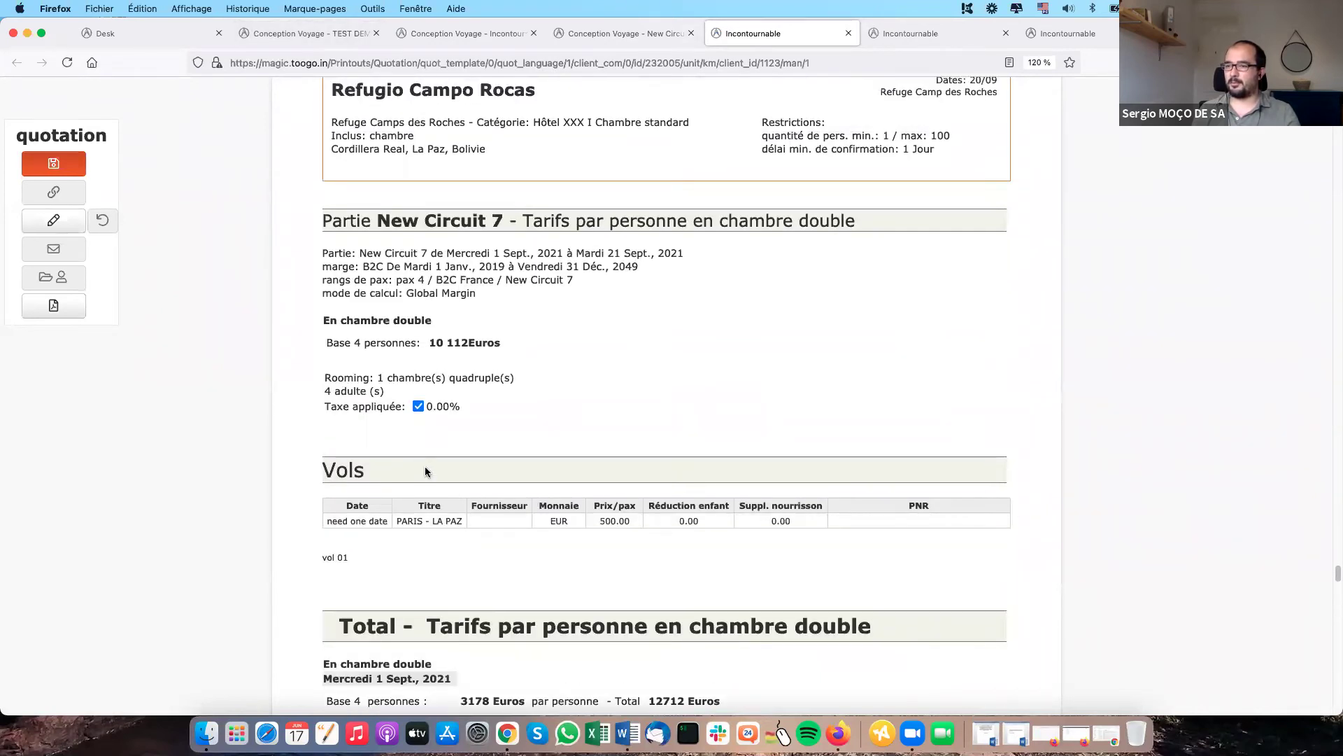
pyautogui.moveTo(553, 543); pyautogui.dragTo(548, 576)
pyautogui.click(410, 499)
pyautogui.moveTo(473, 511); pyautogui.dragTo(782, 502)
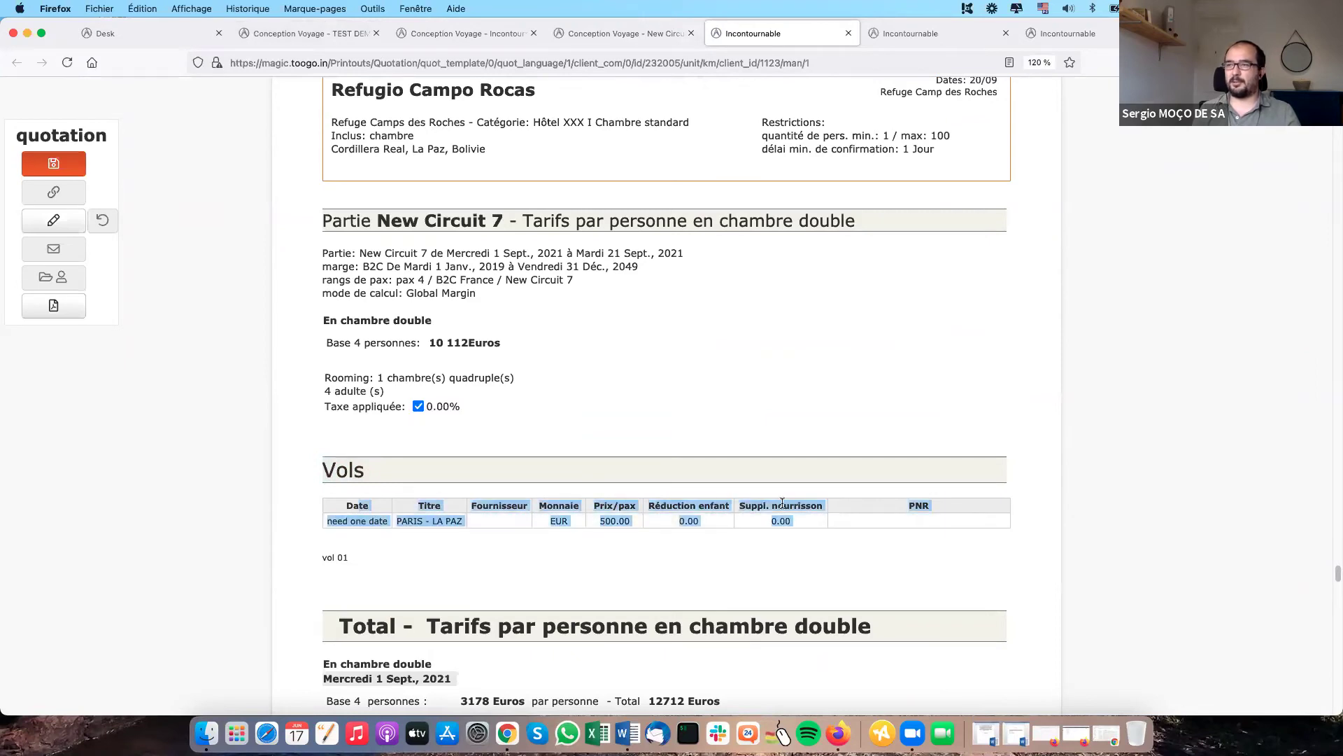
# - Return to the circuit's quote and close the print settings
pyautogui.click(615, 42)
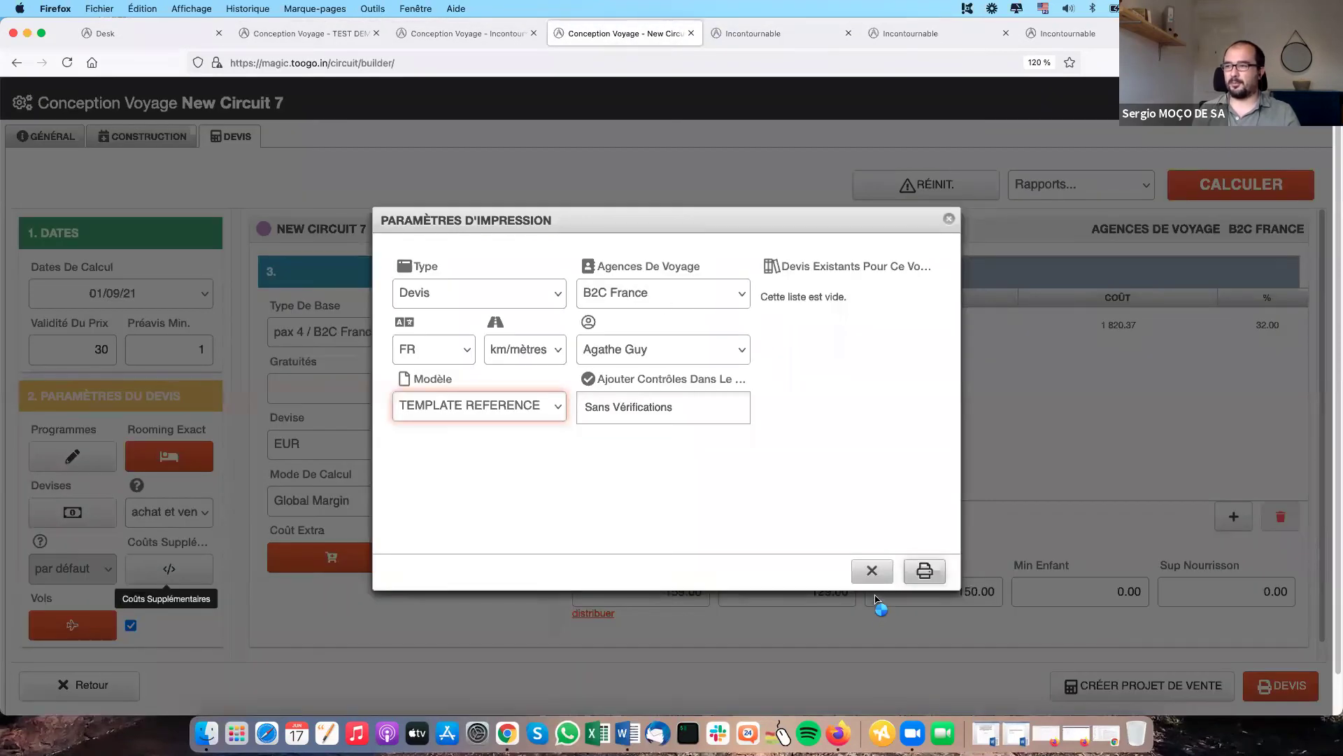
pyautogui.click(872, 572)
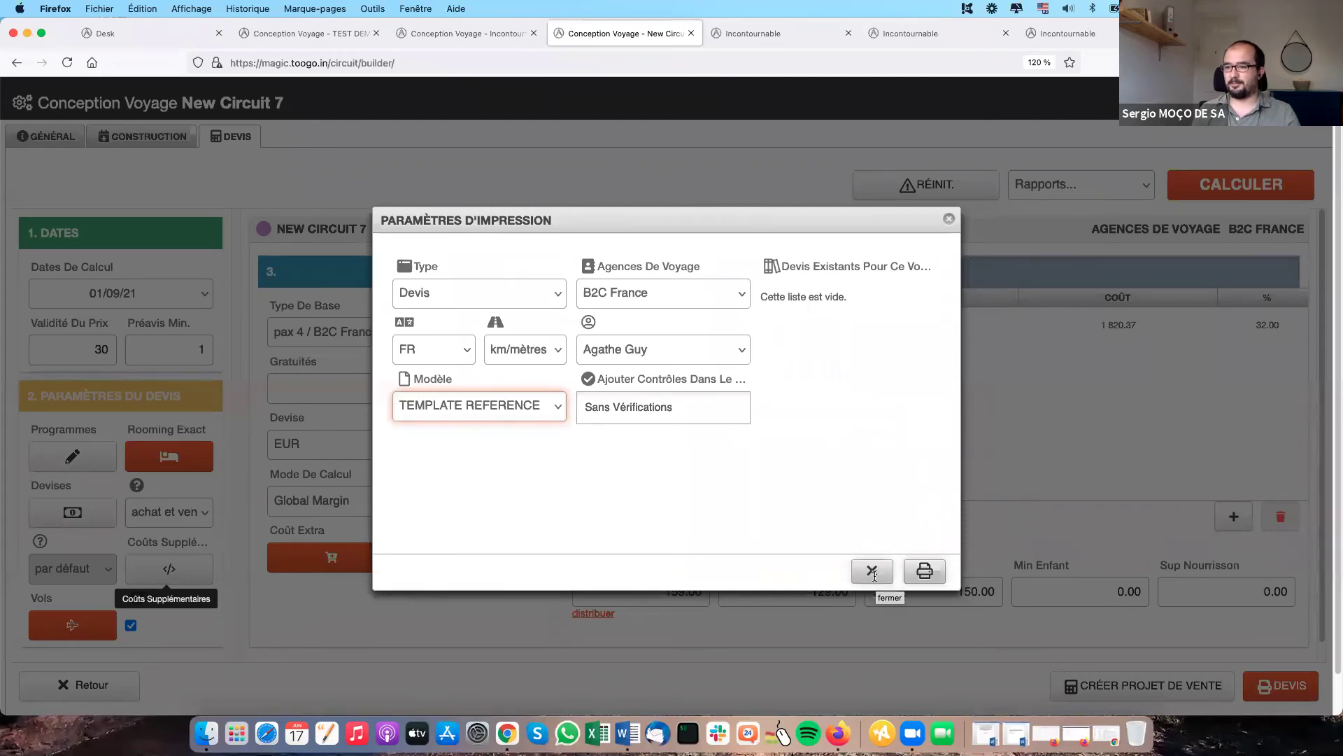
pyautogui.scroll(-1, 139, 289)
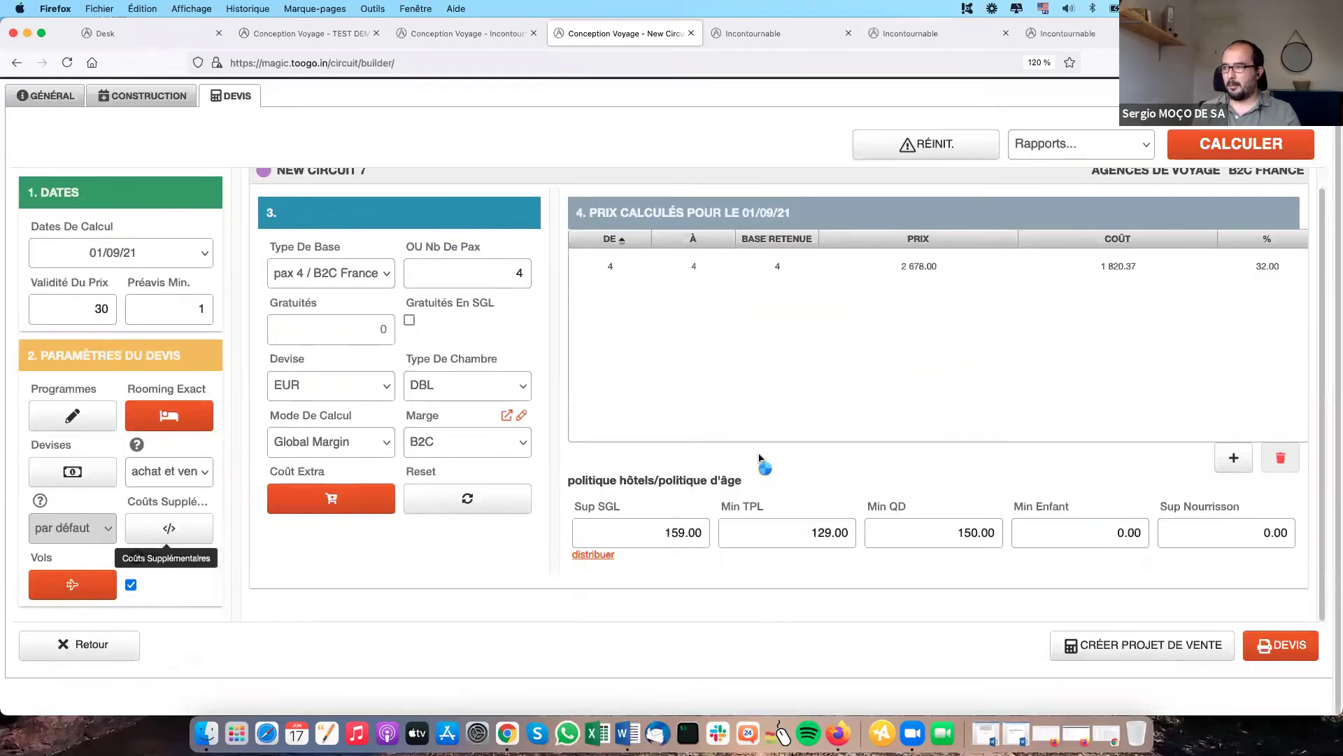
pyautogui.click(1265, 651)
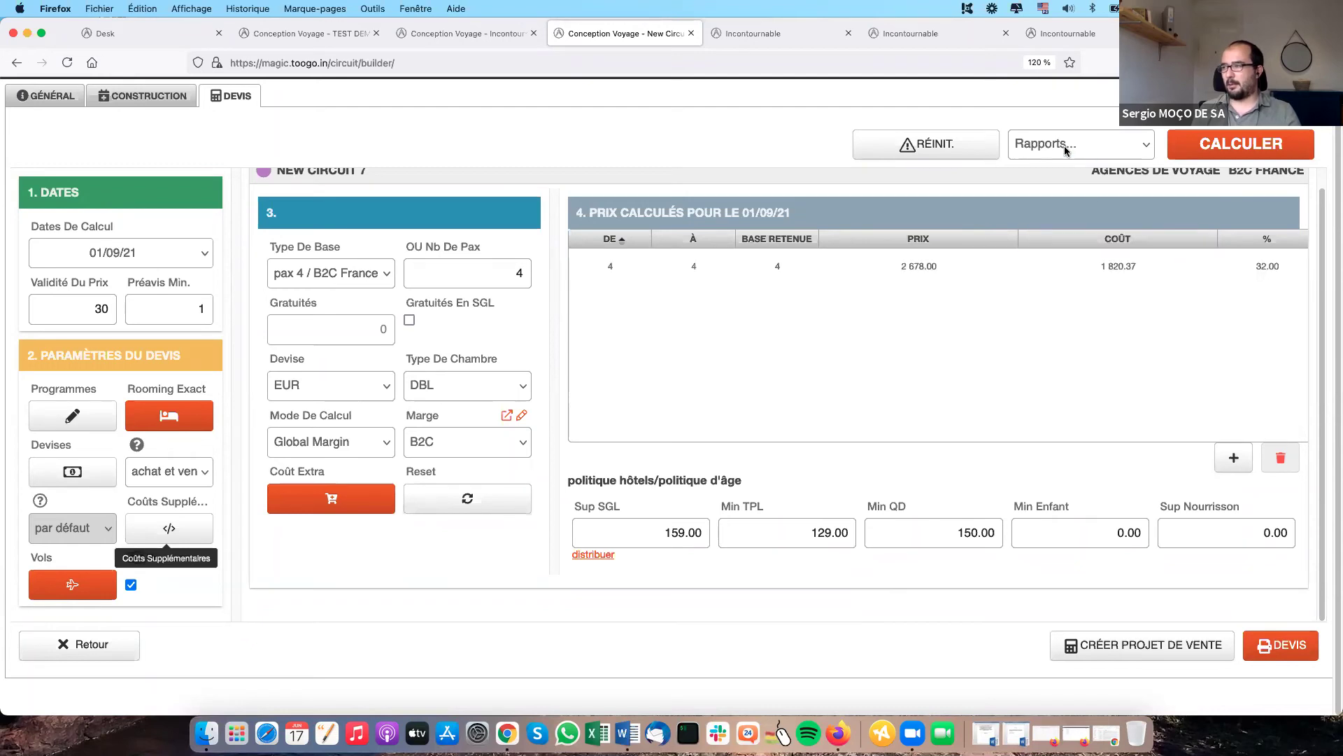
pyautogui.scroll(1, 1066, 151)
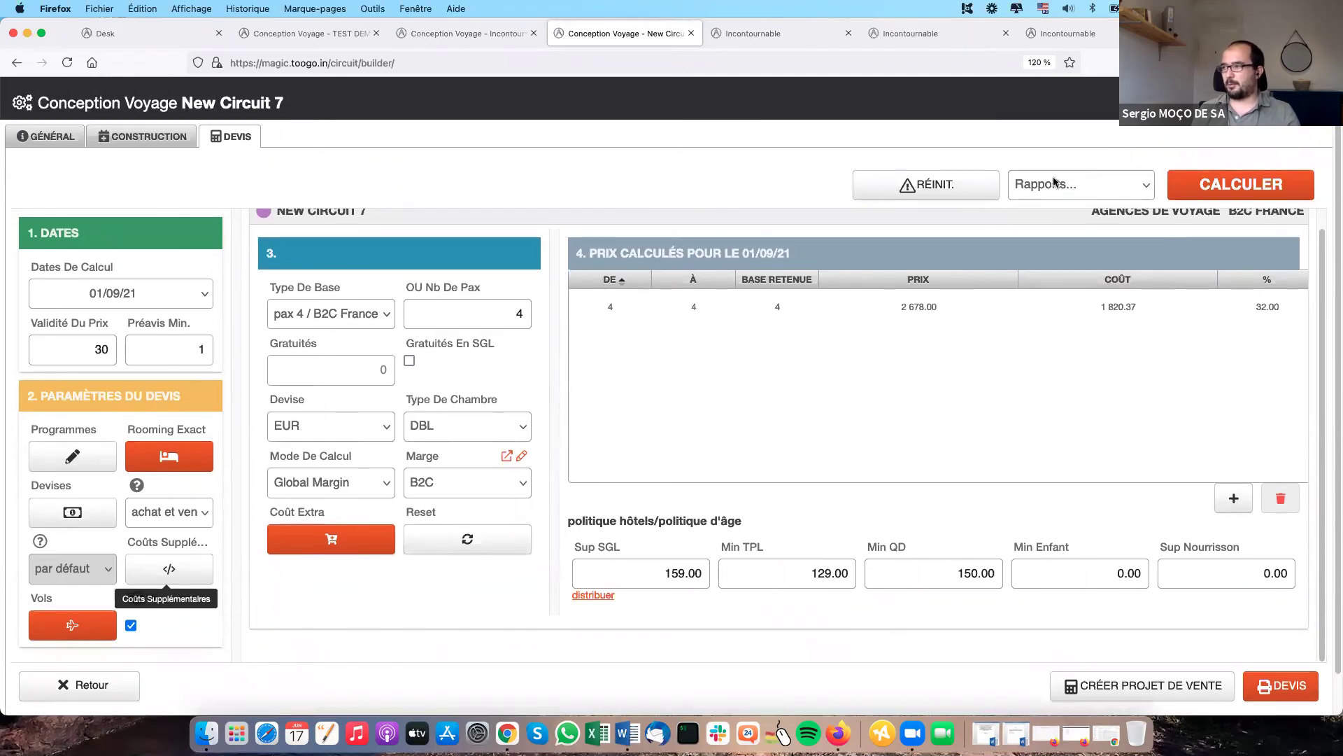
# - Partially reset the quote's default configuration and recalculate the prices
pyautogui.click(940, 189)
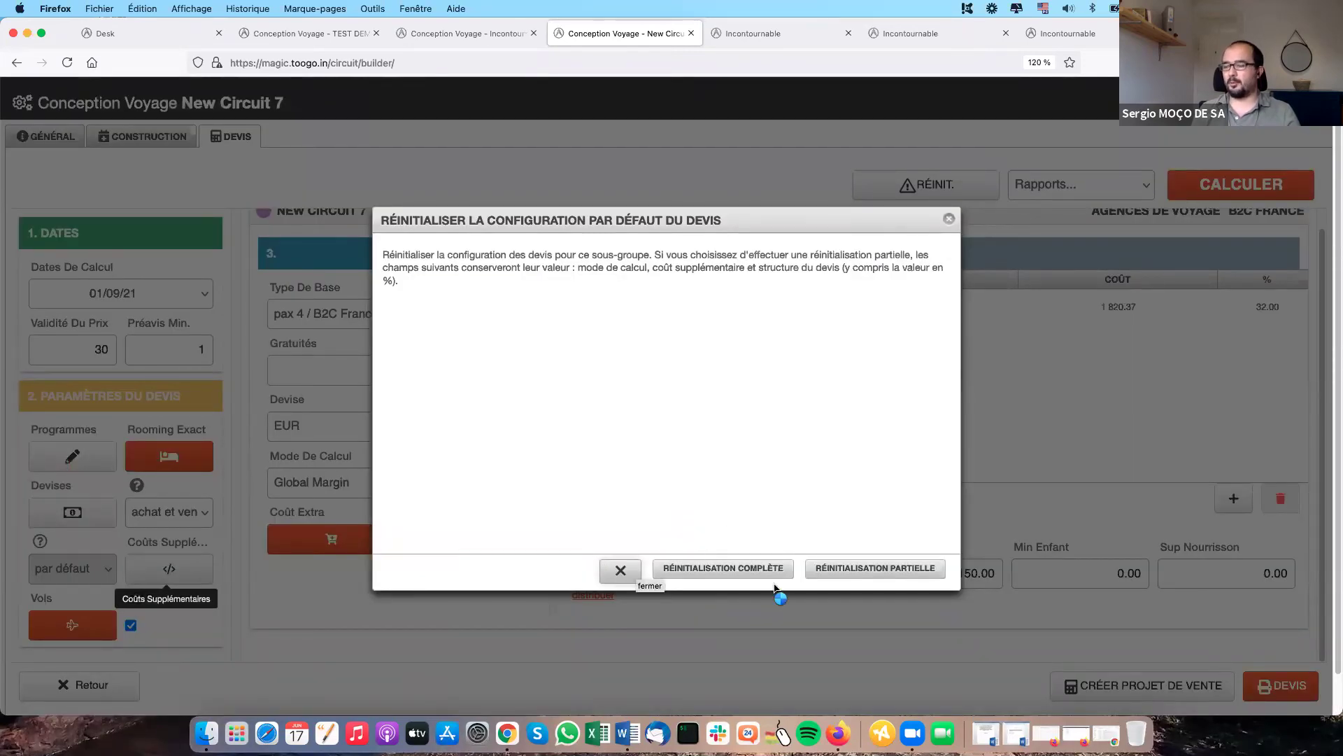
pyautogui.click(849, 570)
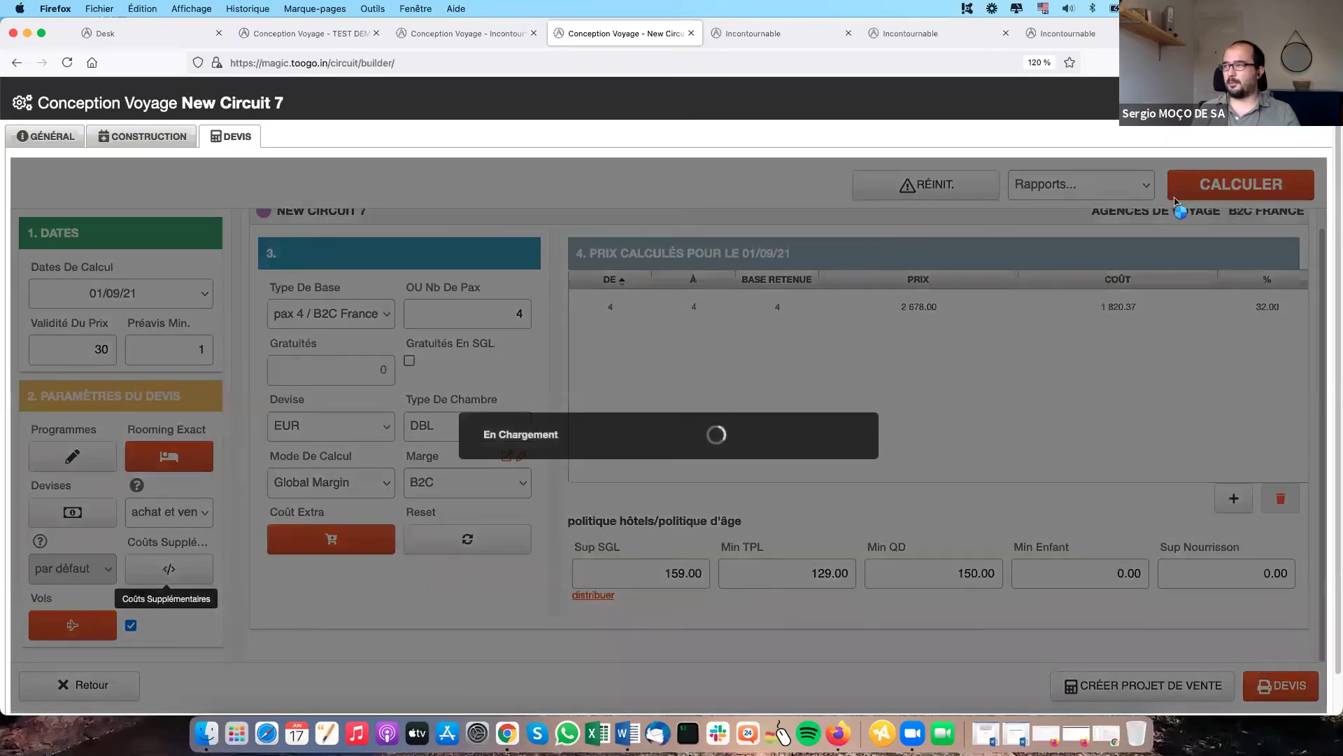
pyautogui.click(1175, 198)
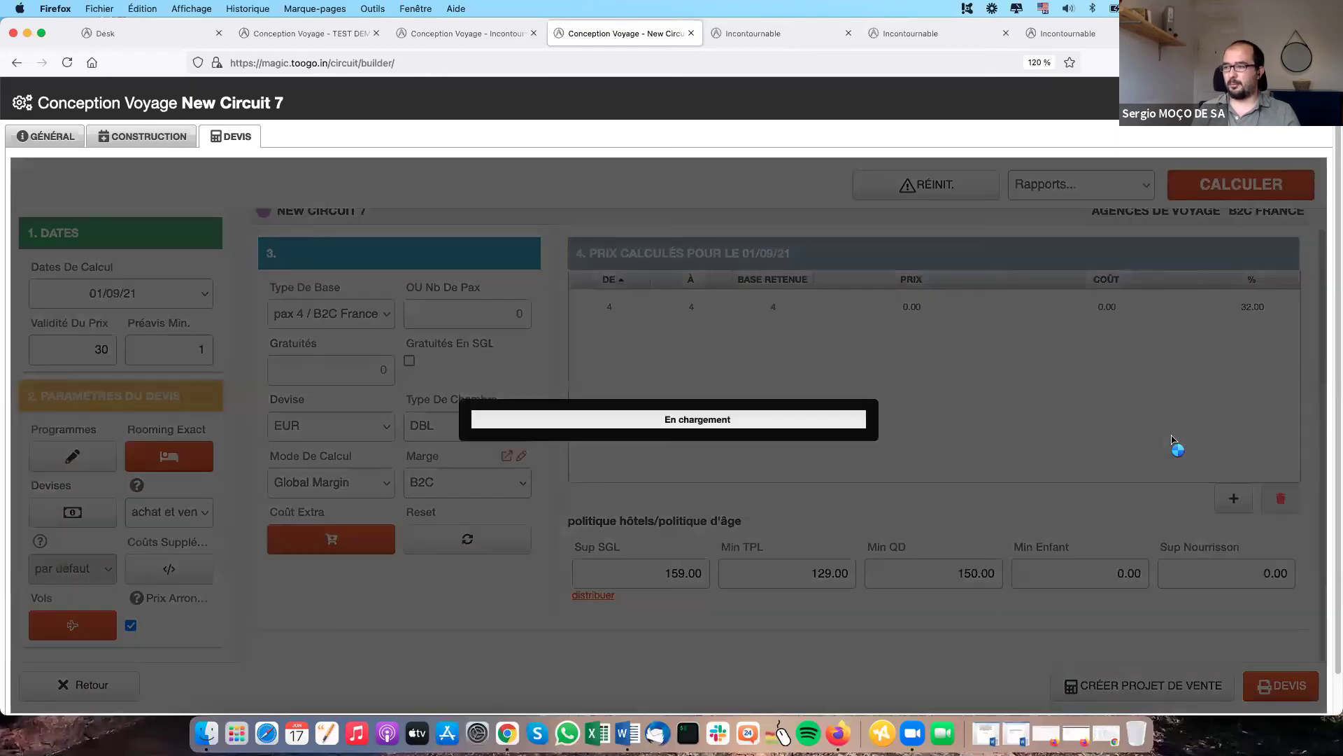
pyautogui.scroll(-1, 1175, 456)
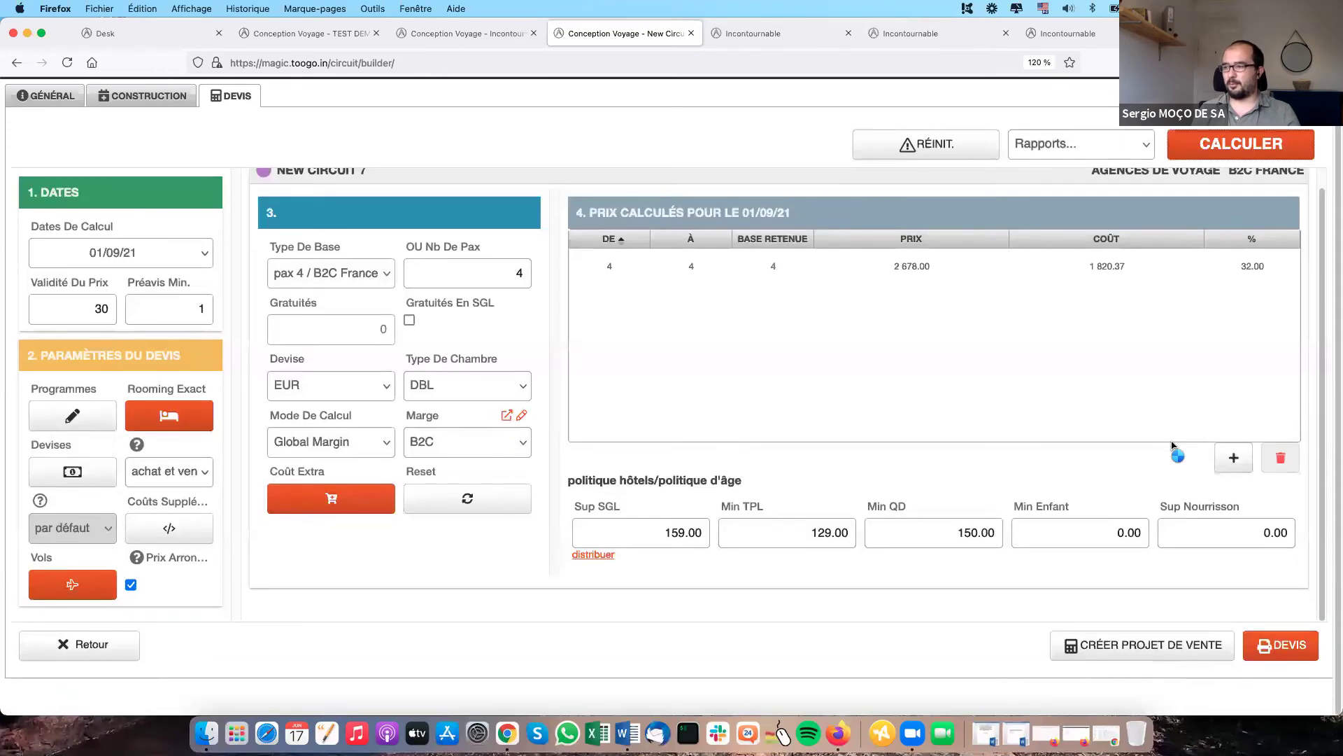
pyautogui.click(1275, 643)
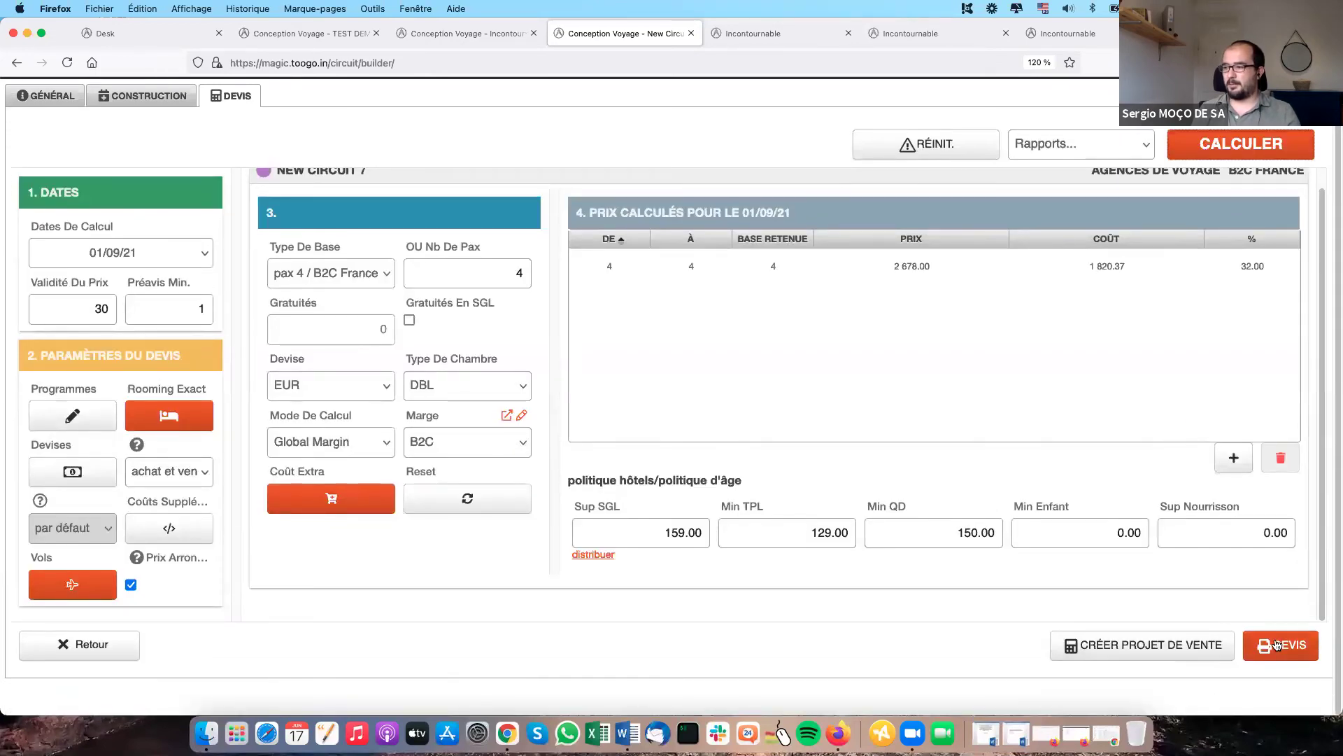
# - Open the Rapport De Prix & Coût for the circuit and enlarge the report window
pyautogui.click(1119, 144)
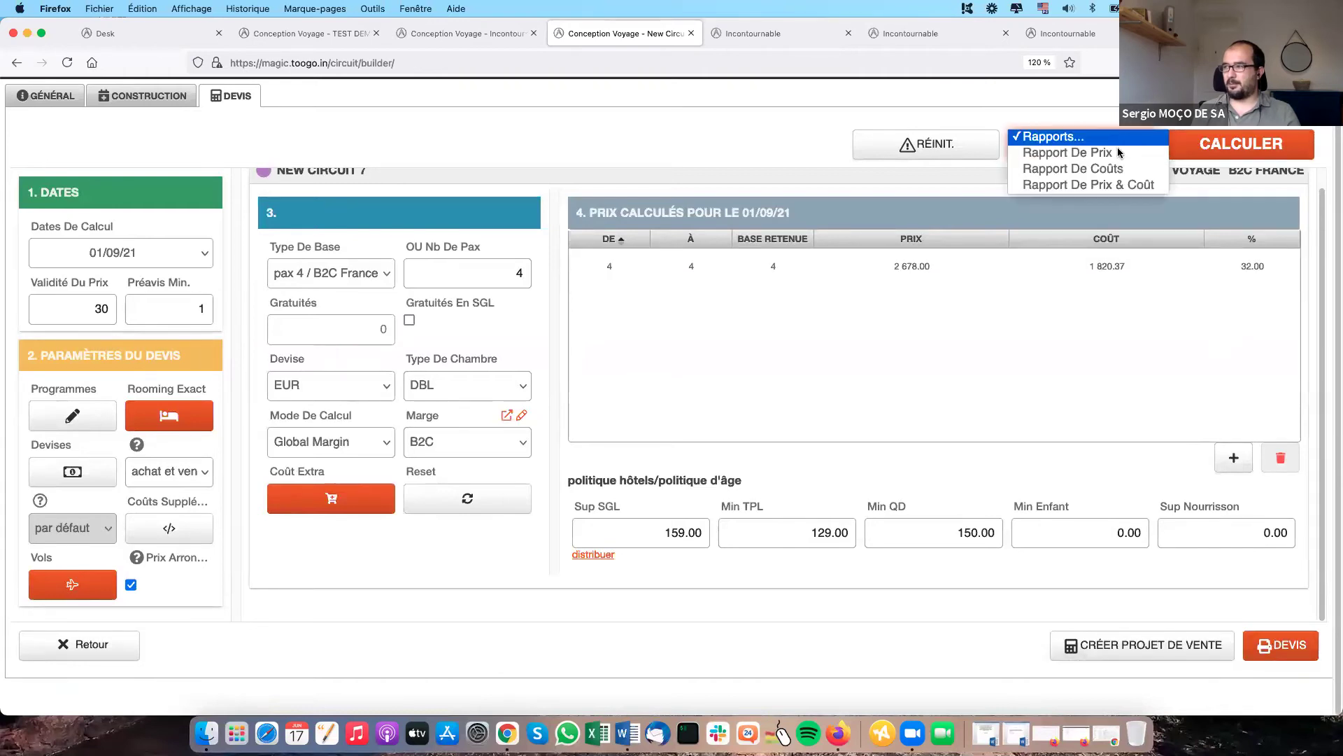
pyautogui.click(1119, 187)
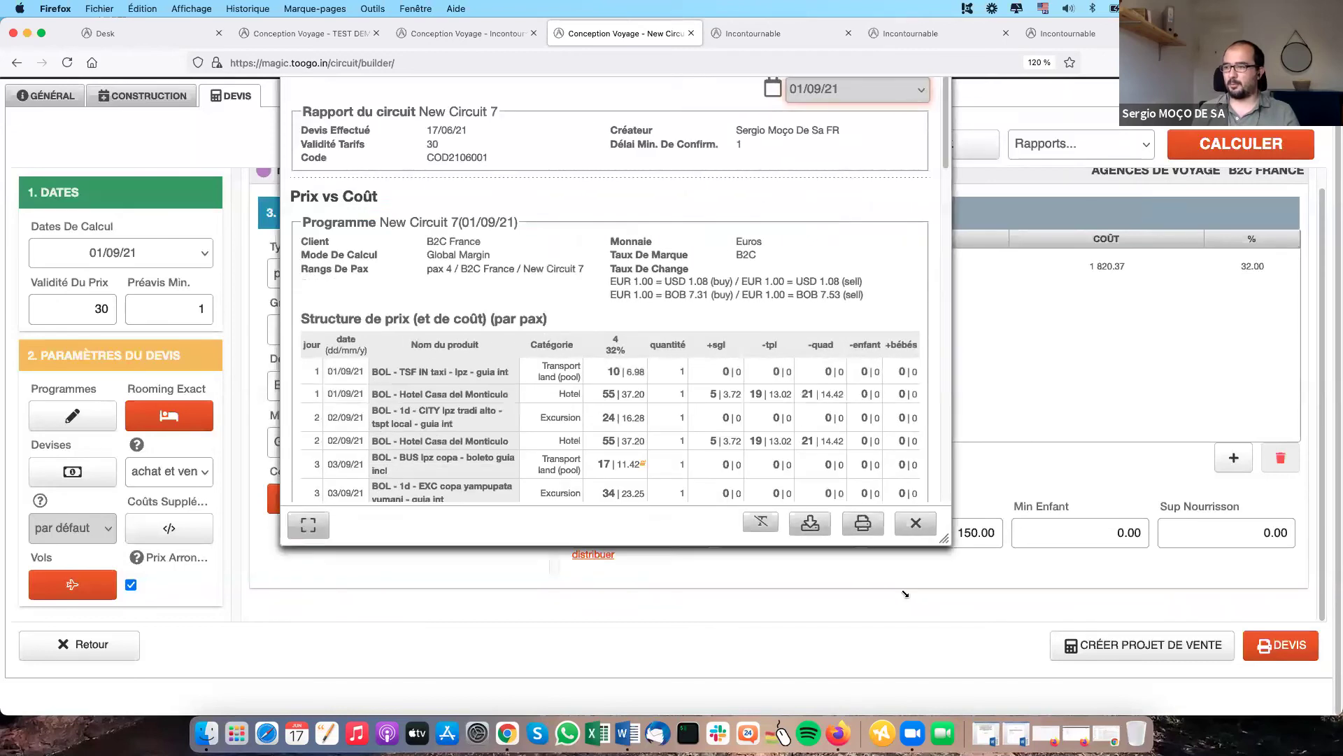
pyautogui.moveTo(567, 133); pyautogui.dragTo(546, 77)
pyautogui.click(538, 62)
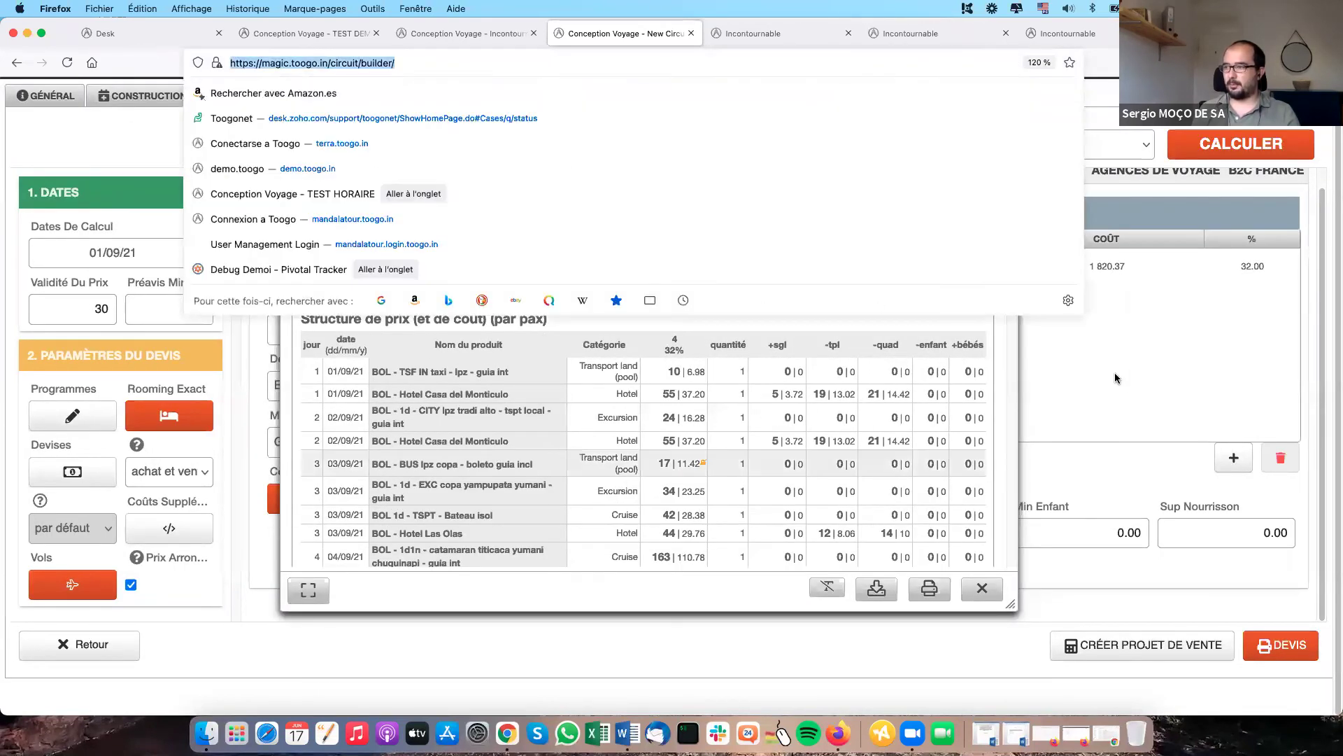
pyautogui.click(762, 469)
# - Examine the per-passenger selling price and cost of each product in the report's price structure
pyautogui.scroll(-2, 762, 469)
pyautogui.scroll(1, 742, 427)
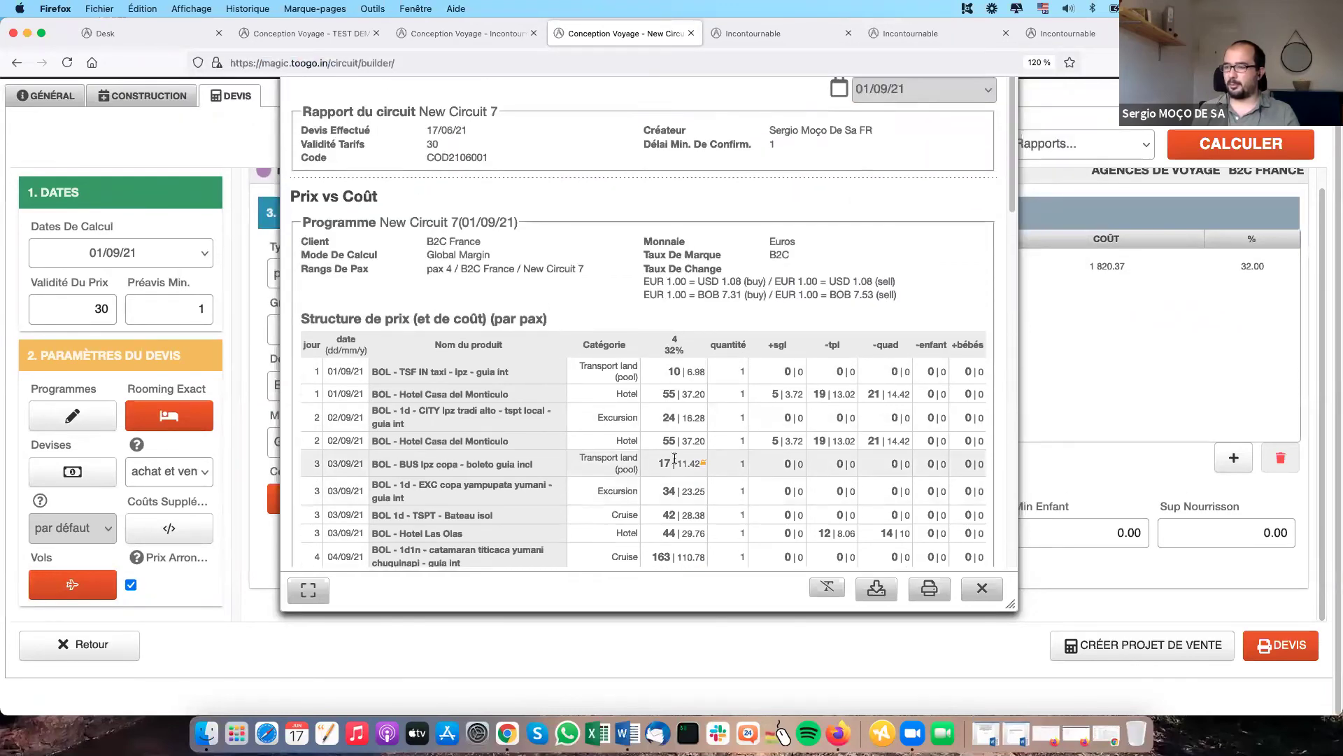
pyautogui.scroll(-1, 705, 357)
pyautogui.scroll(-2, 704, 357)
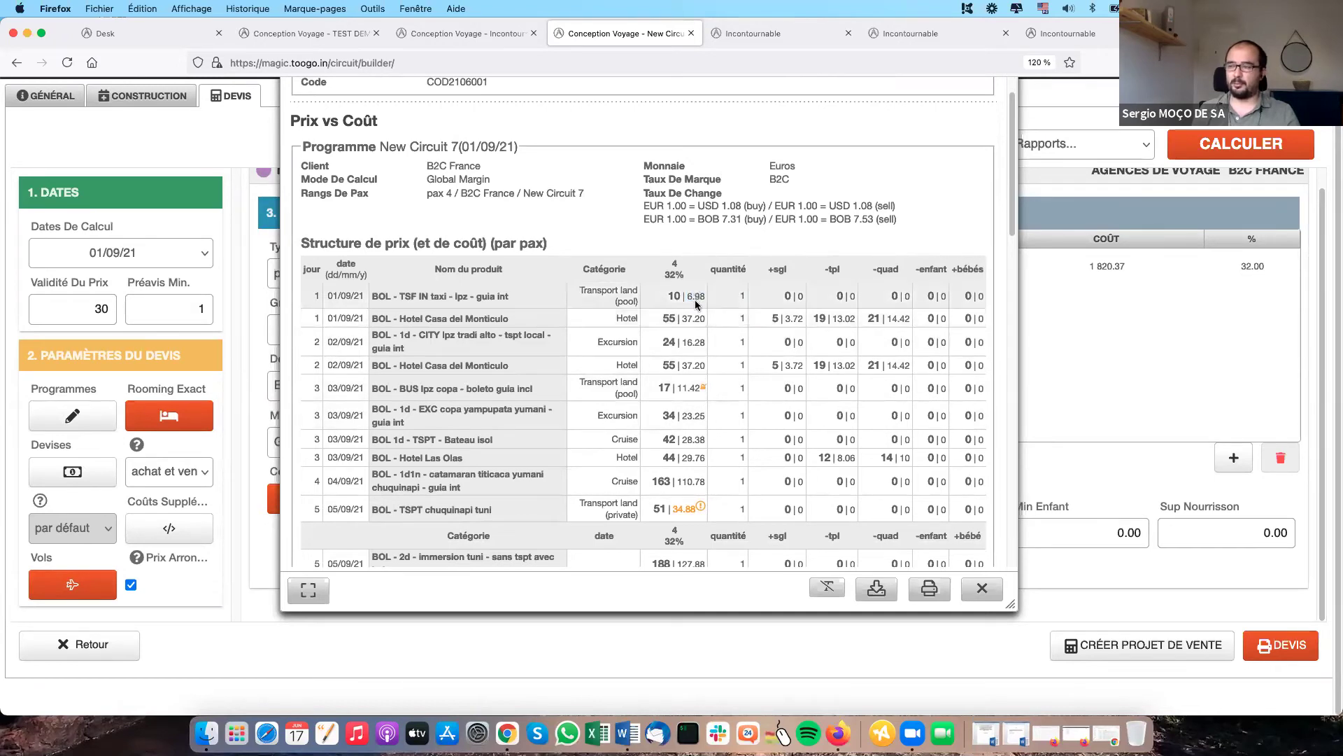
pyautogui.scroll(-1, 694, 305)
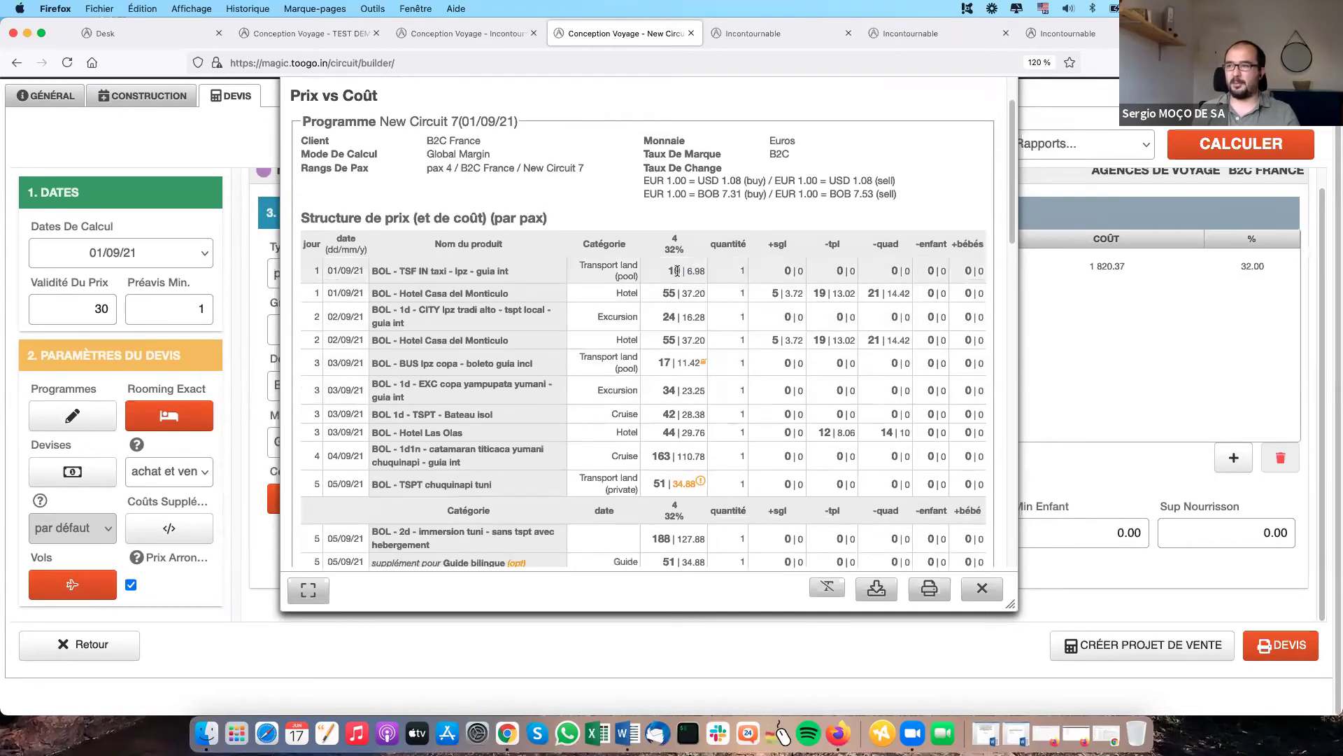
pyautogui.scroll(-8, 744, 408)
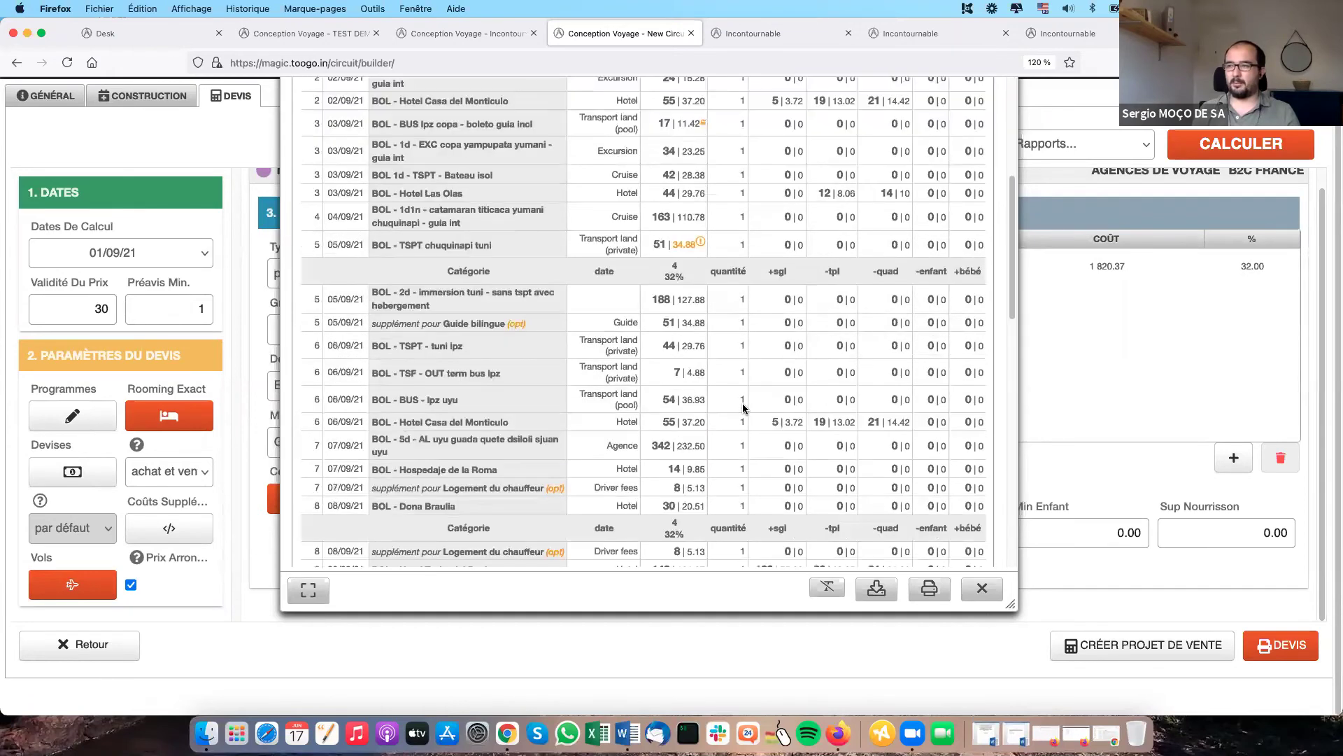
pyautogui.scroll(5, 744, 407)
pyautogui.scroll(-5, 744, 408)
pyautogui.scroll(10, 695, 394)
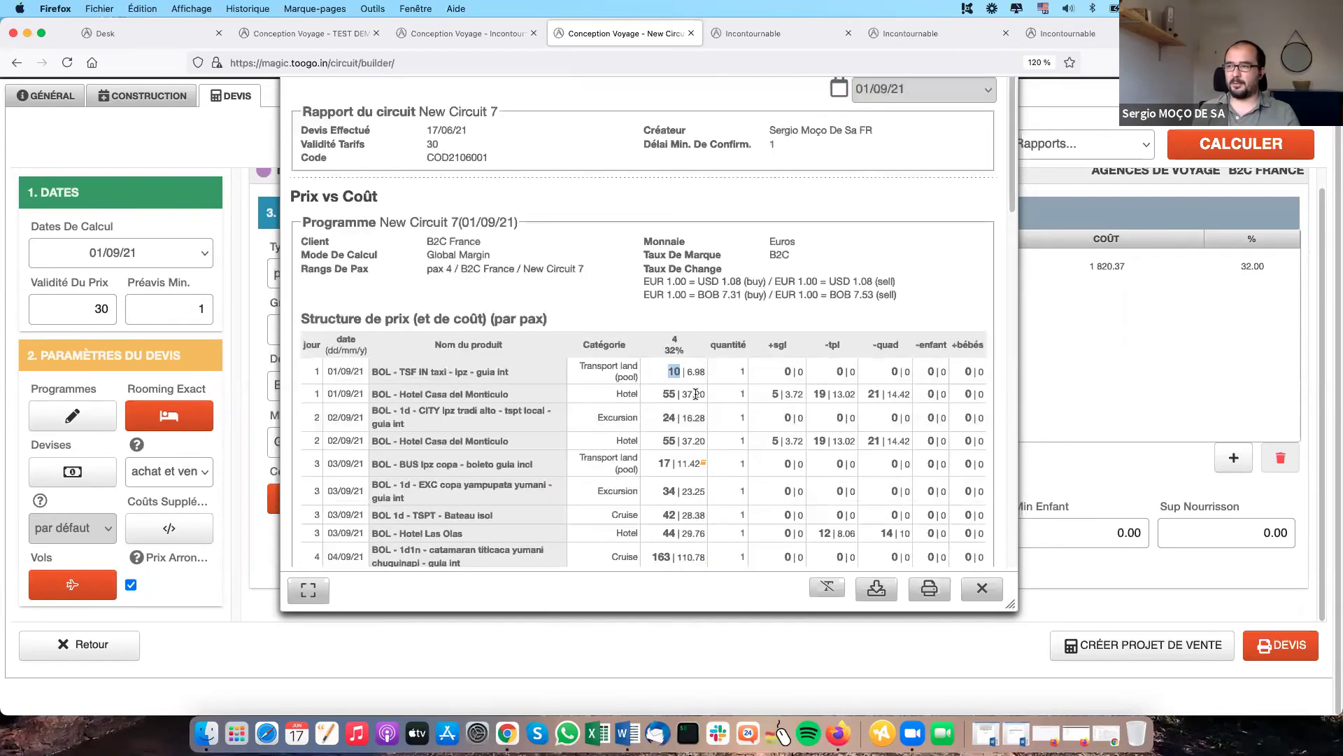
# - Highlight the total, profit, taux de marque and marge rows at the end of the report
pyautogui.scroll(-20, 695, 394)
pyautogui.moveTo(651, 425); pyautogui.dragTo(892, 488)
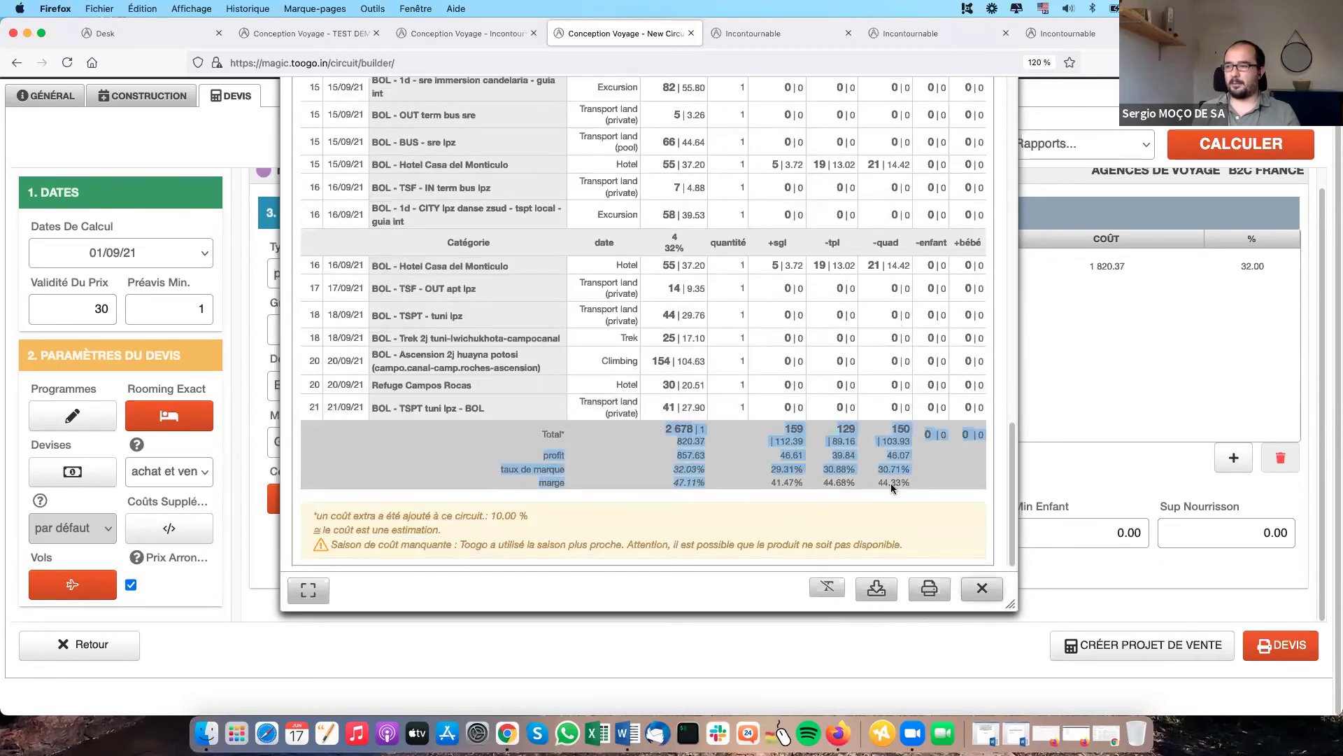
pyautogui.scroll(20, 788, 348)
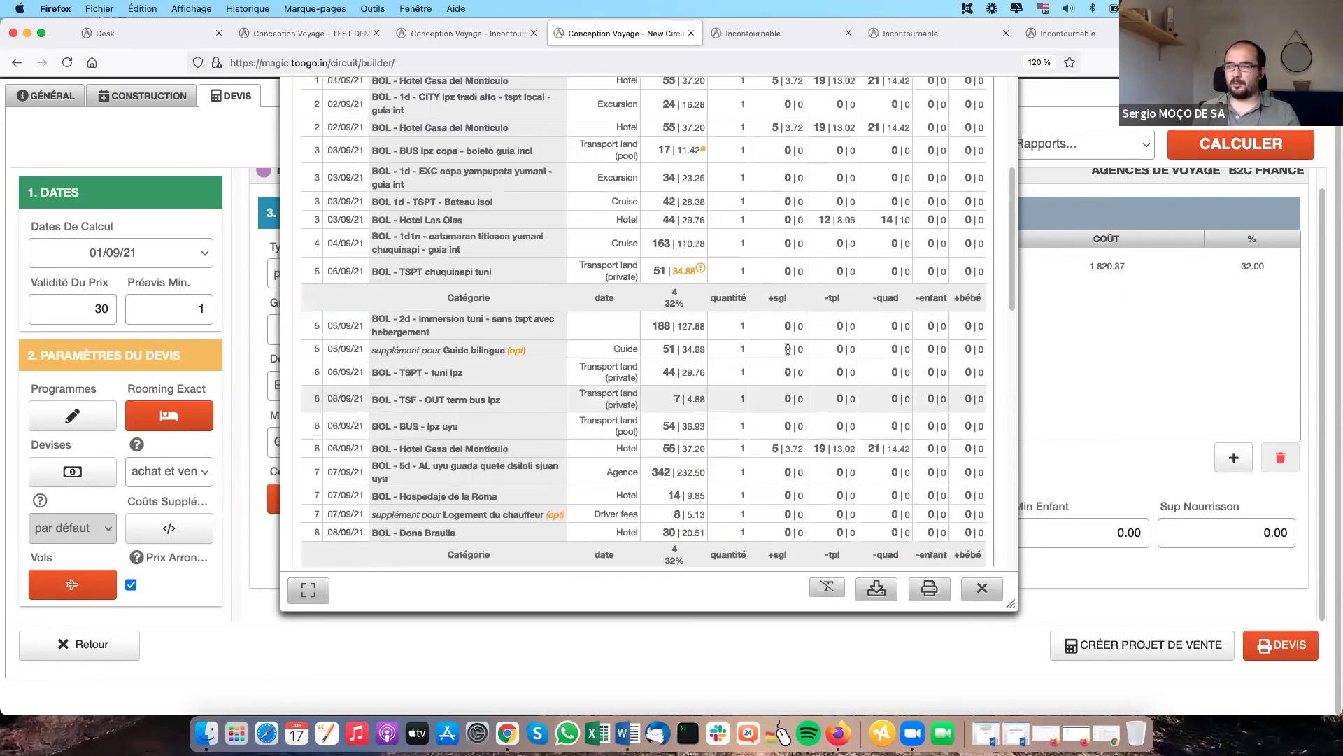
# - Review the report's product lines for the first days, including the costs flagged as estimated or missing a season
pyautogui.scroll(5, 788, 348)
pyautogui.scroll(-2, 401, 347)
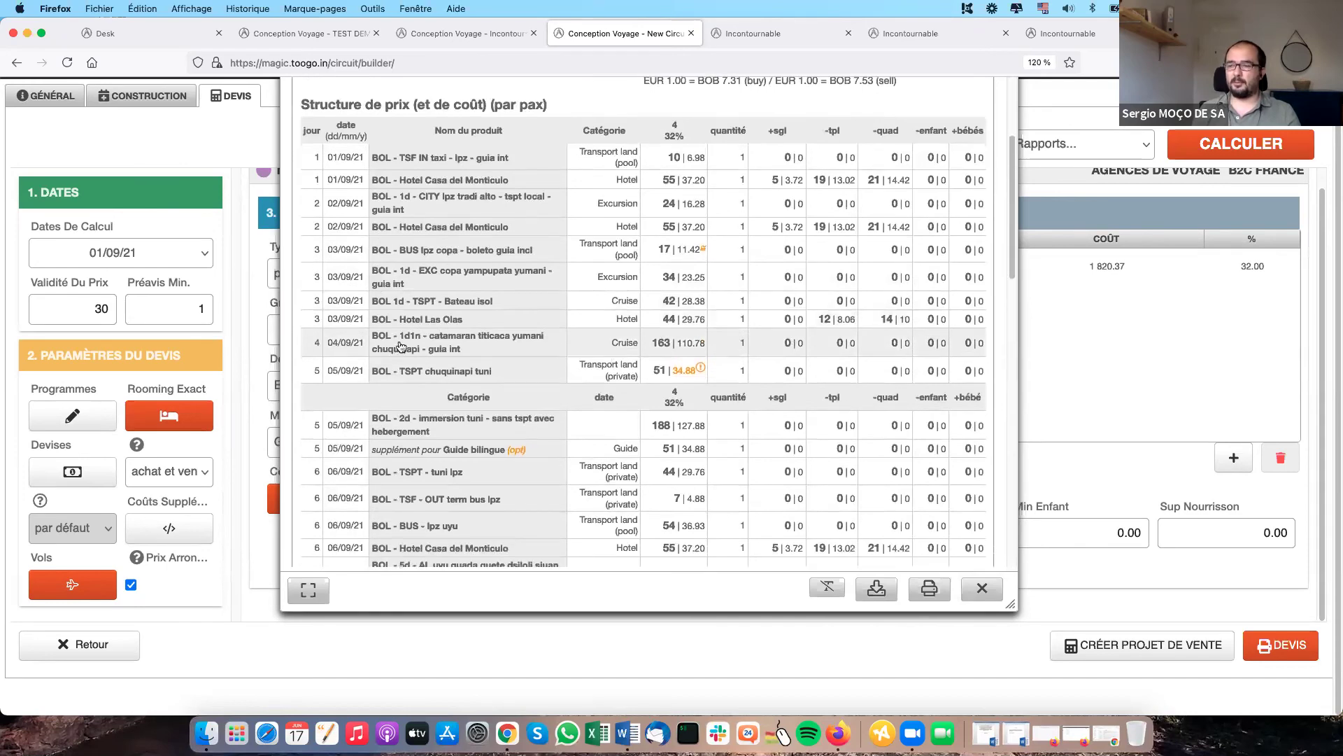
pyautogui.scroll(3, 401, 347)
pyautogui.scroll(-3, 651, 313)
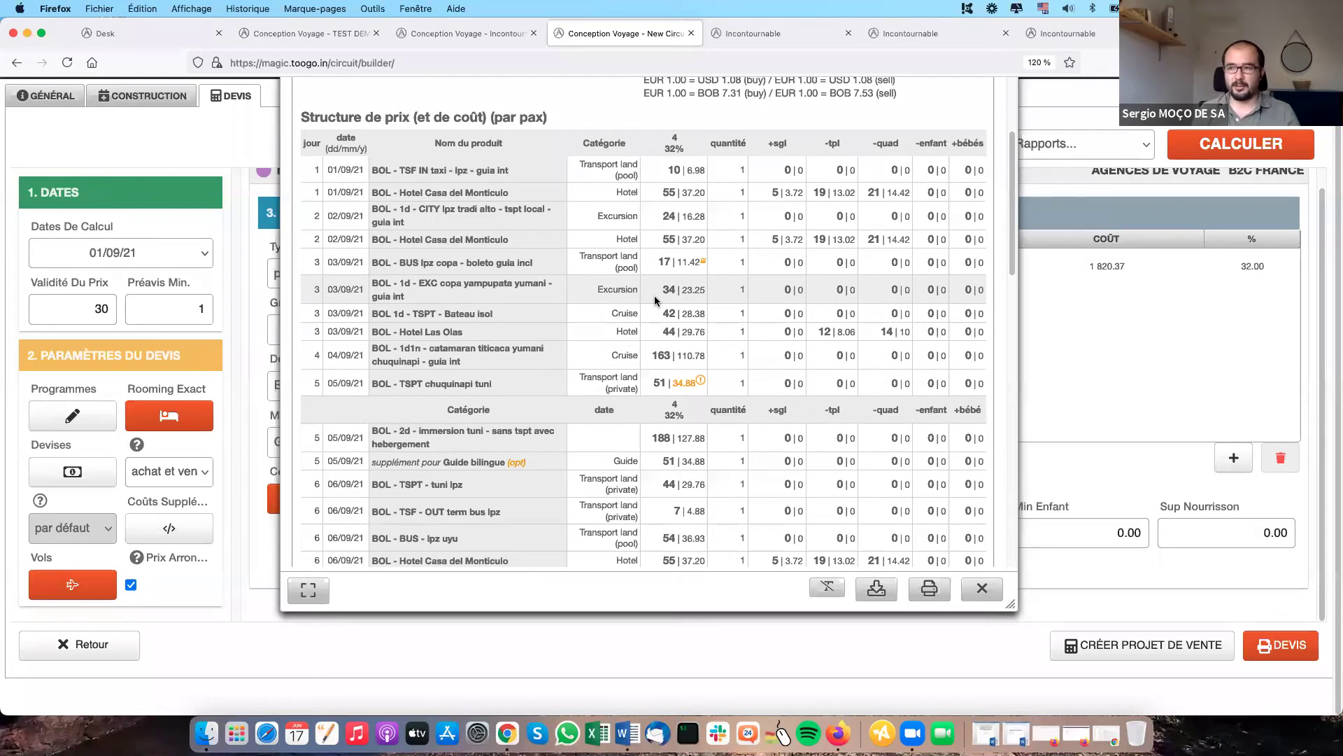
pyautogui.scroll(-1, 658, 303)
pyautogui.scroll(-1, 658, 303)
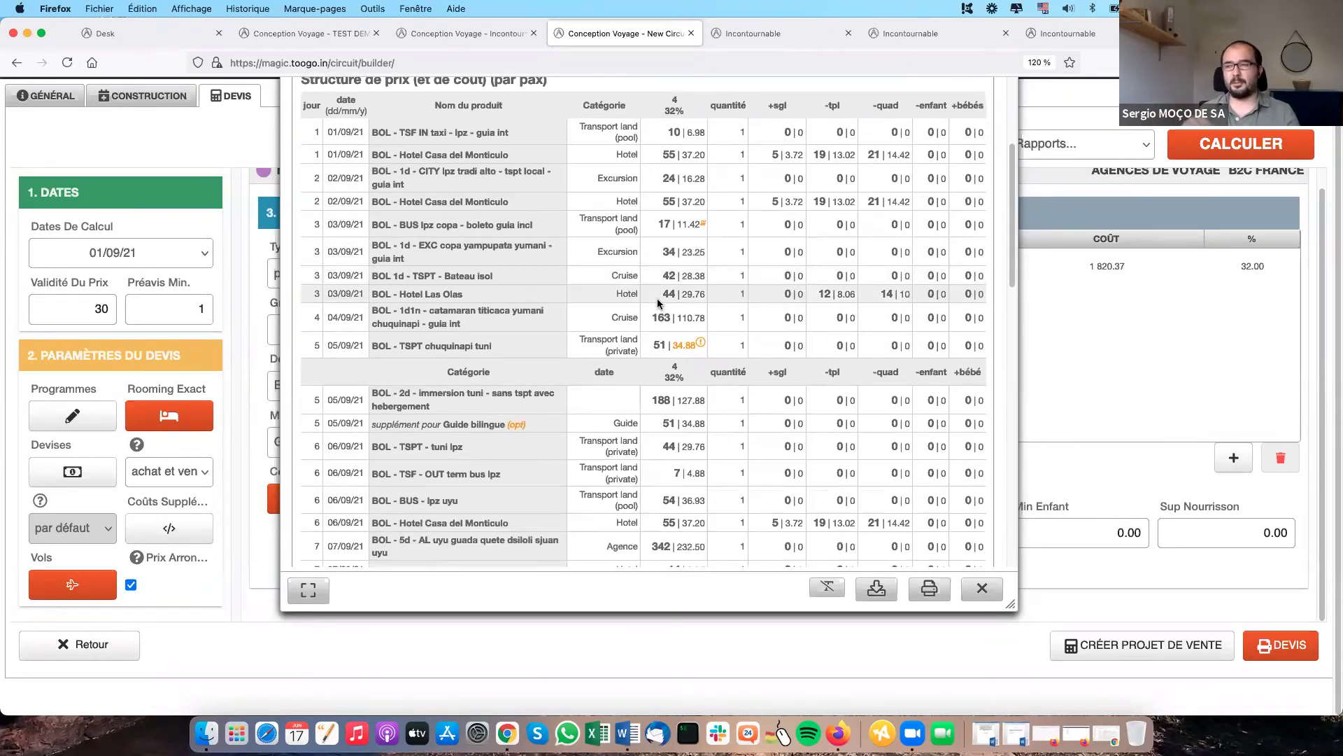
pyautogui.scroll(-1, 659, 302)
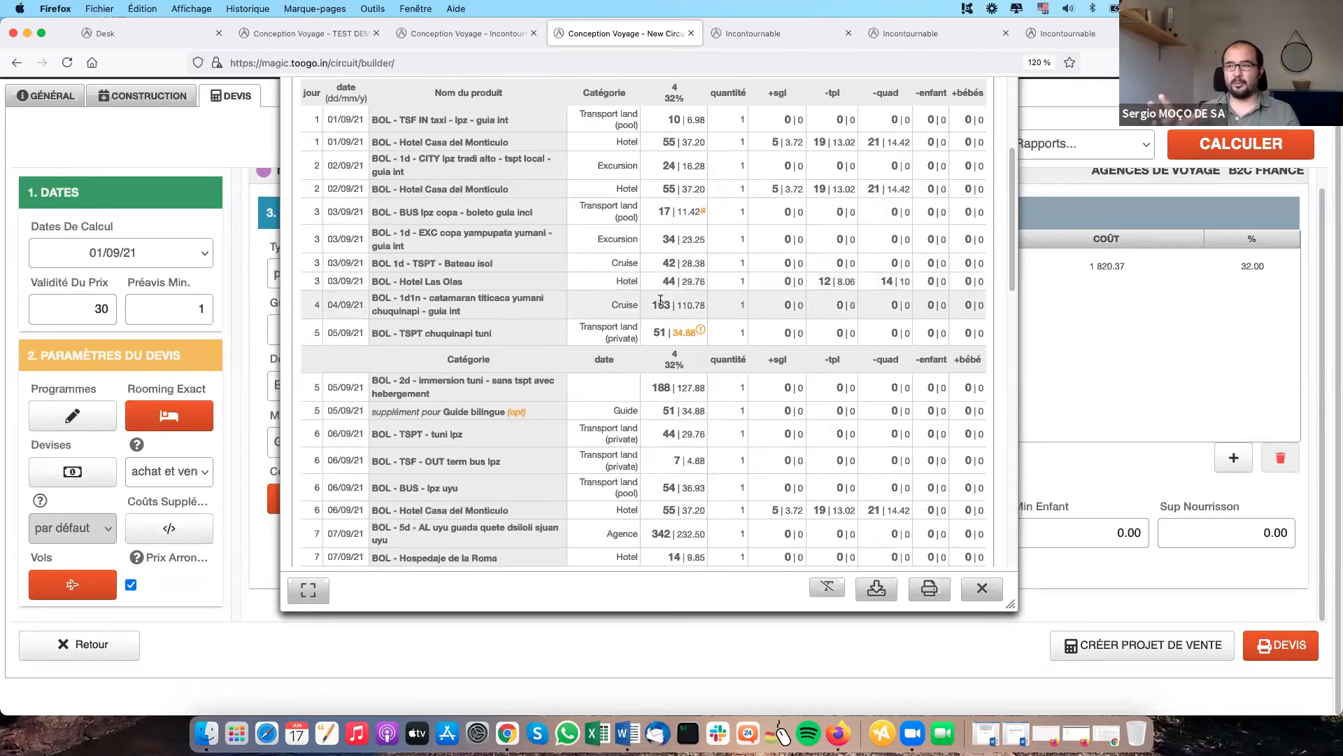
# - Review the remaining product lines through the totals and cost notes at the report's end, and close the report
pyautogui.scroll(-3, 661, 301)
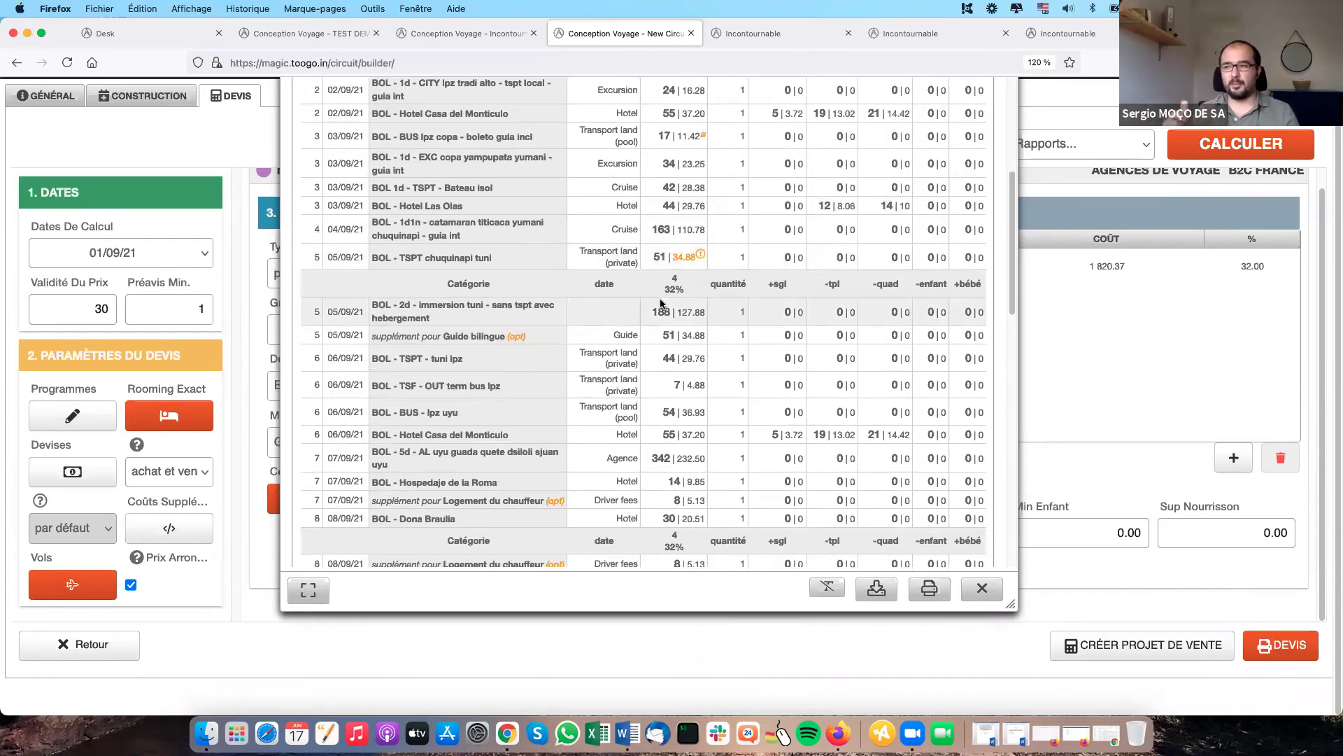
pyautogui.scroll(-3, 660, 303)
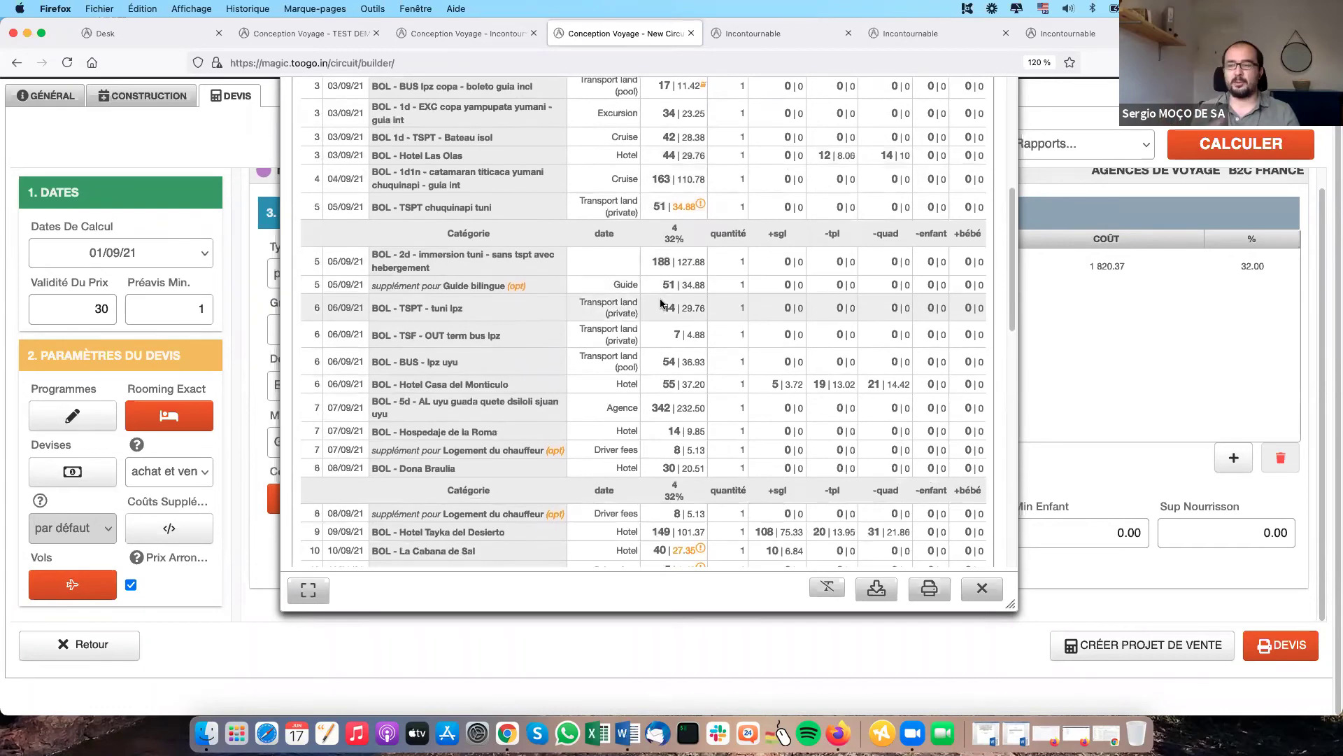
pyautogui.scroll(-1, 662, 305)
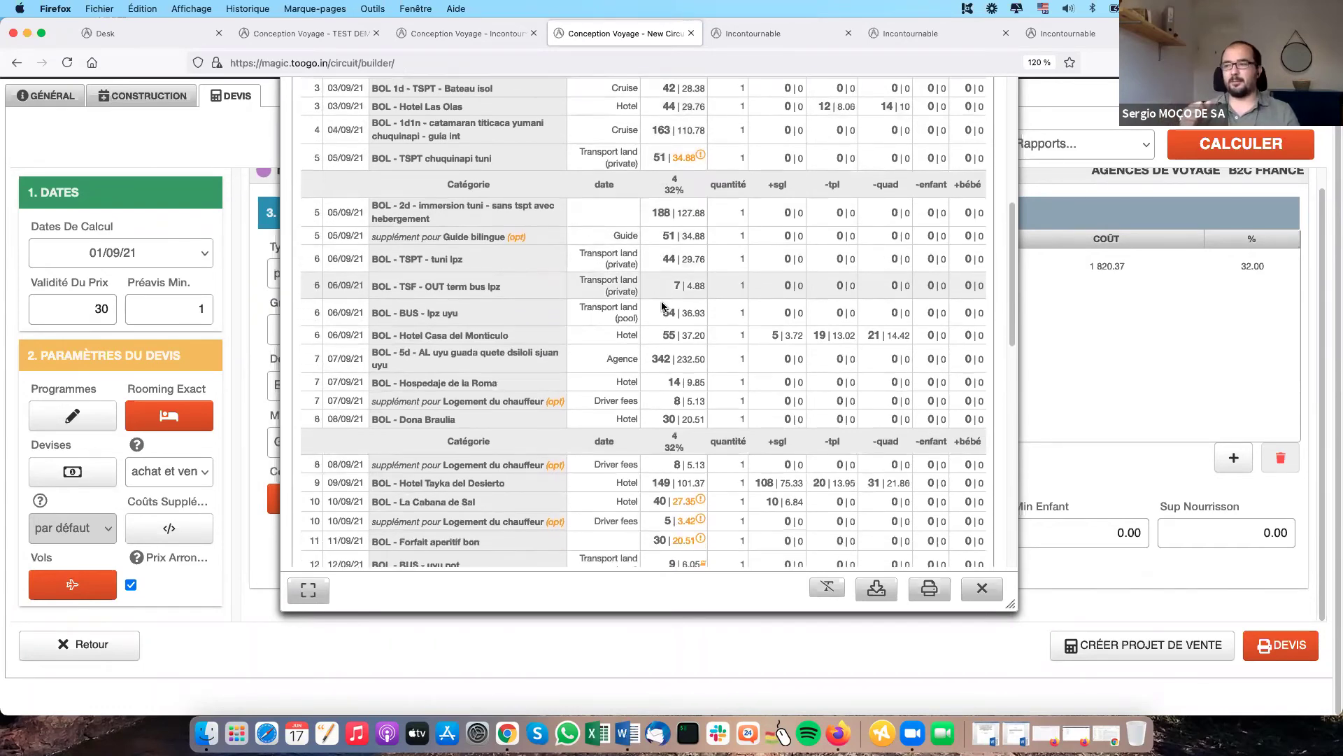
pyautogui.scroll(-7, 662, 311)
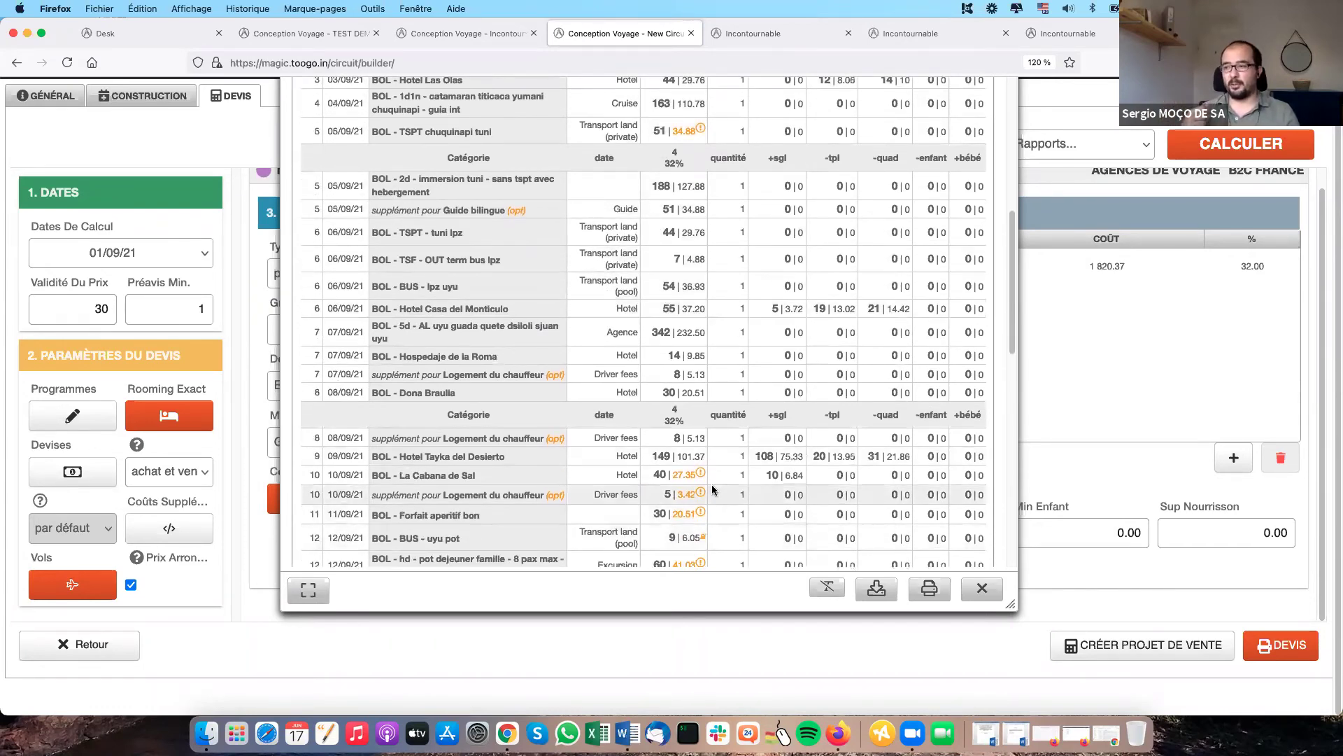
pyautogui.scroll(-6, 503, 533)
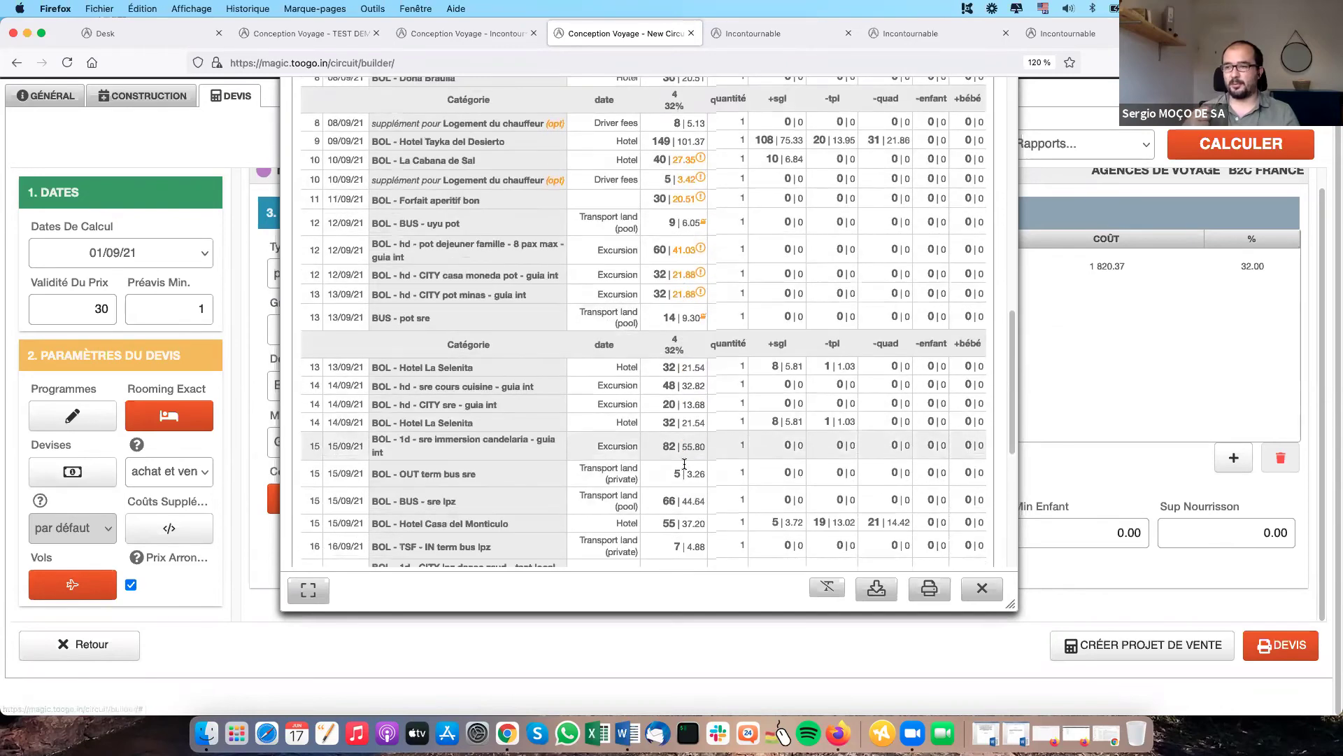
pyautogui.moveTo(515, 534); pyautogui.dragTo(411, 550)
pyautogui.scroll(-2, 411, 550)
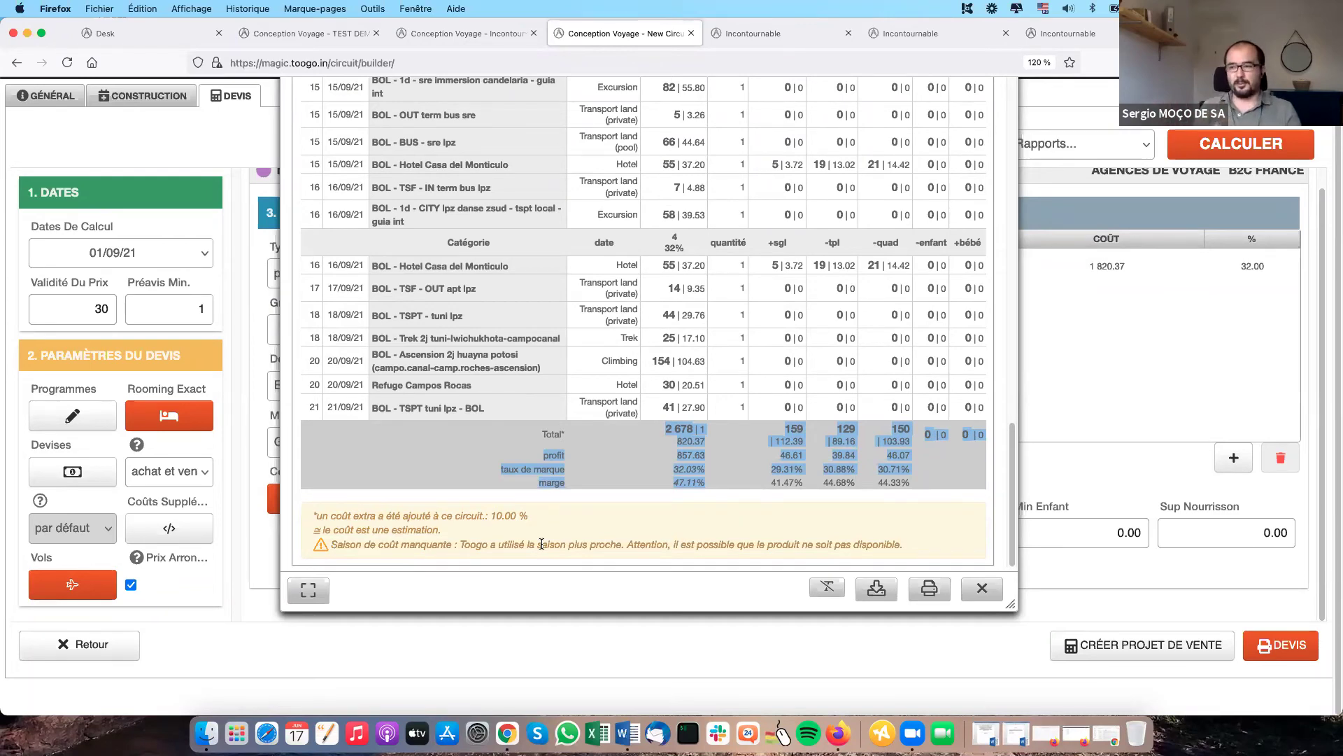
pyautogui.scroll(10, 490, 280)
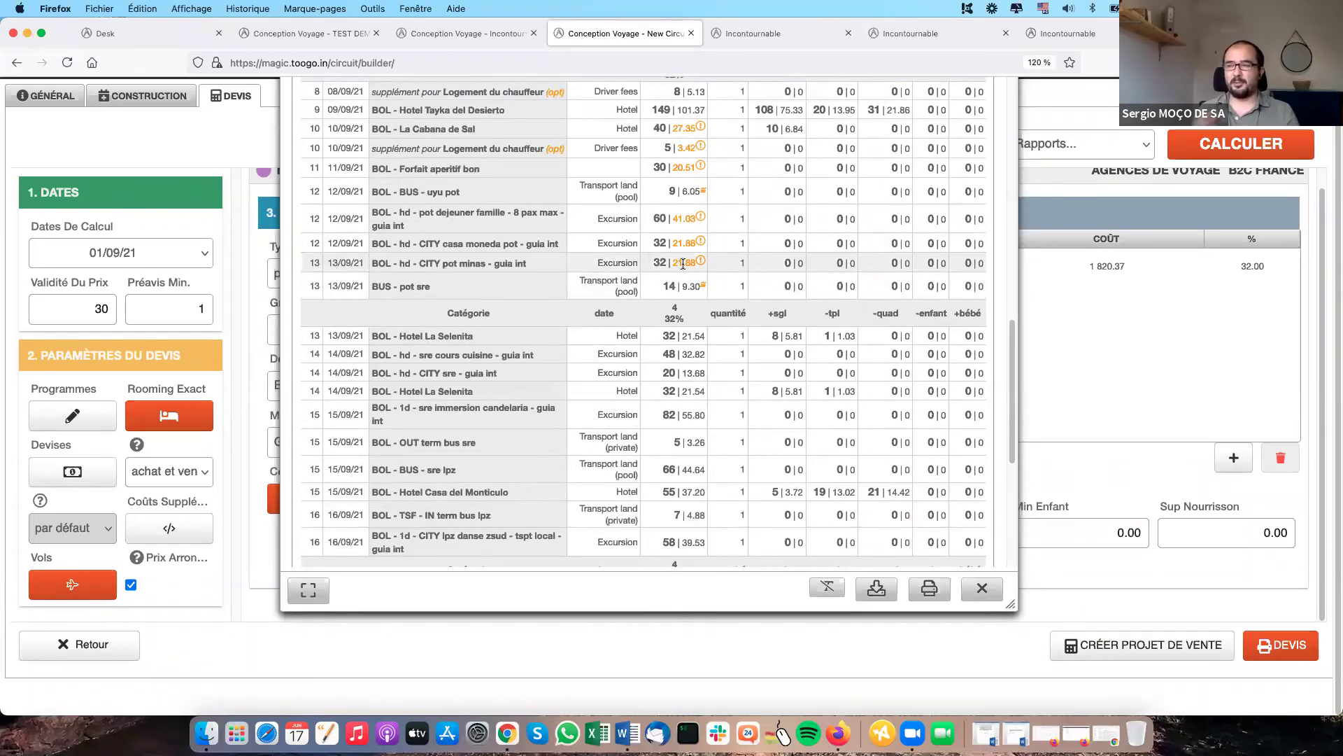
pyautogui.click(982, 588)
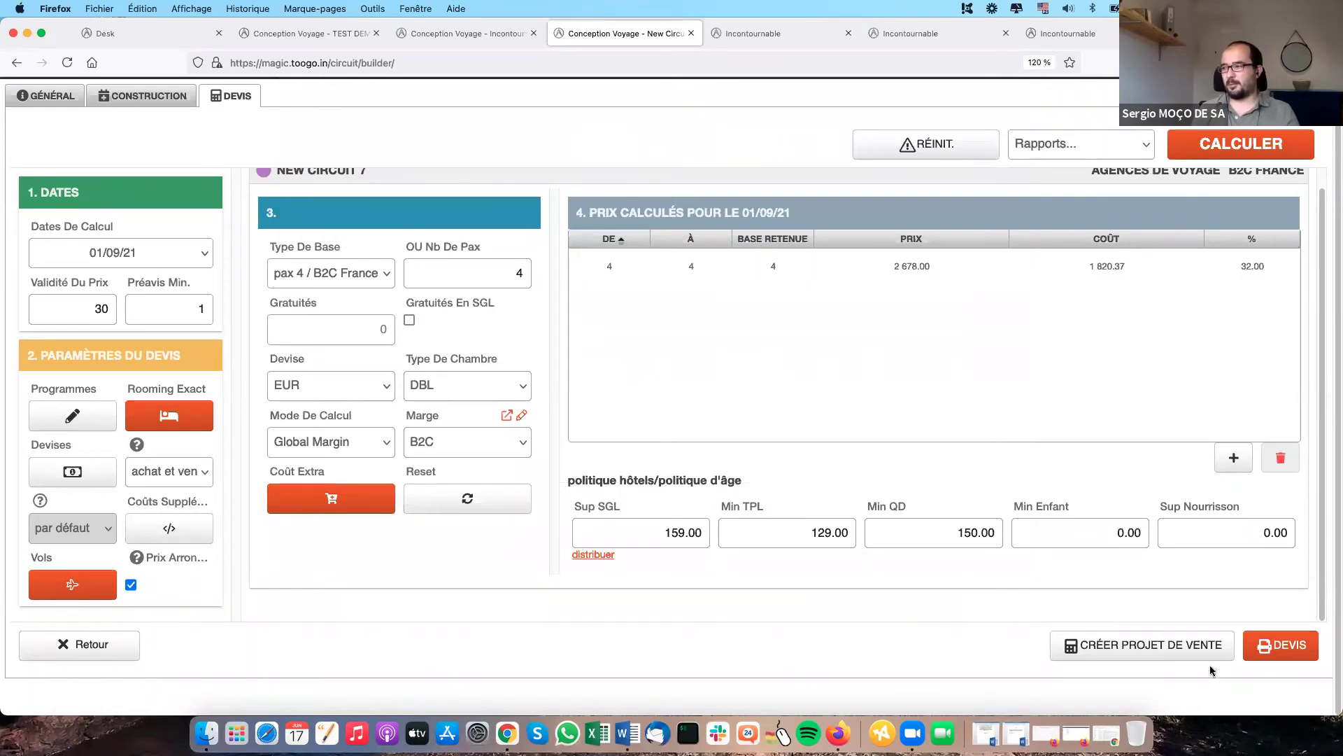
# - Open the quote's print settings and review the available document types, languages and distance units
pyautogui.click(1285, 653)
pyautogui.click(475, 294)
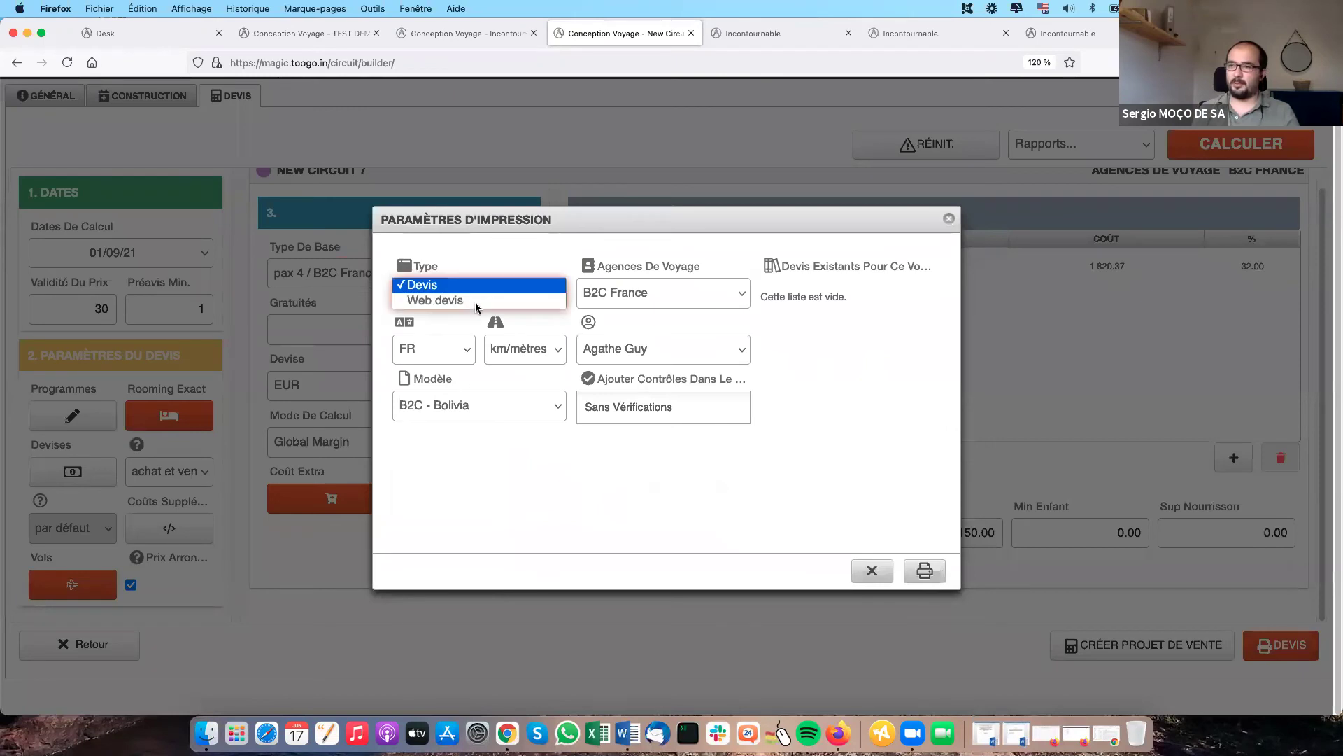
pyautogui.click(459, 255)
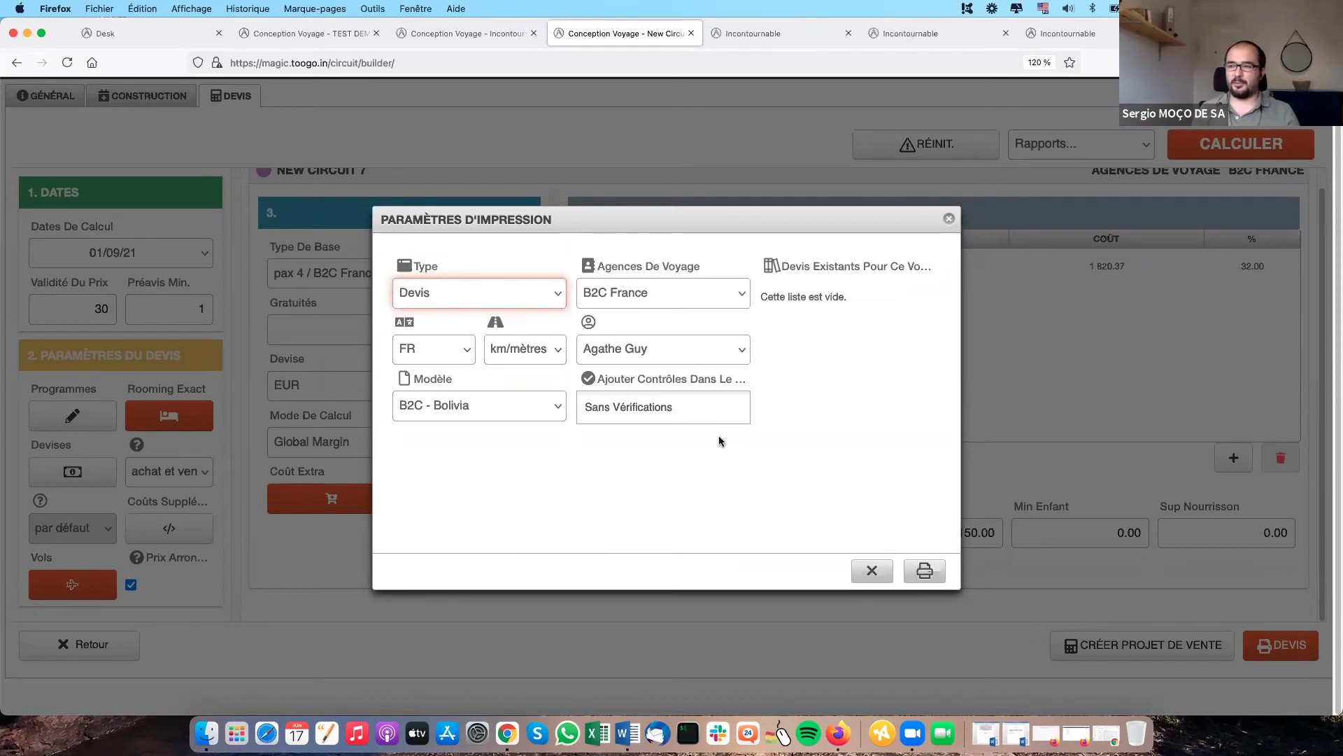
pyautogui.click(535, 300)
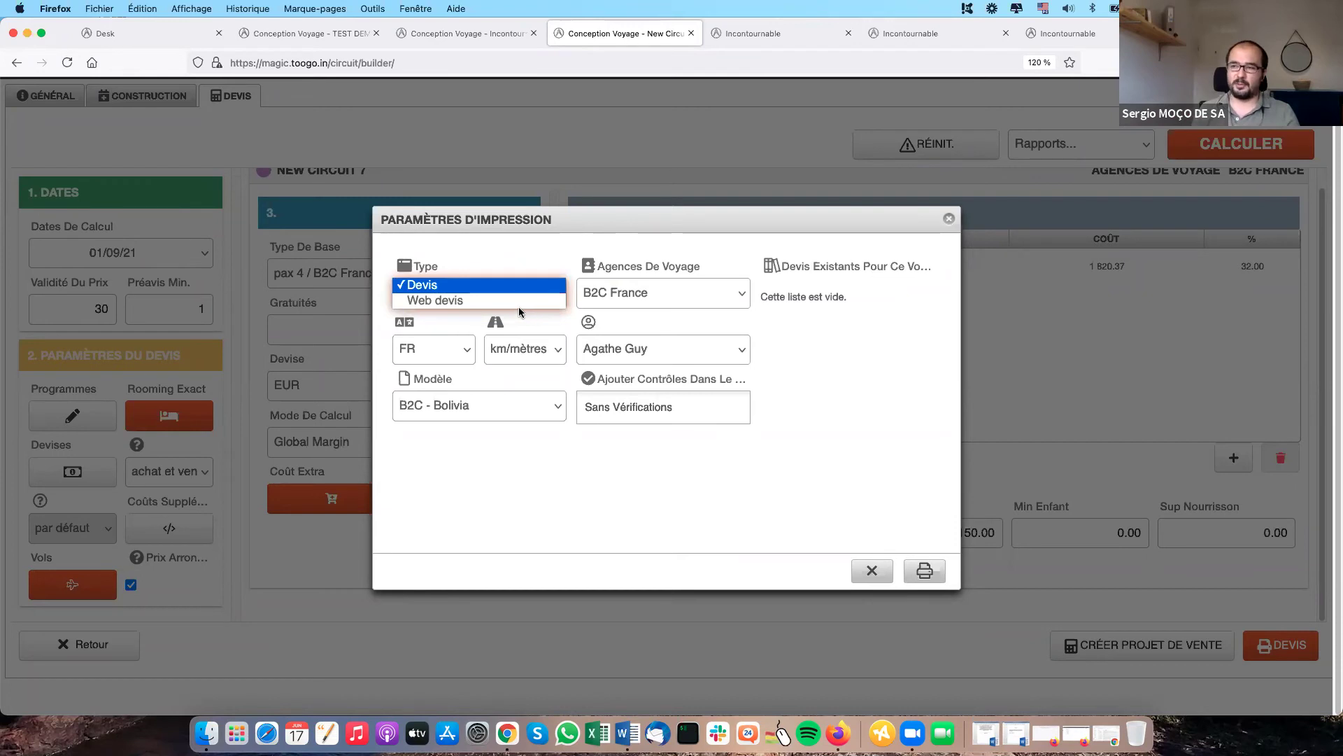
pyautogui.click(468, 357)
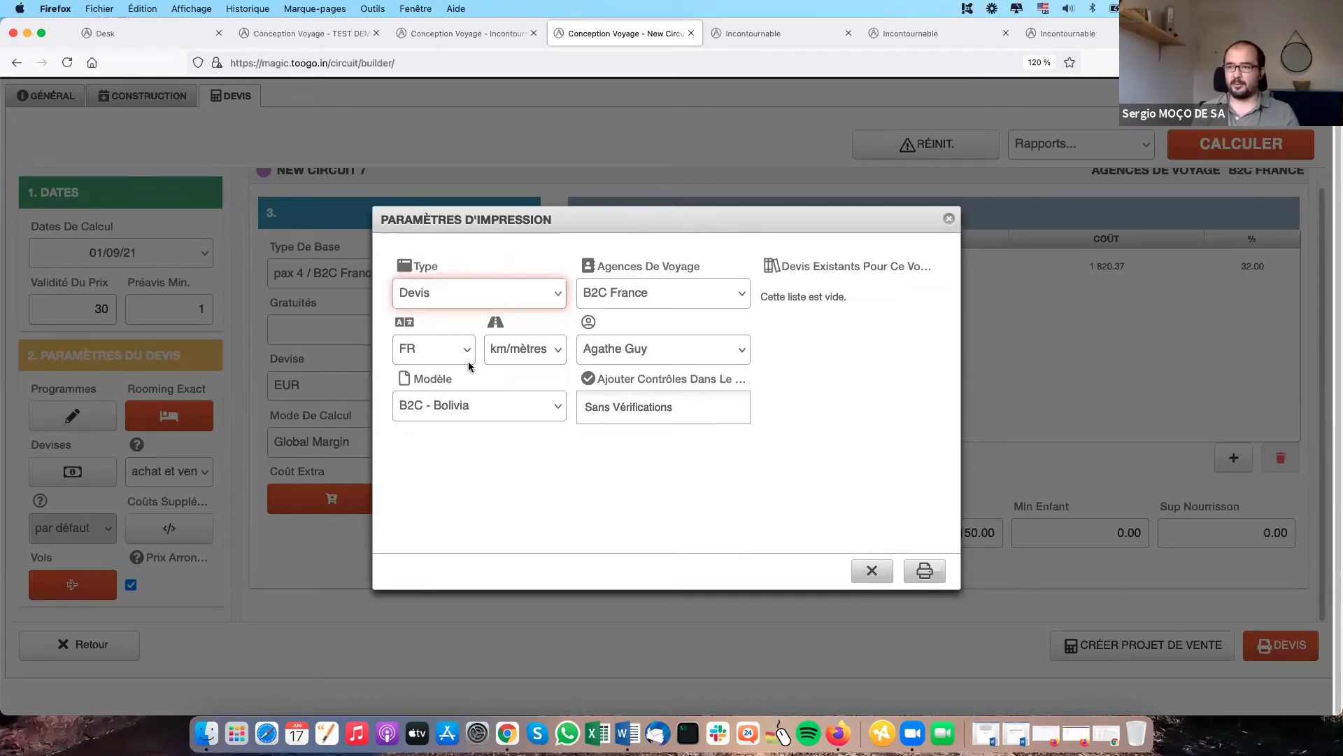
pyautogui.click(456, 346)
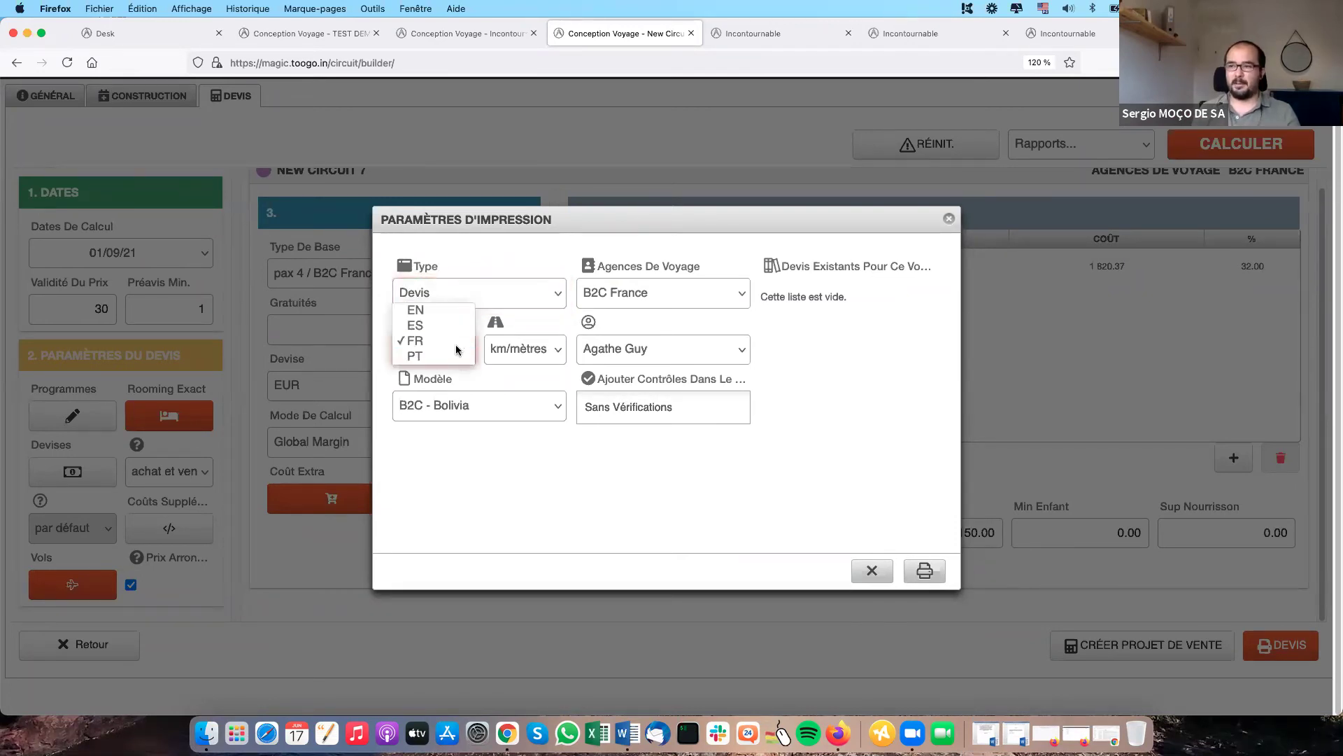
pyautogui.click(514, 370)
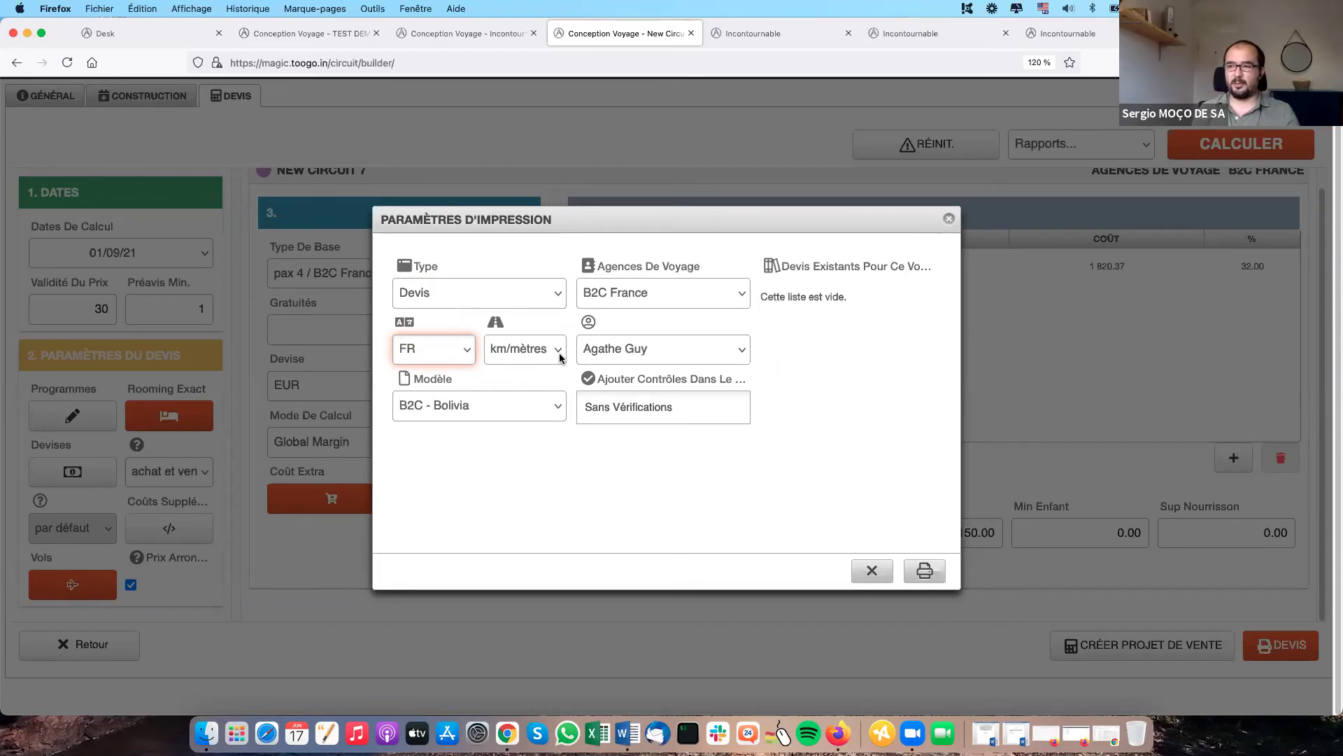
pyautogui.click(559, 350)
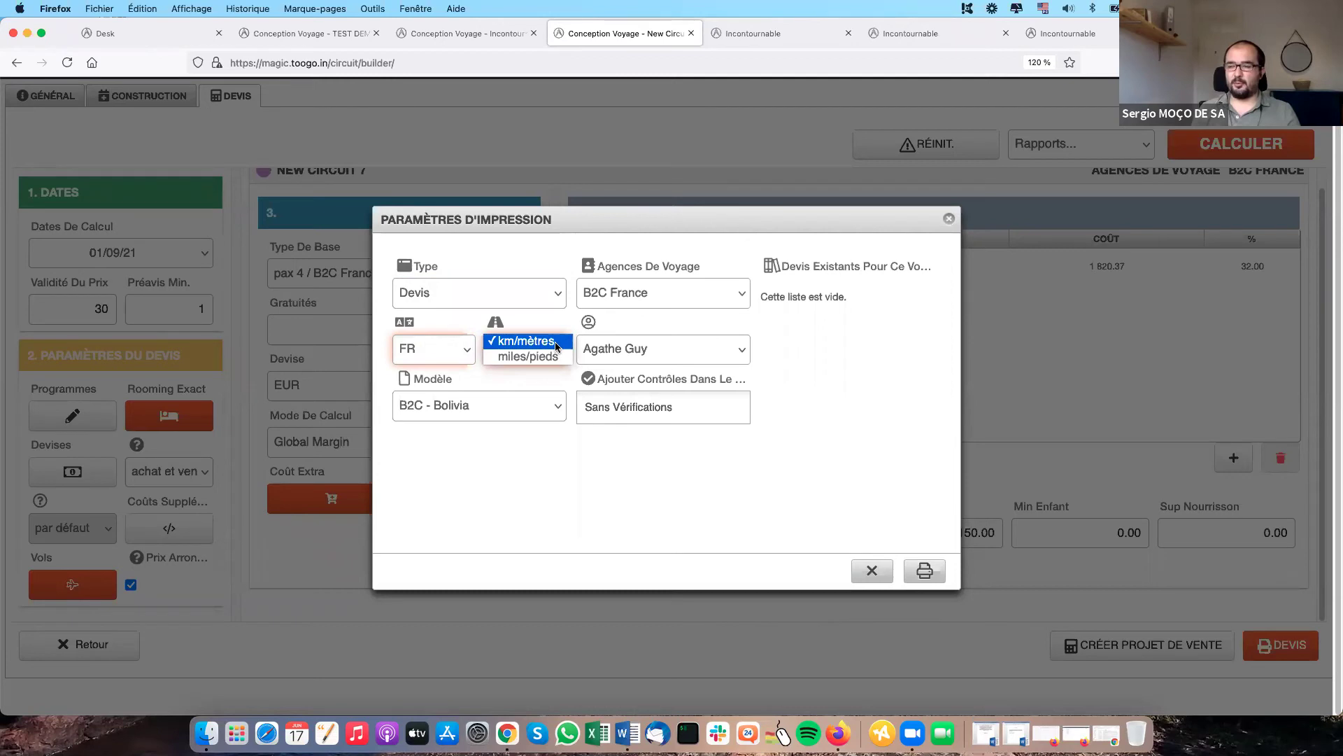
pyautogui.click(531, 437)
# - Set the print template to B2B and check the travel agency selection, keeping B2C France
pyautogui.click(518, 398)
pyautogui.click(515, 405)
pyautogui.click(515, 406)
pyautogui.click(514, 369)
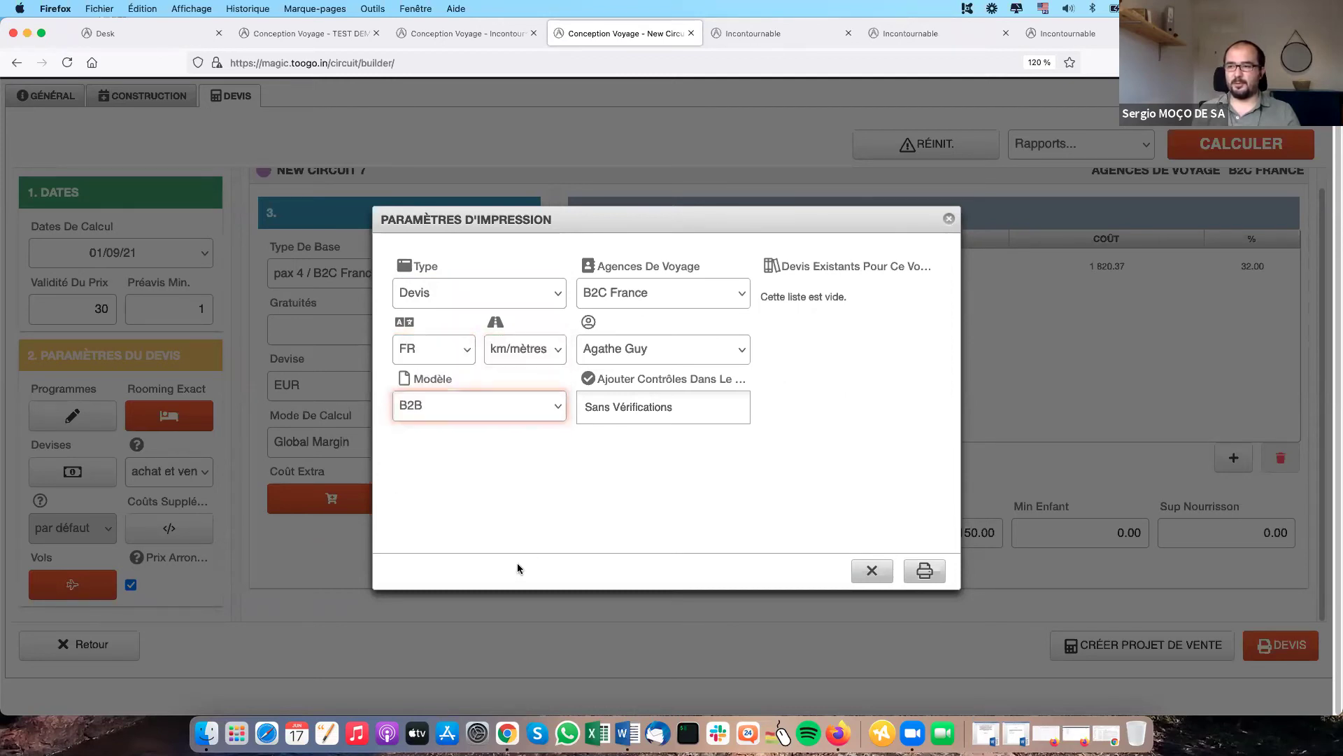
pyautogui.click(723, 296)
pyautogui.click(723, 287)
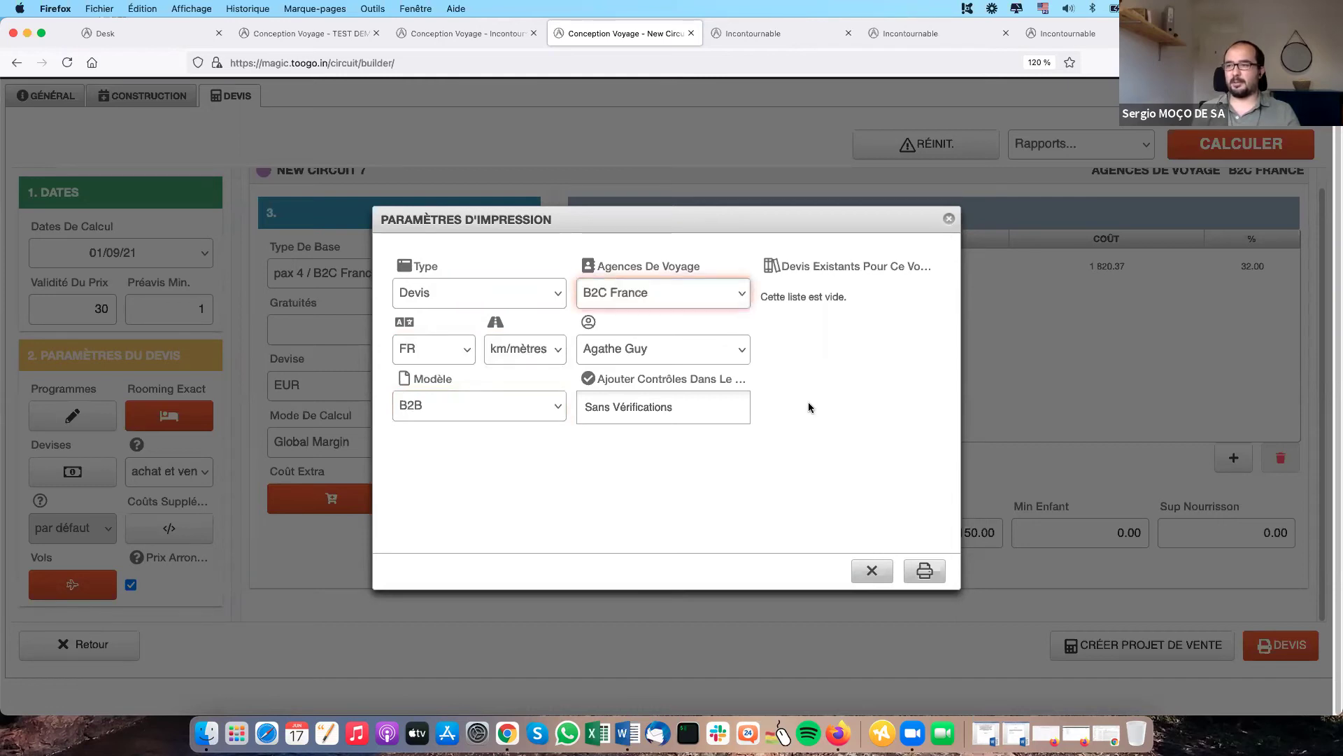
# - Select a different staff member as the trip designer named on the quote
pyautogui.click(719, 357)
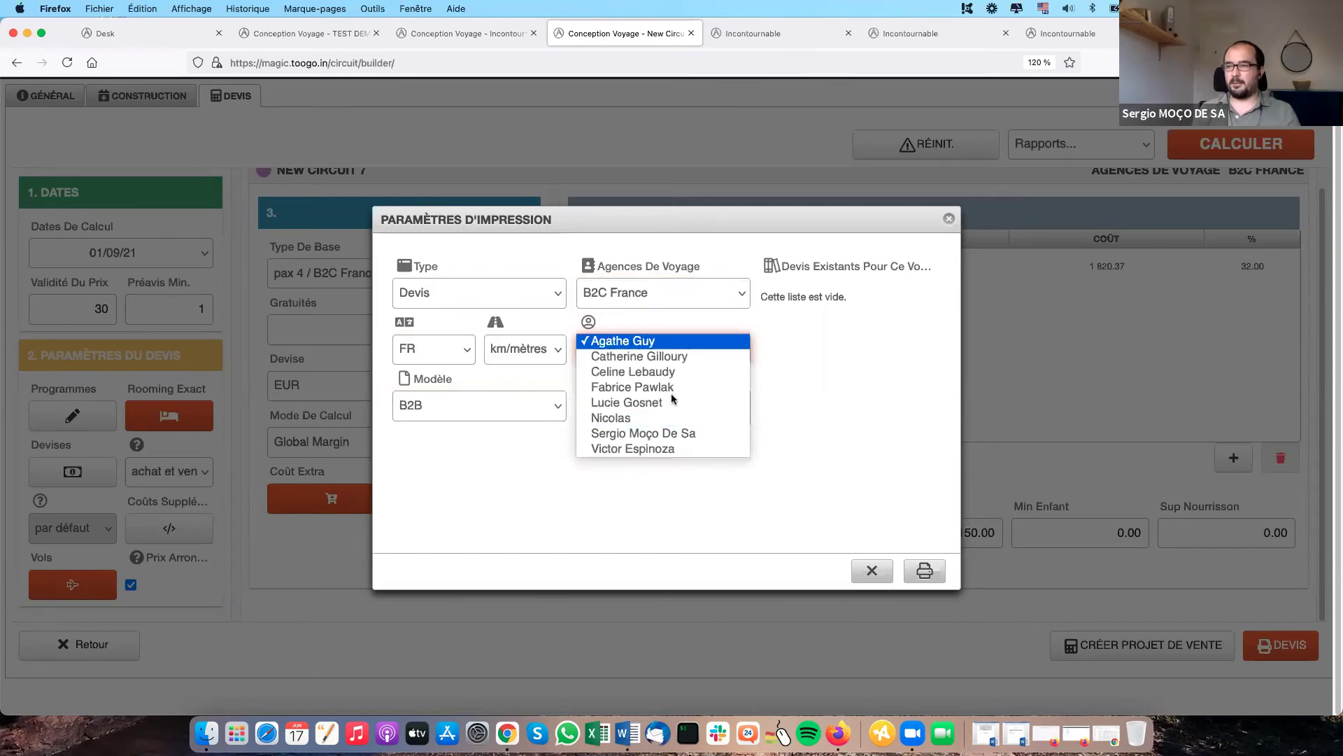
pyautogui.click(708, 436)
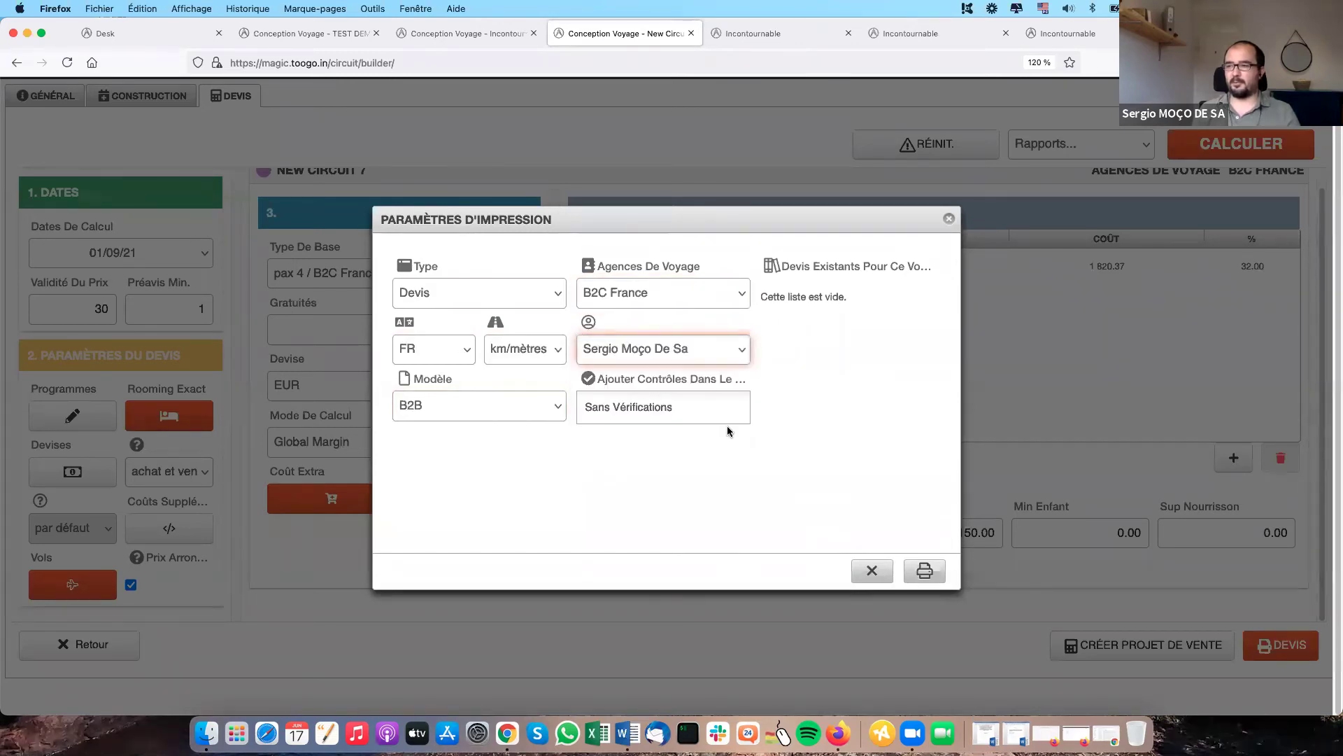
pyautogui.click(636, 348)
pyautogui.click(754, 456)
# - Review the checks that can be added to the quote, such as service availability and estimated prices, and close the print settings without printing
pyautogui.click(664, 410)
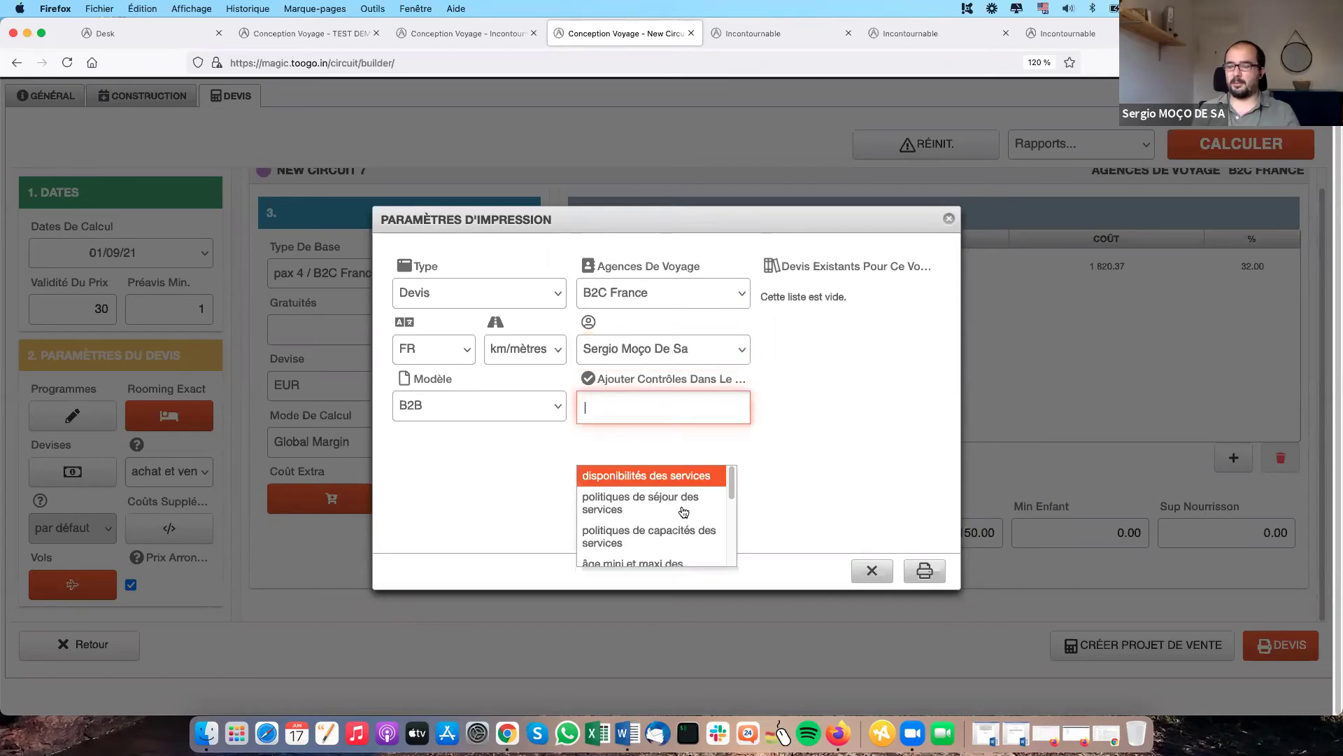
pyautogui.click(670, 423)
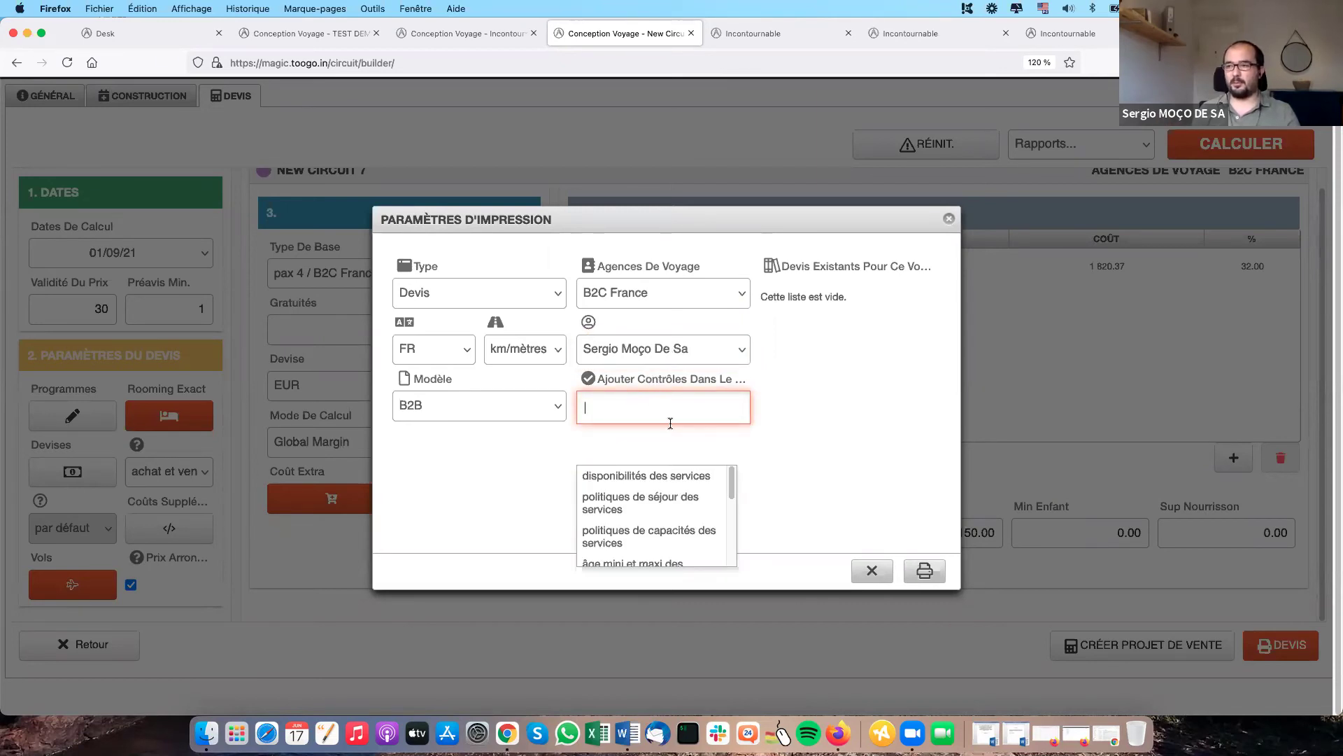
pyautogui.scroll(-1, 658, 518)
pyautogui.scroll(1, 663, 501)
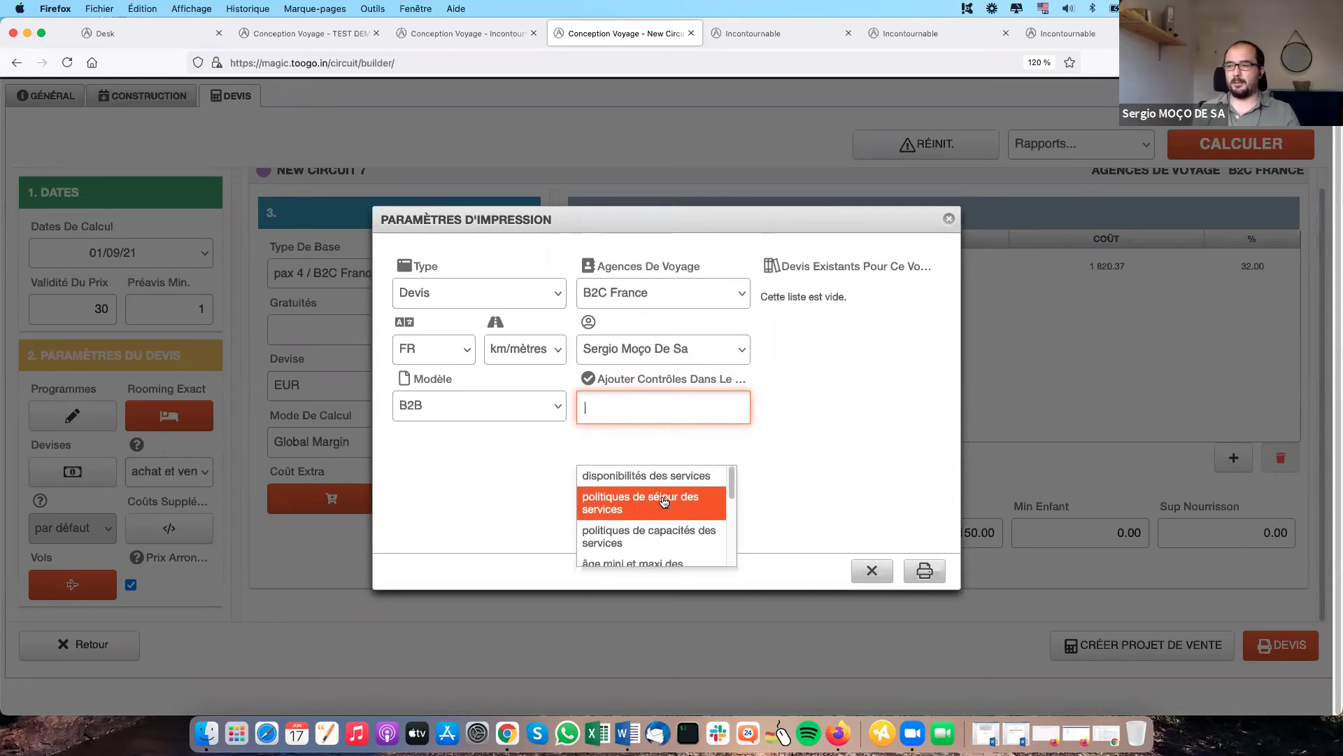
pyautogui.scroll(-2, 663, 501)
pyautogui.scroll(2, 665, 498)
pyautogui.scroll(-3, 664, 497)
pyautogui.scroll(-2, 674, 503)
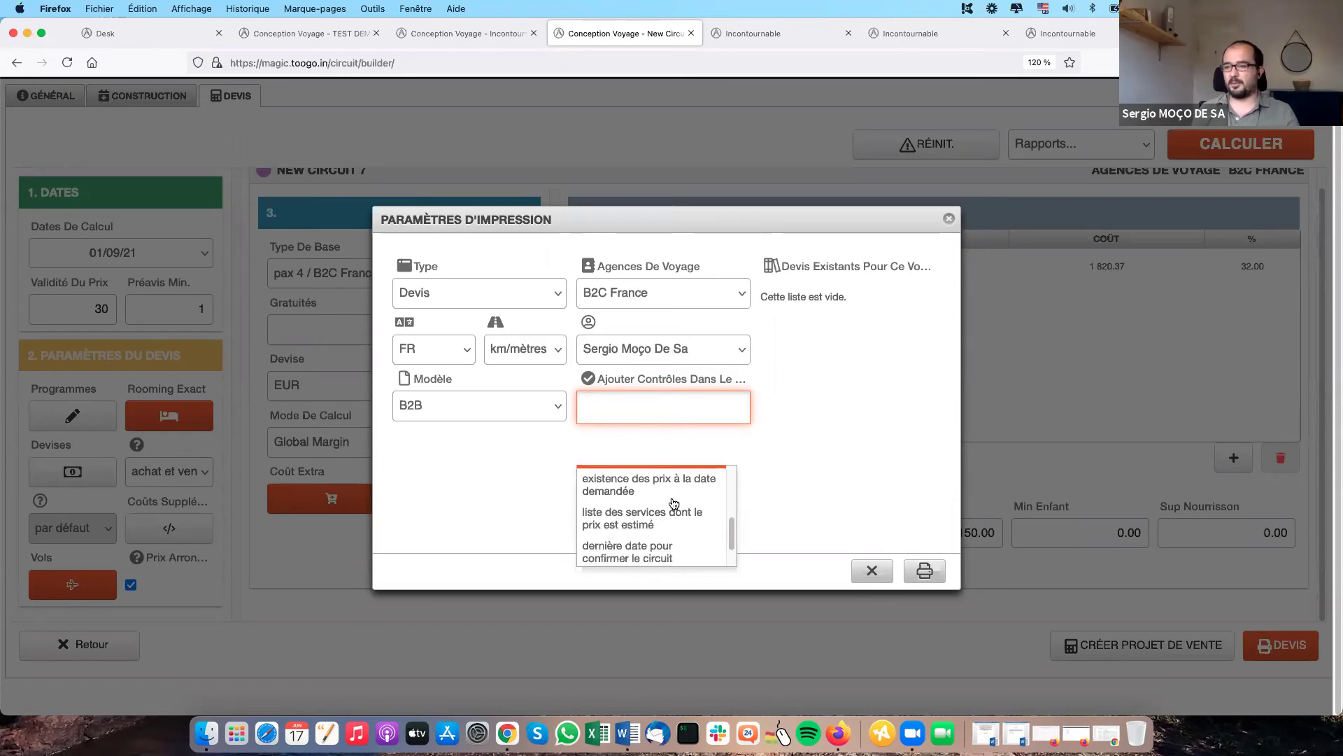
pyautogui.click(794, 461)
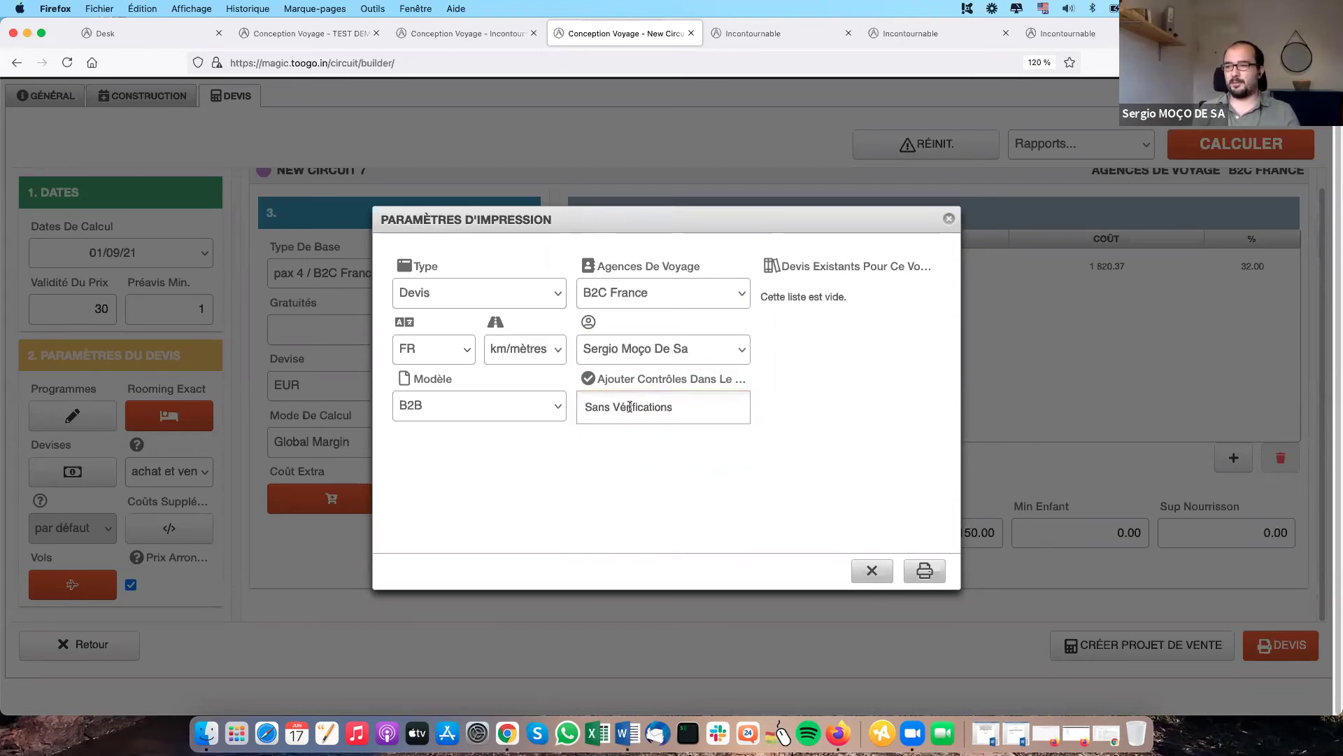
pyautogui.click(872, 571)
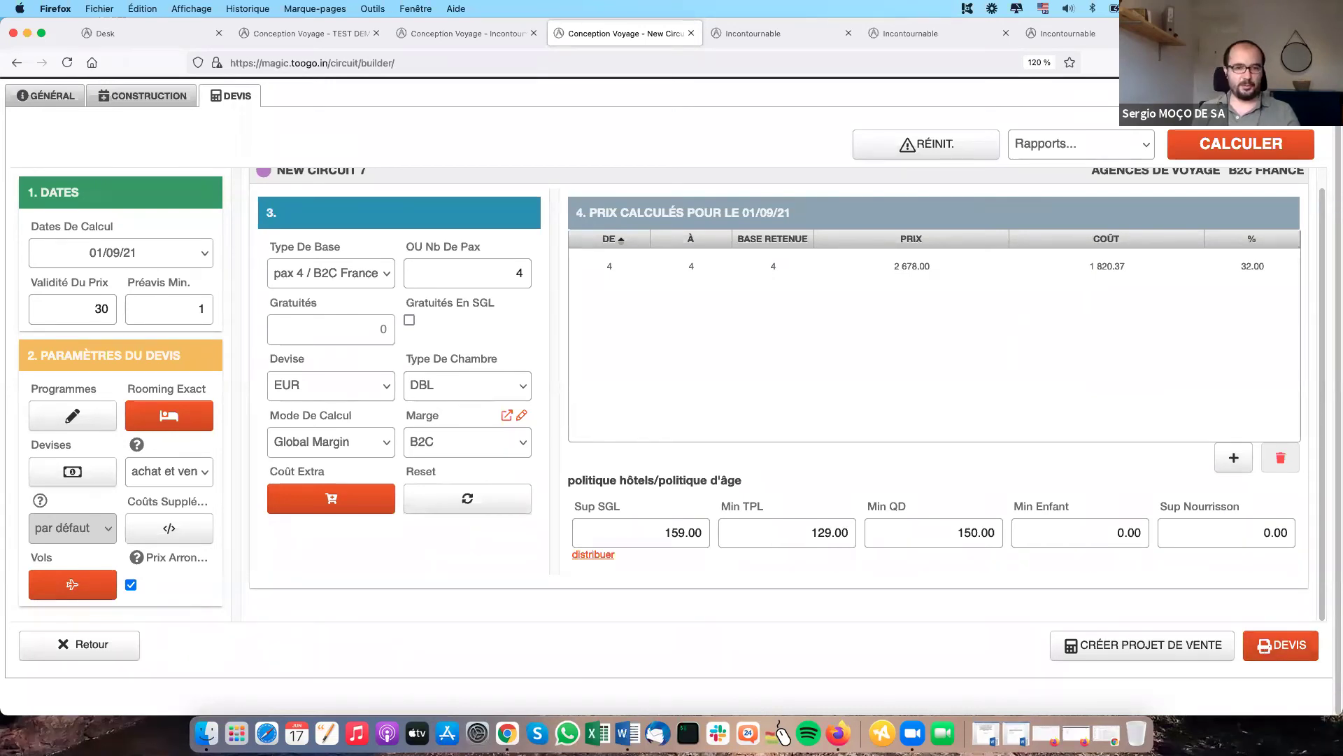
# - Print the quote for B2C France in French with the TEMPLATE REFERENCE model and a different staff member as trip designer
pyautogui.click(1230, 617)
pyautogui.click(1285, 655)
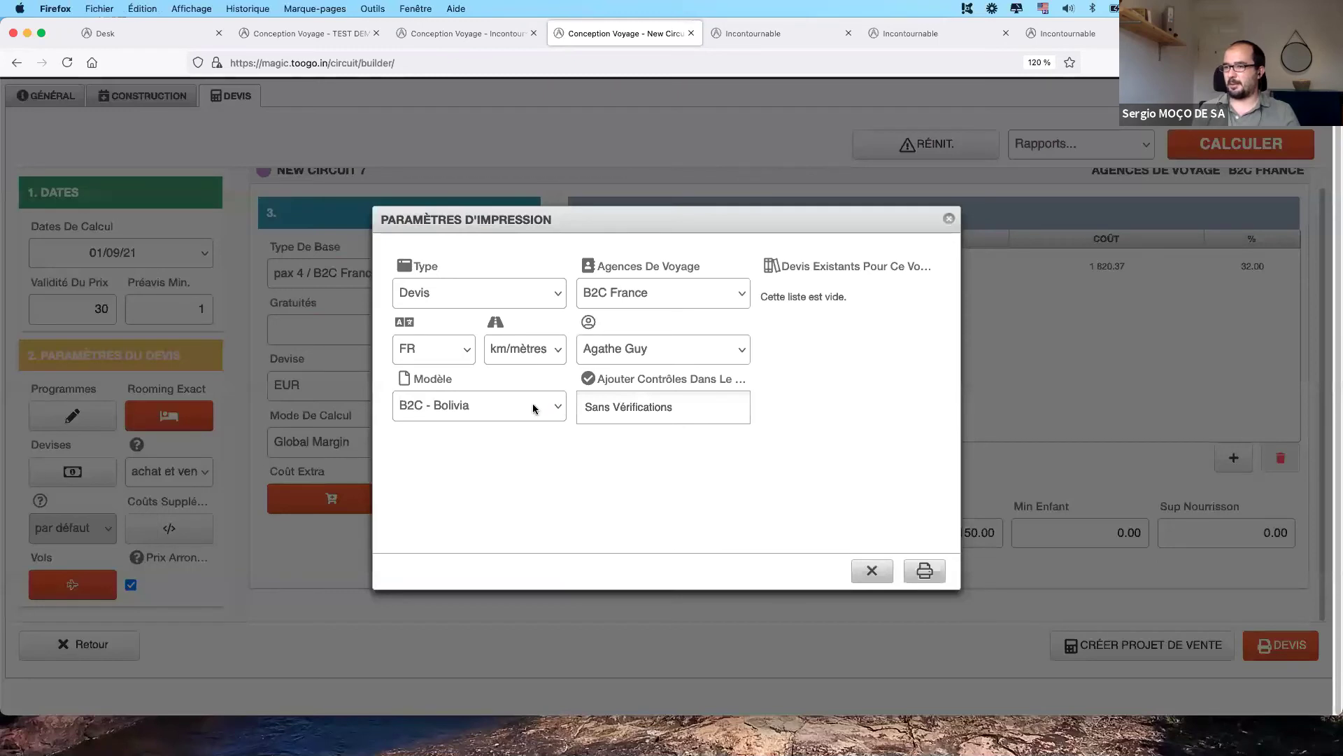
pyautogui.click(531, 404)
pyautogui.click(518, 355)
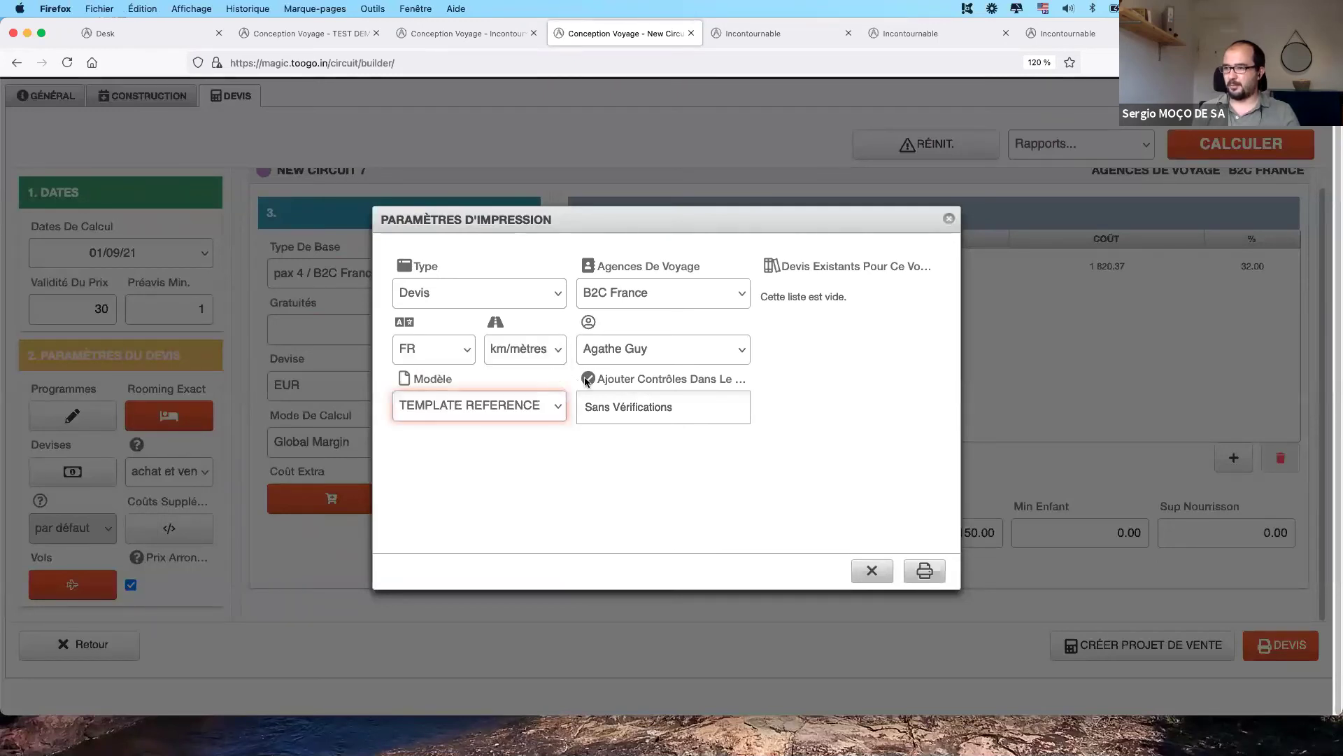
pyautogui.click(626, 347)
pyautogui.click(627, 434)
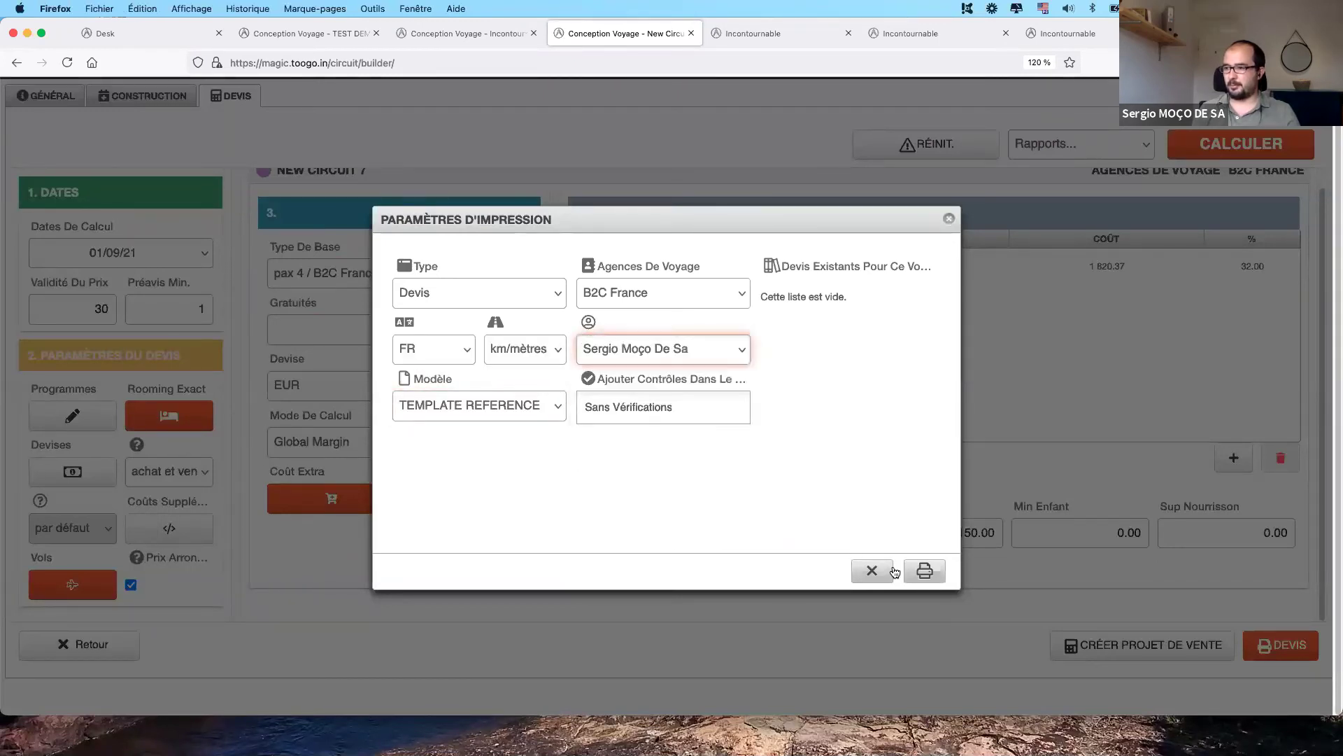
pyautogui.click(922, 572)
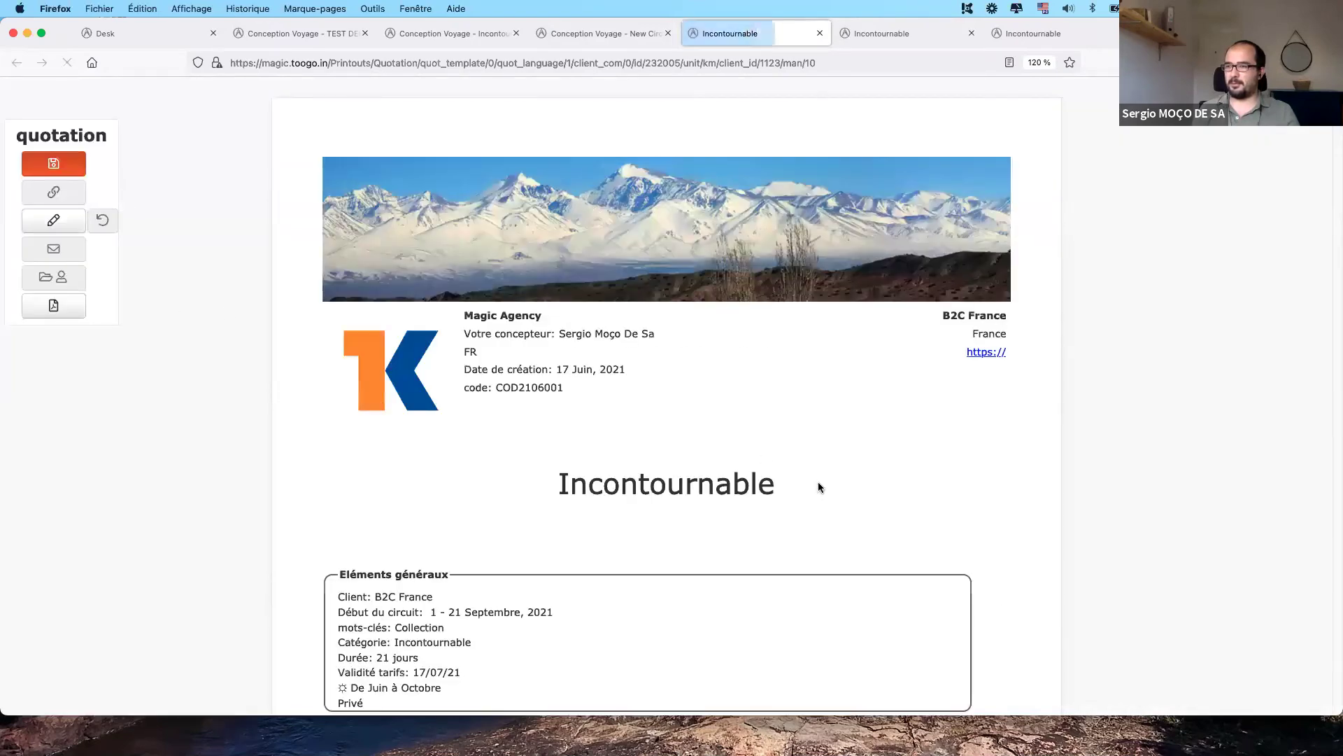
# - Examine the printed quotation's introduction, designer presentation, and descriptions of the country, regions and places visited
pyautogui.scroll(-3, 822, 483)
pyautogui.scroll(-6, 822, 482)
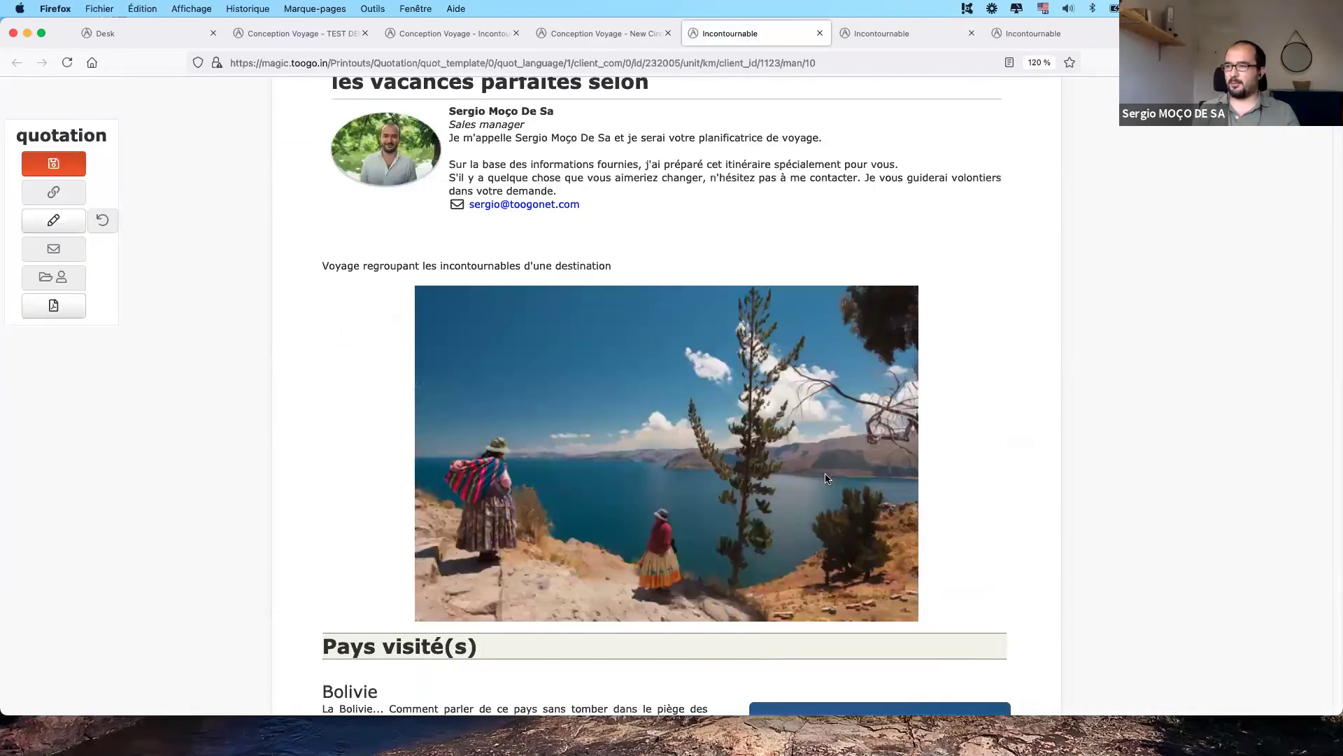
pyautogui.scroll(-6, 828, 477)
pyautogui.scroll(-7, 1169, 524)
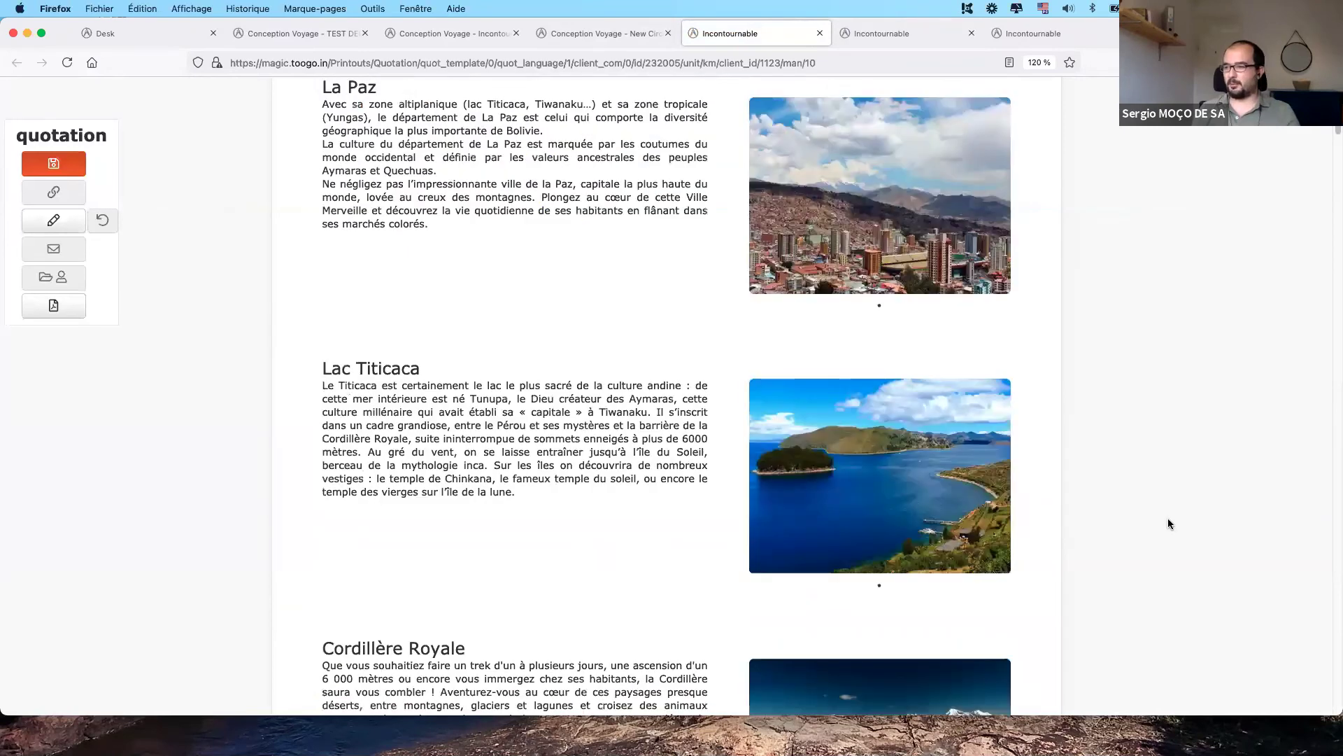
pyautogui.scroll(-3, 1168, 521)
pyautogui.scroll(-15, 1170, 510)
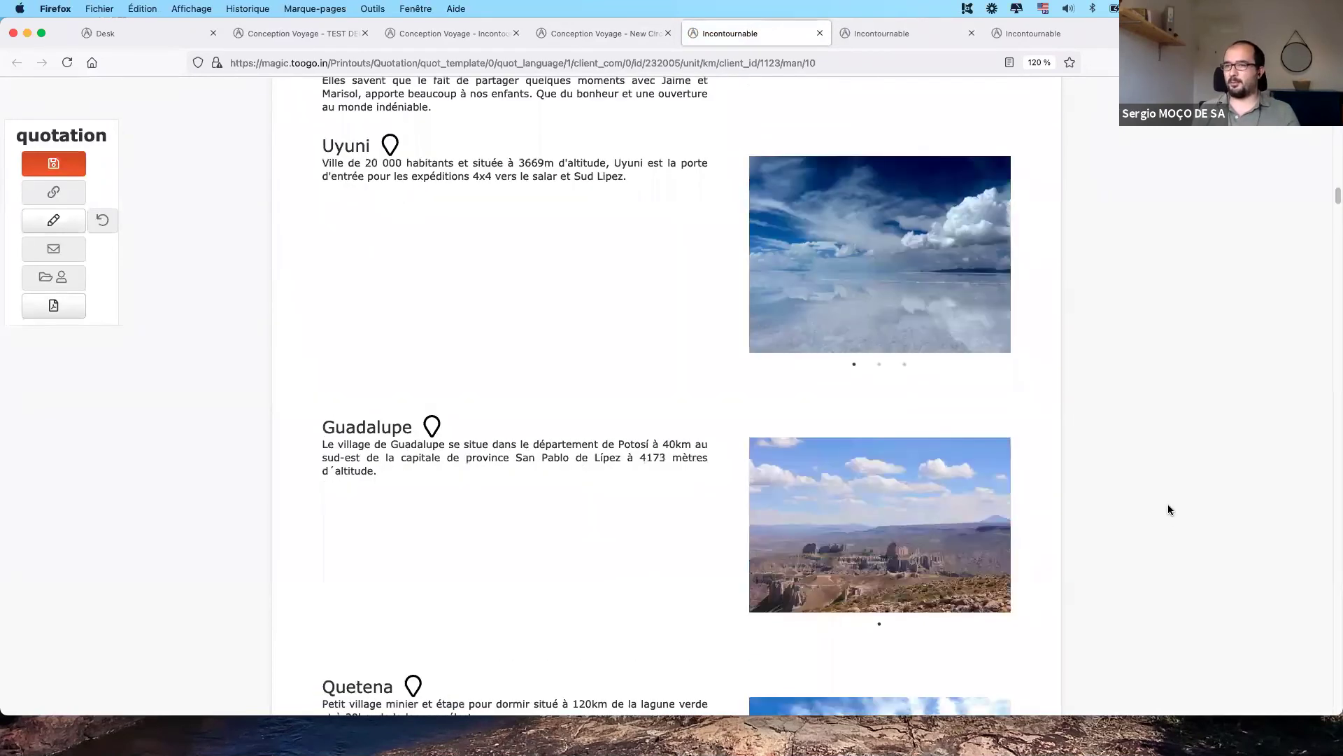
pyautogui.scroll(-10, 1168, 509)
pyautogui.scroll(9, 504, 276)
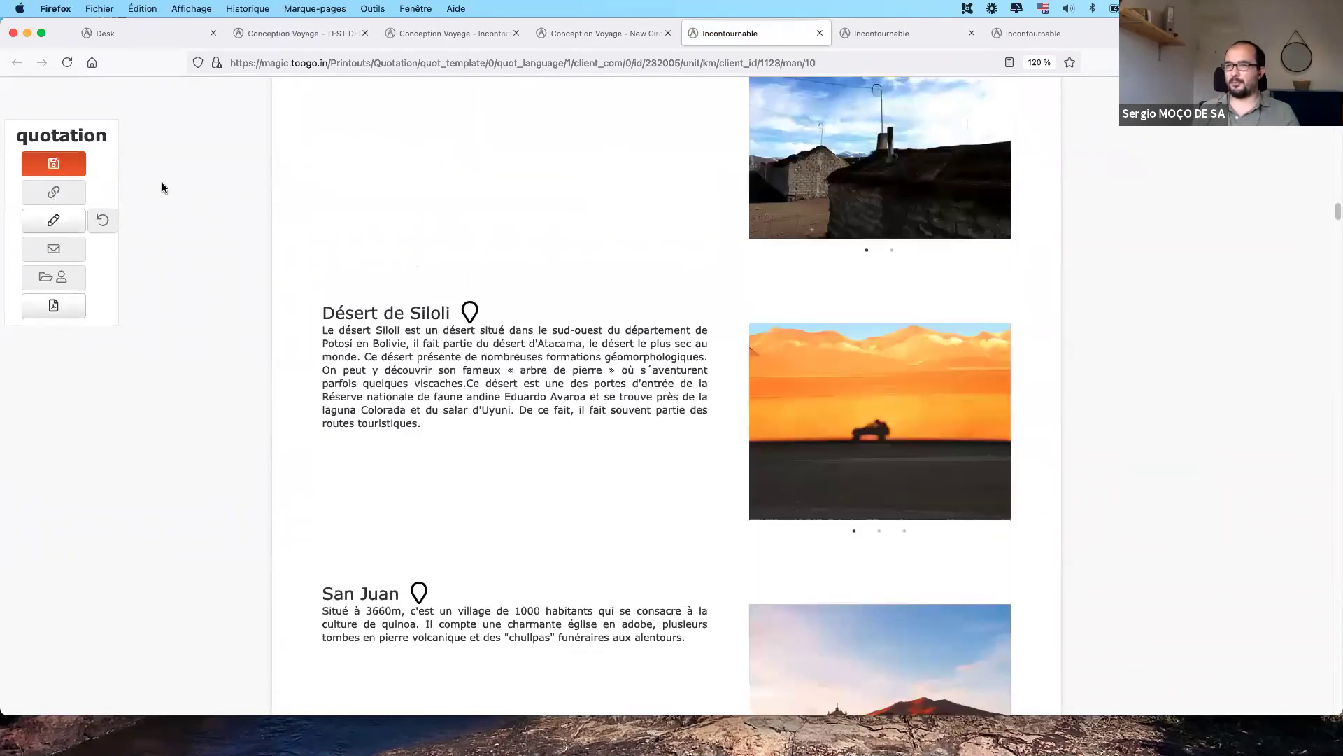
pyautogui.scroll(10, 131, 203)
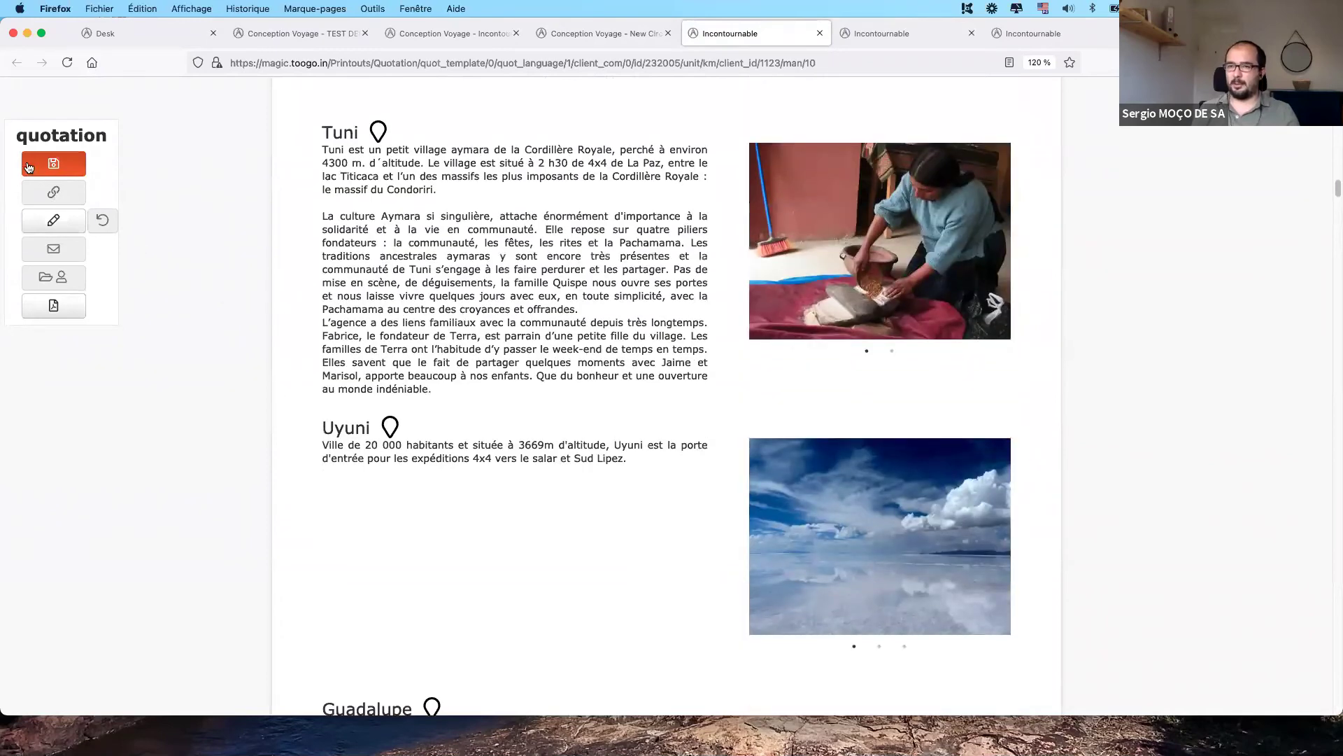
pyautogui.scroll(12, 162, 315)
pyautogui.scroll(3, 146, 256)
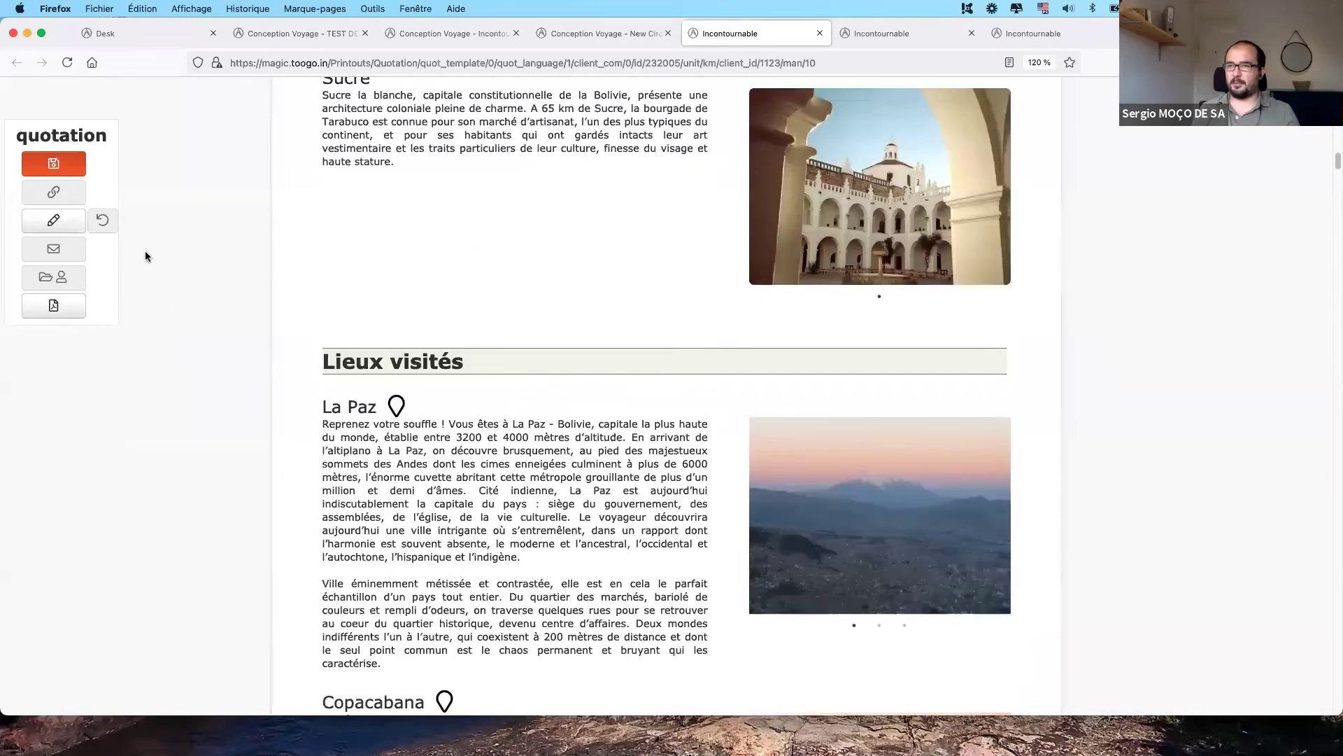
# - Save the quotation to the server under the URL name NewCircuit7_b2CFrance and open its public page
pyautogui.scroll(10, 86, 182)
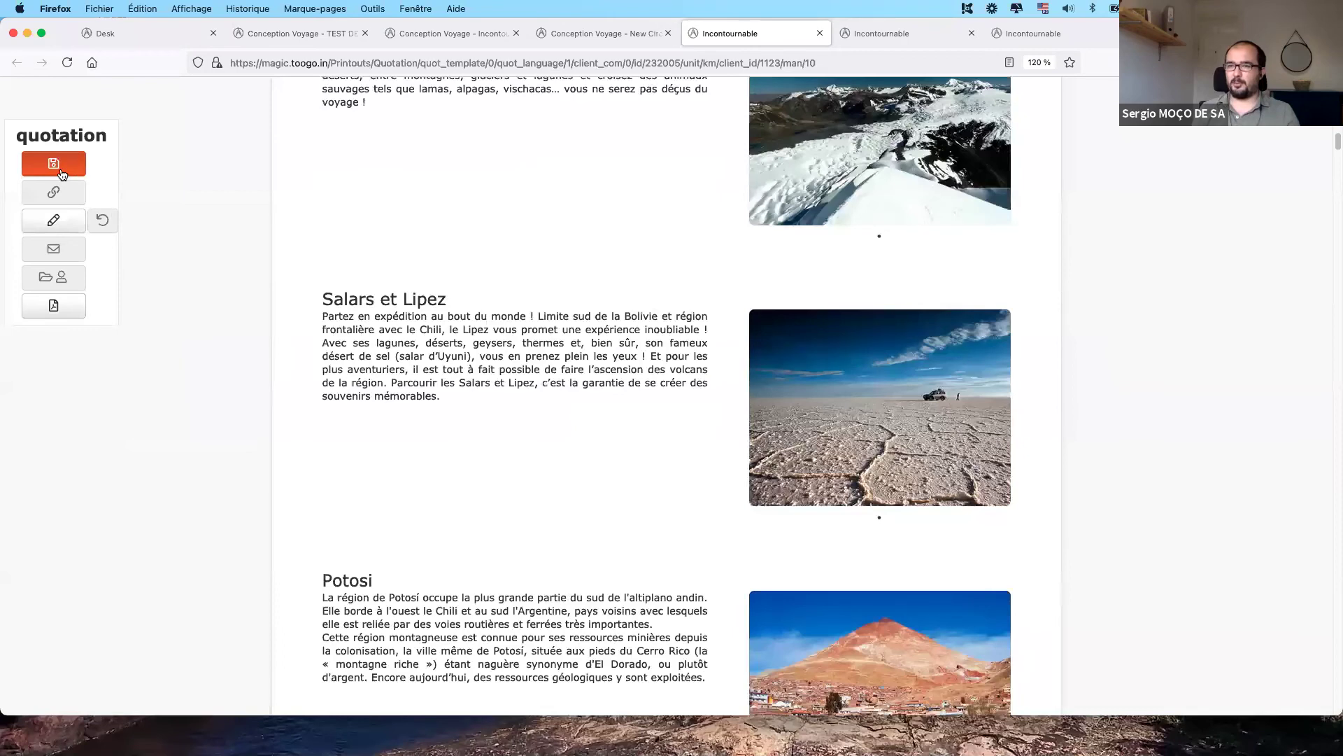
pyautogui.scroll(10, 61, 172)
pyautogui.scroll(10, 63, 169)
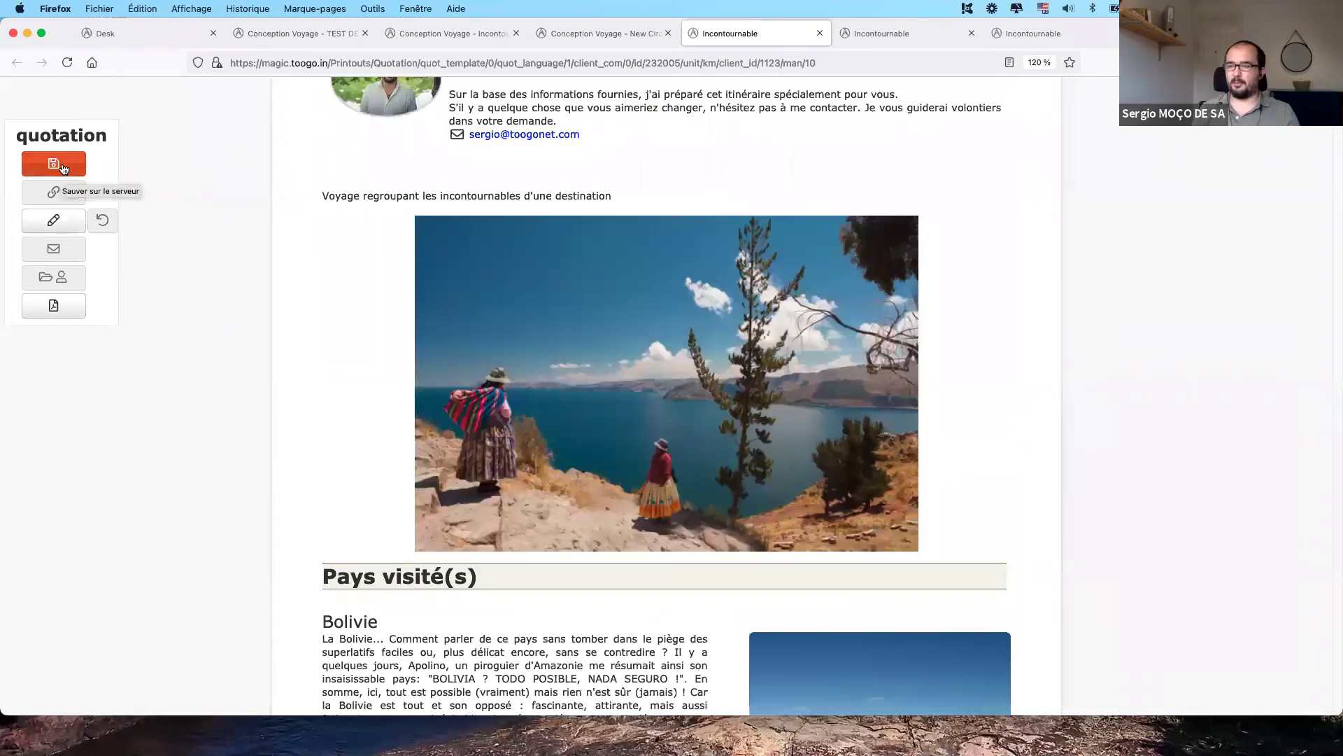
pyautogui.click(63, 168)
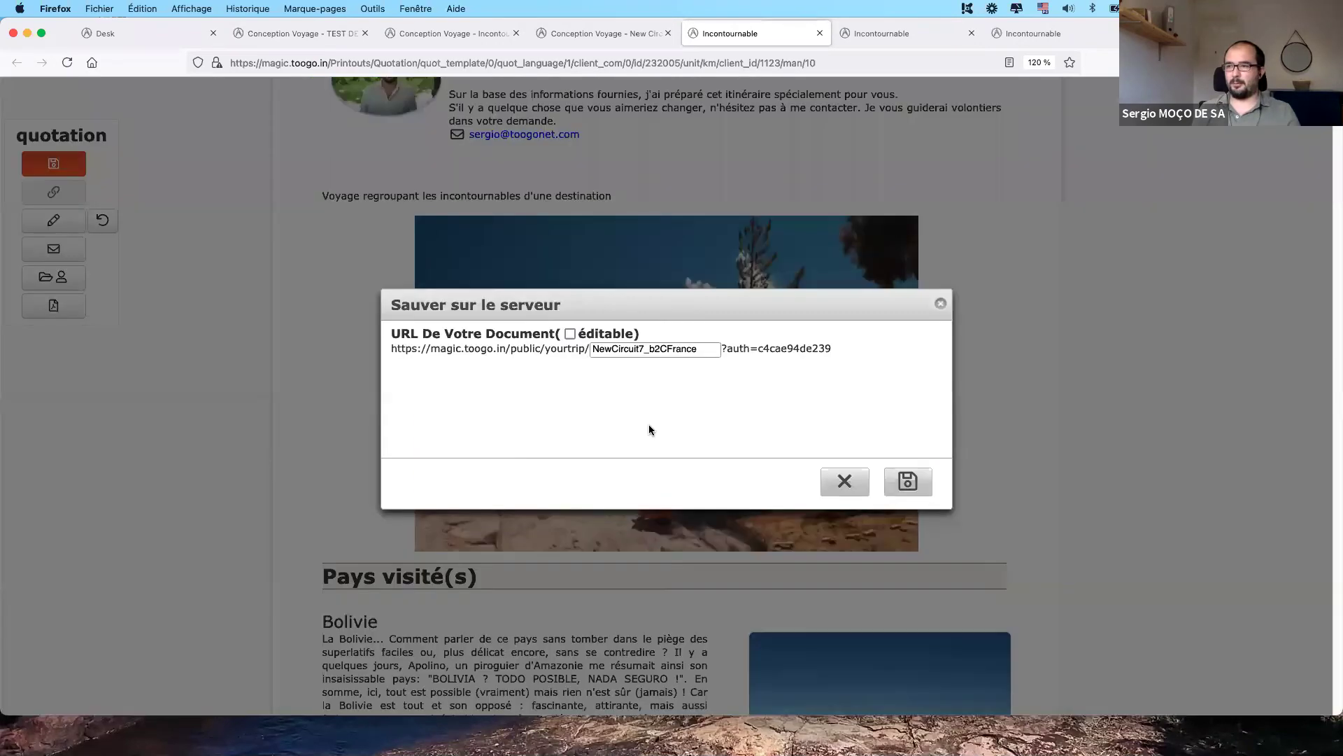
pyautogui.doubleClick(669, 349)
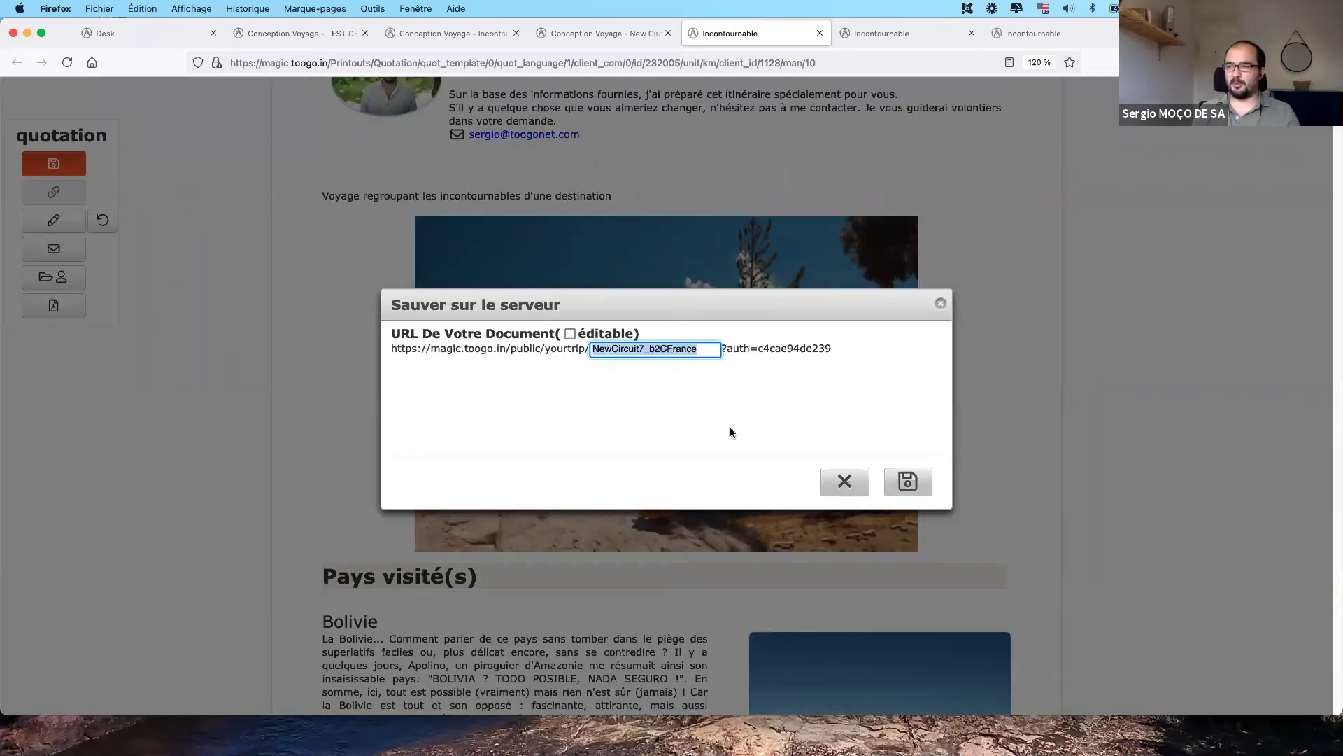
pyautogui.click(701, 370)
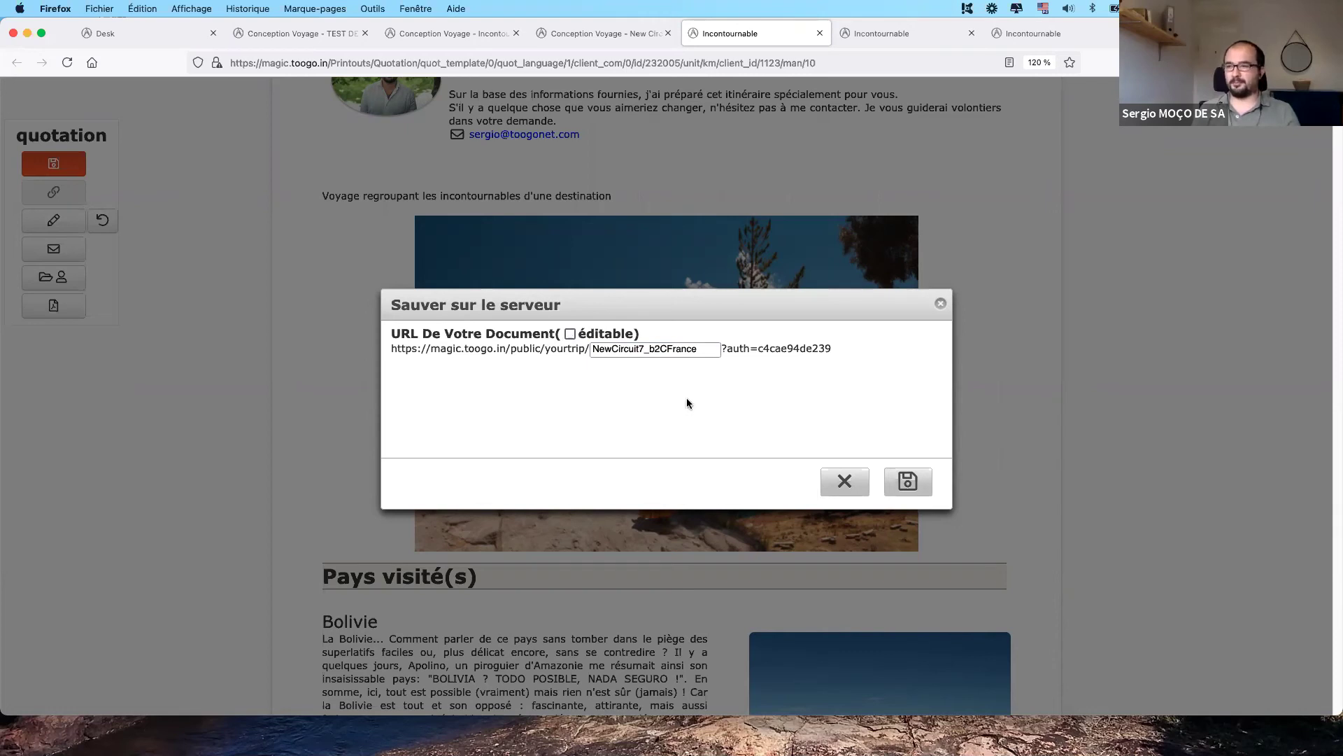
pyautogui.click(908, 489)
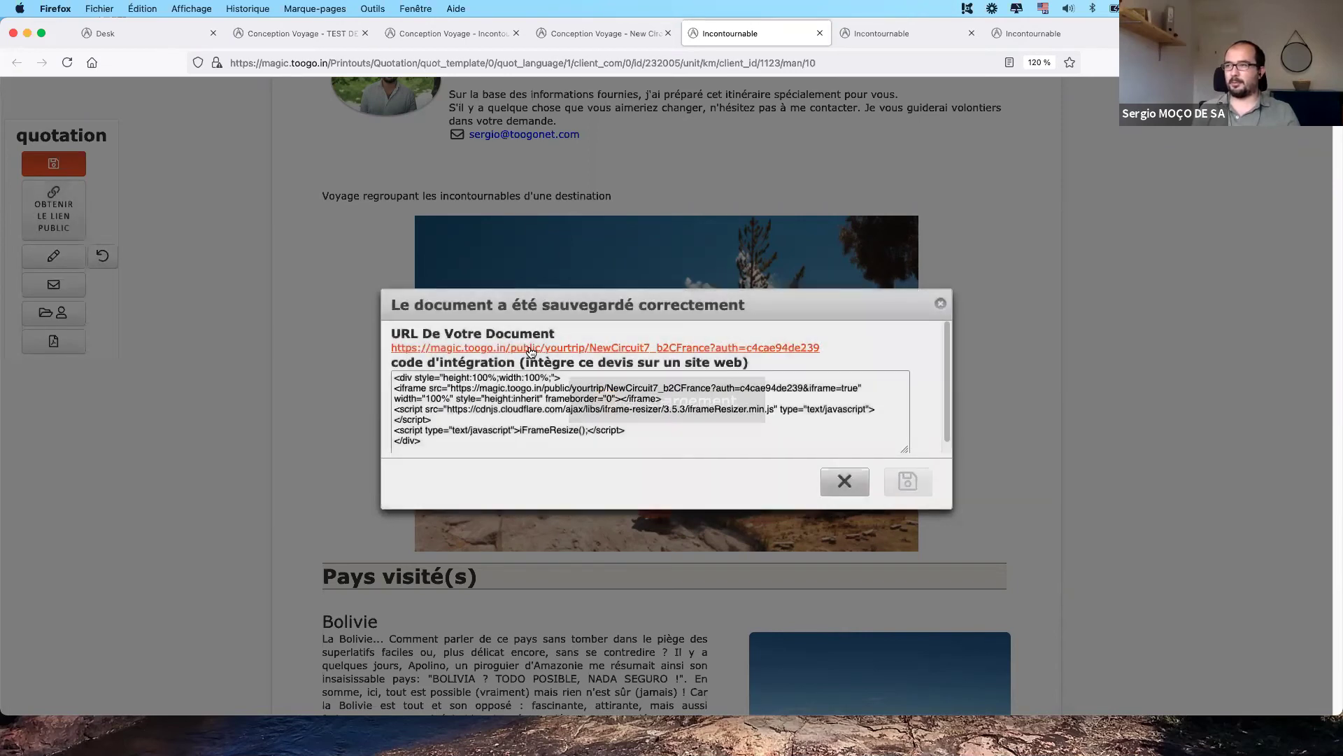
pyautogui.click(531, 348)
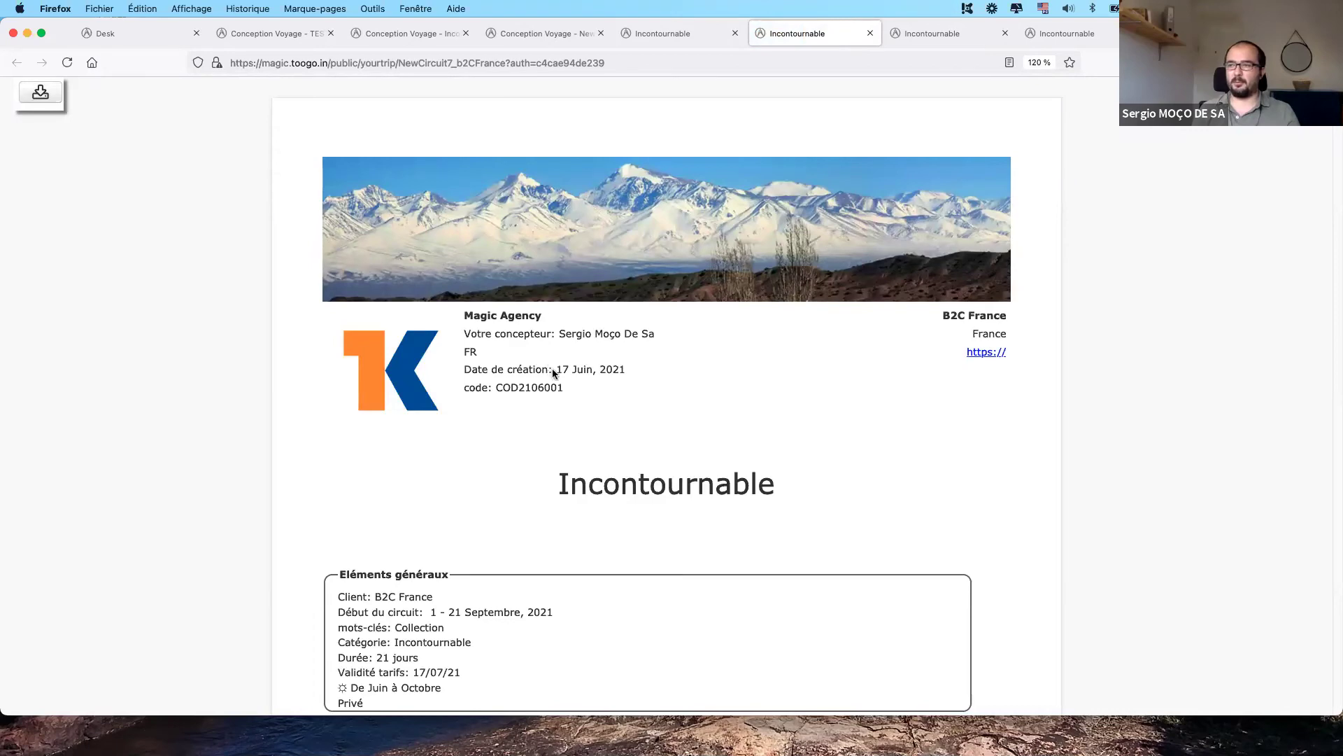
# - Save the printed quotation to the server again as an editable document, overwriting NewCircuit7_b2CFrance
pyautogui.click(674, 38)
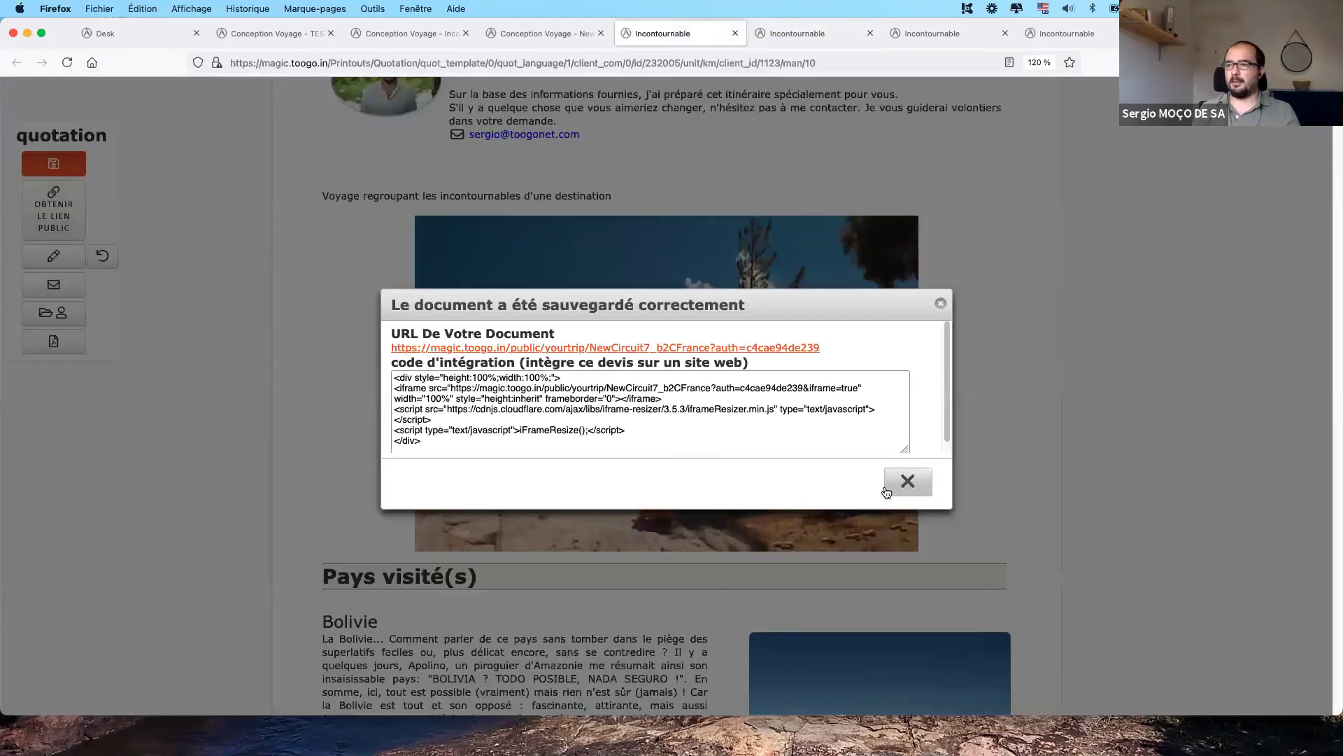
pyautogui.click(343, 360)
pyautogui.click(53, 165)
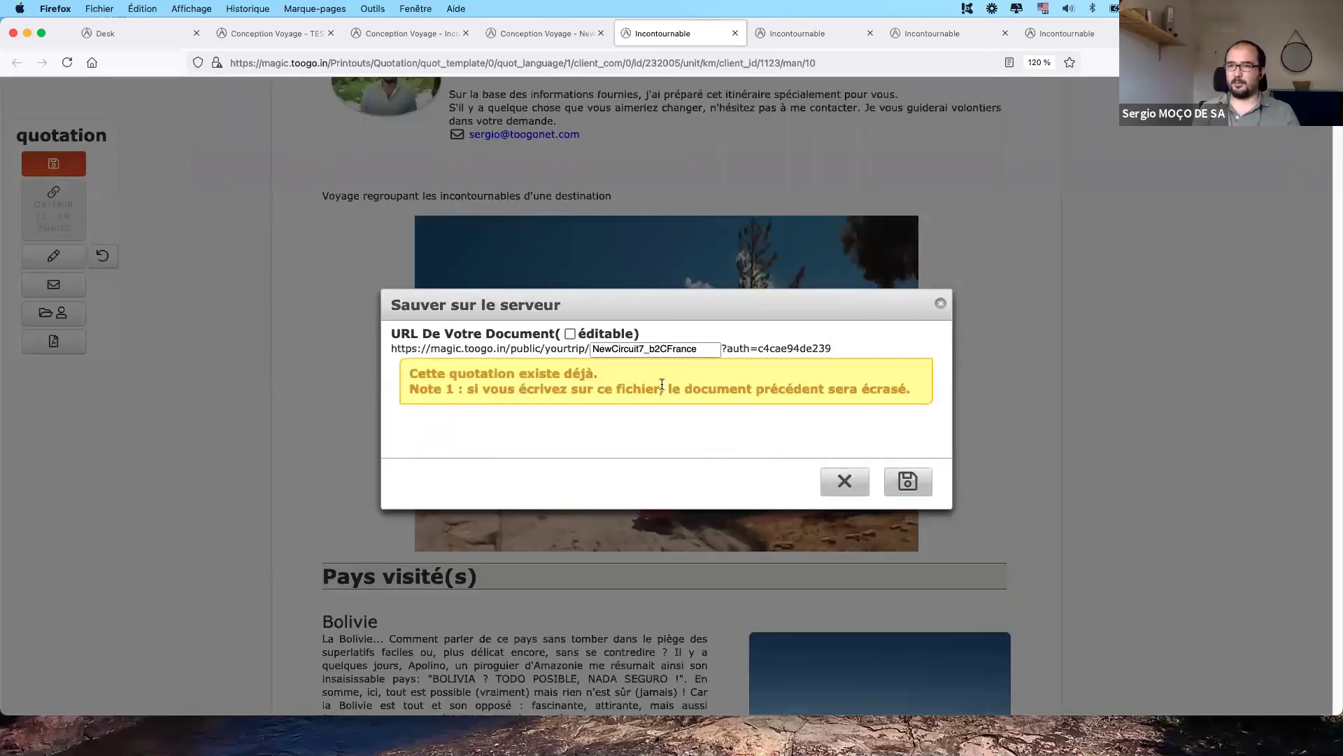
pyautogui.moveTo(577, 384); pyautogui.dragTo(458, 373)
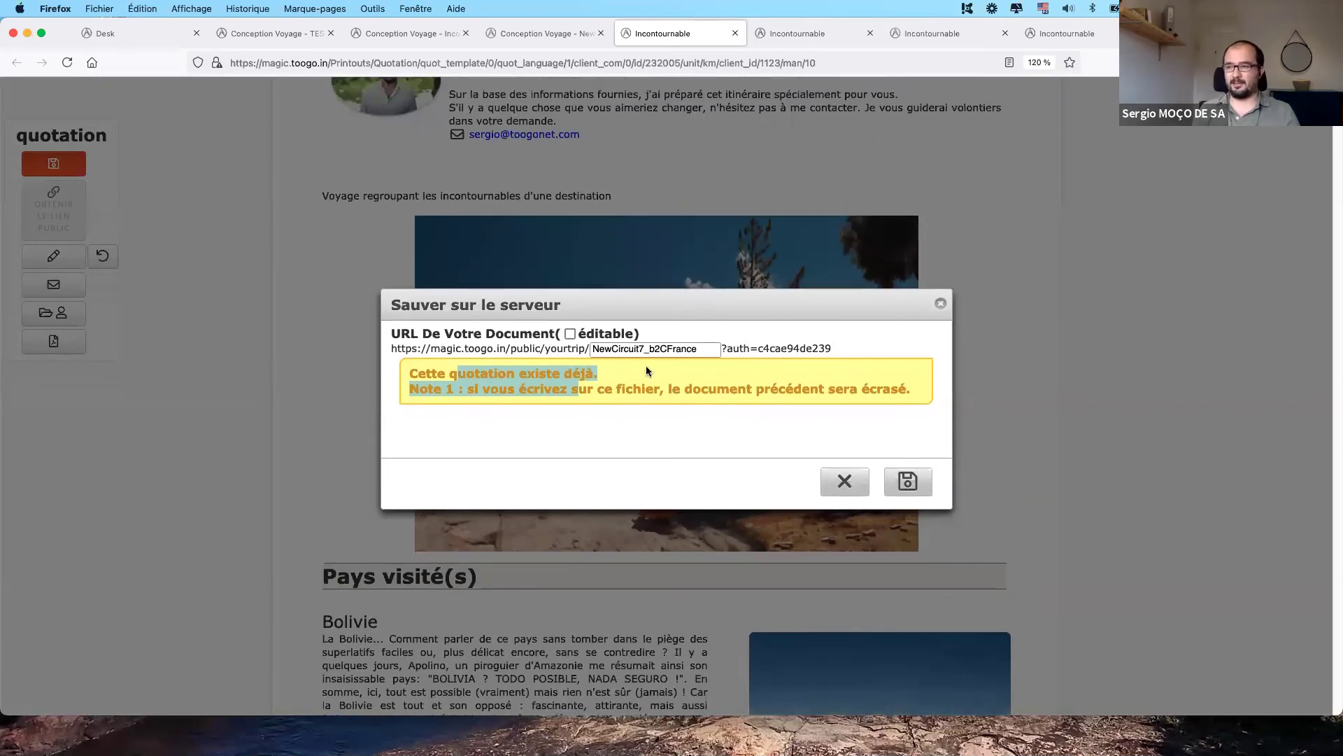
pyautogui.click(569, 334)
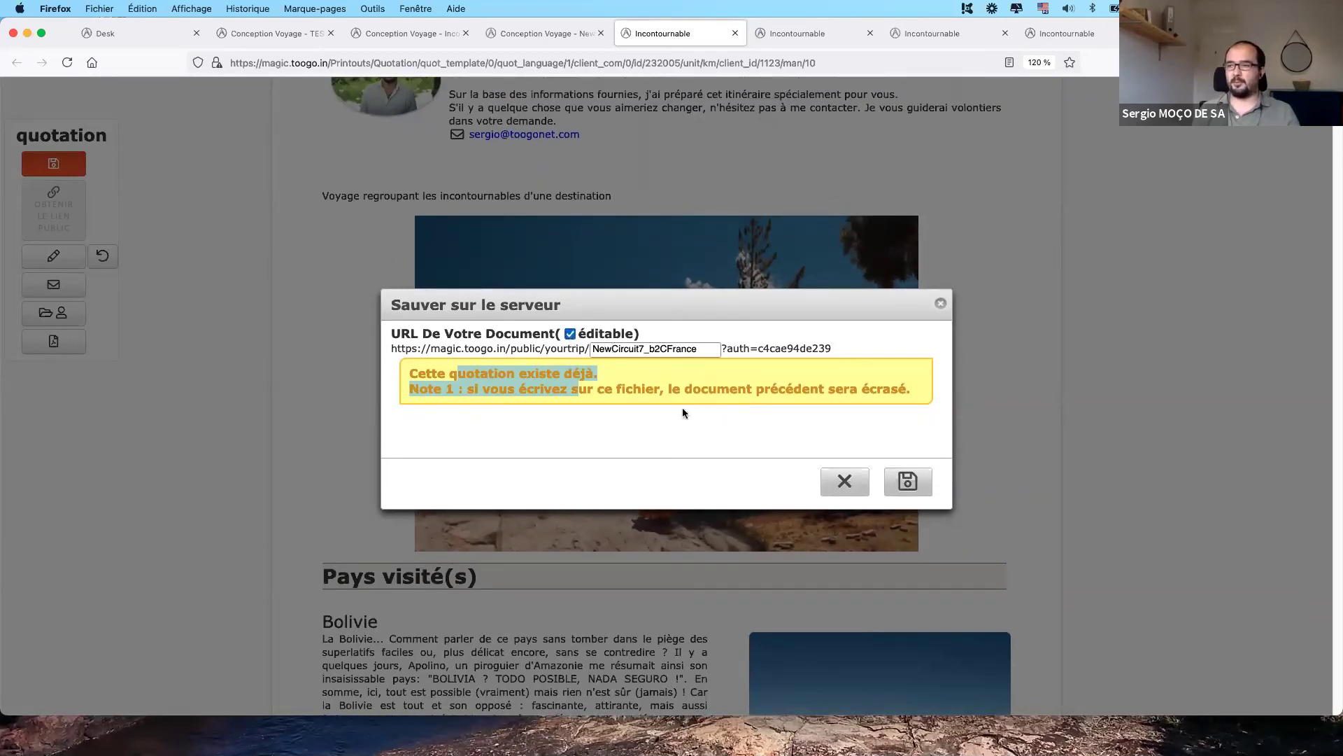
pyautogui.click(906, 483)
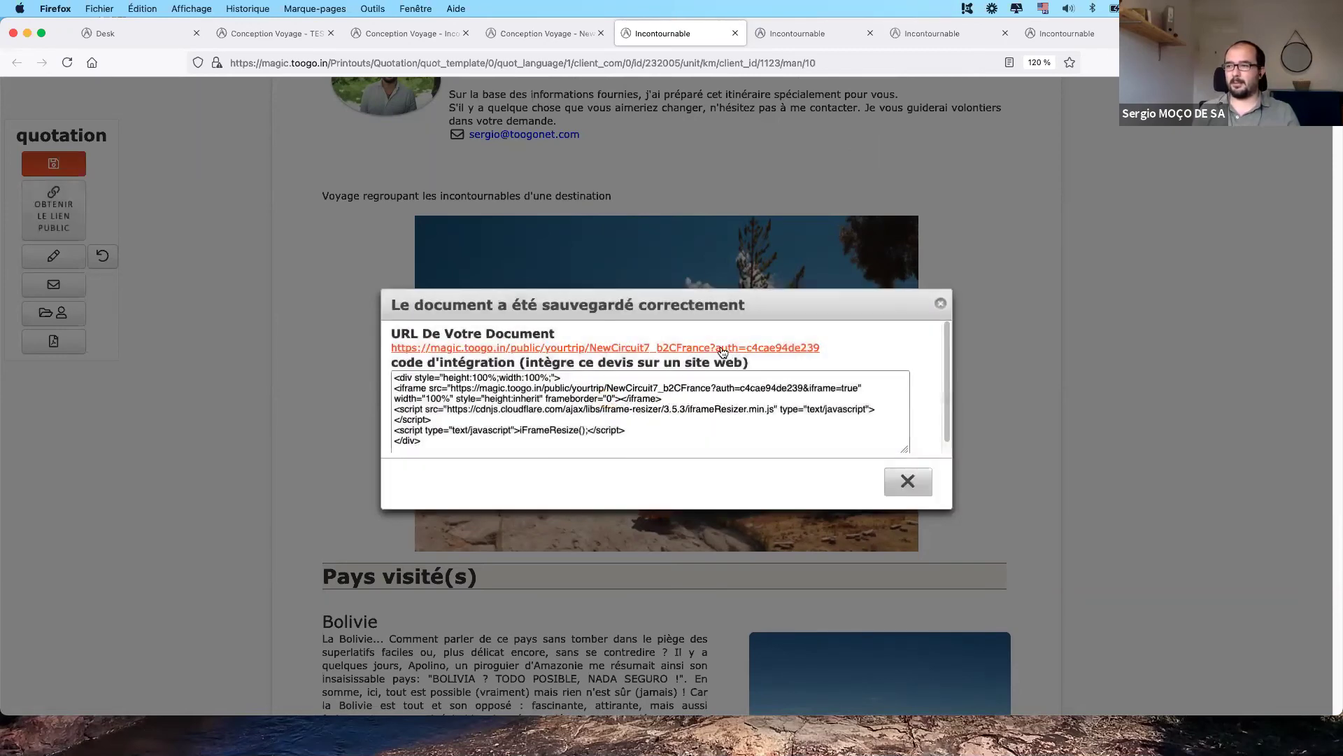
# - Open the editable public quotation and review it from its introduction to the flights, double-room prices and notes
pyautogui.click(721, 347)
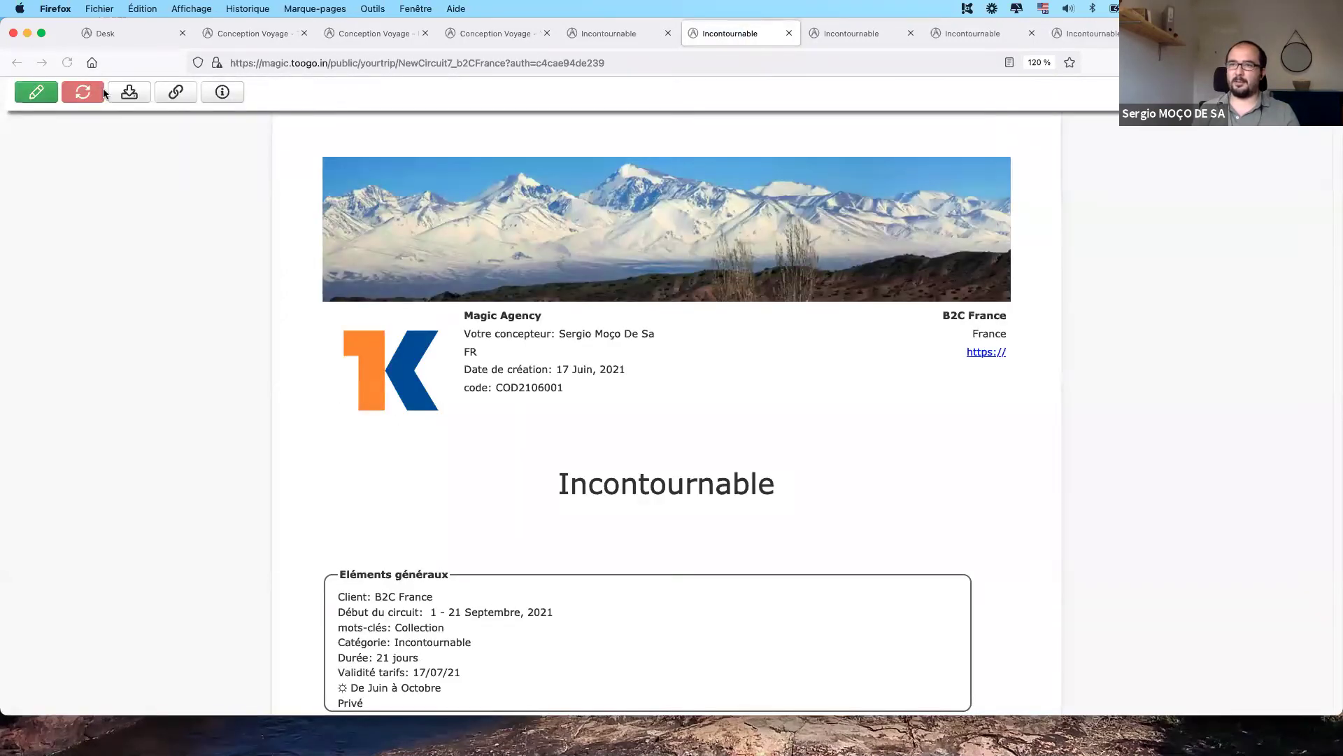
pyautogui.scroll(-10, 432, 482)
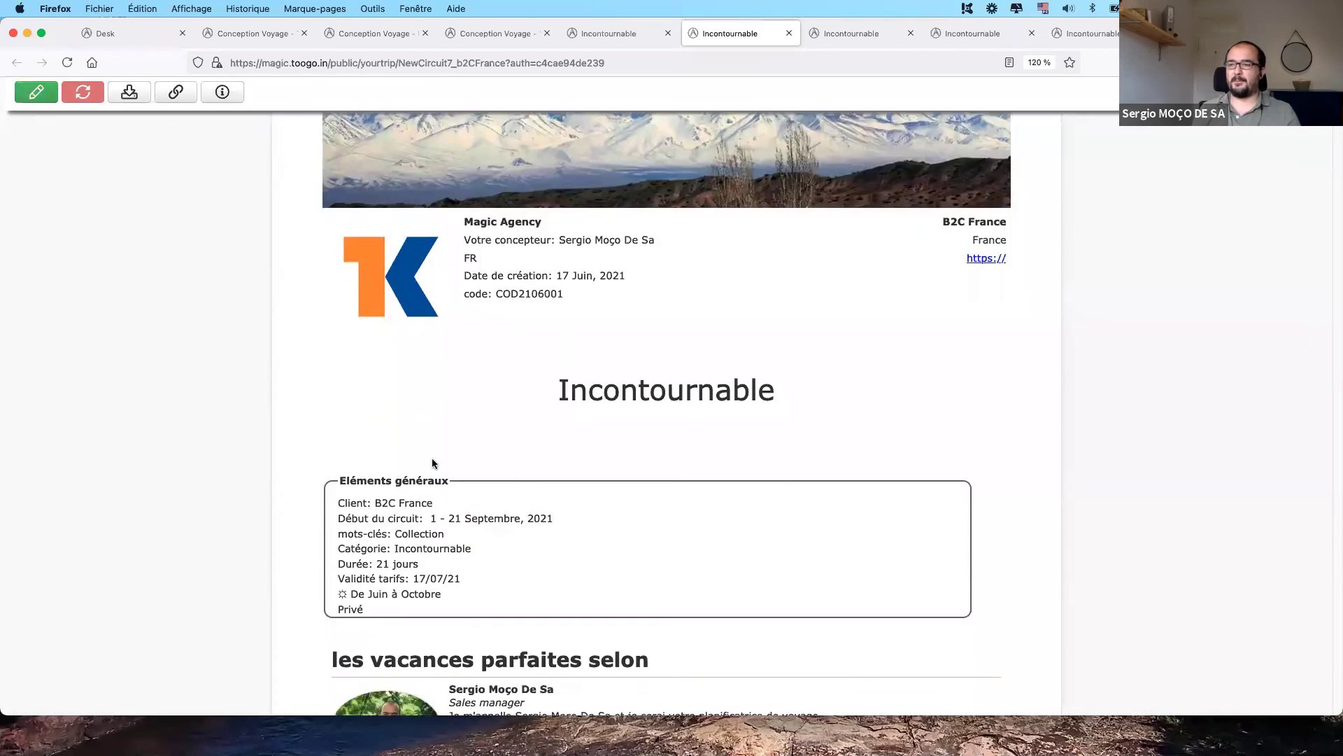
pyautogui.scroll(10, 58, 193)
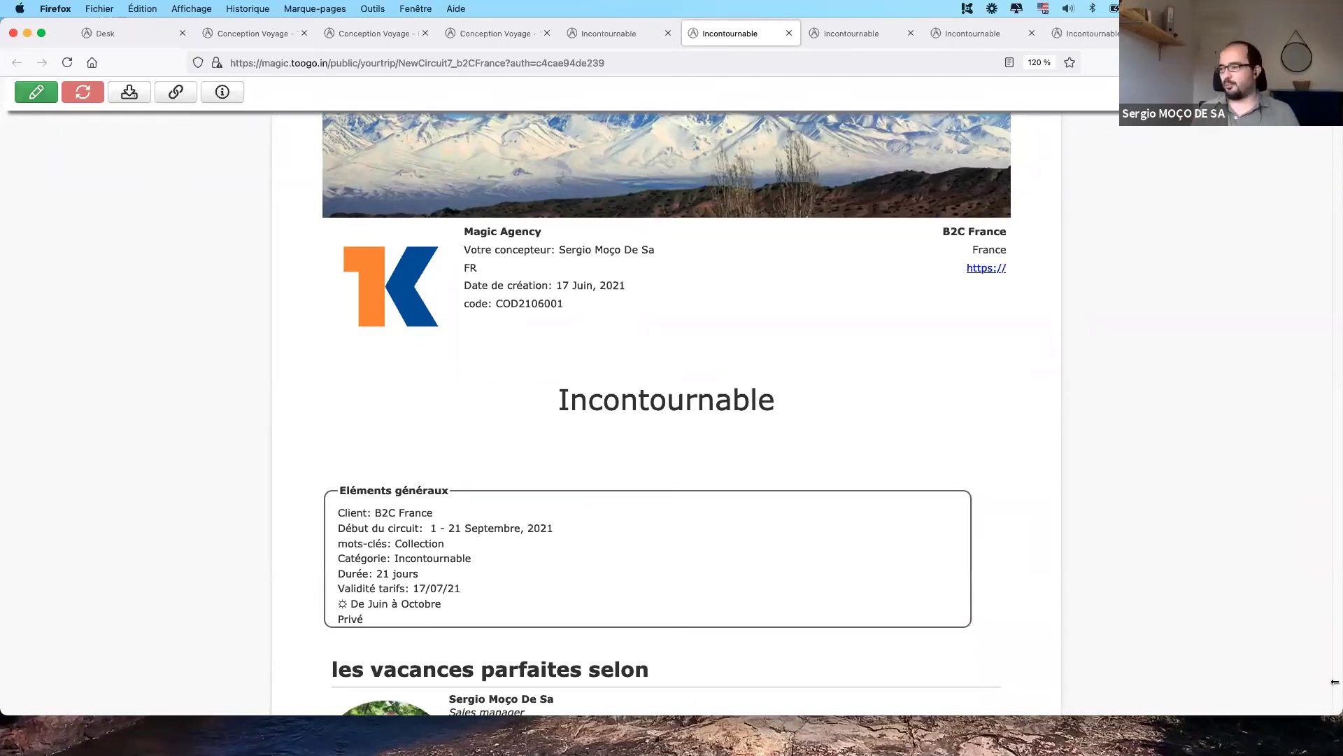
pyautogui.scroll(-15, 1335, 692)
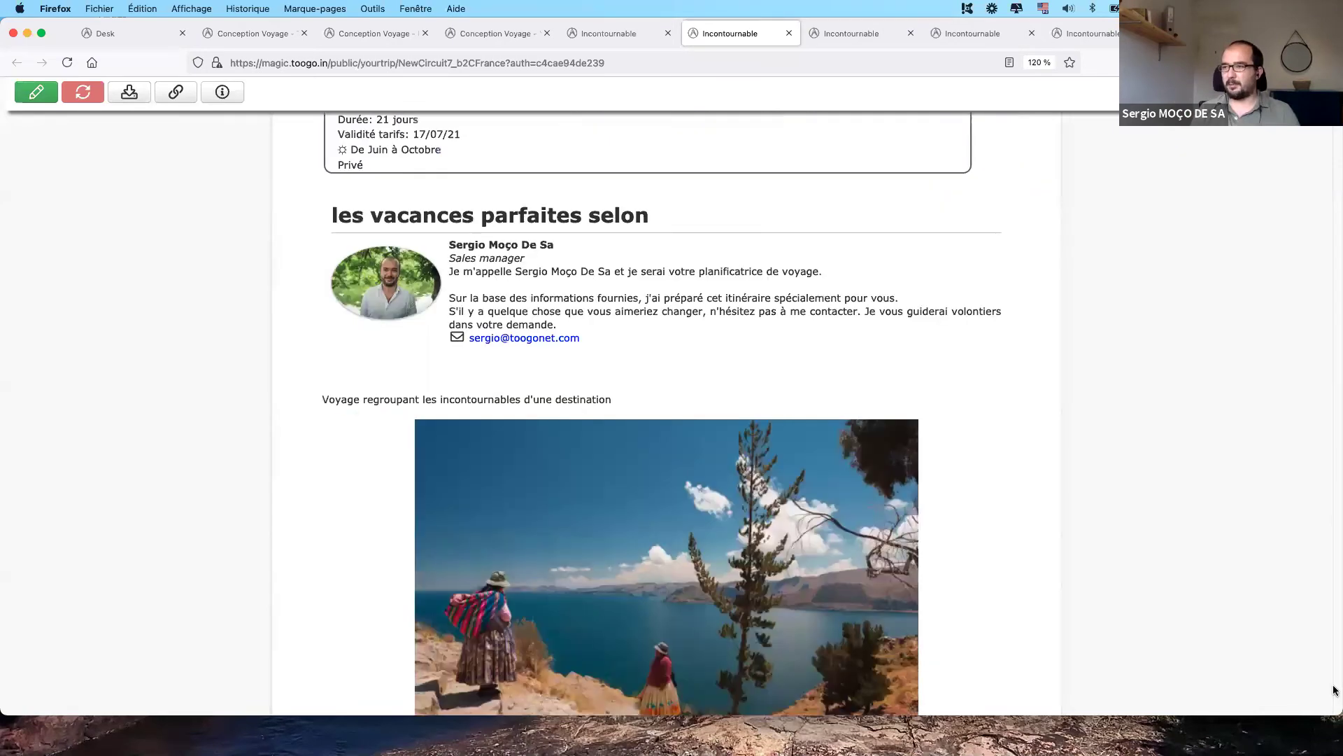
pyautogui.scroll(-20, 676, 362)
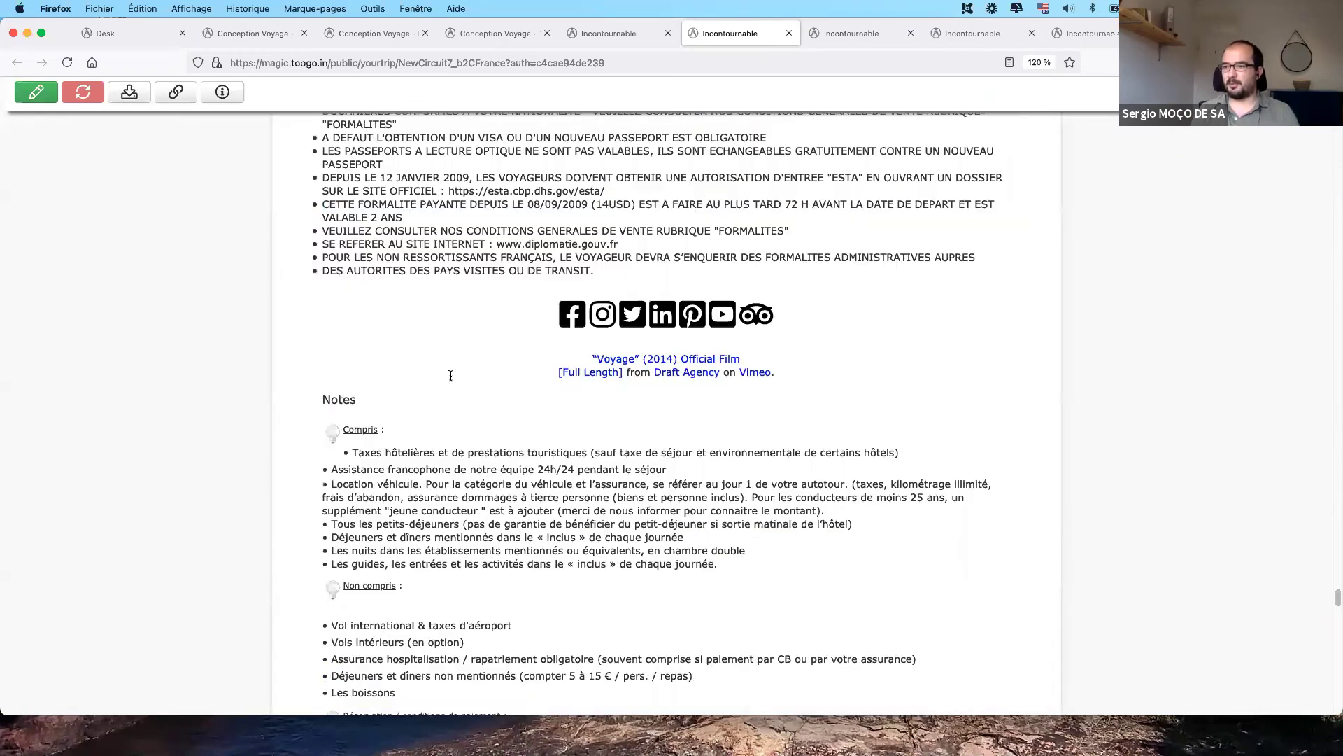
pyautogui.scroll(3, 420, 399)
pyautogui.scroll(5, 38, 100)
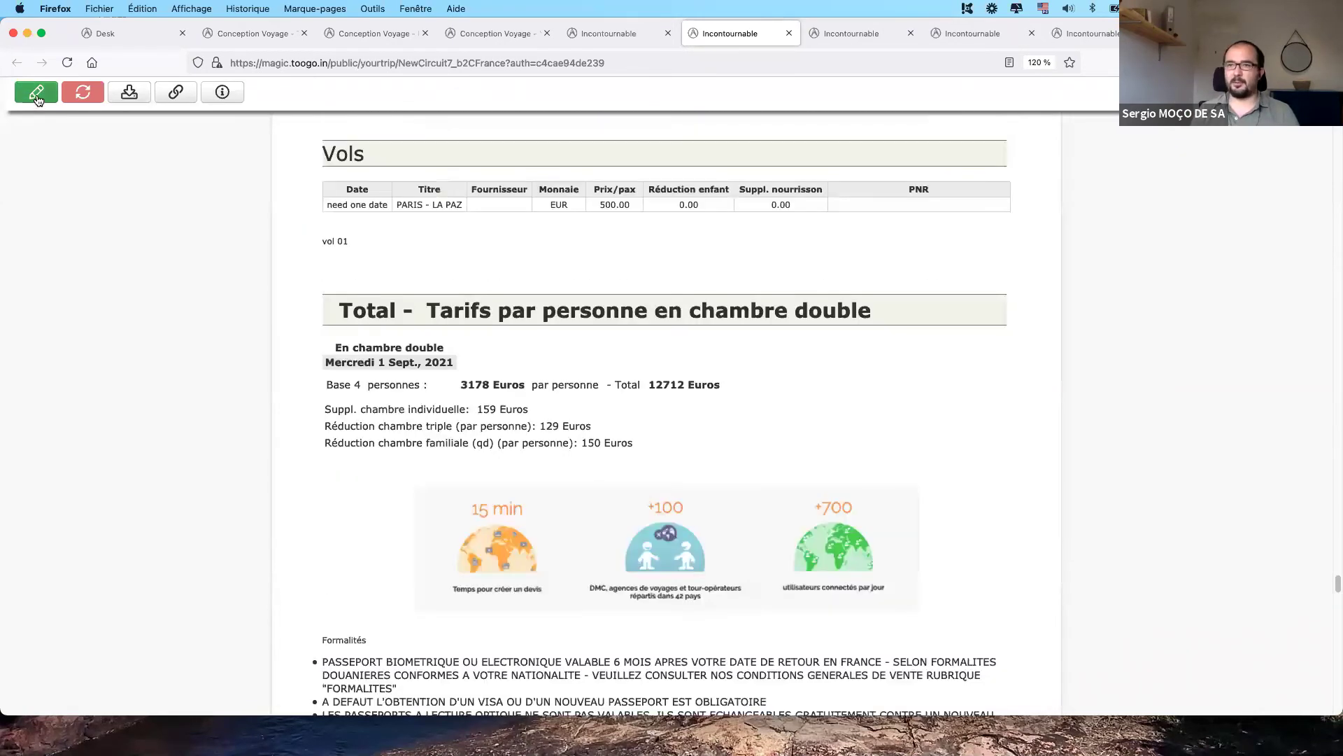
# - Enable editing of the public quotation and set the price per person for the 4-person base to 3500 Euros
pyautogui.click(36, 93)
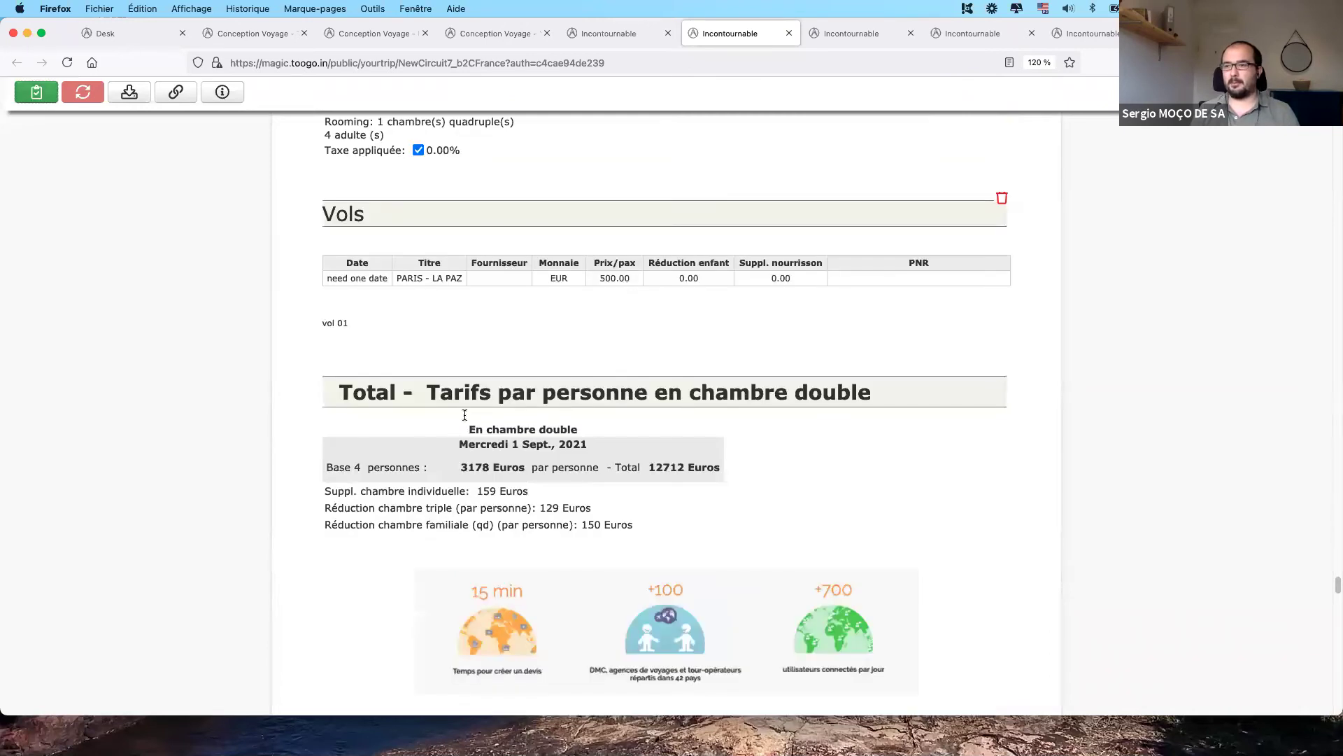
pyautogui.scroll(-2, 464, 415)
pyautogui.click(485, 395)
pyautogui.write('500')
pyautogui.press('Delete')
pyautogui.press('Delete')
pyautogui.press('Delete')
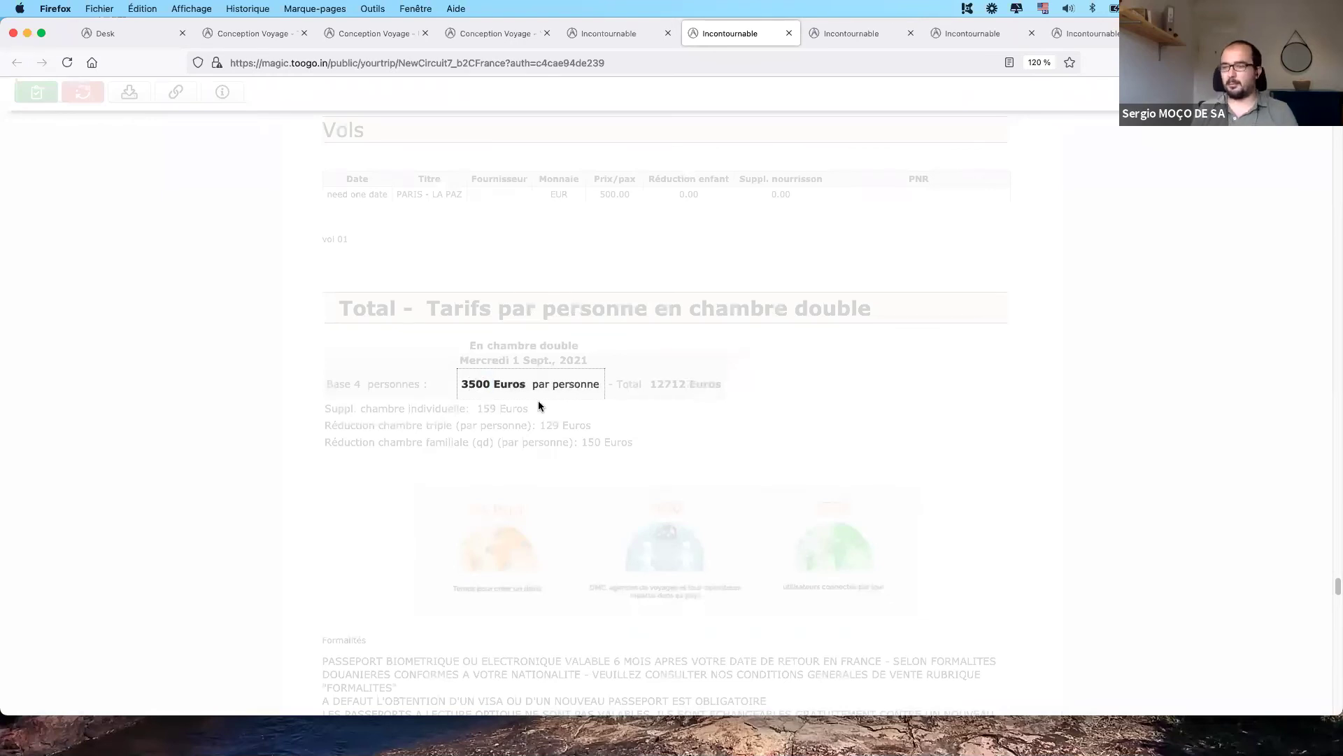
# - Set the total price for the 4-person base to 15 000 Euros and save the edits to the public quotation
pyautogui.click(670, 397)
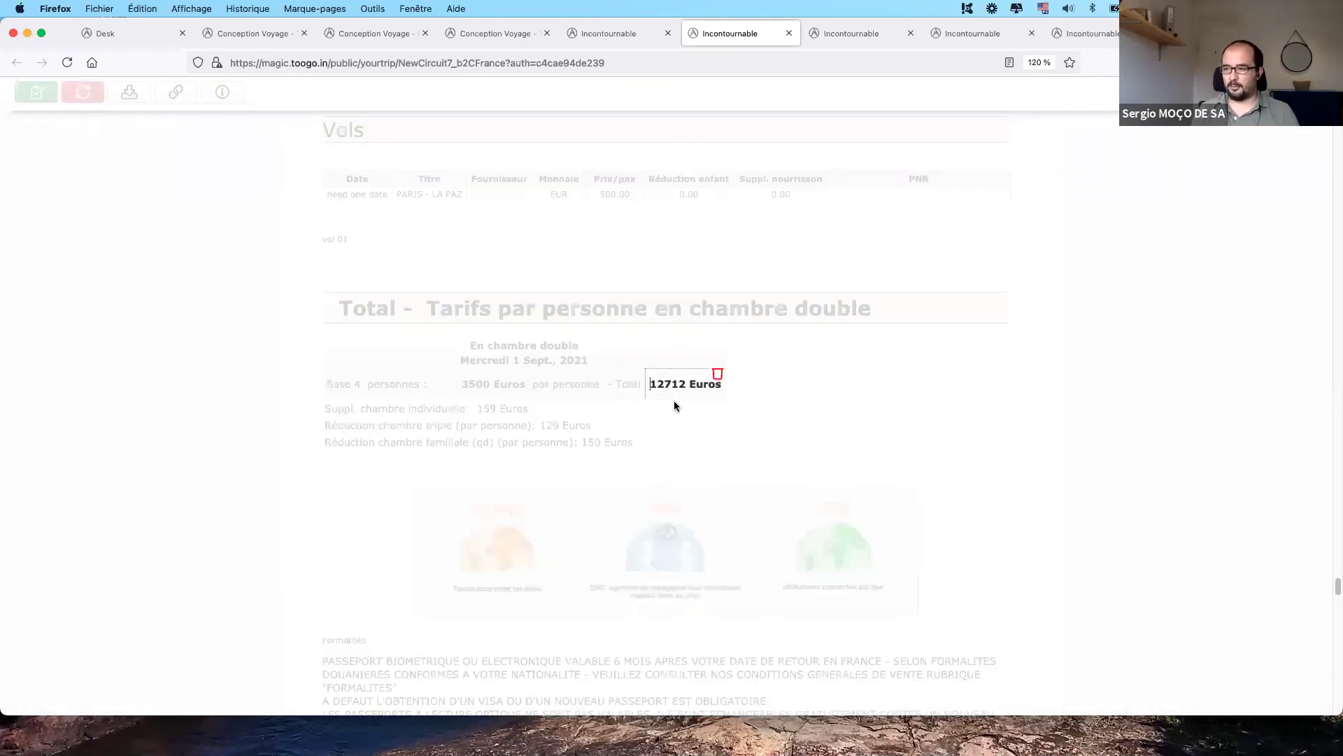
pyautogui.write('15 000')
pyautogui.hotkey('shift', 'Right')
pyautogui.hotkey('shift', 'Right')
pyautogui.hotkey('shift', 'Right')
pyautogui.press('Delete')
pyautogui.press('Return')
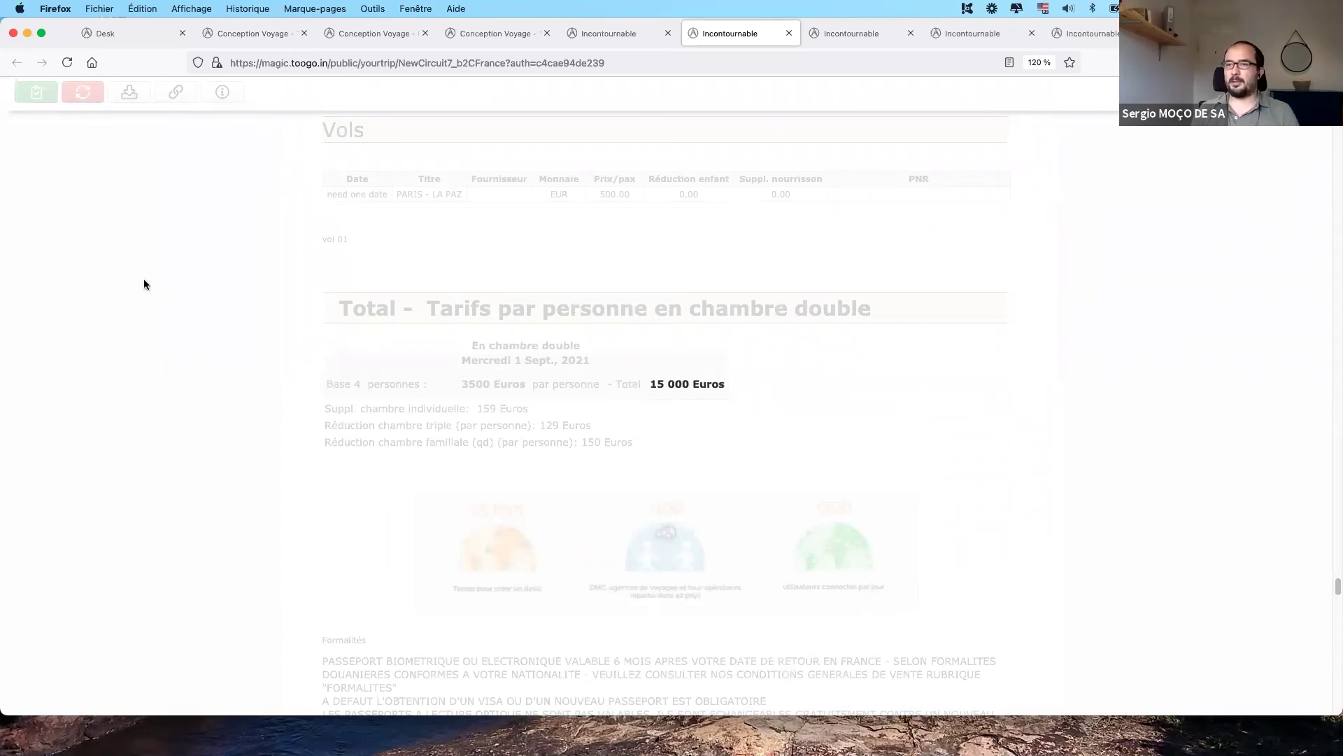
pyautogui.click(30, 98)
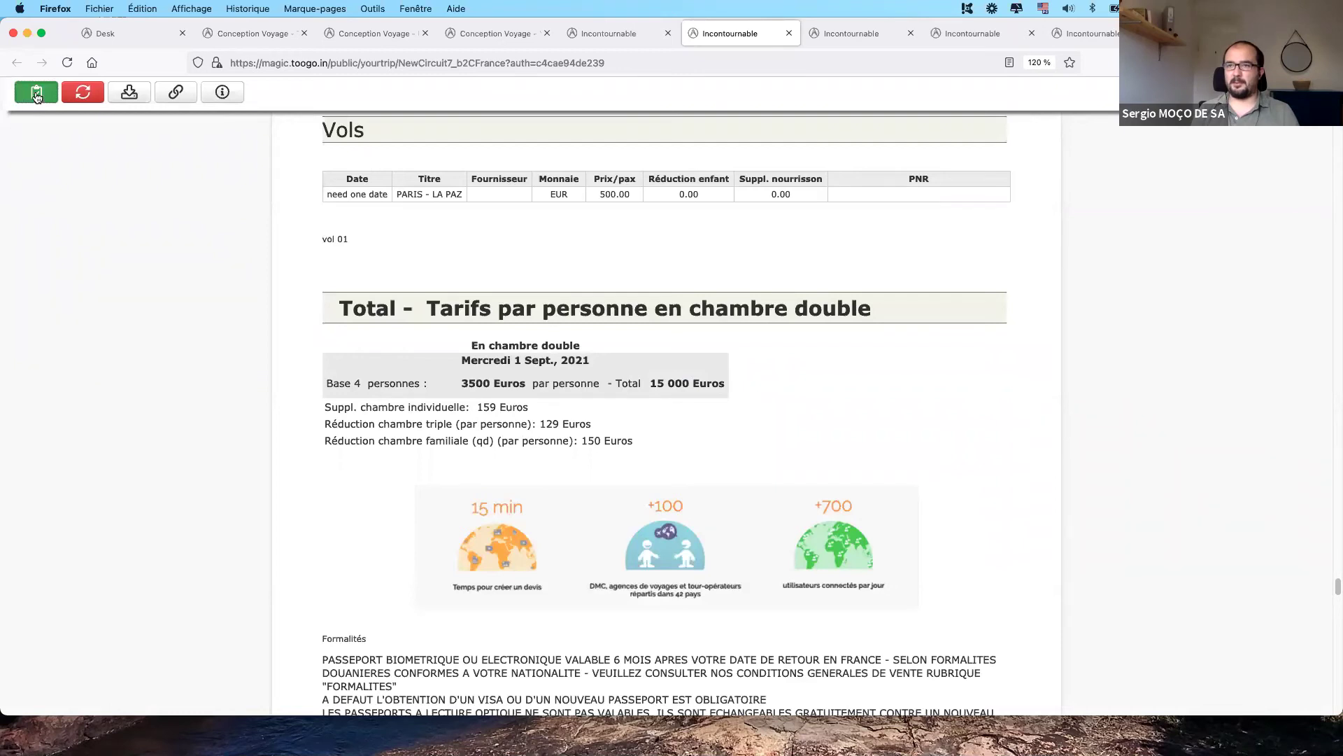
pyautogui.click(37, 96)
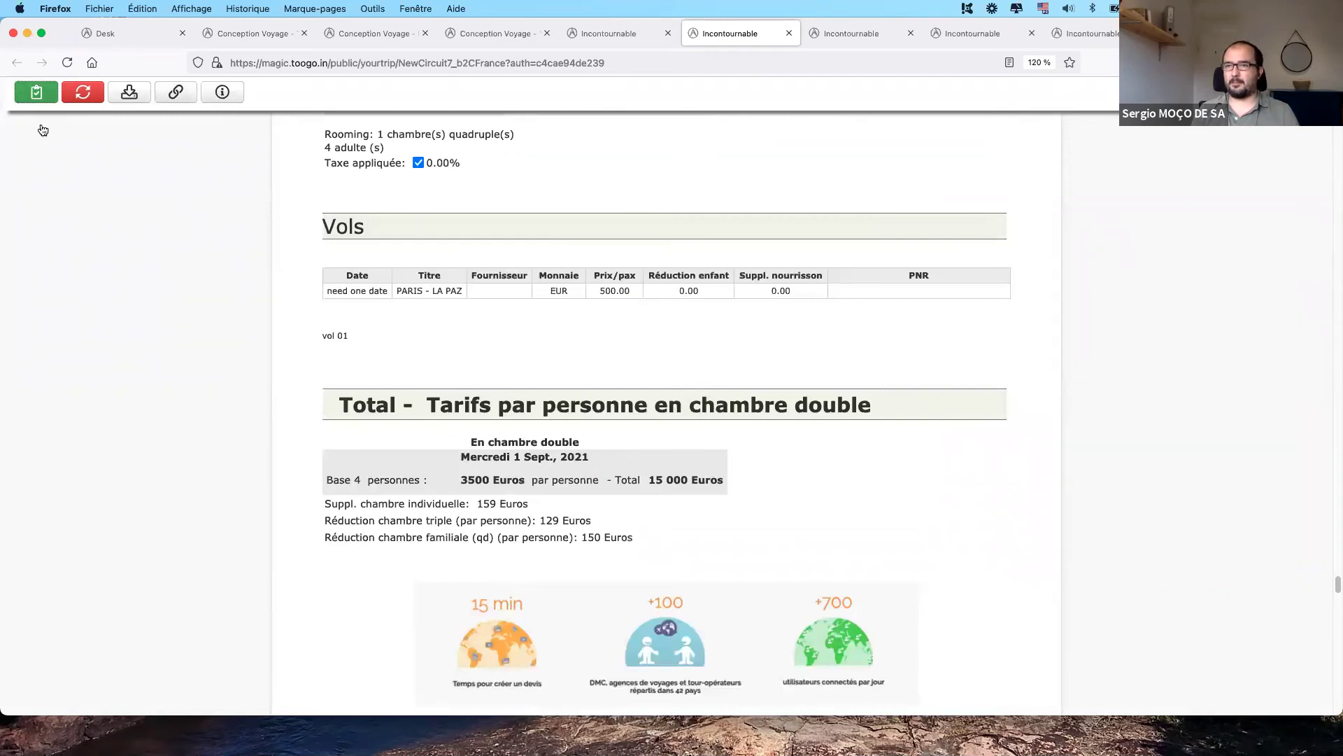
# - Publish the edited quotation online as a non-modifiable link named NewCircuit7_b2CFrance
pyautogui.click(176, 97)
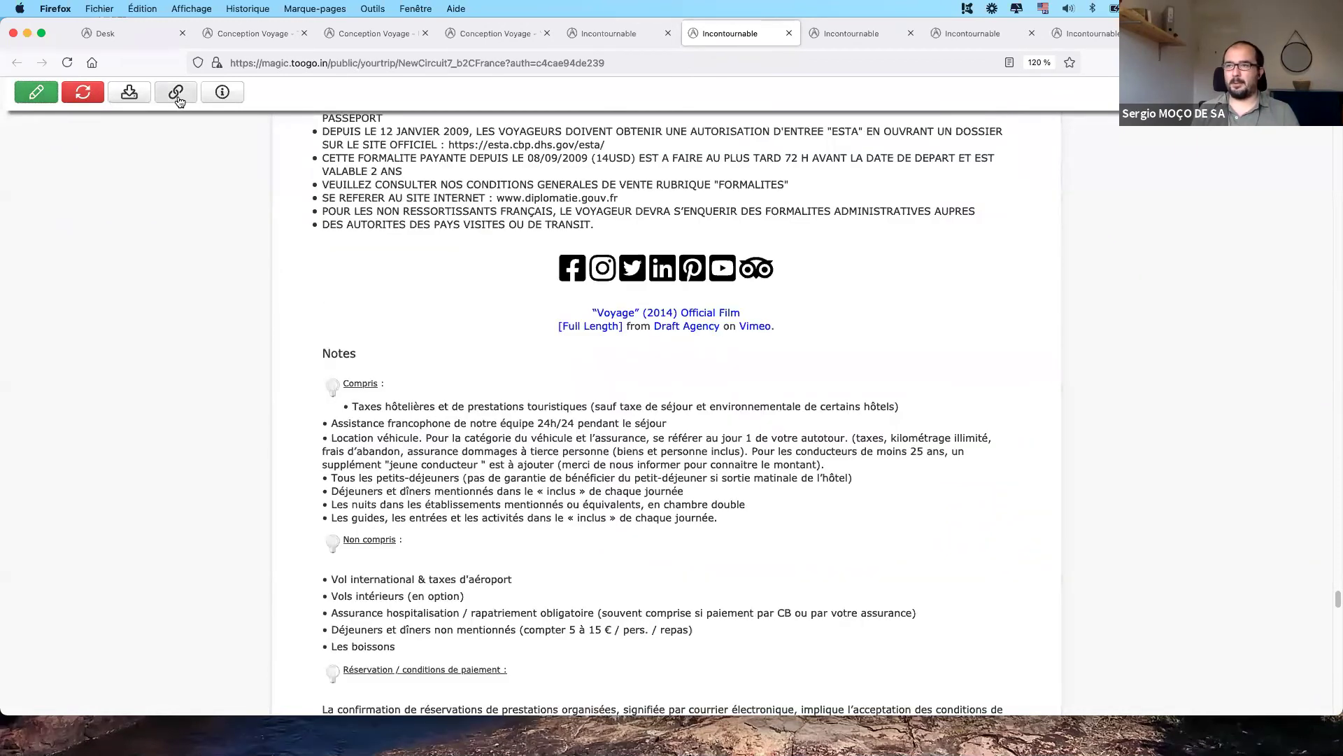
pyautogui.click(178, 97)
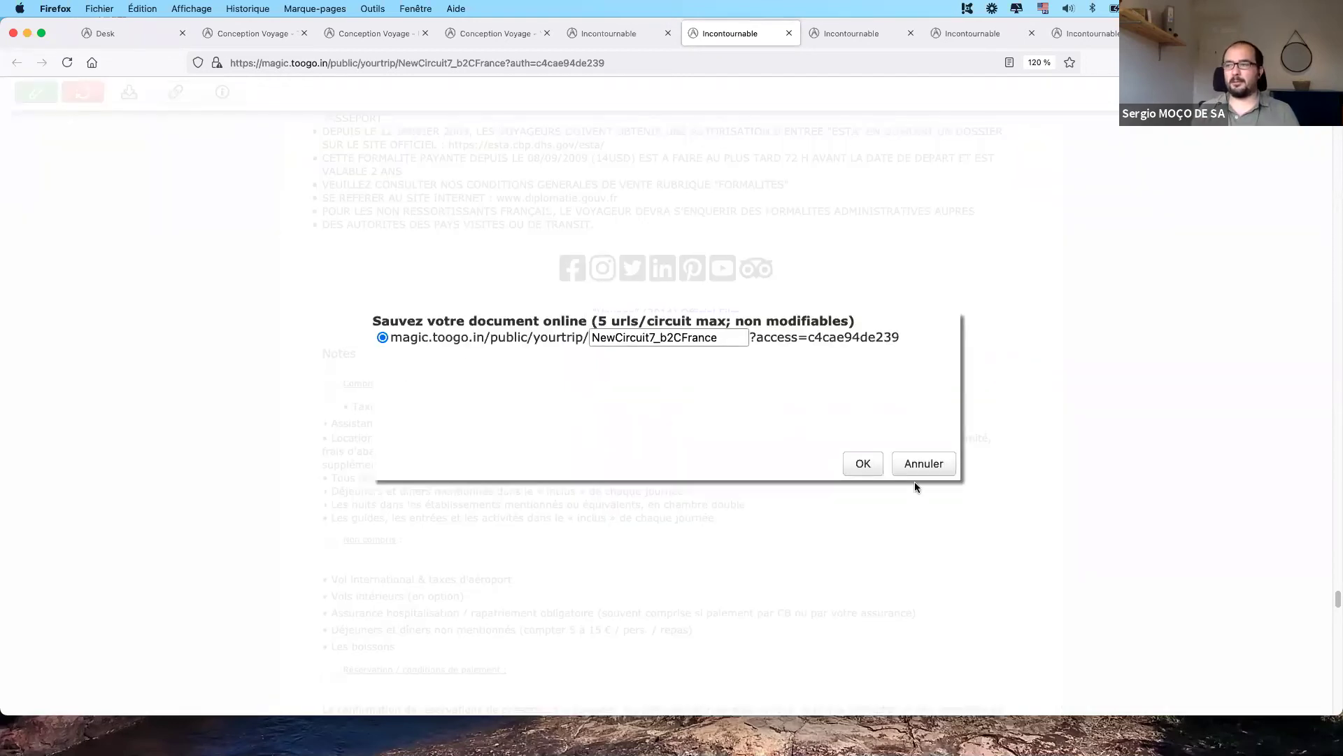
pyautogui.click(864, 466)
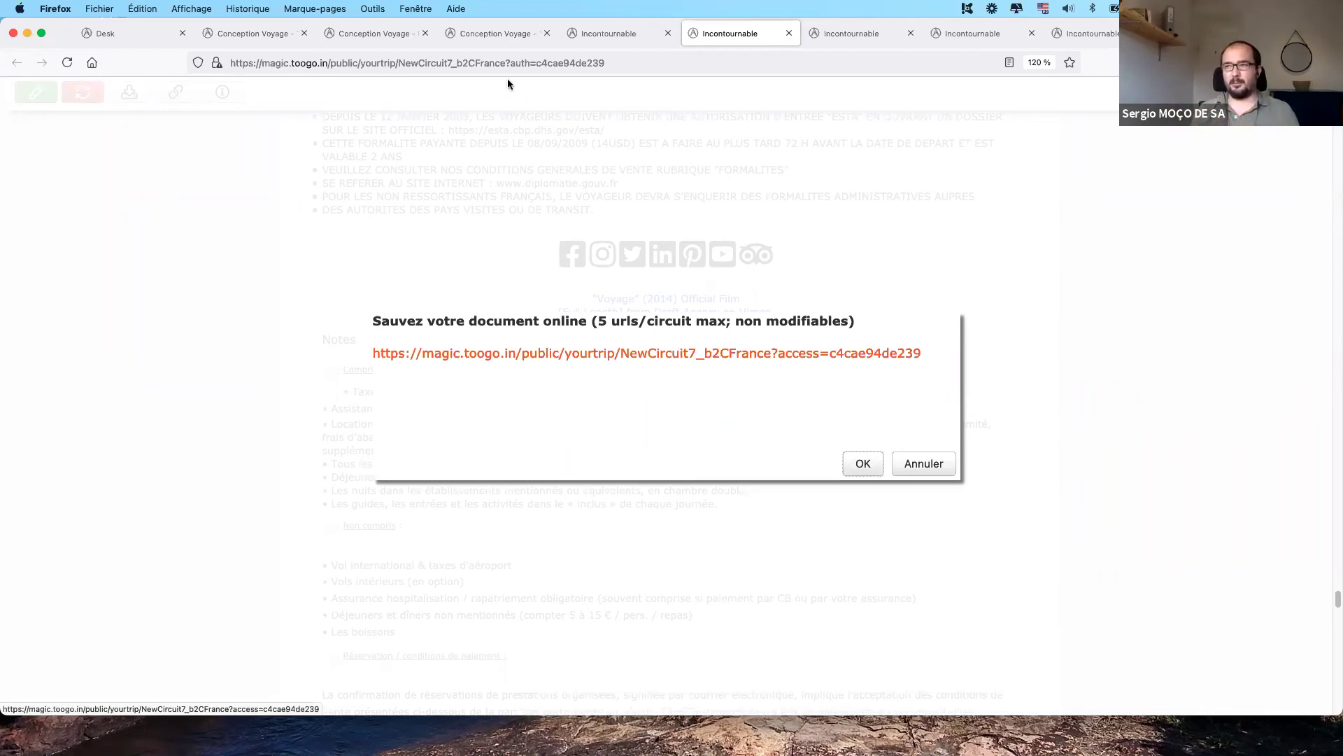
# - Return to the original printed quotation and dismiss its save confirmation
pyautogui.click(497, 40)
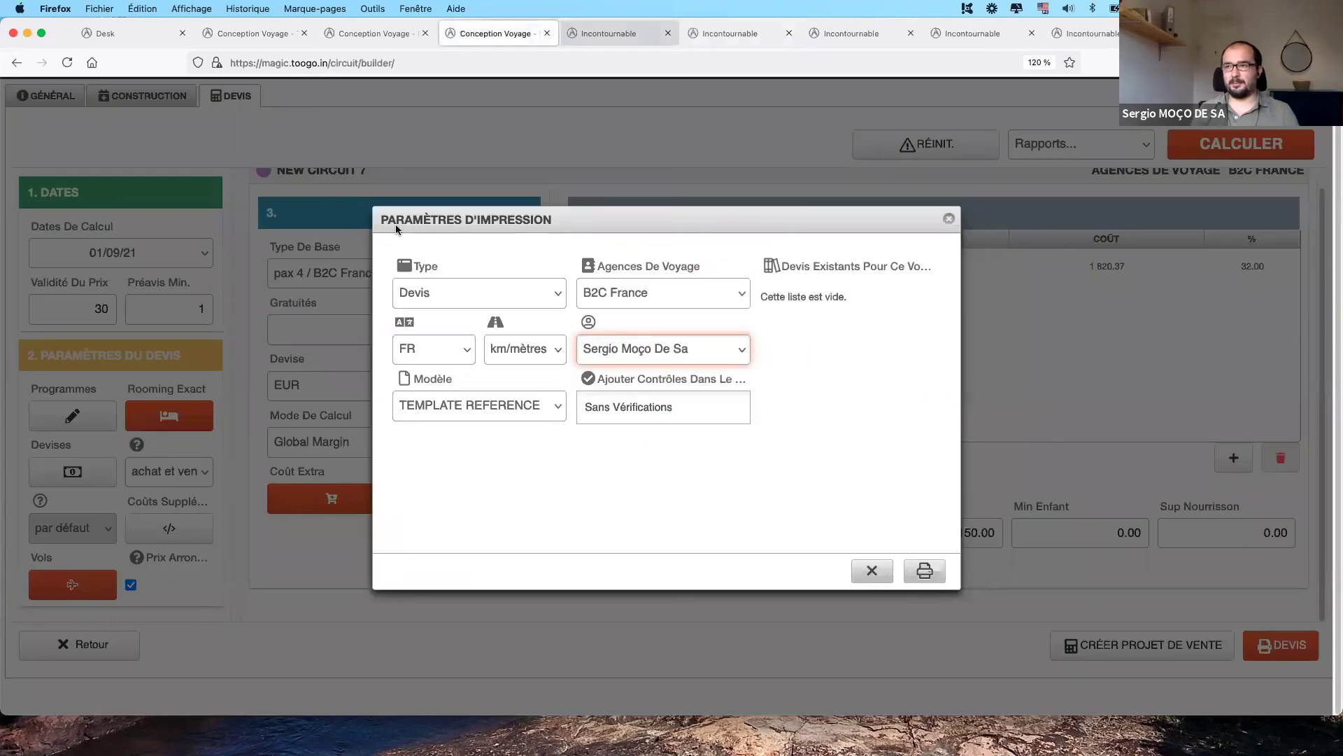
pyautogui.hotkey('ctrl', 'Tab')
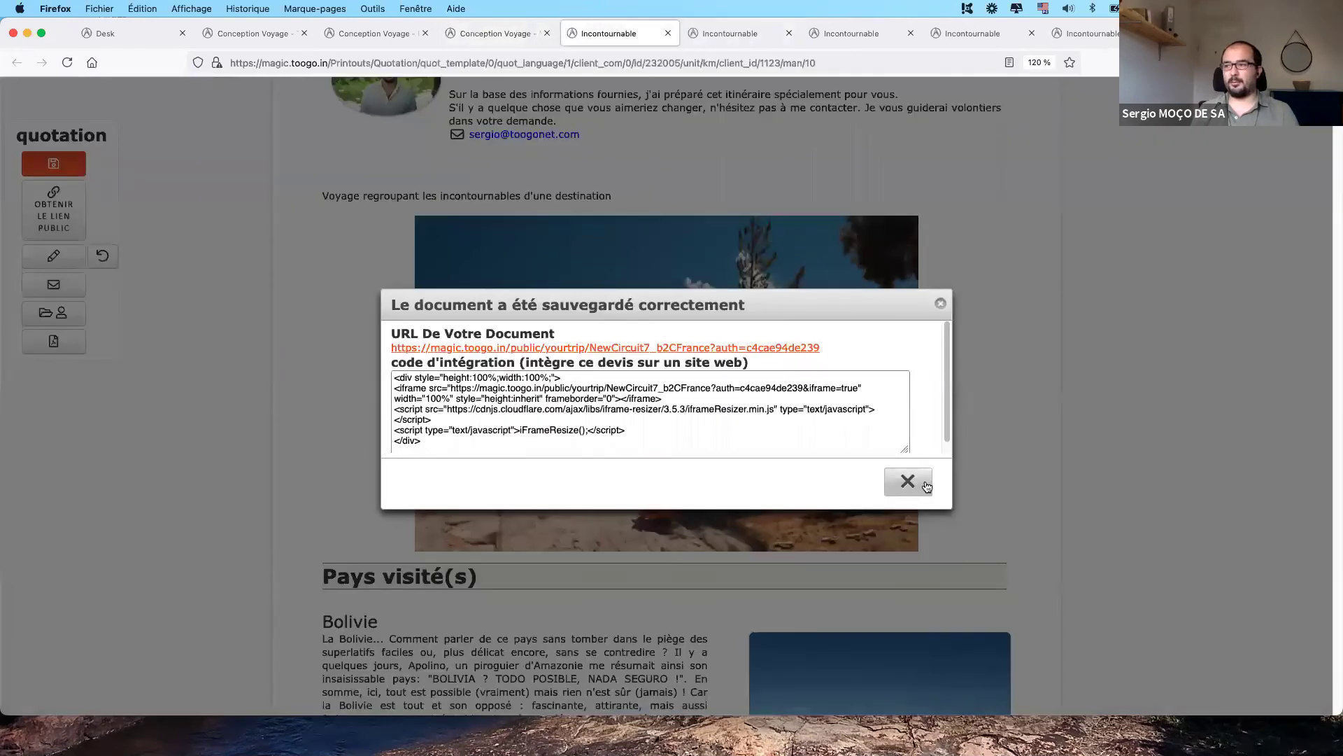
pyautogui.press('Escape')
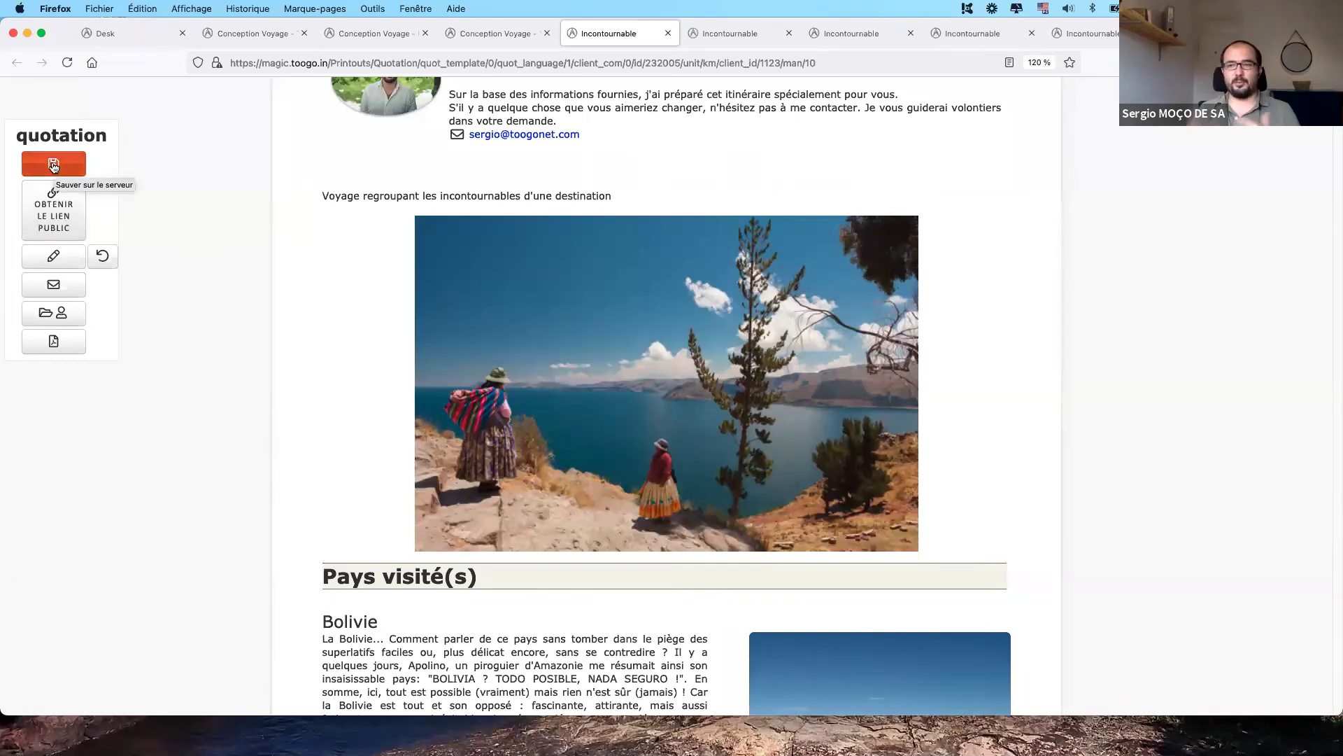
# - Examine the printed quotation's visited places, route map, altitude curve and day-by-day programme
pyautogui.scroll(-5, 40, 274)
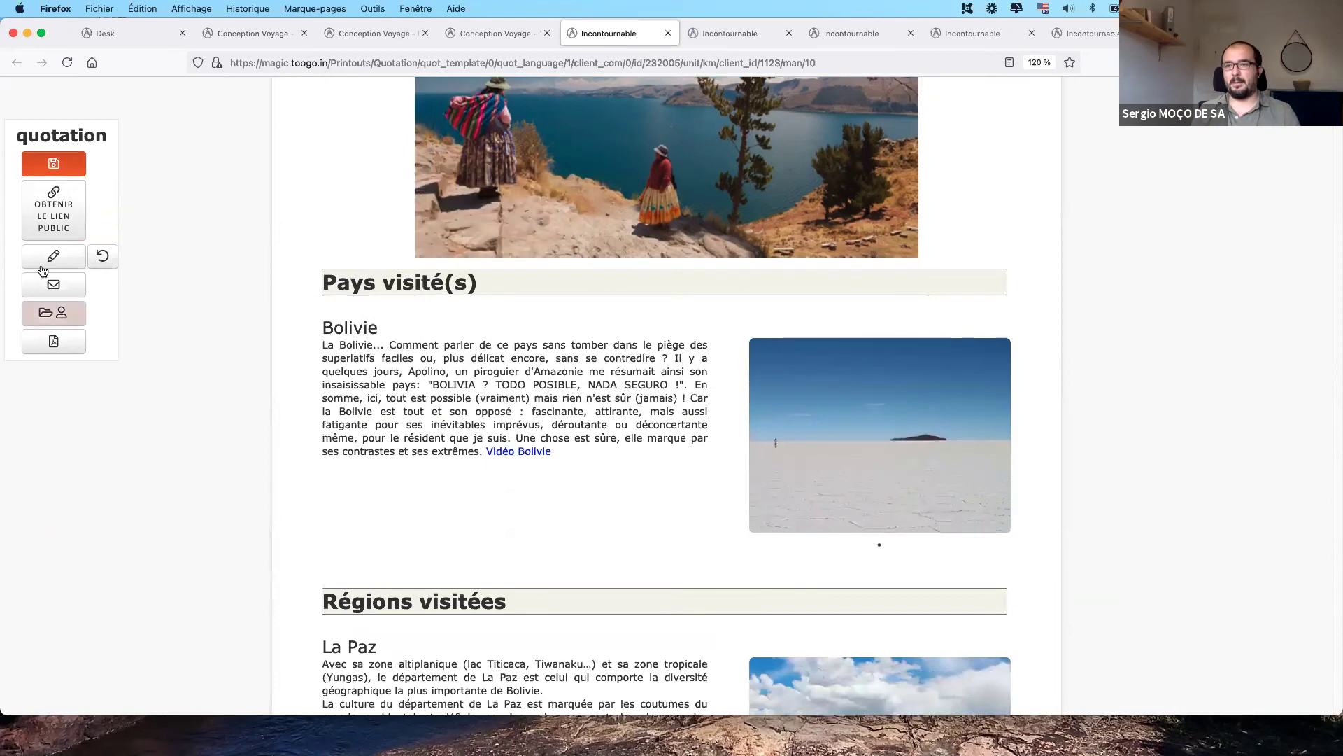
pyautogui.click(51, 257)
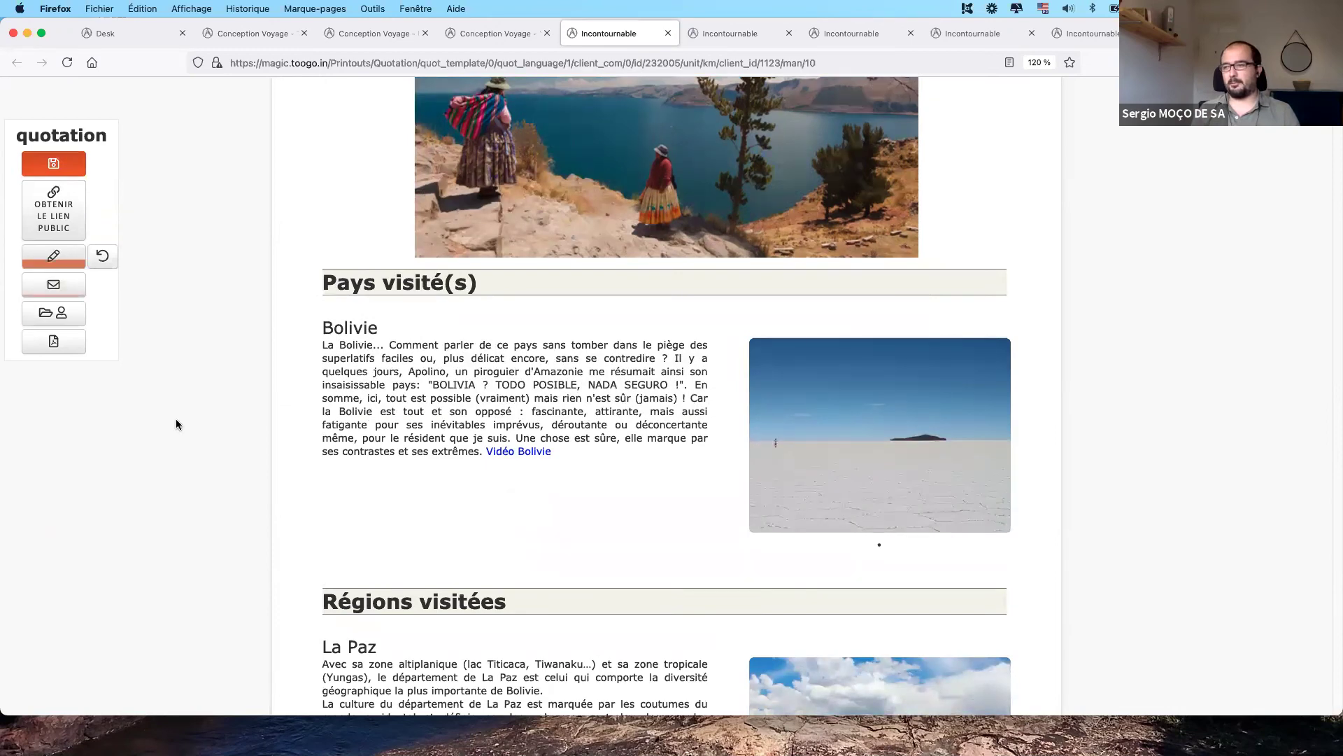
pyautogui.scroll(-15, 172, 422)
pyautogui.scroll(-10, 175, 424)
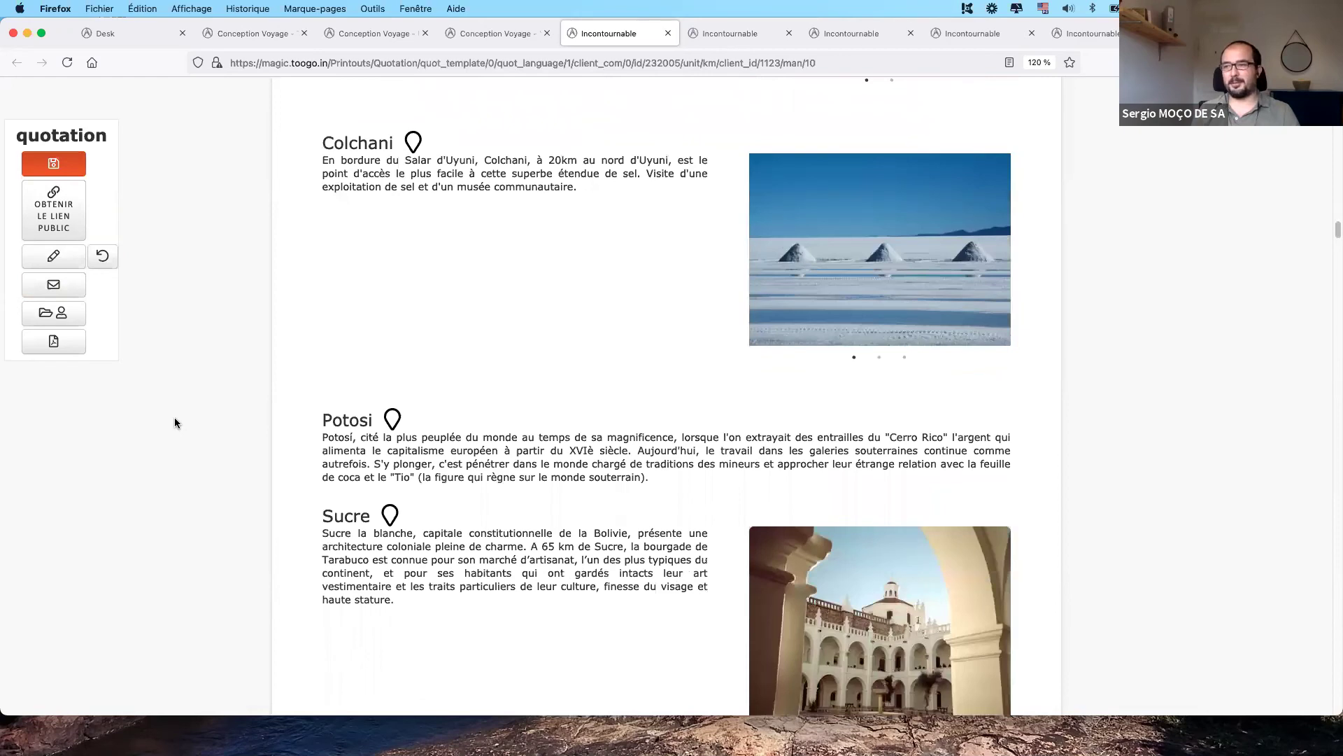
pyautogui.scroll(-10, 175, 423)
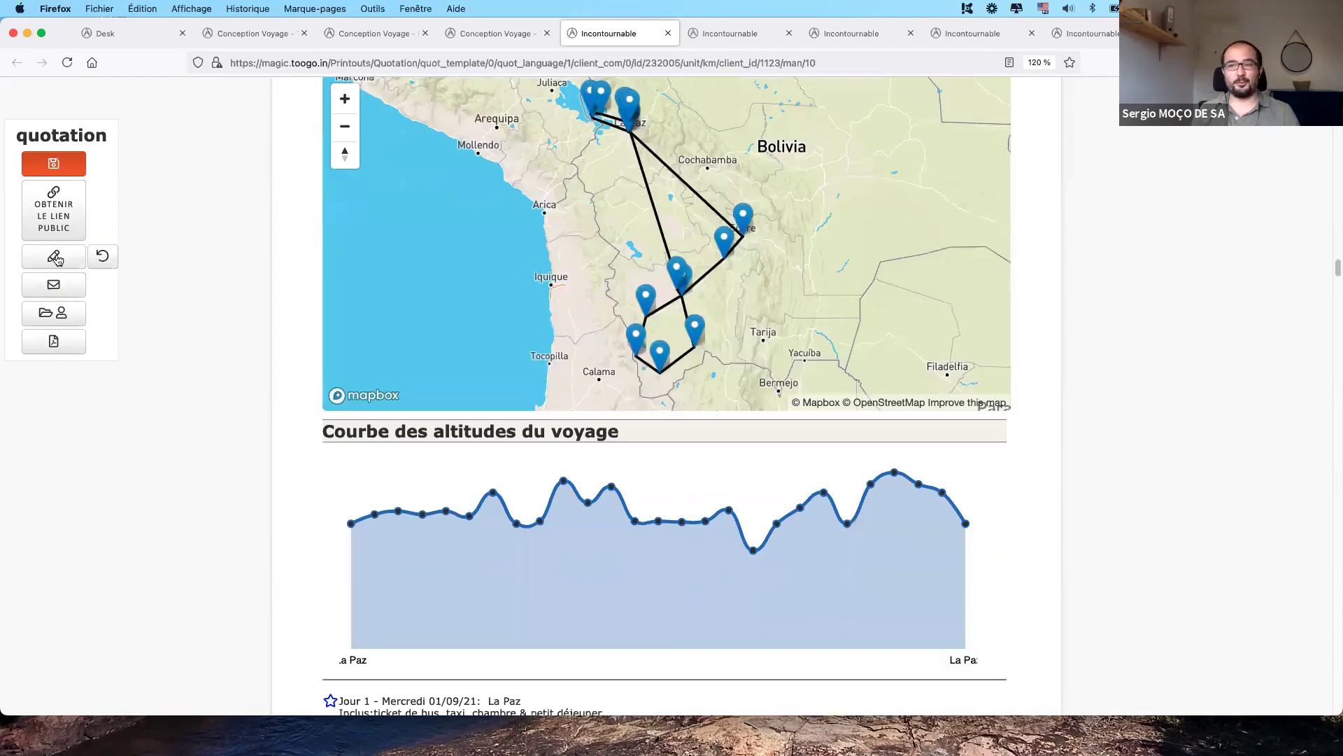
pyautogui.scroll(-15, 57, 260)
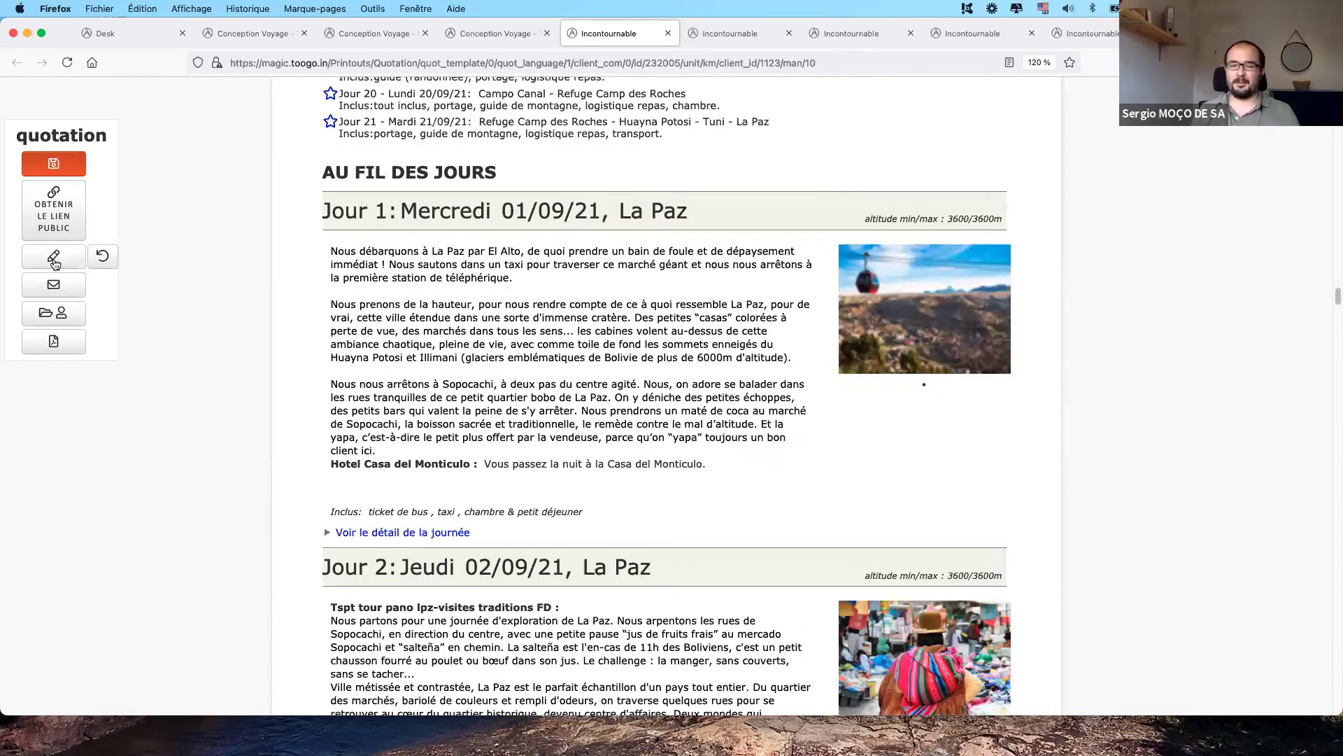
# - Turn on editing for the printed quotation and examine its editable day-by-day programme from the day summary through Day 10
pyautogui.click(54, 260)
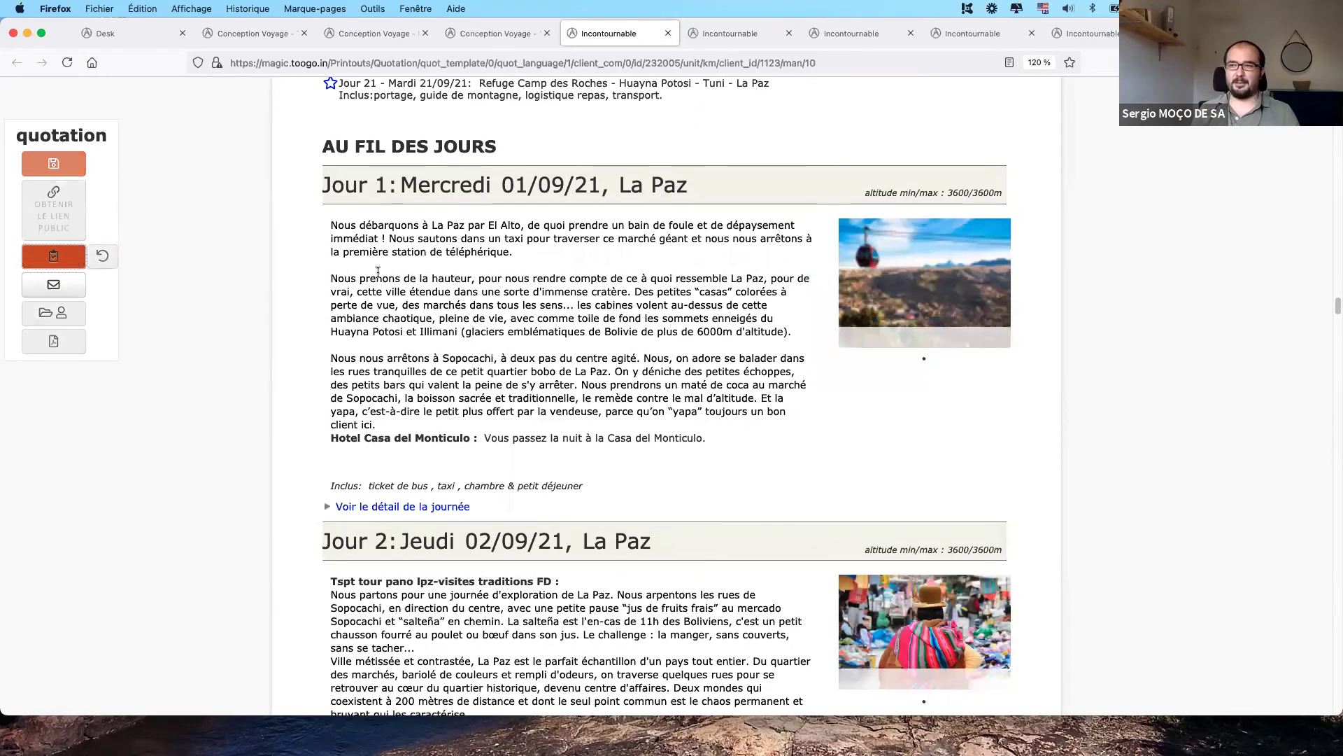
pyautogui.click(421, 257)
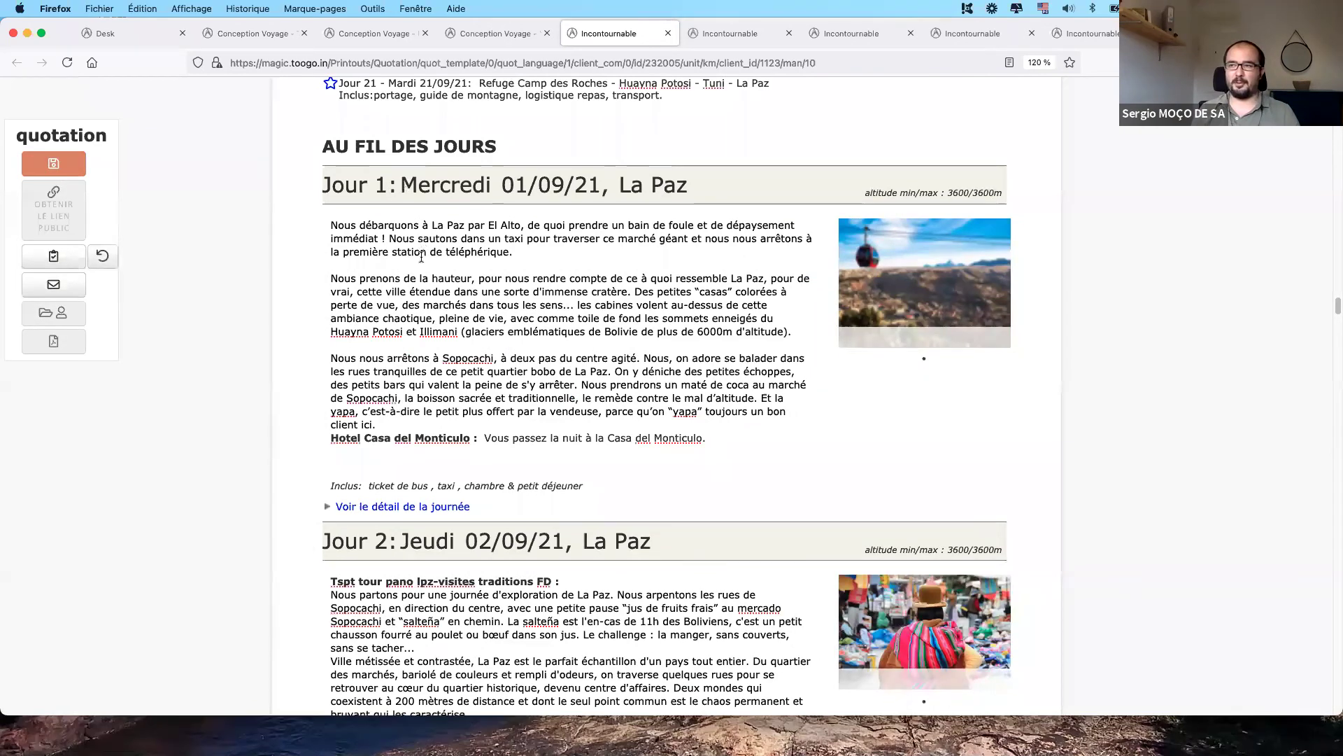
pyautogui.scroll(7, 416, 383)
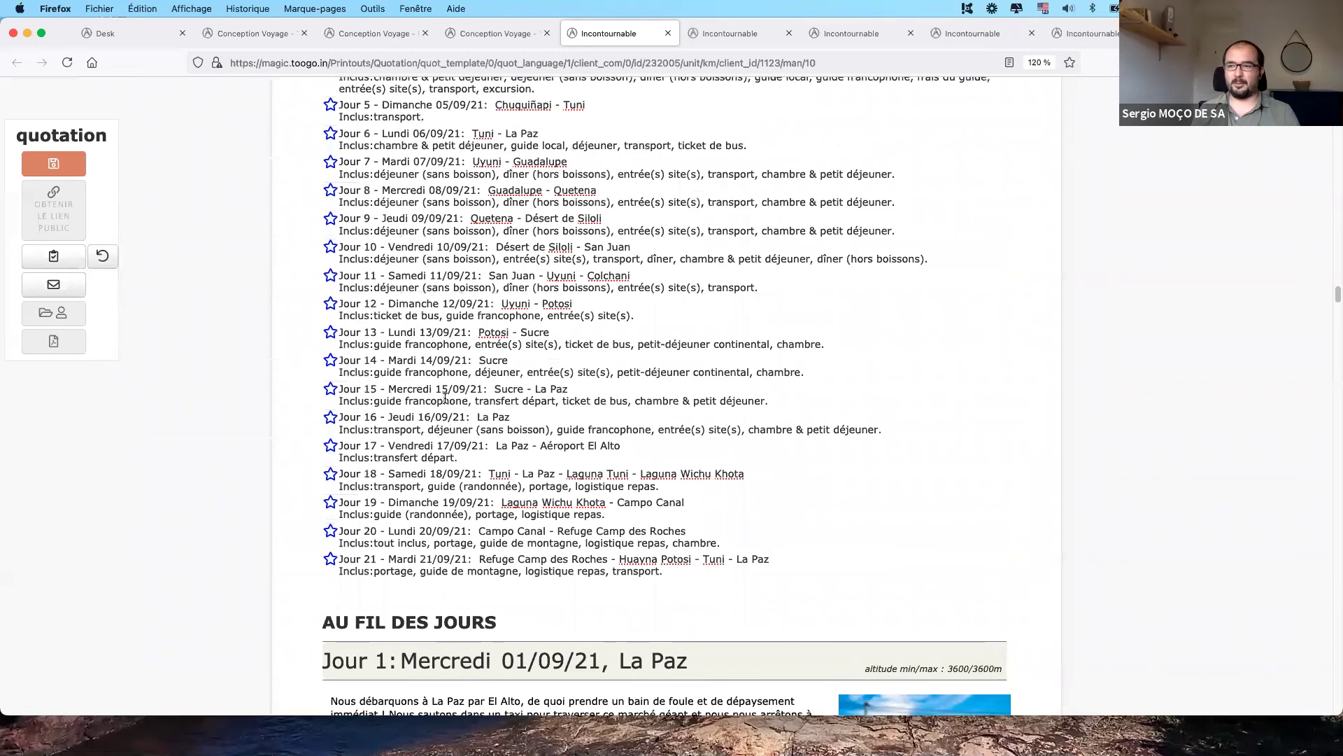
pyautogui.scroll(-10, 452, 399)
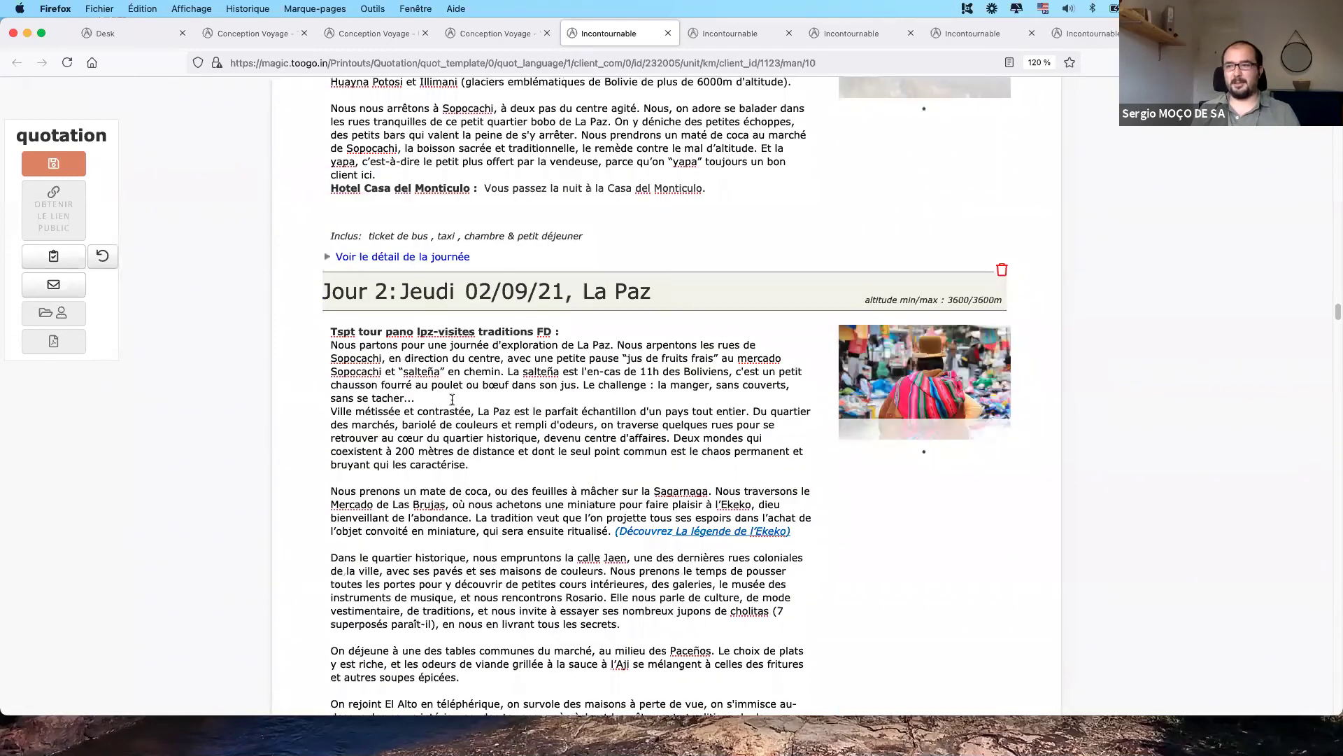
pyautogui.scroll(-4, 122, 302)
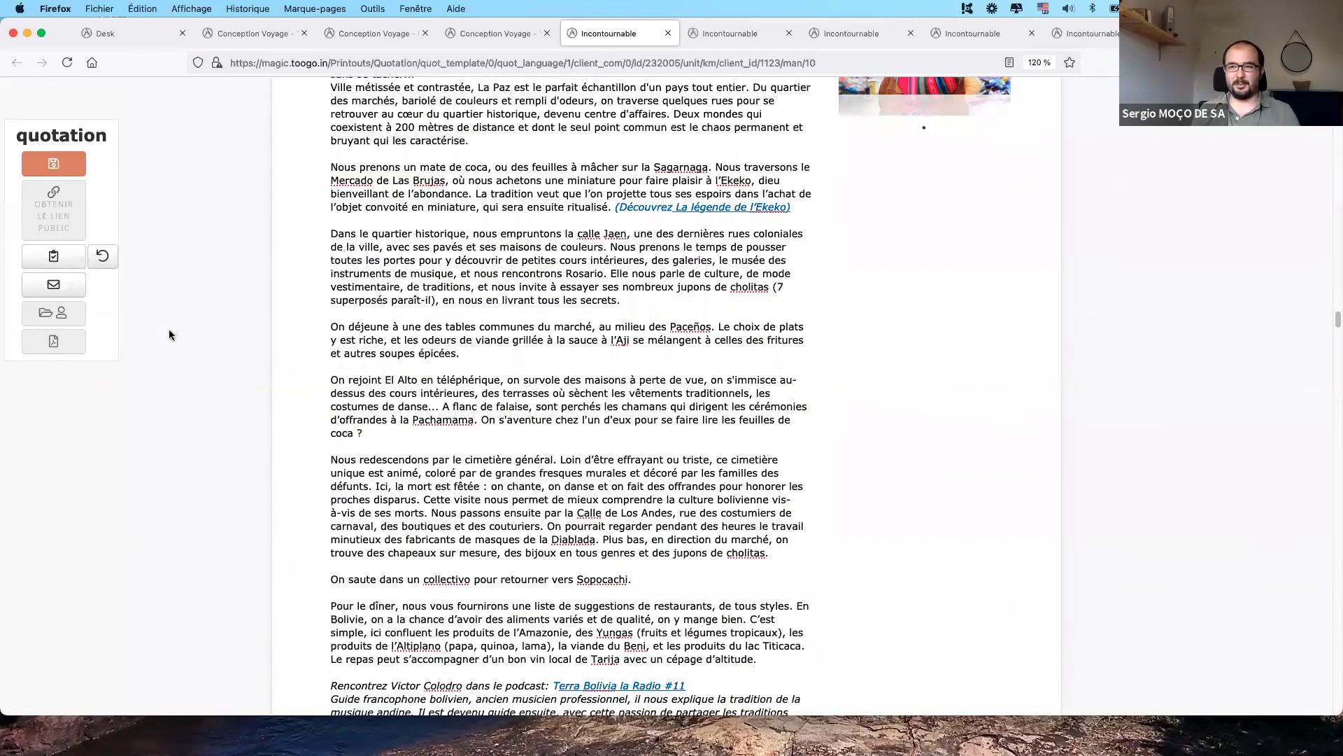
pyautogui.scroll(-20, 122, 280)
pyautogui.scroll(5, 77, 294)
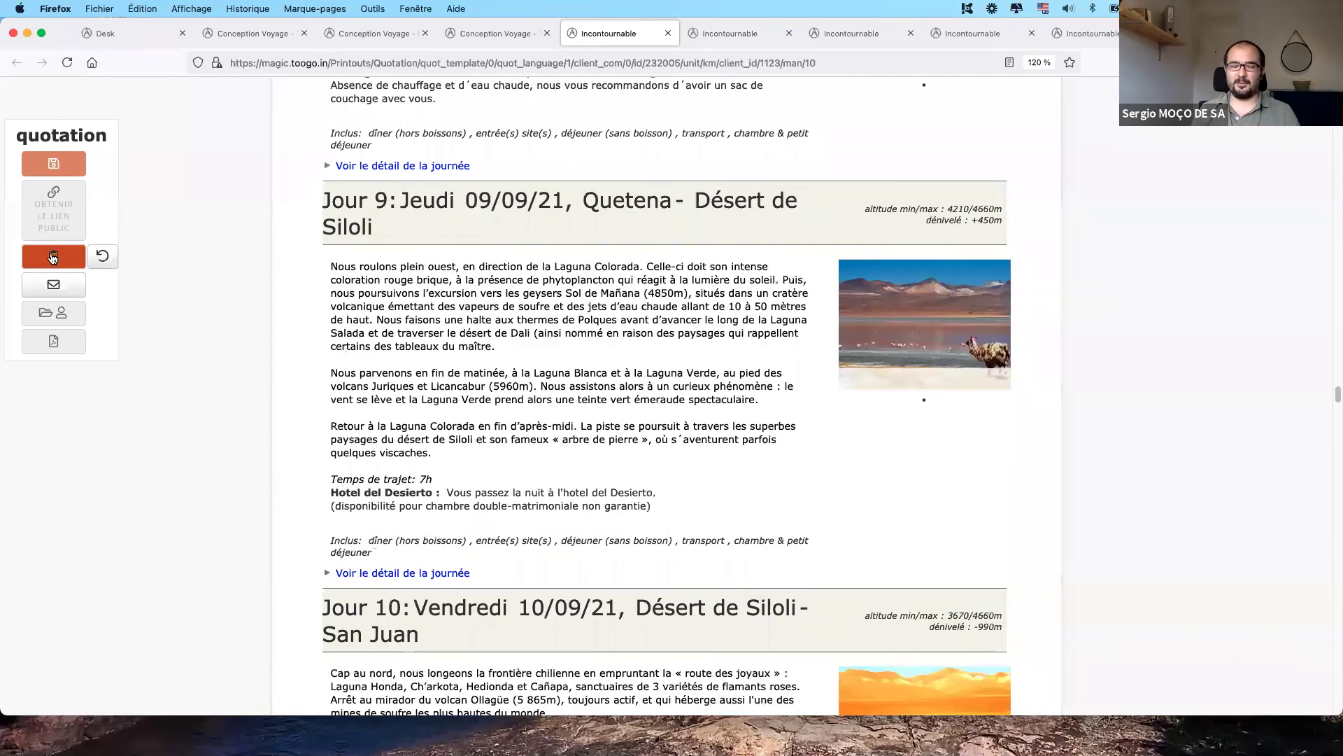
pyautogui.scroll(5, 52, 258)
pyautogui.scroll(1, 284, 351)
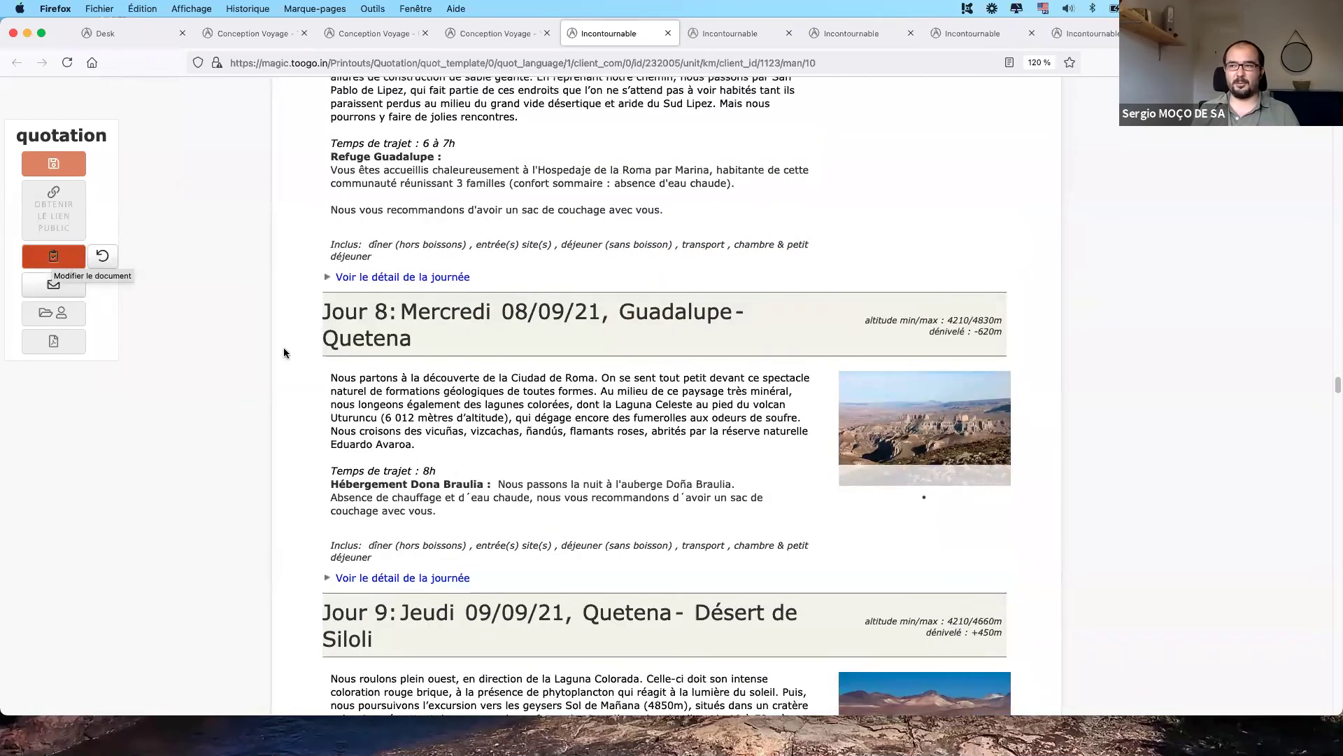
pyautogui.scroll(4, 426, 398)
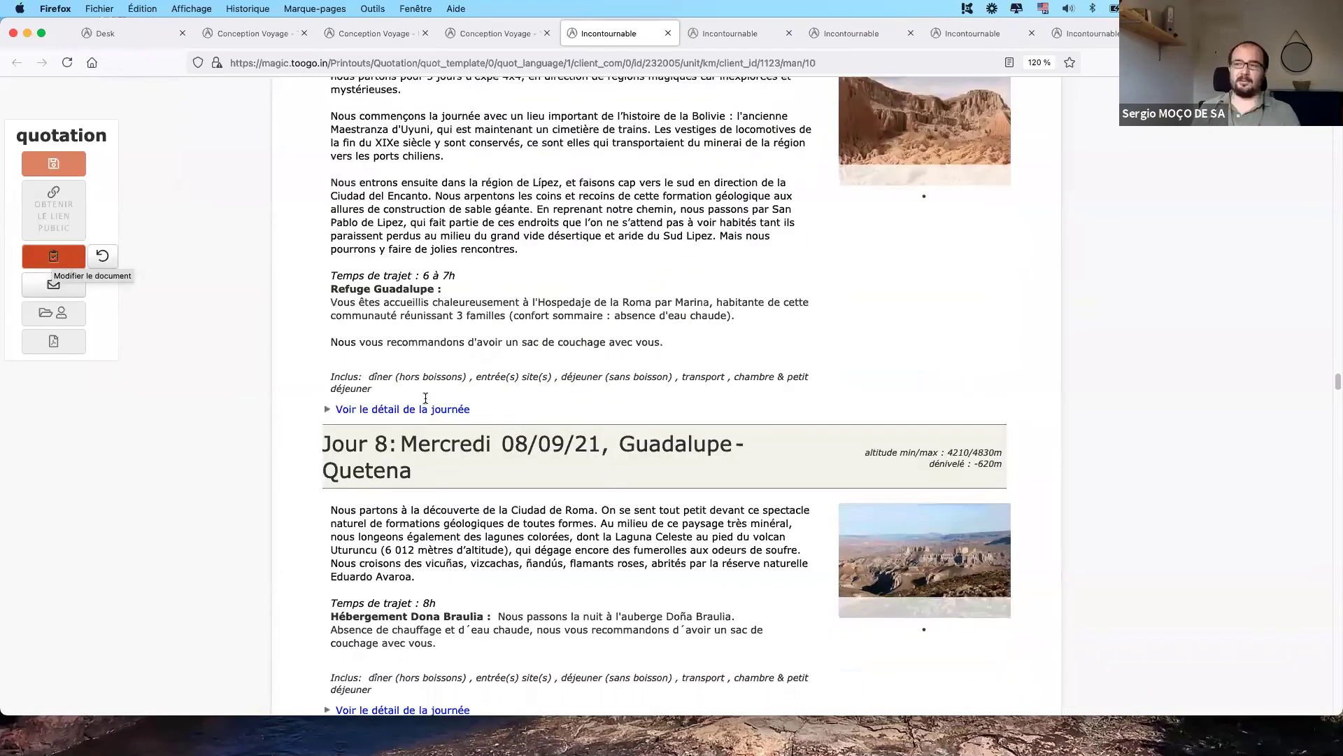
pyautogui.scroll(2, 426, 397)
pyautogui.scroll(5, 429, 396)
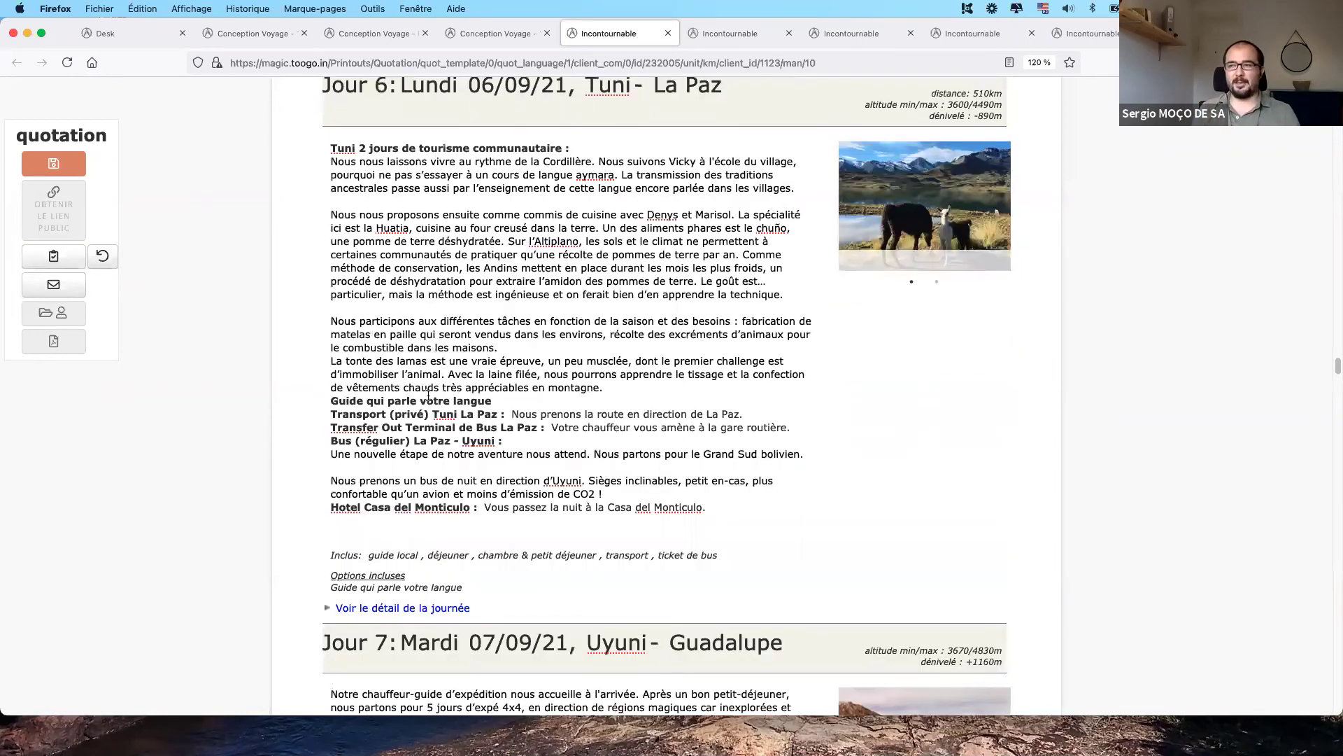
pyautogui.scroll(1, 428, 396)
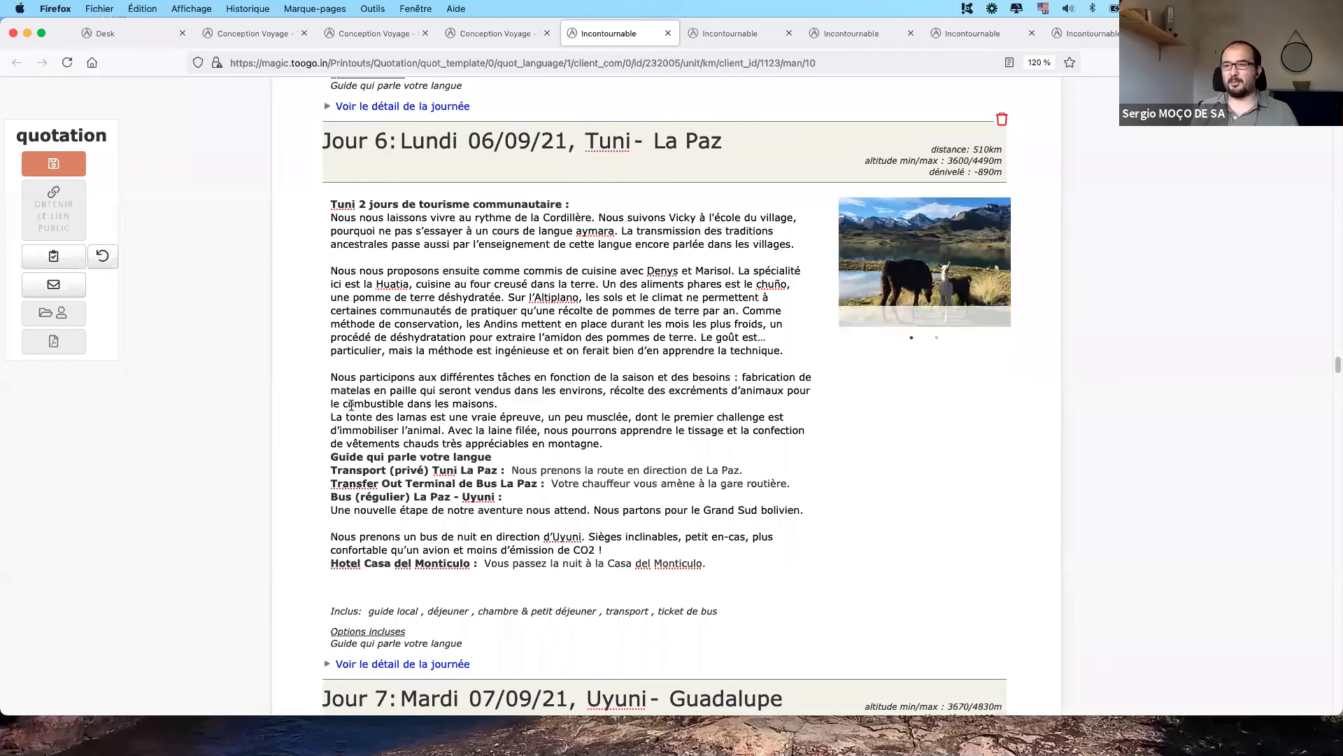
# - Insert "jbvsbdfvdfbvdfv" inside the word "conservation" in the Day 6 Tuni - La Paz description and close editing
pyautogui.click(465, 467)
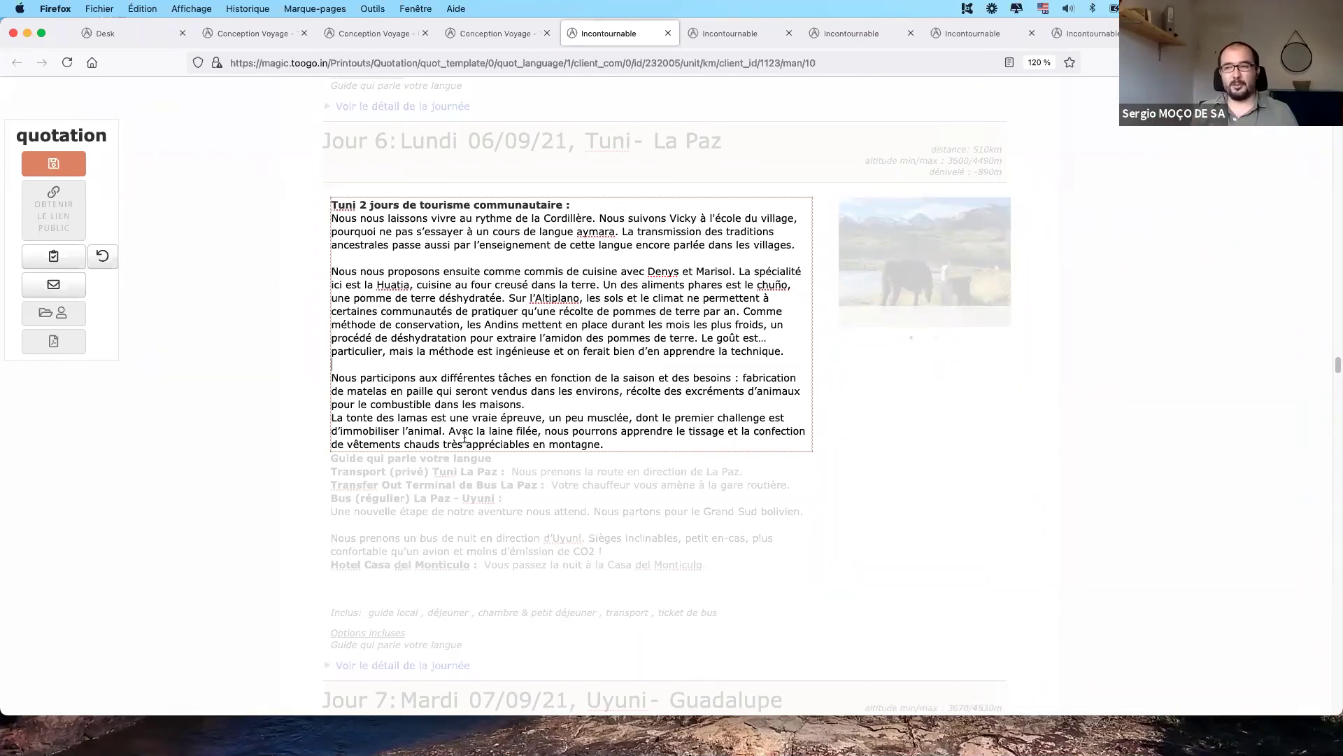
pyautogui.click(53, 259)
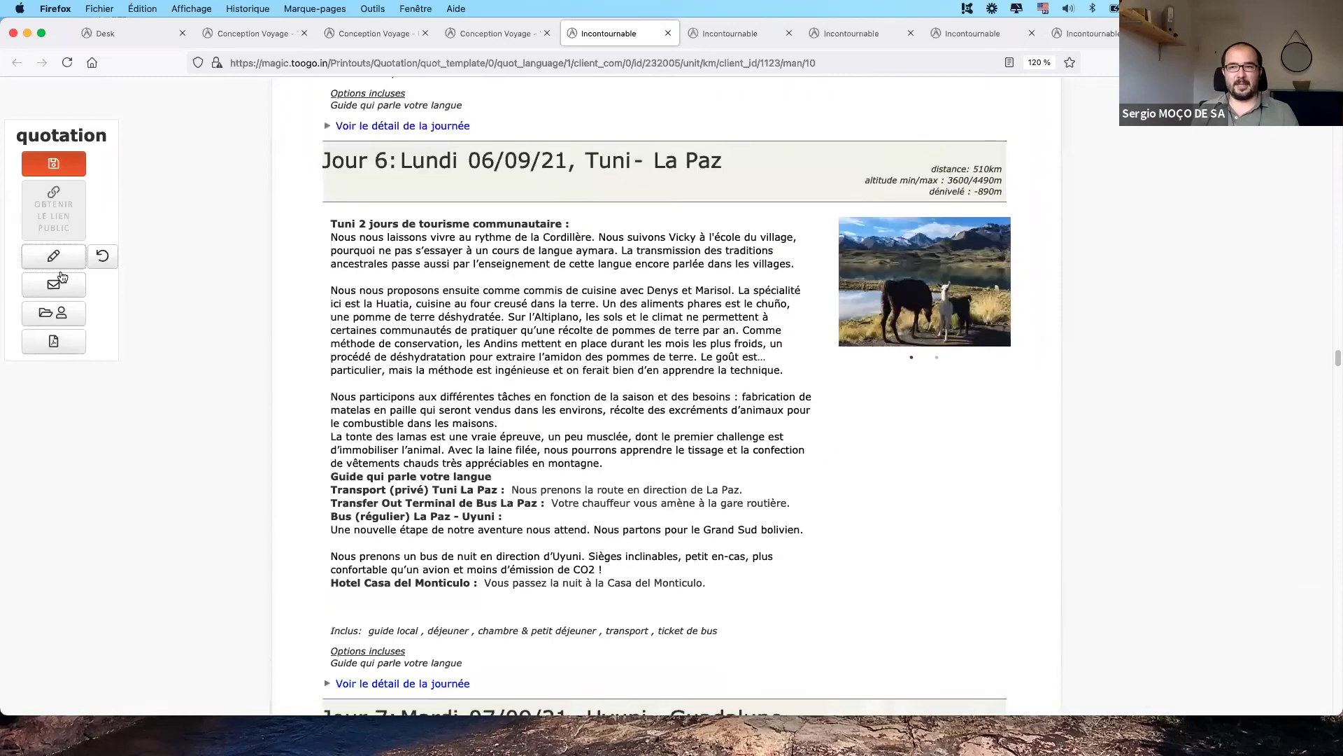
pyautogui.click(60, 266)
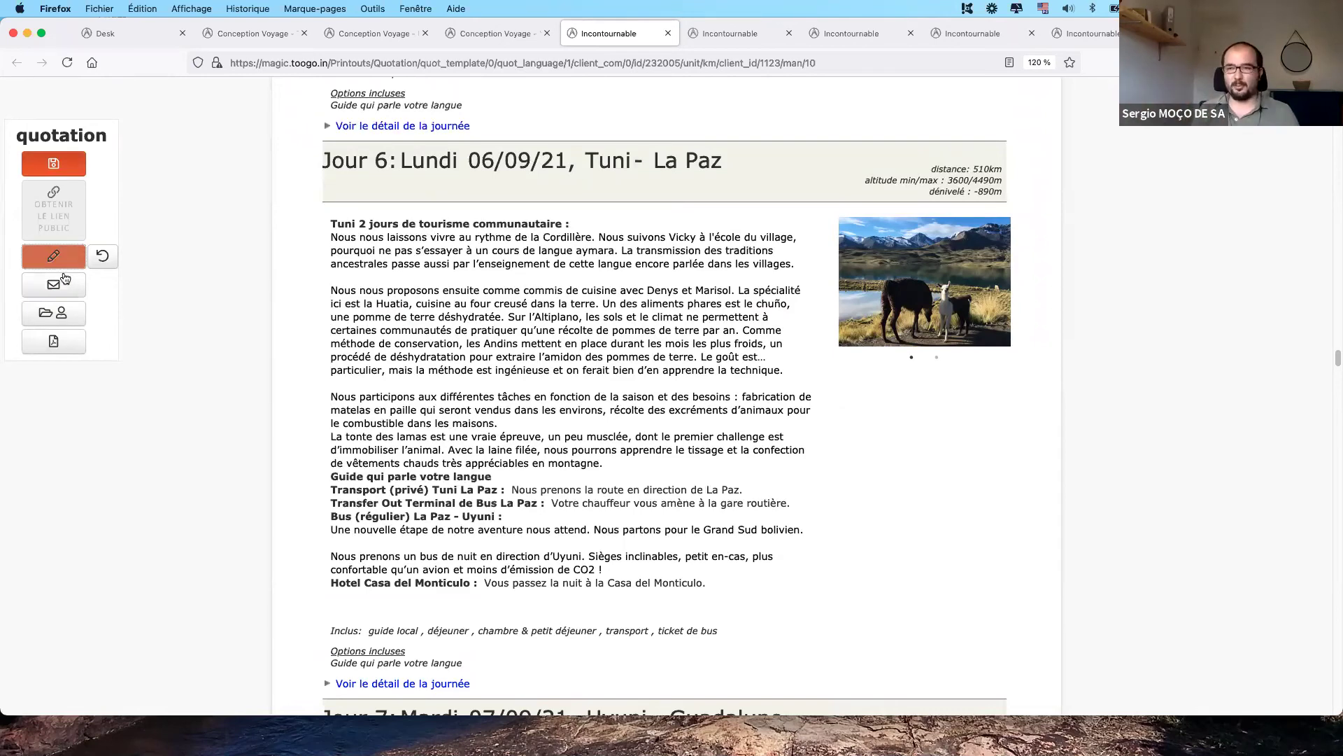
pyautogui.click(61, 264)
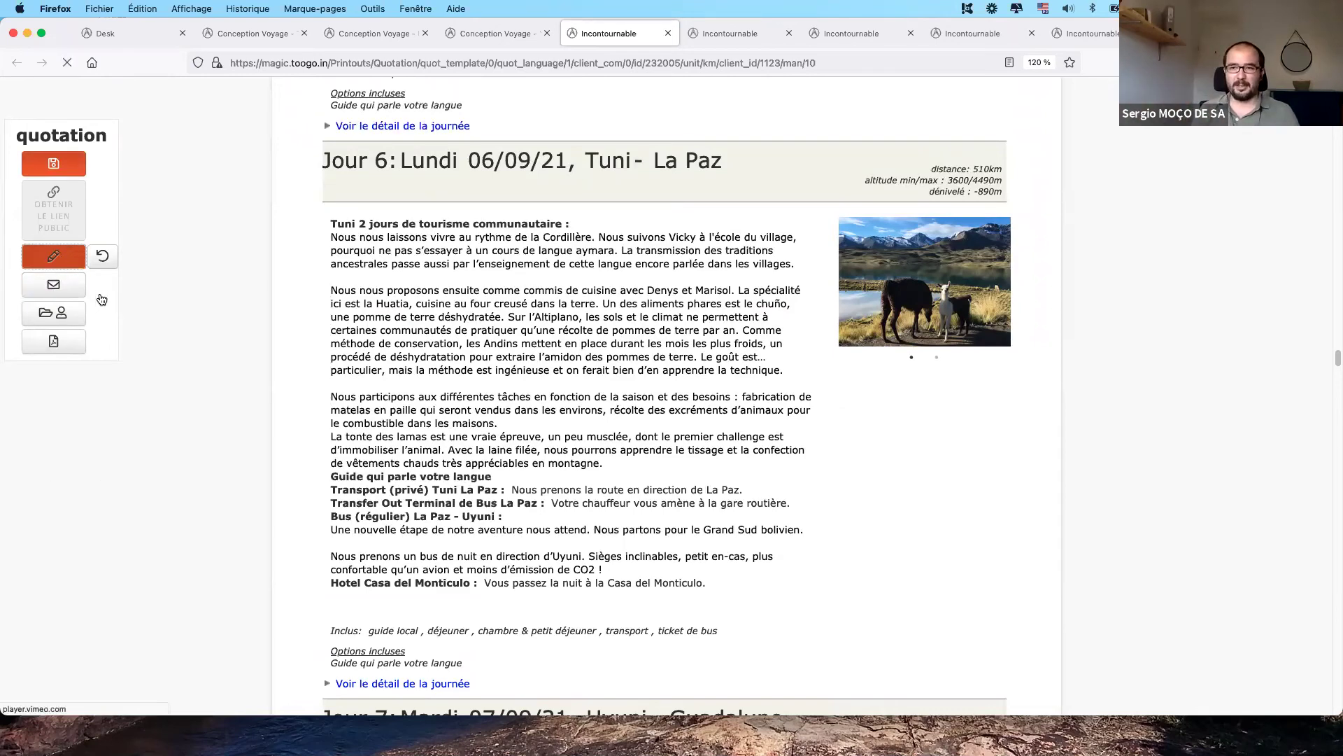
pyautogui.click(425, 352)
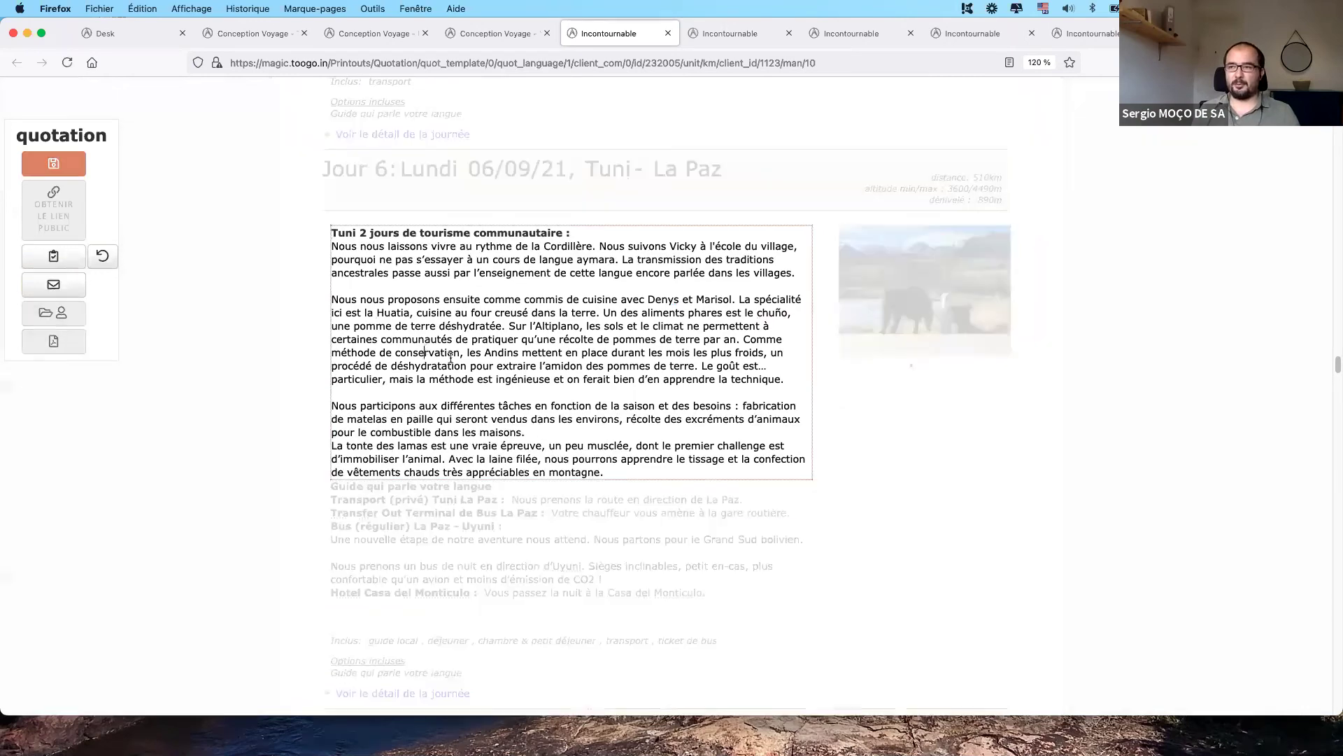
pyautogui.write('jbvsbdfvdfbvdfv')
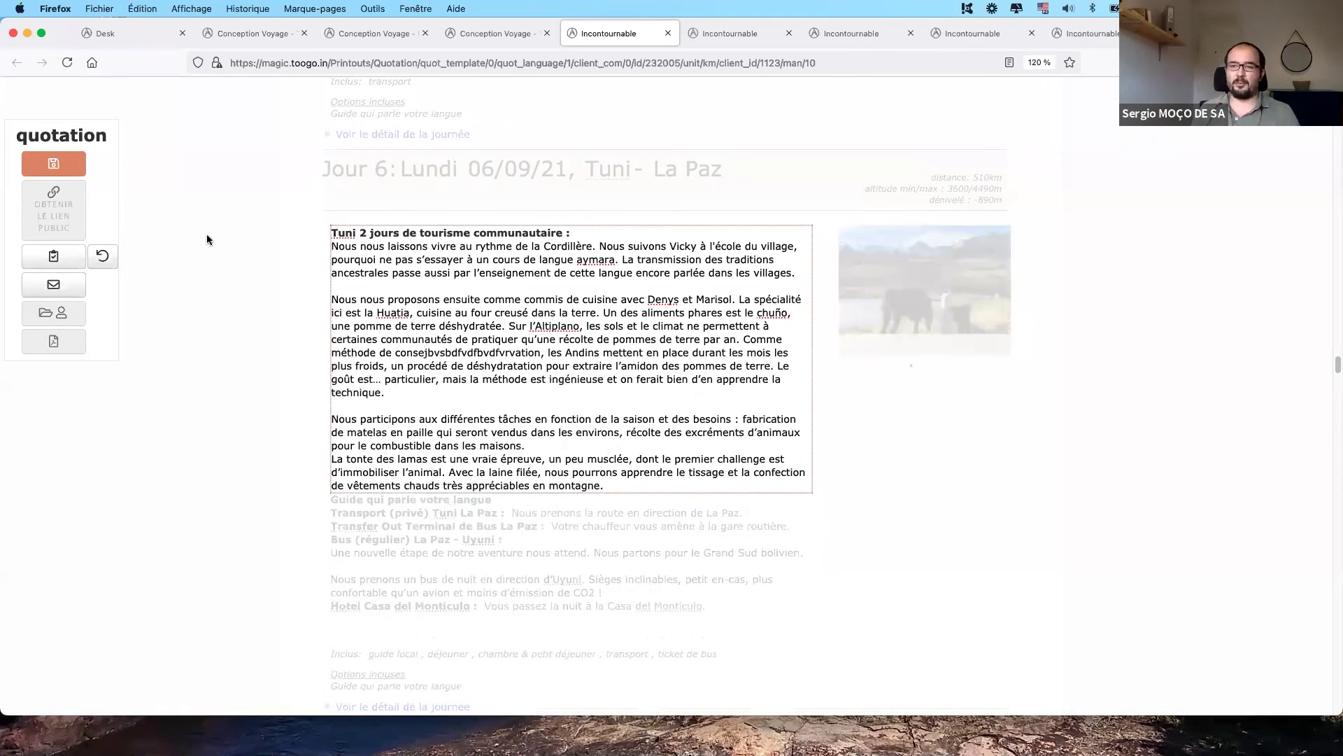
pyautogui.click(62, 258)
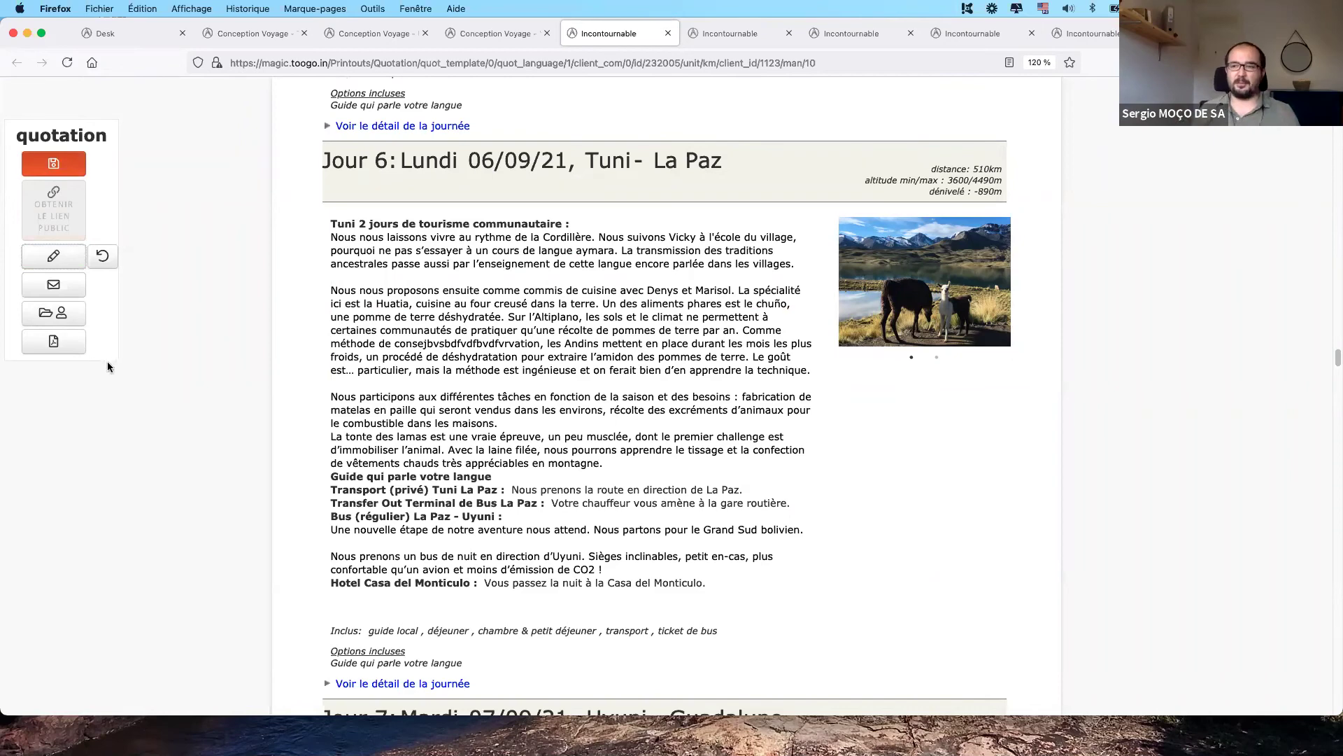
# - Open the prospect e-mail for the quotation, highlight the public link in its message, and close it without sending
pyautogui.scroll(-2, 103, 363)
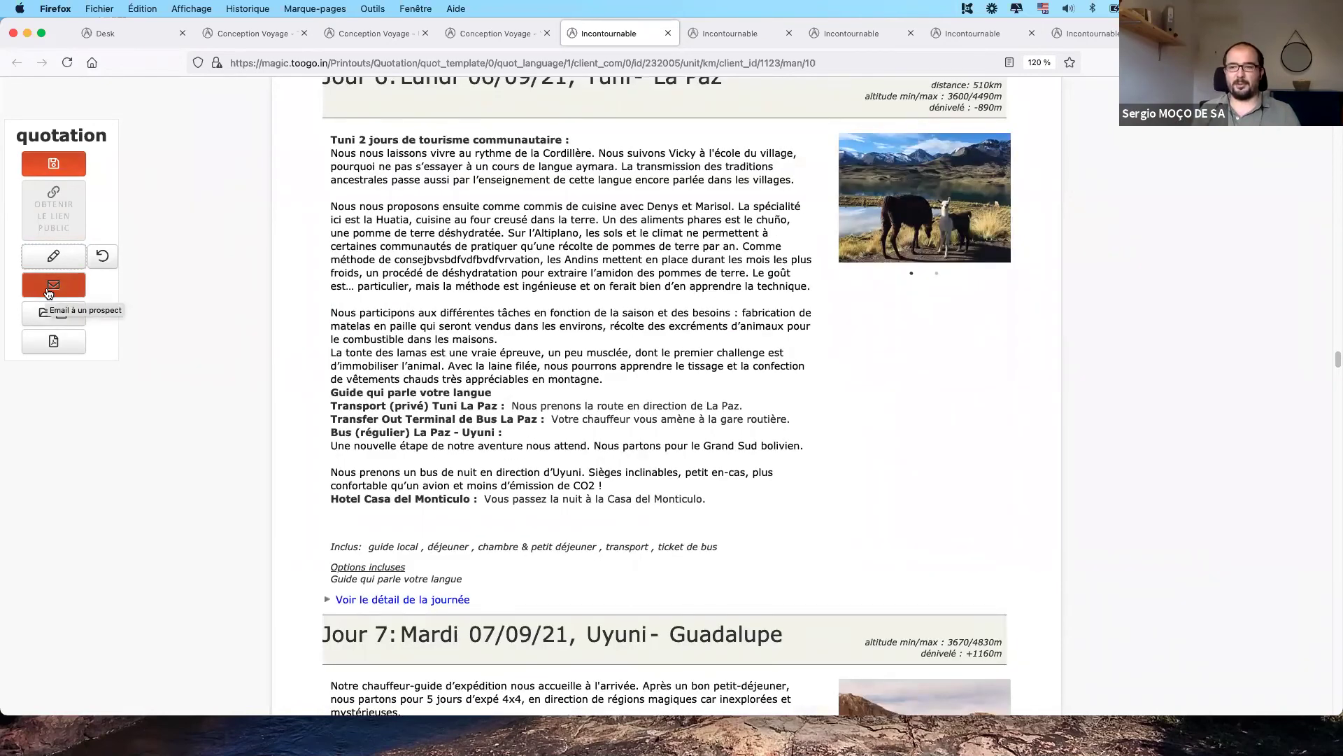
pyautogui.click(48, 293)
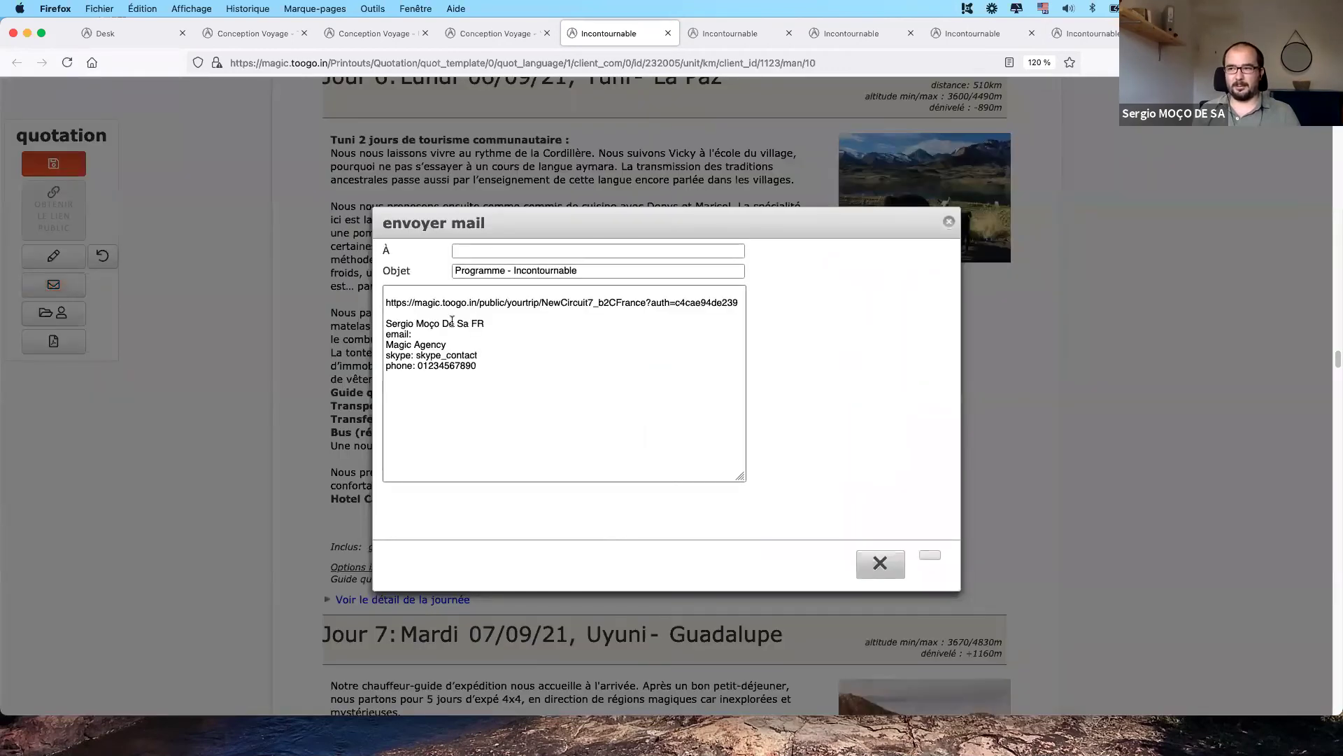
pyautogui.moveTo(436, 302); pyautogui.dragTo(741, 303)
pyautogui.click(879, 565)
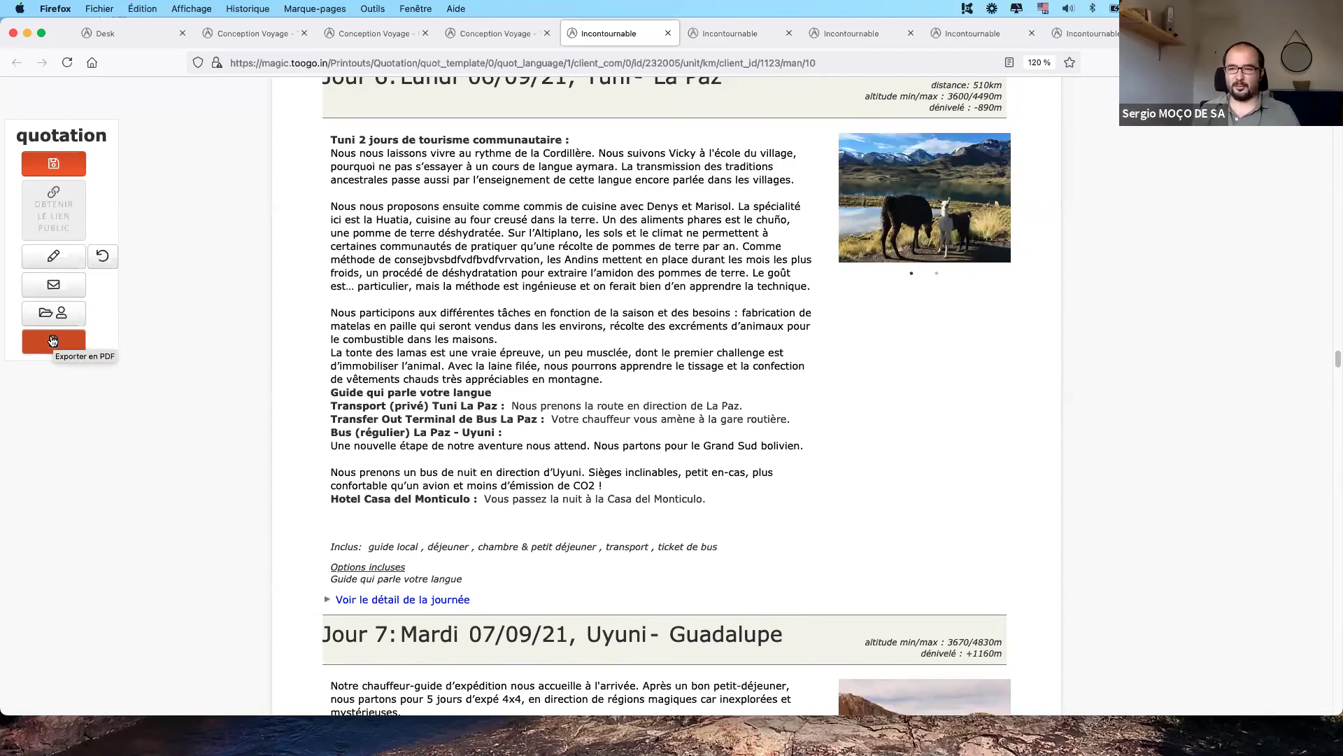
# - Export the edited quotation to PDF and return to the printed quotation while it generates
pyautogui.click(56, 344)
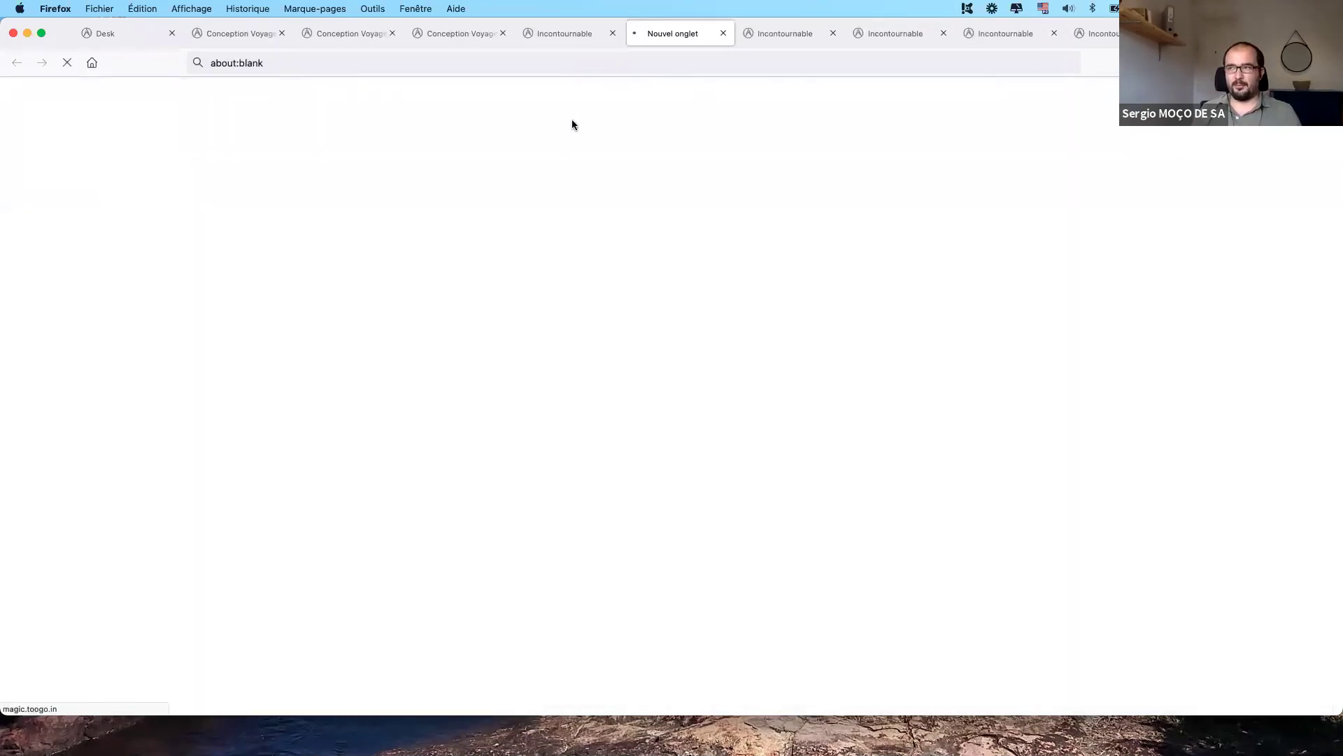
pyautogui.click(578, 42)
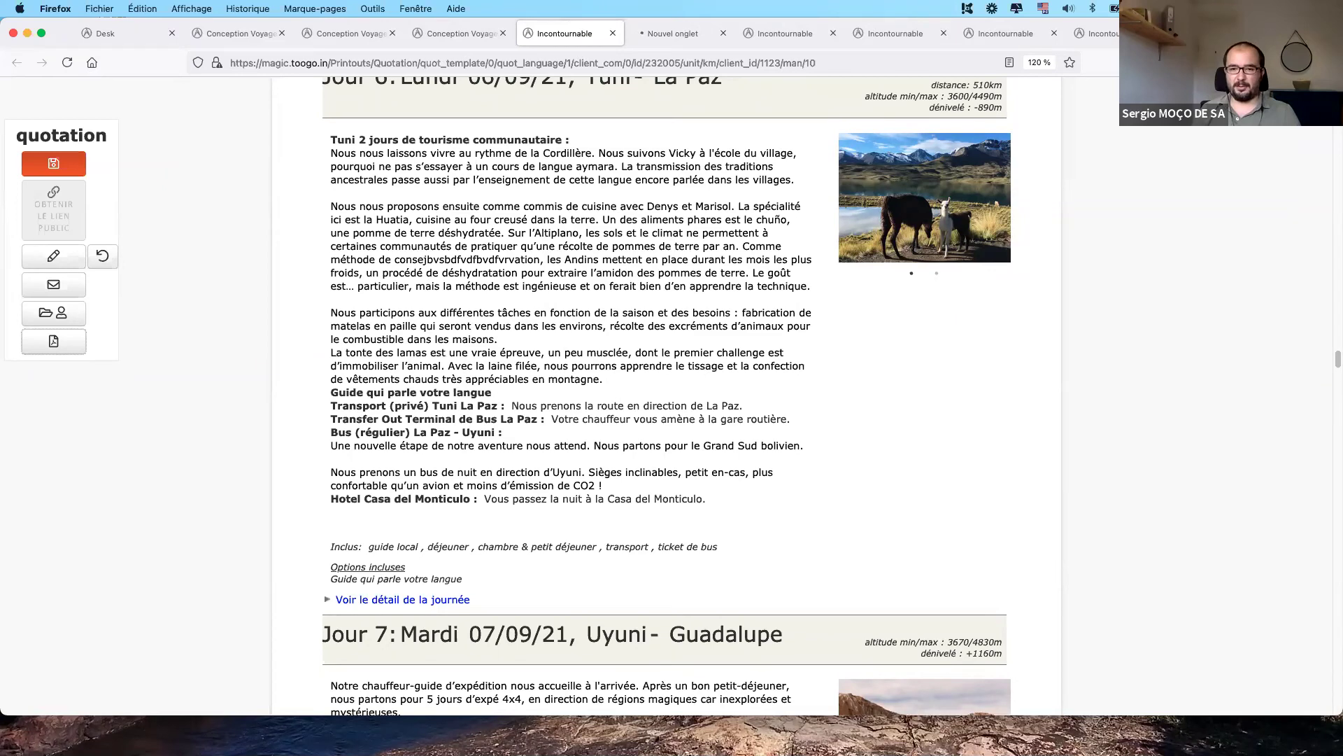
pyautogui.press('super+Tab')
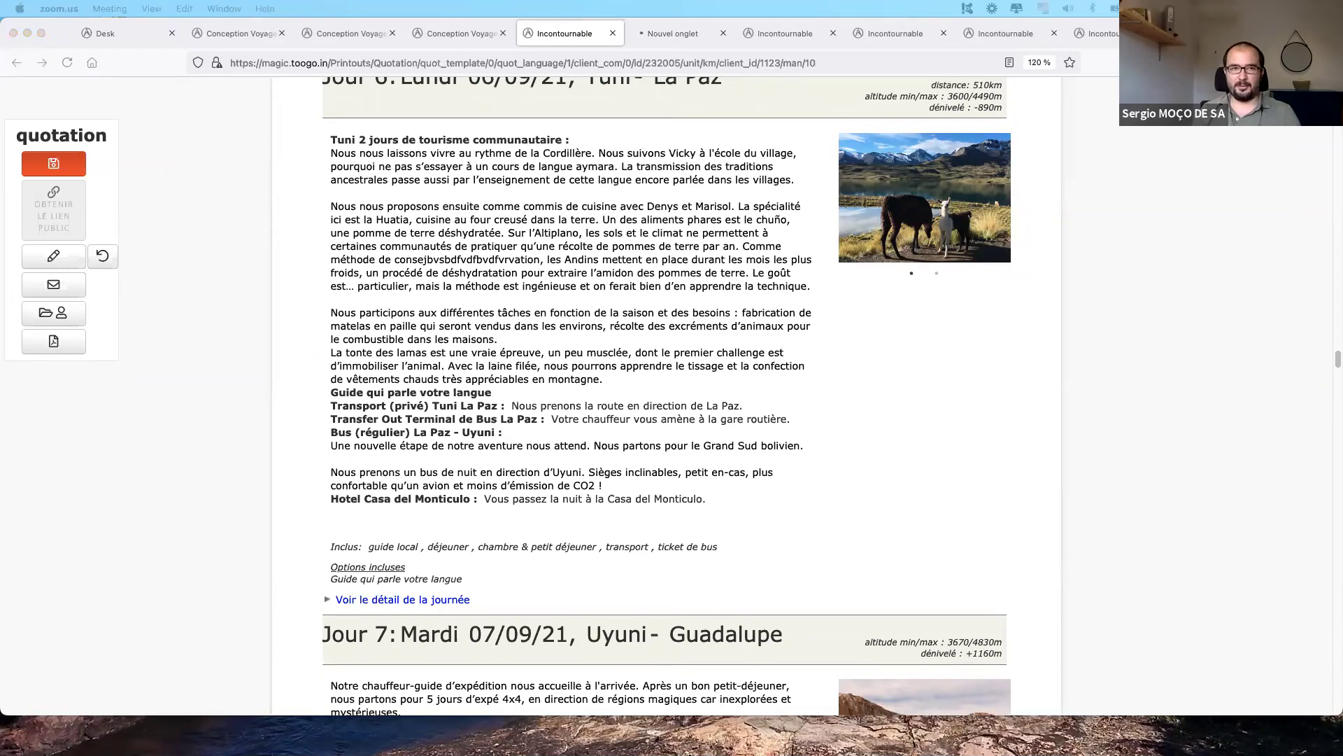